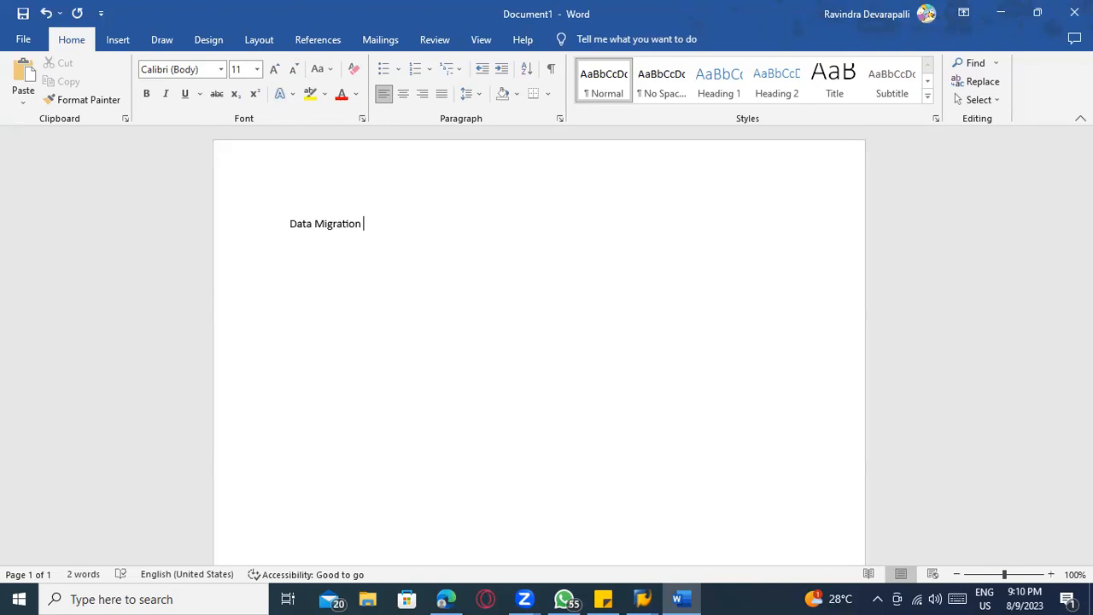
Format the heading "Data Migration" as bold and underlined, and start a new line below it
{"action": "triple_click", "coordinate": [294, 232]}
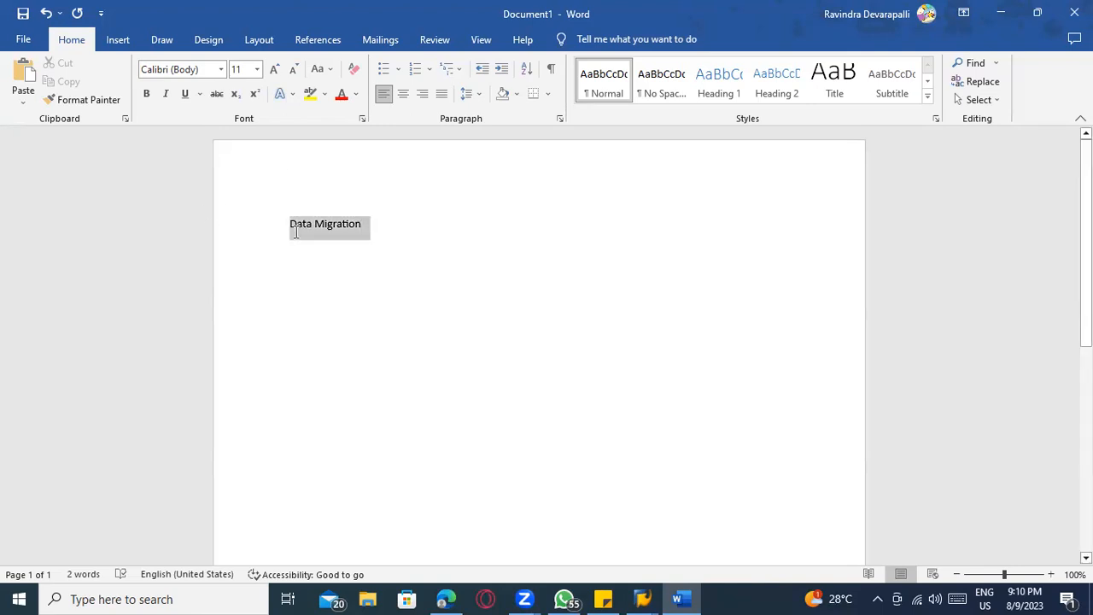
{"action": "key", "text": "ctrl+b"}
{"action": "key", "text": "ctrl+u"}
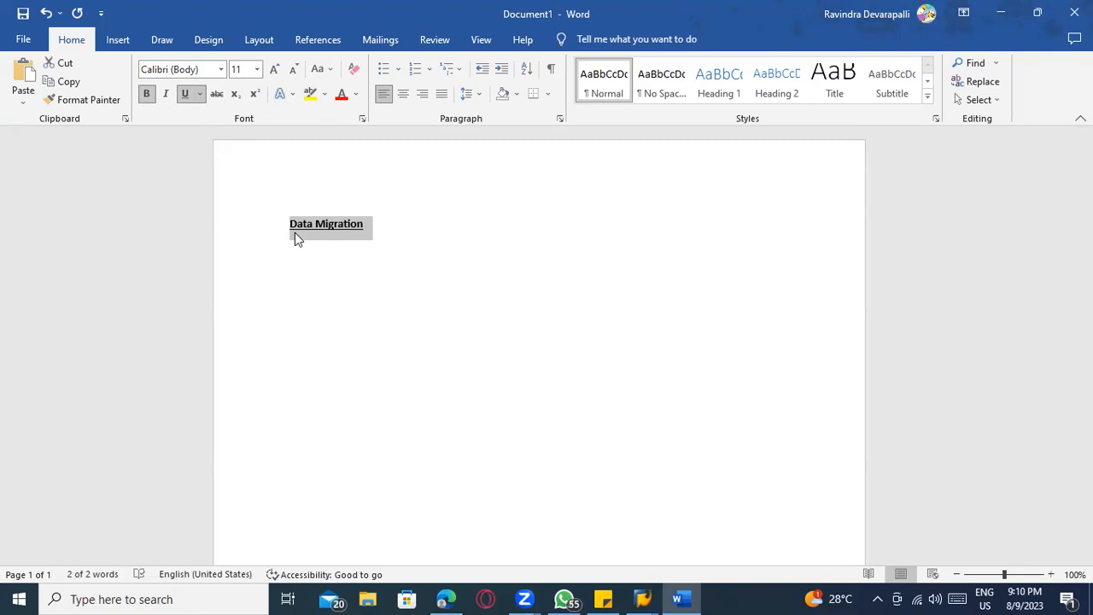
{"action": "left_click", "coordinate": [335, 275]}
{"action": "key", "text": "Return"}
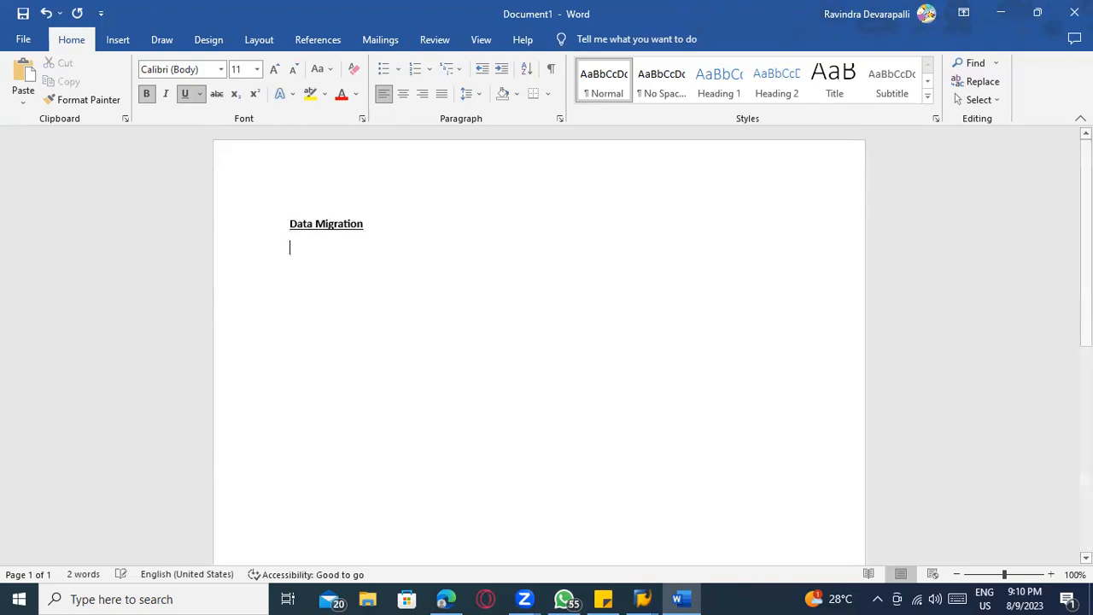
Enter "LSMW" on the line below the Data Migration heading
{"action": "type", "text": "LSMW"}
{"action": "key", "text": "BackSpace"}
{"action": "key", "text": "BackSpace"}
{"action": "key", "text": "BackSpace"}
{"action": "key", "text": "BackSpace"}
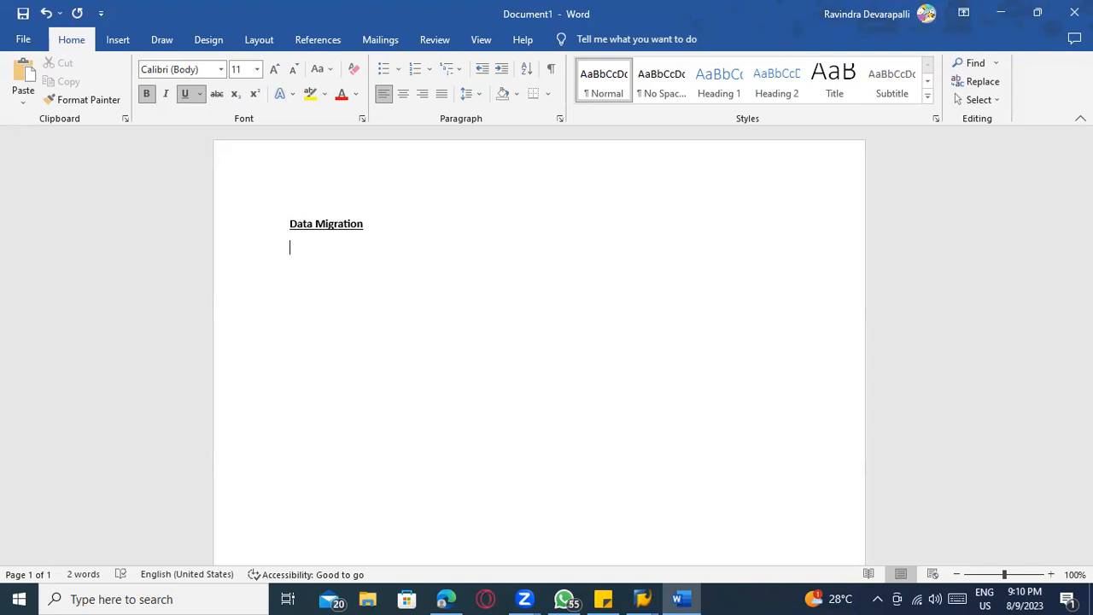
{"action": "type", "text": "LSMW"}
Remove bold and underline from the LSMW line and append a colon, ending with a new line
{"action": "left_click", "coordinate": [268, 256]}
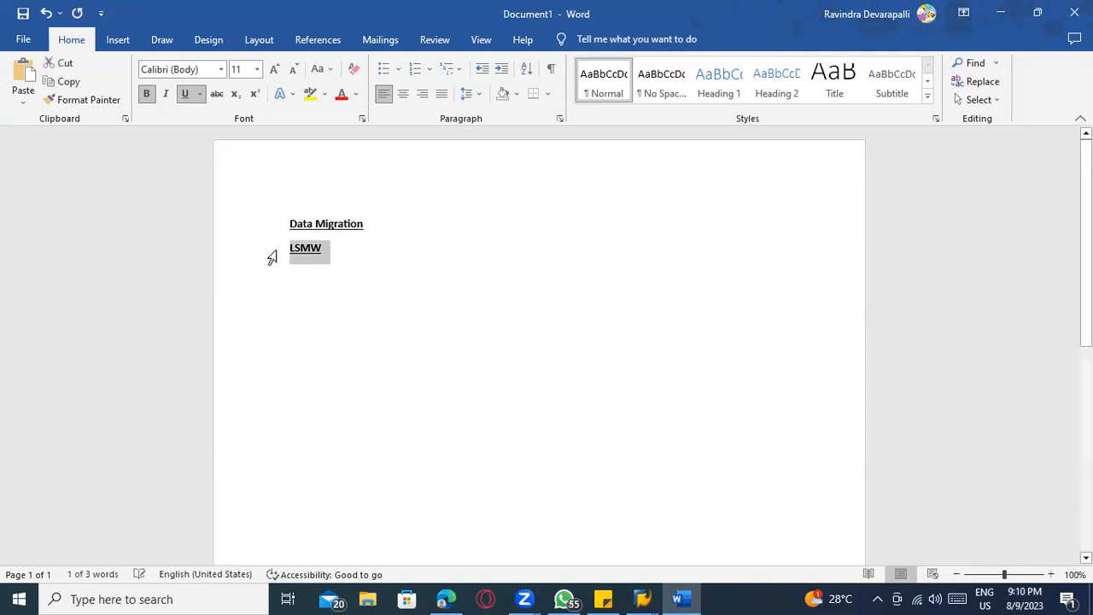
{"action": "key", "text": "ctrl+b"}
{"action": "key", "text": "ctrl+u"}
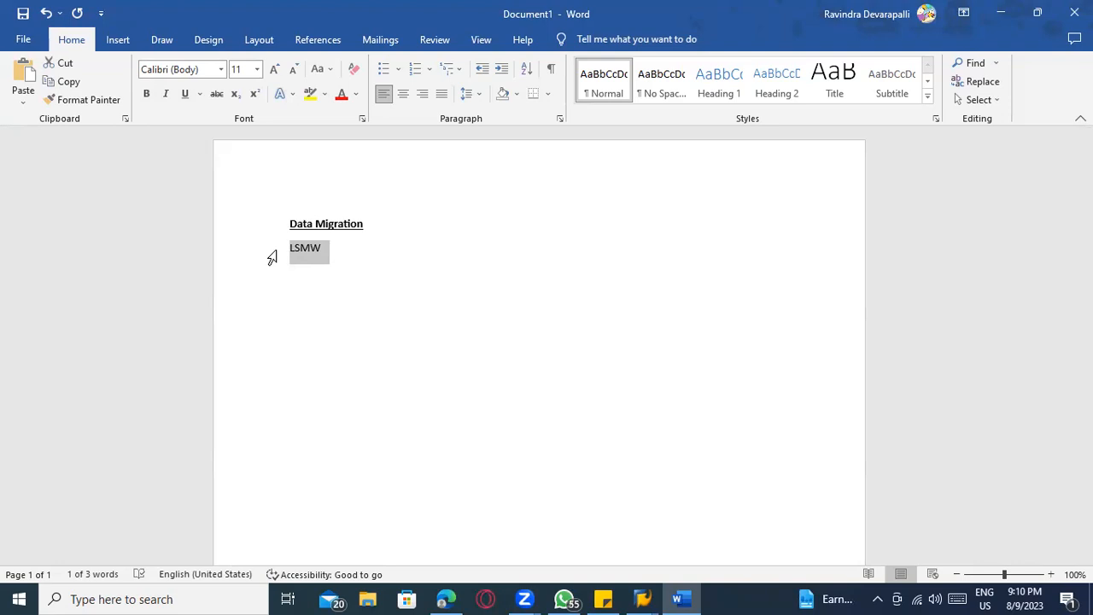
{"action": "left_click", "coordinate": [337, 247]}
{"action": "type", "text": ":"}
{"action": "key", "text": "Return"}
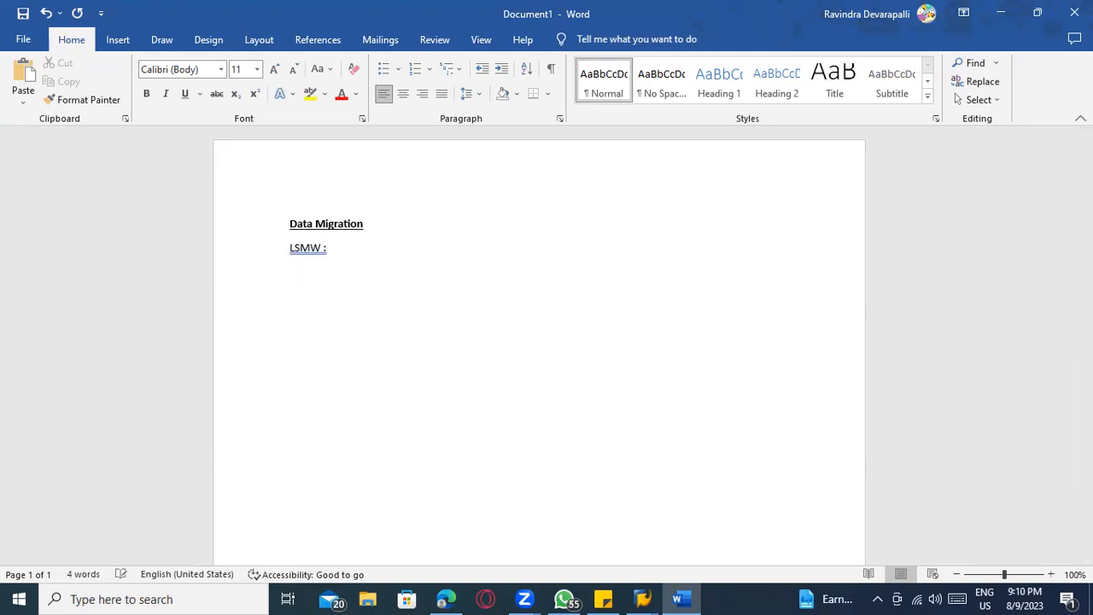
Write "Can upload multiple data at one time" below the LSMW line, followed by a blank line
{"action": "type", "text": "th"}
{"action": "key", "text": "BackSpace"}
{"action": "key", "text": "BackSpace"}
{"action": "type", "text": "The"}
{"action": "key", "text": "BackSpace"}
{"action": "key", "text": "BackSpace"}
{"action": "key", "text": "BackSpace"}
{"action": "key", "text": "BackSpace"}
{"action": "type", "text": "Can upload multipl"}
{"action": "key", "text": "BackSpace"}
{"action": "key", "text": "BackSpace"}
{"action": "key", "text": "BackSpace"}
{"action": "type", "text": "ple data "}
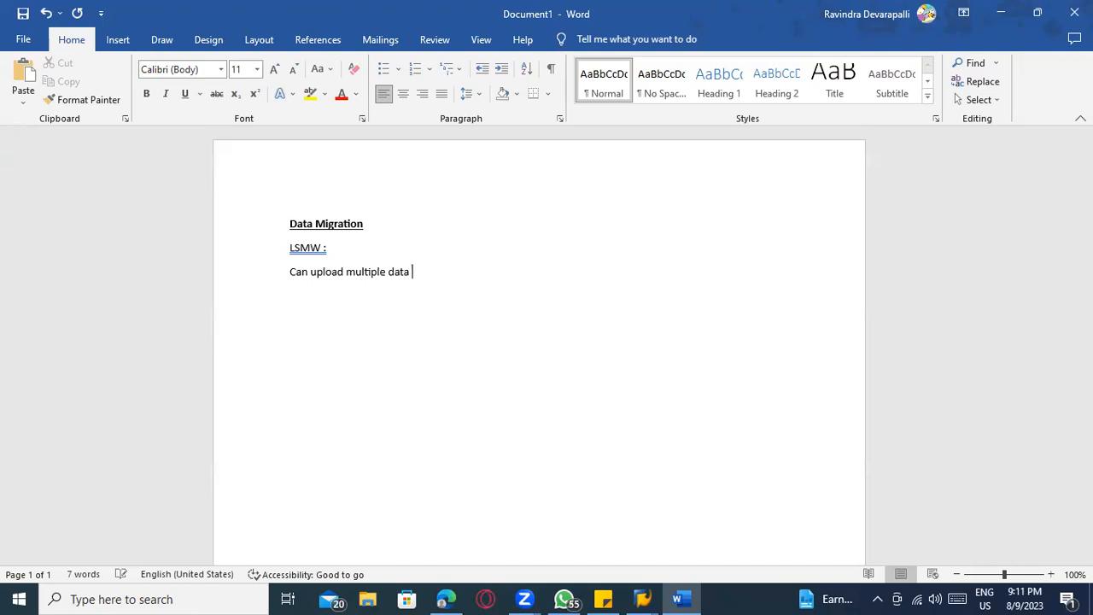
{"action": "type", "text": "at one time"}
{"action": "key", "text": "Return"}
{"action": "key", "text": "Return"}
Add the line "10,000 Materials" ending in a dashed arrow, followed by a blank line
{"action": "type", "text": "10,00"}
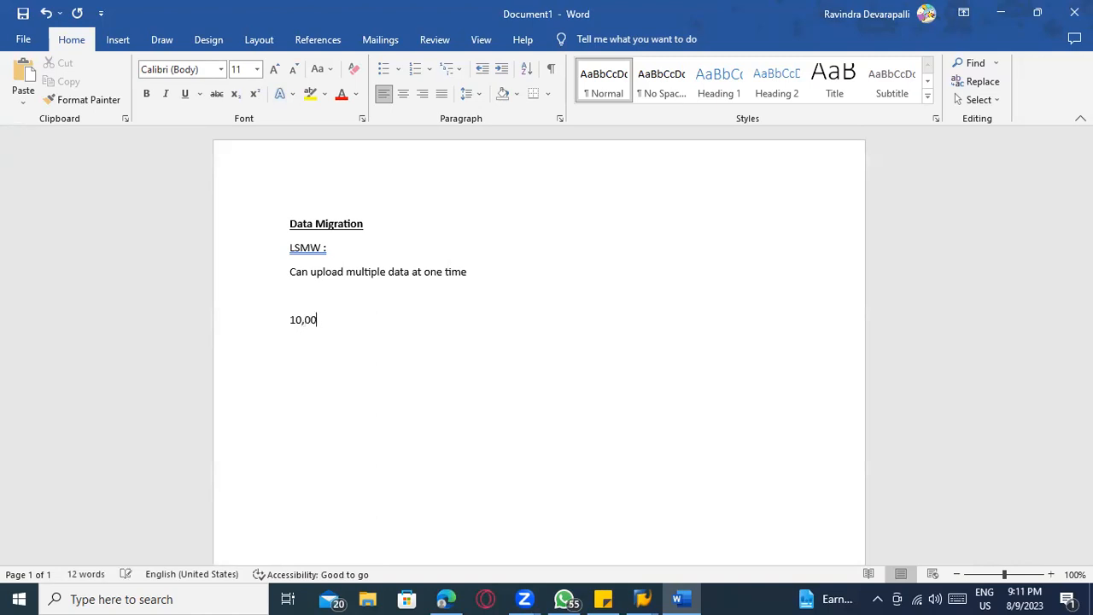
{"action": "type", "text": "0 Materia"}
{"action": "type", "text": "ls "}
{"action": "type", "text": "----->"}
{"action": "key", "text": "Return"}
{"action": "key", "text": "Return"}
Add the line "LTMC : S4 HANA" below the materials line and append "ECC" to the LSMW line
{"action": "type", "text": "LTM"}
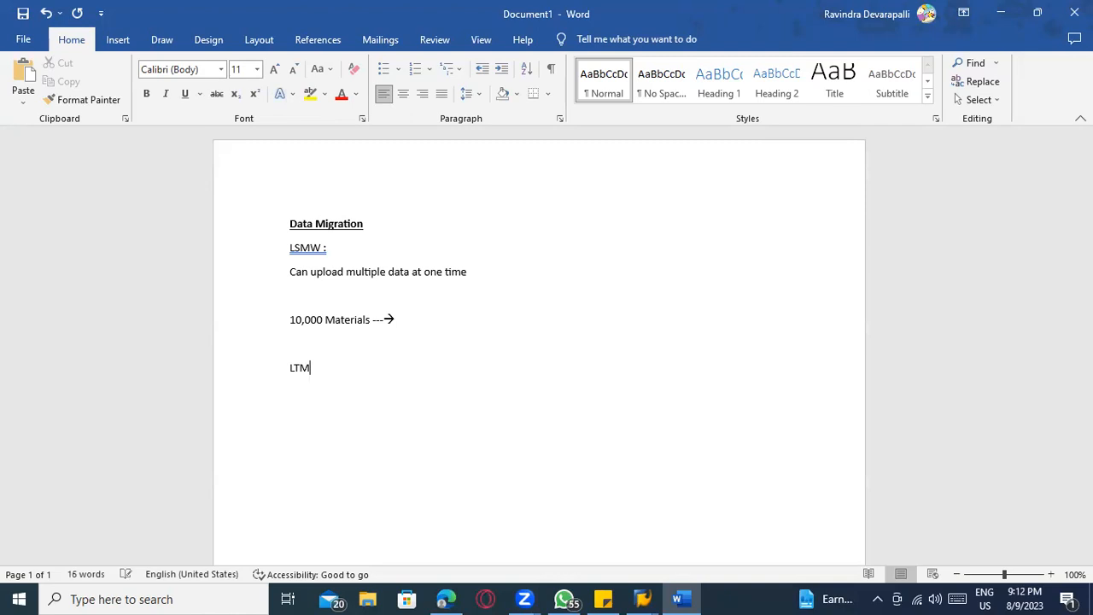
{"action": "type", "text": "C : S4 HANA"}
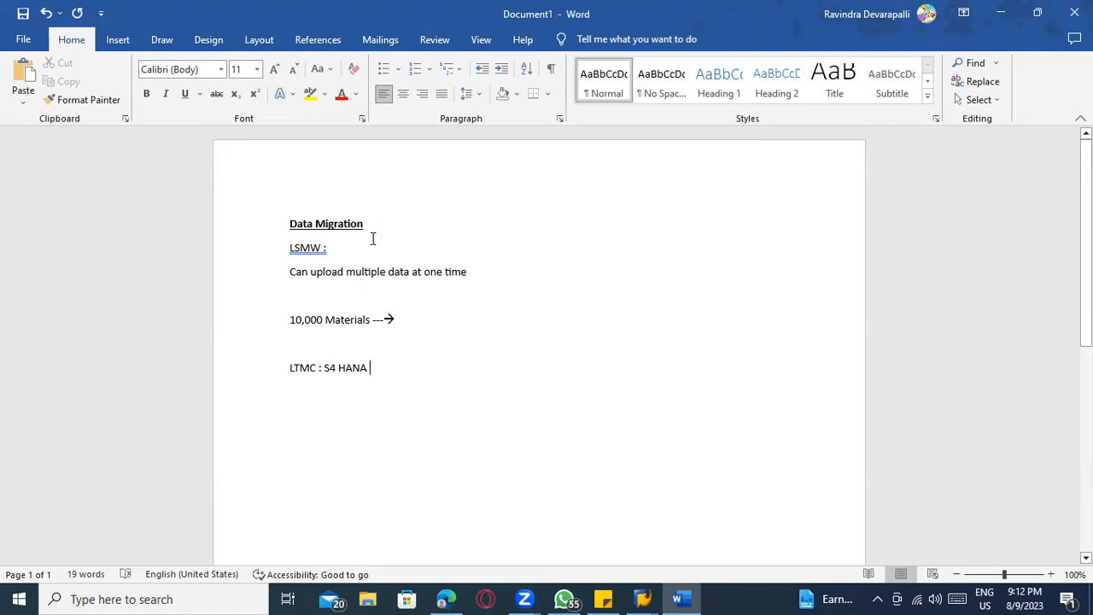
{"action": "left_click", "coordinate": [369, 249]}
{"action": "type", "text": "ECC"}
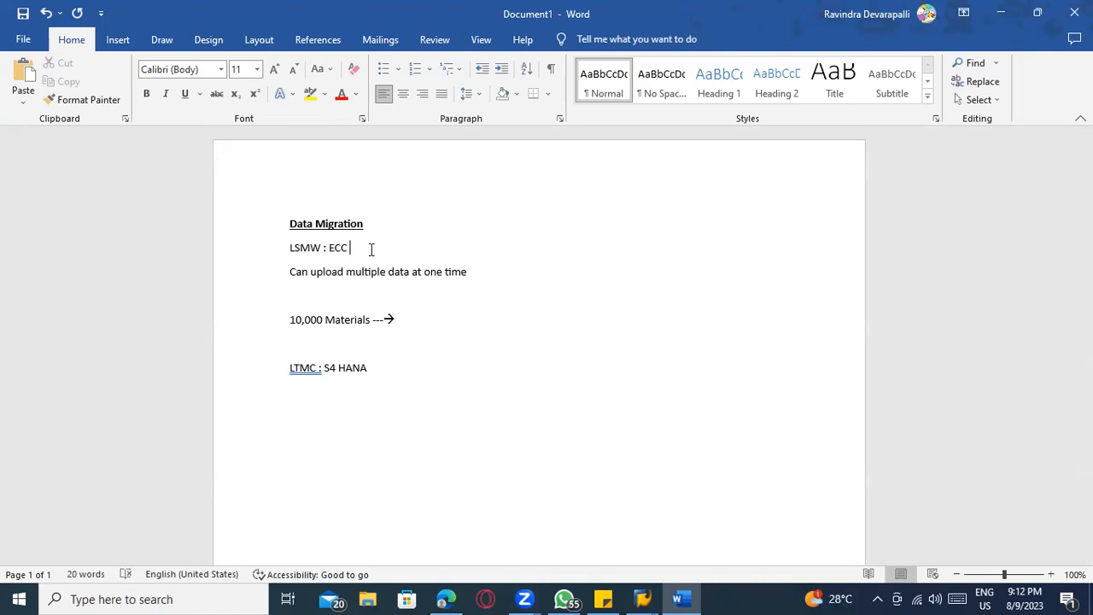
Accept the grammar suggestions that remove the space before the colon in the LTMC and LSMW lines
{"action": "scroll", "coordinate": [376, 243], "scroll_direction": "down", "scroll_amount": 2}
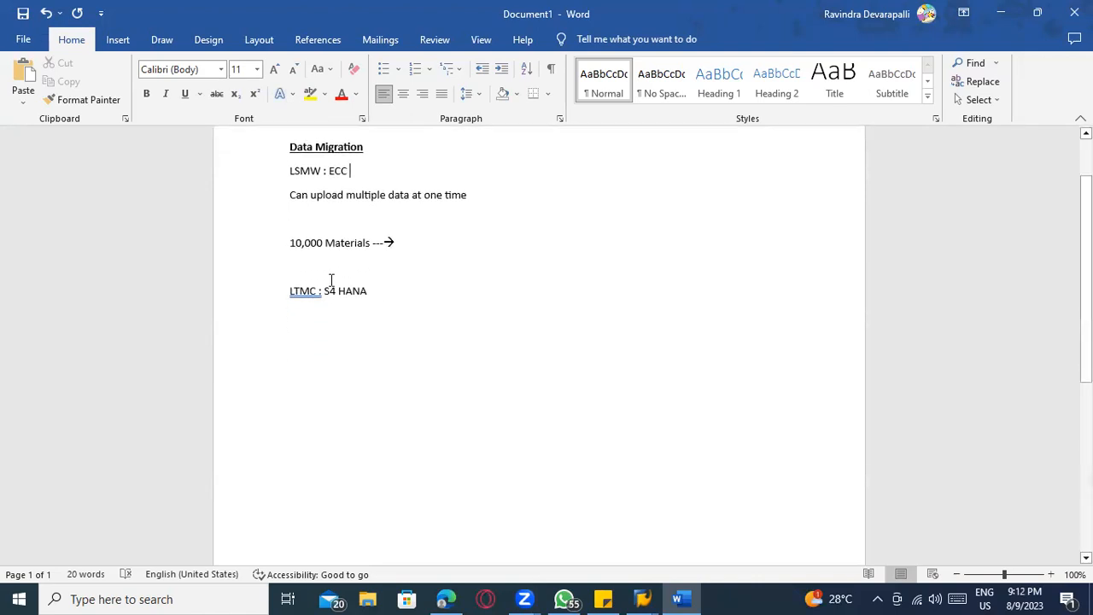
{"action": "right_click", "coordinate": [305, 296]}
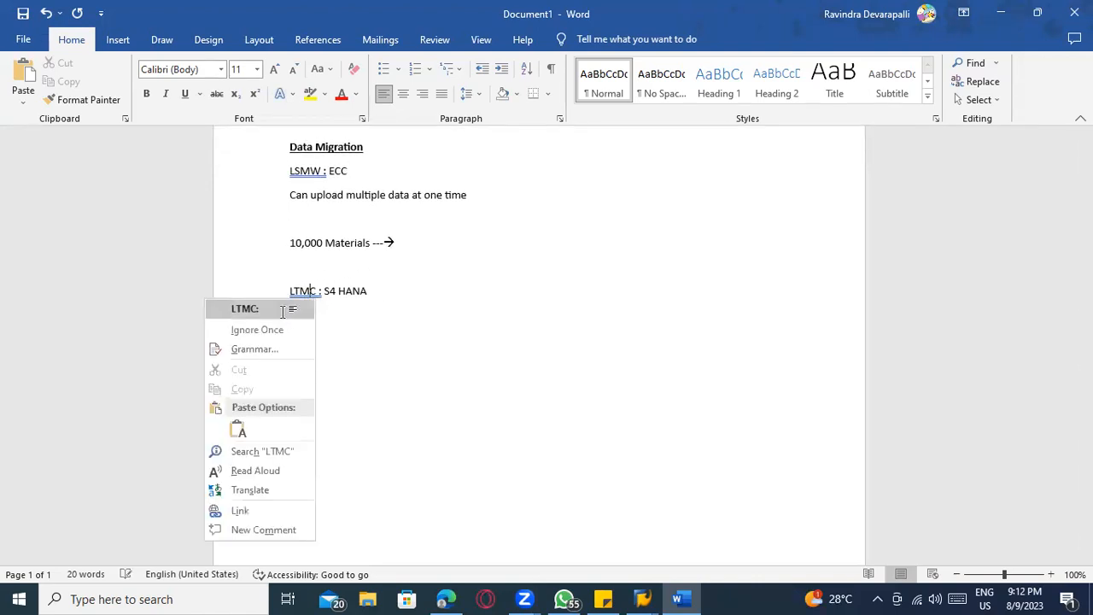
{"action": "left_click", "coordinate": [284, 311]}
{"action": "right_click", "coordinate": [317, 174]}
{"action": "left_click", "coordinate": [305, 190]}
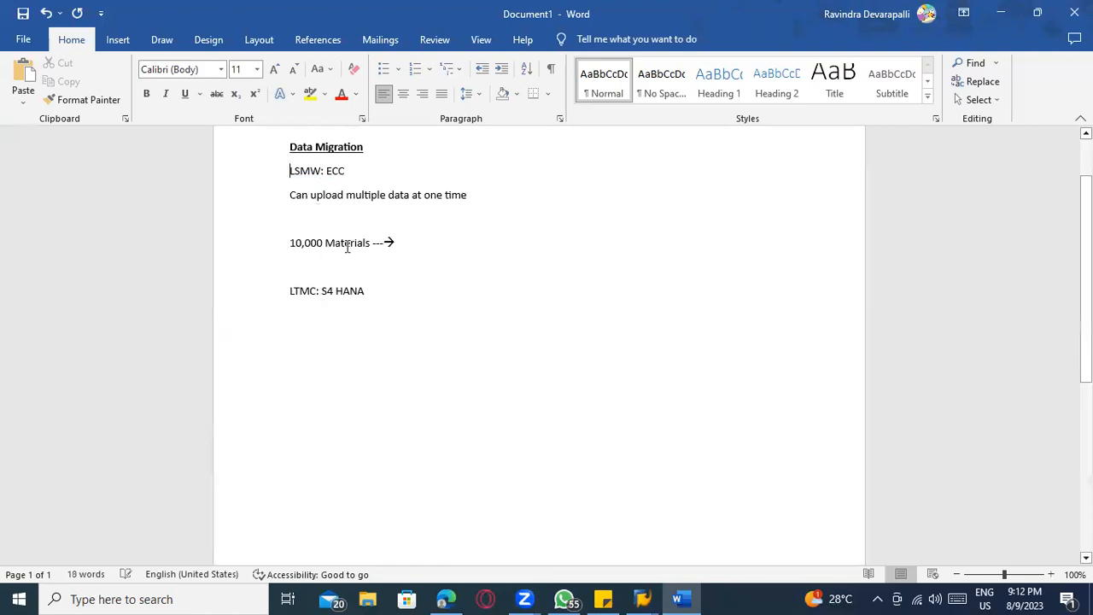
{"action": "left_click", "coordinate": [364, 291]}
{"action": "left_click_drag", "start_coordinate": [364, 291], "coordinate": [273, 293]}
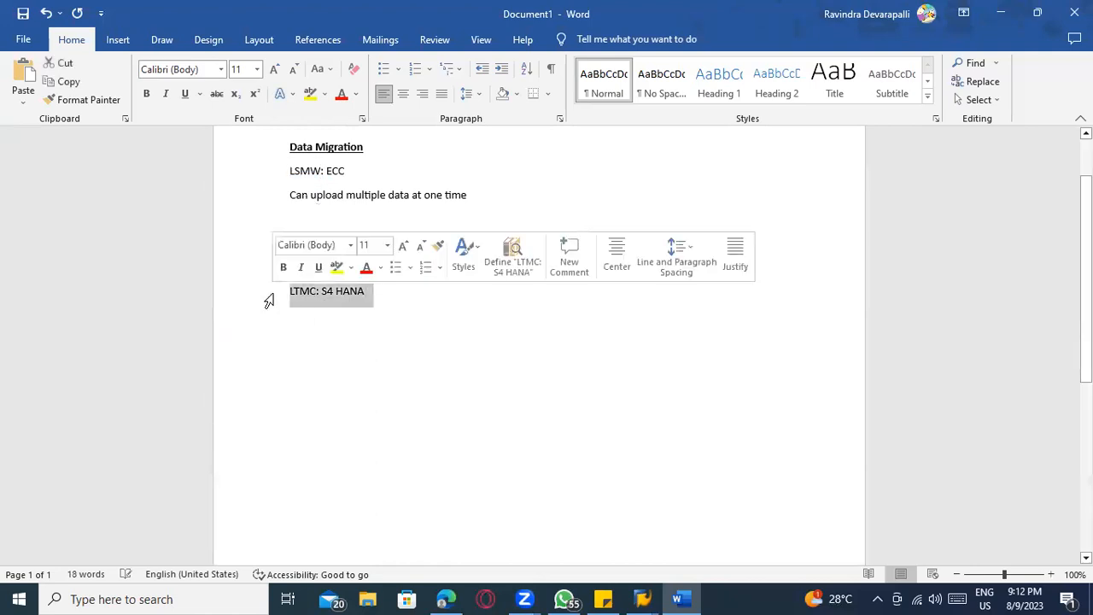
{"action": "left_click", "coordinate": [374, 298]}
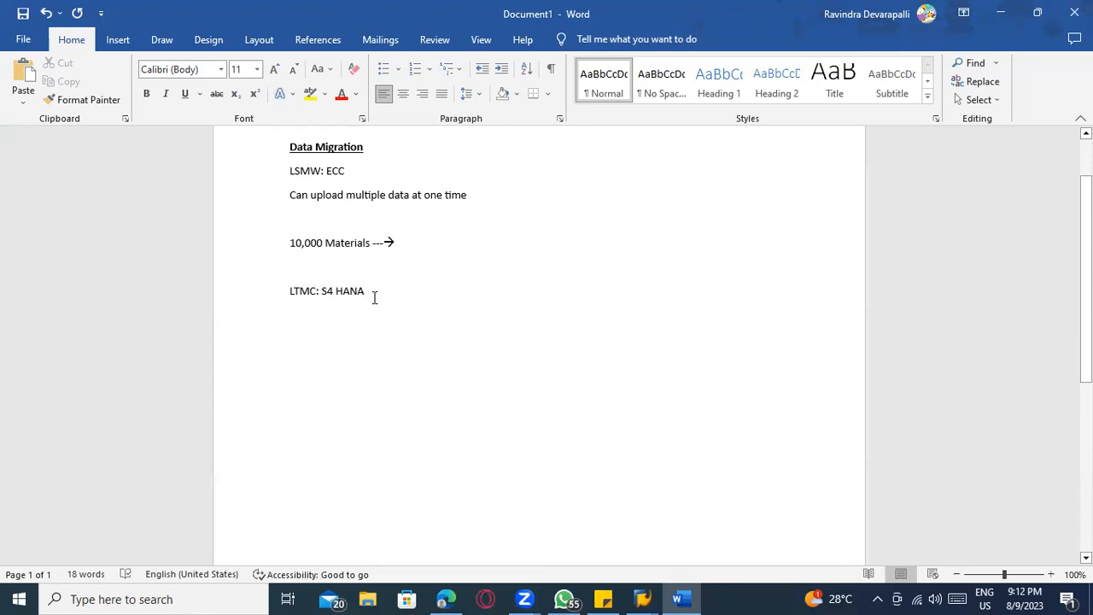
{"action": "mouse_move", "coordinate": [287, 291]}
{"action": "left_mouse_down"}
{"action": "mouse_move", "coordinate": [344, 291]}
{"action": "mouse_move", "coordinate": [369, 307]}
{"action": "mouse_move", "coordinate": [277, 296]}
{"action": "left_mouse_up"}
{"action": "left_click", "coordinate": [369, 306]}
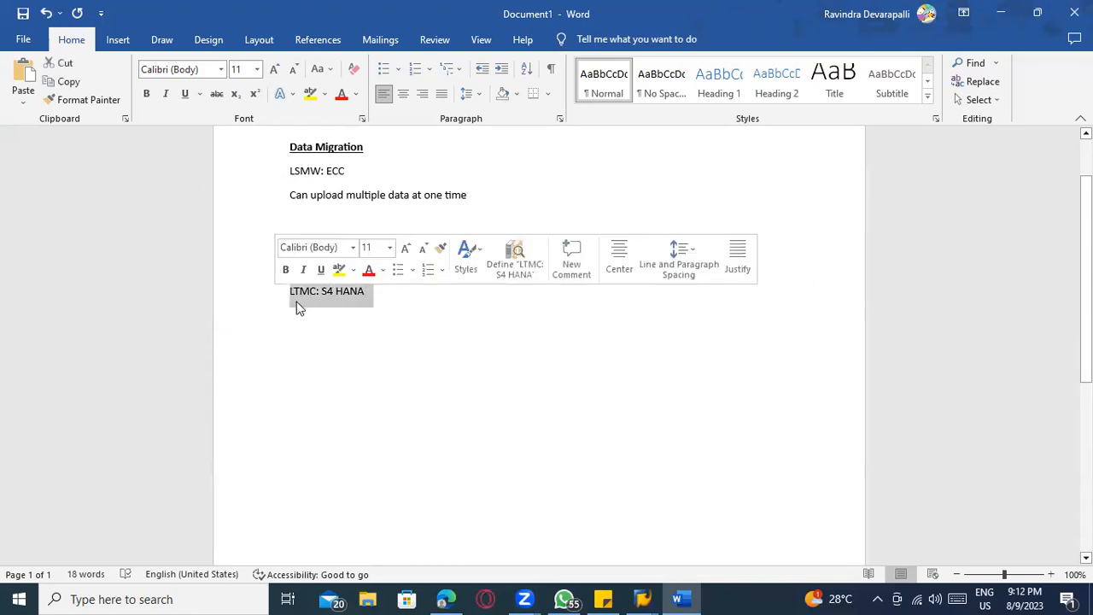
{"action": "left_click", "coordinate": [299, 308]}
{"action": "left_click", "coordinate": [373, 299]}
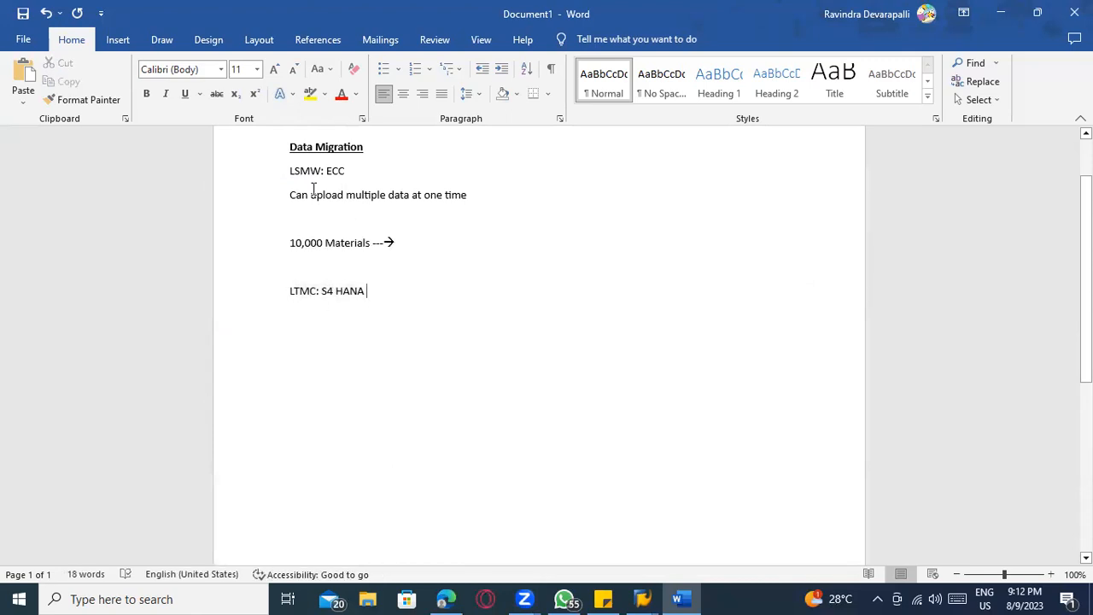
{"action": "left_click", "coordinate": [346, 174]}
{"action": "scroll", "coordinate": [384, 269], "scroll_direction": "down", "scroll_amount": 1}
Add a new "LSMW :" line below the LTMC line, separated by a blank line and followed by a new line
{"action": "left_click", "coordinate": [386, 268]}
{"action": "scroll", "coordinate": [386, 270], "scroll_direction": "up", "scroll_amount": 1}
{"action": "key", "text": "Return"}
{"action": "key", "text": "Return"}
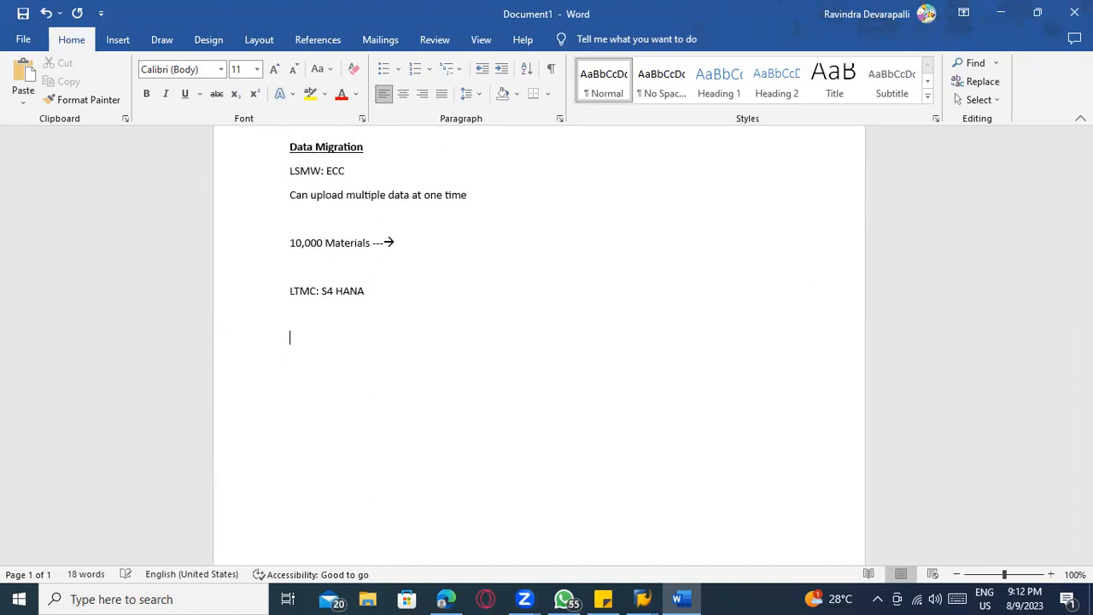
{"action": "type", "text": "LSMW :"}
{"action": "key", "text": "Return"}
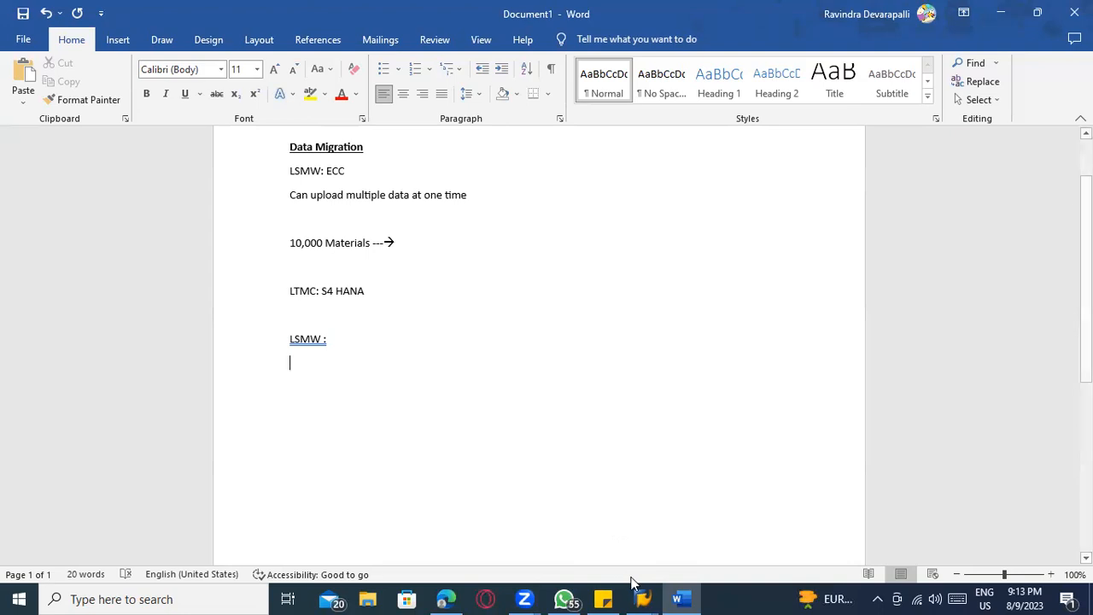
Switch to SAP Logon and open the ECC SERVE connection in the ECC folder
{"action": "mouse_move", "coordinate": [643, 586]}
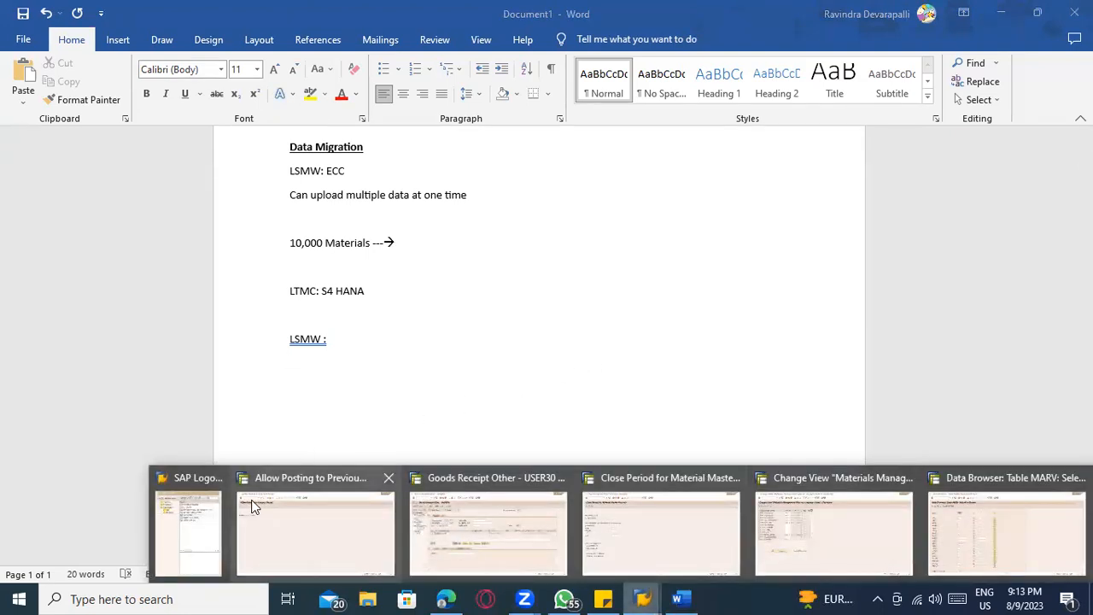
{"action": "left_click", "coordinate": [204, 519]}
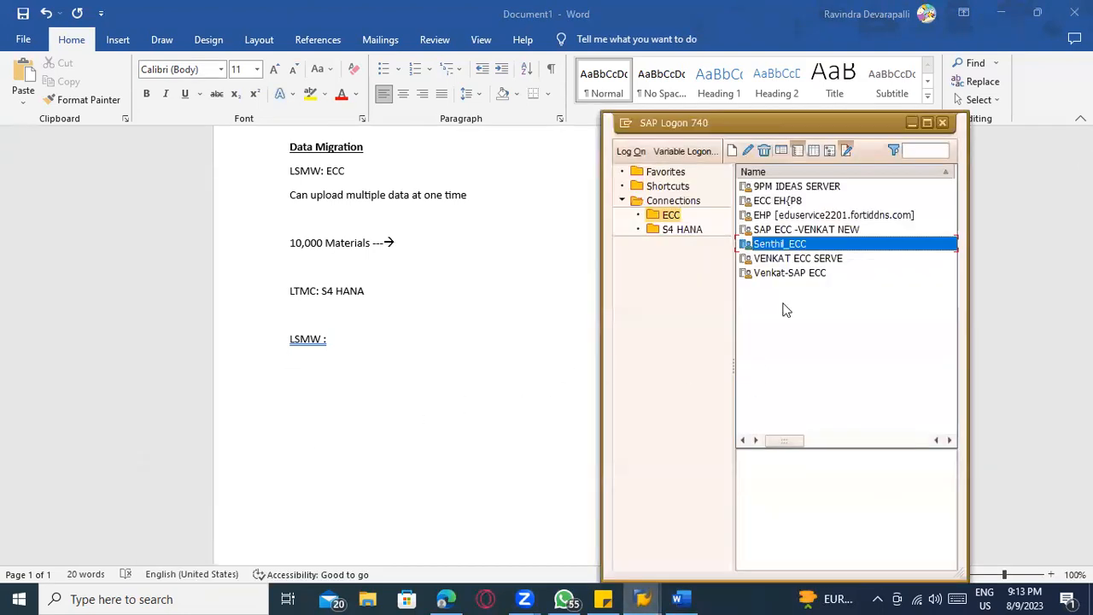
{"action": "left_click", "coordinate": [794, 259]}
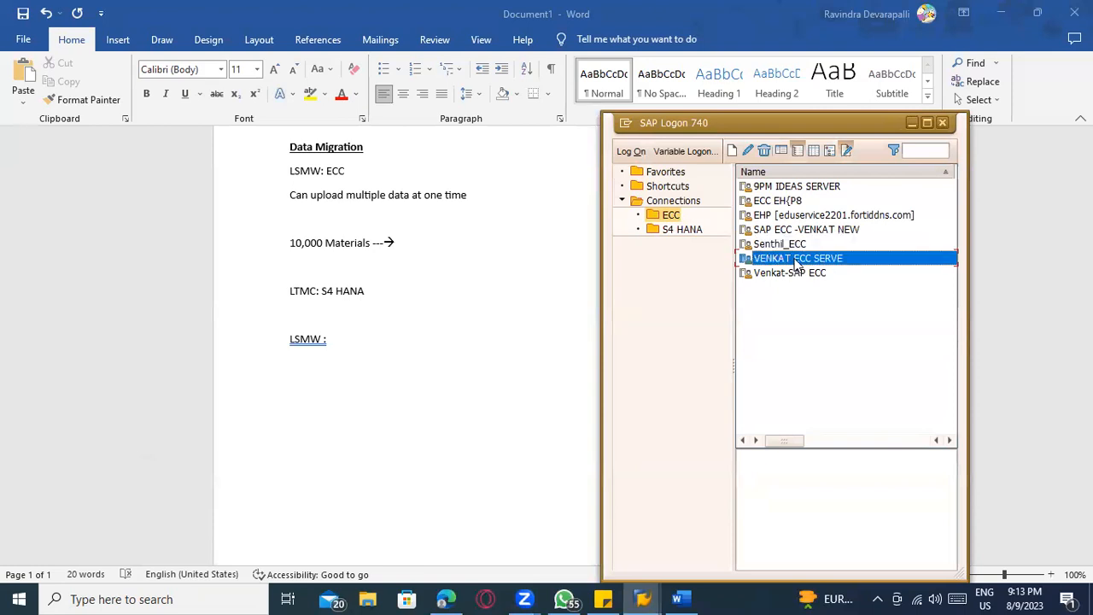
{"action": "double_click", "coordinate": [795, 260]}
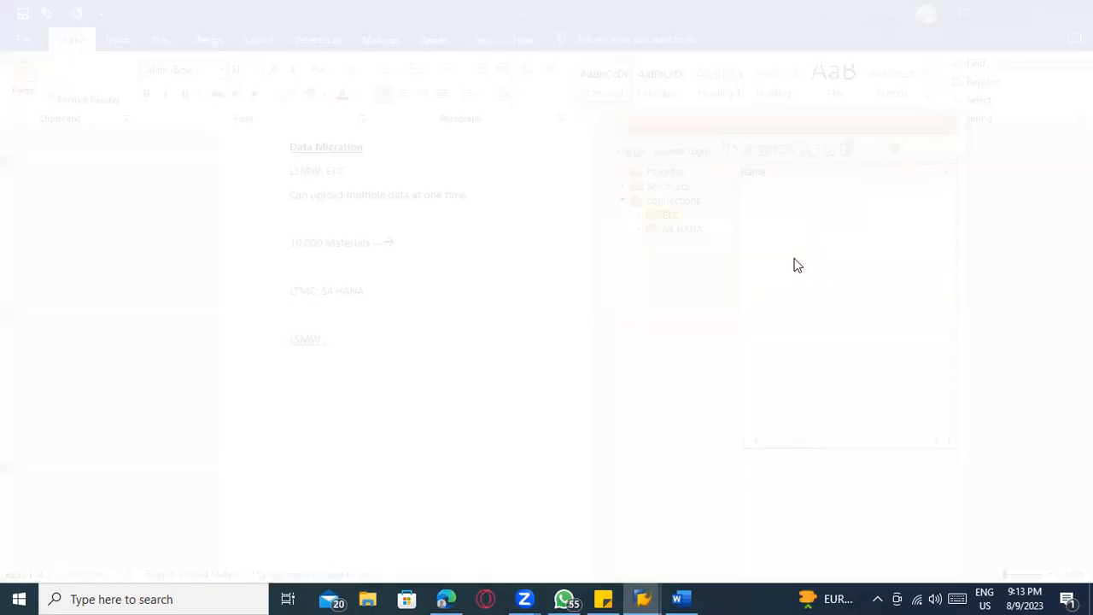
Log on to SAP by choosing the saved numeric user ID and pasting the account password copied from Sticky Notes
{"action": "key", "text": "BackSpace"}
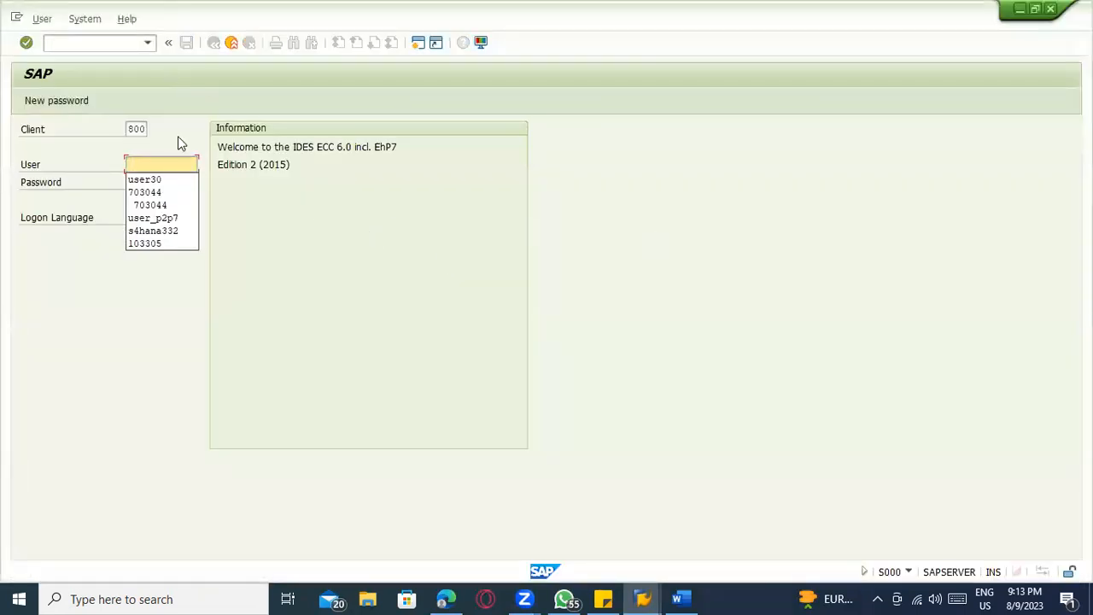
{"action": "left_click", "coordinate": [145, 192]}
{"action": "left_click", "coordinate": [617, 597]}
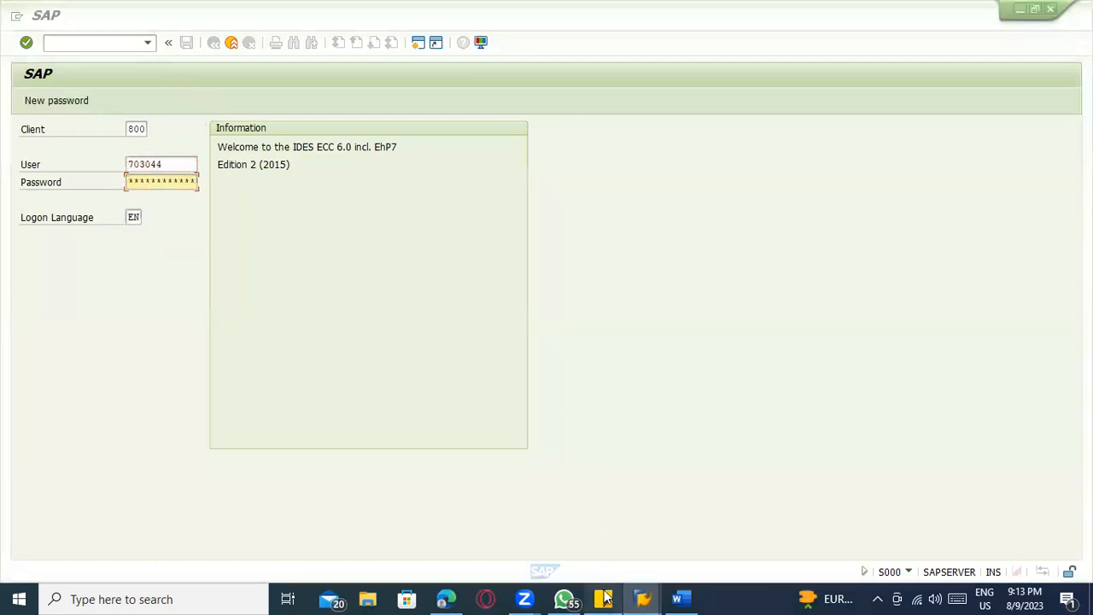
{"action": "left_click", "coordinate": [111, 169]}
{"action": "left_click_drag", "start_coordinate": [111, 169], "coordinate": [13, 163]}
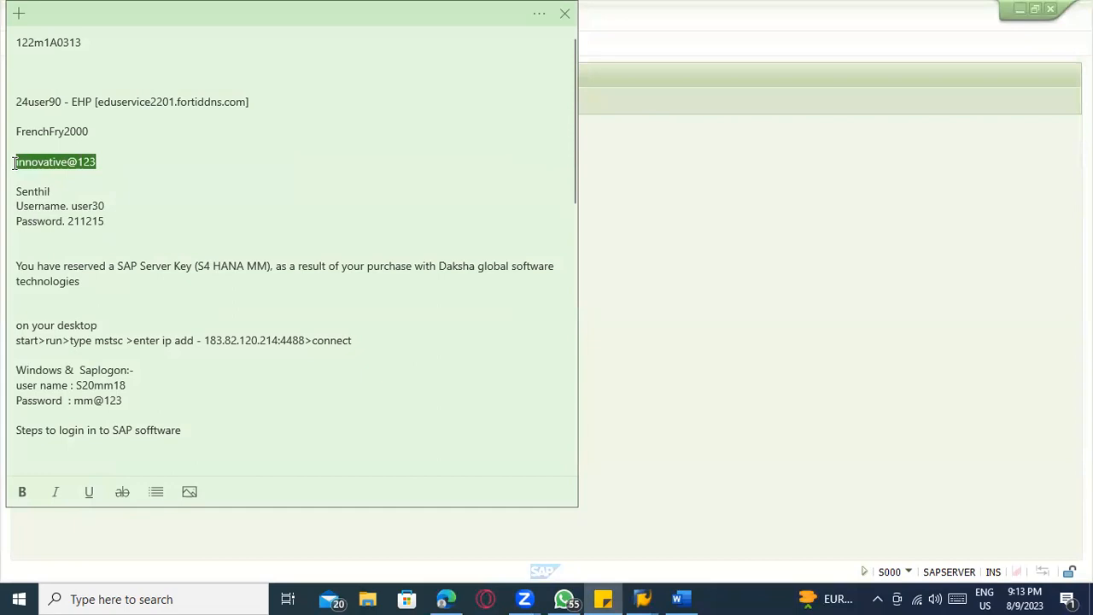
{"action": "key", "text": "ctrl+c"}
{"action": "key", "text": "alt+Tab"}
{"action": "key", "text": "ctrl+v"}
{"action": "key", "text": "Return"}
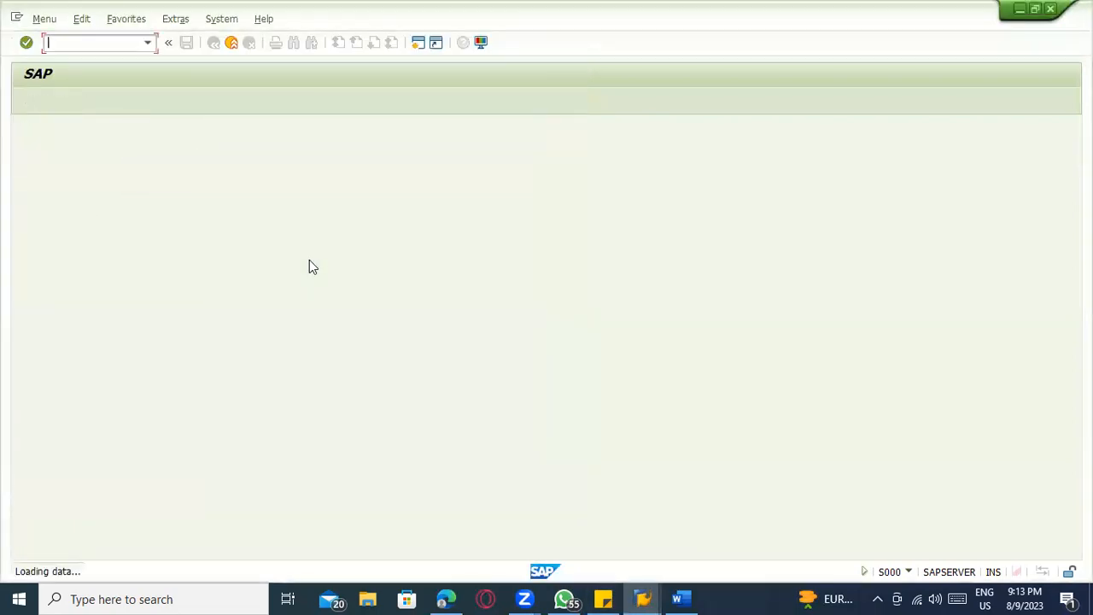
Open transaction LSMW and accept the Legacy System Migration Workbench welcome message
{"action": "type", "text": "LSMW"}
{"action": "key", "text": "Return"}
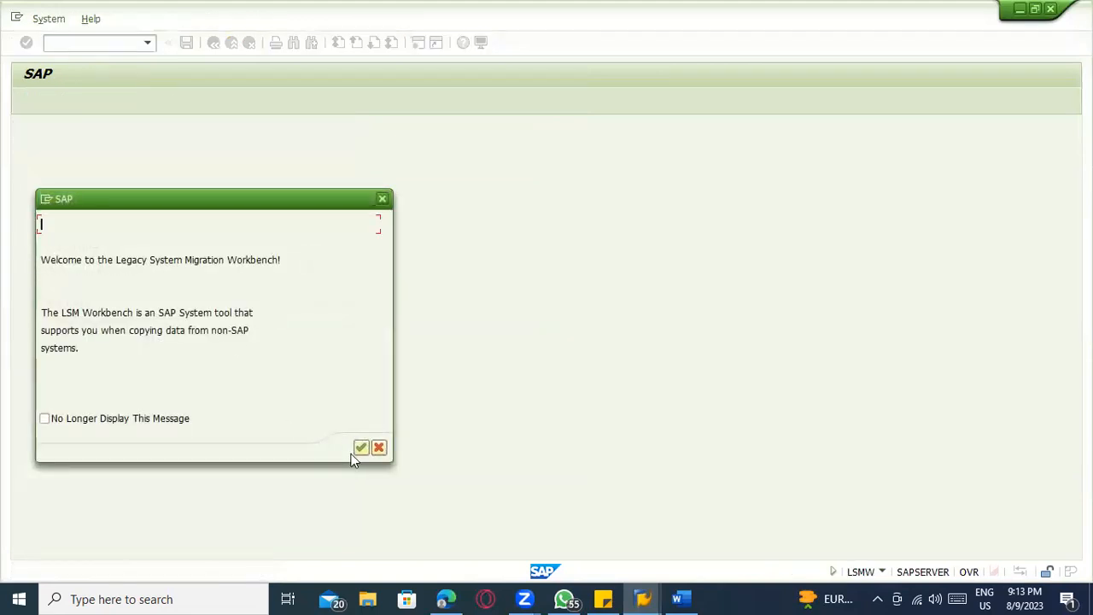
{"action": "left_click_drag", "start_coordinate": [115, 260], "coordinate": [282, 261]}
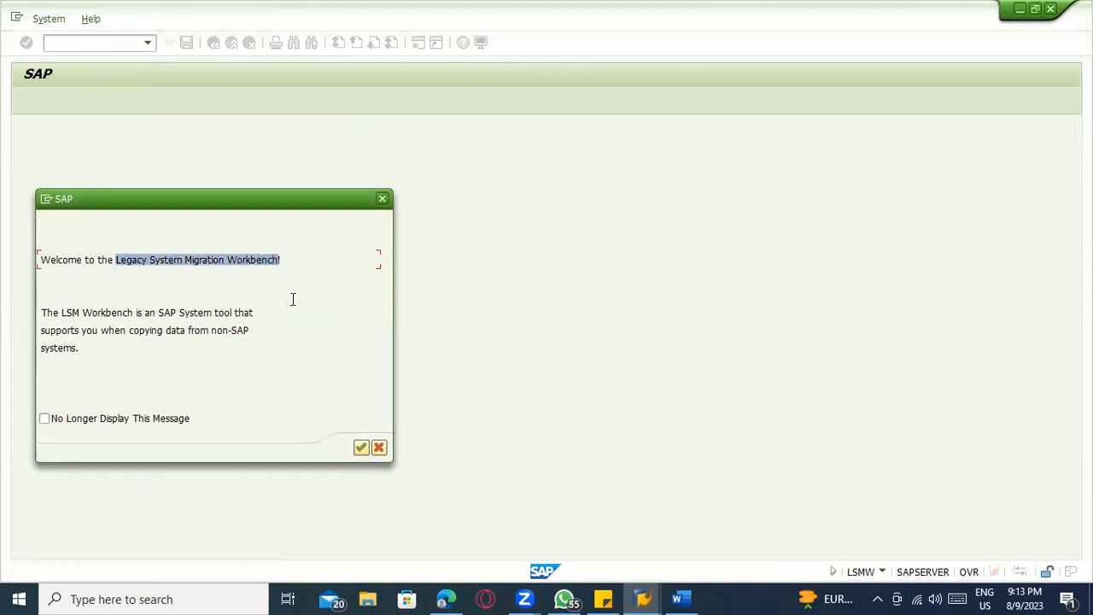
{"action": "left_click", "coordinate": [293, 299]}
{"action": "left_click", "coordinate": [359, 450]}
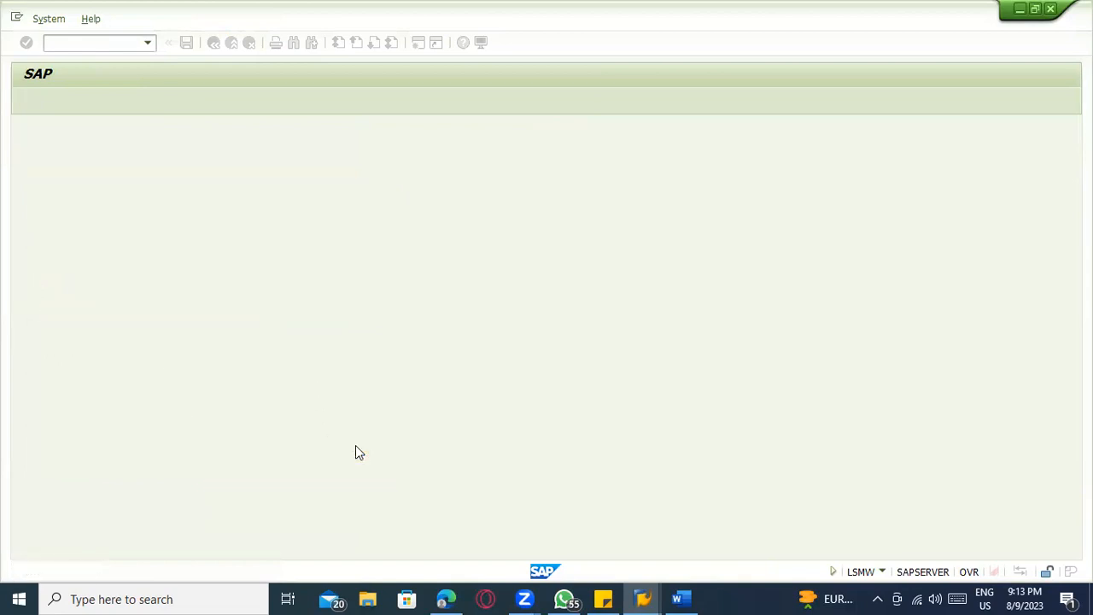
Switch to the Word notes and append "(Legacy System Migration Workbench)" to the "LSMW: ECC" line
{"action": "key", "text": "alt+Tab"}
{"action": "key", "text": "alt+Tab"}
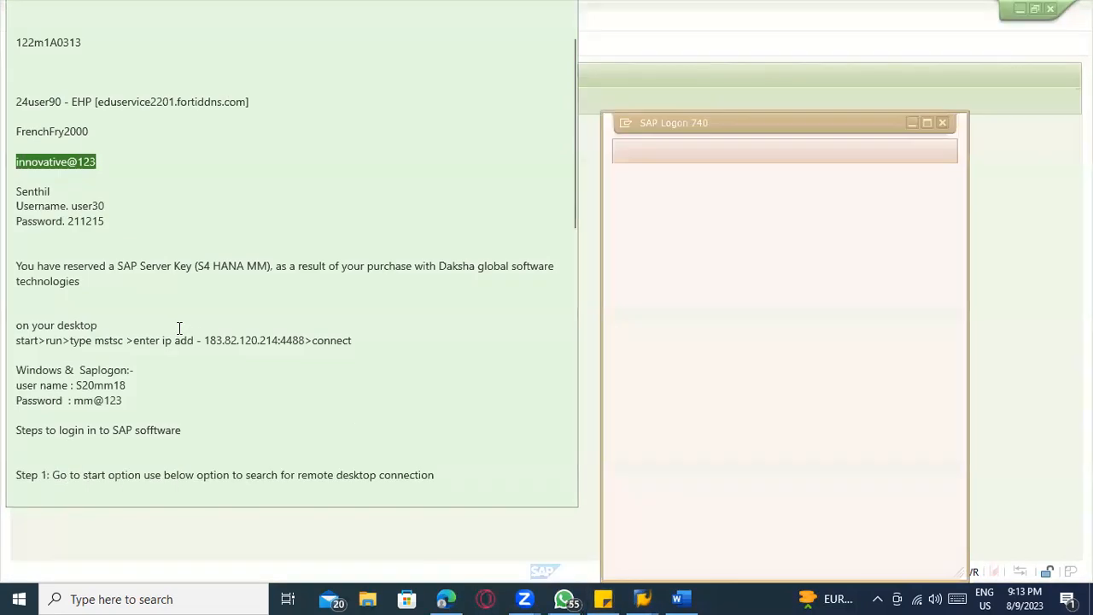
{"action": "key", "text": "alt+Tab"}
{"action": "key", "text": "alt+Tab"}
{"action": "key", "text": "alt+shift+Tab"}
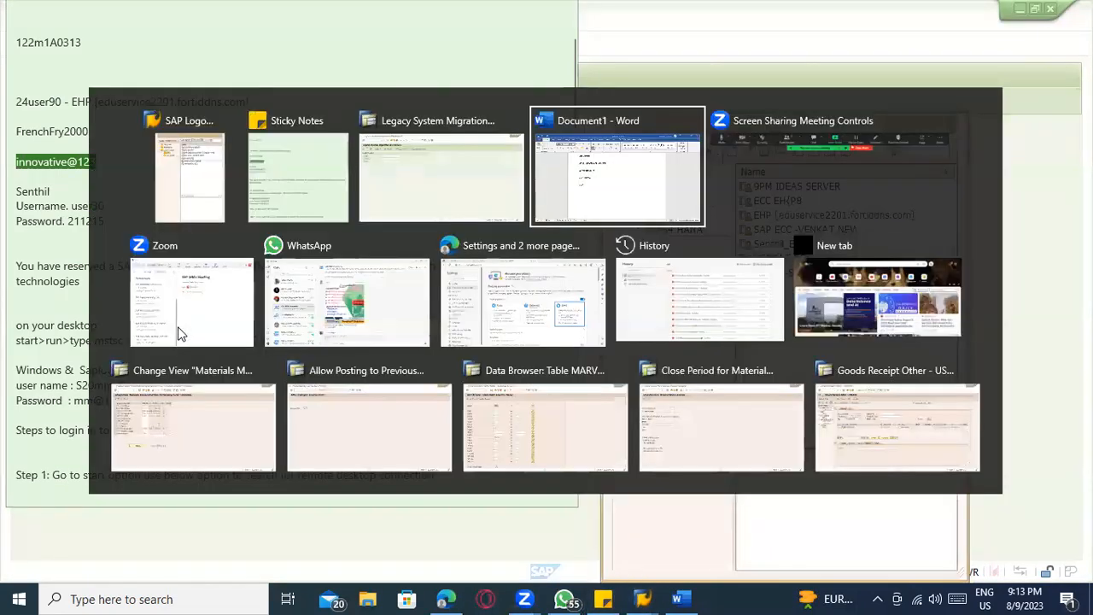
{"action": "scroll", "coordinate": [381, 186], "scroll_direction": "up", "scroll_amount": 2}
{"action": "left_click", "coordinate": [365, 212]}
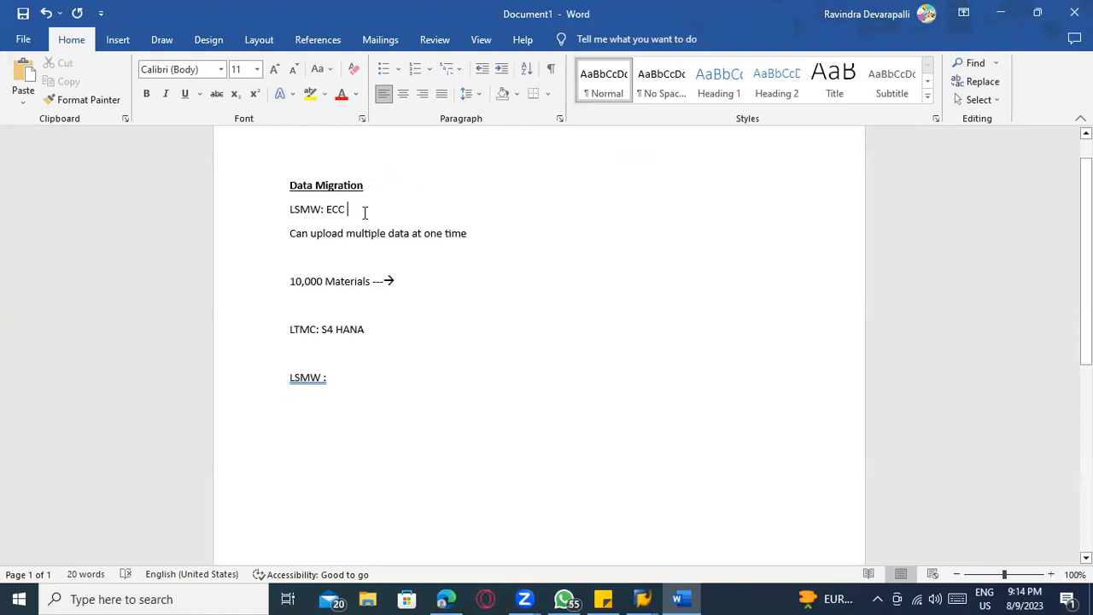
{"action": "type", "text": "(Legacy System Migration Workbench"}
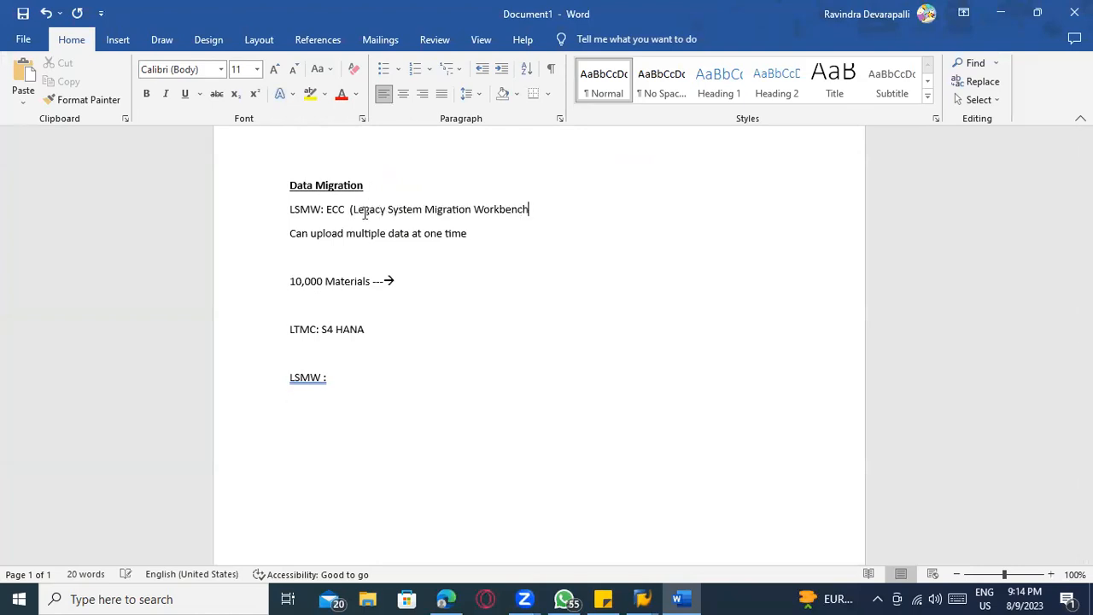
{"action": "type", "text": ")"}
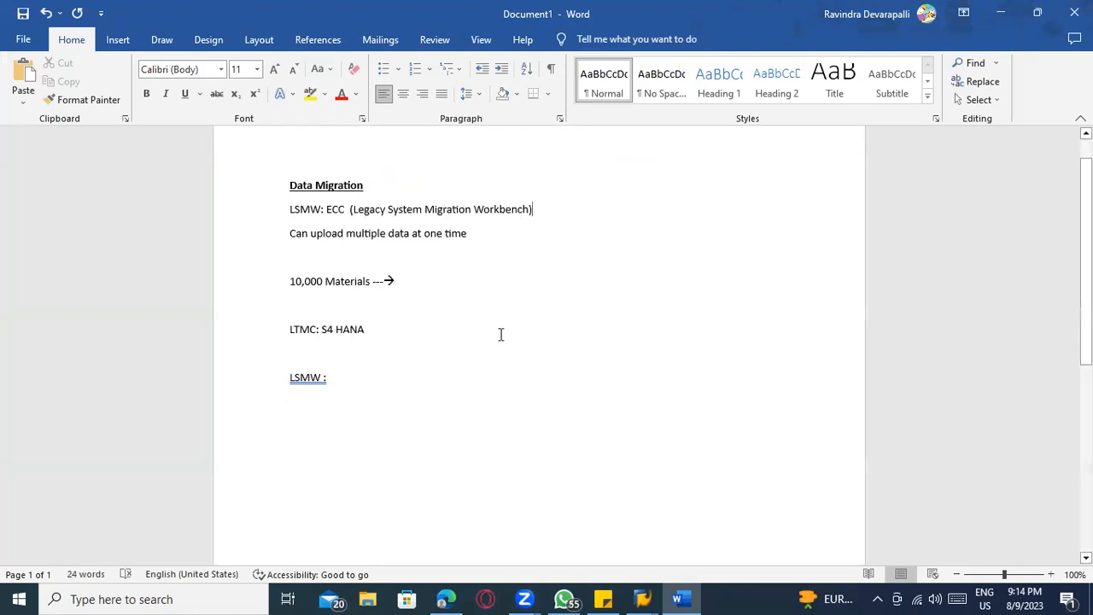
Correct the spacing of the "LSMW :" line below the LTMC line by accepting the suggested "LSMW:"
{"action": "key", "text": "alt+Tab"}
{"action": "key", "text": "alt+Tab"}
{"action": "right_click", "coordinate": [296, 384]}
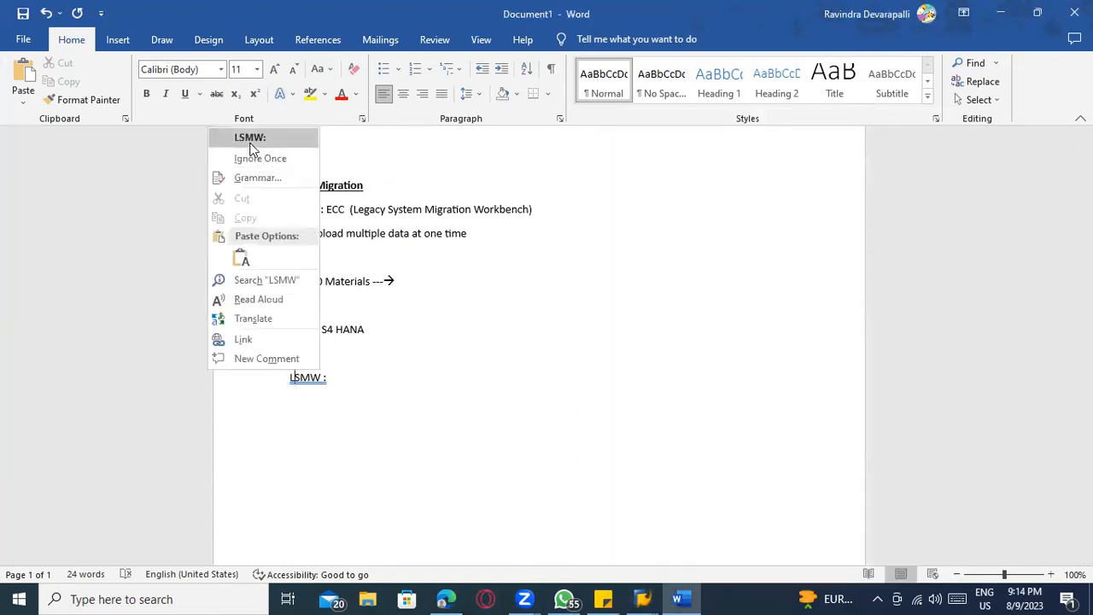
{"action": "left_click", "coordinate": [250, 138]}
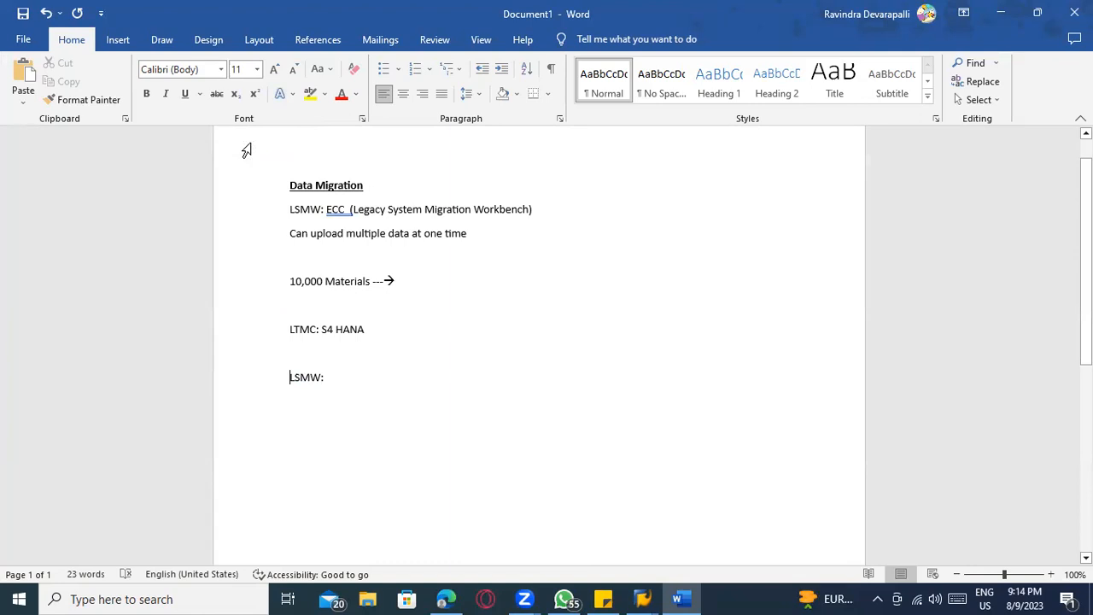
Switch to the SAP Legacy System Migration Workbench and enter project ZMATERIAL and subproject ZMATERIAL_CR
{"action": "key", "text": "alt+Tab"}
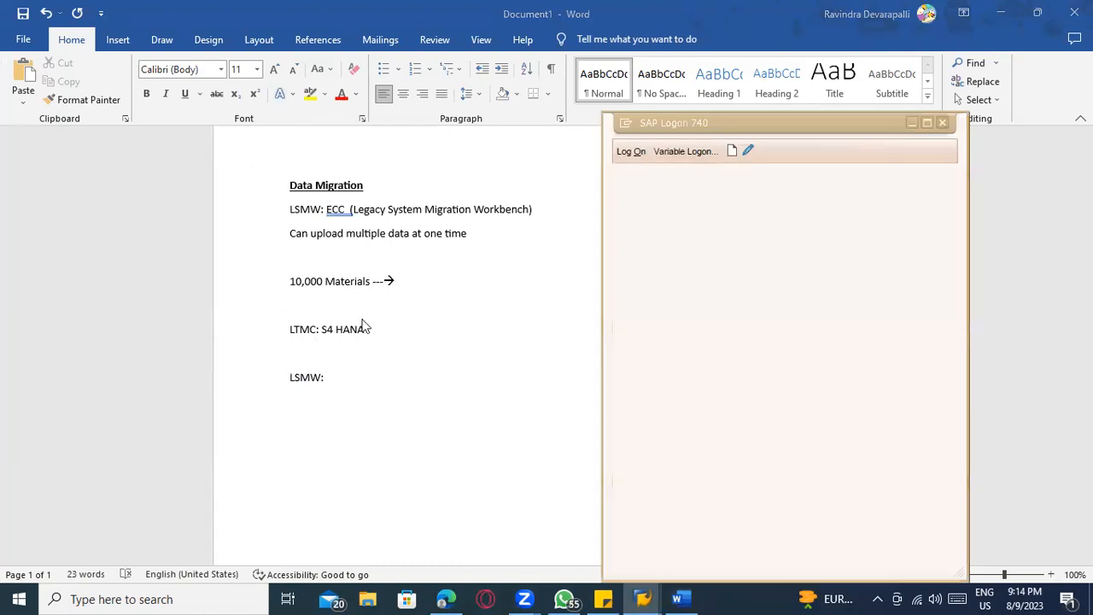
{"action": "key", "text": "alt+Tab"}
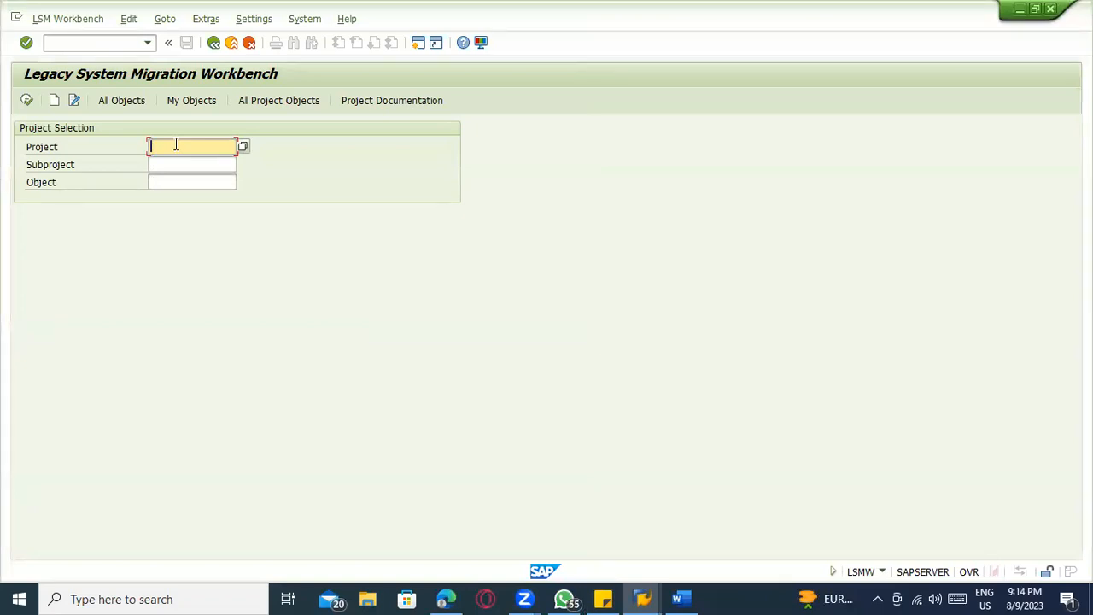
{"action": "type", "text": "ZMATERIAL"}
{"action": "key", "text": "Tab"}
{"action": "key", "text": "shift+Tab"}
{"action": "key", "text": "ctrl+c"}
{"action": "key", "text": "Tab"}
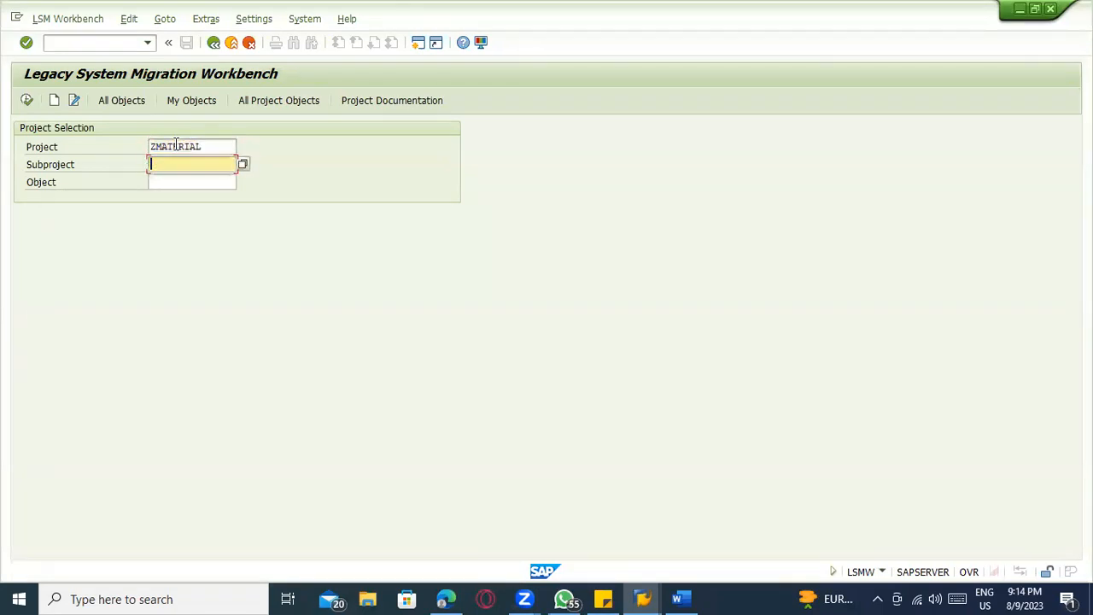
{"action": "key", "text": "ctrl+v"}
{"action": "type", "text": "_CR"}
{"action": "key", "text": "Tab"}
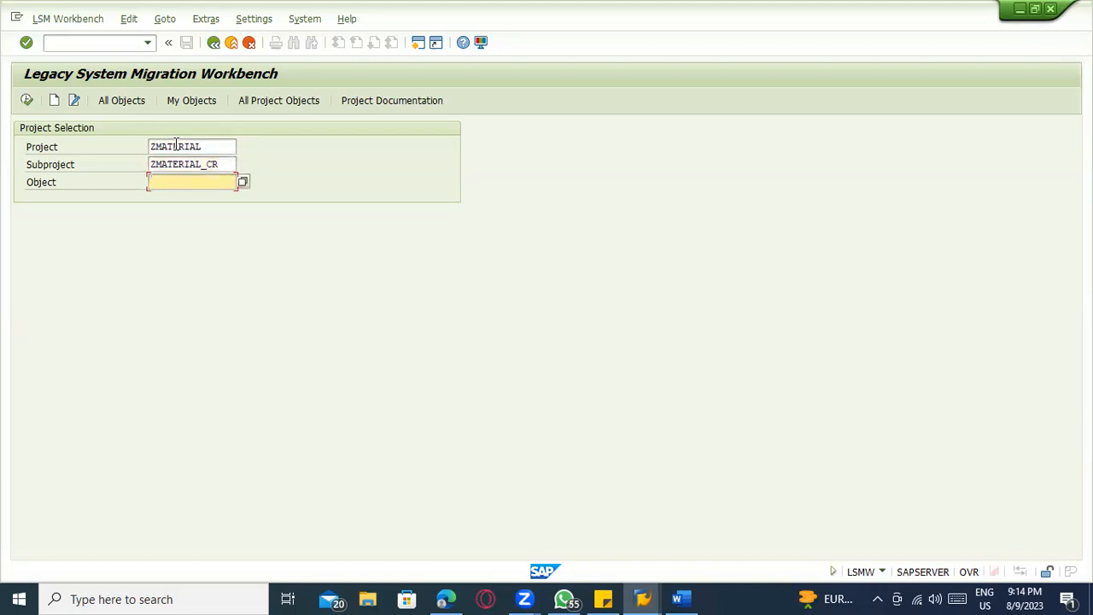
Enter ZMAT_MM01 as the object in the project selection
{"action": "key", "text": "ctrl+v"}
{"action": "type", "text": "_"}
{"action": "key", "text": "BackSpace"}
{"action": "key", "text": "BackSpace"}
{"action": "key", "text": "BackSpace"}
{"action": "key", "text": "BackSpace"}
{"action": "key", "text": "BackSpace"}
{"action": "key", "text": "BackSpace"}
{"action": "type", "text": "_MM01"}
{"action": "left_click", "coordinate": [200, 147]}
{"action": "left_click", "coordinate": [206, 164]}
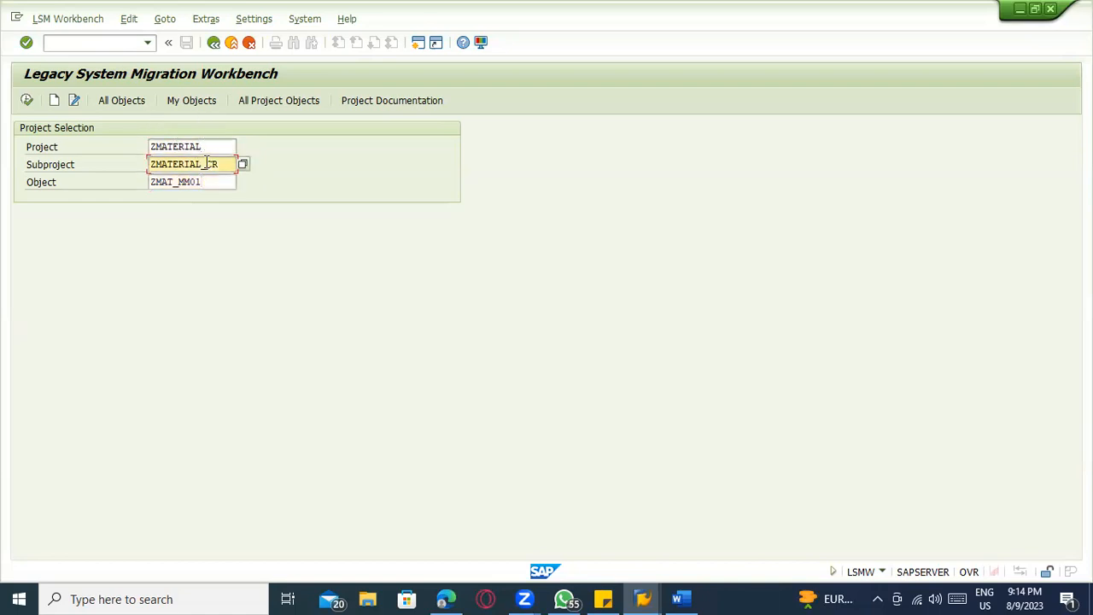
{"action": "left_click", "coordinate": [205, 182]}
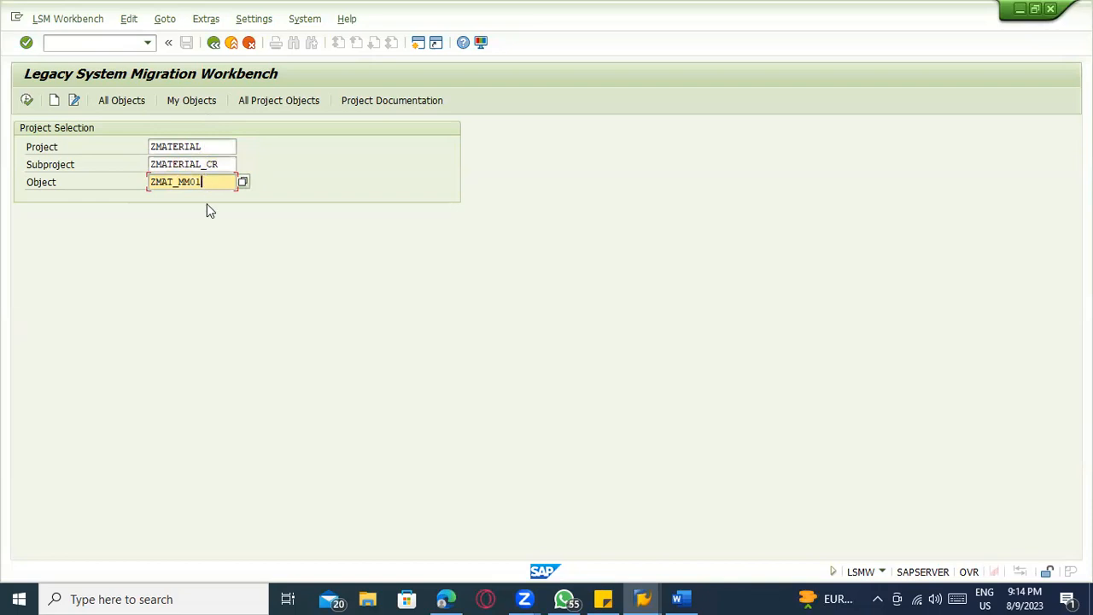
Try to create the entry for project ZMATERIAL, subproject ZMATERIAL_CR and object ZMAT_MM01
{"action": "left_click", "coordinate": [55, 101]}
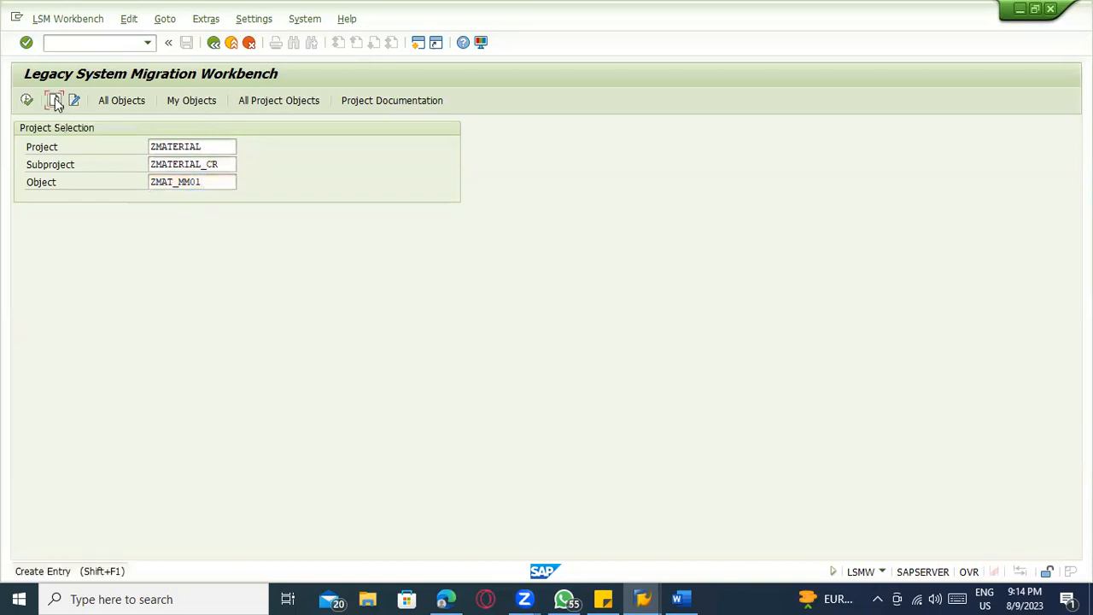
{"action": "left_click", "coordinate": [130, 383]}
{"action": "left_click", "coordinate": [183, 384]}
{"action": "left_click", "coordinate": [295, 388]}
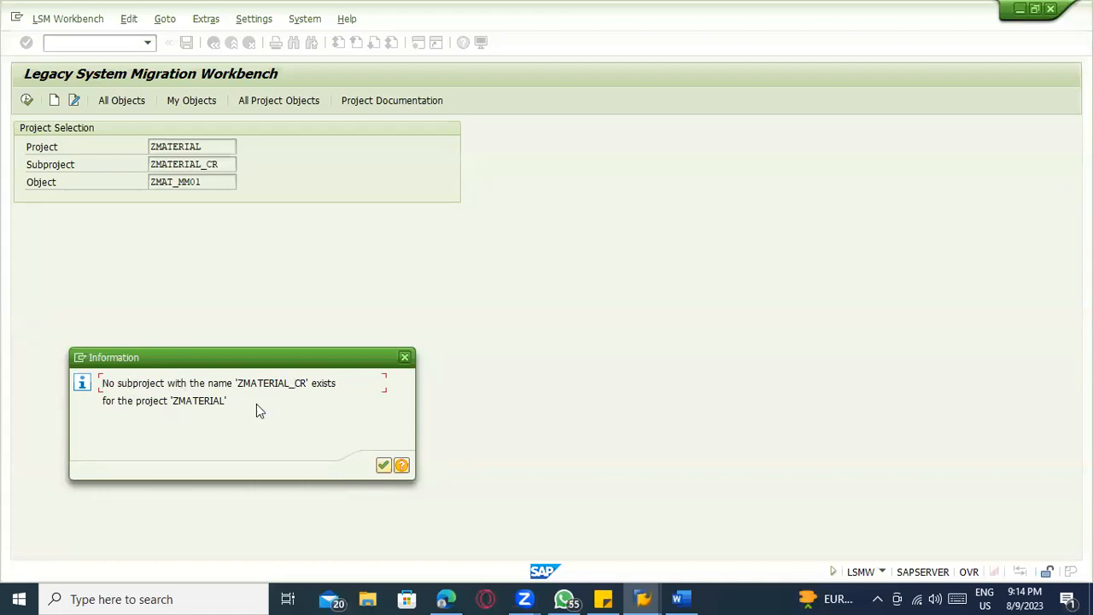
{"action": "left_click", "coordinate": [382, 465]}
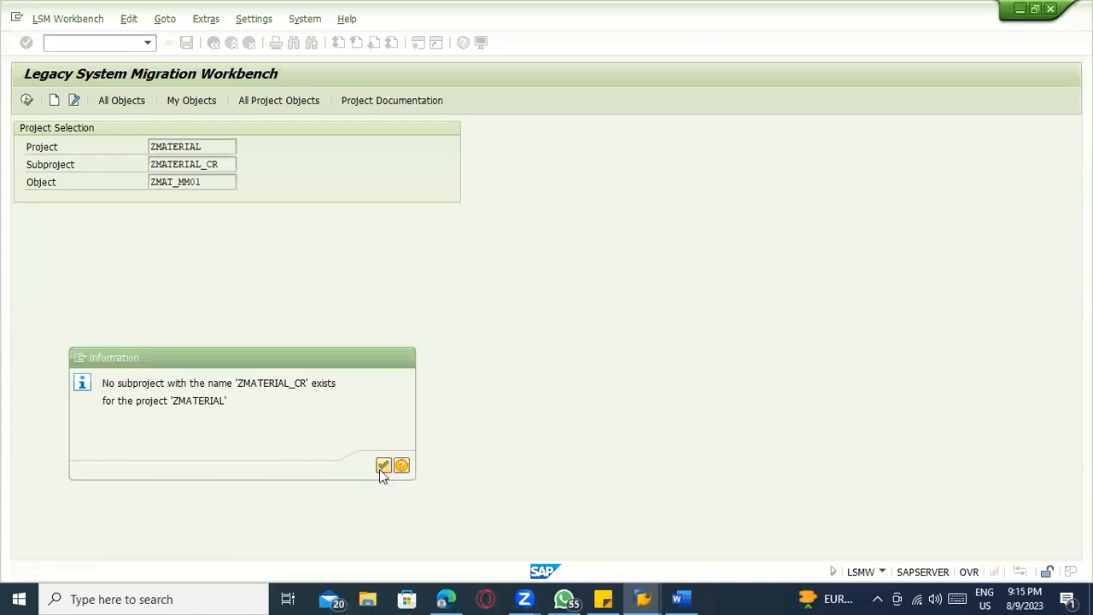
Try to create project ZMATERIAL with the description "Material Master Upload program"
{"action": "left_click", "coordinate": [54, 100]}
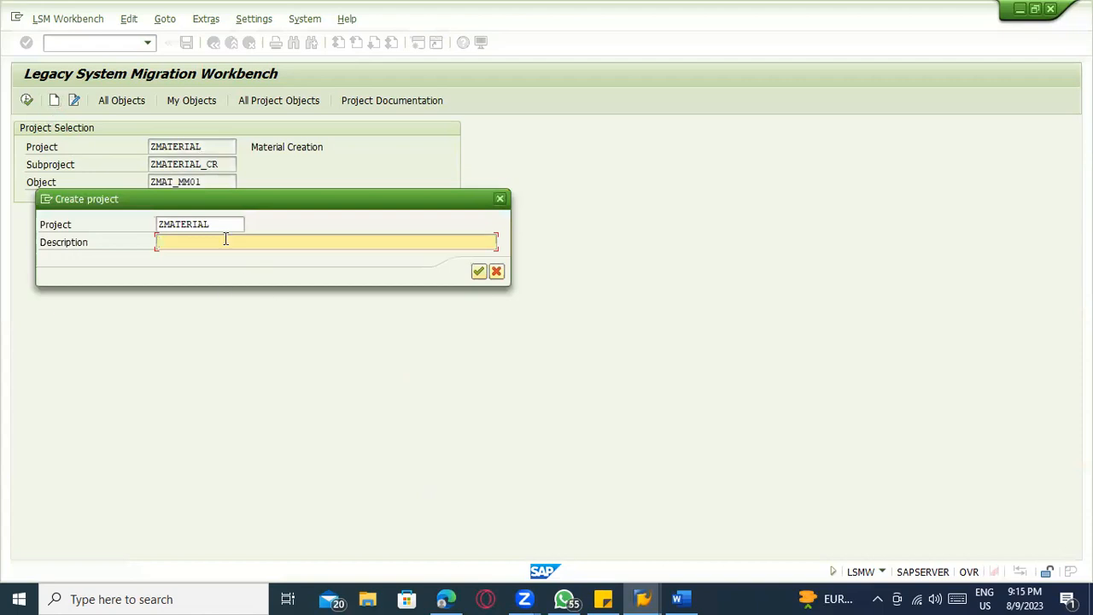
{"action": "type", "text": "Material Master Upload program"}
{"action": "key", "text": "Return"}
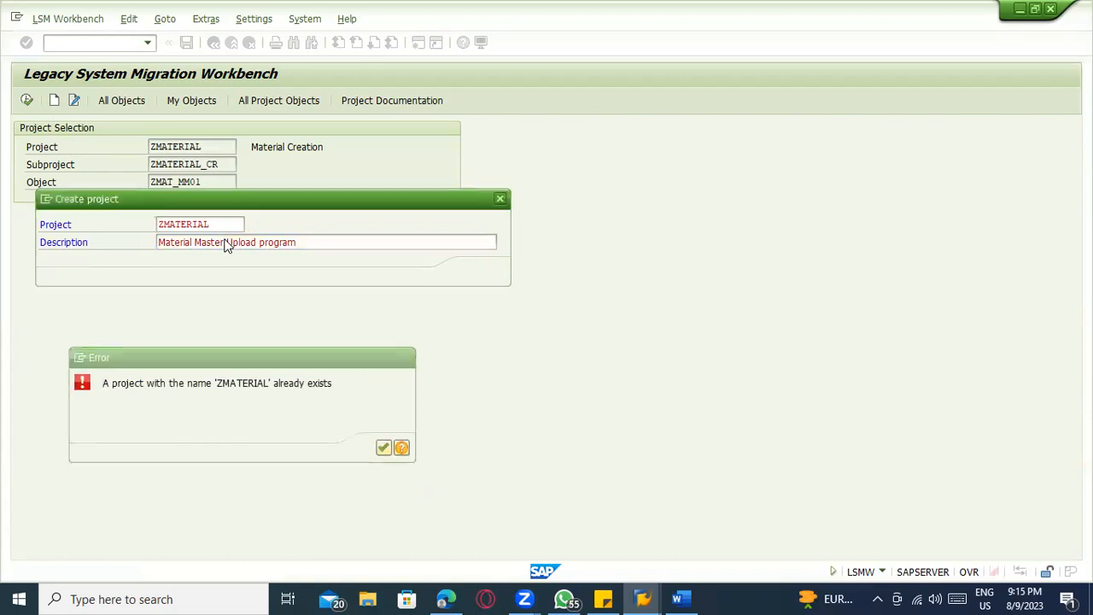
{"action": "key", "text": "Return"}
Change the new project's name to ZMAT and confirm its creation
{"action": "left_click", "coordinate": [216, 222]}
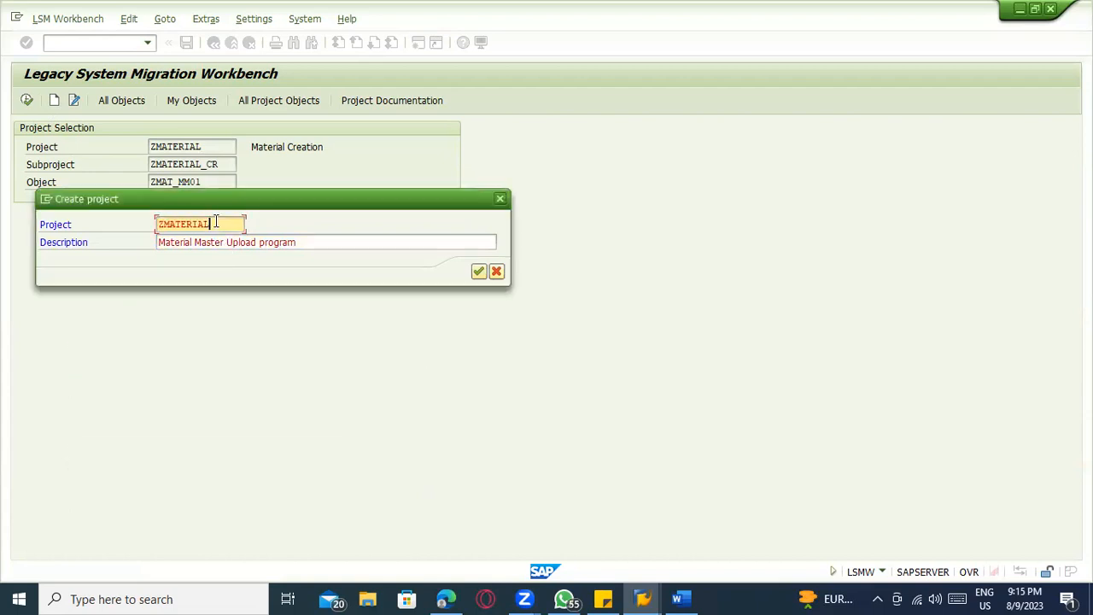
{"action": "key", "text": "BackSpace"}
{"action": "key", "text": "BackSpace"}
{"action": "key", "text": "BackSpace"}
{"action": "key", "text": "BackSpace"}
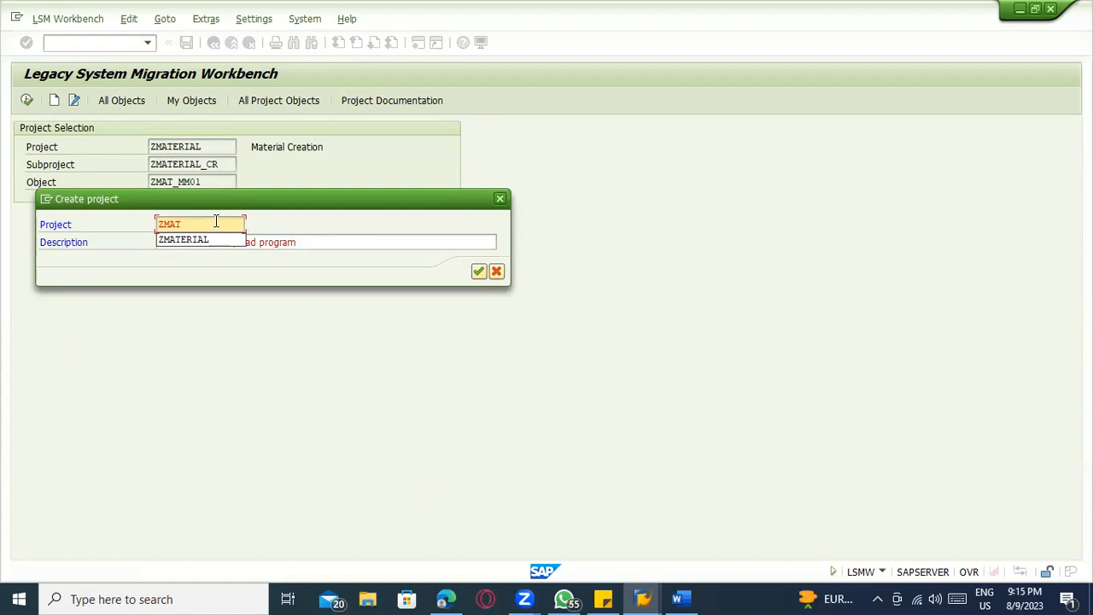
{"action": "type", "text": "_CR"}
{"action": "key", "text": "BackSpace"}
{"action": "key", "text": "BackSpace"}
{"action": "key", "text": "BackSpace"}
{"action": "left_click", "coordinate": [284, 203]}
{"action": "left_click", "coordinate": [480, 273]}
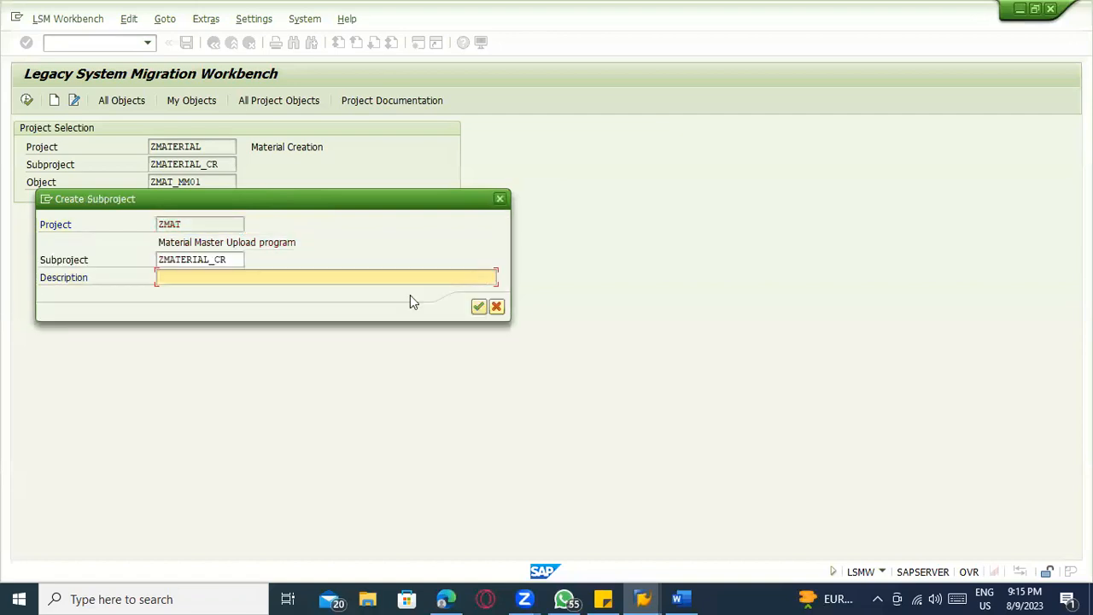
Create subproject ZMATERIAL_CR with the description "Creation of Material master record"
{"action": "type", "text": "Xr"}
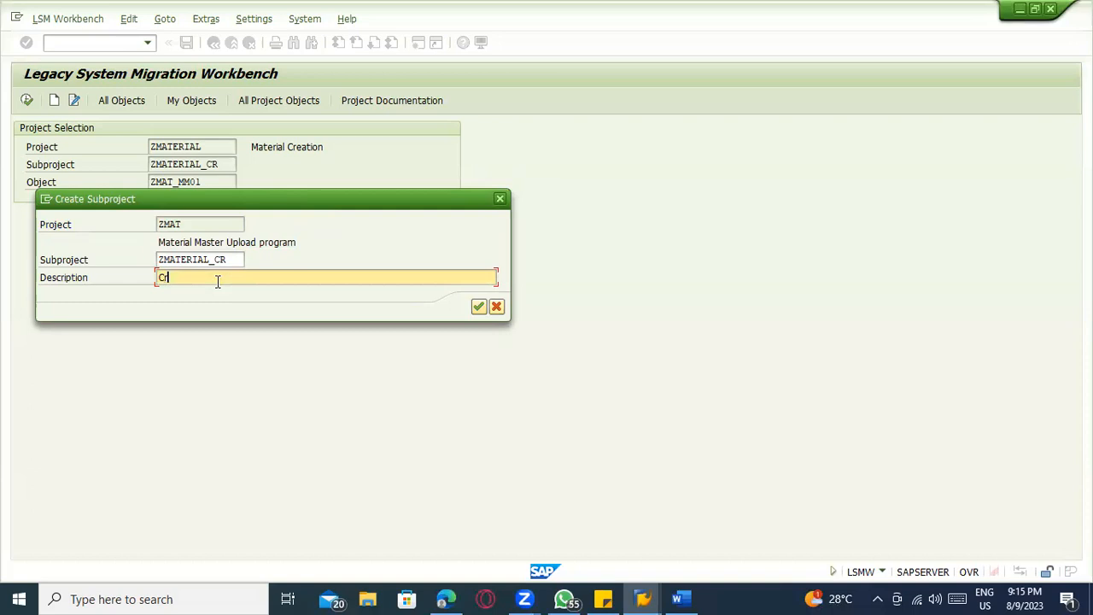
{"action": "type", "text": "eation of Material m"}
{"action": "key", "text": "BackSpace"}
{"action": "type", "text": "master re"}
{"action": "key", "text": "BackSpace"}
{"action": "key", "text": "BackSpace"}
{"action": "type", "text": "recird"}
{"action": "key", "text": "BackSpace"}
{"action": "key", "text": "BackSpace"}
{"action": "key", "text": "BackSpace"}
{"action": "type", "text": "ord"}
{"action": "key", "text": "BackSpace"}
{"action": "key", "text": "BackSpace"}
{"action": "key", "text": "BackSpace"}
{"action": "type", "text": "ord"}
{"action": "key", "text": "Return"}
Create object ZMAT_MM01 with the name "Material master record creation"
{"action": "type", "text": "Material mas"}
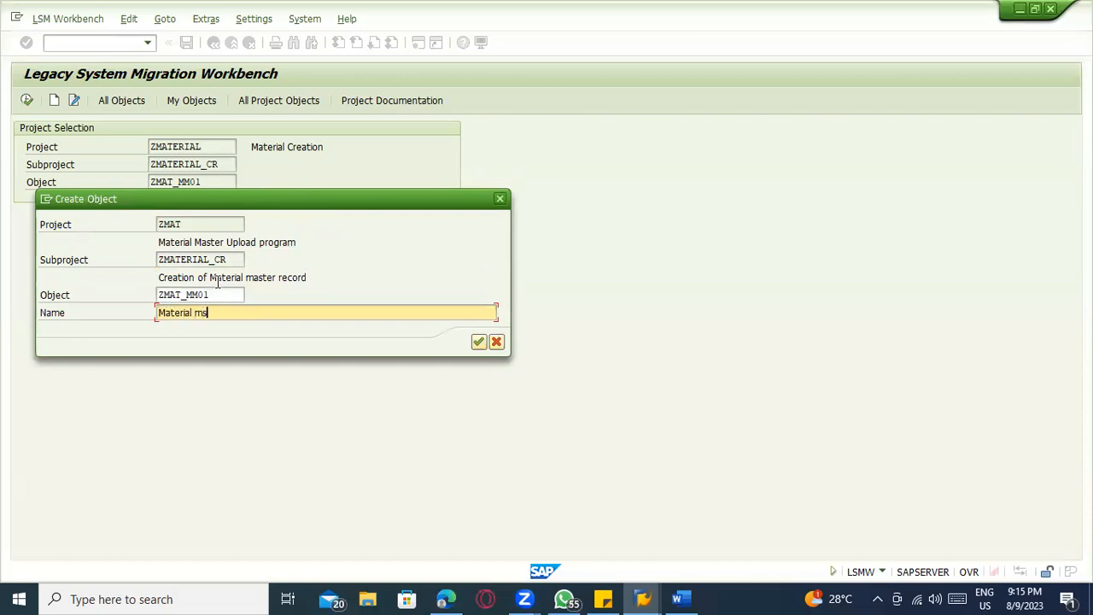
{"action": "type", "text": "ter record"}
{"action": "key", "text": "BackSpace"}
{"action": "key", "text": "BackSpace"}
{"action": "key", "text": "BackSpace"}
{"action": "key", "text": "BackSpace"}
{"action": "type", "text": "ord creation"}
{"action": "key", "text": "Return"}
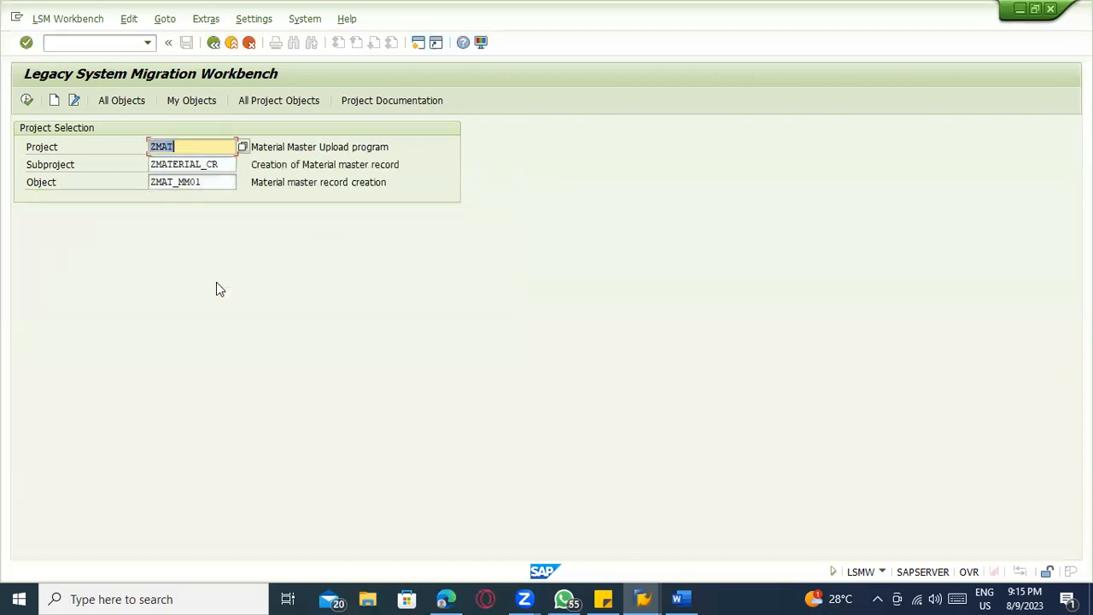
Open the process steps for ZMAT_MM01 and bring up Maintain Object Attributes in change mode
{"action": "left_click", "coordinate": [26, 100]}
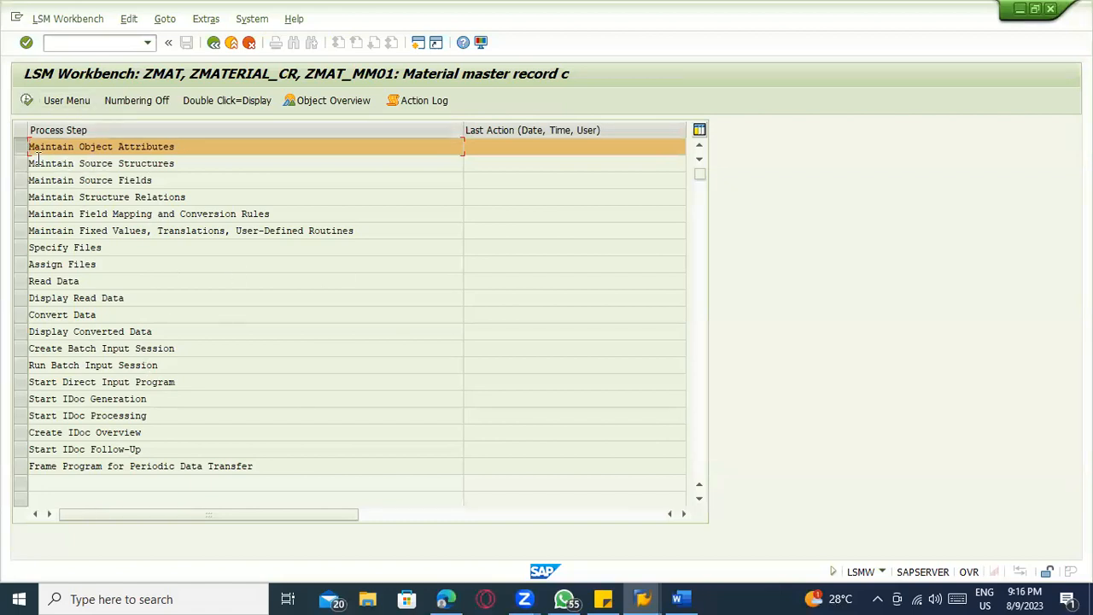
{"action": "left_click", "coordinate": [26, 101]}
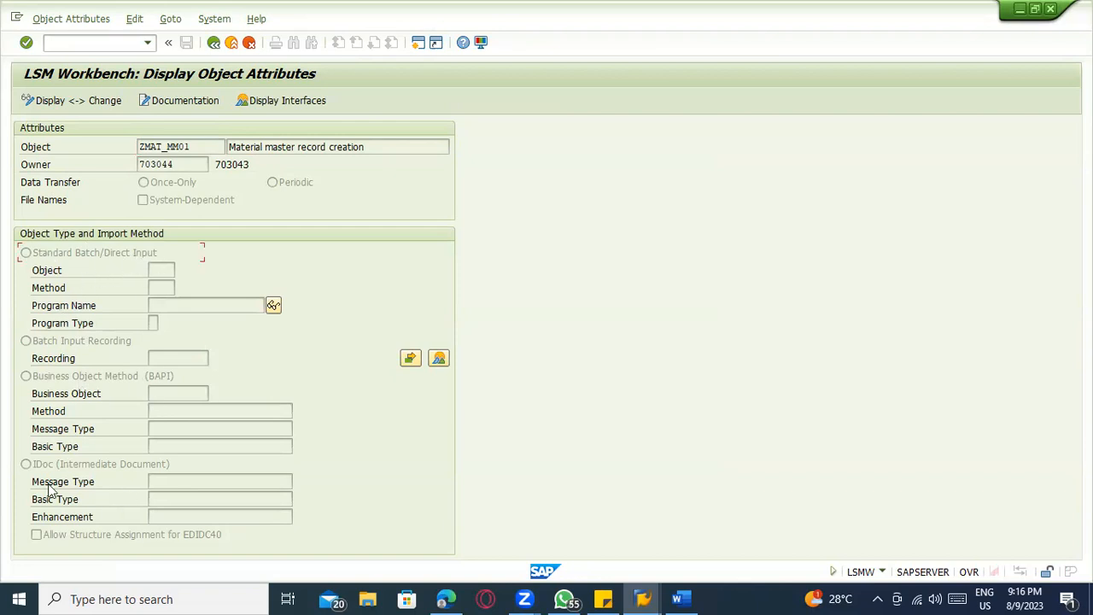
{"action": "left_click", "coordinate": [53, 101]}
Select Batch Input Recording as the object's import method and enter ZMAT_CR1 as the recording
{"action": "left_click", "coordinate": [42, 345]}
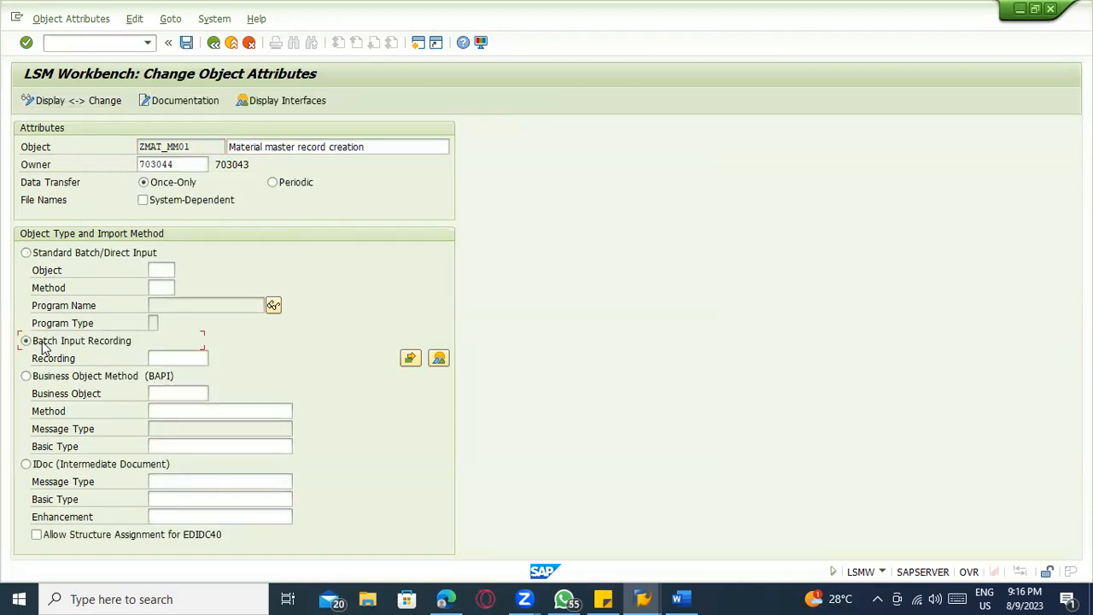
{"action": "left_click", "coordinate": [180, 365]}
{"action": "type", "text": "ZMAT"}
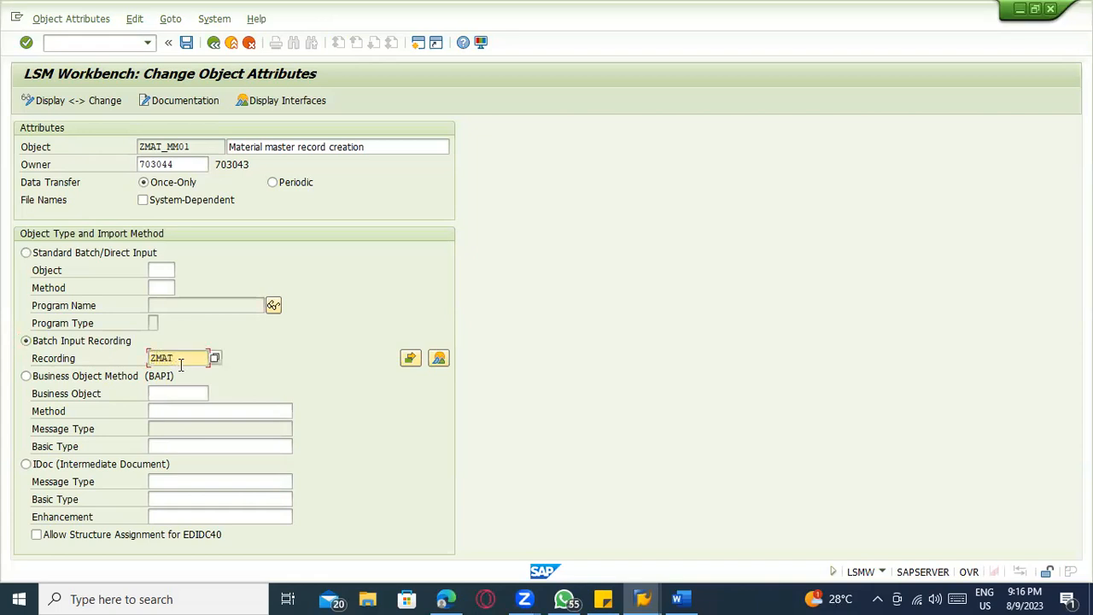
{"action": "type", "text": "_CR1"}
{"action": "left_click", "coordinate": [417, 363]}
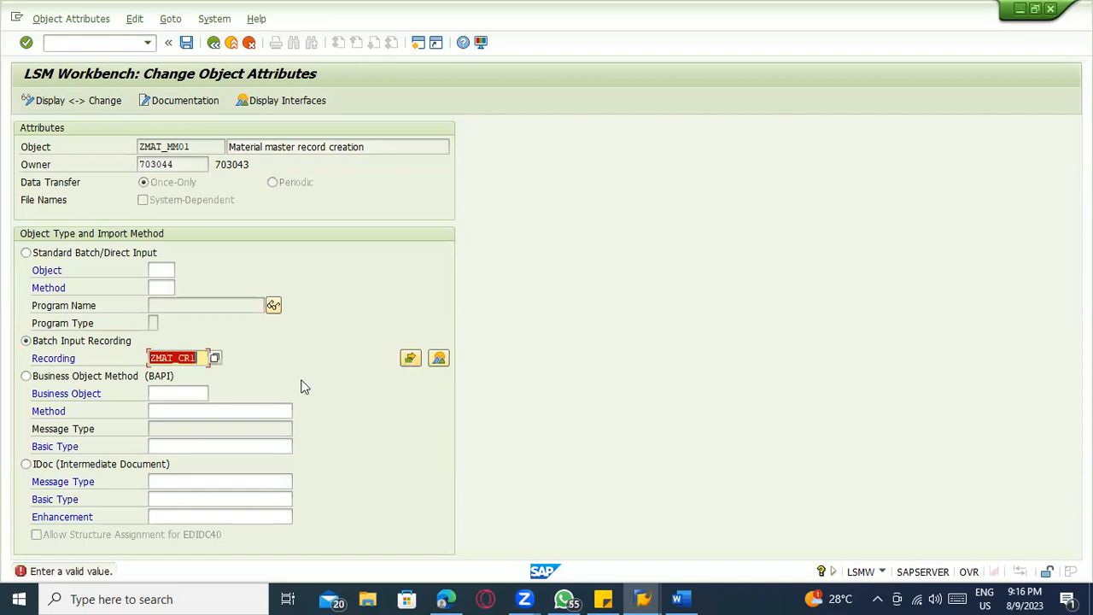
Open the project's recordings overview and create recording ZMAT_CR1 with the description "Material master record"
{"action": "left_click", "coordinate": [443, 364]}
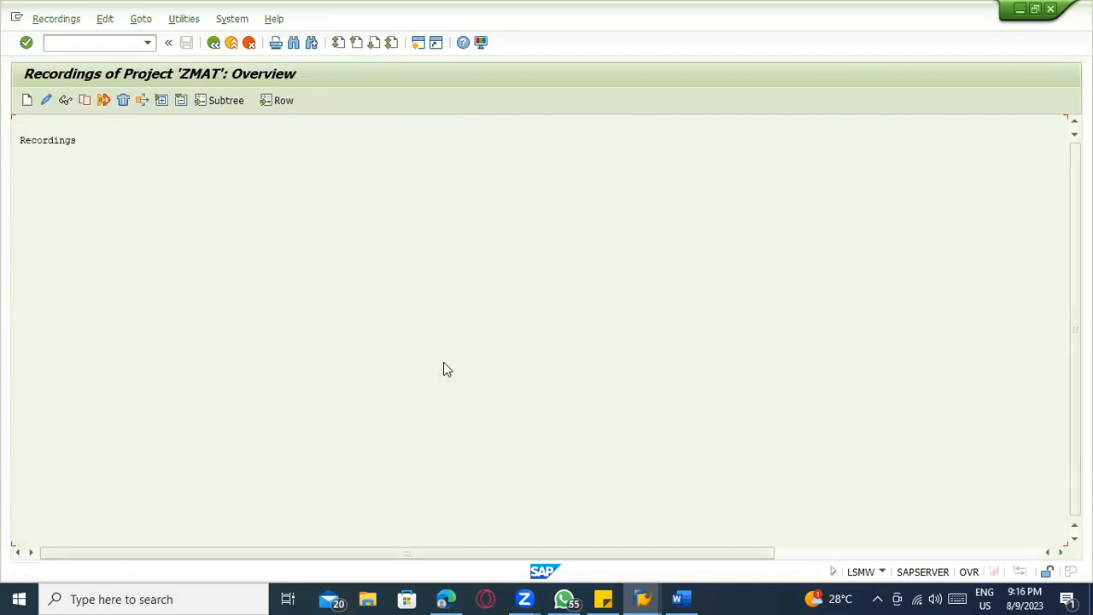
{"action": "left_click", "coordinate": [50, 144]}
{"action": "left_click", "coordinate": [27, 101]}
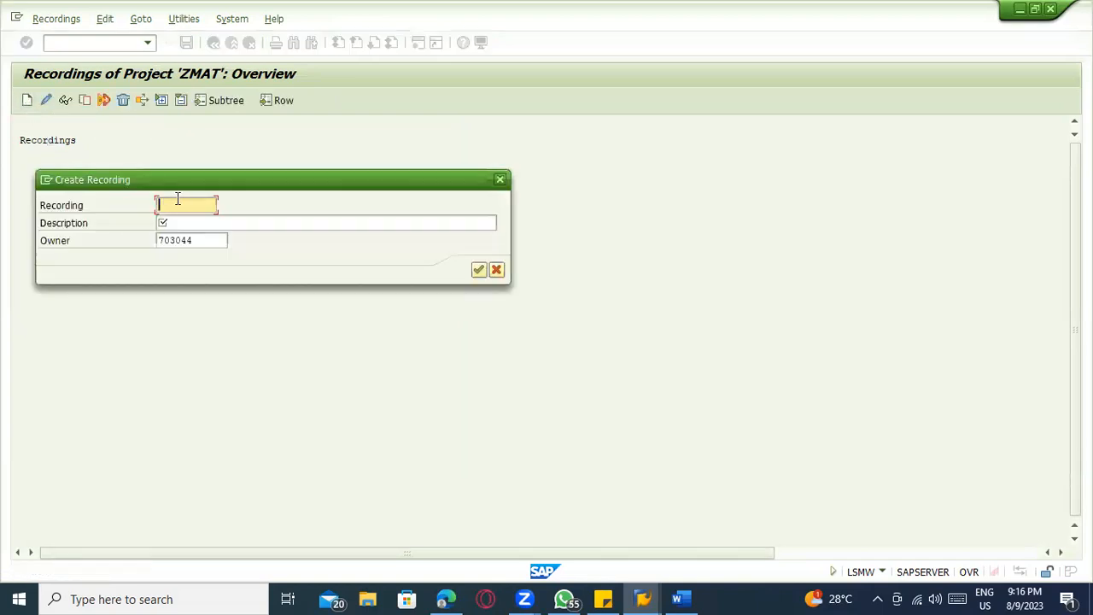
{"action": "type", "text": "ZMAT"}
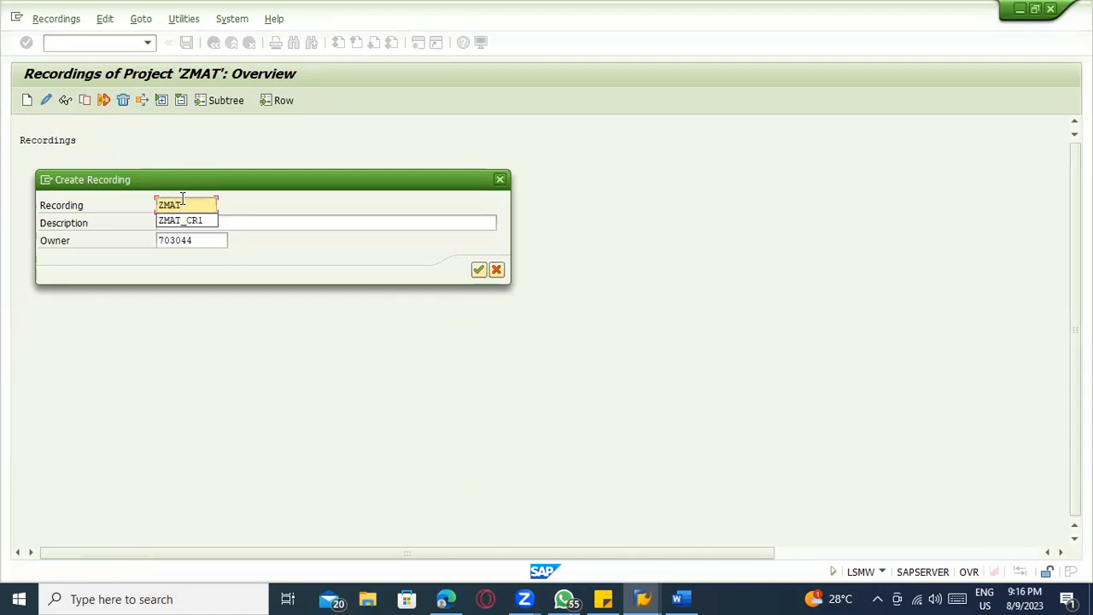
{"action": "key", "text": "Down"}
{"action": "key", "text": "Tab"}
{"action": "type", "text": "Material master record"}
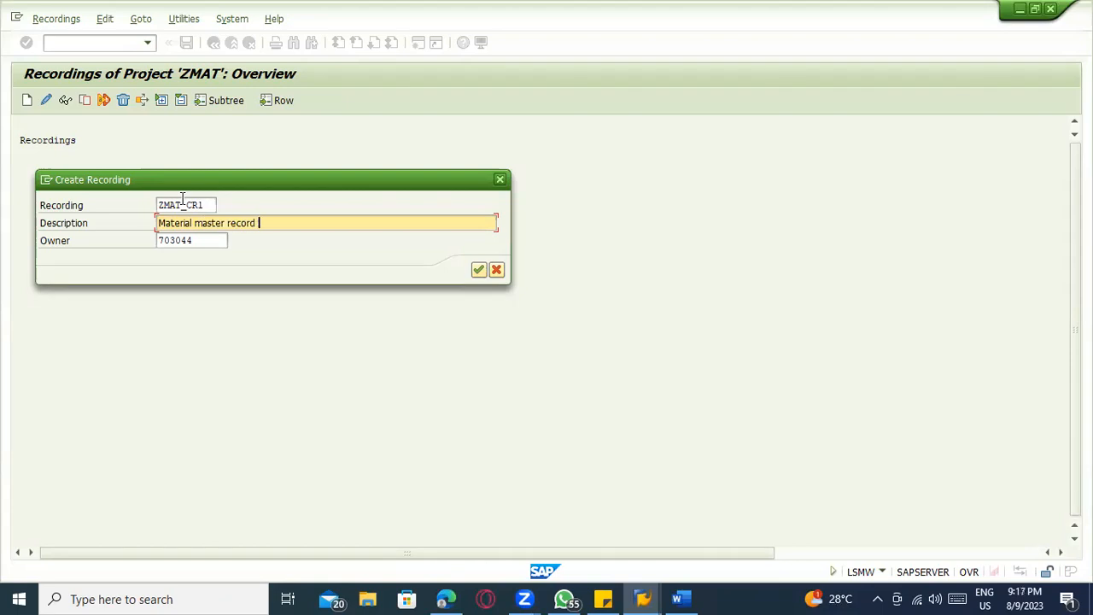
{"action": "key", "text": "Return"}
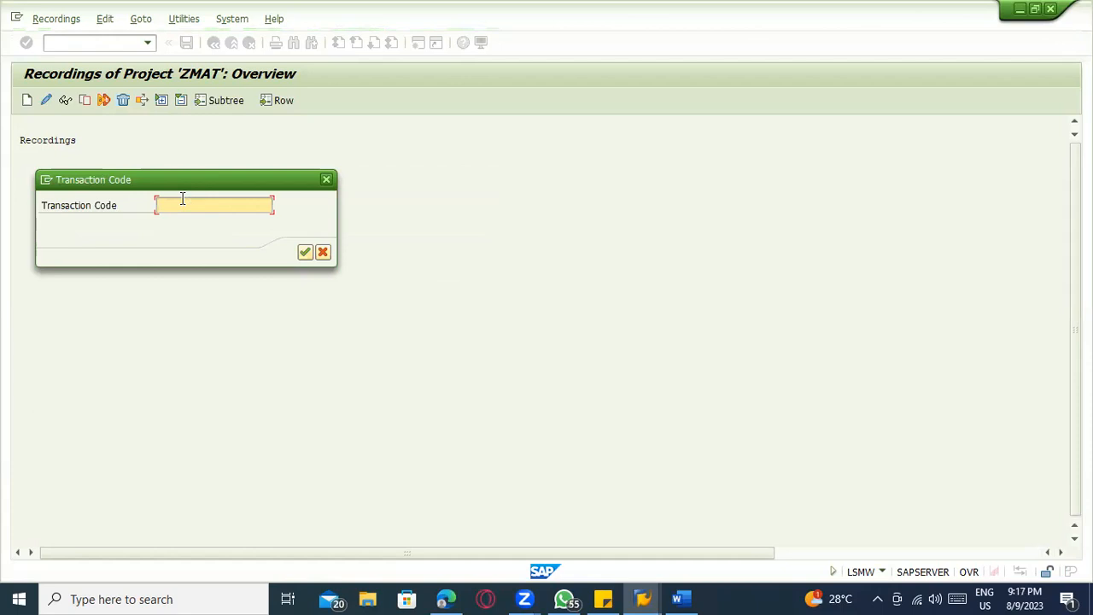
Start the recording for transaction code MM01
{"action": "type", "text": "MM01"}
{"action": "key", "text": "Return"}
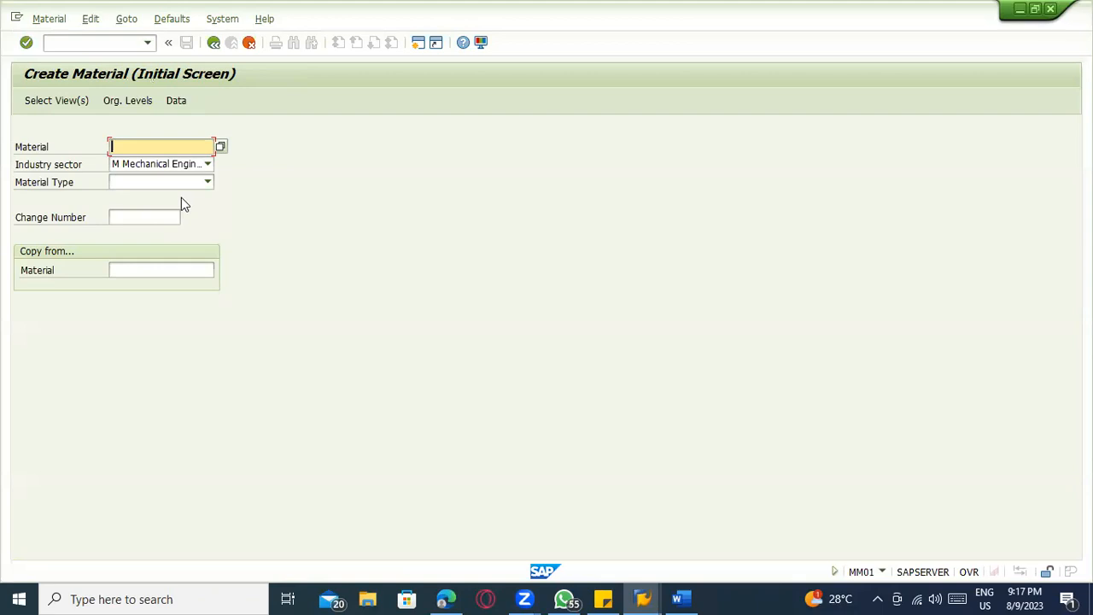
Enter material SUGAR with industry sector Food and Related and material type ROH Raw material, and submit the initial screen
{"action": "type", "text": "SUGAR1"}
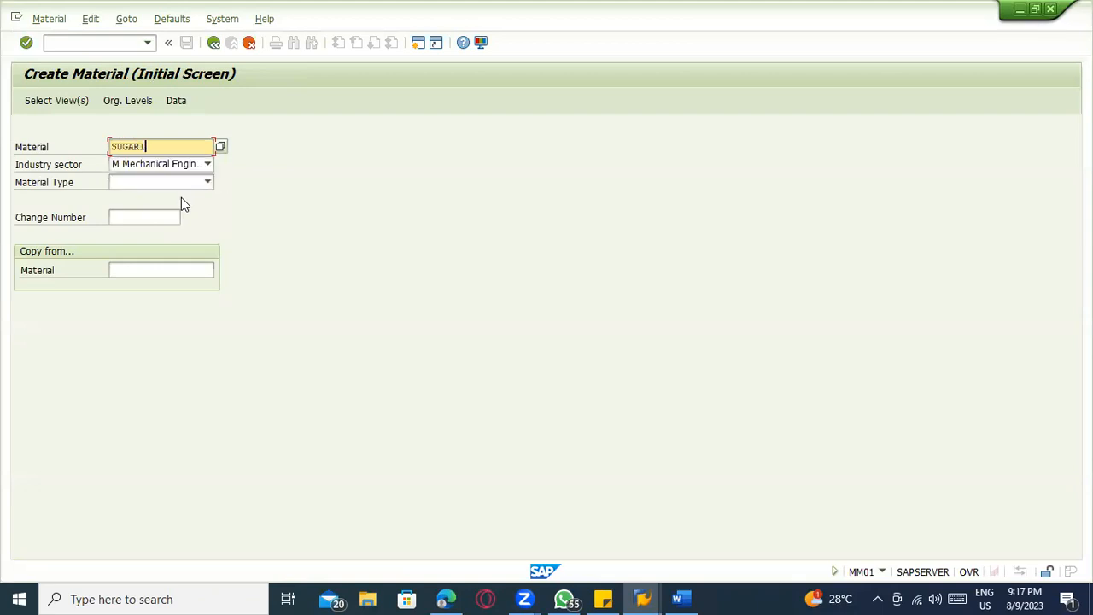
{"action": "key", "text": "BackSpace"}
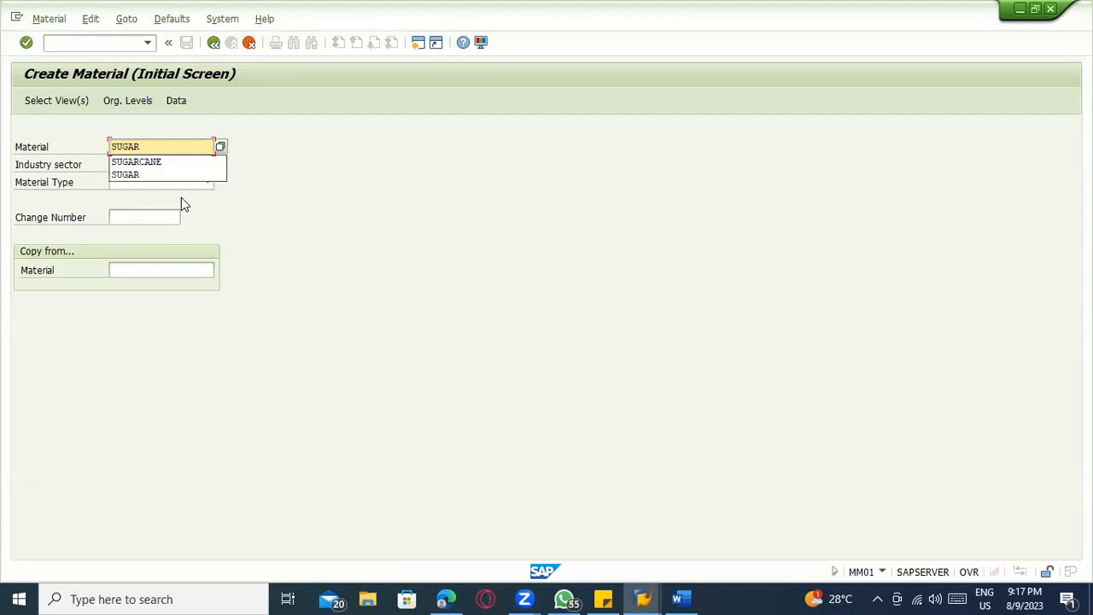
{"action": "key", "text": "Tab"}
{"action": "key", "text": "f"}
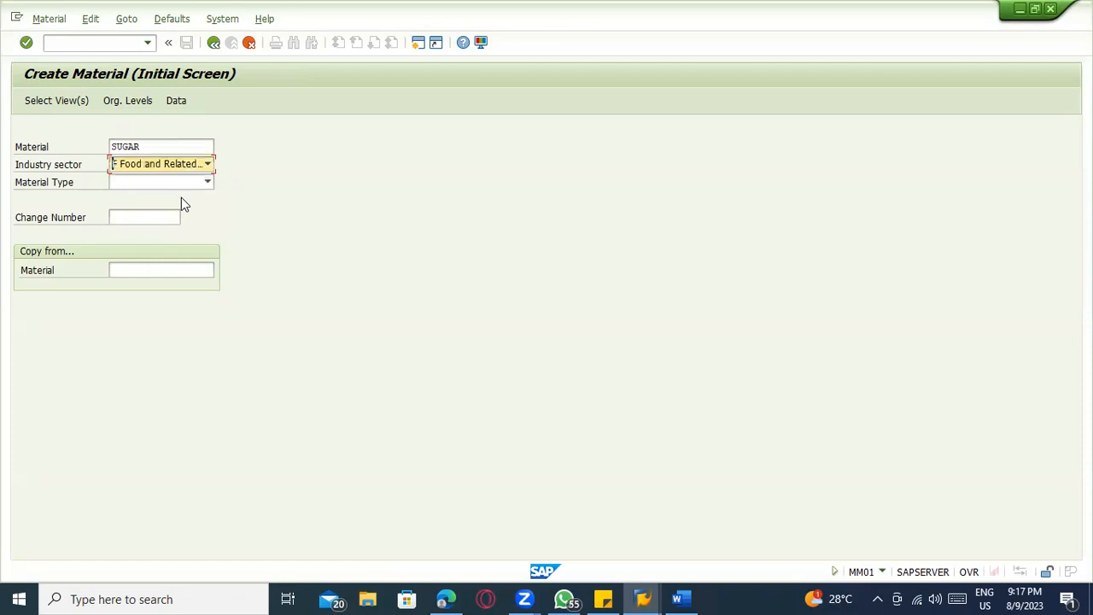
{"action": "key", "text": "Tab"}
{"action": "key", "text": "r"}
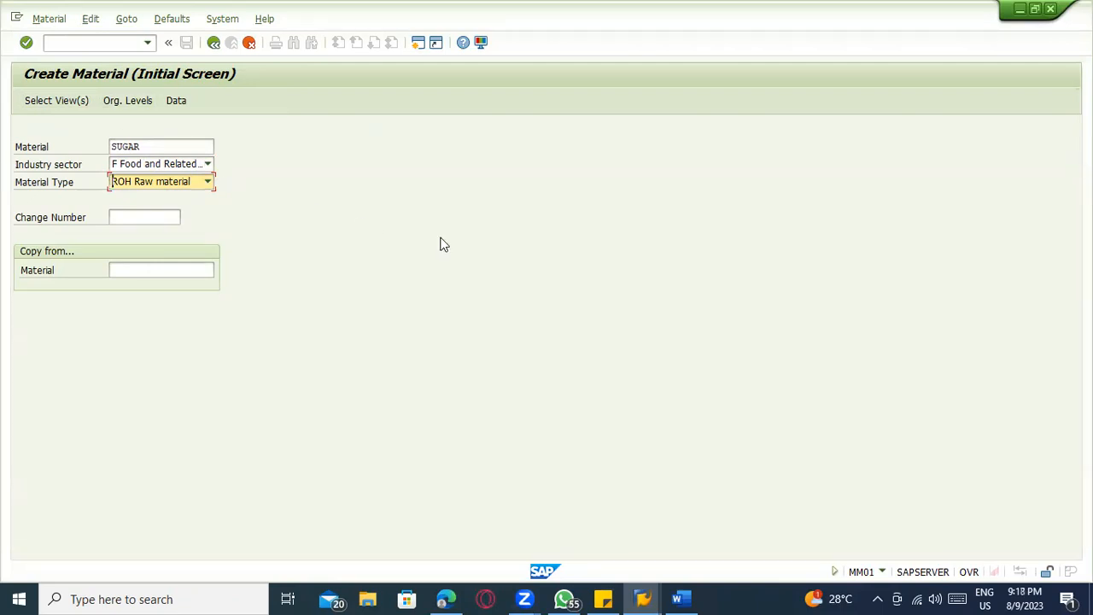
{"action": "key", "text": "Return"}
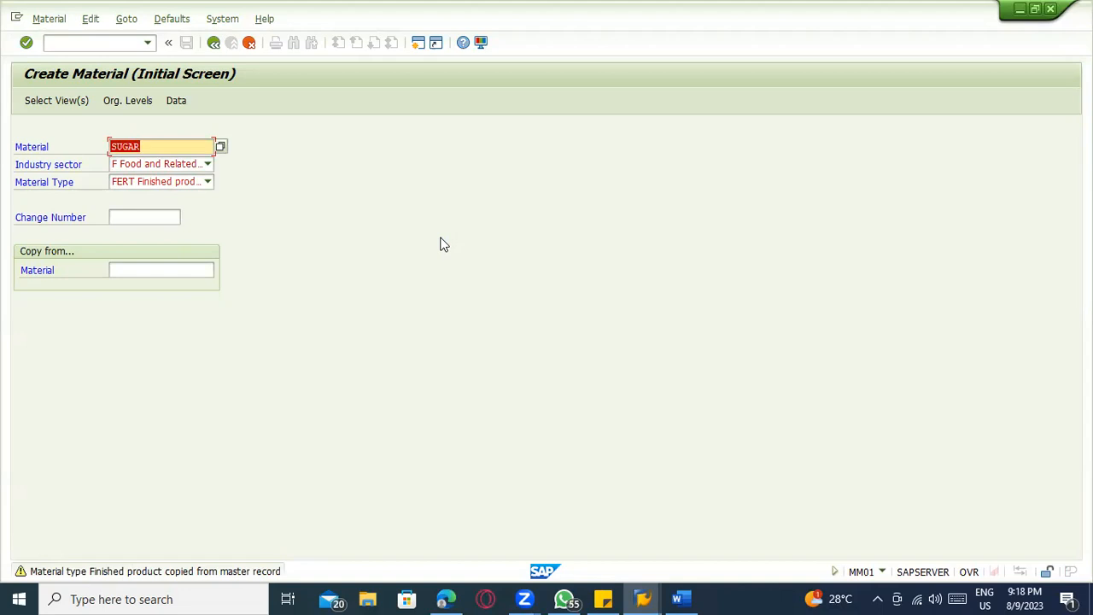
Change the material to SUGAR_1, set the material type to ROH Raw material again and continue to view selection
{"action": "key", "text": "Right"}
{"action": "key", "text": "BackSpace"}
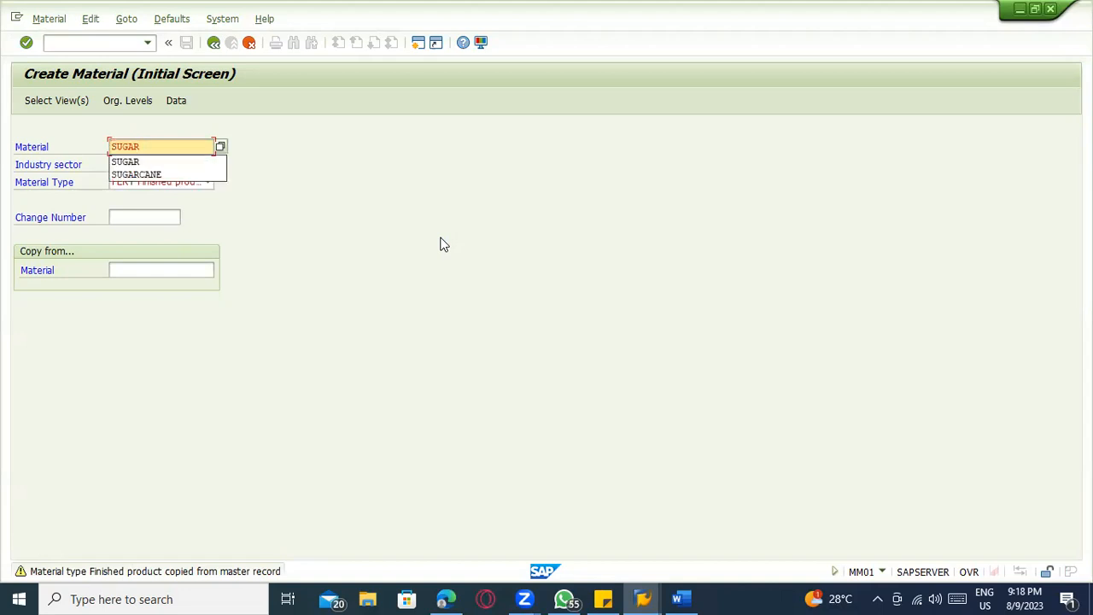
{"action": "type", "text": "_1"}
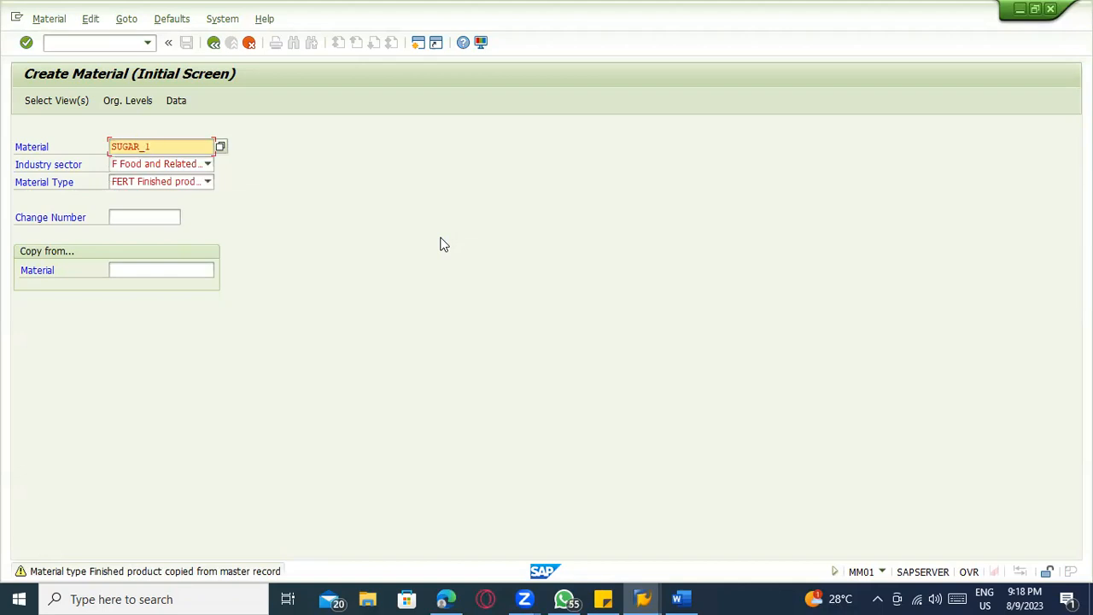
{"action": "key", "text": "Tab"}
{"action": "key", "text": "Tab"}
{"action": "key", "text": "Left"}
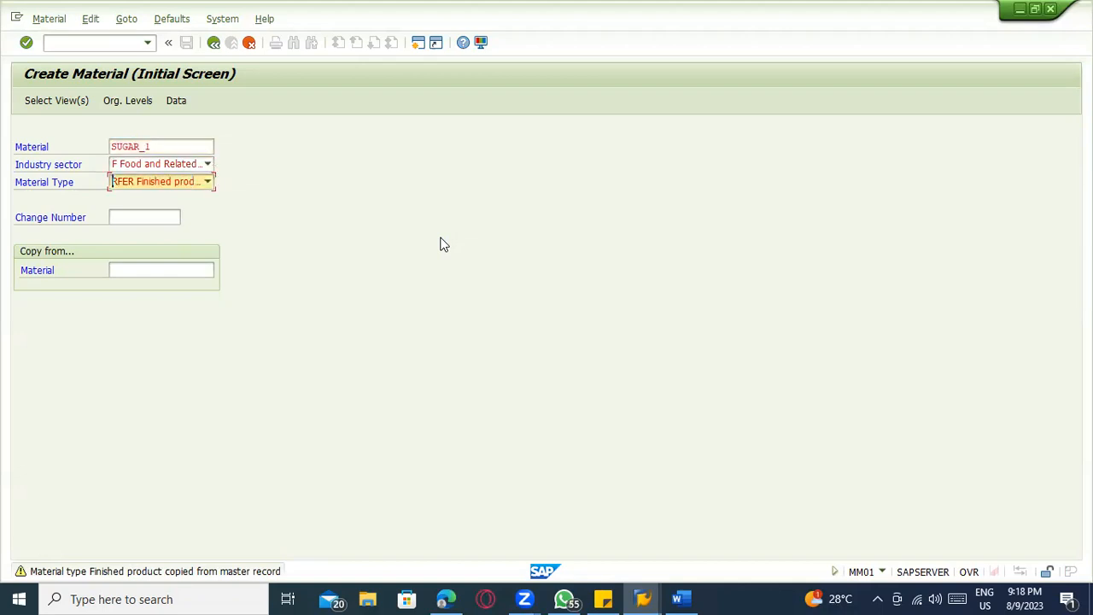
{"action": "key", "text": "r"}
{"action": "key", "text": "Return"}
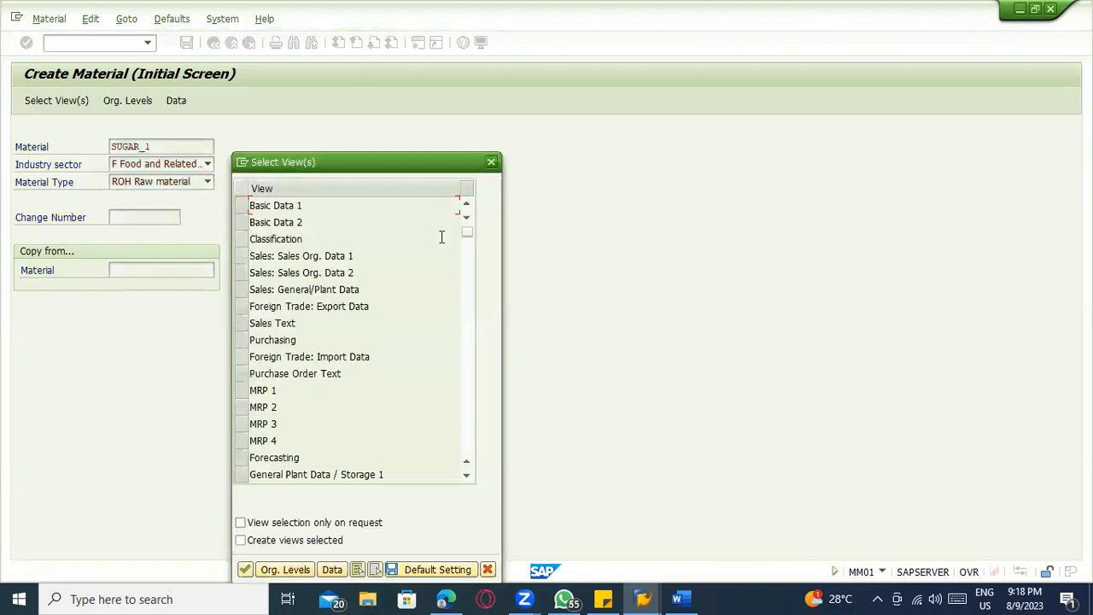
Select the Basic Data 1, Basic Data 2 and Purchasing views for the material
{"action": "scroll", "coordinate": [441, 237], "scroll_direction": "down", "scroll_amount": 1}
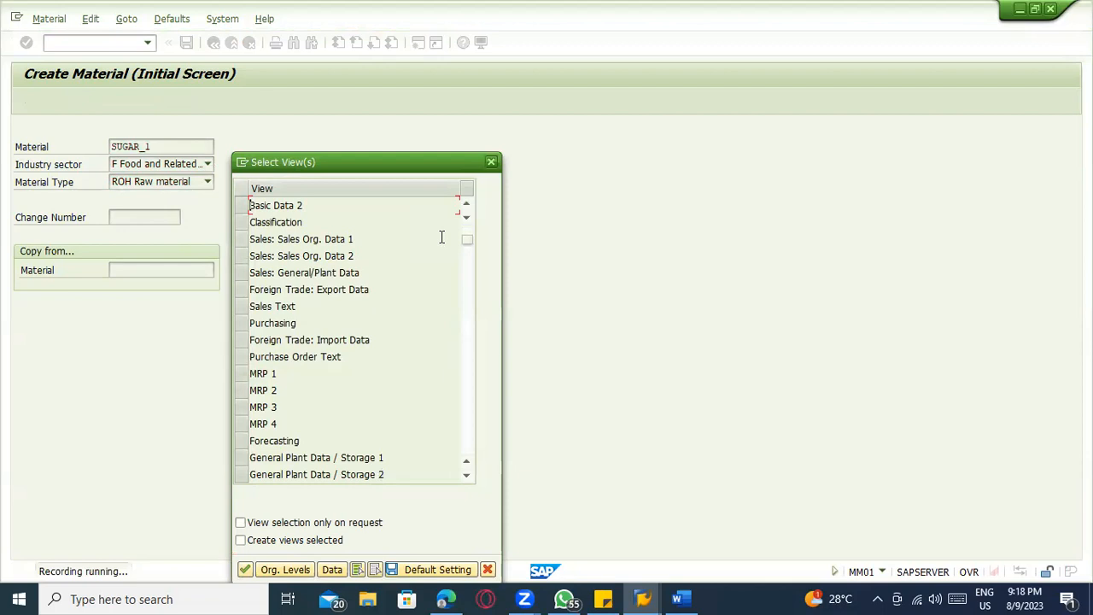
{"action": "scroll", "coordinate": [442, 237], "scroll_direction": "up", "scroll_amount": 1}
{"action": "key", "text": "shift+space"}
{"action": "key", "text": "Down"}
{"action": "key", "text": "shift+space"}
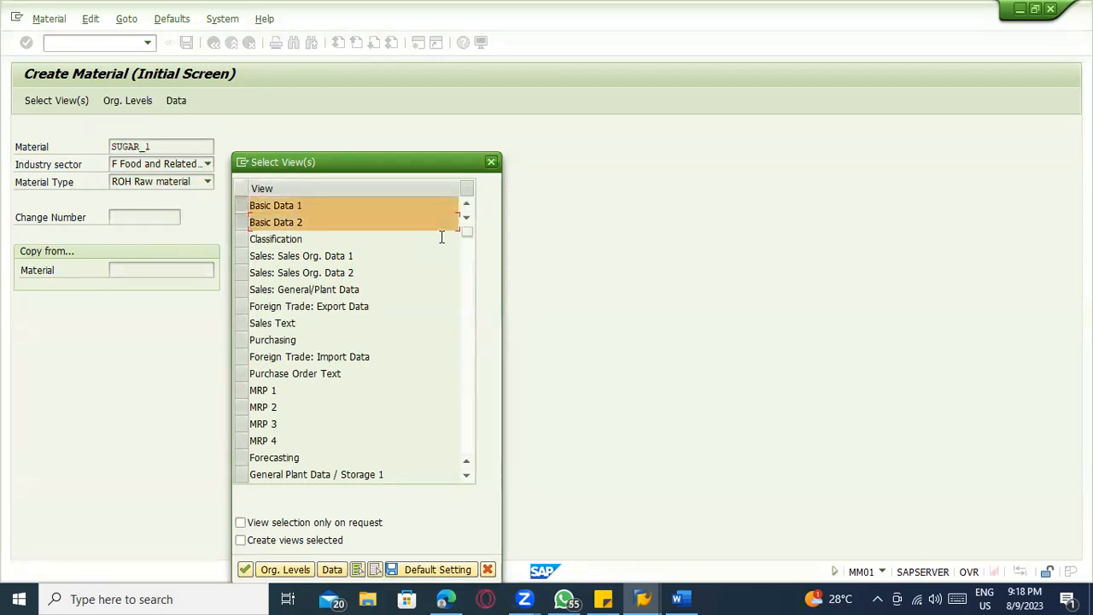
{"action": "key", "text": "Down"}
{"action": "key", "text": "Down"}
{"action": "key", "text": "Down"}
{"action": "key", "text": "Down"}
{"action": "key", "text": "Down"}
{"action": "key", "text": "Down"}
{"action": "key", "text": "shift+space"}
Add the General Plant Data / Storage 1 and General Plant Data / Storage 2 views to the selection
{"action": "key", "text": "Down"}
{"action": "key", "text": "Down"}
{"action": "key", "text": "Down"}
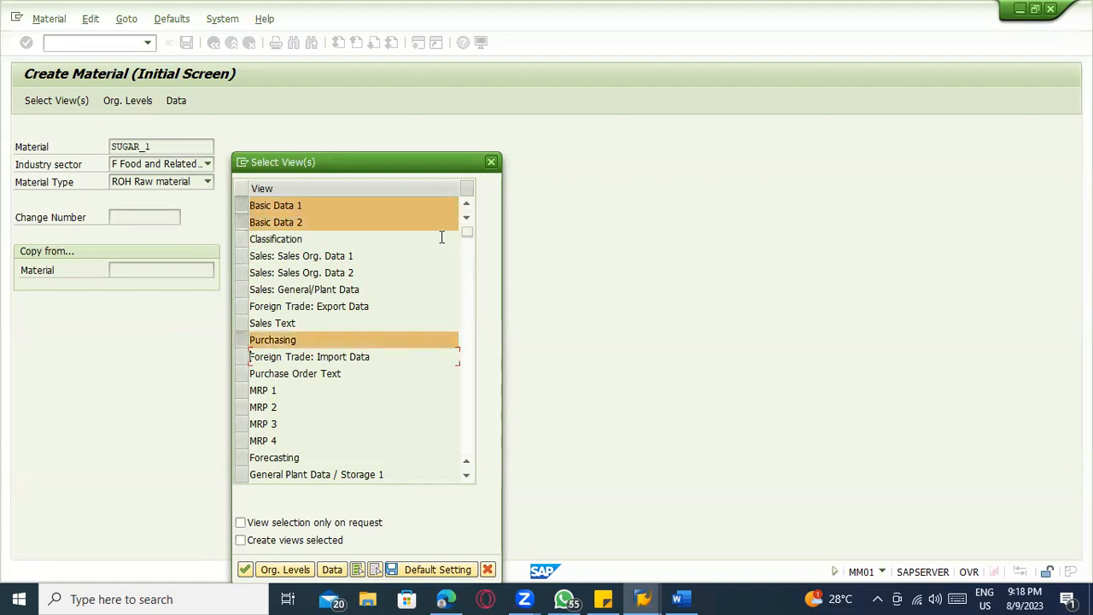
{"action": "key", "text": "Down"}
{"action": "key", "text": "Down"}
{"action": "key", "text": "Down"}
{"action": "key", "text": "Down"}
{"action": "key", "text": "Down"}
{"action": "key", "text": "shift+space"}
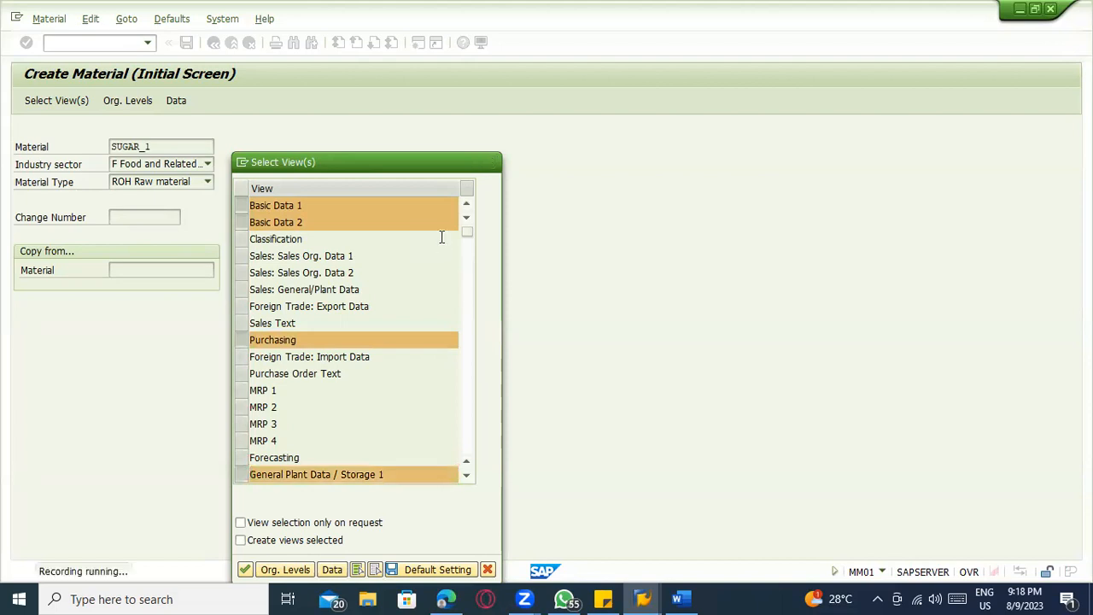
{"action": "key", "text": "Down"}
{"action": "key", "text": "Down"}
{"action": "key", "text": "Down"}
{"action": "key", "text": "Down"}
{"action": "key", "text": "Down"}
{"action": "key", "text": "Down"}
{"action": "key", "text": "Down"}
{"action": "key", "text": "Down"}
{"action": "key", "text": "Down"}
{"action": "key", "text": "Down"}
{"action": "key", "text": "Down"}
{"action": "key", "text": "Down"}
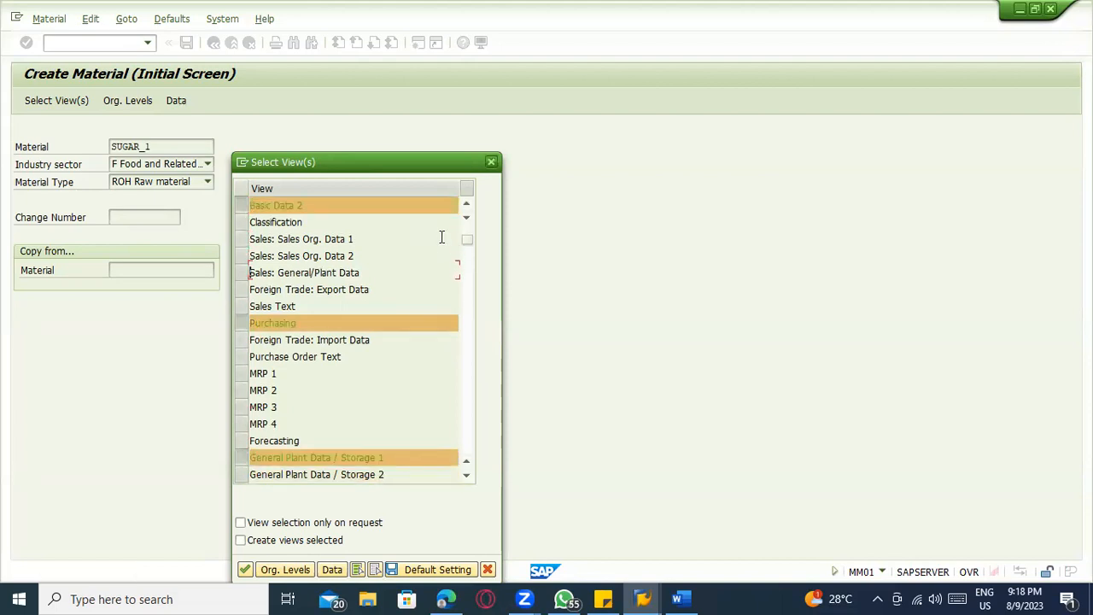
{"action": "key", "text": "Down"}
{"action": "key", "text": "Down"}
{"action": "key", "text": "Down"}
{"action": "key", "text": "Down"}
{"action": "key", "text": "Down"}
{"action": "key", "text": "shift+space"}
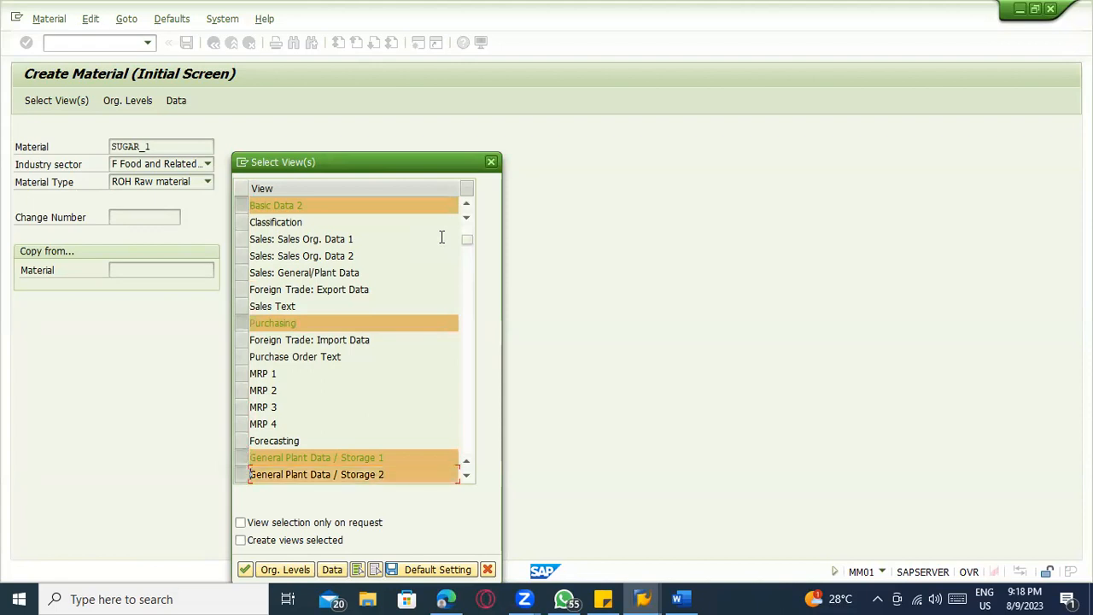
Add the Accounting 1 view to the selection
{"action": "key", "text": "Down"}
{"action": "key", "text": "Down"}
{"action": "key", "text": "Down"}
{"action": "key", "text": "Down"}
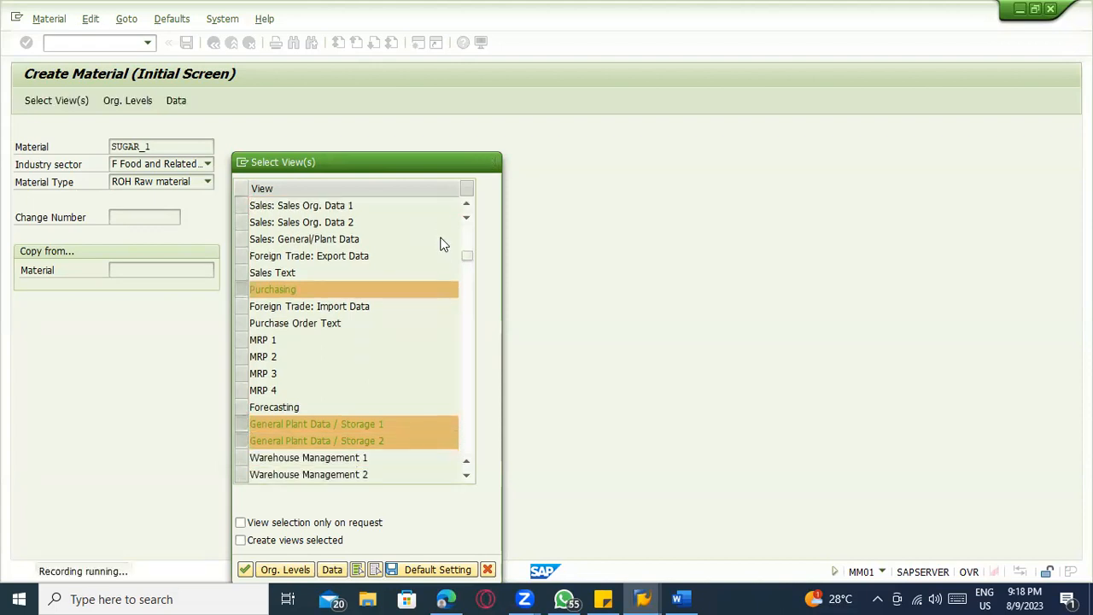
{"action": "key", "text": "Down"}
{"action": "key", "text": "Down"}
{"action": "key", "text": "Down"}
{"action": "key", "text": "Down"}
{"action": "key", "text": "Down"}
{"action": "key", "text": "Down"}
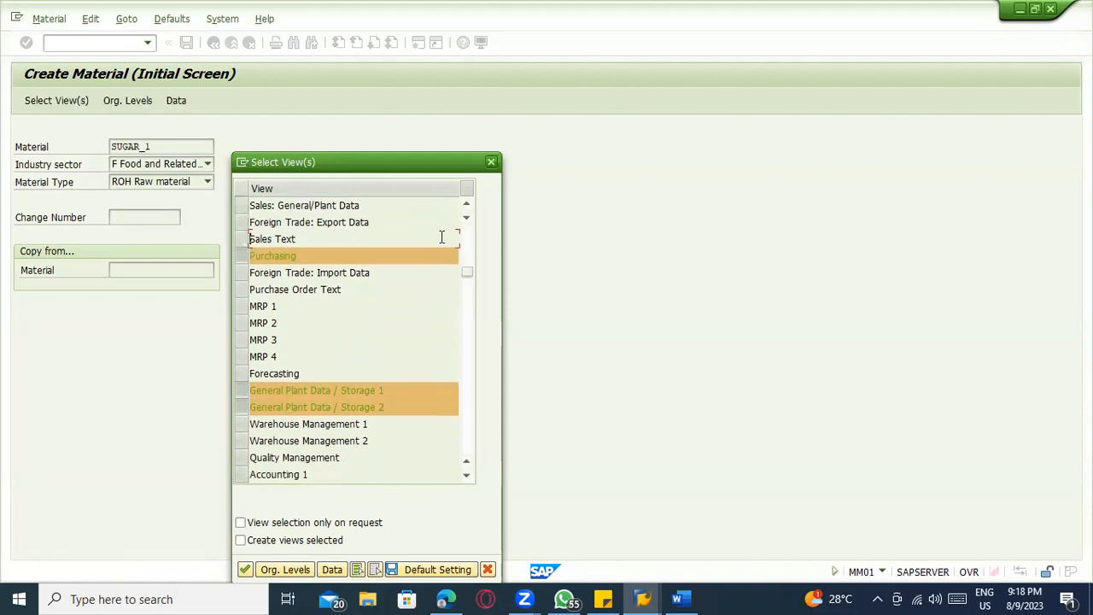
{"action": "key", "text": "Down"}
{"action": "key", "text": "Down"}
{"action": "key", "text": "Down"}
{"action": "key", "text": "Down"}
{"action": "key", "text": "Down"}
{"action": "key", "text": "Down"}
{"action": "key", "text": "Down"}
{"action": "key", "text": "Down"}
Add the Accounting 2 view to the selection and confirm the chosen views
{"action": "key", "text": "Down"}
{"action": "key", "text": "space"}
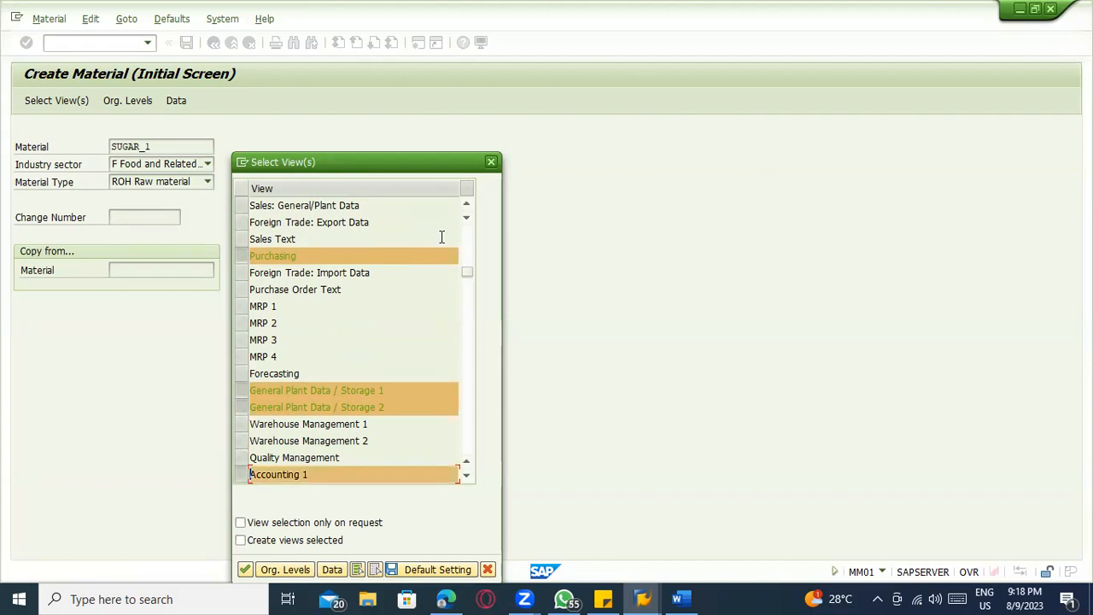
{"action": "key", "text": "Down"}
{"action": "key", "text": "Down"}
{"action": "key", "text": "Down"}
{"action": "key", "text": "Down"}
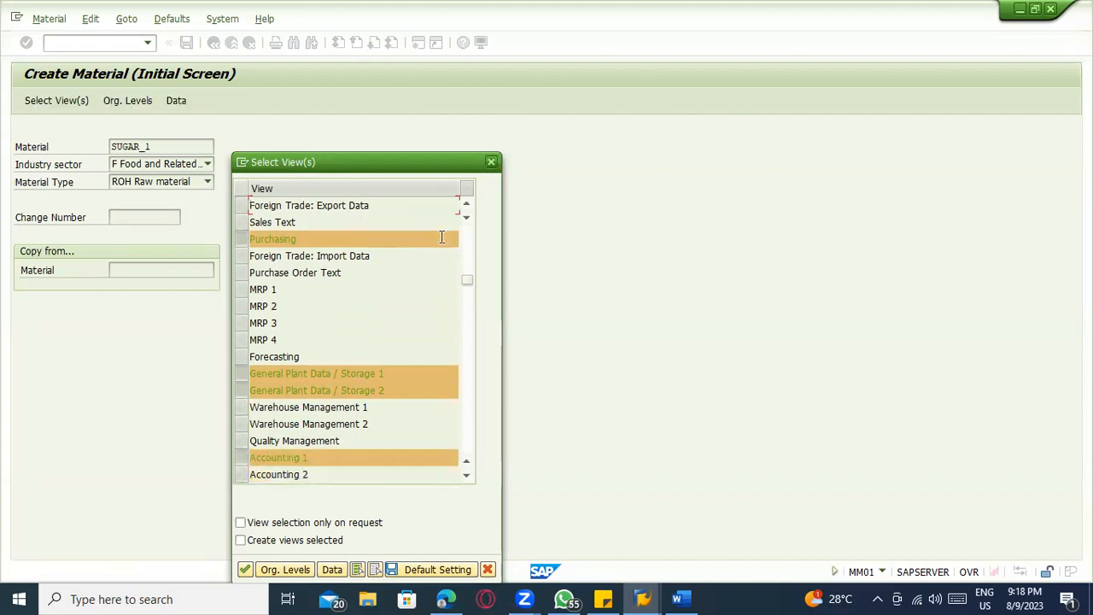
{"action": "key", "text": "Down"}
{"action": "key", "text": "Down"}
{"action": "key", "text": "Down"}
{"action": "key", "text": "Down"}
{"action": "key", "text": "Down"}
{"action": "key", "text": "Down"}
{"action": "key", "text": "Down"}
{"action": "key", "text": "Down"}
{"action": "key", "text": "Down"}
{"action": "key", "text": "Down"}
{"action": "key", "text": "Down"}
{"action": "key", "text": "Down"}
{"action": "key", "text": "Down"}
{"action": "key", "text": "space"}
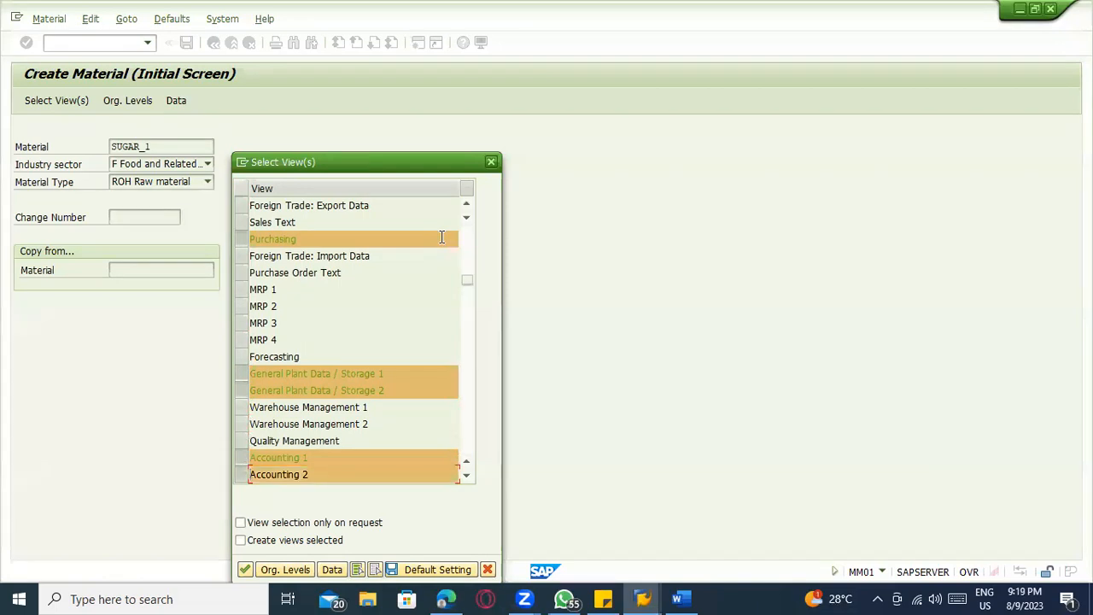
{"action": "key", "text": "Tab"}
{"action": "key", "text": "Tab"}
{"action": "key", "text": "Tab"}
{"action": "key", "text": "Return"}
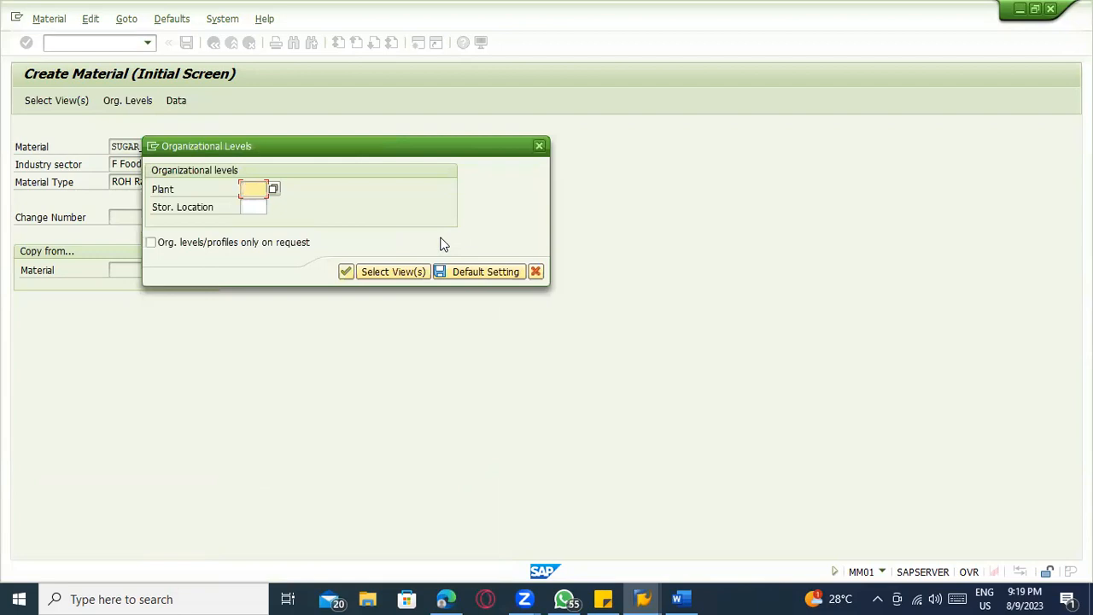
Set the organizational levels to plant 1100 and storage location 0001, and continue to the material data
{"action": "type", "text": "1100"}
{"action": "key", "text": "Tab"}
{"action": "type", "text": "0001"}
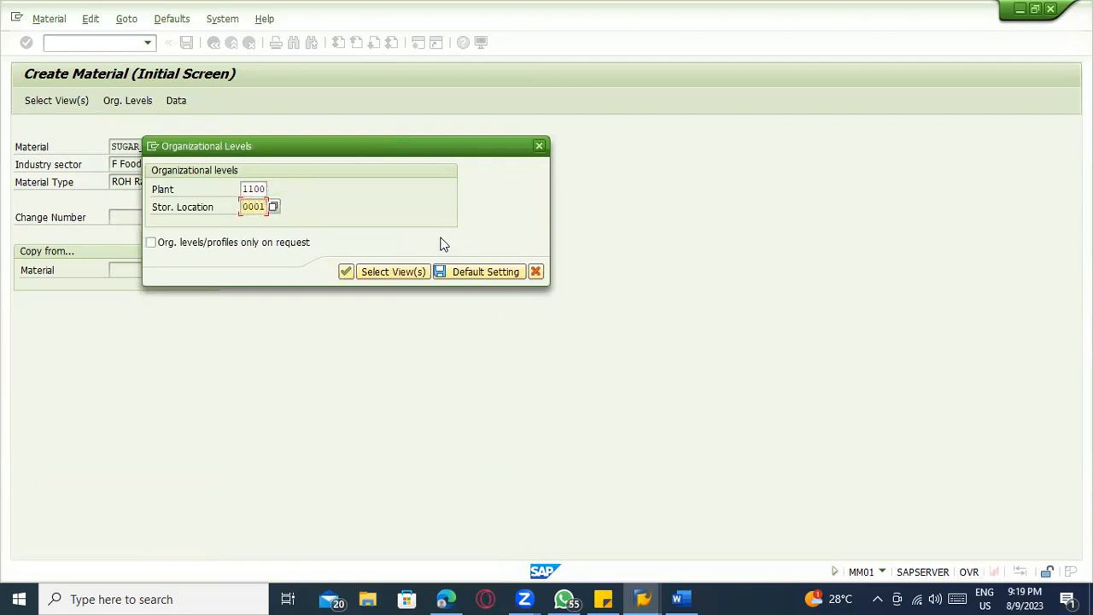
{"action": "key", "text": "Tab"}
{"action": "key", "text": "Return"}
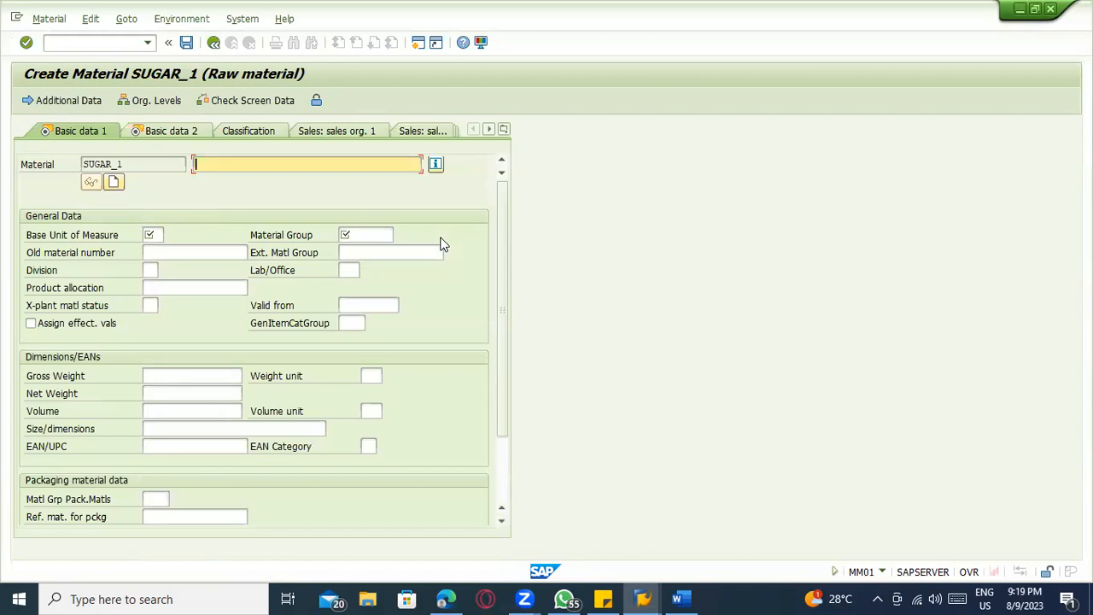
Enter the material description SUGAR CANE and set the base unit of measure to KG
{"action": "type", "text": "SUGAR"}
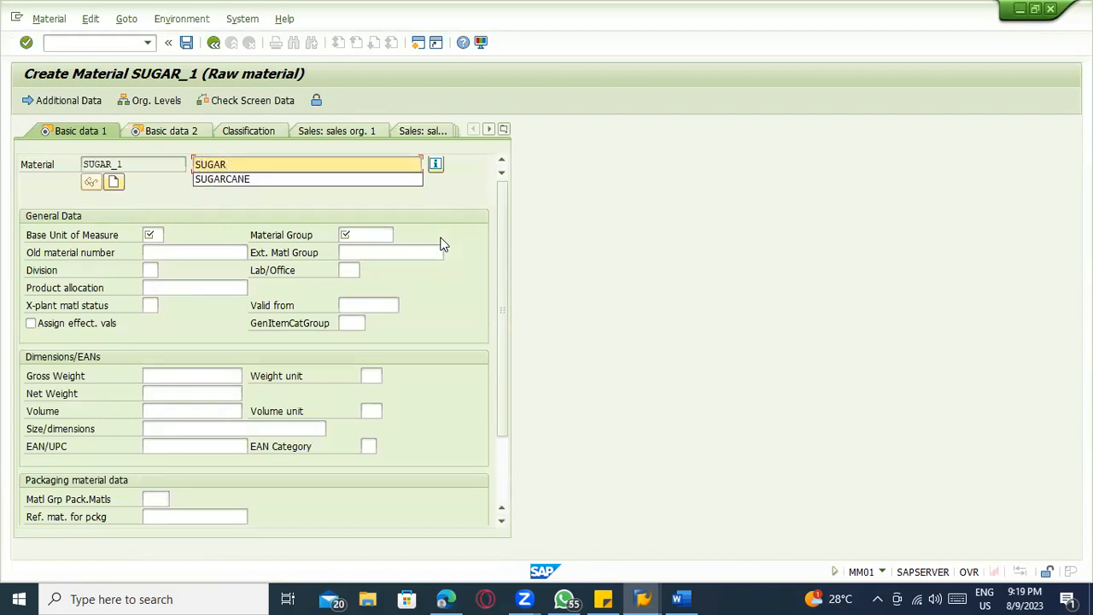
{"action": "type", "text": " CANE"}
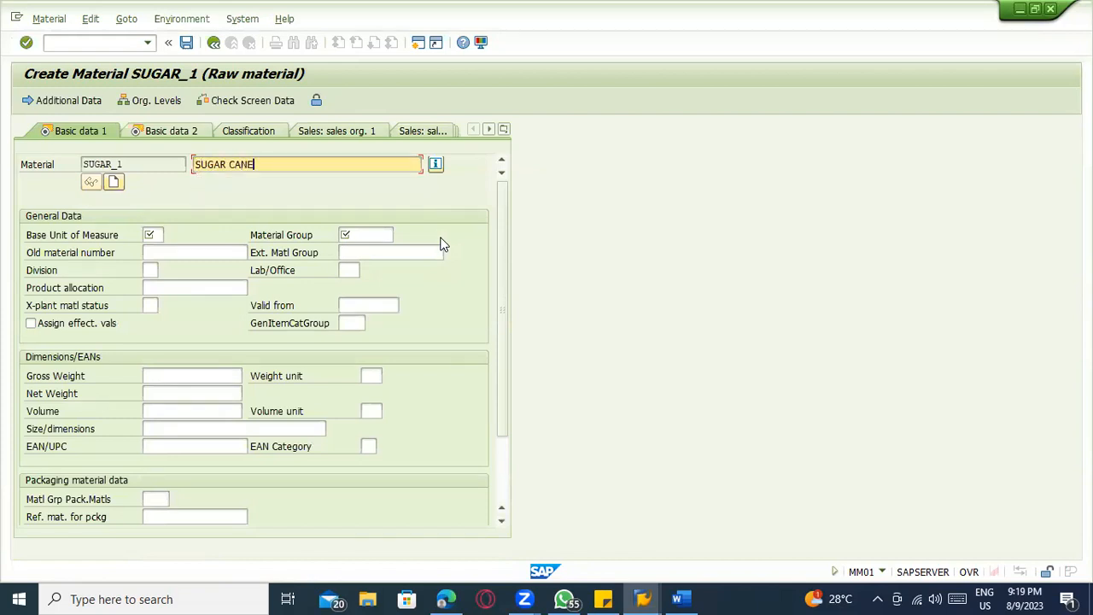
{"action": "key", "text": "Return"}
{"action": "type", "text": "KG"}
{"action": "key", "text": "Tab"}
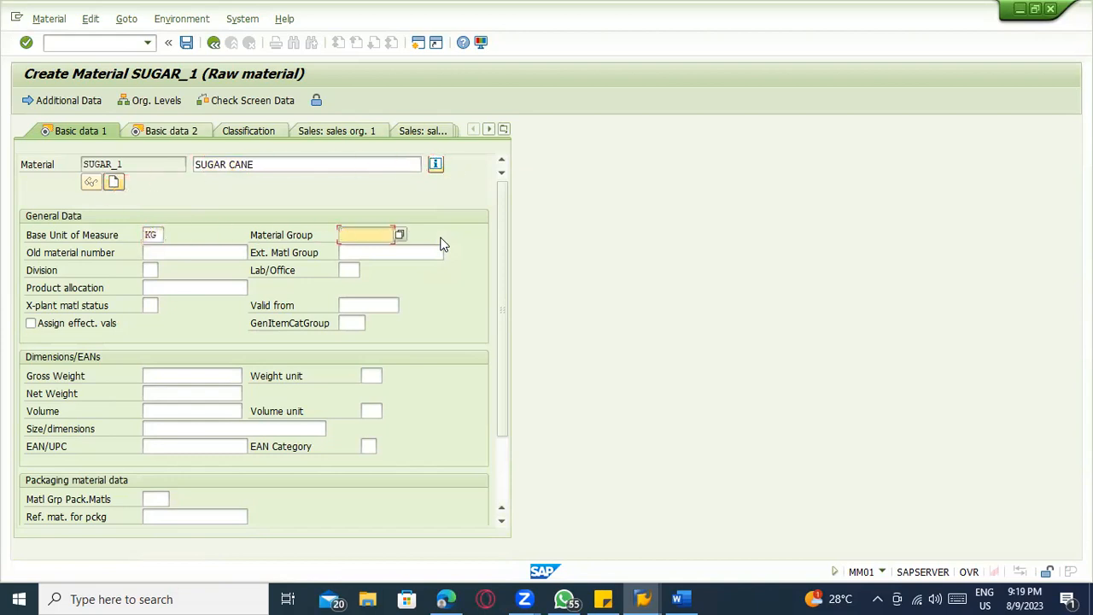
Set the material group to 01002 and the old material number to SUGAR
{"action": "key", "text": "BackSpace"}
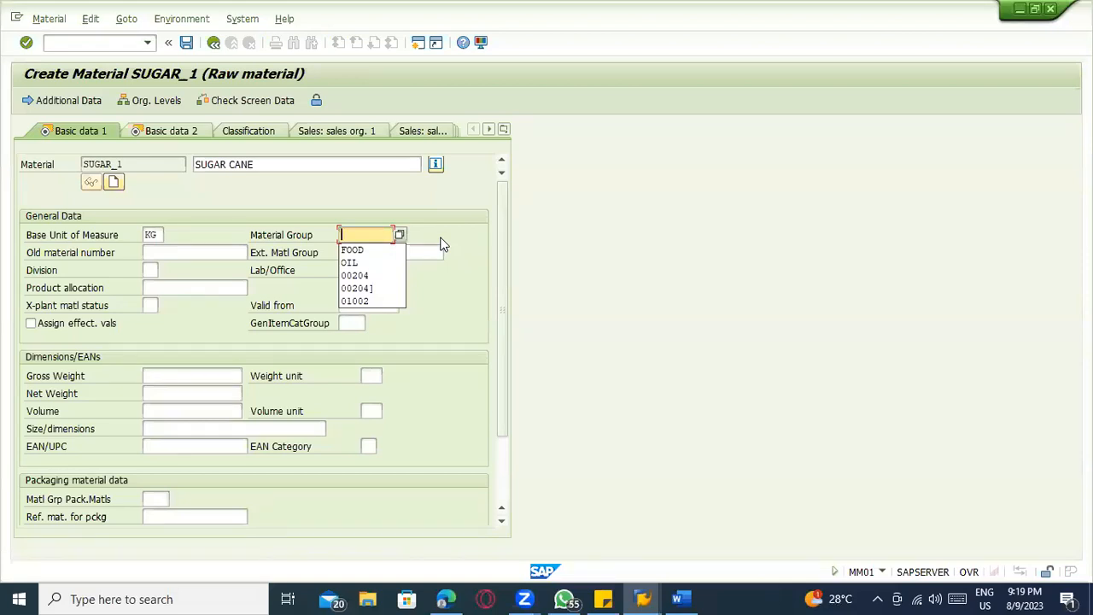
{"action": "key", "text": "Down"}
{"action": "key", "text": "Down"}
{"action": "key", "text": "Down"}
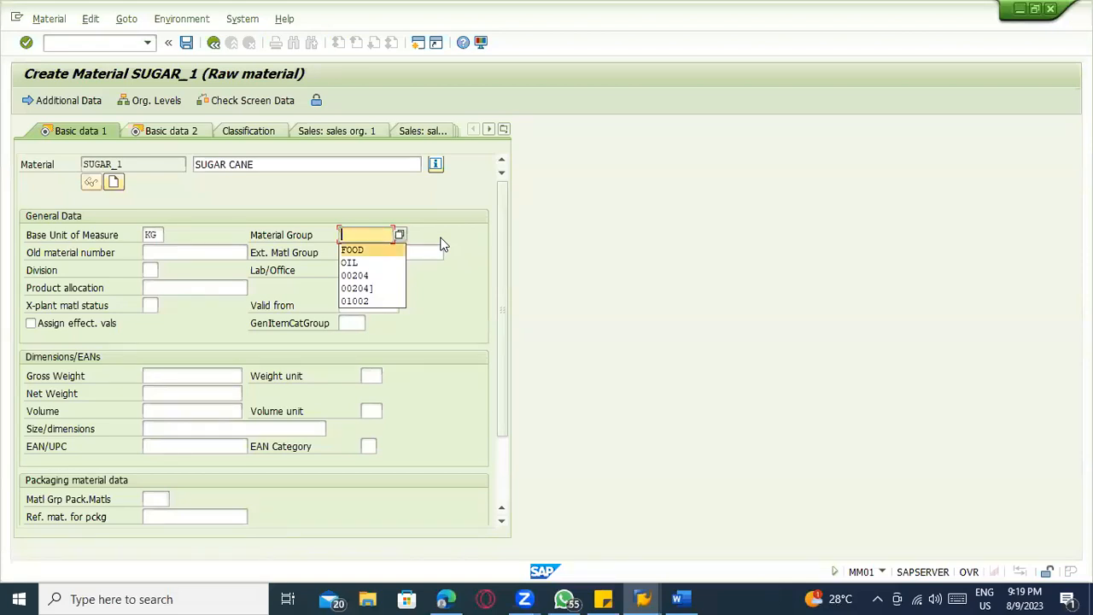
{"action": "key", "text": "Down"}
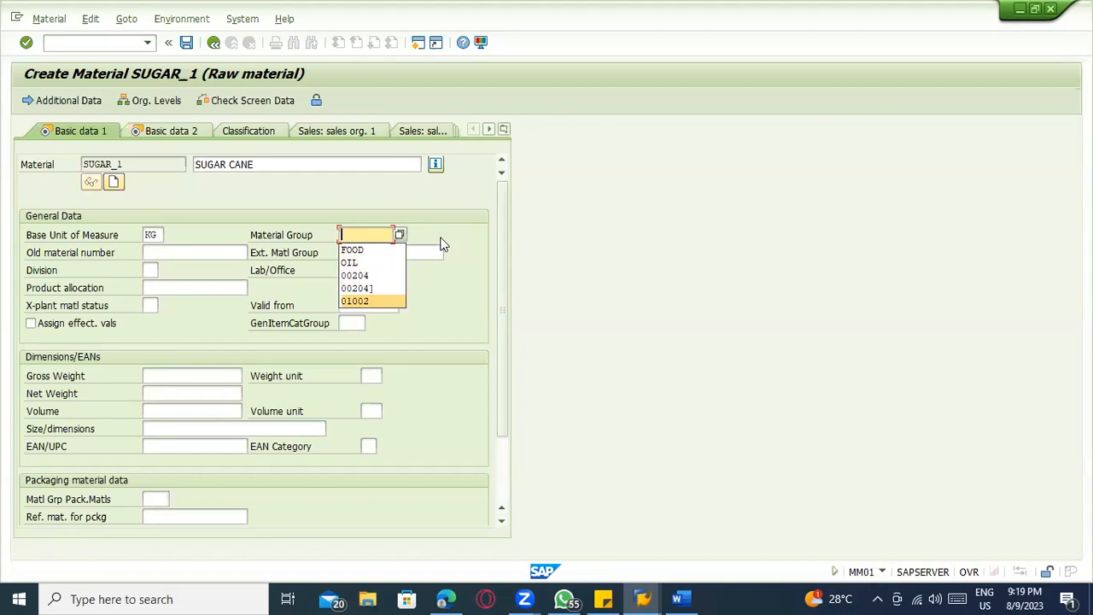
{"action": "key", "text": "Return"}
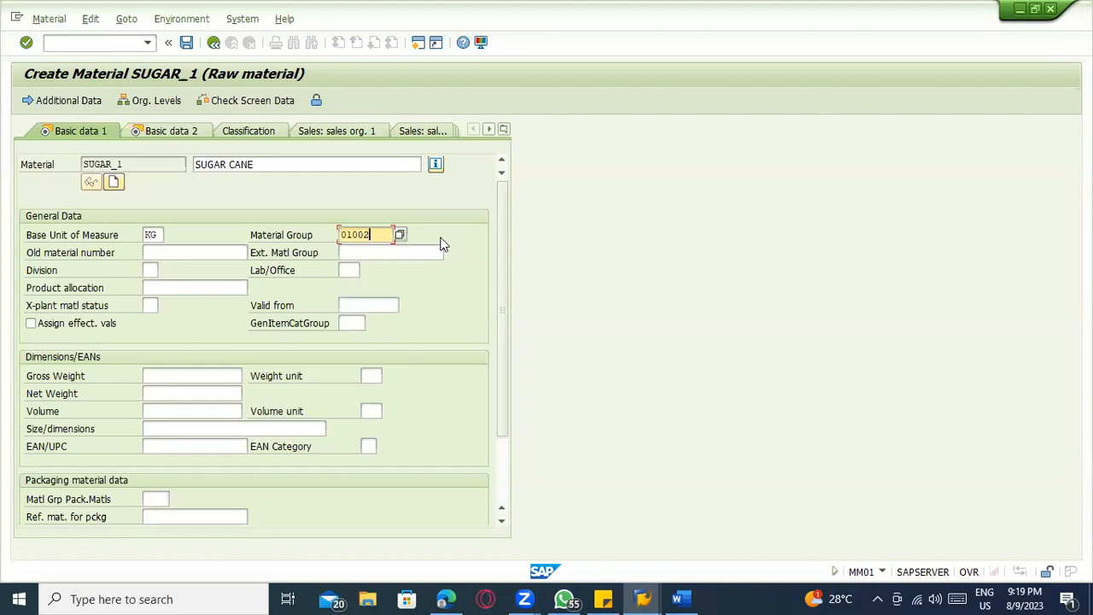
{"action": "key", "text": "Tab"}
{"action": "type", "text": "SUGAR"}
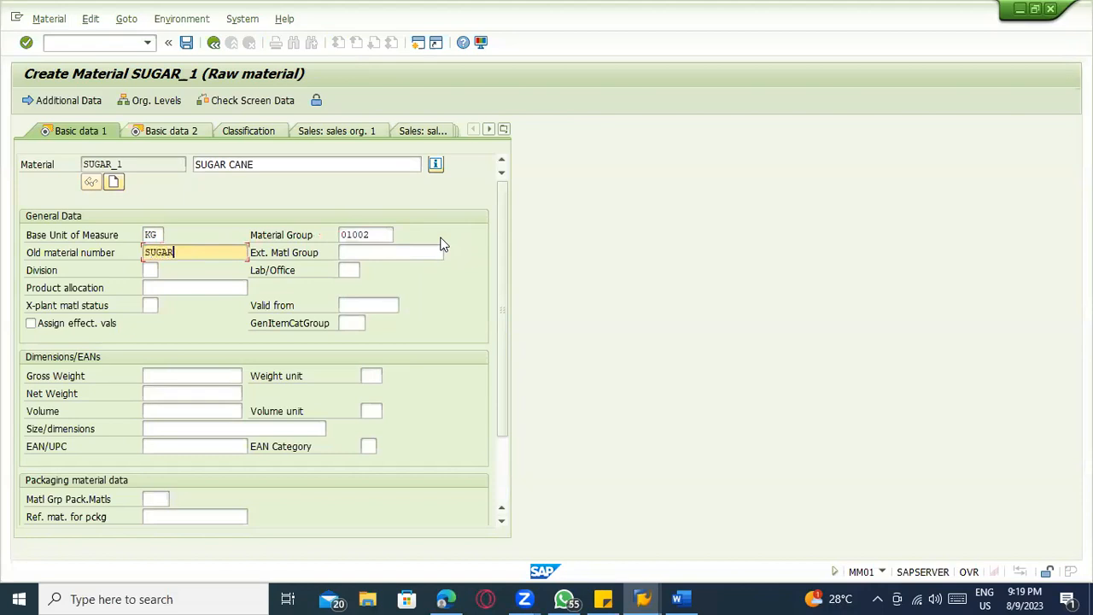
Set the general item category group to NORM and continue to the Basic data 2 view
{"action": "key", "text": "Tab"}
{"action": "key", "text": "Tab"}
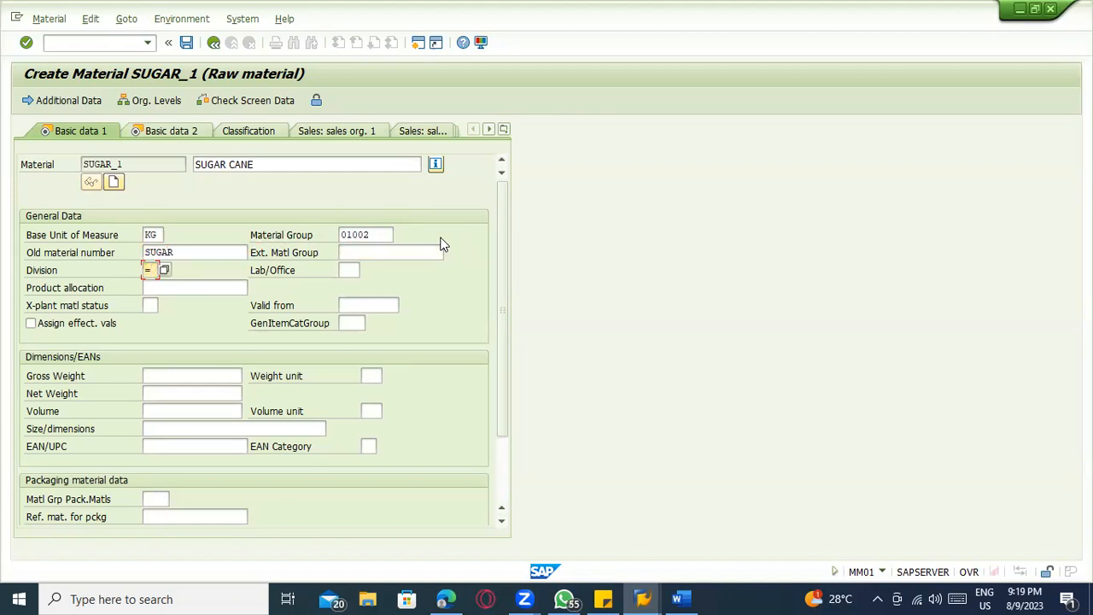
{"action": "key", "text": "Tab"}
{"action": "key", "text": "Tab"}
{"action": "key", "text": "Tab"}
{"action": "key", "text": "Tab"}
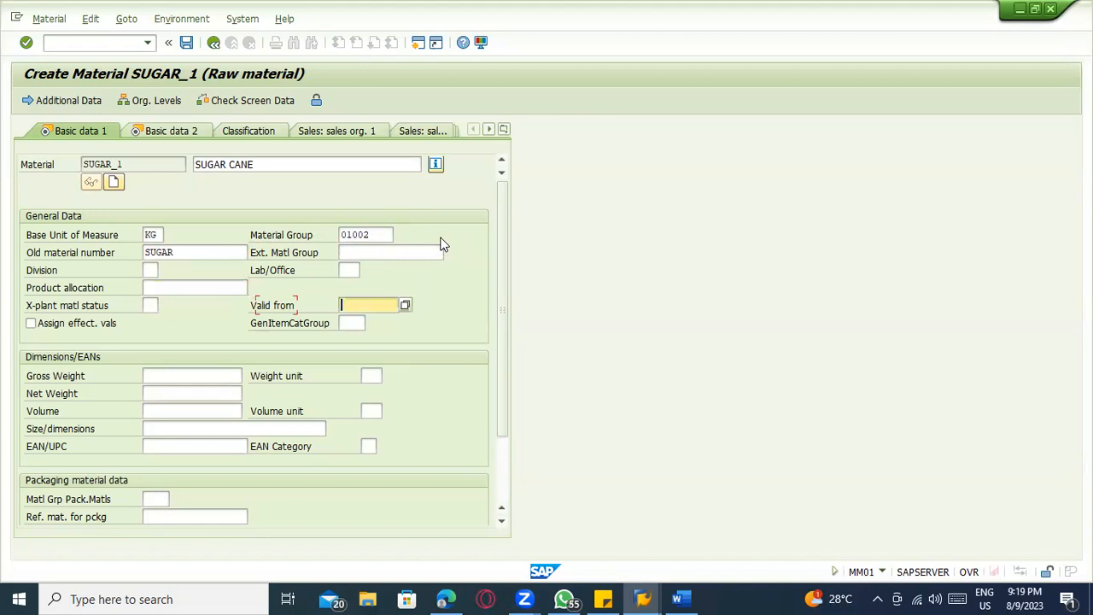
{"action": "key", "text": "Tab"}
{"action": "type", "text": "NORM"}
{"action": "key", "text": "Return"}
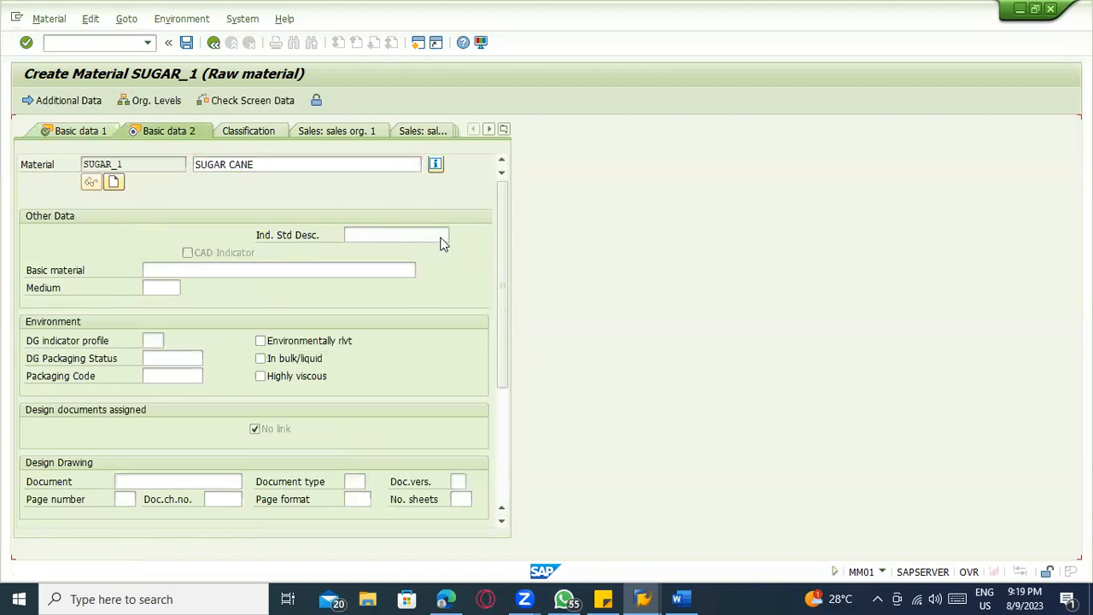
Continue to the Purchasing view, set the order unit to TON, and proceed to the plant storage data
{"action": "key", "text": "Return"}
{"action": "key", "text": "Tab"}
{"action": "key", "text": "Tab"}
{"action": "key", "text": "Tab"}
{"action": "key", "text": "Tab"}
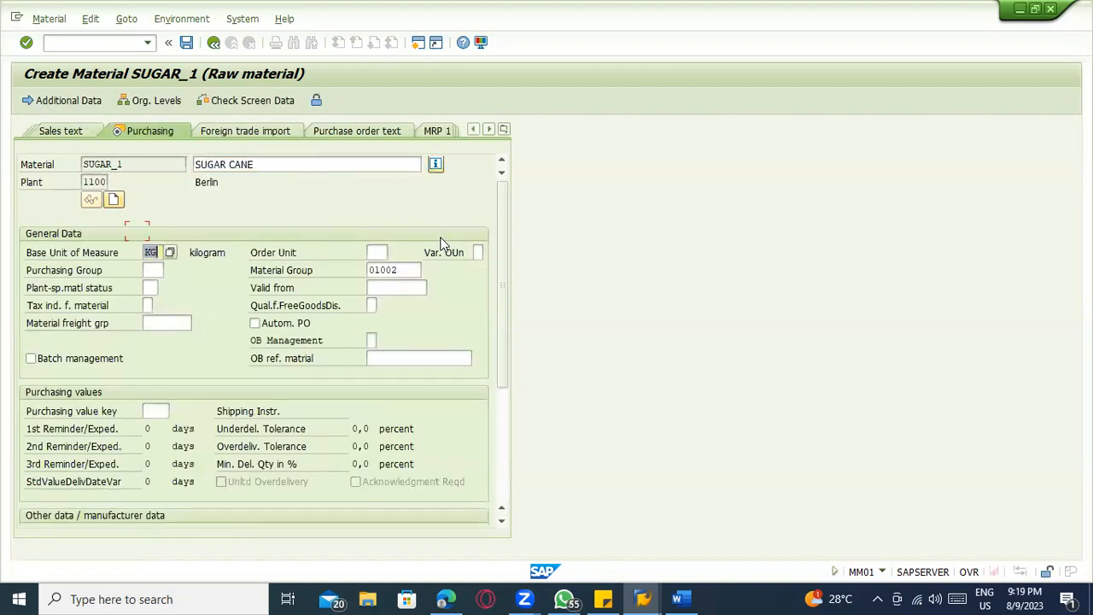
{"action": "type", "text": "T"}
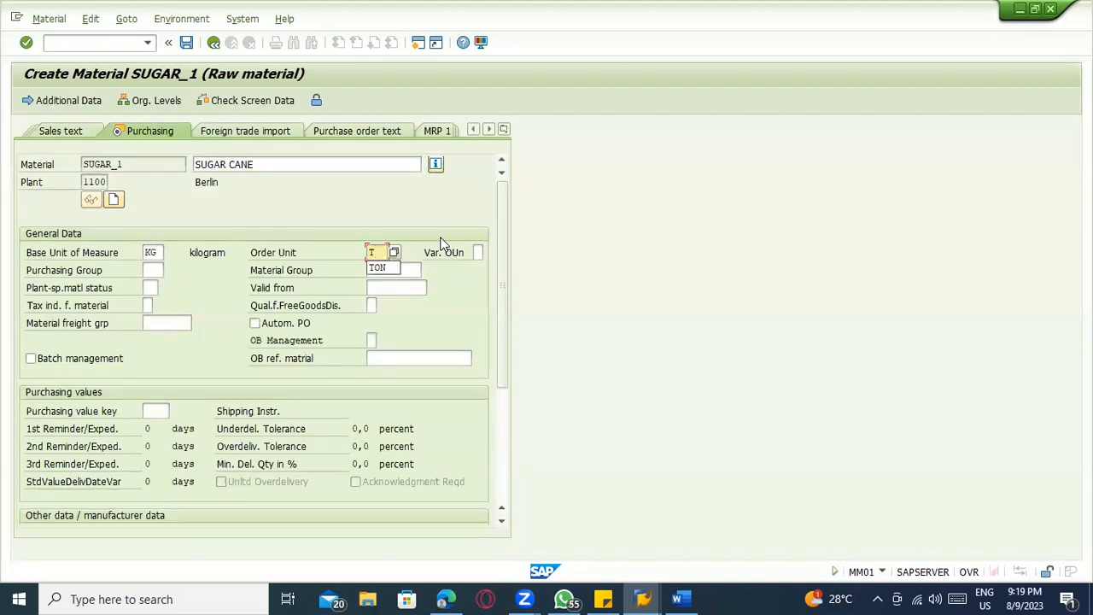
{"action": "key", "text": "BackSpace"}
{"action": "type", "text": "TON"}
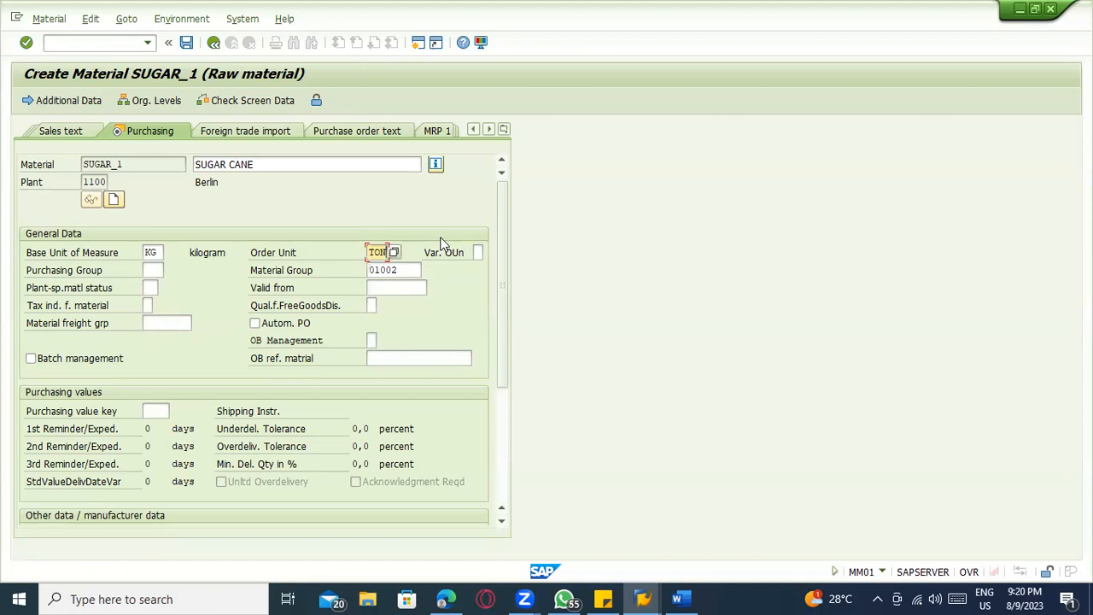
{"action": "key", "text": "Return"}
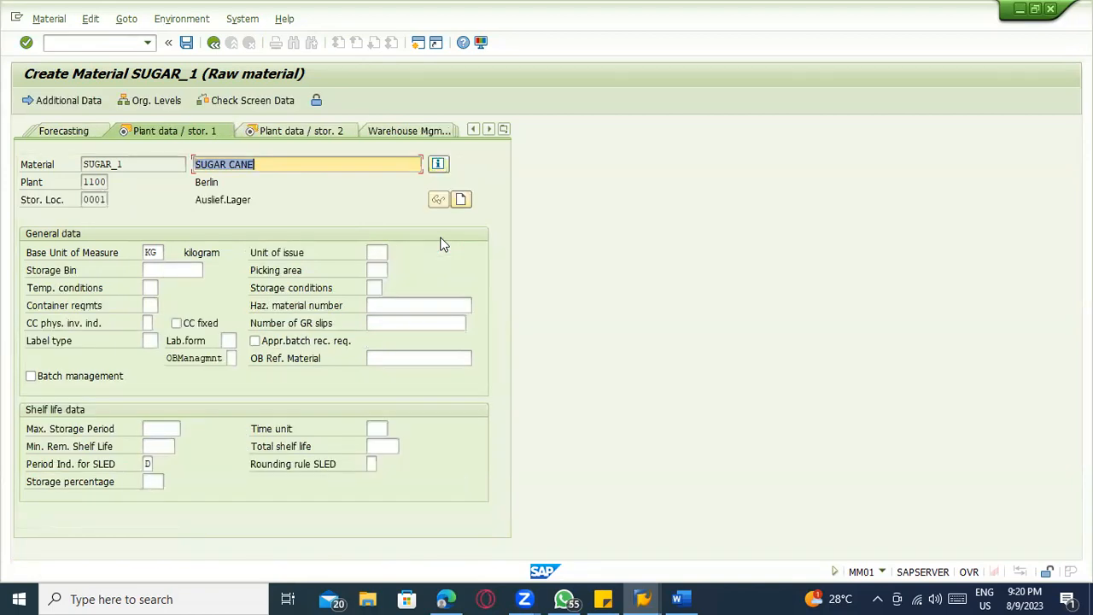
Pass through both plant storage views without entries and set the valuation class to 3000 in the Accounting 1 view
{"action": "key", "text": "Return"}
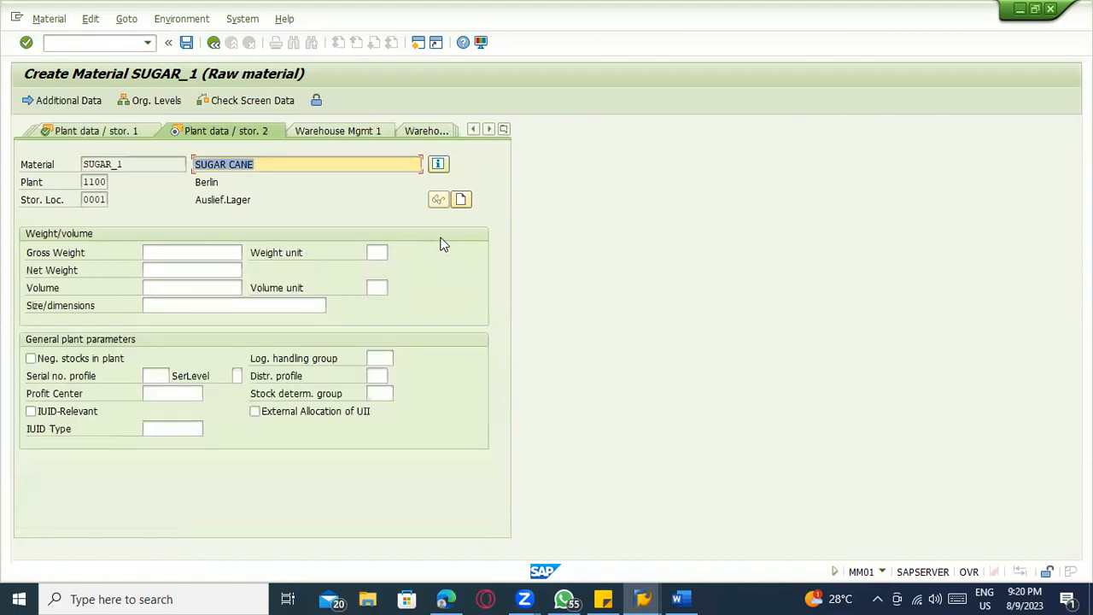
{"action": "key", "text": "Return"}
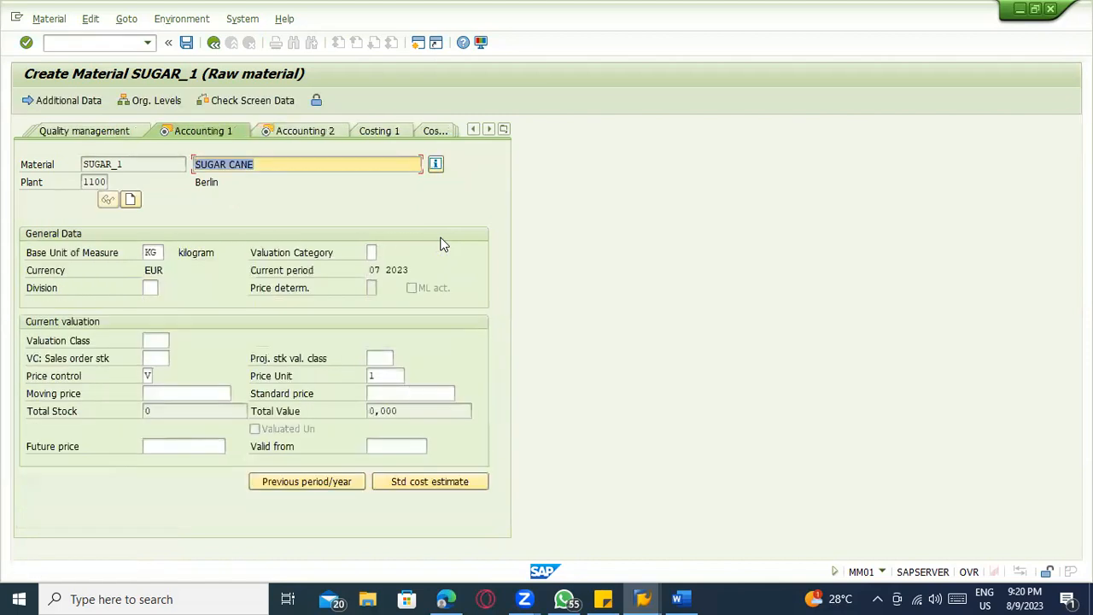
{"action": "key", "text": "Tab"}
{"action": "key", "text": "Tab"}
{"action": "key", "text": "Tab"}
{"action": "key", "text": "Tab"}
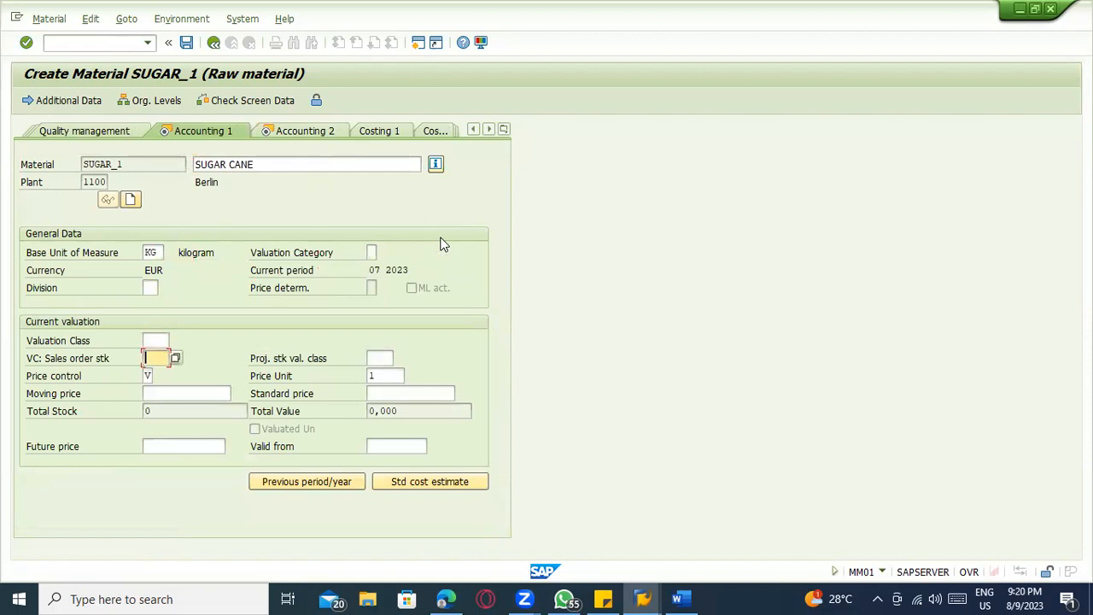
{"action": "key", "text": "F4"}
{"action": "key", "text": "Down"}
{"action": "key", "text": "Return"}
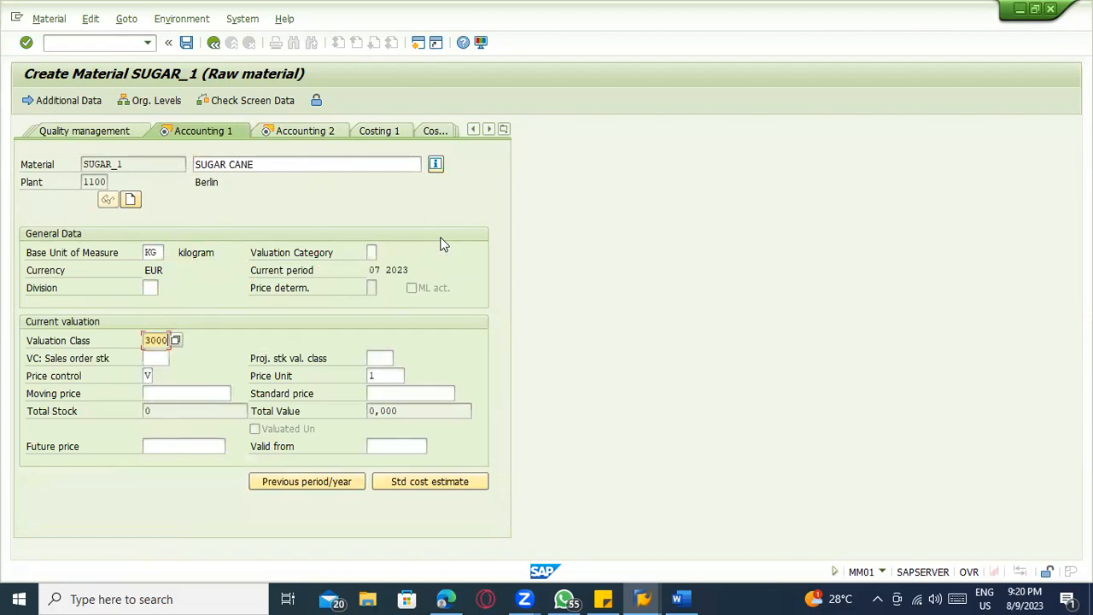
Continue through the remaining accounting views and save material SUGAR_1 to finish the MM01 recording
{"action": "key", "text": "Return"}
{"action": "key", "text": "Return"}
{"action": "key", "text": "Return"}
{"action": "key", "text": "Return"}
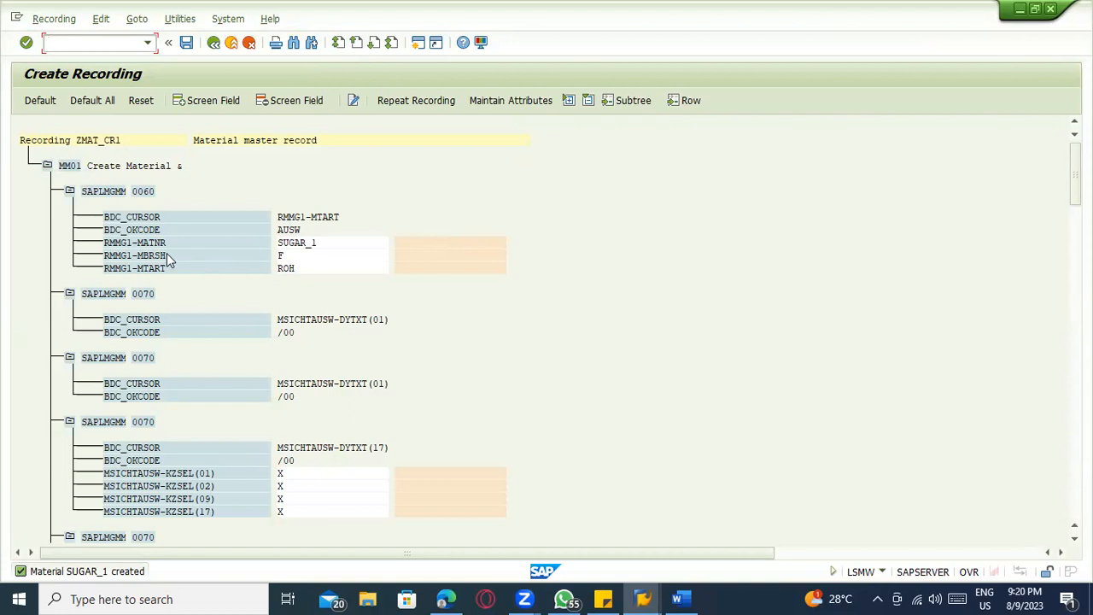
Examine the recorded screens and field values of recording ZMAT_CR1, from the material type to the accounting data
{"action": "left_click", "coordinate": [285, 269]}
{"action": "left_click", "coordinate": [308, 473]}
{"action": "left_click", "coordinate": [309, 485]}
{"action": "scroll", "coordinate": [308, 485], "scroll_direction": "down", "scroll_amount": 3}
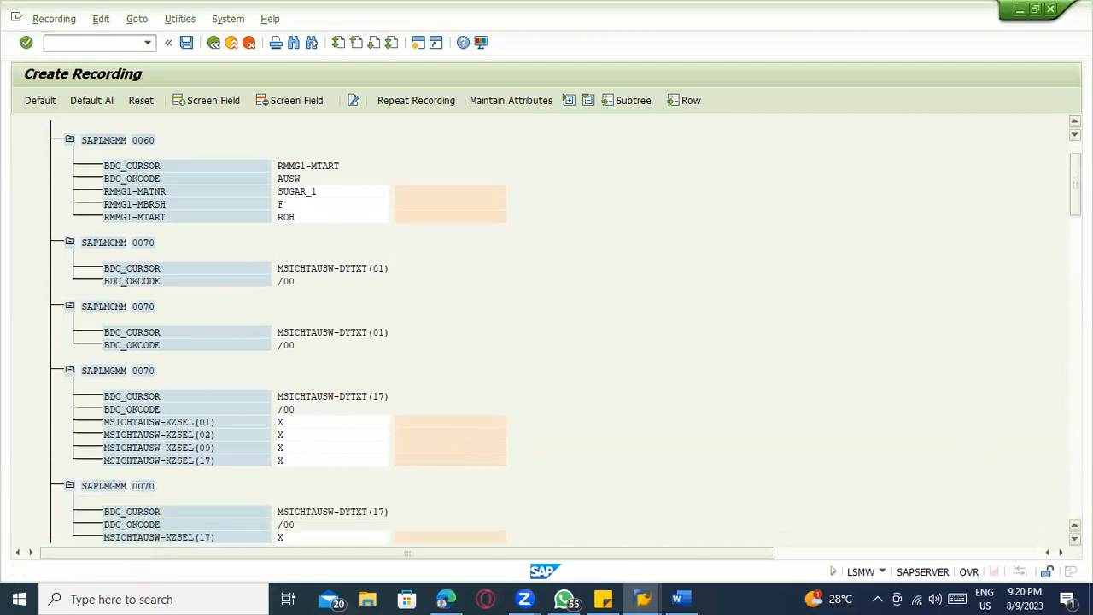
{"action": "scroll", "coordinate": [260, 438], "scroll_direction": "down", "scroll_amount": 2}
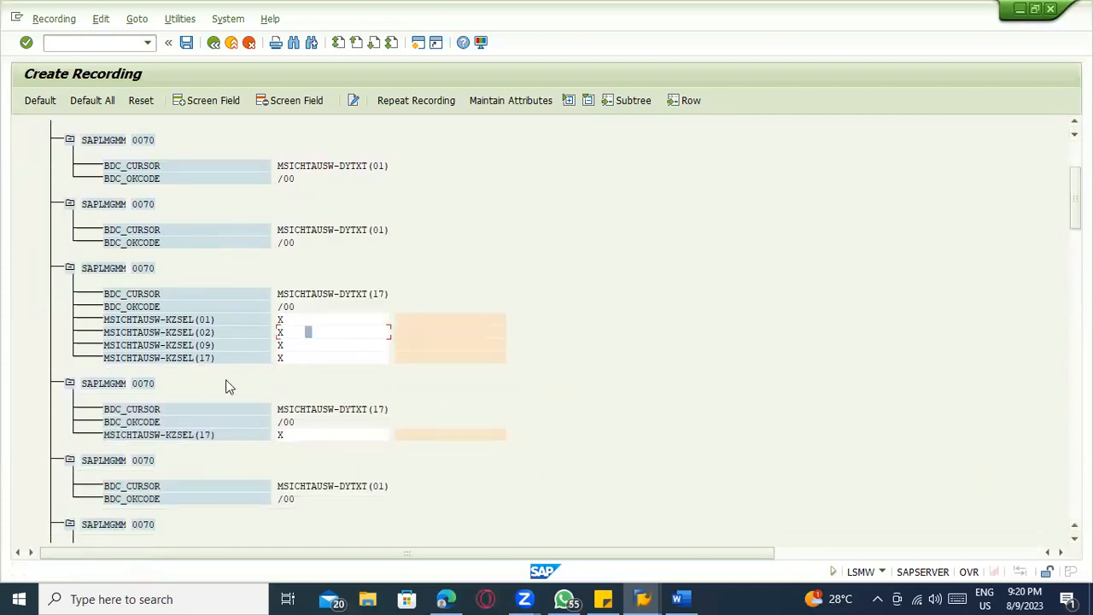
{"action": "scroll", "coordinate": [173, 403], "scroll_direction": "down", "scroll_amount": 3}
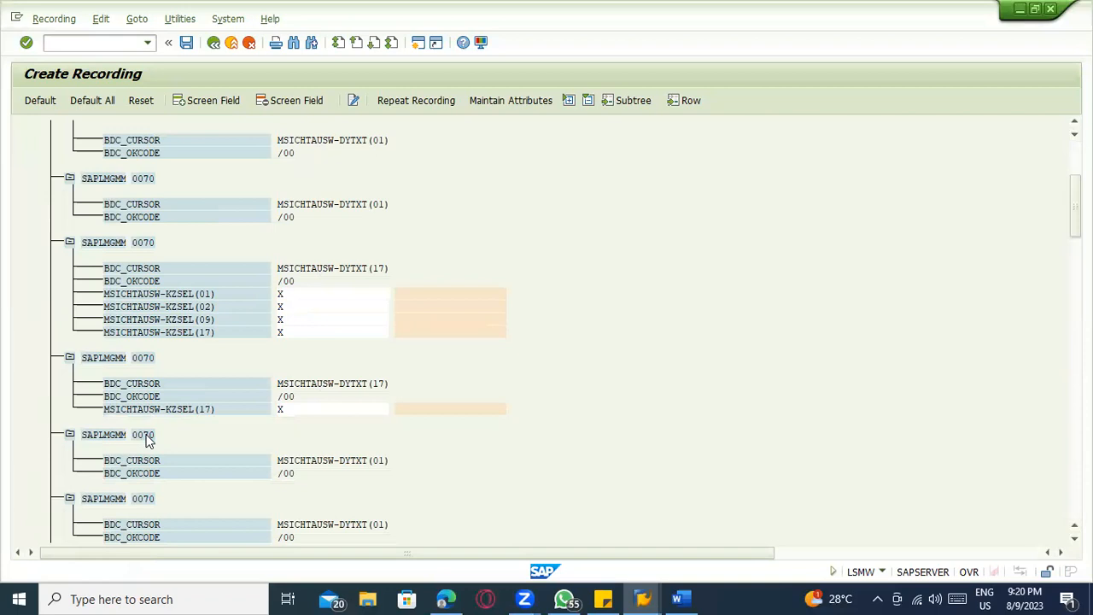
{"action": "scroll", "coordinate": [306, 453], "scroll_direction": "down", "scroll_amount": 12}
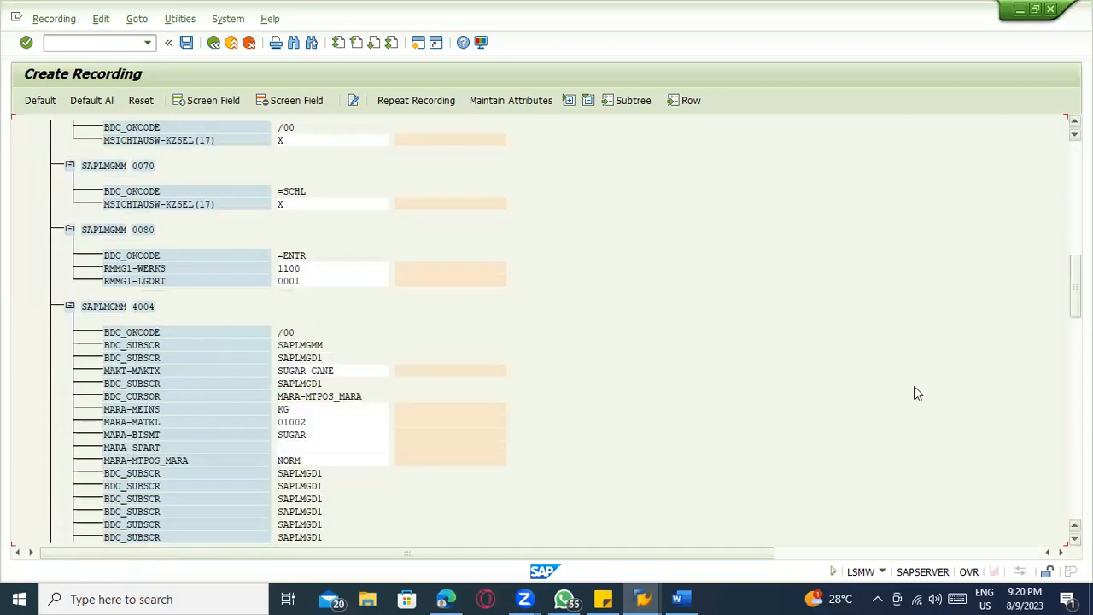
{"action": "left_click", "coordinate": [292, 282]}
{"action": "left_click", "coordinate": [297, 410]}
{"action": "left_click_drag", "start_coordinate": [1075, 269], "coordinate": [1033, 176]}
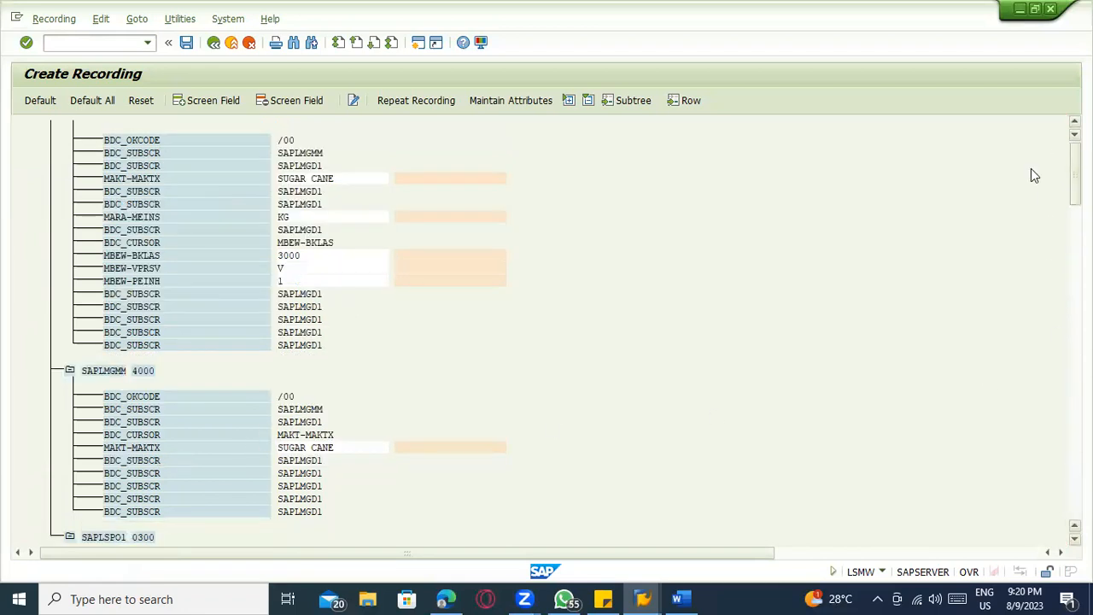
Save recording ZMAT_CR1 and assign default field names and descriptions to all its recorded fields
{"action": "left_click", "coordinate": [187, 42]}
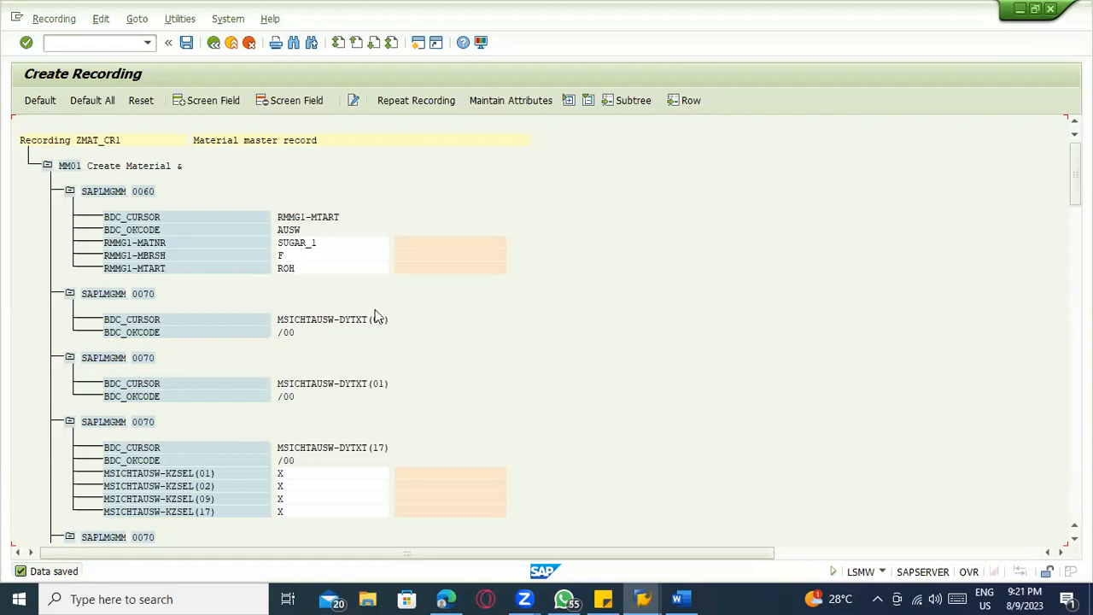
{"action": "left_click", "coordinate": [78, 102]}
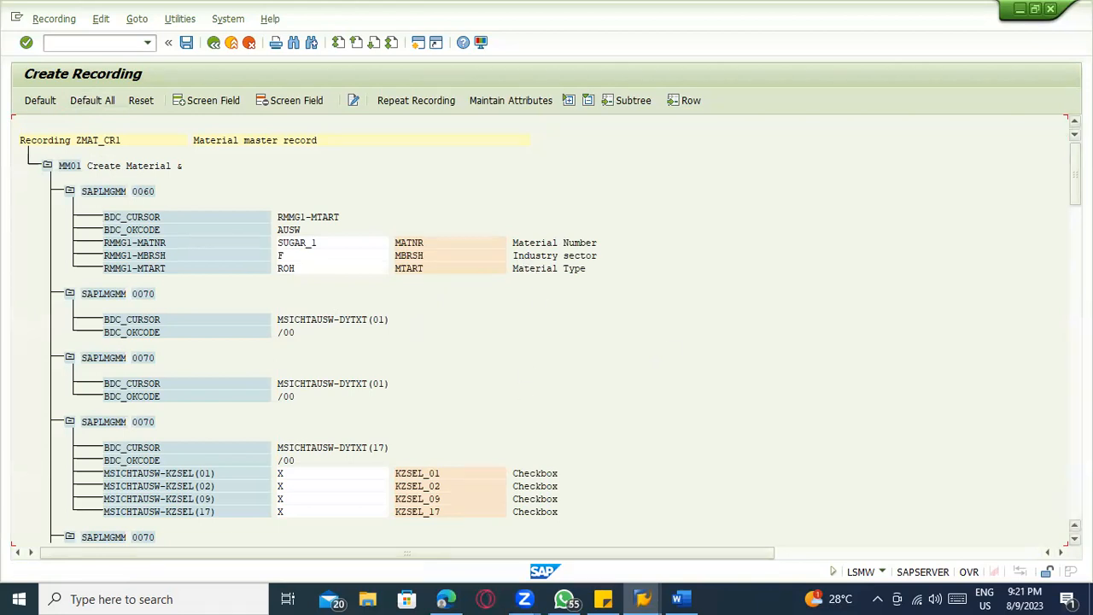
Review the default field names and descriptions assigned throughout recording ZMAT_CR1
{"action": "scroll", "coordinate": [547, 333], "scroll_direction": "down", "scroll_amount": 5}
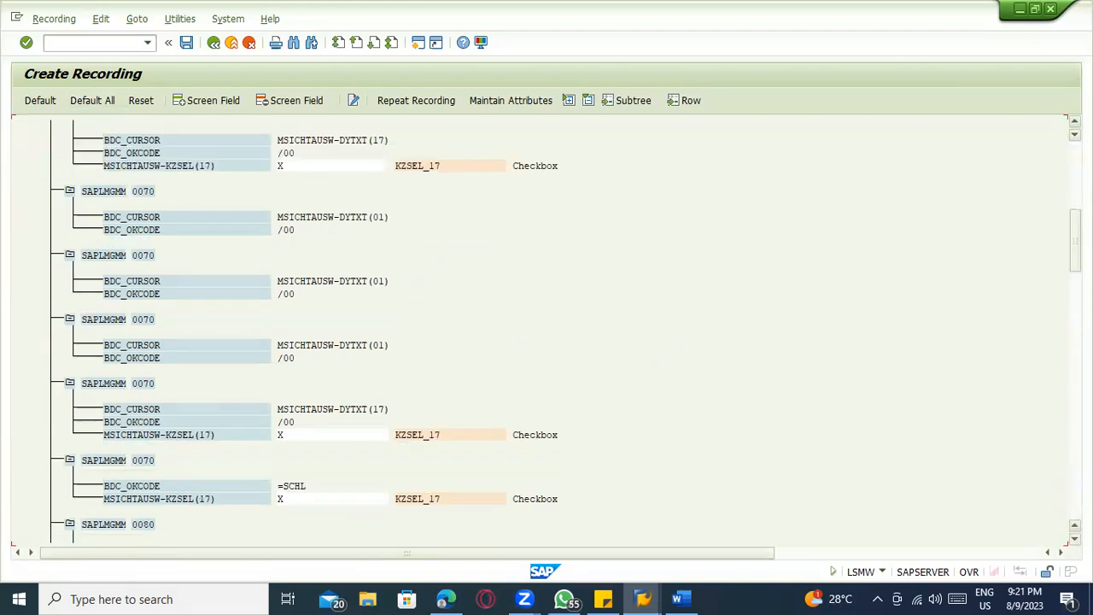
{"action": "scroll", "coordinate": [547, 333], "scroll_direction": "down", "scroll_amount": 5}
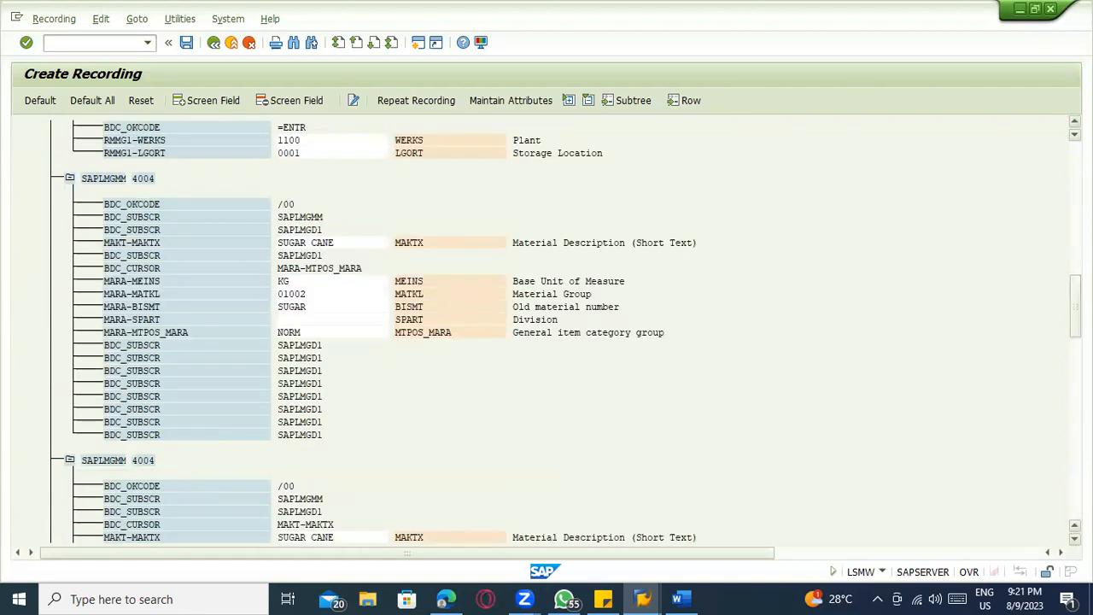
{"action": "scroll", "coordinate": [547, 333], "scroll_direction": "down", "scroll_amount": 5}
{"action": "scroll", "coordinate": [547, 333], "scroll_direction": "down", "scroll_amount": 5}
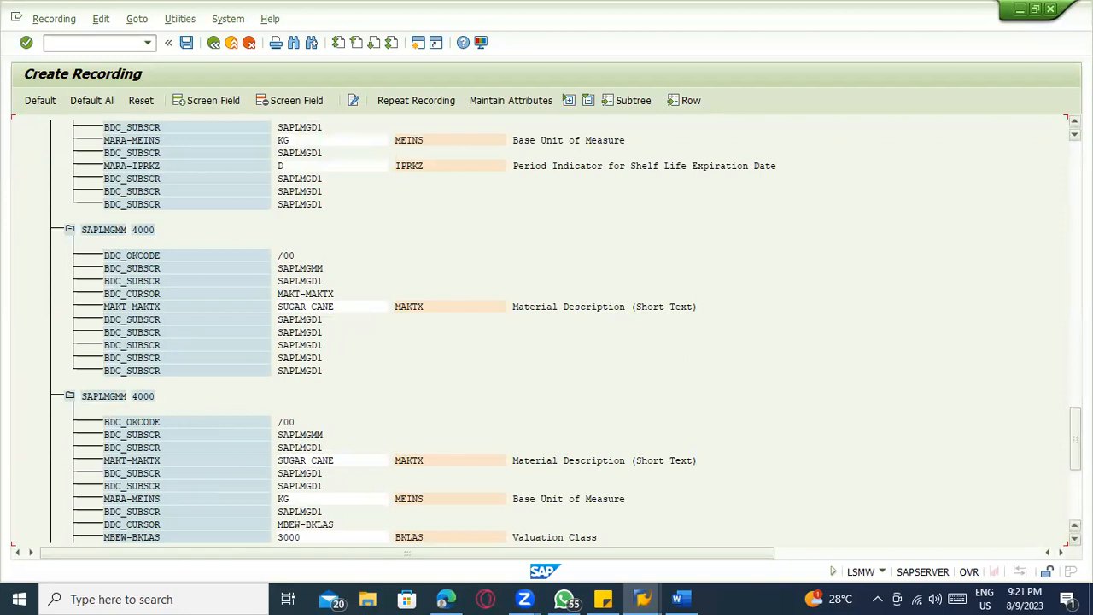
{"action": "left_click", "coordinate": [1075, 496]}
{"action": "left_click", "coordinate": [1075, 421]}
{"action": "left_click", "coordinate": [1076, 320]}
{"action": "left_click", "coordinate": [1075, 320]}
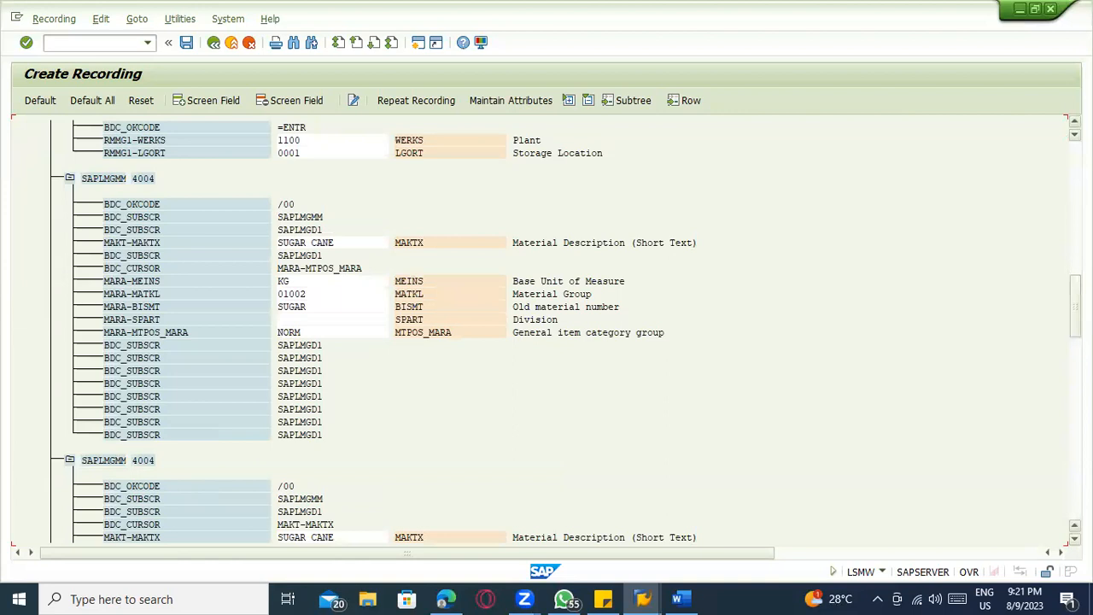
{"action": "left_click", "coordinate": [1075, 239]}
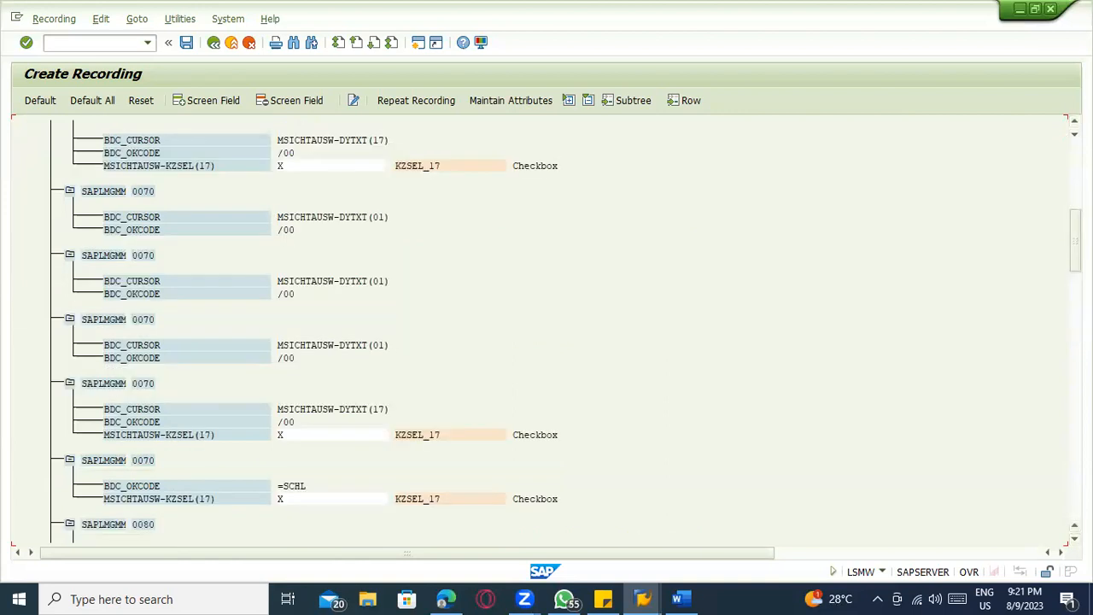
{"action": "left_click", "coordinate": [1075, 175]}
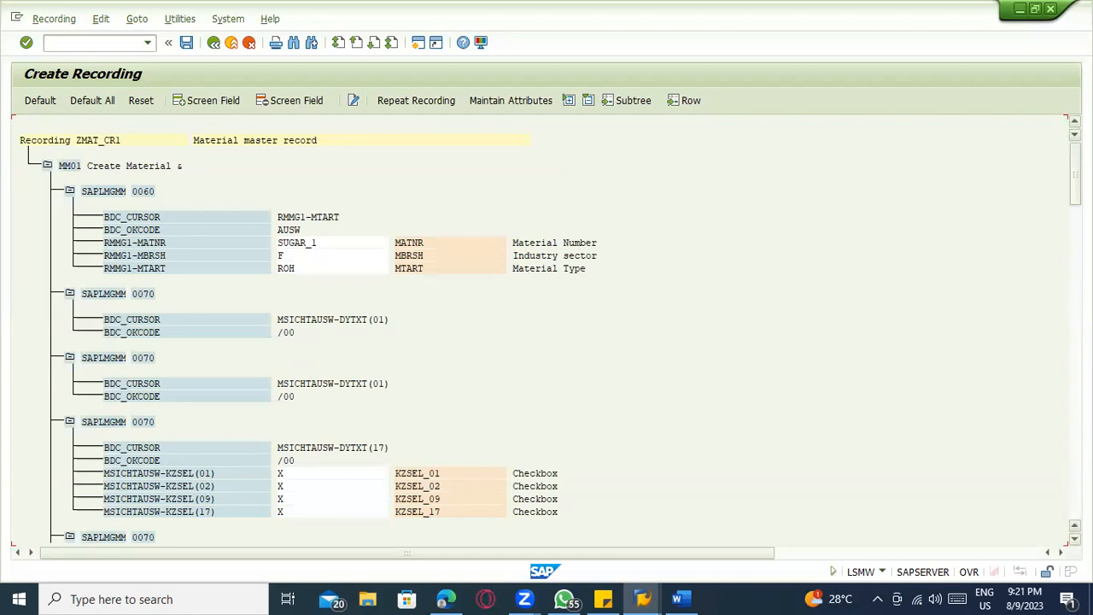
Save the recording with its default field names and return to the object attributes of ZMAT_MM01
{"action": "left_click", "coordinate": [186, 43]}
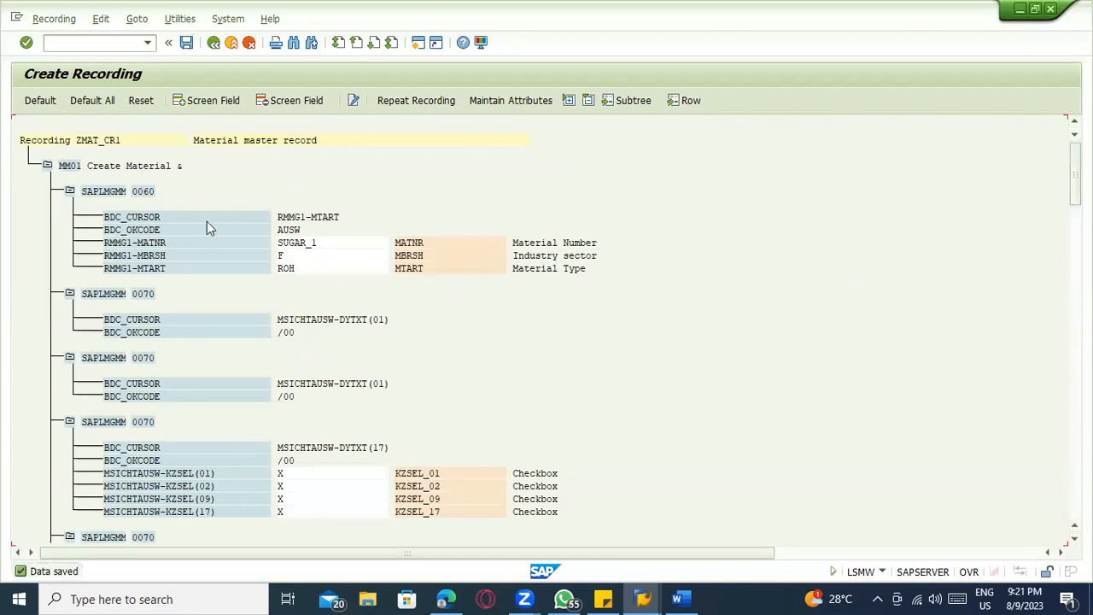
{"action": "left_click", "coordinate": [214, 43]}
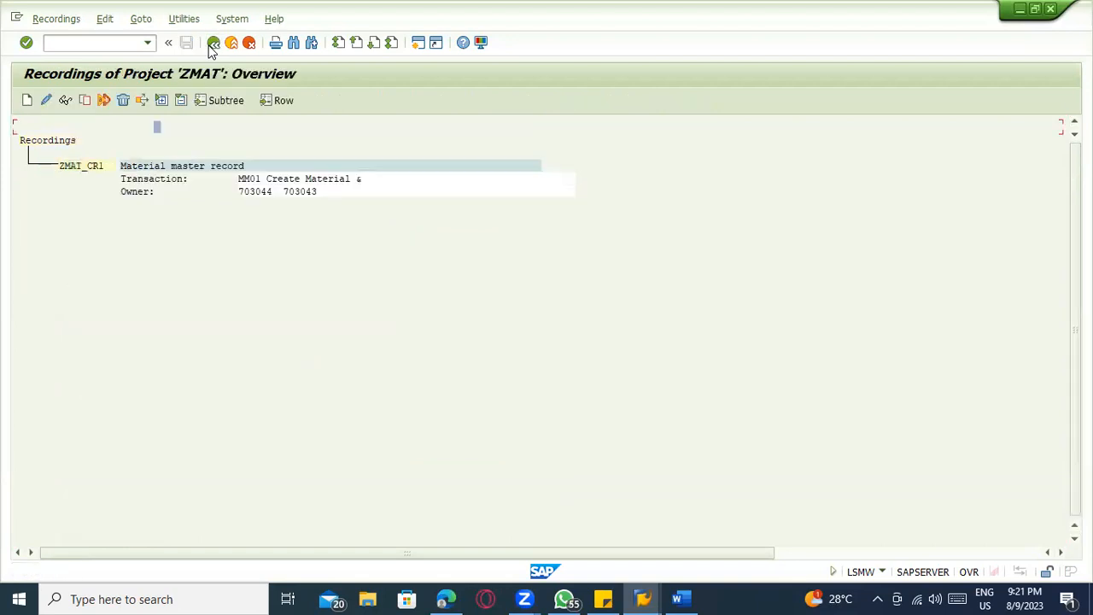
{"action": "left_click", "coordinate": [210, 43]}
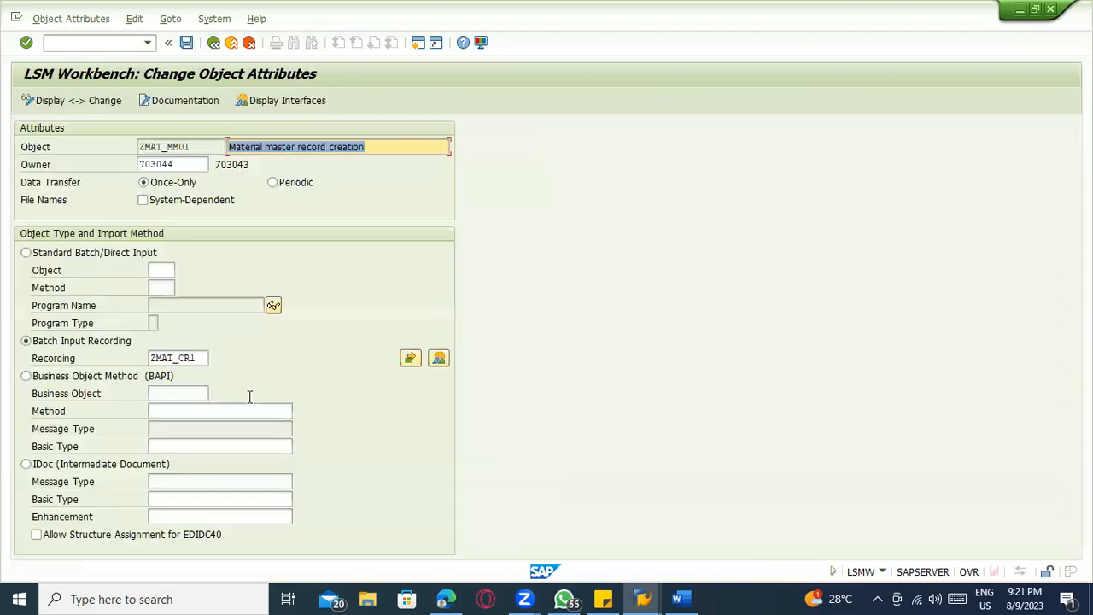
Confirm ZMAT_CR1 as the batch input recording, save the object attributes, and return to the process step list
{"action": "left_click", "coordinate": [200, 359]}
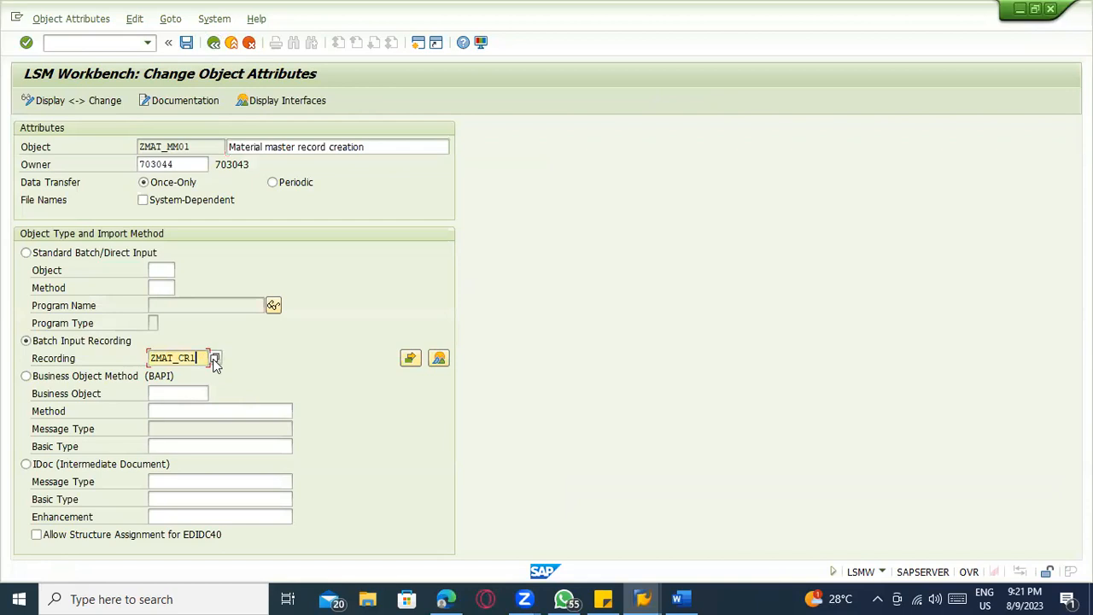
{"action": "key", "text": "Return"}
{"action": "left_click", "coordinate": [246, 358]}
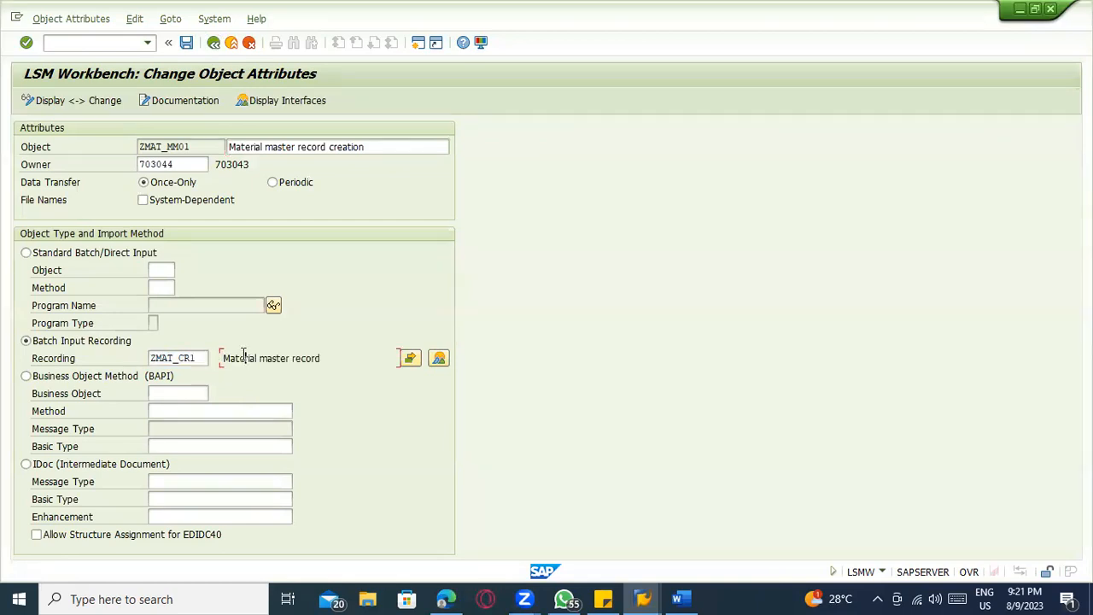
{"action": "left_click", "coordinate": [186, 43]}
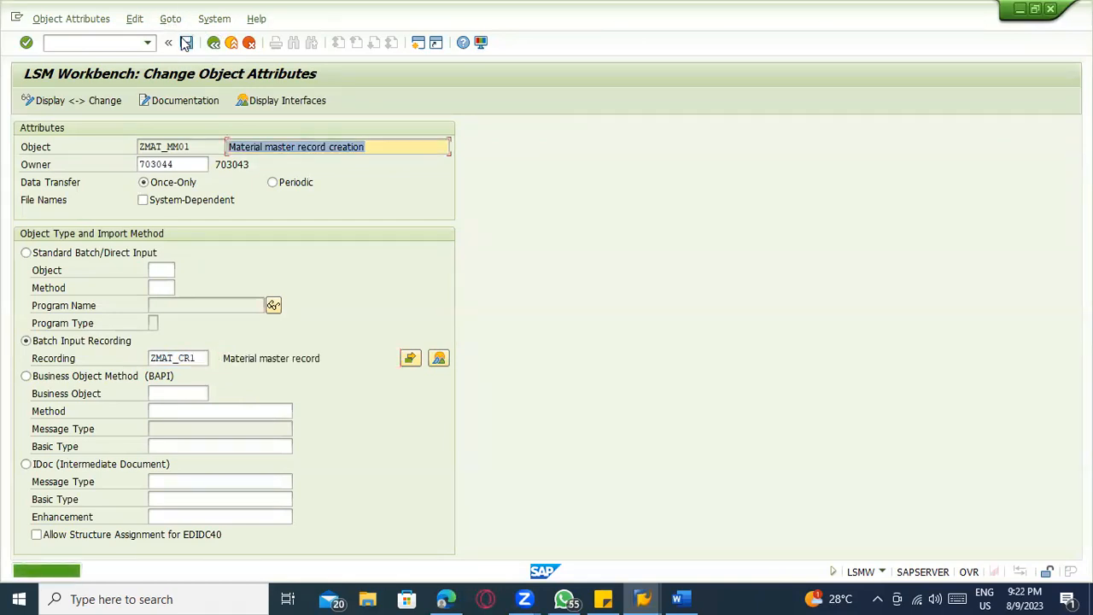
{"action": "left_click", "coordinate": [196, 358]}
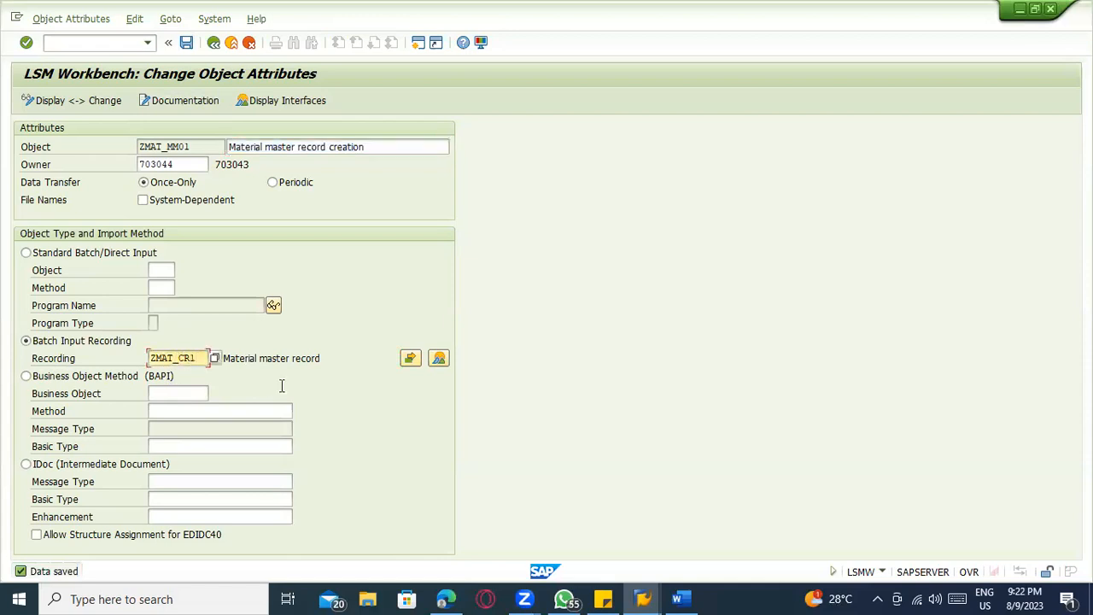
{"action": "left_click", "coordinate": [209, 46]}
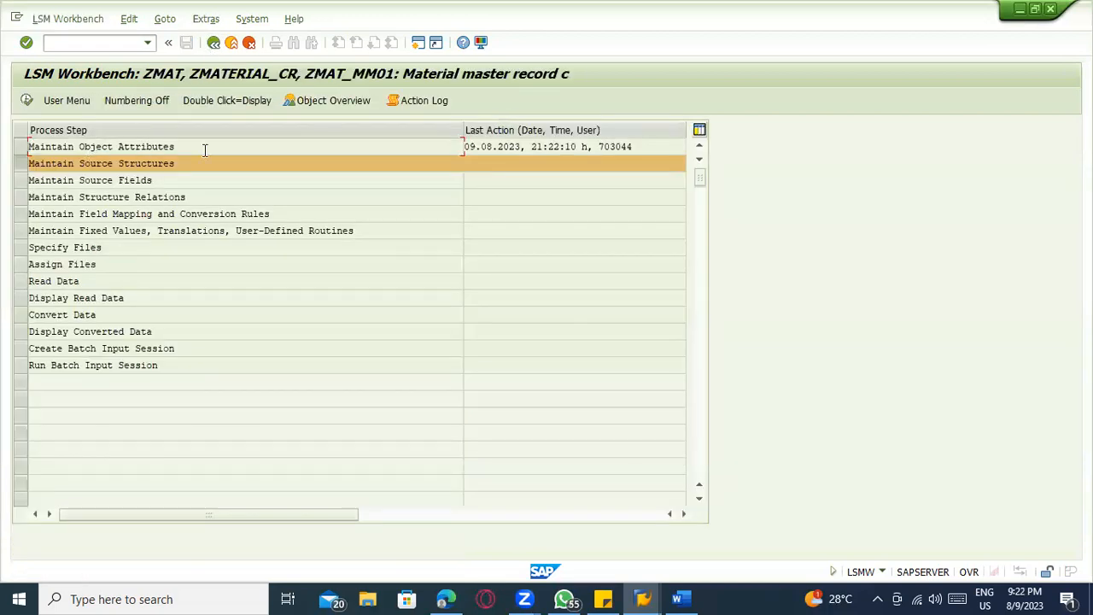
Open the object overview as a table and copy the MATNR through PEINH rows, from target field name to target length
{"action": "left_click", "coordinate": [300, 105]}
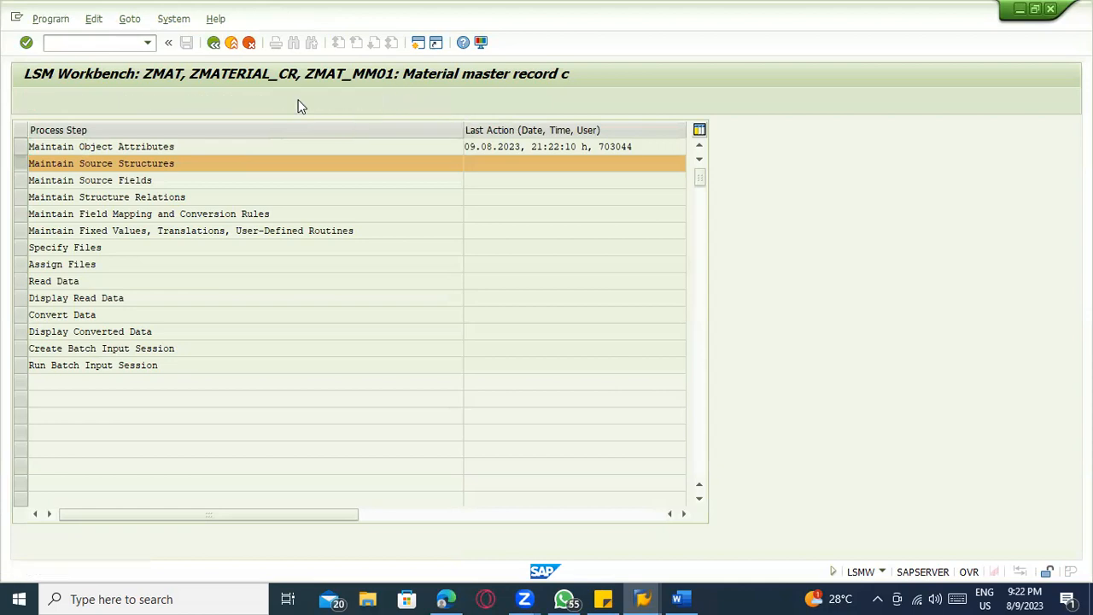
{"action": "left_click", "coordinate": [269, 256]}
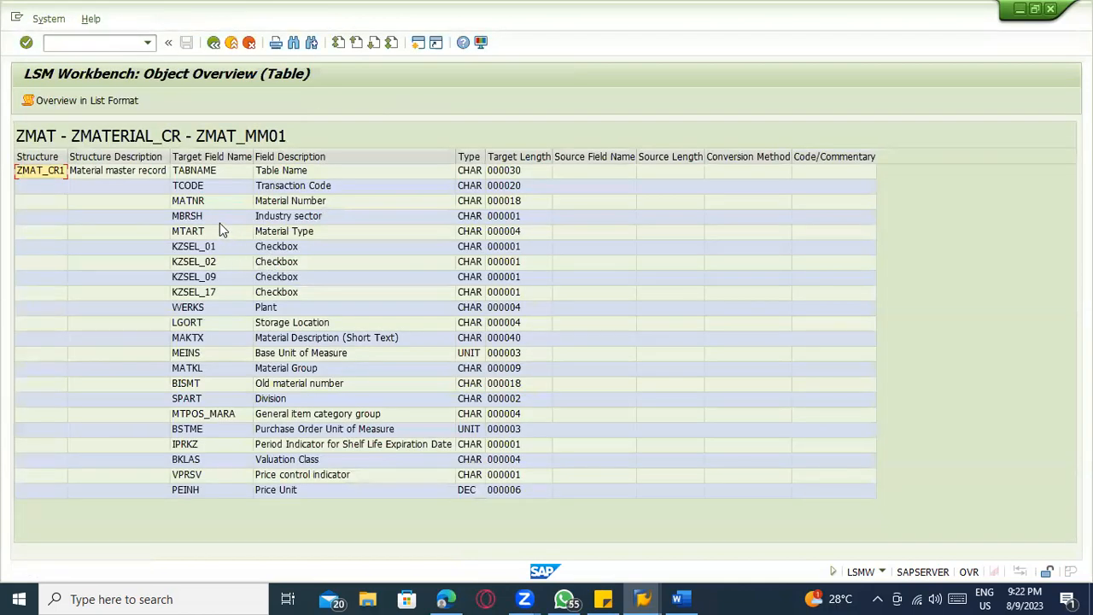
{"action": "left_click", "coordinate": [182, 189]}
{"action": "right_click", "coordinate": [189, 208]}
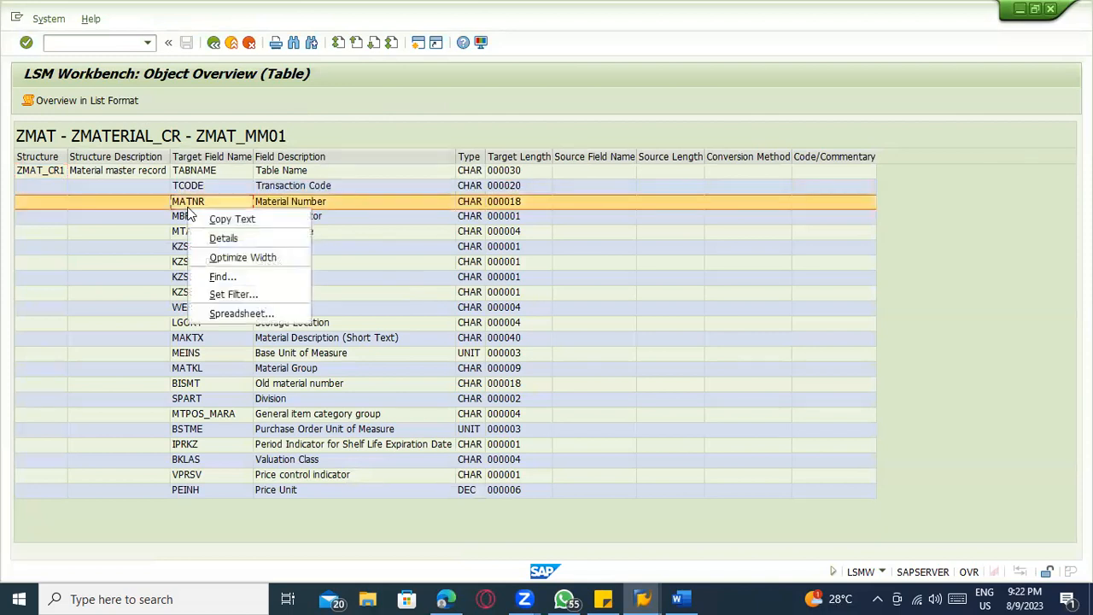
{"action": "left_click", "coordinate": [191, 205]}
{"action": "left_click_drag", "start_coordinate": [191, 207], "coordinate": [514, 510]}
{"action": "key", "text": "ctrl+c"}
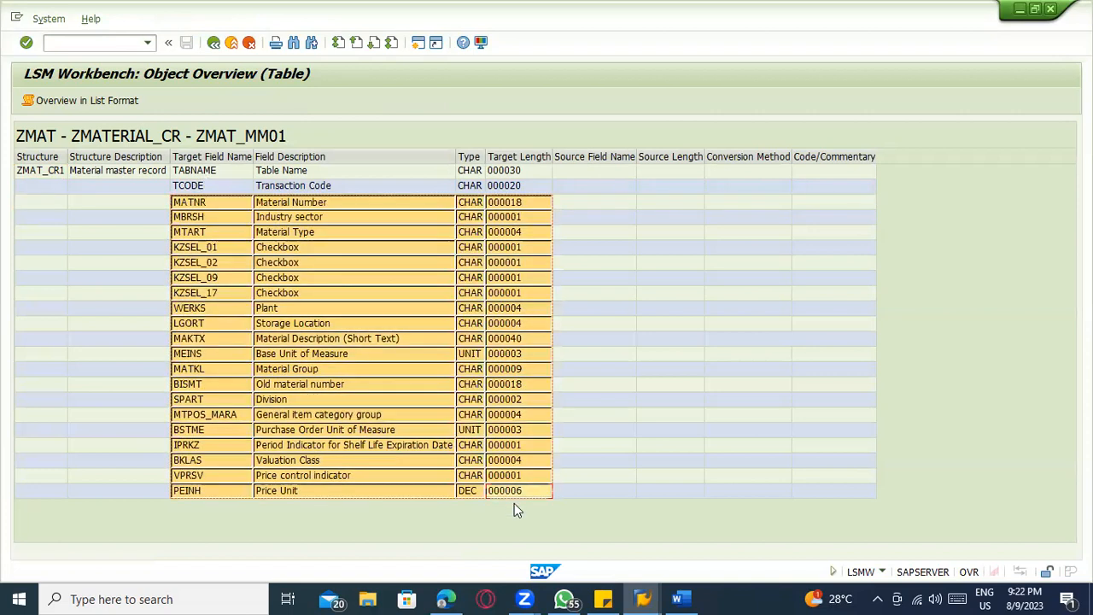
Open Excel, create a blank workbook, and paste the copied field list starting at cell C3
{"action": "key", "text": "super"}
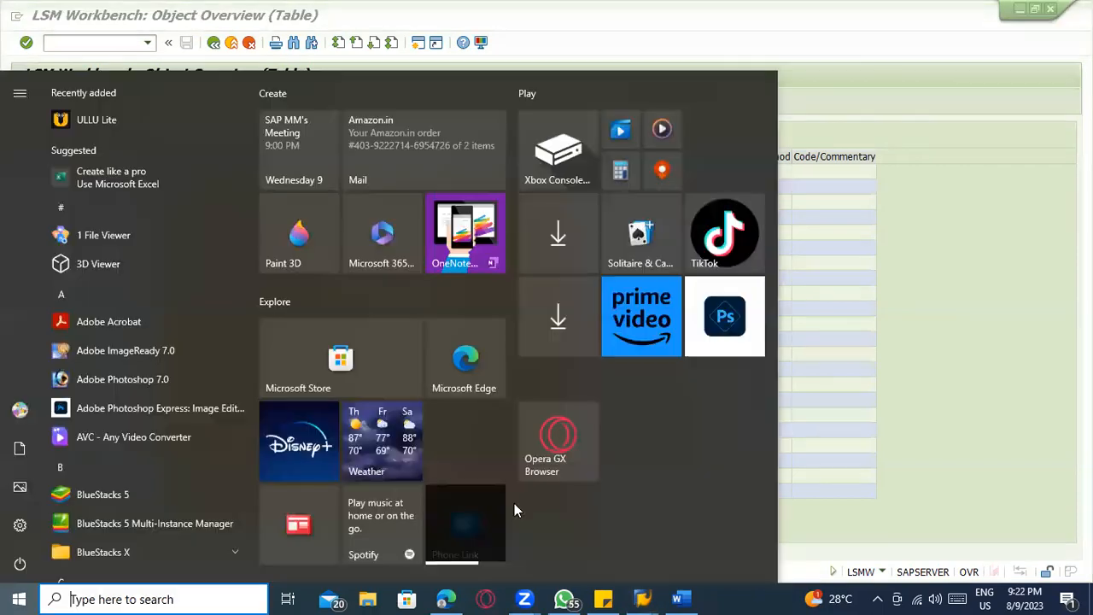
{"action": "type", "text": "excel"}
{"action": "key", "text": "Return"}
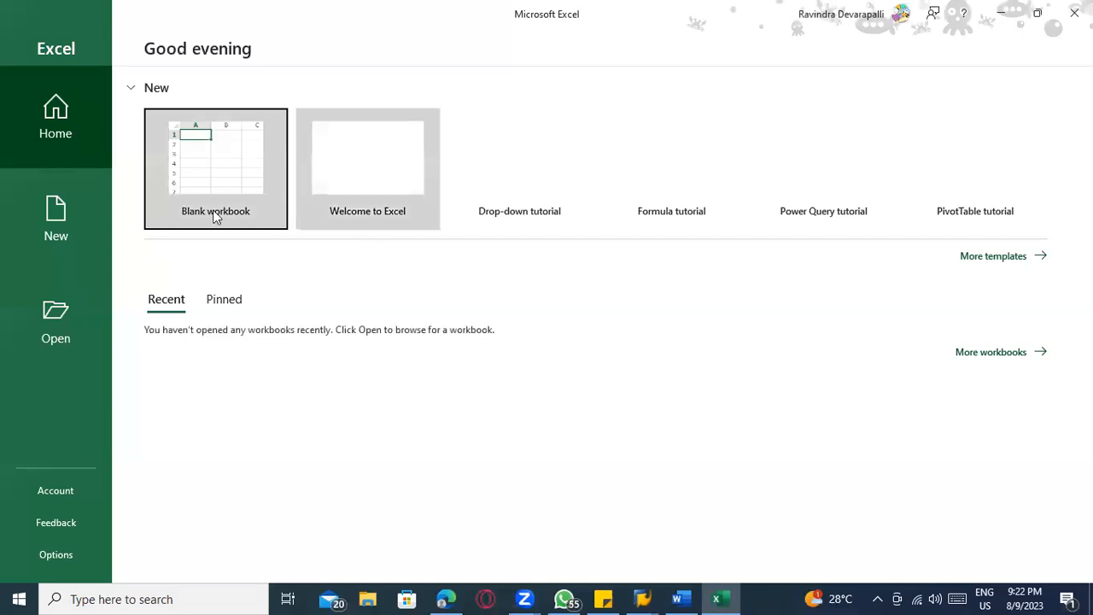
{"action": "left_click", "coordinate": [215, 217]}
{"action": "left_click", "coordinate": [165, 221]}
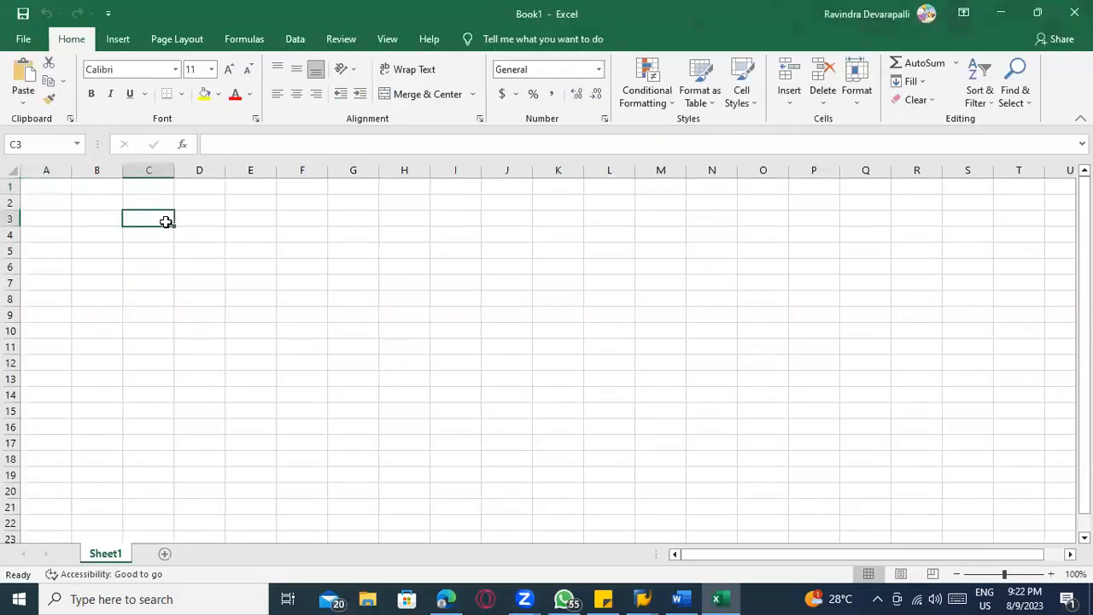
{"action": "key", "text": "ctrl+v"}
Fit column D to its contents and move the field descriptions ahead of the field names in column C
{"action": "left_click", "coordinate": [214, 234]}
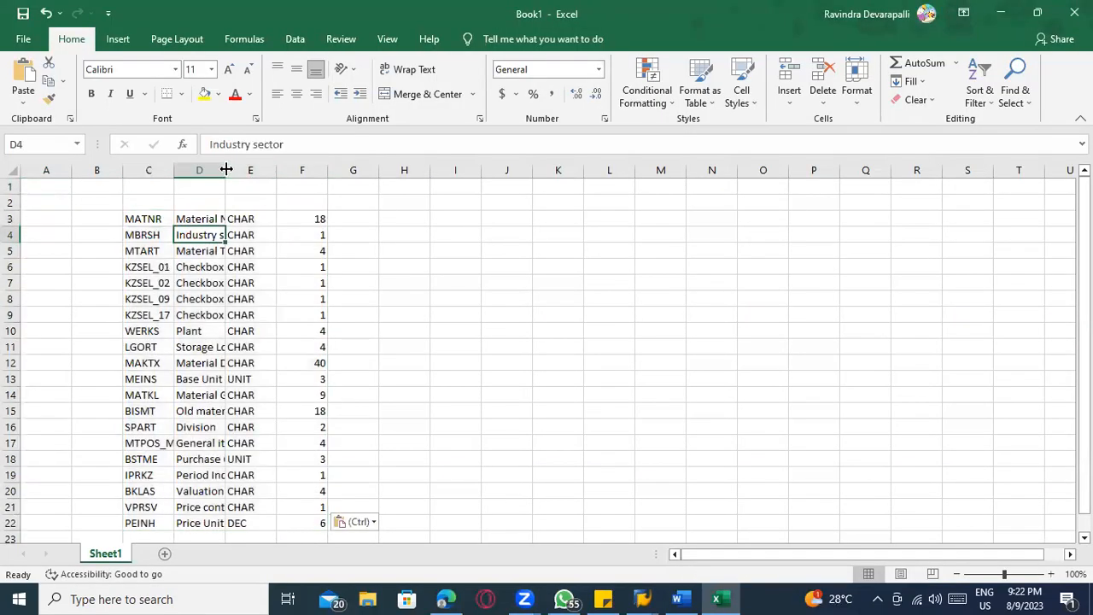
{"action": "double_click", "coordinate": [224, 170]}
{"action": "left_click", "coordinate": [219, 167]}
{"action": "right_click", "coordinate": [220, 167]}
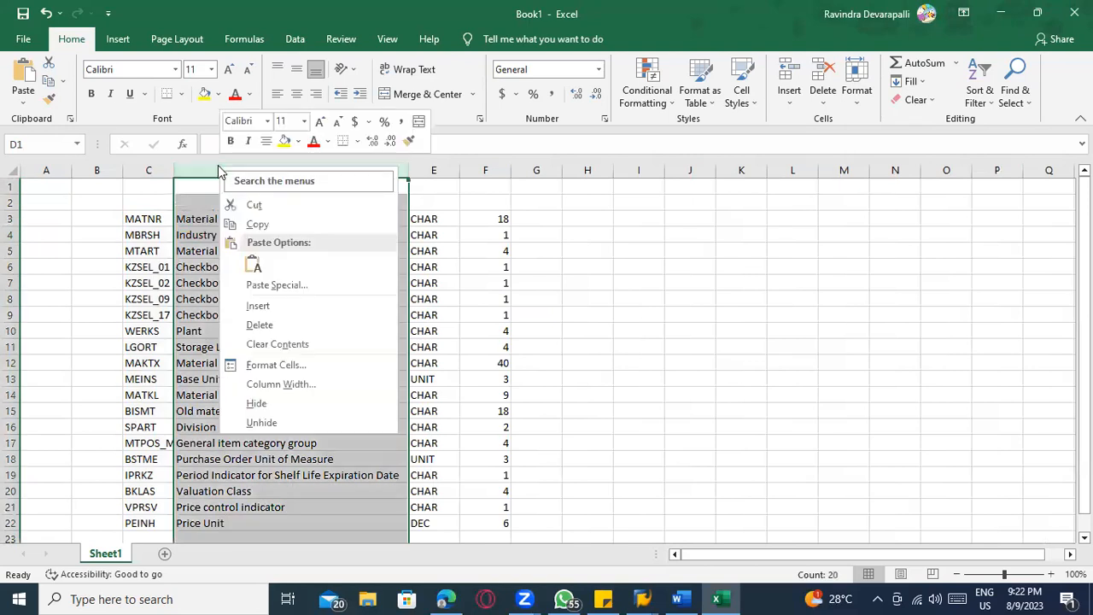
{"action": "left_click", "coordinate": [249, 205]}
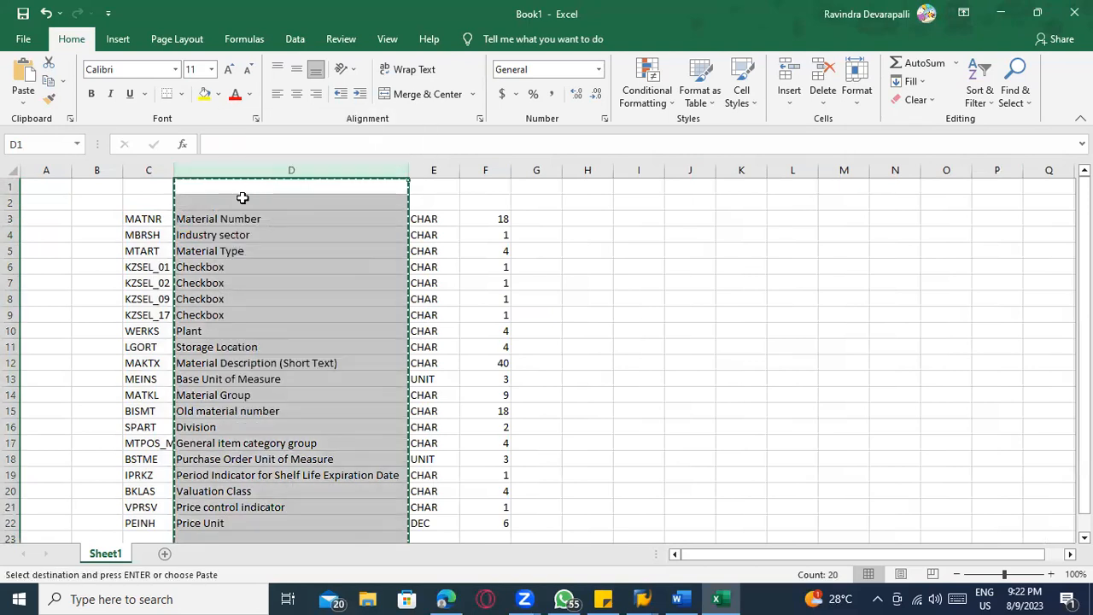
{"action": "right_click", "coordinate": [244, 179]}
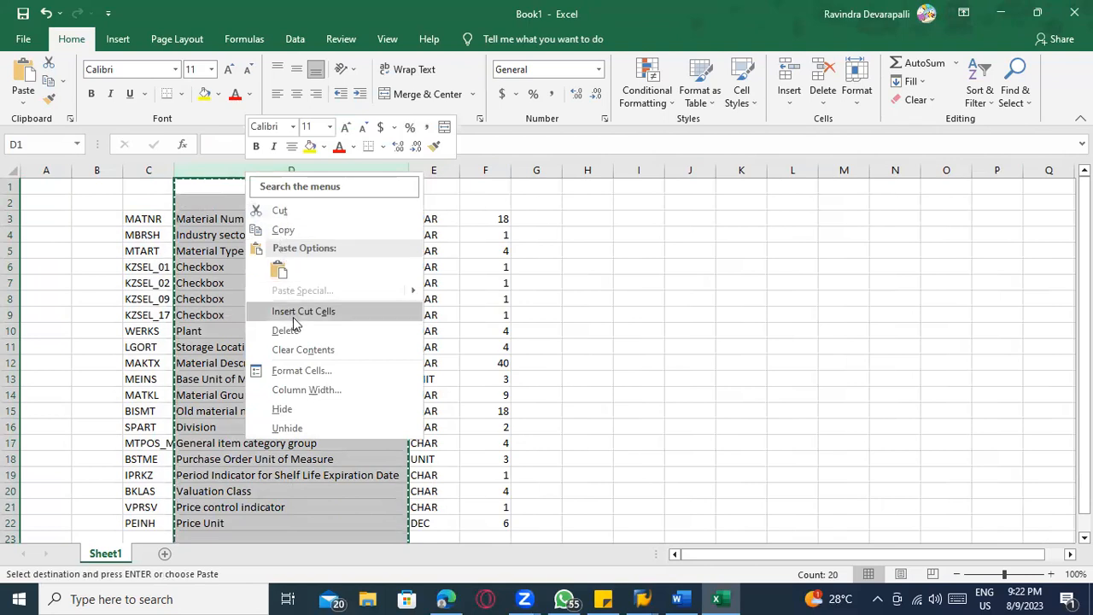
{"action": "left_click", "coordinate": [146, 174]}
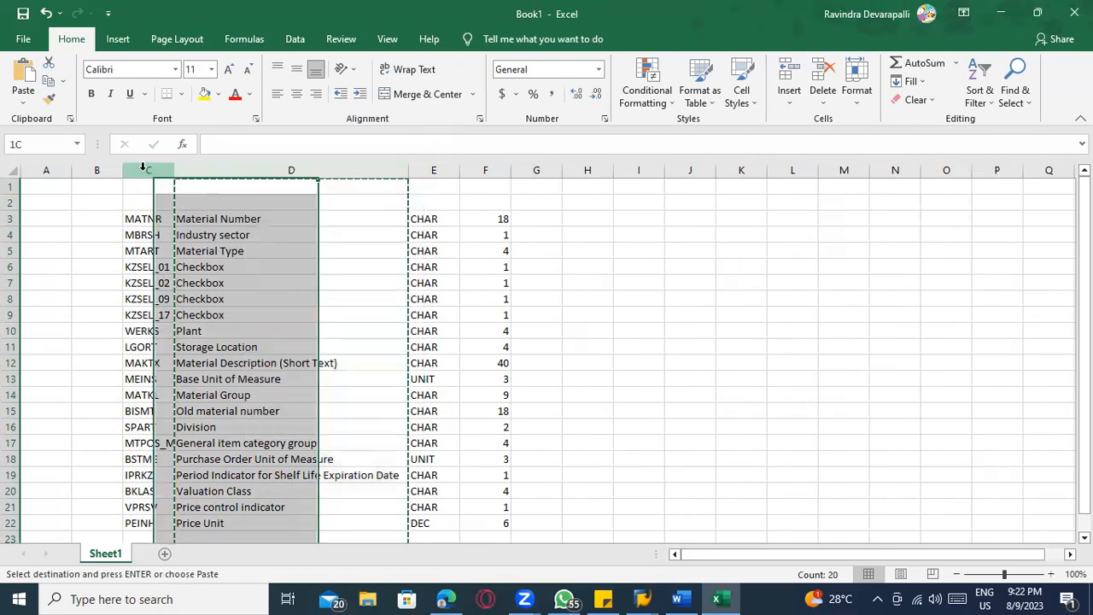
{"action": "right_click", "coordinate": [145, 176]}
{"action": "left_click", "coordinate": [201, 310]}
{"action": "left_click", "coordinate": [310, 268]}
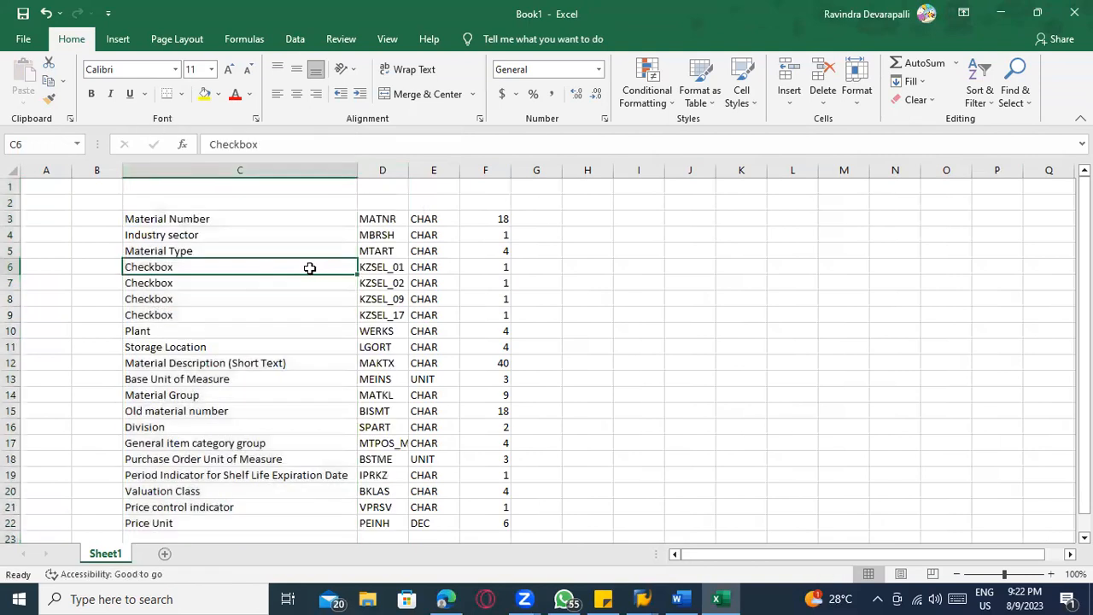
Set the data type to C in E3 and fill it down for all fields through row 22
{"action": "left_click", "coordinate": [389, 220]}
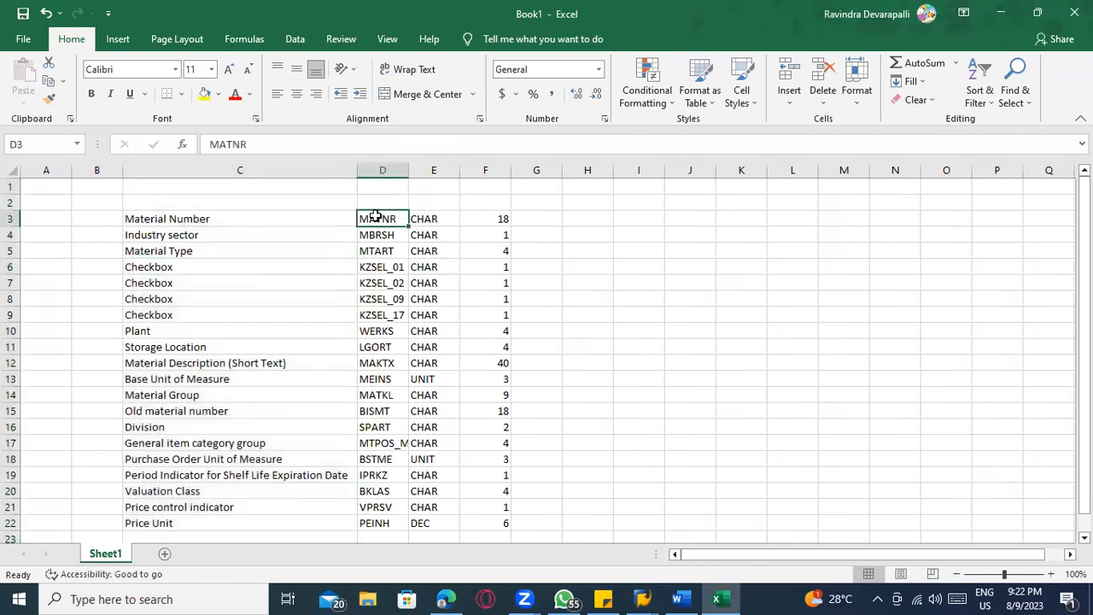
{"action": "left_click", "coordinate": [431, 219]}
{"action": "left_click", "coordinate": [479, 220]}
{"action": "left_click", "coordinate": [427, 220]}
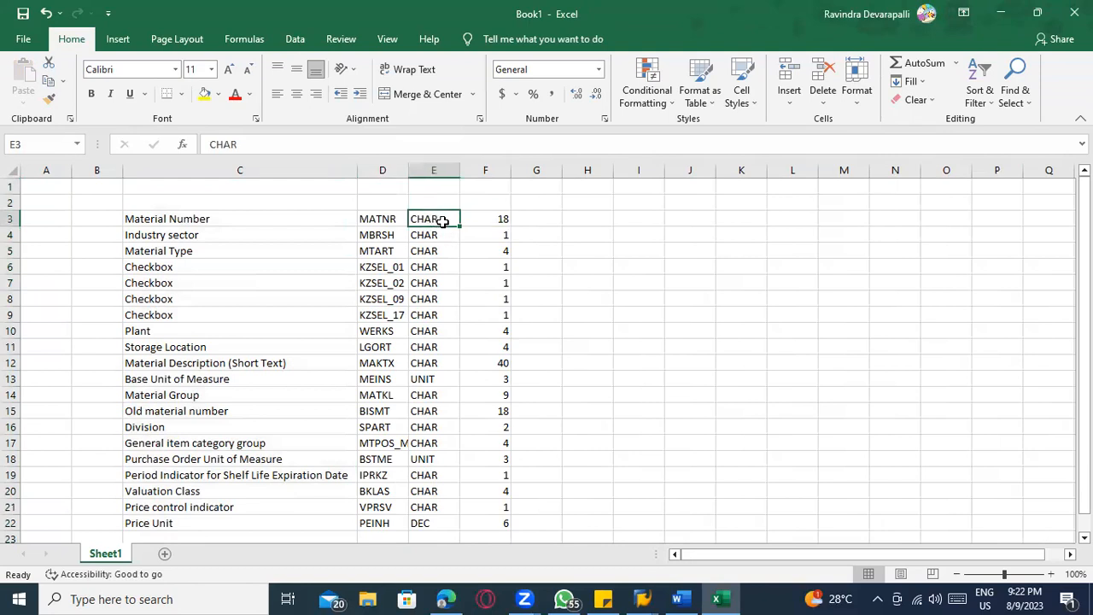
{"action": "double_click", "coordinate": [443, 222]}
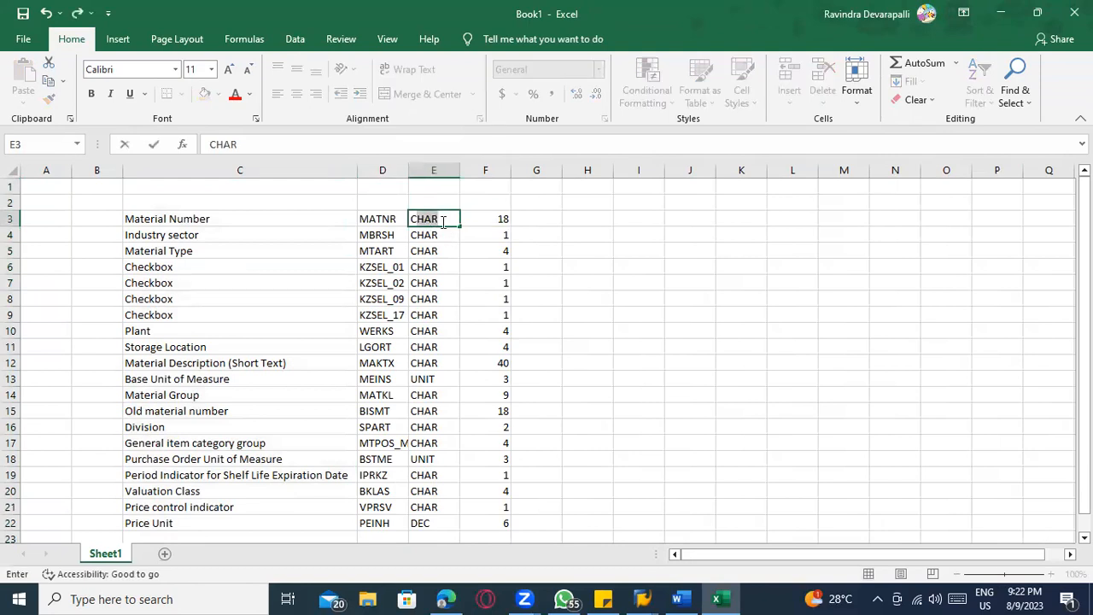
{"action": "type", "text": "C"}
{"action": "key", "text": "ctrl+Return"}
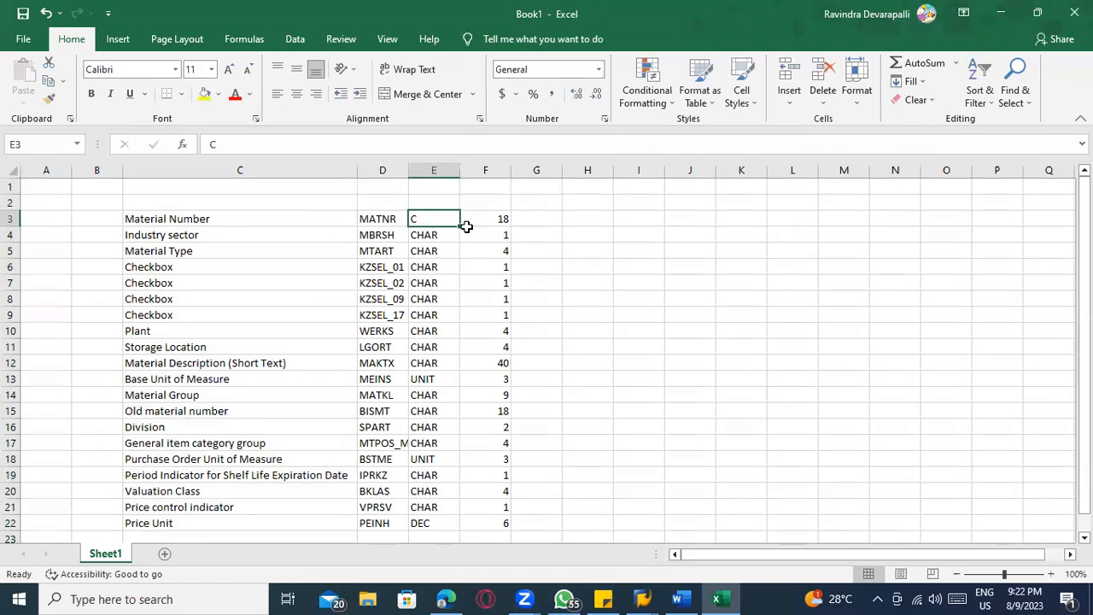
{"action": "double_click", "coordinate": [462, 227]}
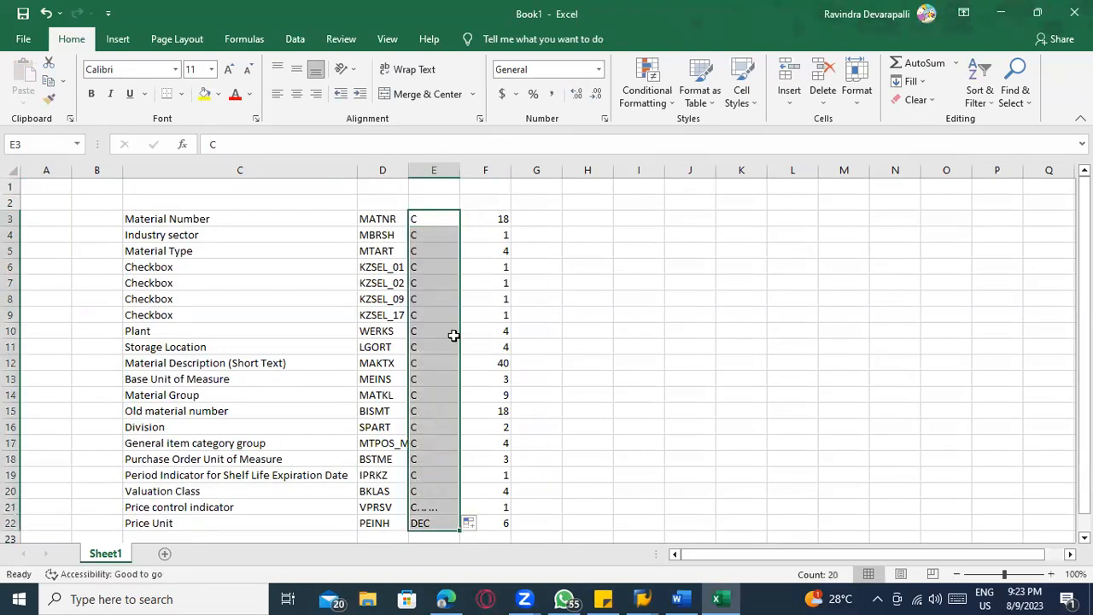
Apply all borders to D3:F22 and fit the widths of columns E and F to their contents
{"action": "left_click_drag", "start_coordinate": [385, 218], "coordinate": [483, 523]}
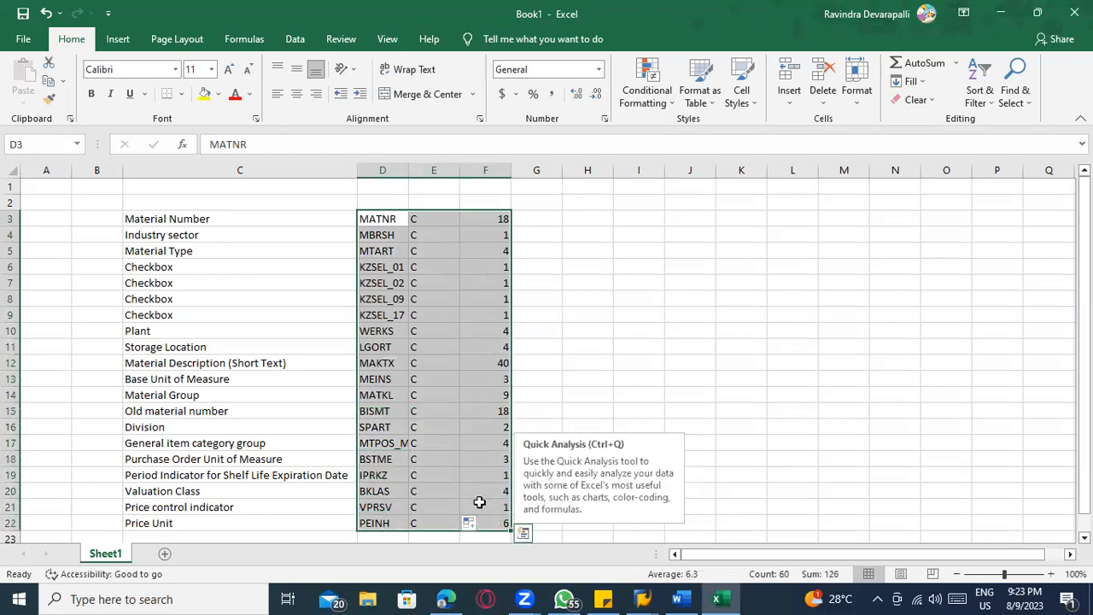
{"action": "left_click", "coordinate": [182, 94]}
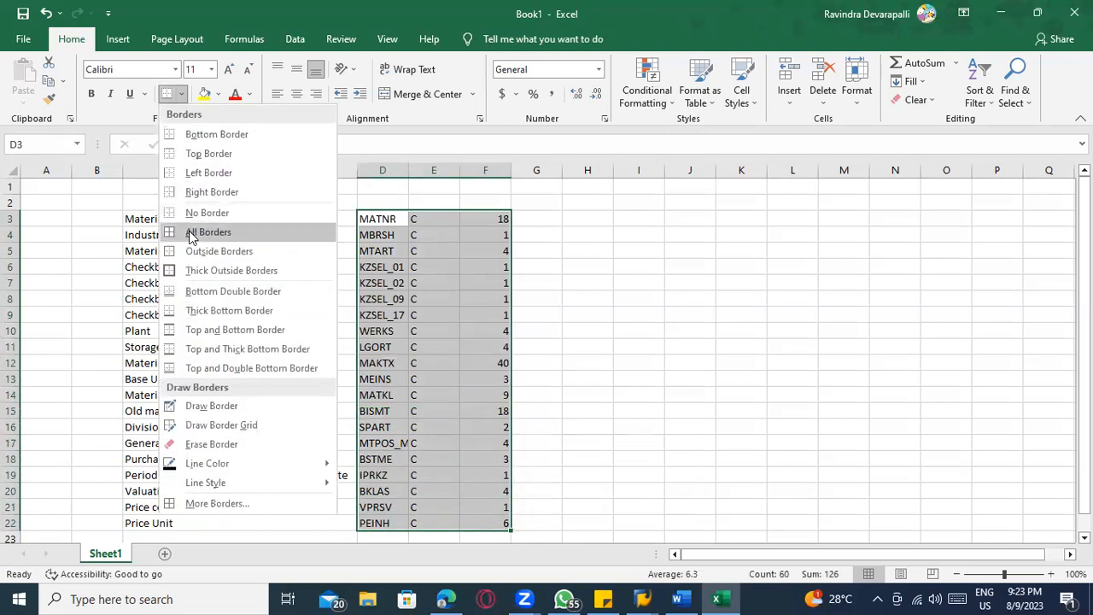
{"action": "left_click", "coordinate": [198, 231]}
{"action": "double_click", "coordinate": [460, 170]}
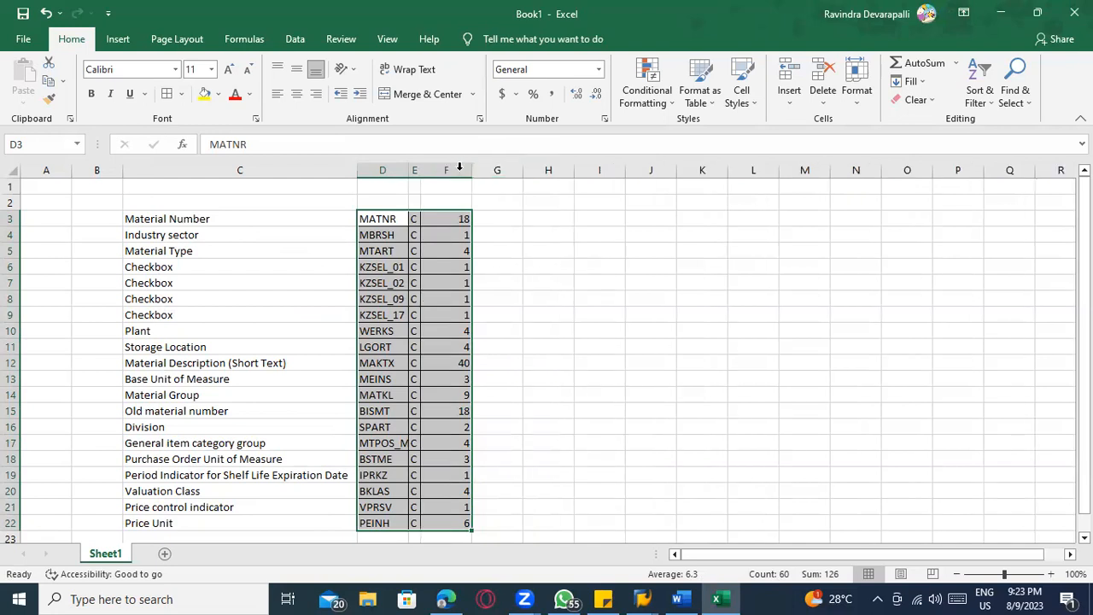
{"action": "double_click", "coordinate": [472, 170]}
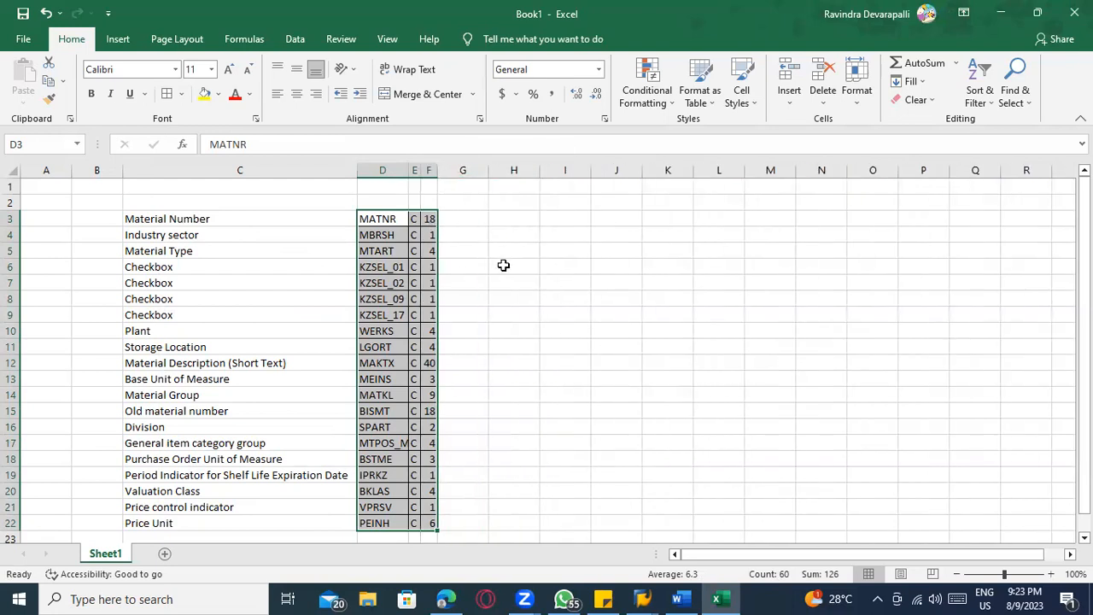
{"action": "left_click", "coordinate": [504, 266]}
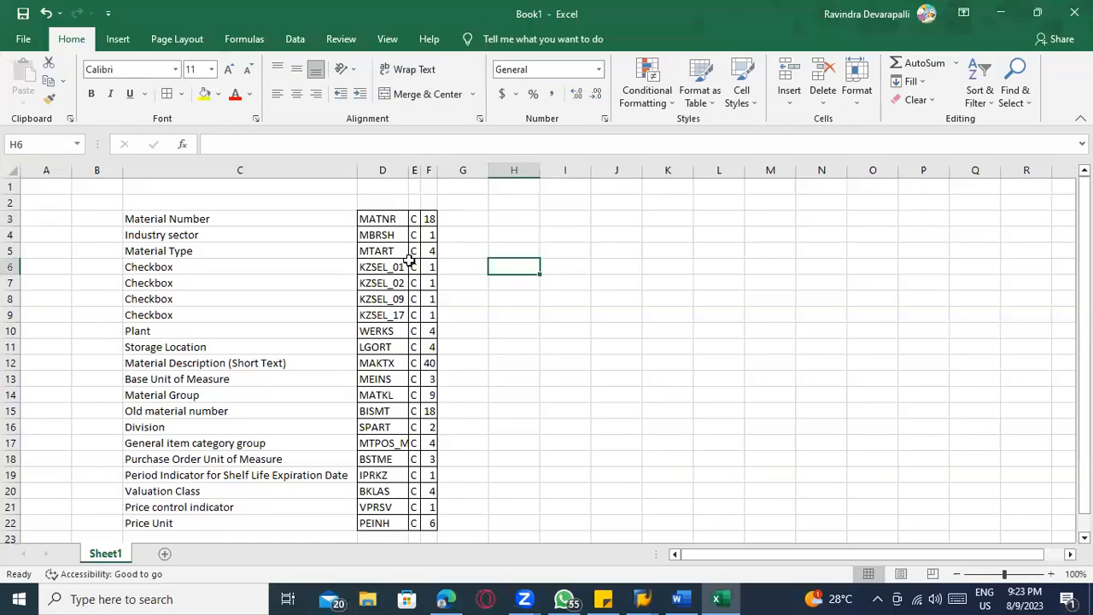
{"action": "left_click", "coordinate": [390, 220]}
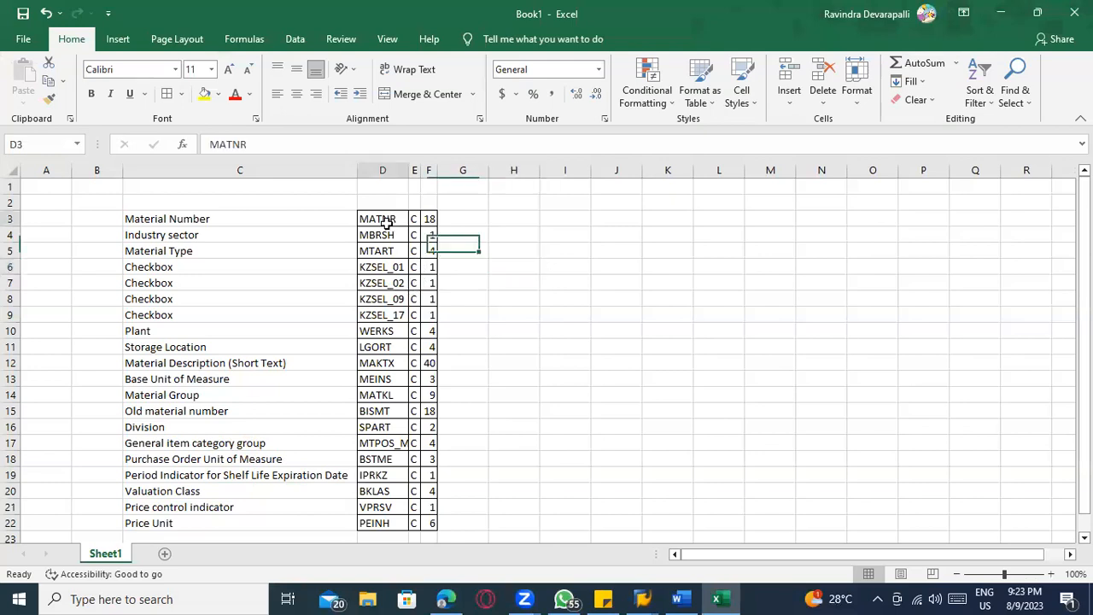
{"action": "left_click", "coordinate": [414, 219]}
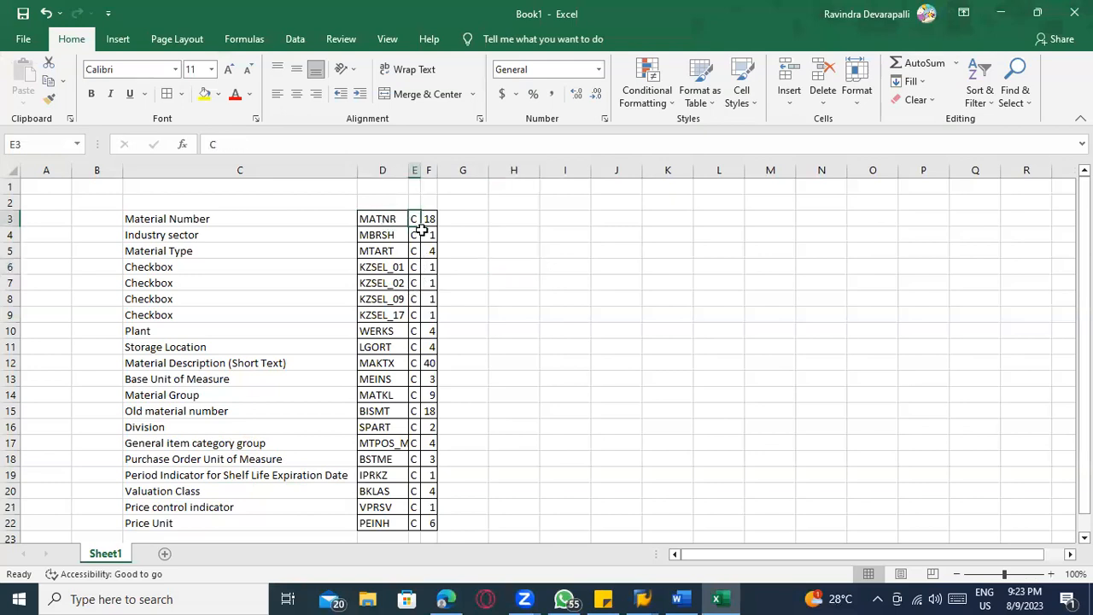
{"action": "left_click", "coordinate": [430, 219]}
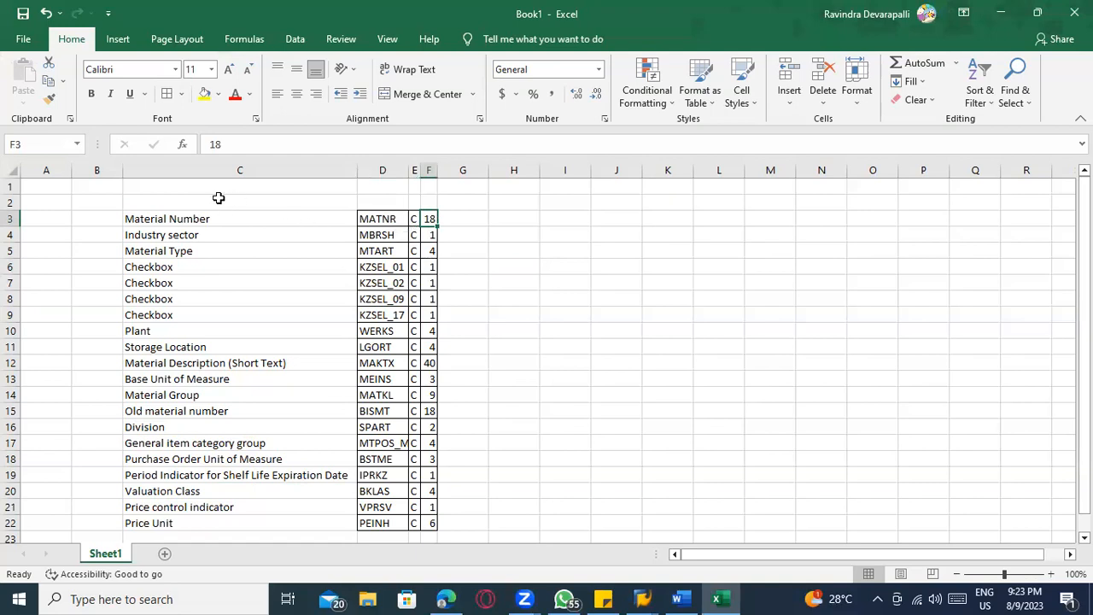
{"action": "left_click_drag", "start_coordinate": [382, 213], "coordinate": [441, 443]}
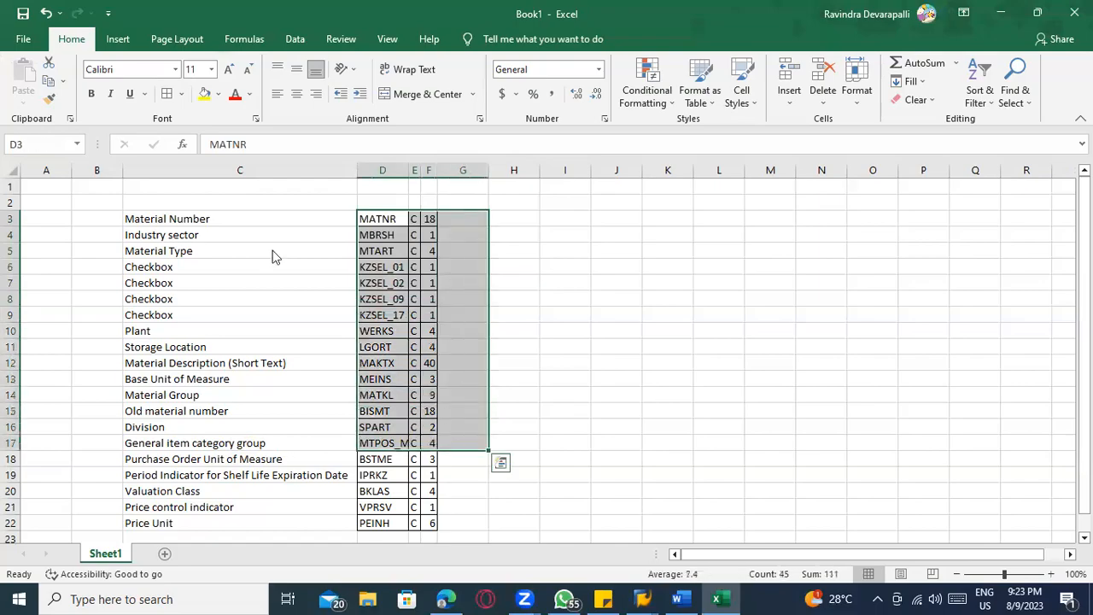
Switch to SAP, return to the process step list, and open Maintain Source Structures for editing
{"action": "key", "text": "alt+Tab"}
{"action": "left_click", "coordinate": [213, 42]}
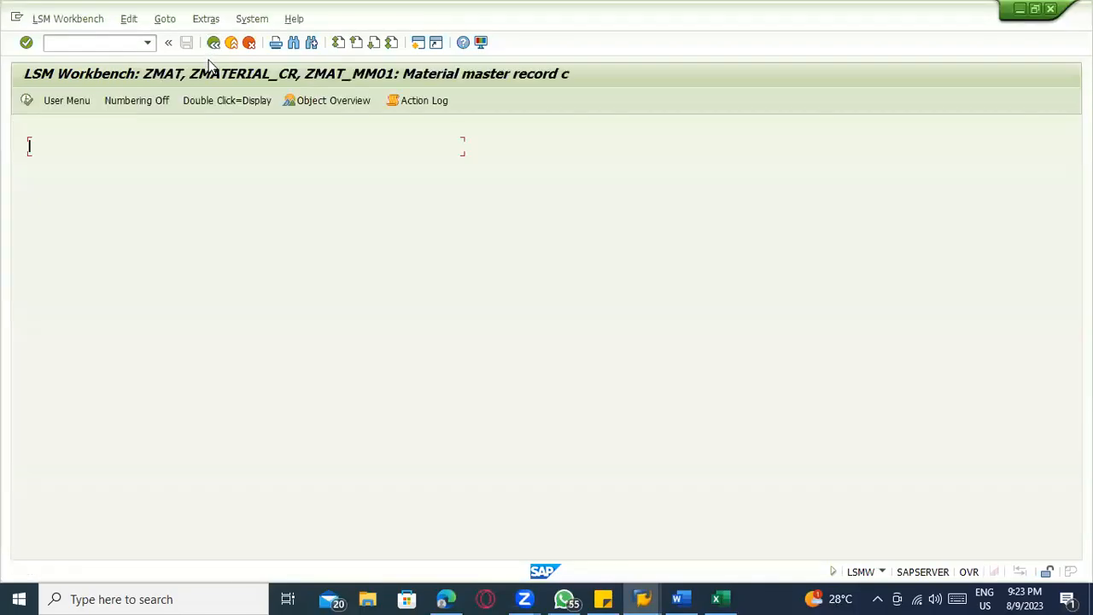
{"action": "left_click", "coordinate": [27, 100]}
{"action": "left_click", "coordinate": [27, 101]}
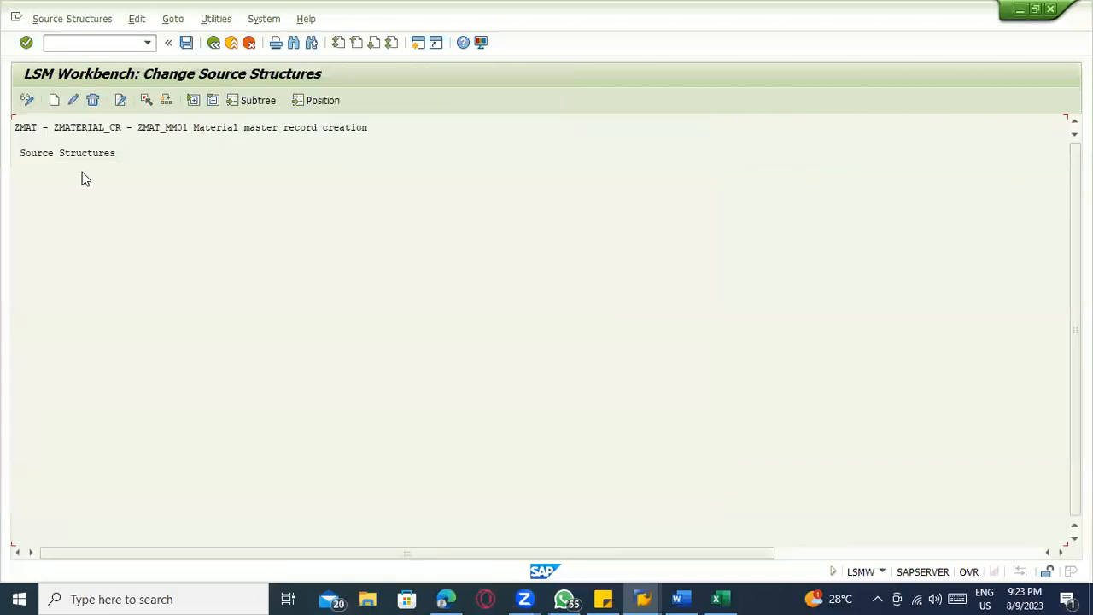
Create source structure ZMAT_SR with the description "Source structure"
{"action": "left_click", "coordinate": [54, 99]}
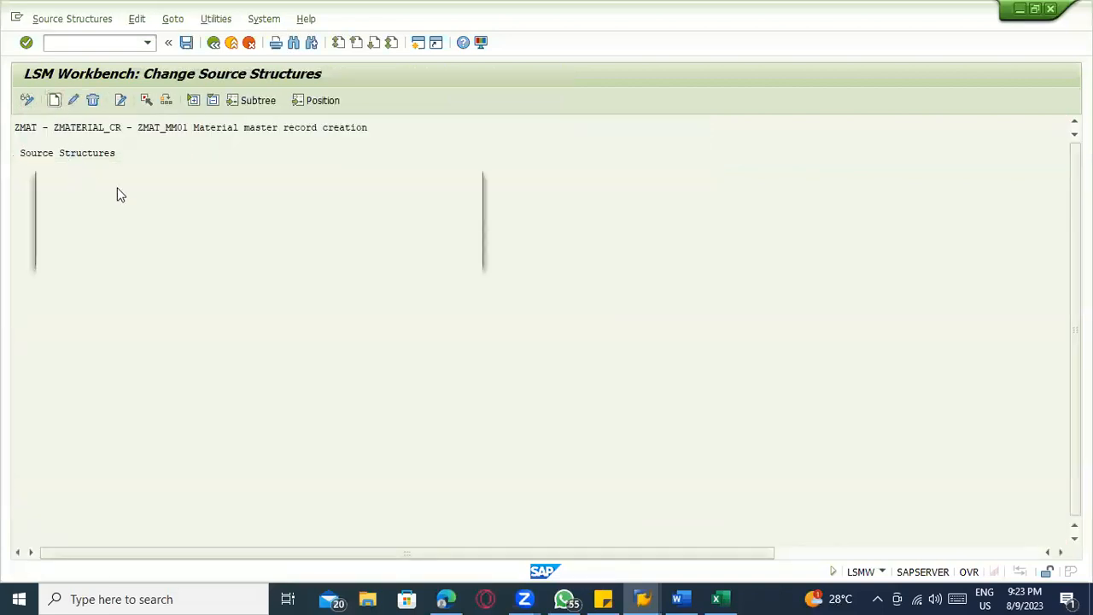
{"action": "type", "text": "ZMA"}
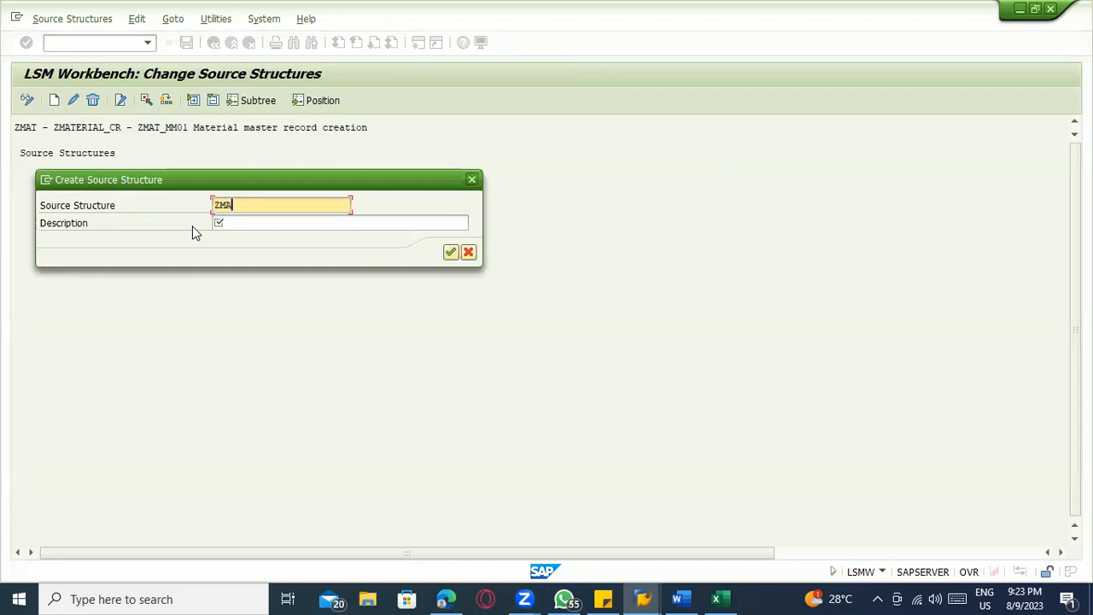
{"action": "type", "text": "T_ST"}
{"action": "key", "text": "BackSpace"}
{"action": "type", "text": "R"}
{"action": "key", "text": "BackSpace"}
{"action": "type", "text": "R"}
{"action": "key", "text": "Tab"}
{"action": "type", "text": "Source strucut"}
{"action": "key", "text": "BackSpace"}
{"action": "key", "text": "BackSpace"}
{"action": "type", "text": "ture"}
{"action": "key", "text": "Return"}
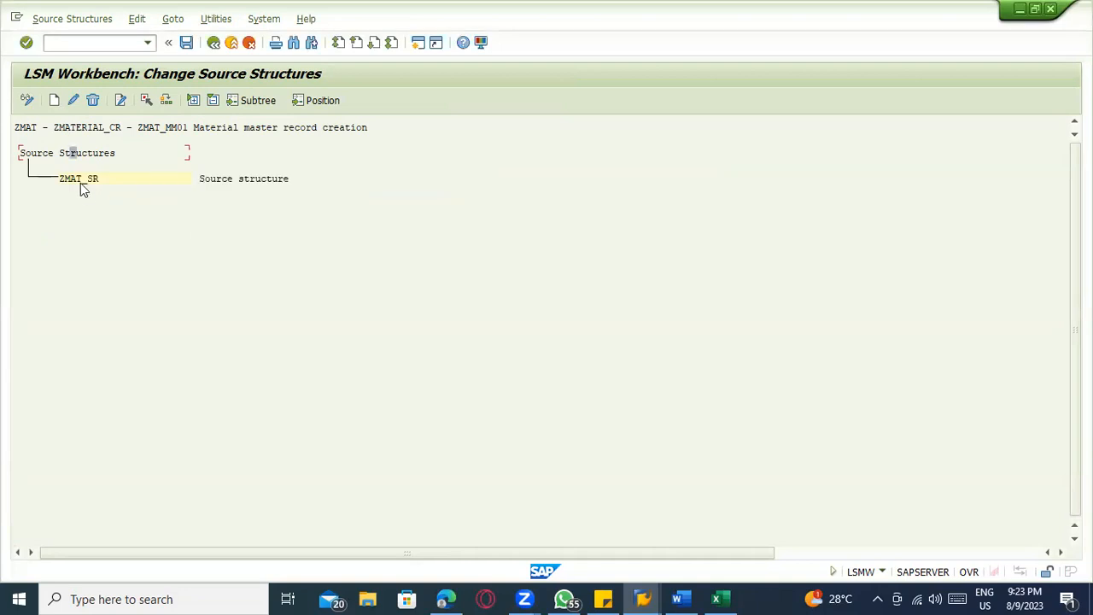
Save the source structures of object ZMAT_MM01
{"action": "left_click", "coordinate": [60, 19]}
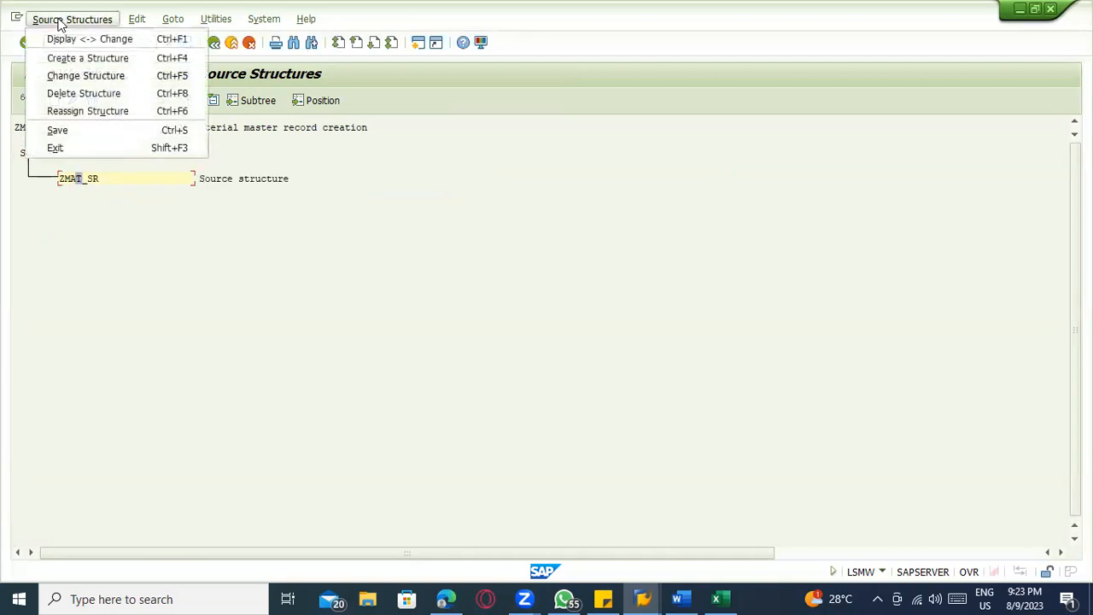
{"action": "mouse_move", "coordinate": [133, 25]}
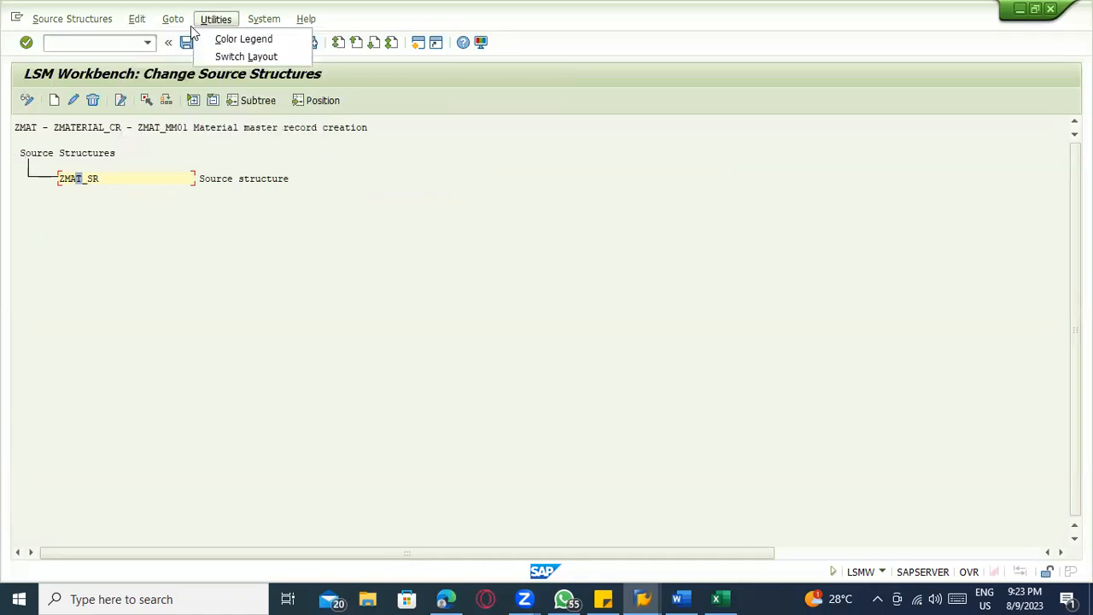
{"action": "left_click", "coordinate": [178, 139]}
{"action": "left_click", "coordinate": [186, 44]}
Check the name and description of source structure ZMAT_SR and return to the process step list
{"action": "double_click", "coordinate": [77, 178]}
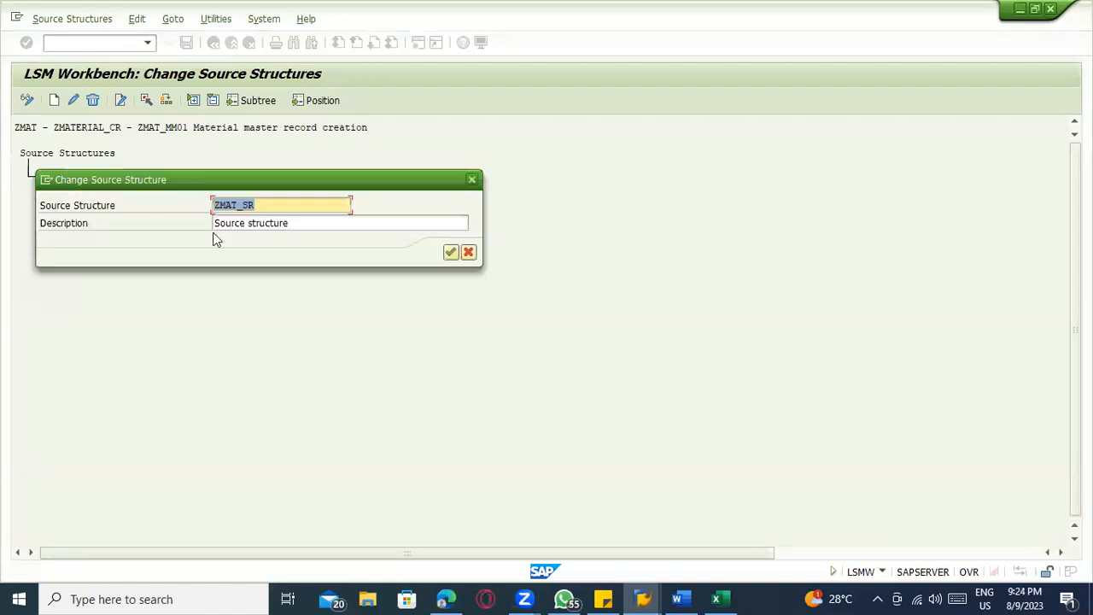
{"action": "left_click", "coordinate": [451, 252]}
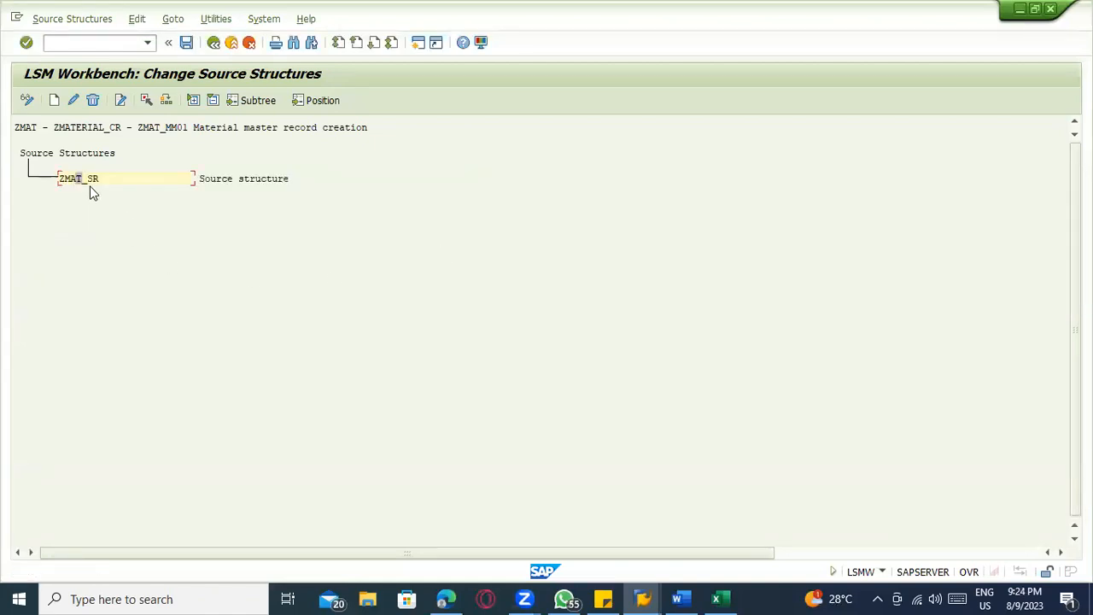
{"action": "left_click", "coordinate": [64, 20]}
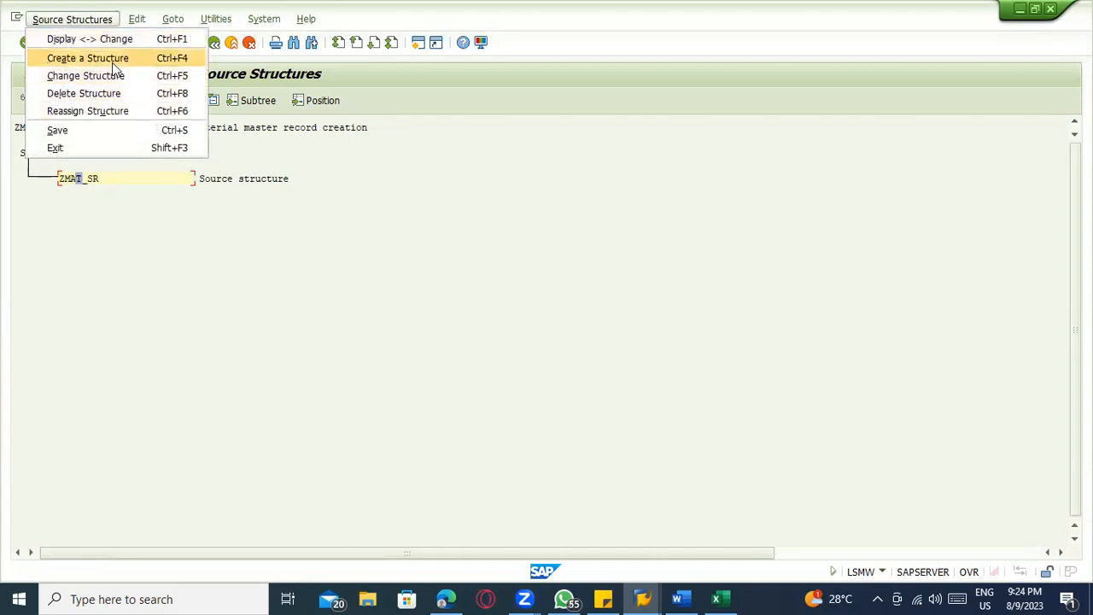
{"action": "mouse_move", "coordinate": [151, 25]}
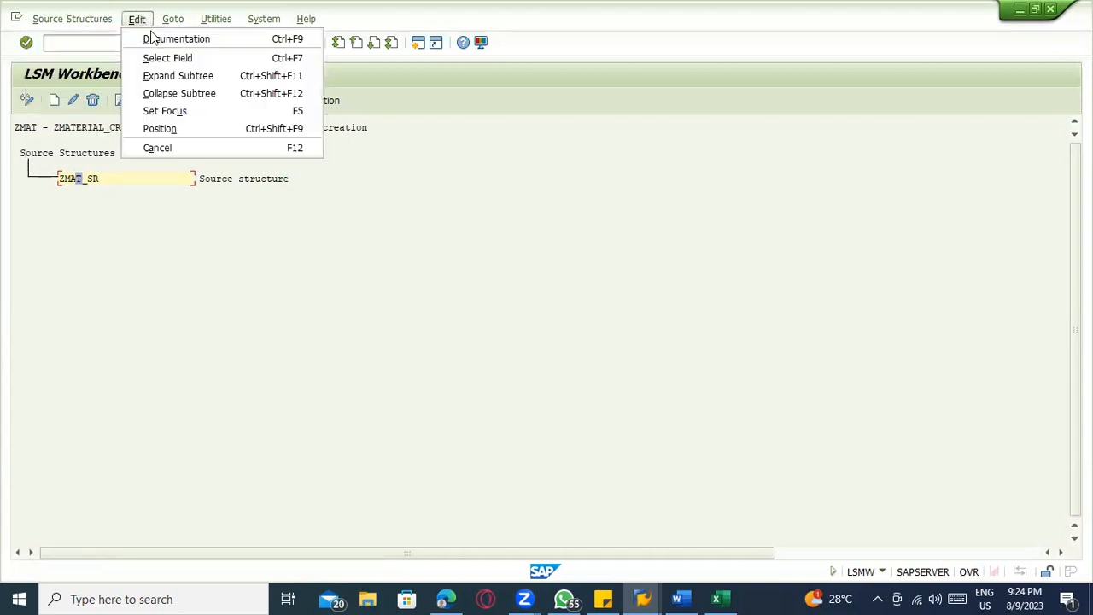
{"action": "left_click", "coordinate": [415, 217]}
{"action": "left_click", "coordinate": [214, 43]}
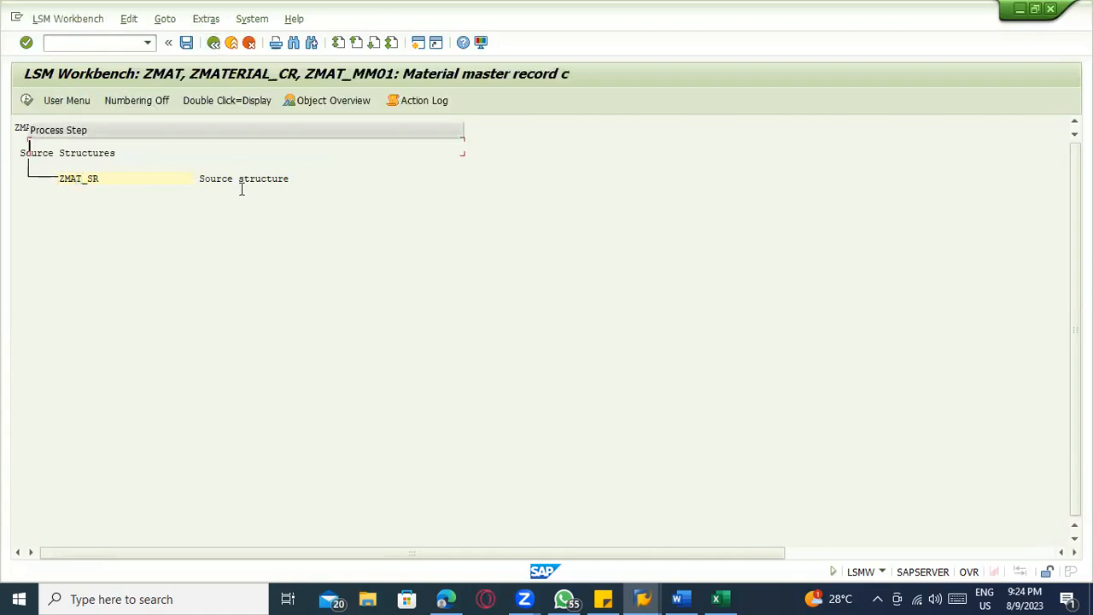
Open Maintain Source Fields for editing and bring up table maintenance for source structure ZMAT_SR
{"action": "left_click", "coordinate": [28, 101]}
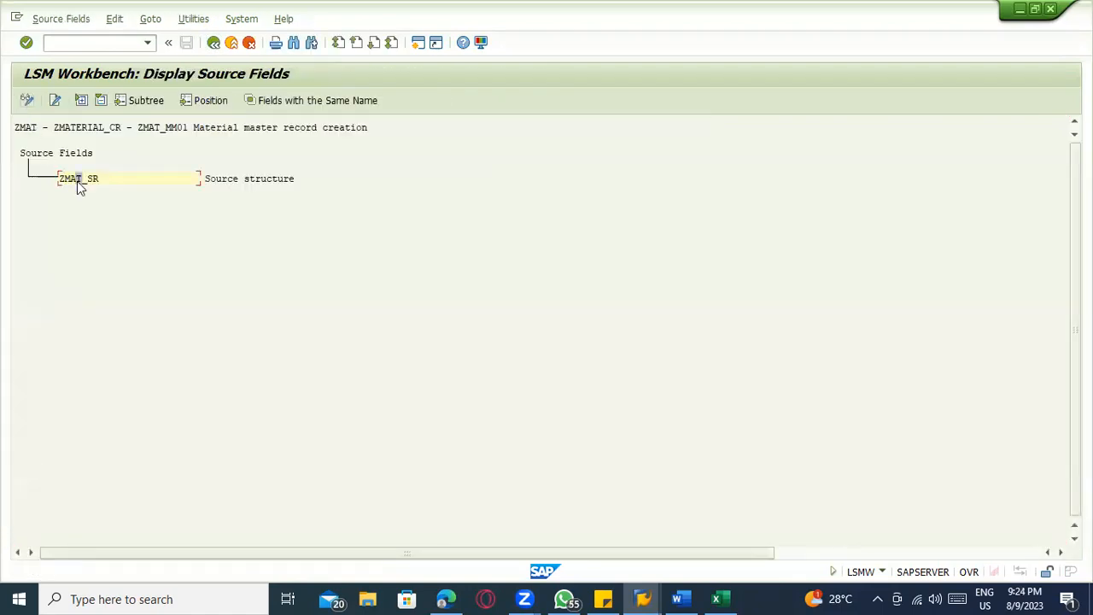
{"action": "left_click", "coordinate": [26, 101]}
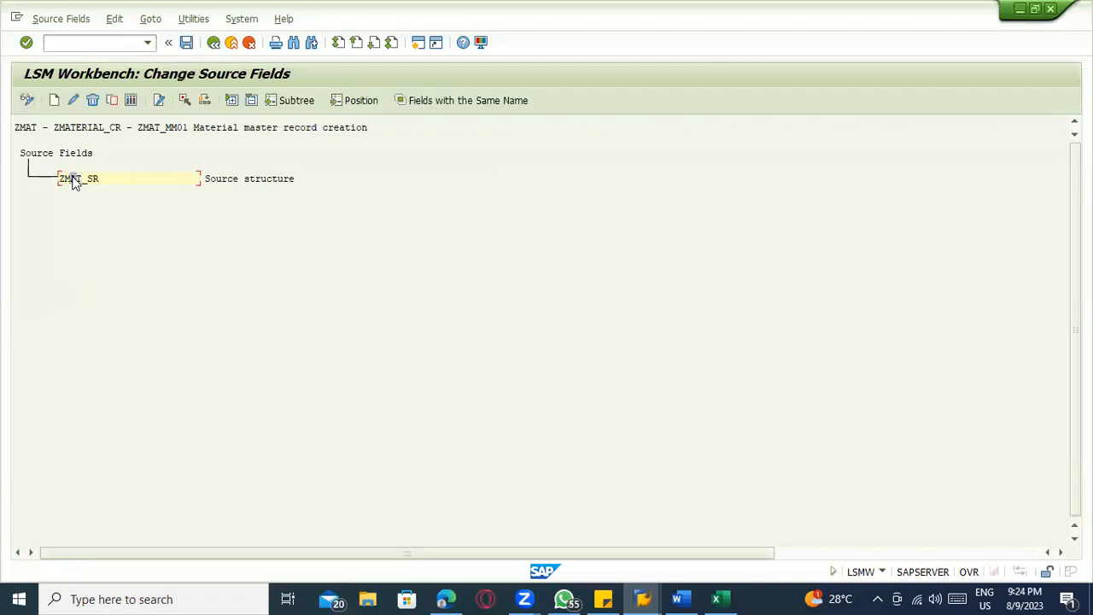
{"action": "left_click", "coordinate": [132, 101]}
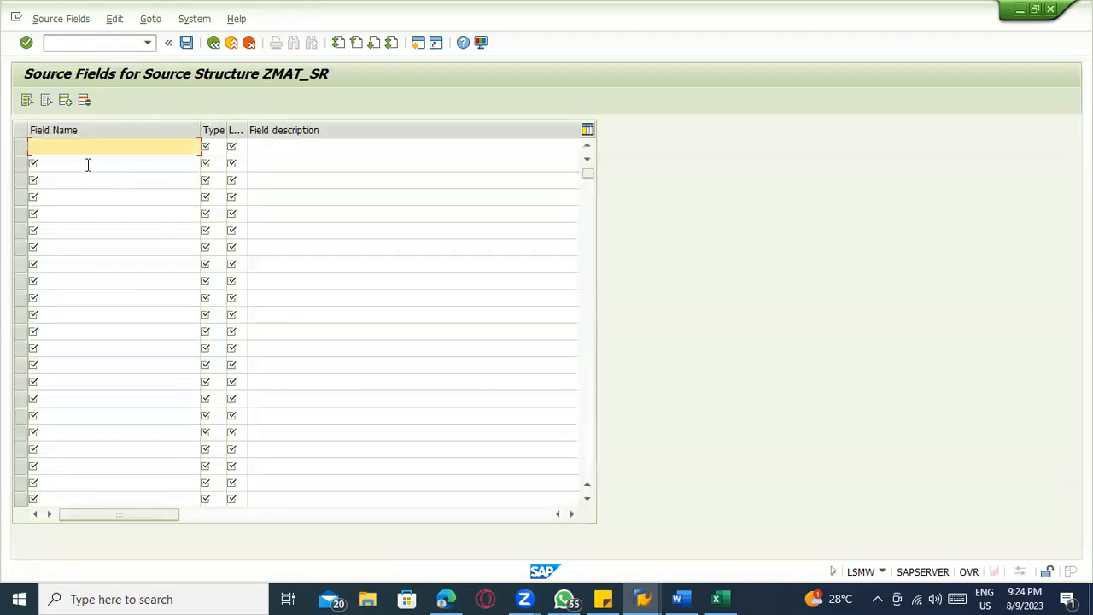
Copy the field names, types and lengths MATNR to PEINH (D3:F22) from Excel into the ZMAT_SR source field table in SAP
{"action": "left_click", "coordinate": [720, 598]}
{"action": "left_click_drag", "start_coordinate": [391, 220], "coordinate": [424, 524]}
{"action": "key", "text": "ctrl+c"}
{"action": "left_click", "coordinate": [424, 525]}
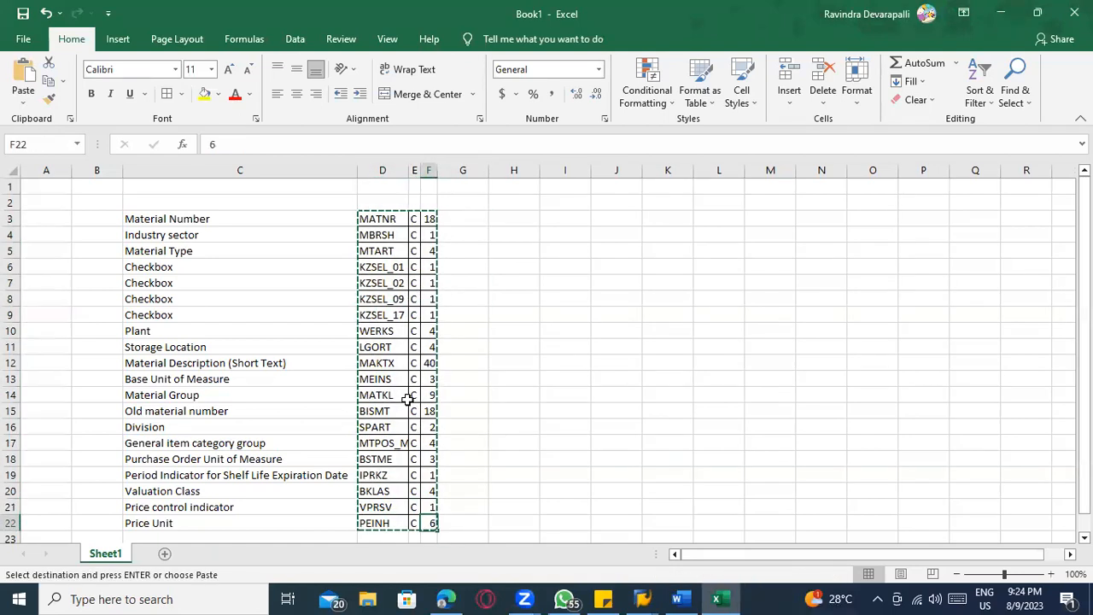
{"action": "key", "text": "alt+Tab"}
{"action": "left_click", "coordinate": [108, 146]}
{"action": "key", "text": "ctrl+v"}
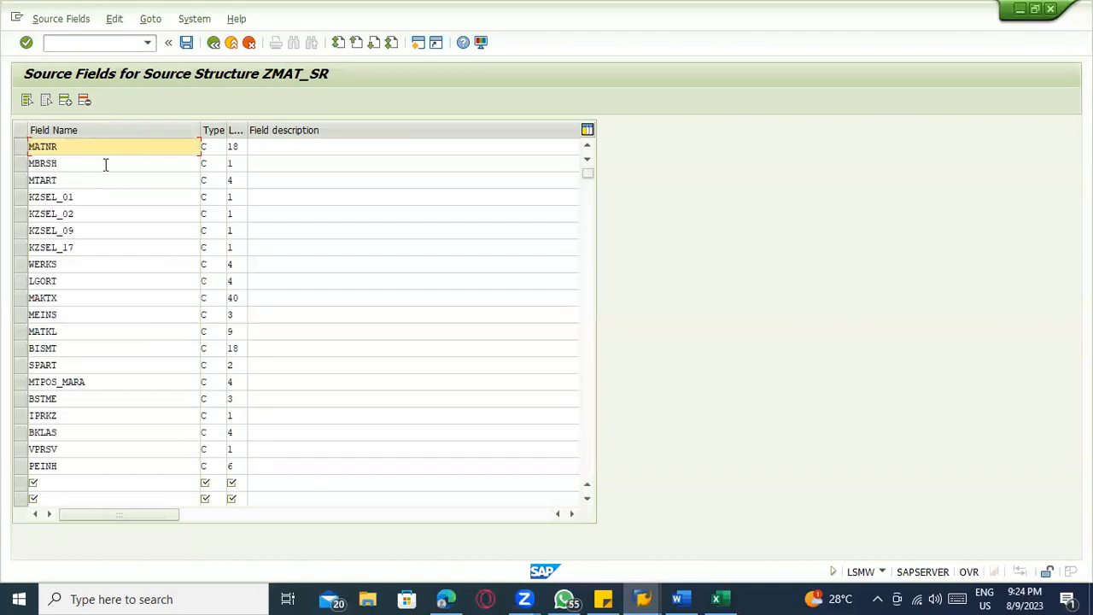
Check the field names against the Excel list, validate the source fields in SAP to fill their descriptions, and review these
{"action": "key", "text": "alt+Tab"}
{"action": "left_click_drag", "start_coordinate": [398, 215], "coordinate": [394, 528]}
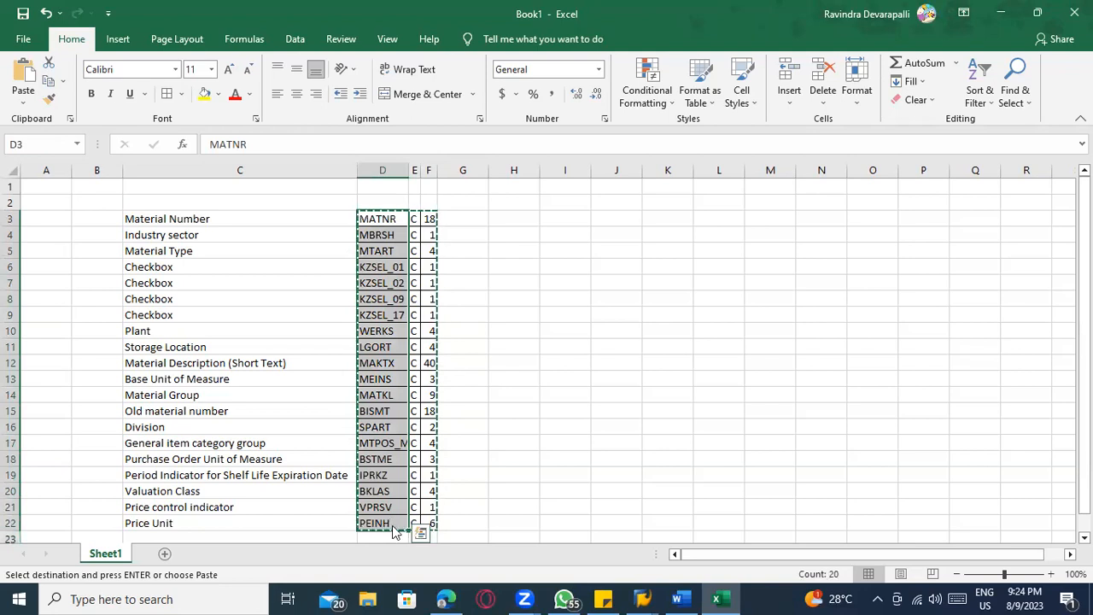
{"action": "key", "text": "alt+Tab"}
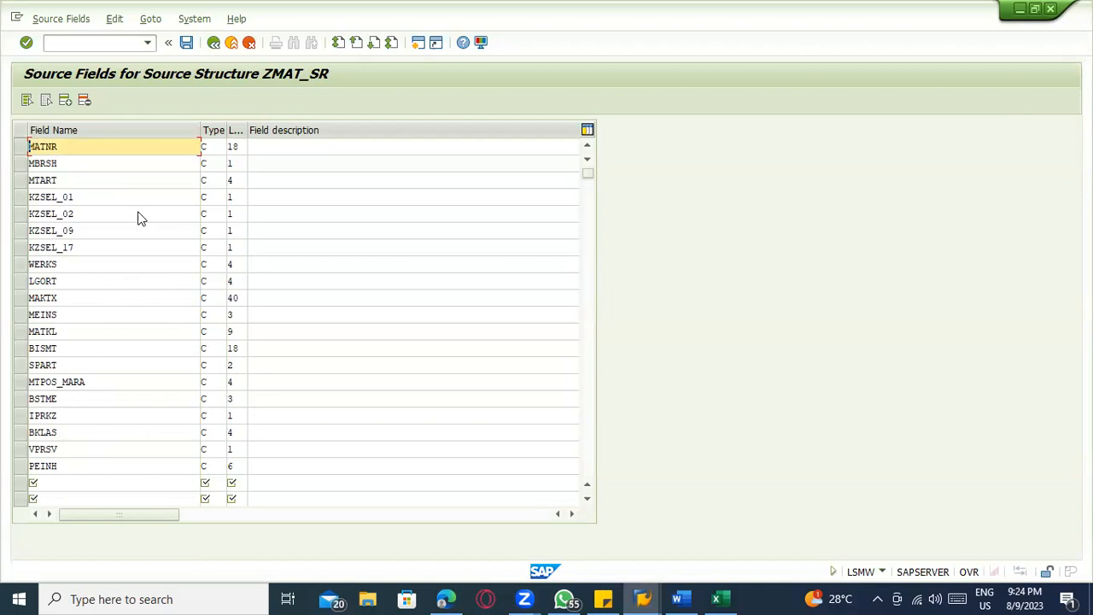
{"action": "key", "text": "ctrl+v"}
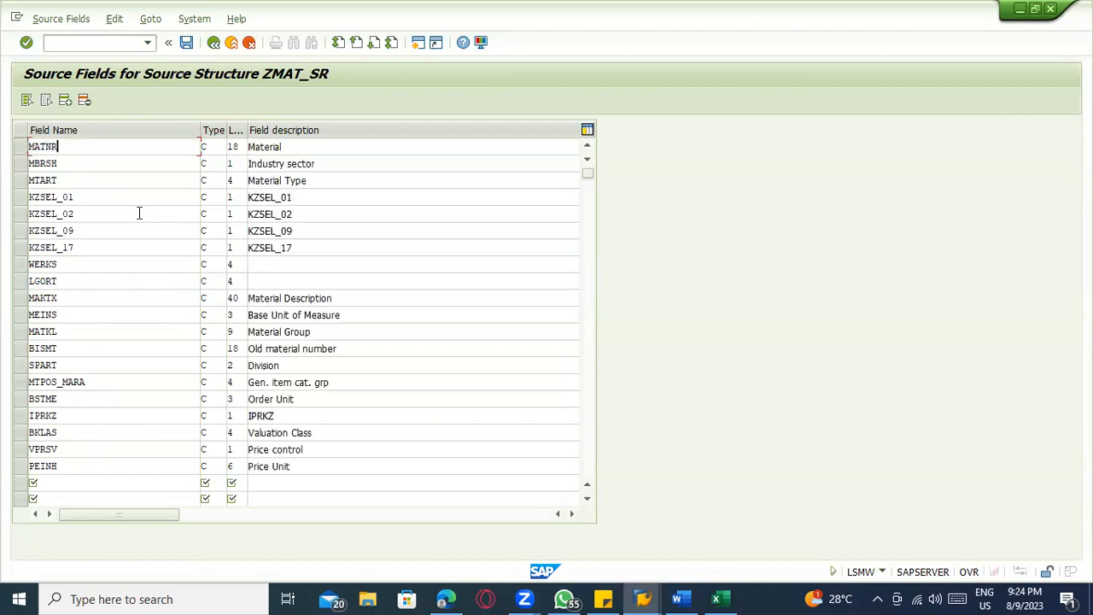
{"action": "left_click", "coordinate": [66, 147]}
{"action": "left_click", "coordinate": [321, 150]}
{"action": "left_click", "coordinate": [325, 178]}
{"action": "left_click", "coordinate": [325, 198]}
{"action": "left_click", "coordinate": [324, 266]}
{"action": "left_click", "coordinate": [332, 349]}
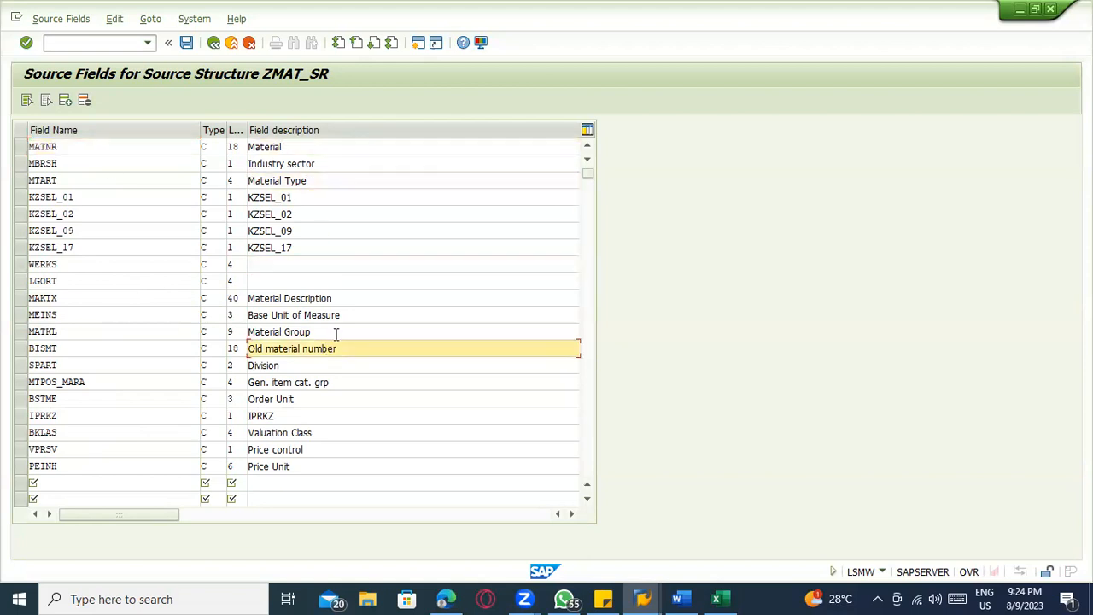
Save the source fields of structure ZMAT_SR and return to the source fields overview
{"action": "left_click", "coordinate": [171, 44]}
{"action": "left_click", "coordinate": [47, 43]}
{"action": "left_click", "coordinate": [184, 43]}
{"action": "left_click", "coordinate": [213, 44]}
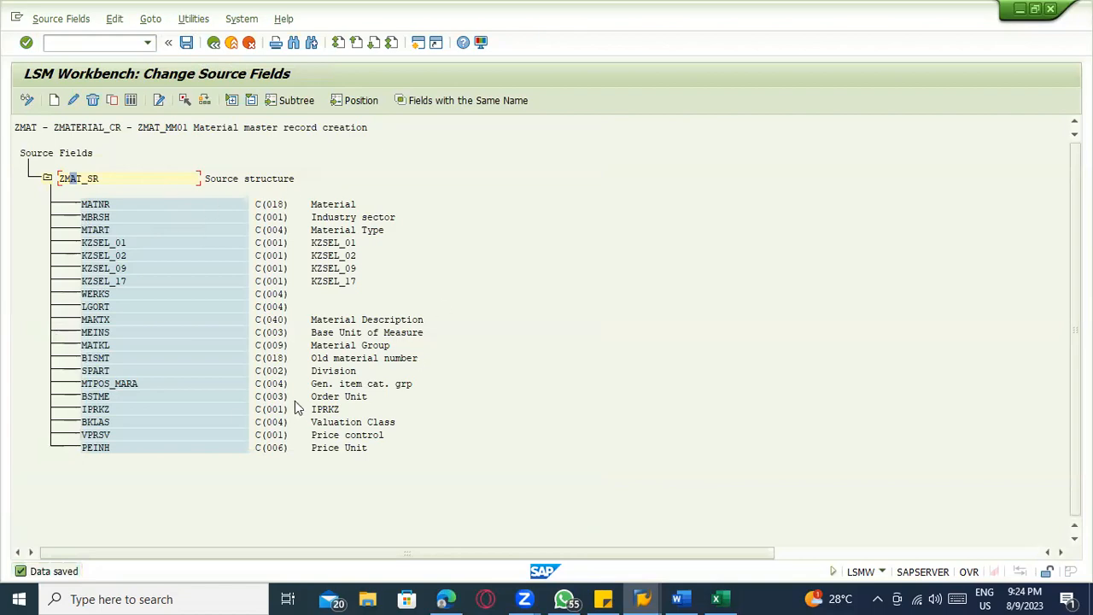
Switch to Excel, copy the field descriptions C3:C22 and paste them transposed into row 1 of a new sheet
{"action": "key", "text": "alt+Tab"}
{"action": "left_click_drag", "start_coordinate": [373, 220], "coordinate": [432, 524]}
{"action": "left_click_drag", "start_coordinate": [160, 221], "coordinate": [188, 523]}
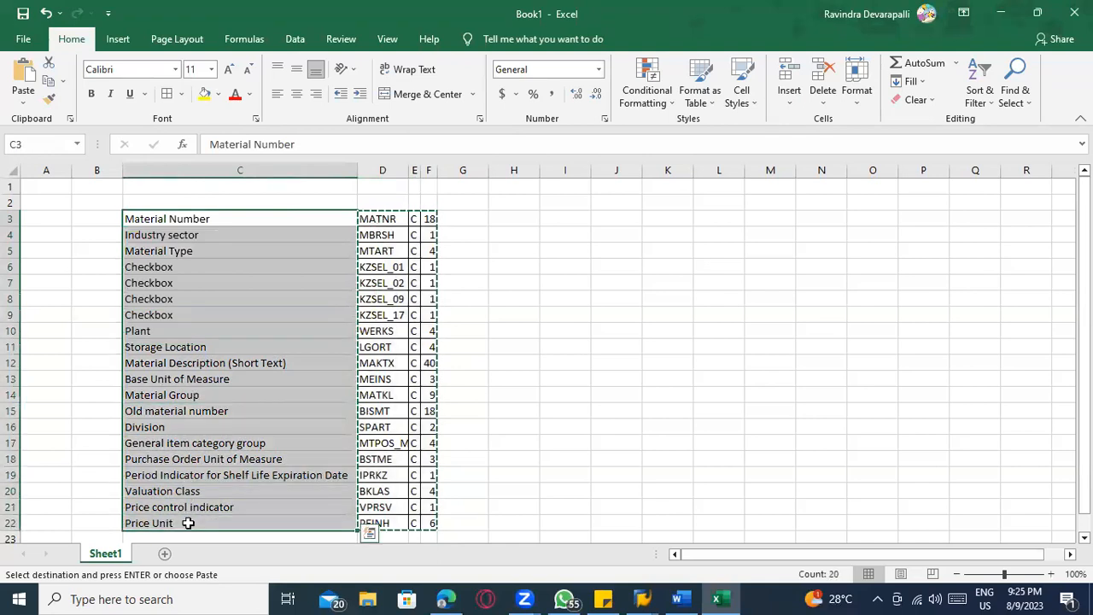
{"action": "key", "text": "ctrl+c"}
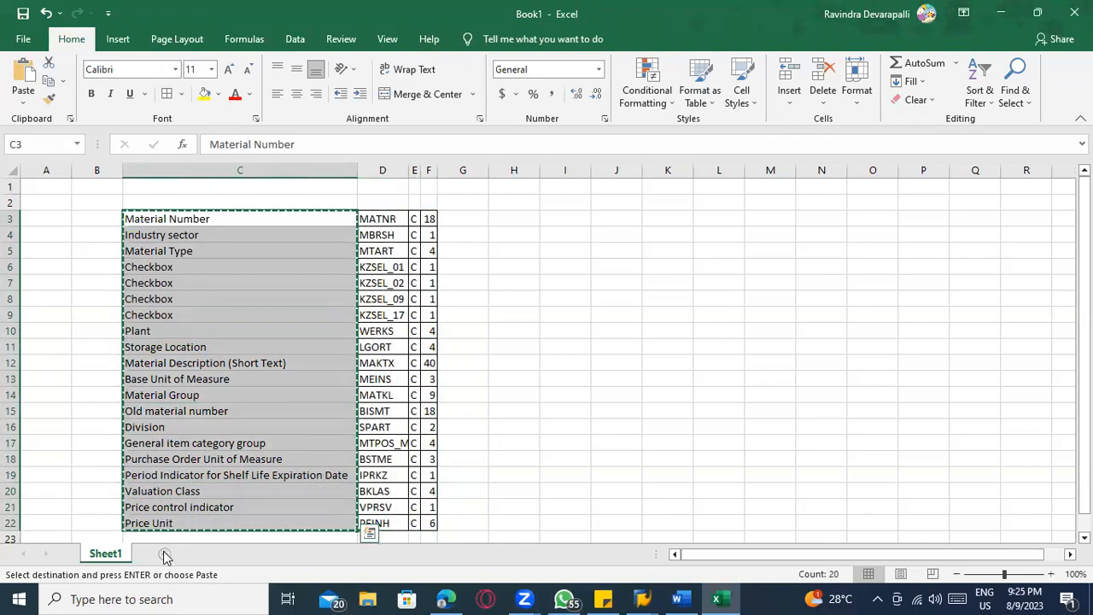
{"action": "left_click", "coordinate": [164, 554]}
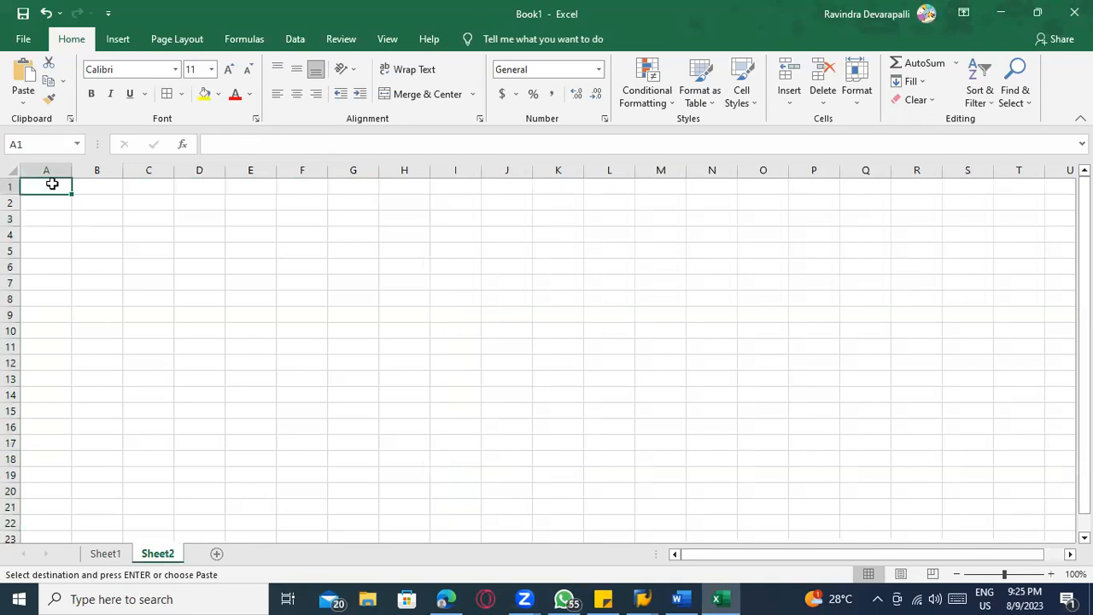
{"action": "right_click", "coordinate": [53, 186]}
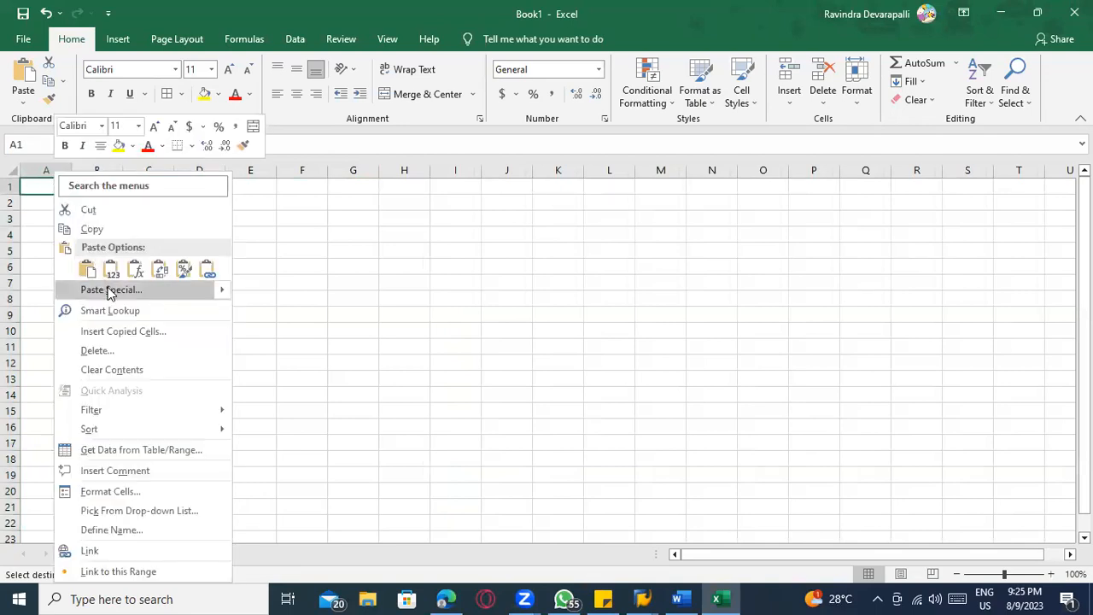
{"action": "mouse_move", "coordinate": [215, 290]}
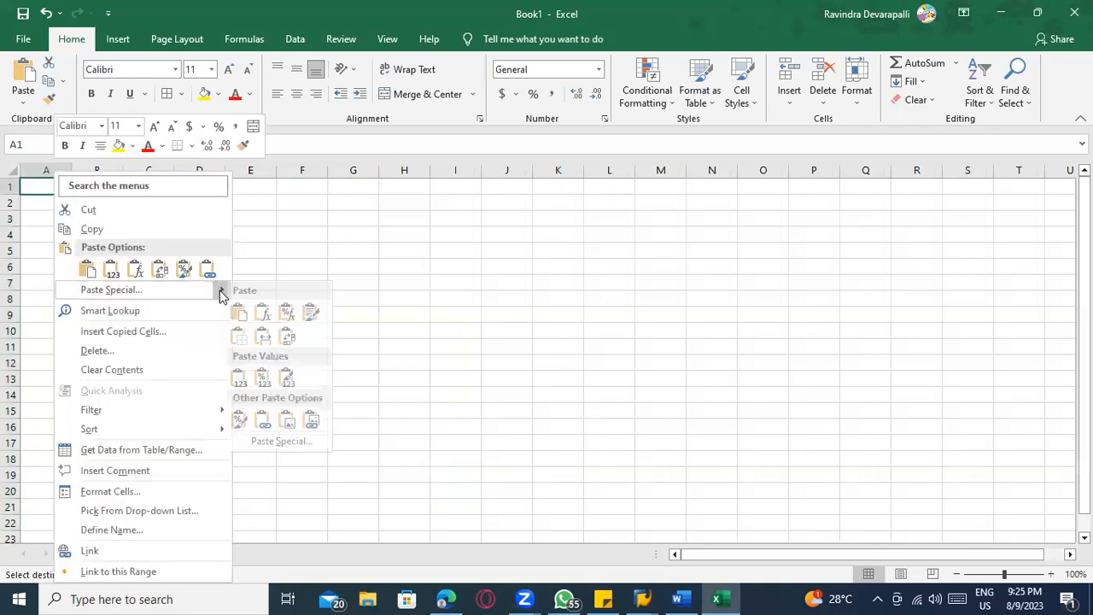
{"action": "left_click", "coordinate": [292, 341]}
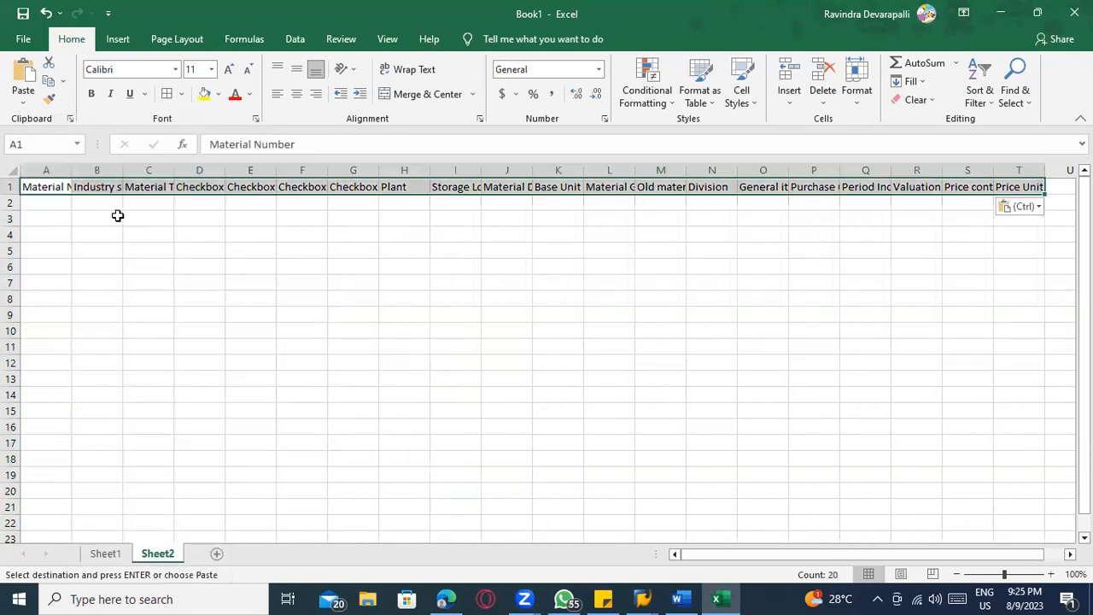
Autofit the width of all columns on Sheet2 to the header texts
{"action": "left_click", "coordinate": [14, 171]}
{"action": "key", "text": "alt+h"}
{"action": "key", "text": "o"}
{"action": "key", "text": "i"}
{"action": "left_click", "coordinate": [100, 250]}
{"action": "left_click", "coordinate": [85, 205]}
Compare the Sheet2 header row with the description column on Sheet1 and clear the copy selection
{"action": "left_click", "coordinate": [111, 555]}
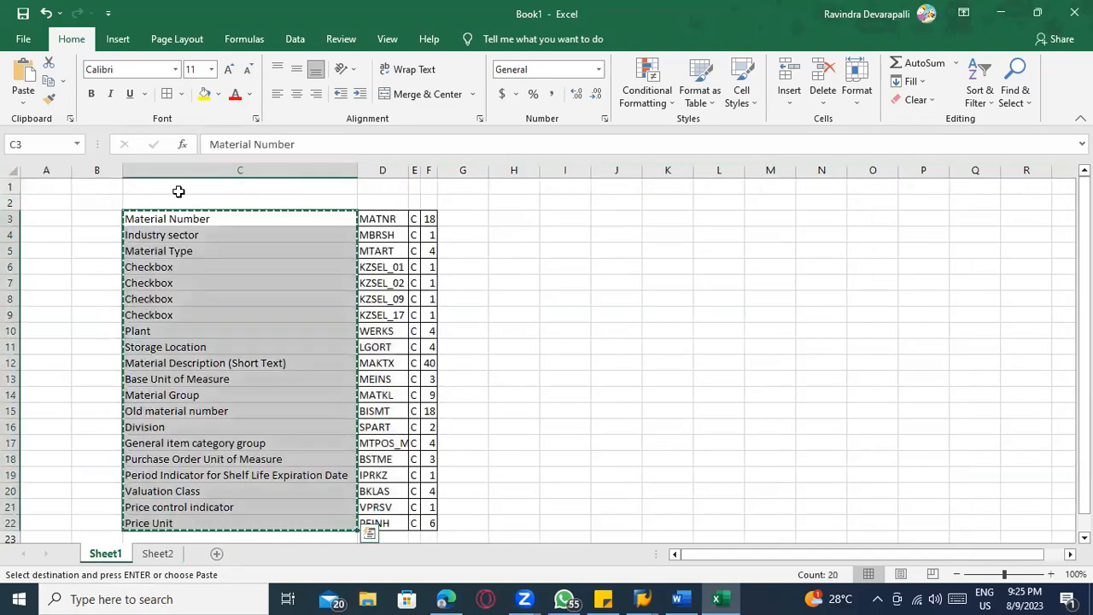
{"action": "left_click", "coordinate": [180, 171]}
{"action": "left_click", "coordinate": [160, 556]}
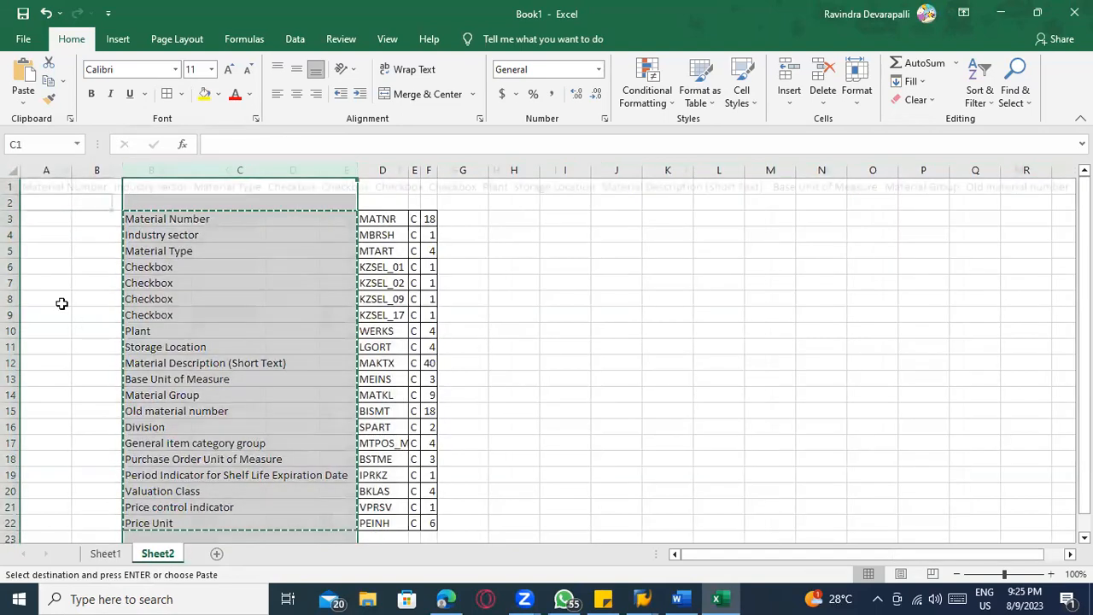
{"action": "left_click", "coordinate": [692, 248]}
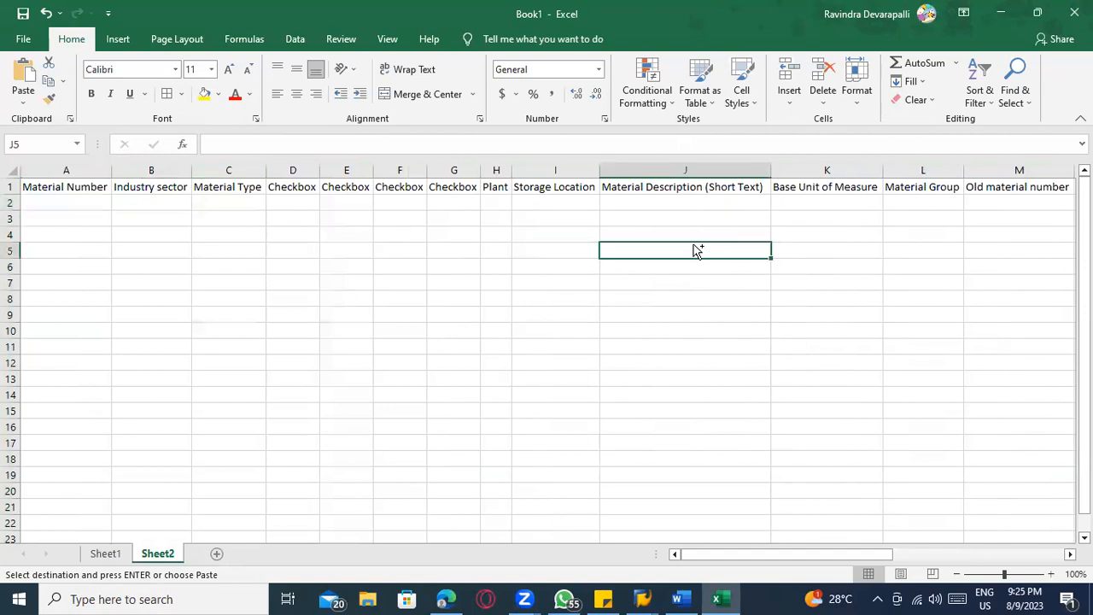
{"action": "key", "text": "ctrl+s"}
{"action": "key", "text": "Escape"}
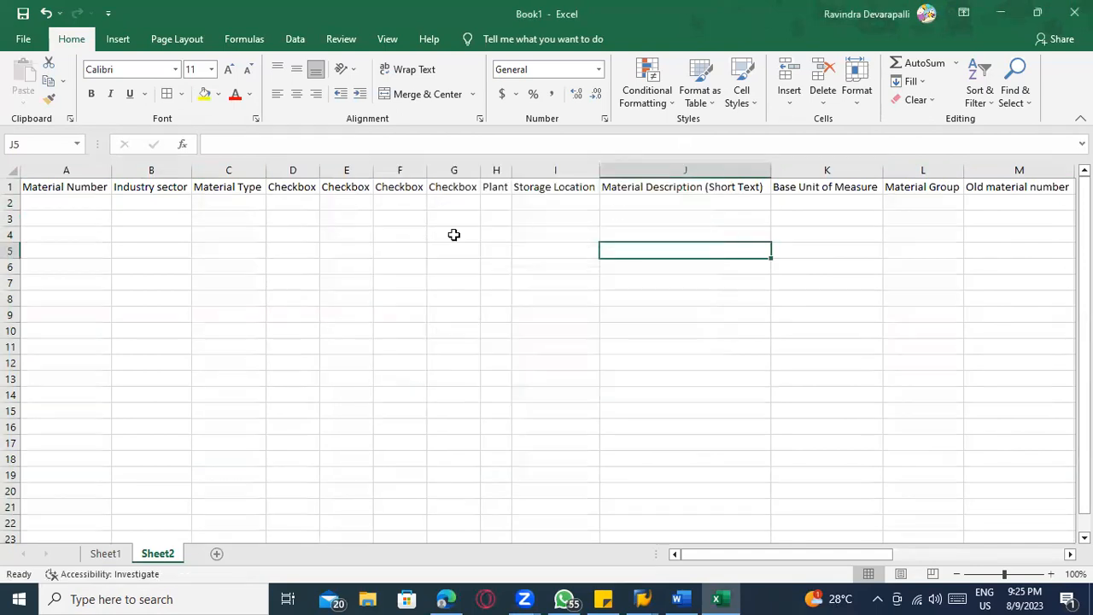
Start saving the workbook as "Material master template" in the local Documents folder
{"action": "left_click", "coordinate": [63, 200]}
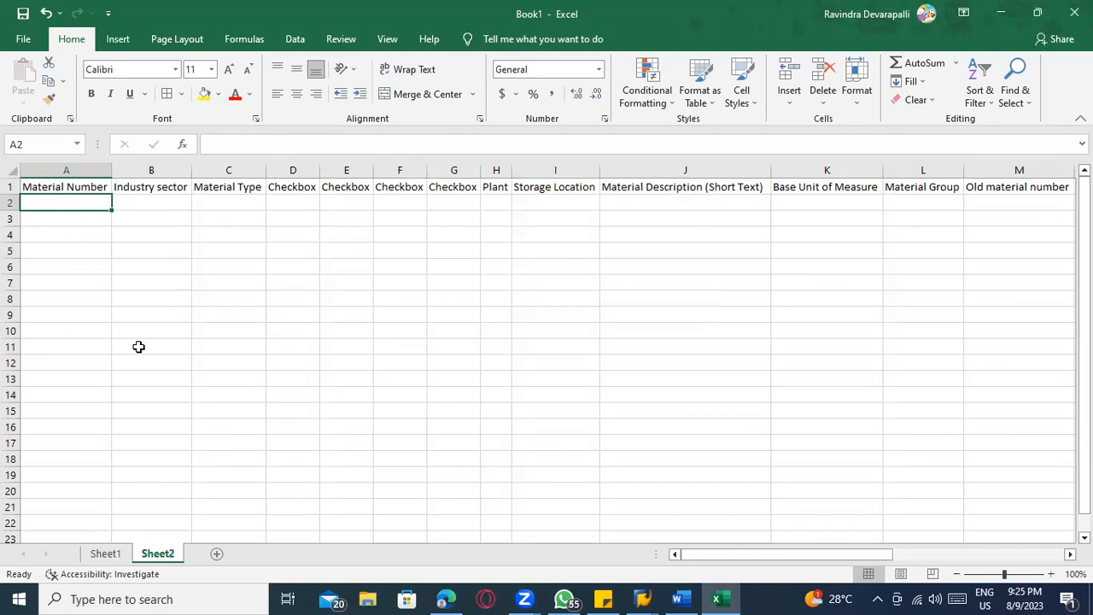
{"action": "key", "text": "ctrl+s"}
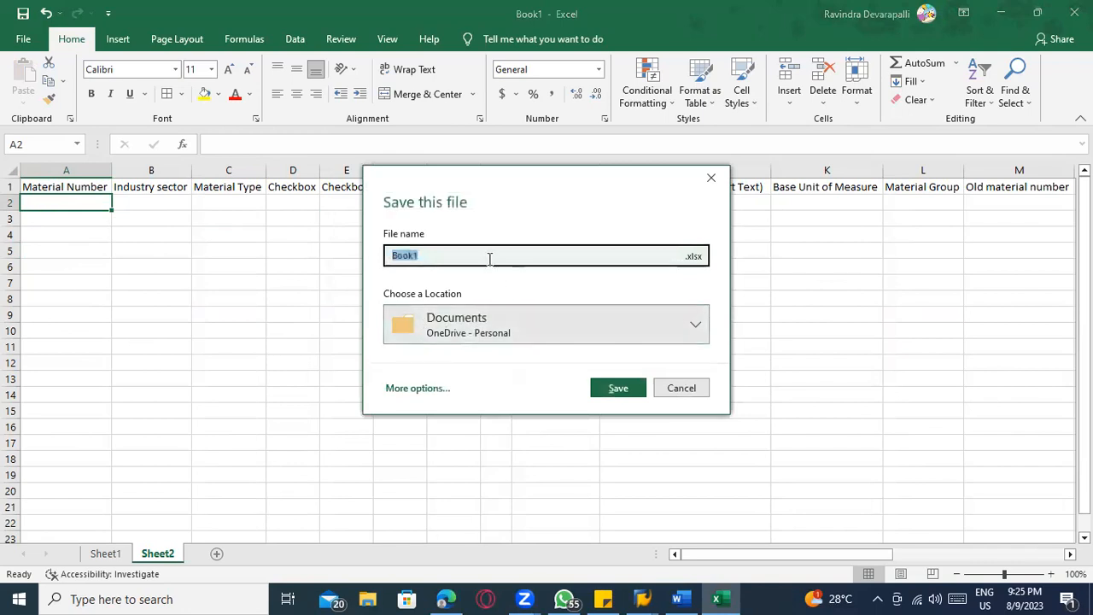
{"action": "left_click", "coordinate": [566, 316]}
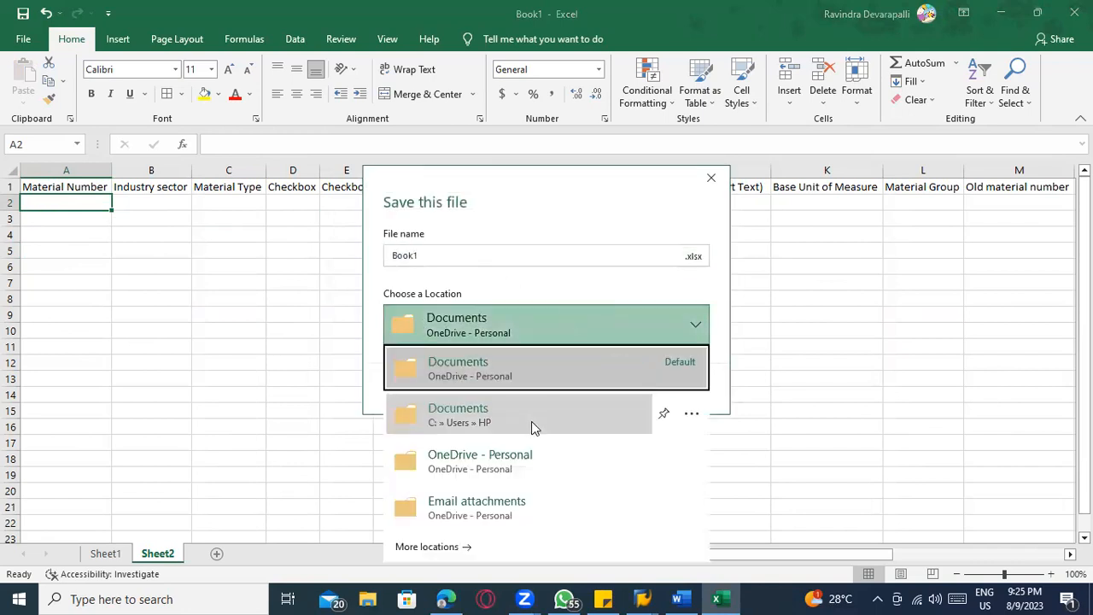
{"action": "left_click", "coordinate": [517, 423]}
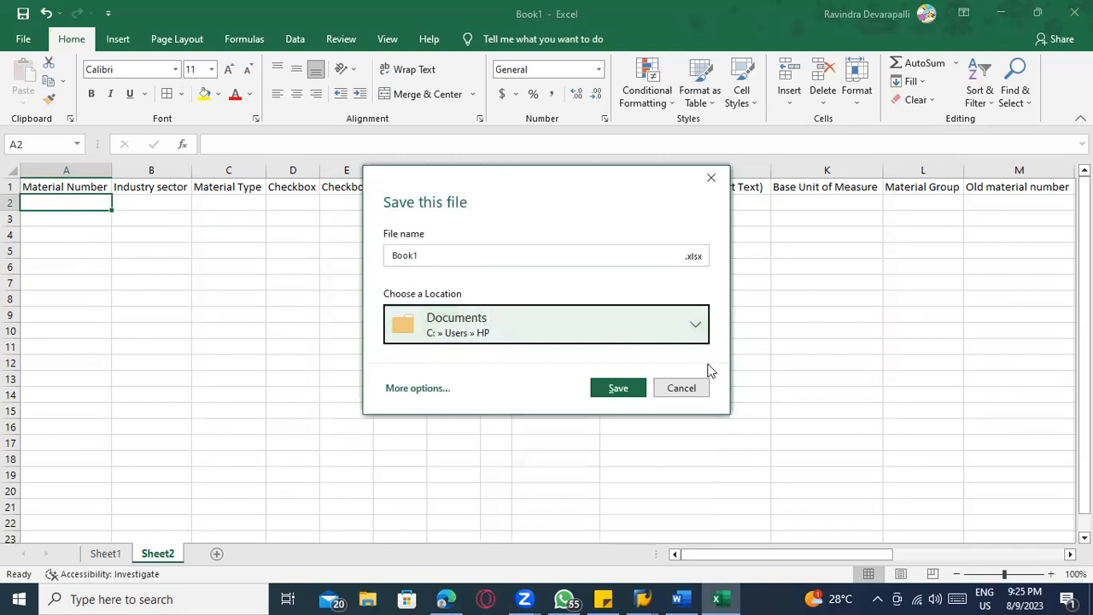
{"action": "left_click", "coordinate": [692, 258]}
{"action": "left_click", "coordinate": [726, 272]}
{"action": "left_click", "coordinate": [426, 257]}
{"action": "type", "text": "Material master template"}
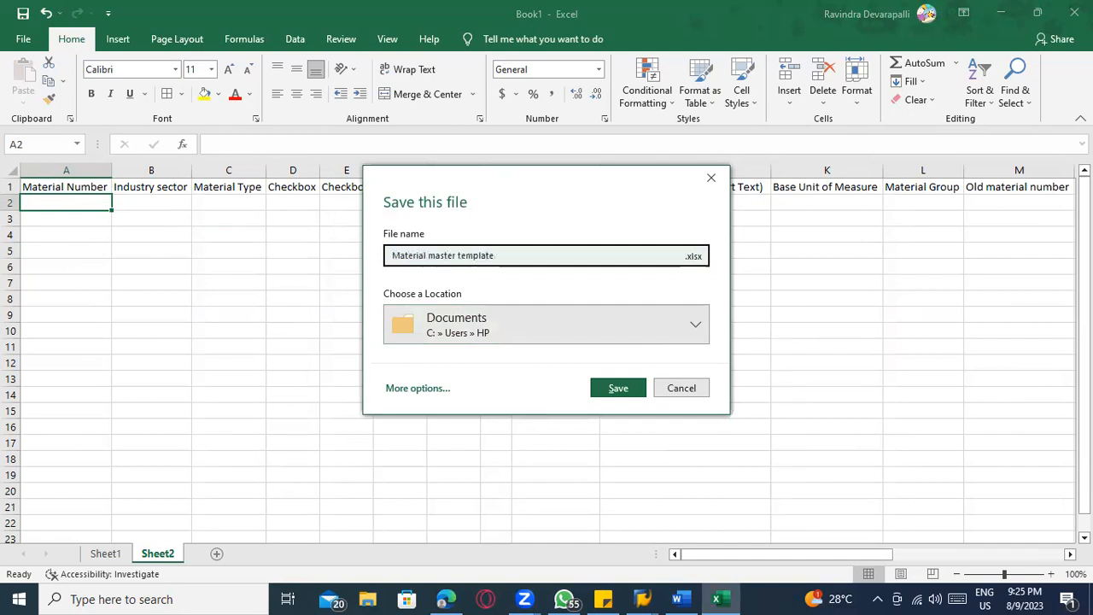
Save the workbook on this PC's Desktop as "Material master template lsmw"
{"action": "left_click", "coordinate": [470, 338]}
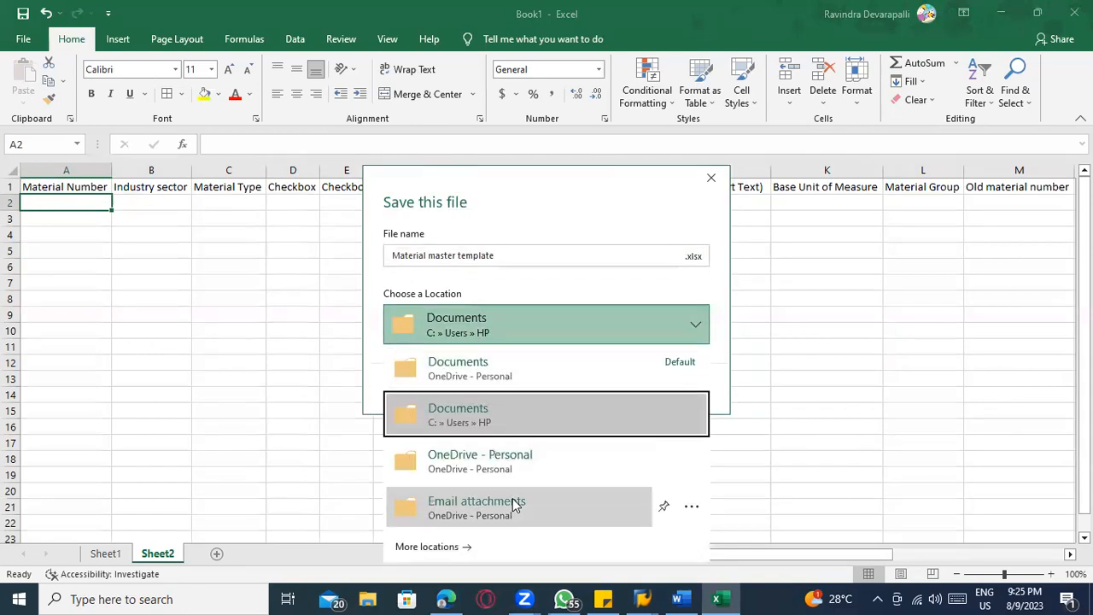
{"action": "left_click", "coordinate": [481, 549]}
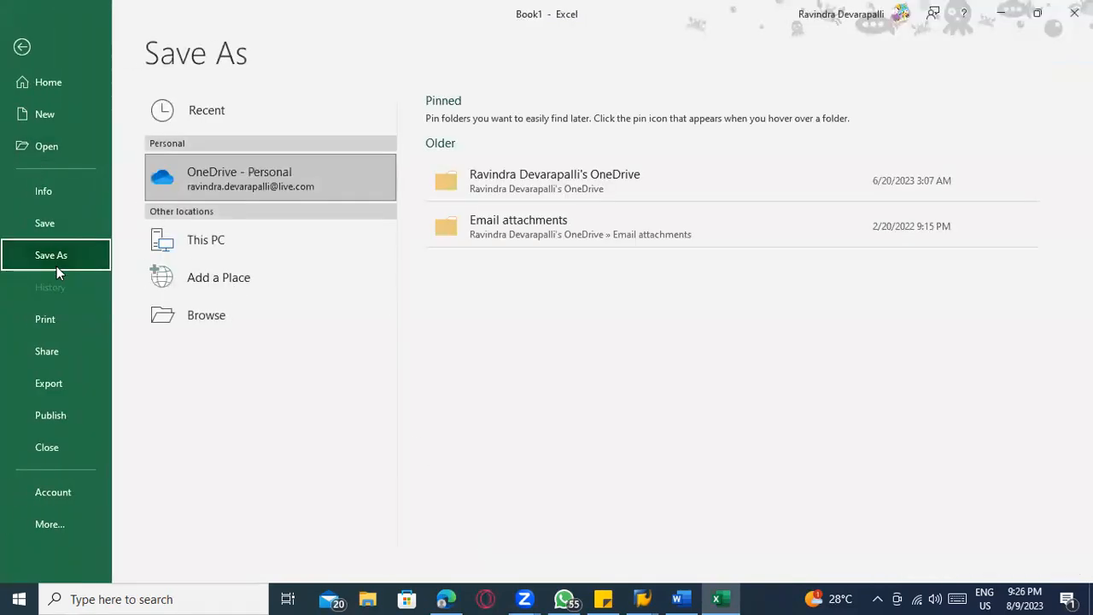
{"action": "left_click", "coordinate": [194, 242]}
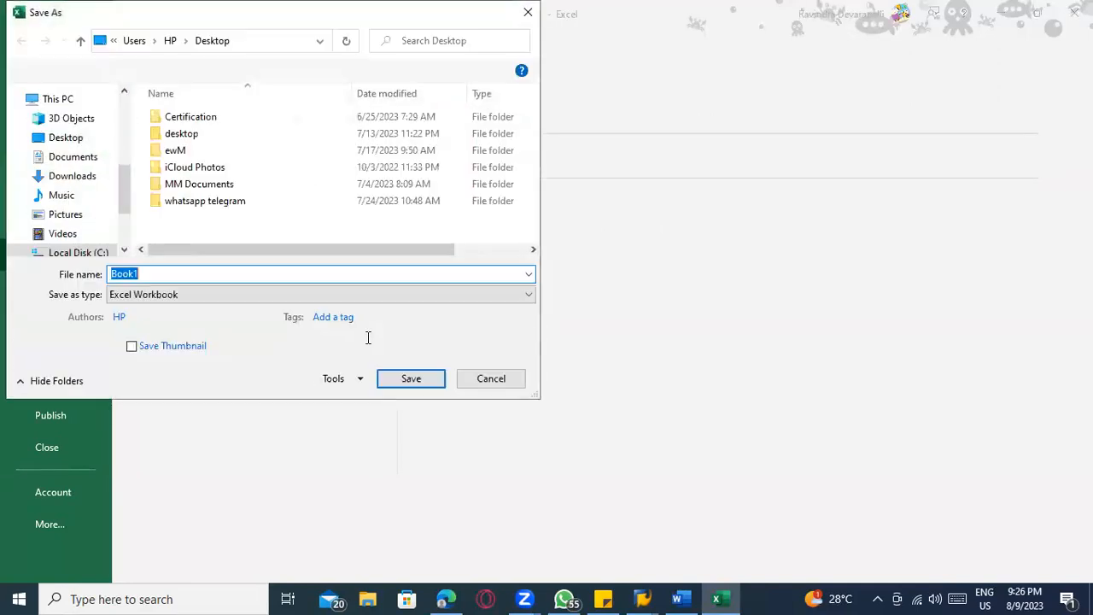
{"action": "key", "text": "BackSpace"}
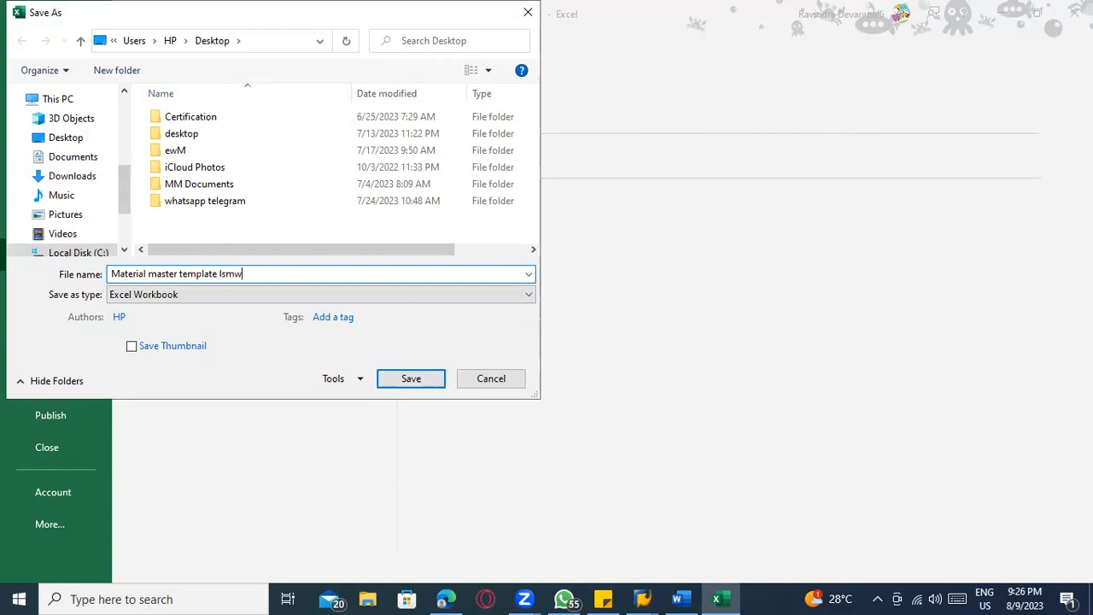
{"action": "left_click", "coordinate": [72, 140]}
{"action": "left_click", "coordinate": [406, 384]}
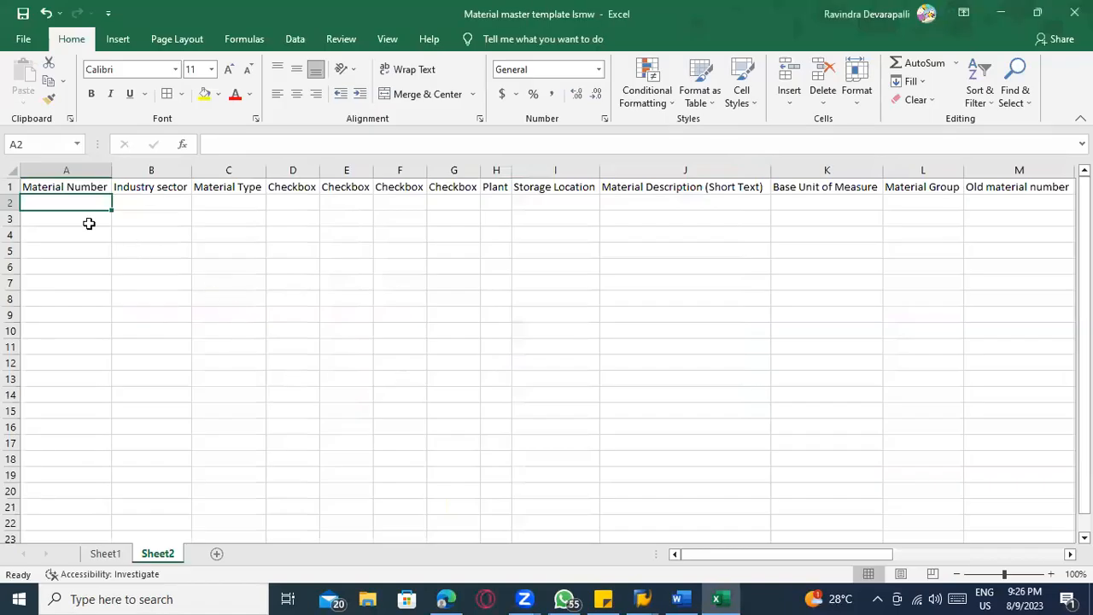
Switch to SAP, save the structure relation between ZMAT_CR1 and ZMAT_SR in Maintain Structure Relations, and return to the process step list
{"action": "key", "text": "alt+Tab"}
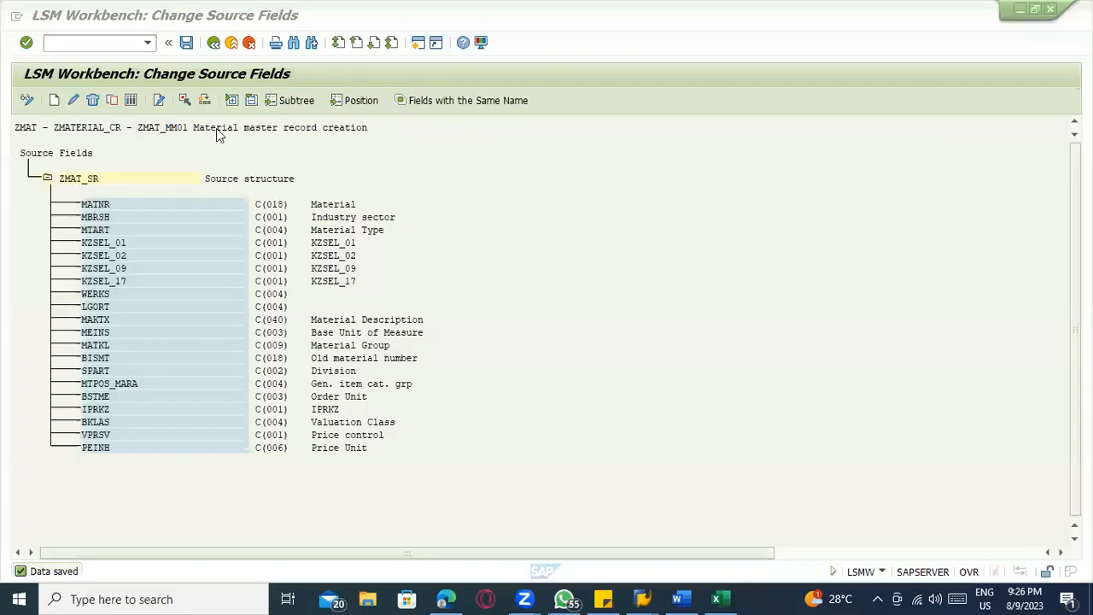
{"action": "key", "text": "F3"}
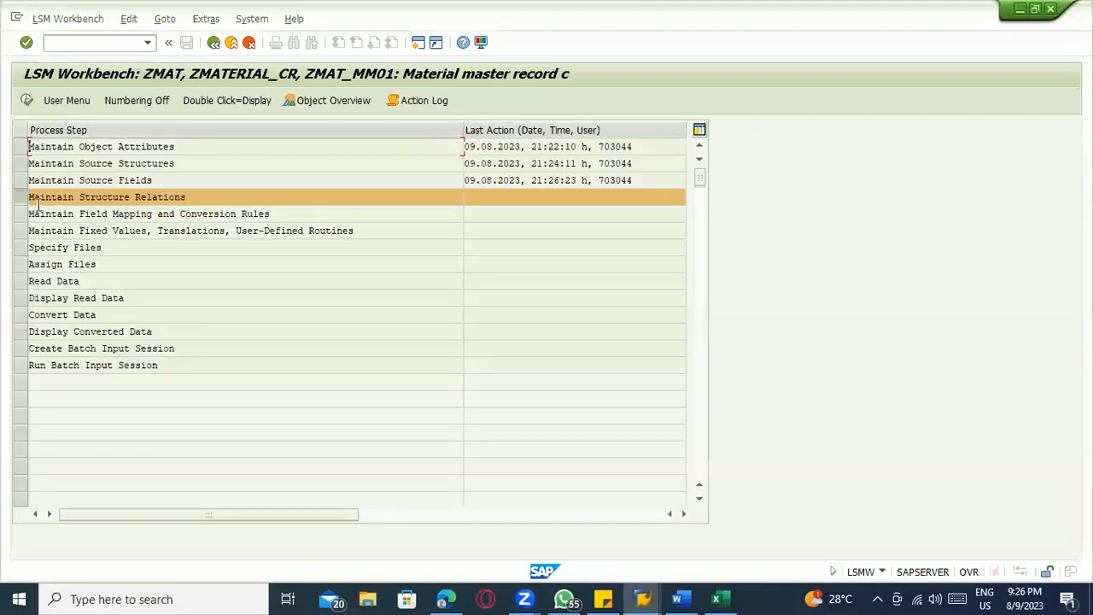
{"action": "left_click", "coordinate": [26, 101]}
{"action": "left_click", "coordinate": [26, 102]}
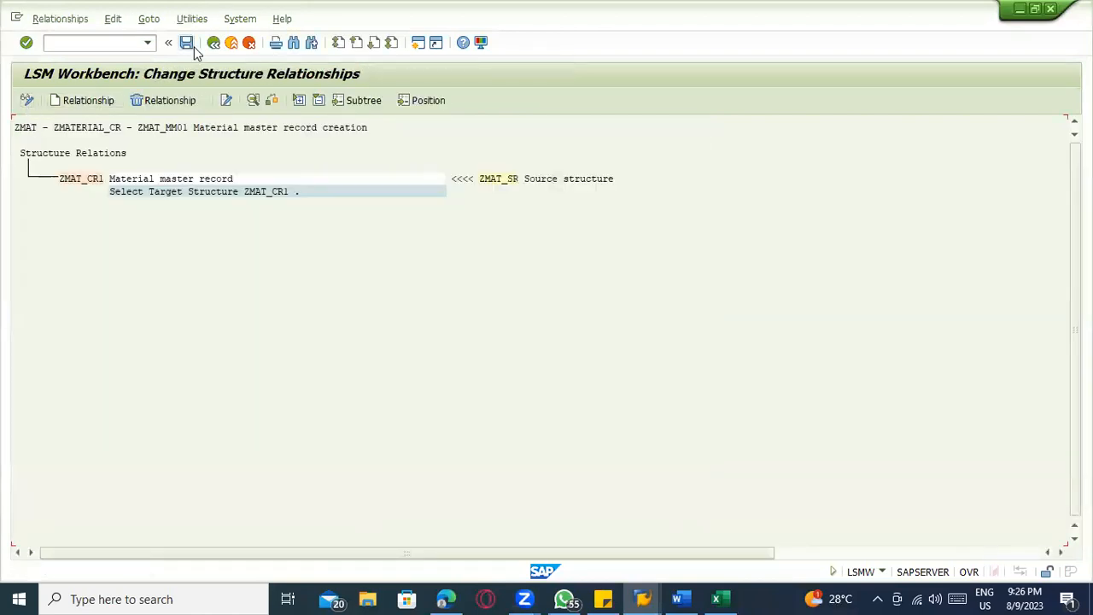
{"action": "left_click", "coordinate": [187, 43]}
{"action": "left_click", "coordinate": [213, 42]}
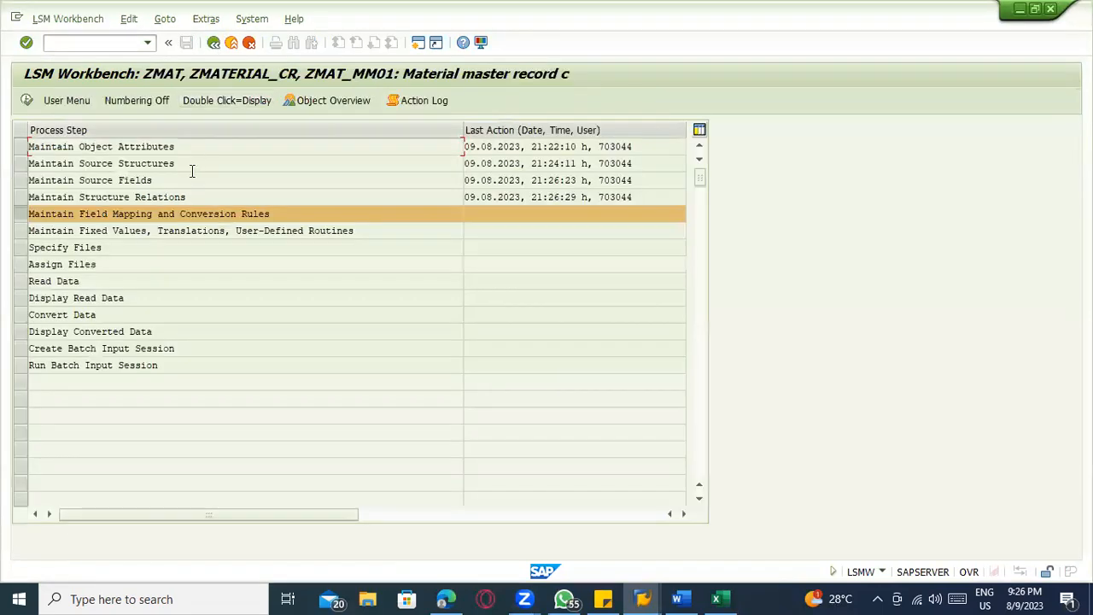
Open Maintain Field Mapping and Conversion Rules for editing
{"action": "left_click", "coordinate": [26, 100]}
{"action": "left_click", "coordinate": [27, 100]}
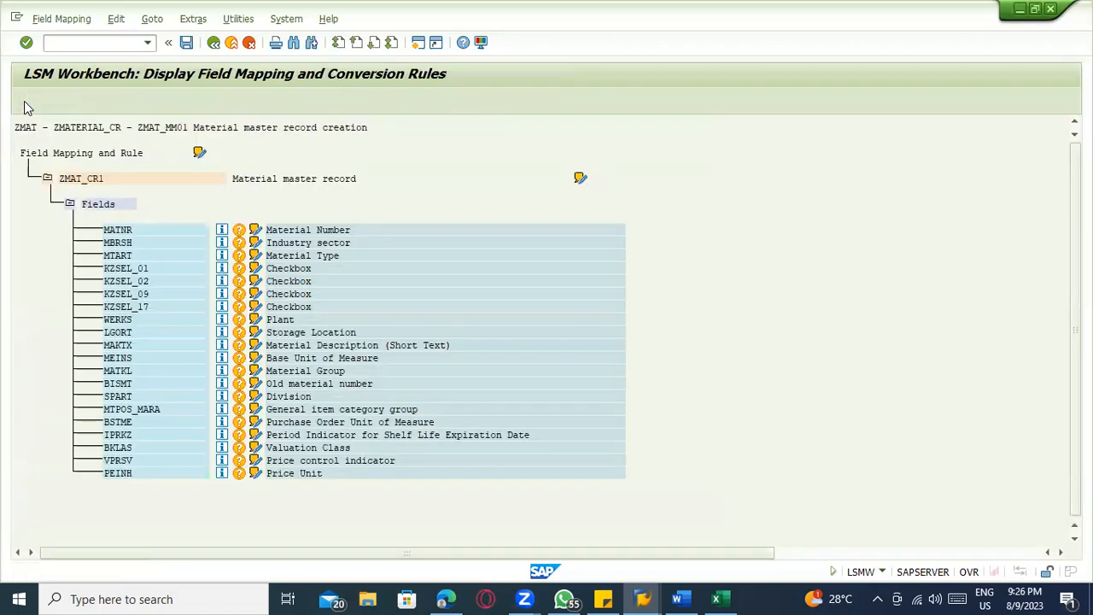
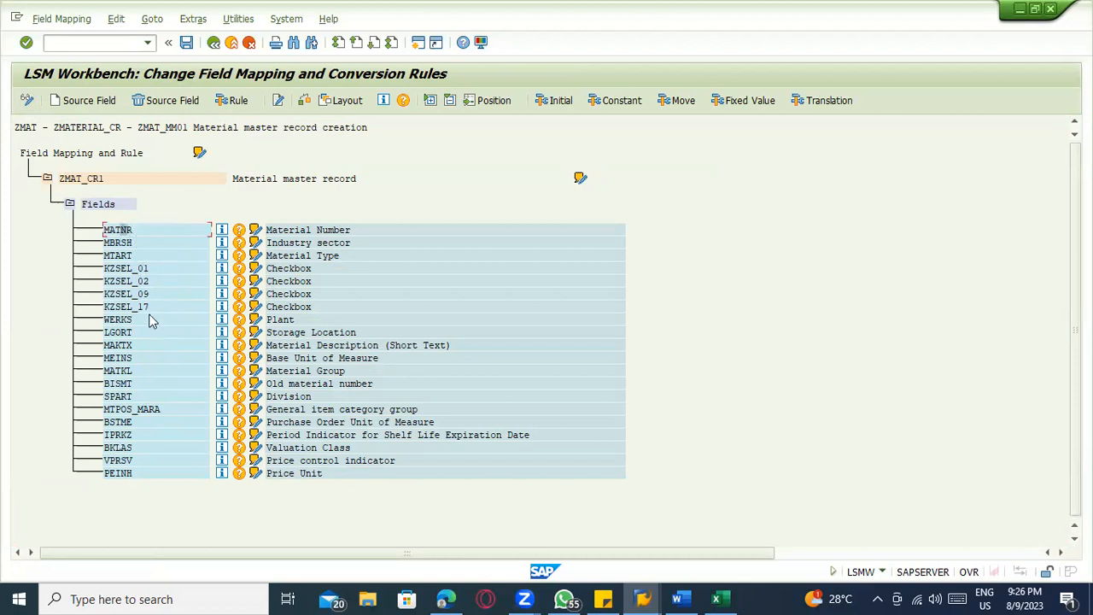
Run Auto-Field Mapping with the fuzzy probability cleared, matching fields with the same name and applying only the Transfer (MOVE) rule
{"action": "left_click", "coordinate": [152, 19]}
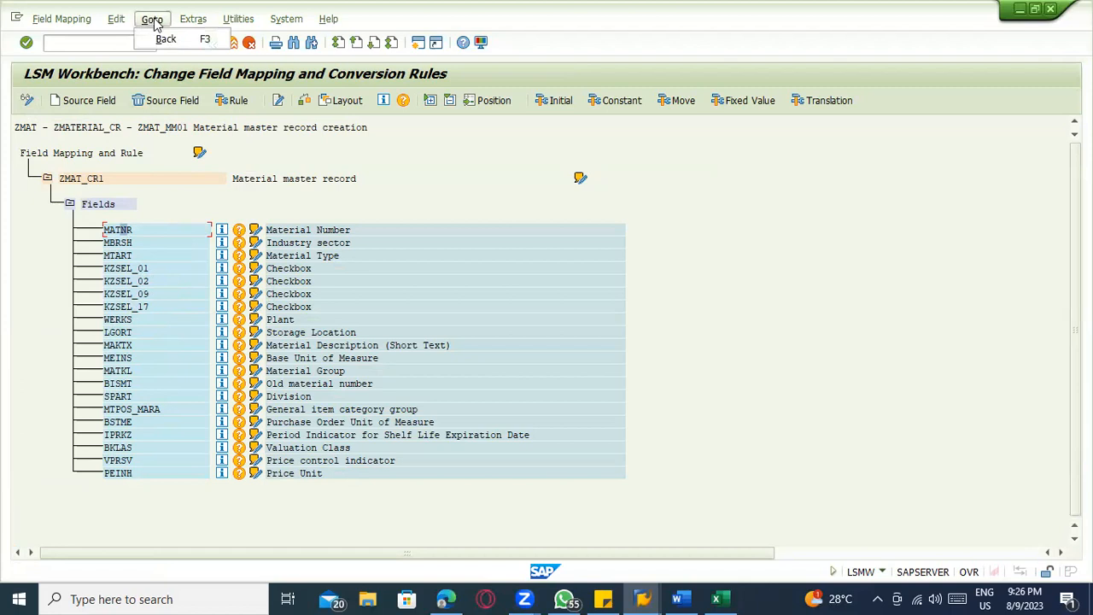
{"action": "left_click", "coordinate": [193, 19]}
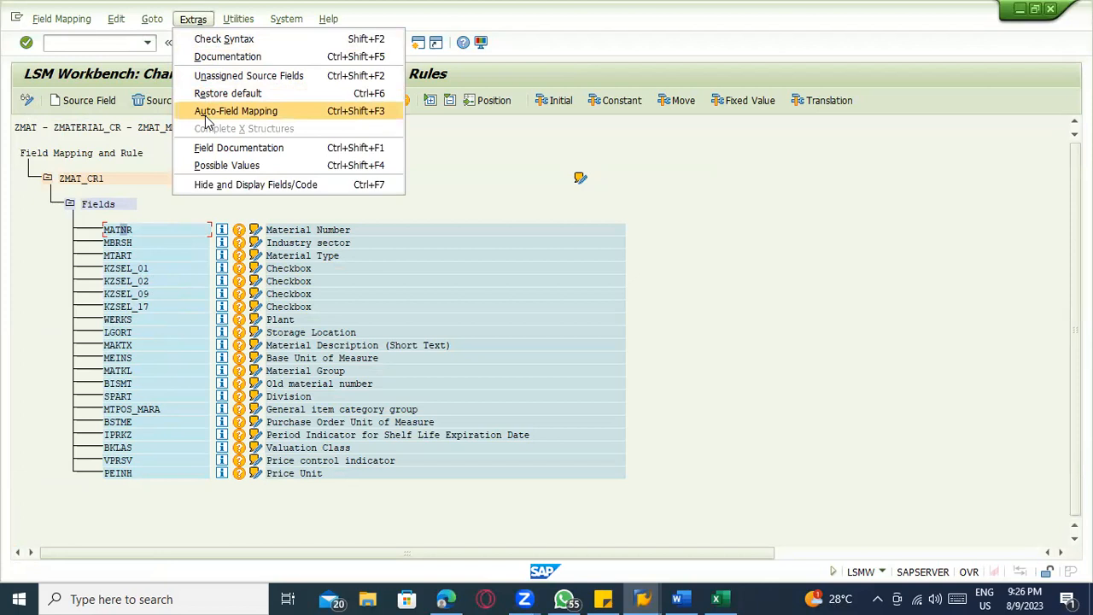
{"action": "left_click", "coordinate": [206, 118]}
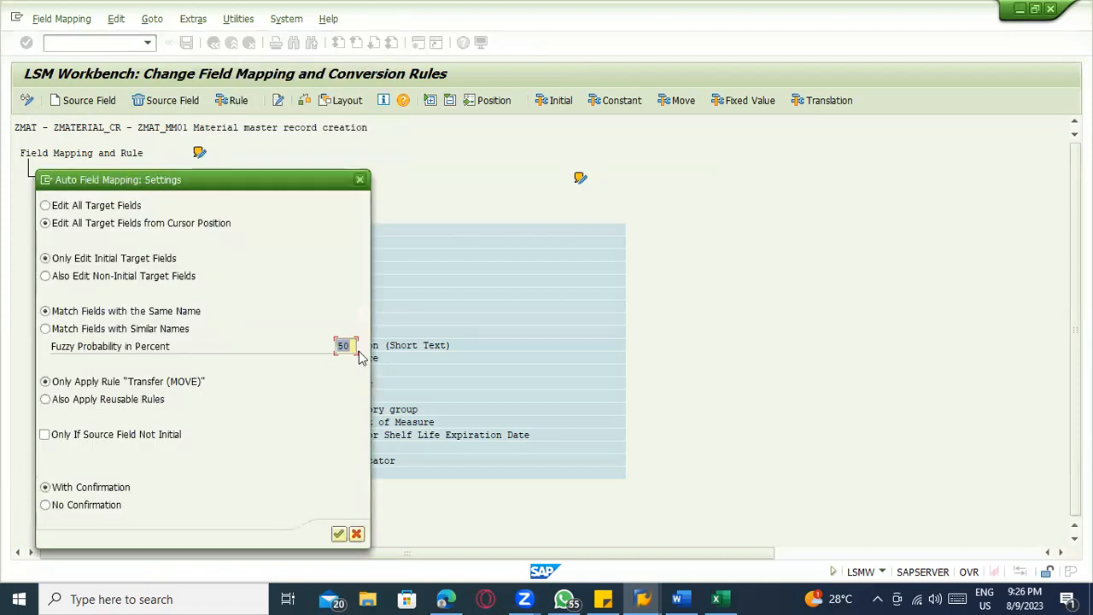
{"action": "key", "text": "Delete"}
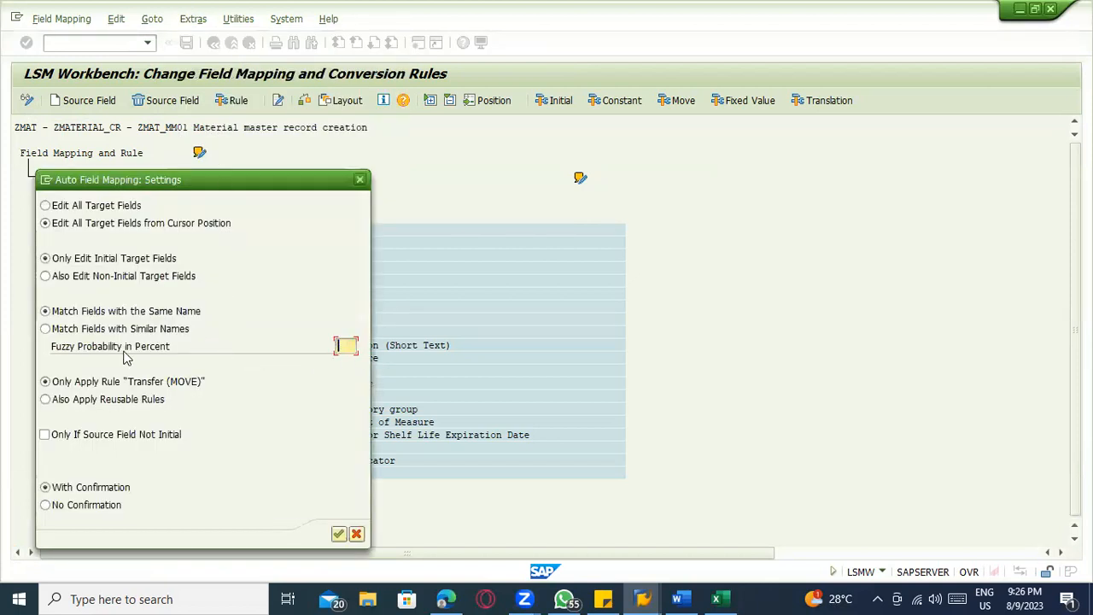
{"action": "left_click", "coordinate": [338, 535]}
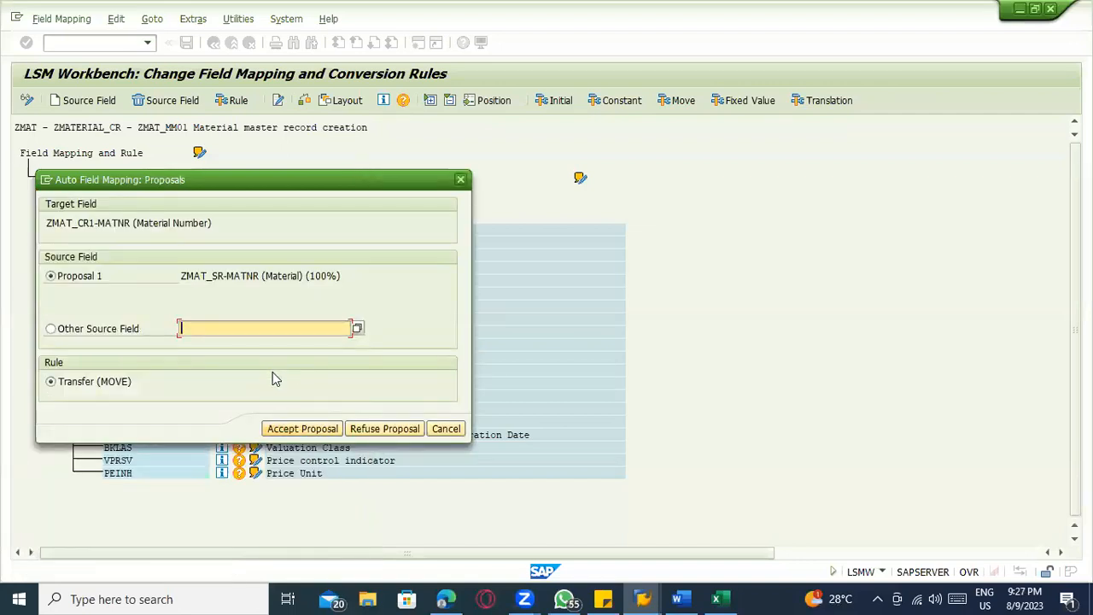
Accept the proposed ZMAT_SR source field with the Transfer (MOVE) rule for every target field from MATNR through PEINH
{"action": "key", "text": "Return"}
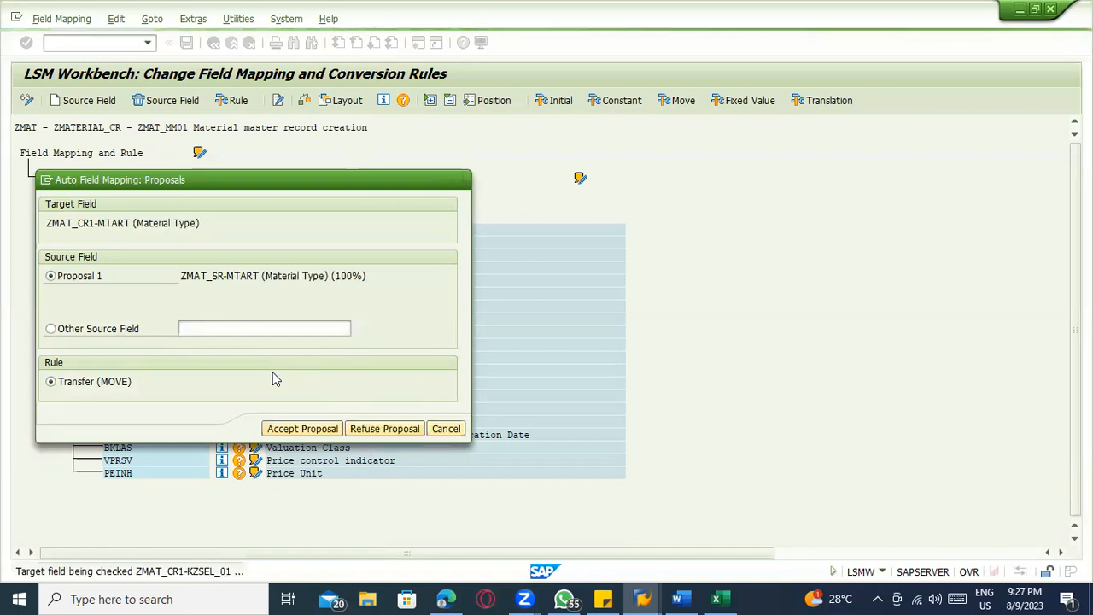
{"action": "key", "text": "Return"}
{"action": "key", "text": "Return"}
{"action": "key", "text": "Return"}
{"action": "key", "text": "Return"}
{"action": "key", "text": "Return"}
{"action": "key", "text": "Return"}
{"action": "key", "text": "Return"}
{"action": "key", "text": "Return"}
{"action": "key", "text": "Return"}
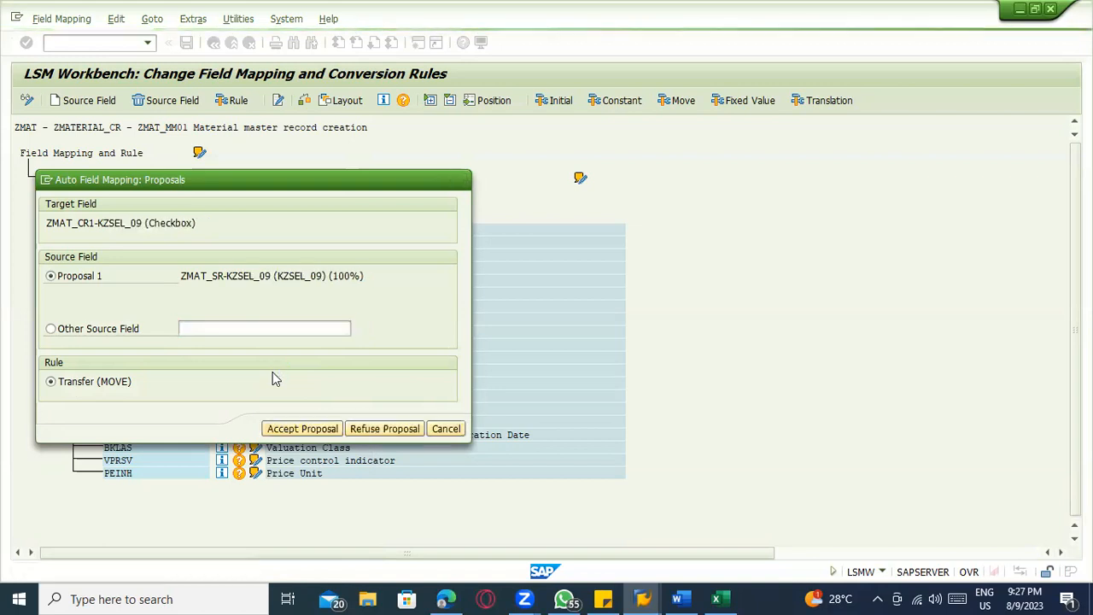
{"action": "key", "text": "Return"}
{"action": "key", "text": "Return"}
{"action": "key", "text": "Return"}
{"action": "key", "text": "Return"}
{"action": "key", "text": "Return"}
{"action": "key", "text": "Return"}
{"action": "key", "text": "Return"}
{"action": "key", "text": "Return"}
{"action": "key", "text": "Return"}
{"action": "key", "text": "Return"}
{"action": "key", "text": "Return"}
{"action": "key", "text": "Return"}
{"action": "key", "text": "Return"}
{"action": "key", "text": "Return"}
{"action": "key", "text": "Return"}
{"action": "key", "text": "Return"}
{"action": "key", "text": "Return"}
{"action": "key", "text": "Return"}
{"action": "key", "text": "Return"}
{"action": "key", "text": "Return"}
{"action": "key", "text": "Return"}
{"action": "key", "text": "Return"}
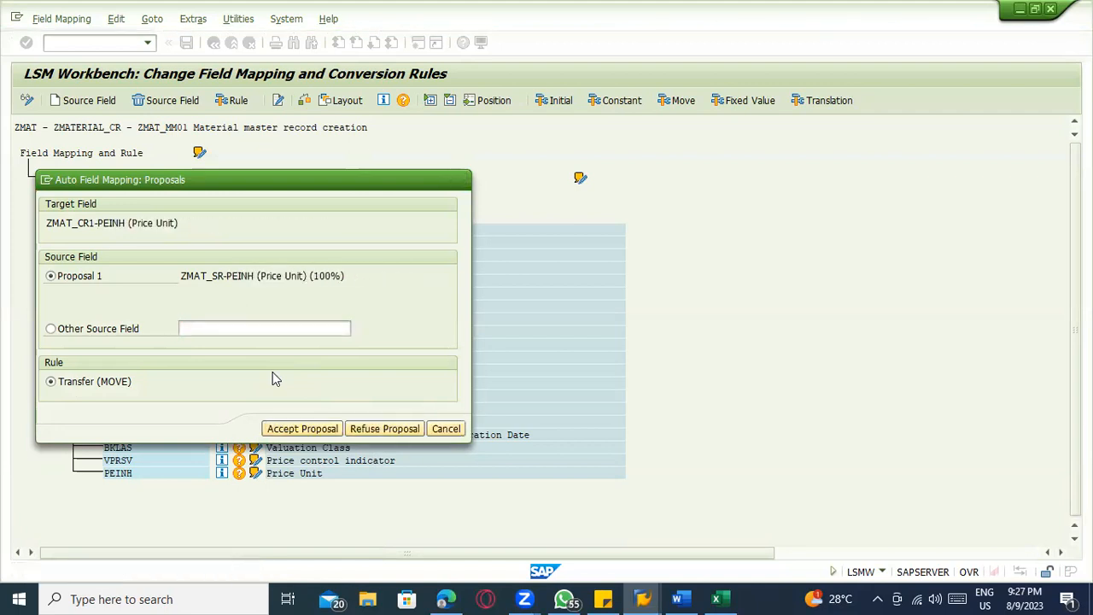
{"action": "key", "text": "Return"}
{"action": "key", "text": "Return"}
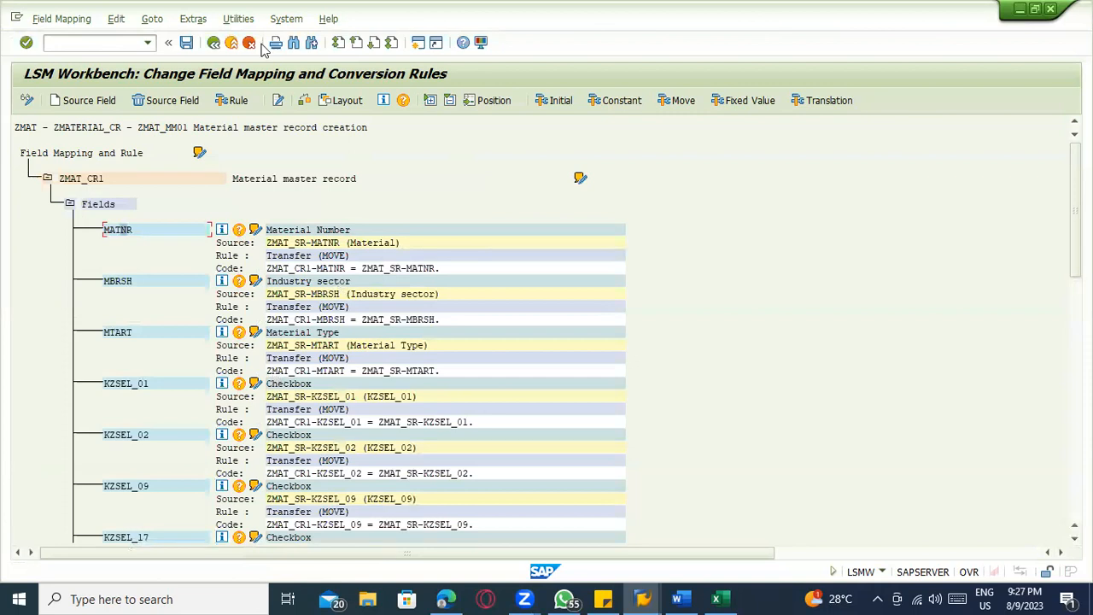
Review the source, rule and code assigned to the mapped fields, comparing the MATNR and MBRSH assignments
{"action": "left_click", "coordinate": [306, 231]}
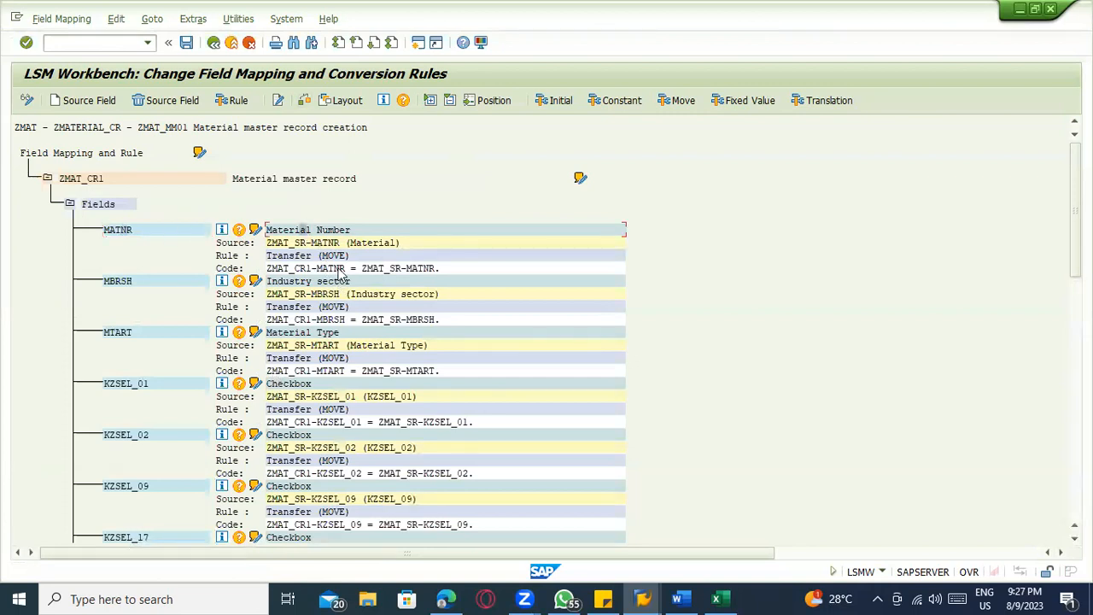
{"action": "left_click", "coordinate": [367, 268]}
{"action": "left_click", "coordinate": [313, 319]}
{"action": "scroll", "coordinate": [457, 410], "scroll_direction": "down", "scroll_amount": 3}
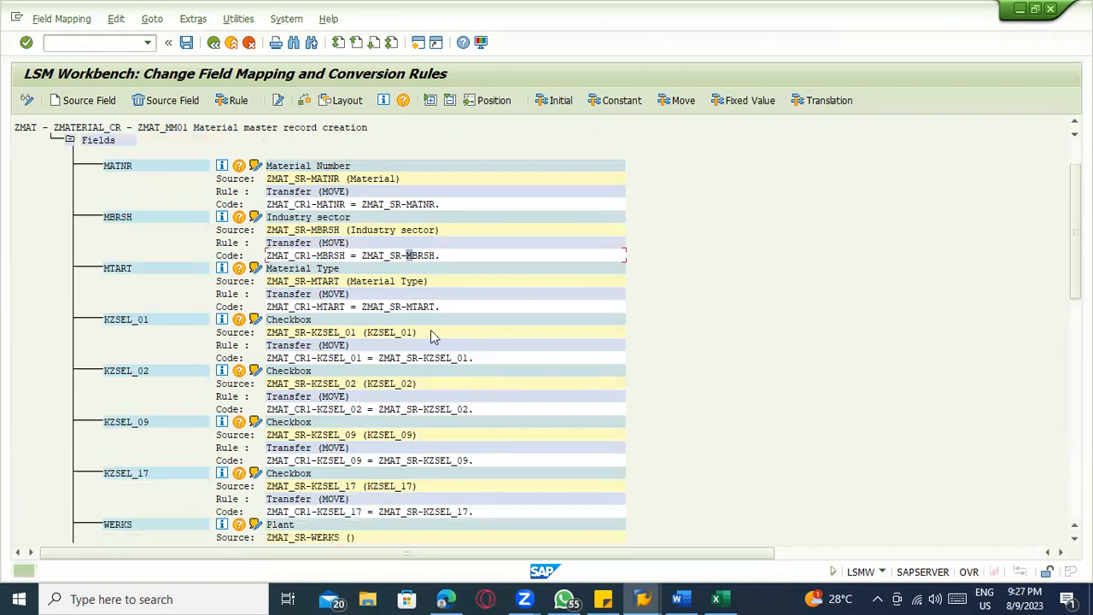
{"action": "scroll", "coordinate": [265, 249], "scroll_direction": "up", "scroll_amount": 2}
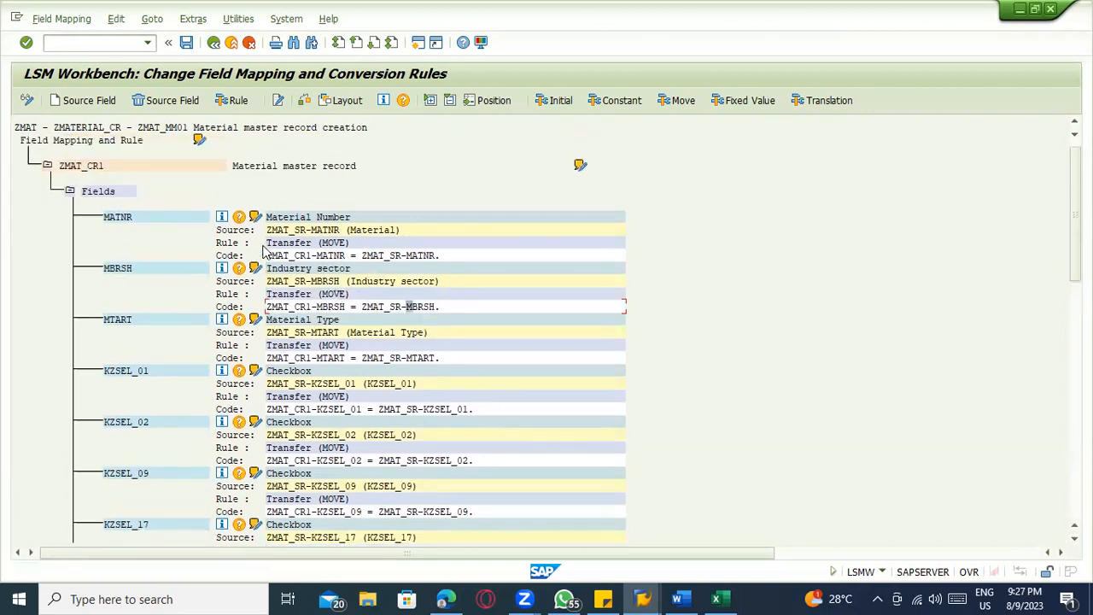
{"action": "left_click", "coordinate": [110, 220]}
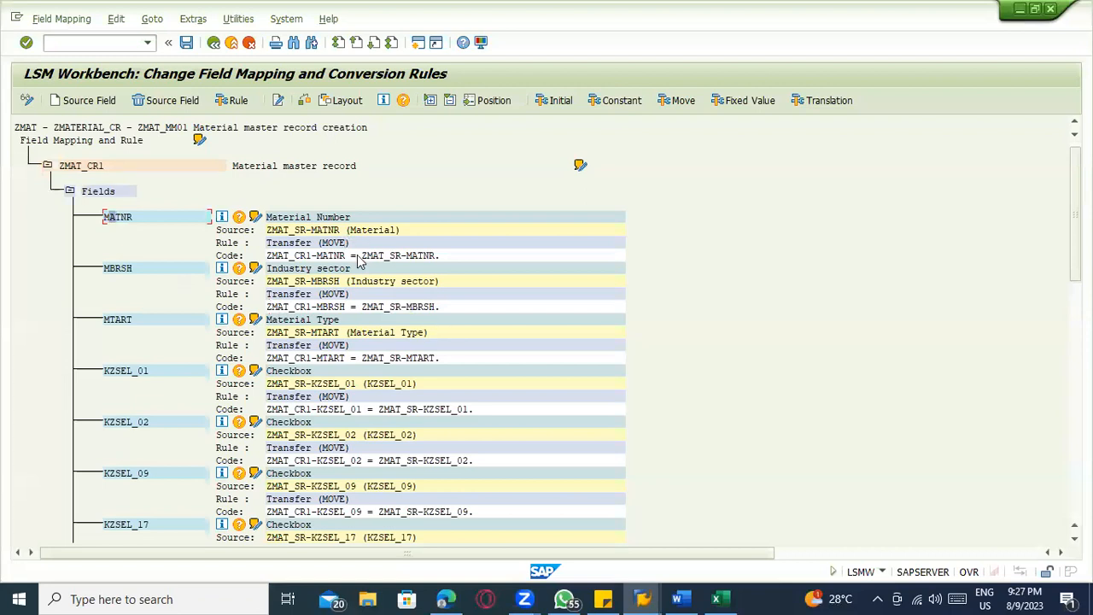
Switch to the Excel template and examine the Industry sector, Material Type and Checkbox columns as candidates for constant values
{"action": "key", "text": "alt+Tab"}
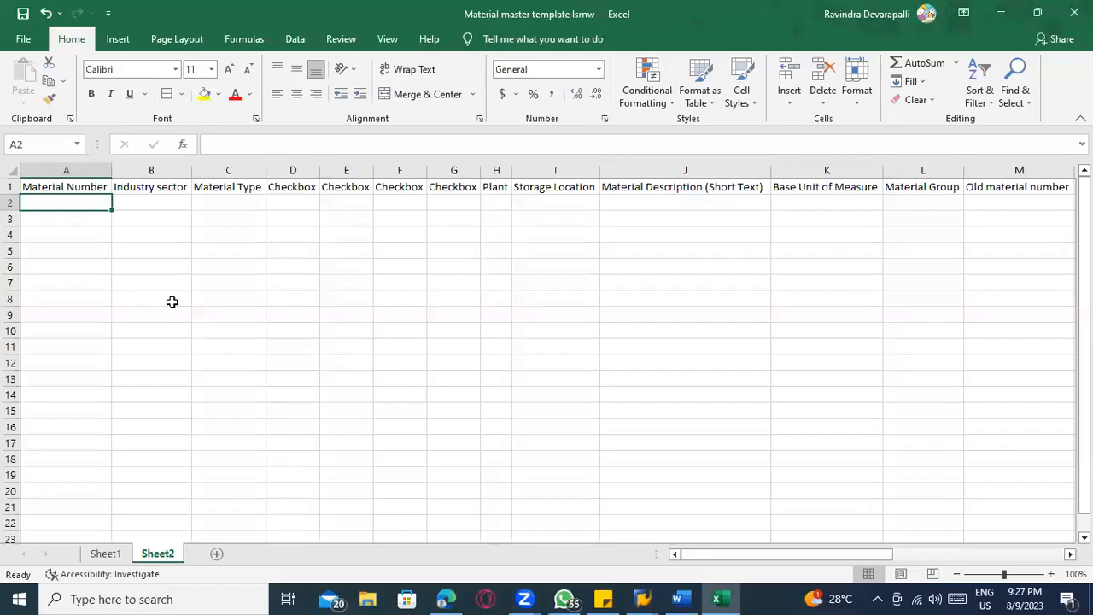
{"action": "left_click", "coordinate": [143, 171]}
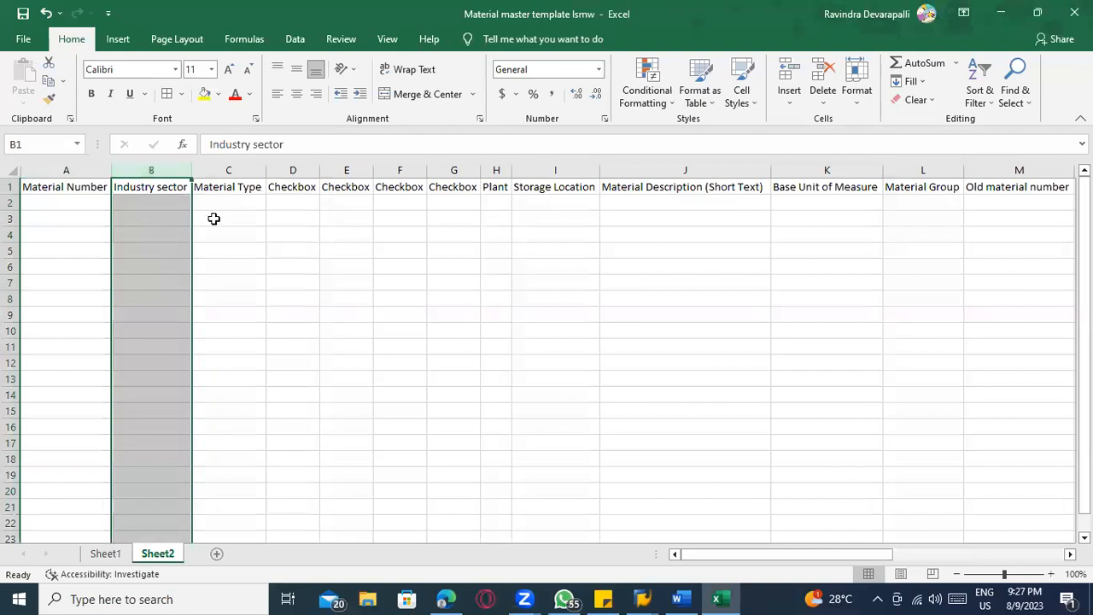
{"action": "left_click", "coordinate": [226, 170]}
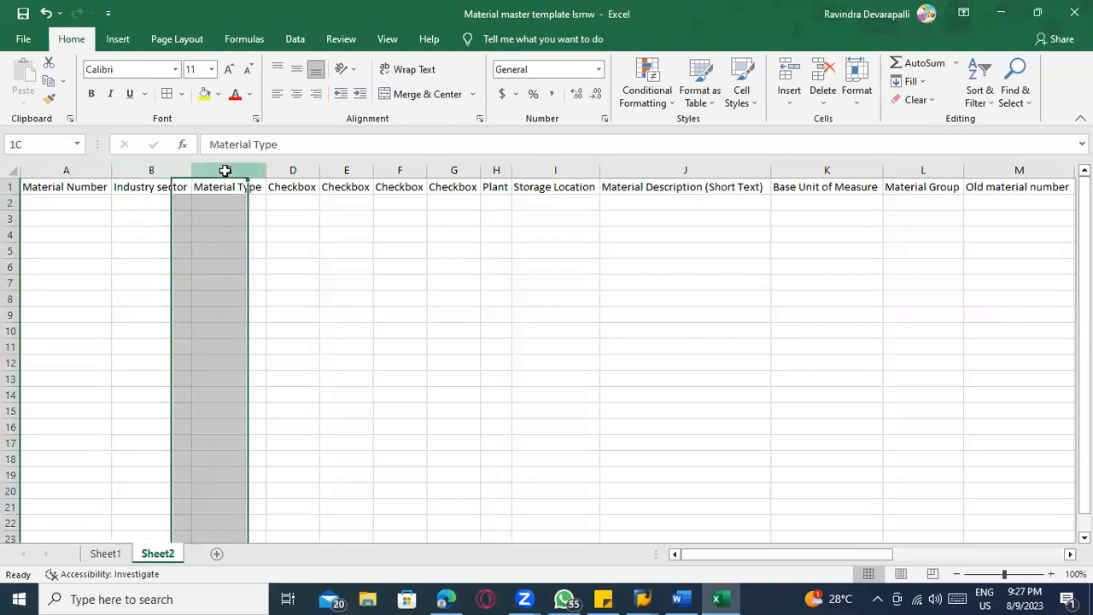
{"action": "left_click", "coordinate": [287, 174]}
{"action": "left_click", "coordinate": [331, 170]}
{"action": "left_click", "coordinate": [398, 171]}
{"action": "left_click", "coordinate": [451, 171]}
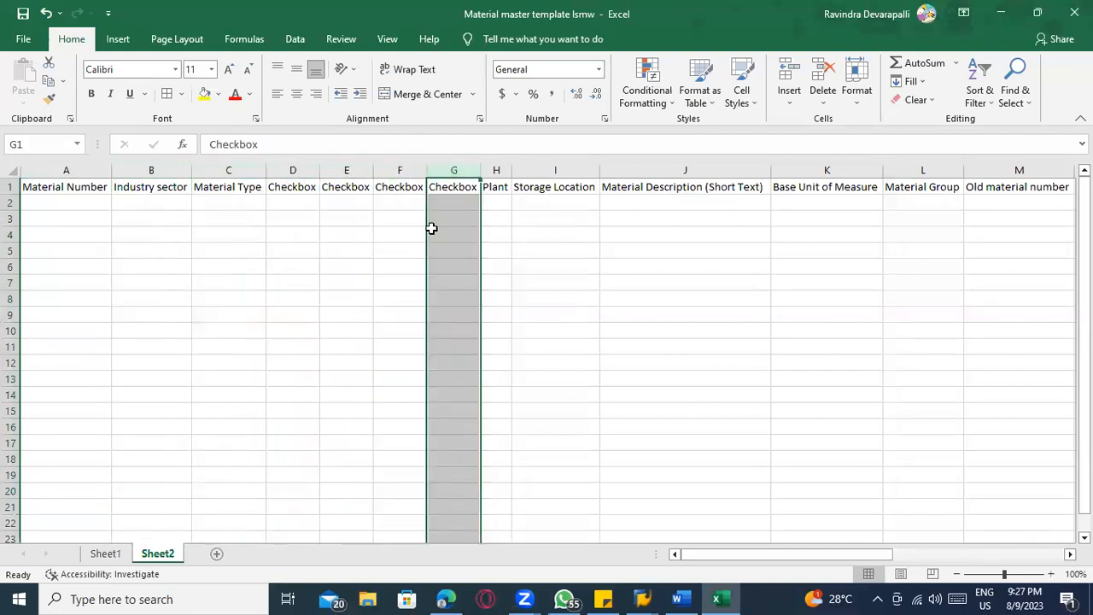
{"action": "left_click_drag", "start_coordinate": [171, 171], "coordinate": [450, 164]}
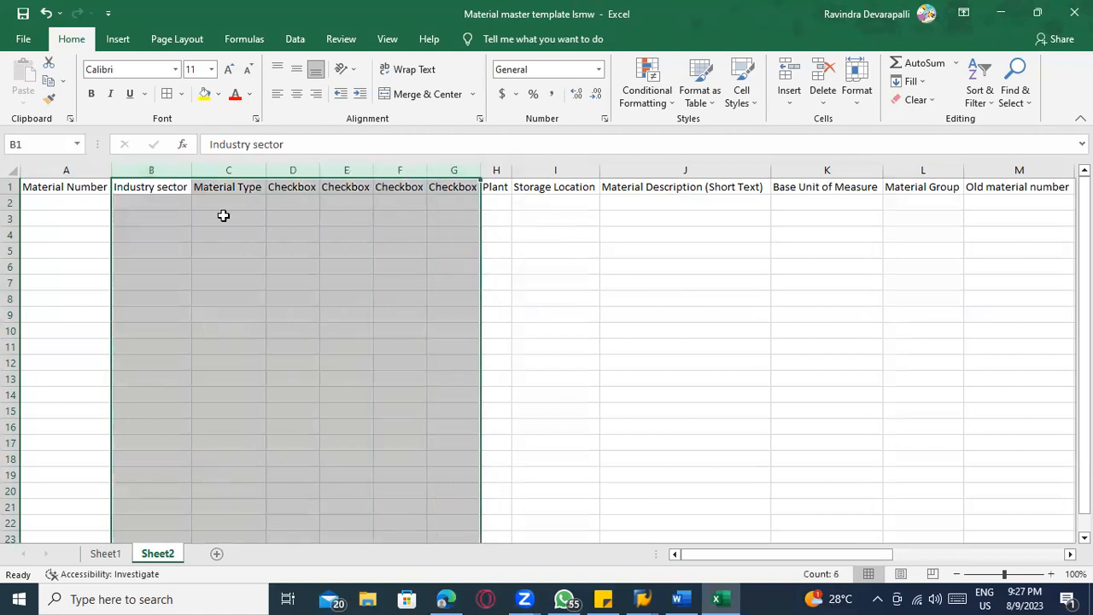
{"action": "left_click", "coordinate": [151, 209]}
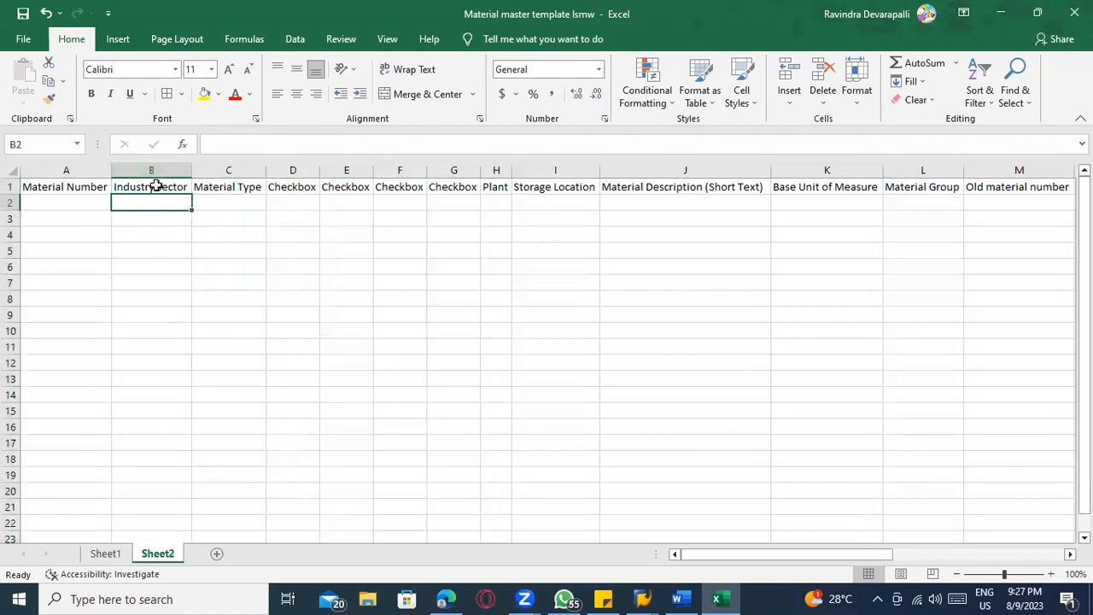
{"action": "left_click", "coordinate": [153, 188]}
{"action": "left_click", "coordinate": [220, 189]}
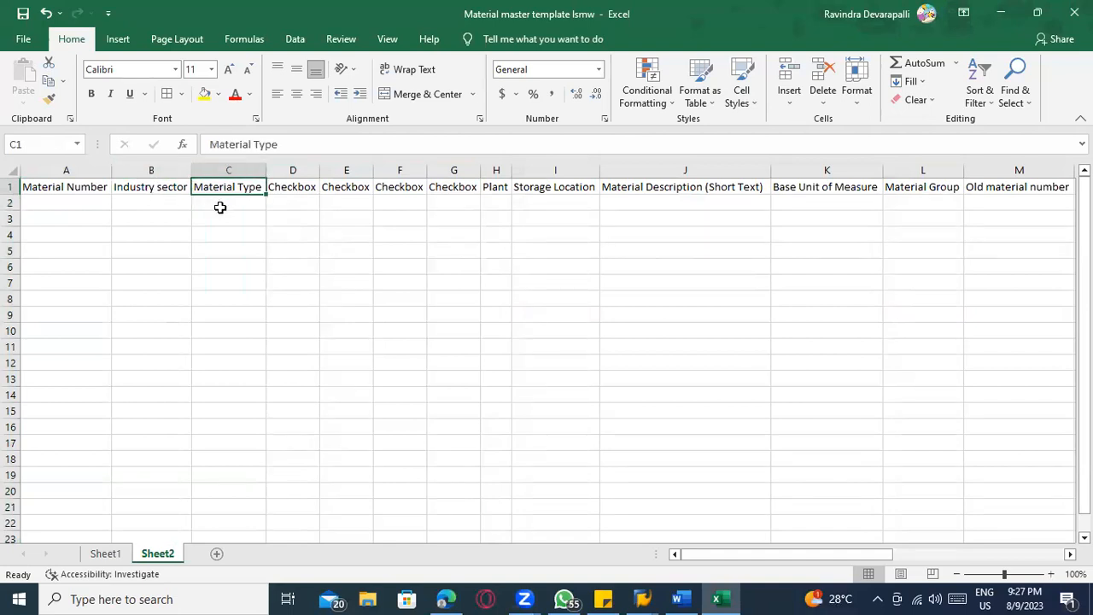
{"action": "left_click", "coordinate": [285, 190]}
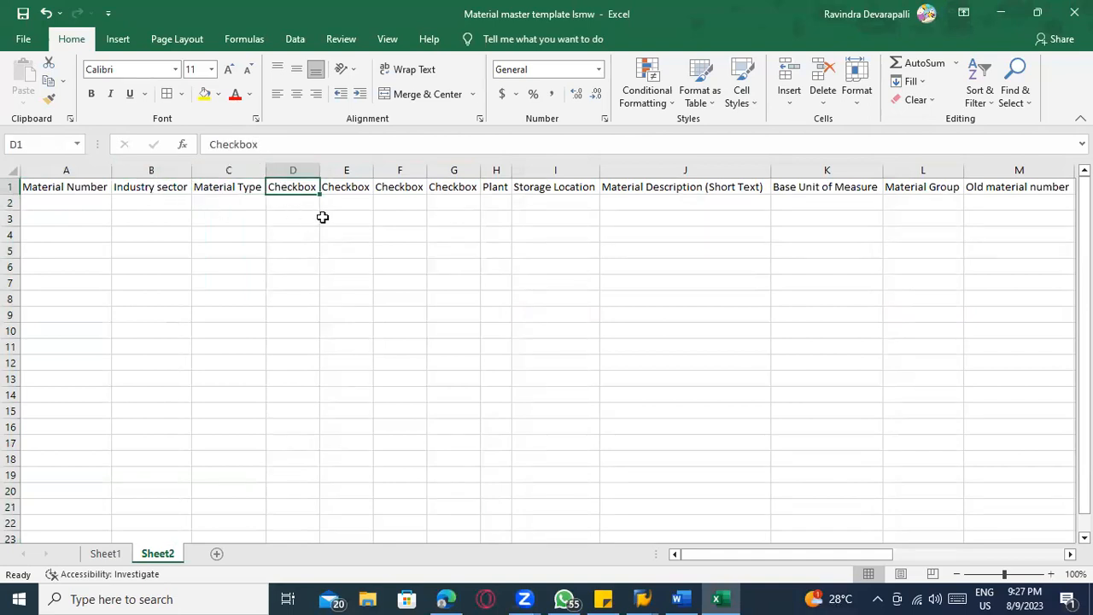
{"action": "left_click", "coordinate": [343, 187]}
Switch to SAP, assign the constant F to the Industry sector field MBRSH, and save the field mapping
{"action": "key", "text": "alt+Tab"}
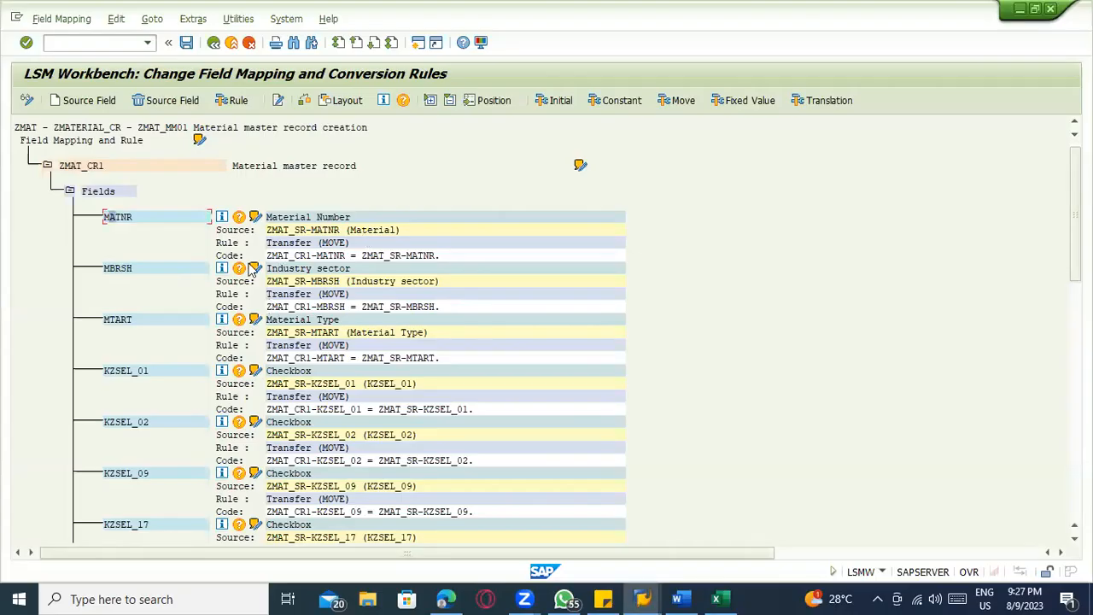
{"action": "left_click", "coordinate": [314, 270]}
{"action": "left_click", "coordinate": [611, 102]}
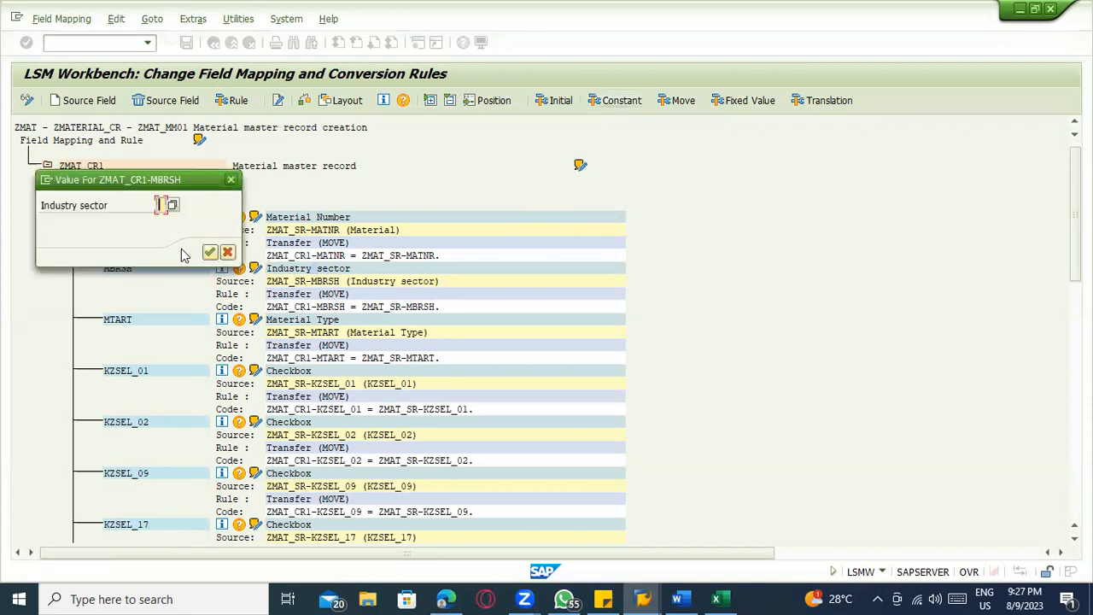
{"action": "left_click", "coordinate": [163, 206]}
{"action": "type", "text": "F"}
{"action": "left_click", "coordinate": [210, 252]}
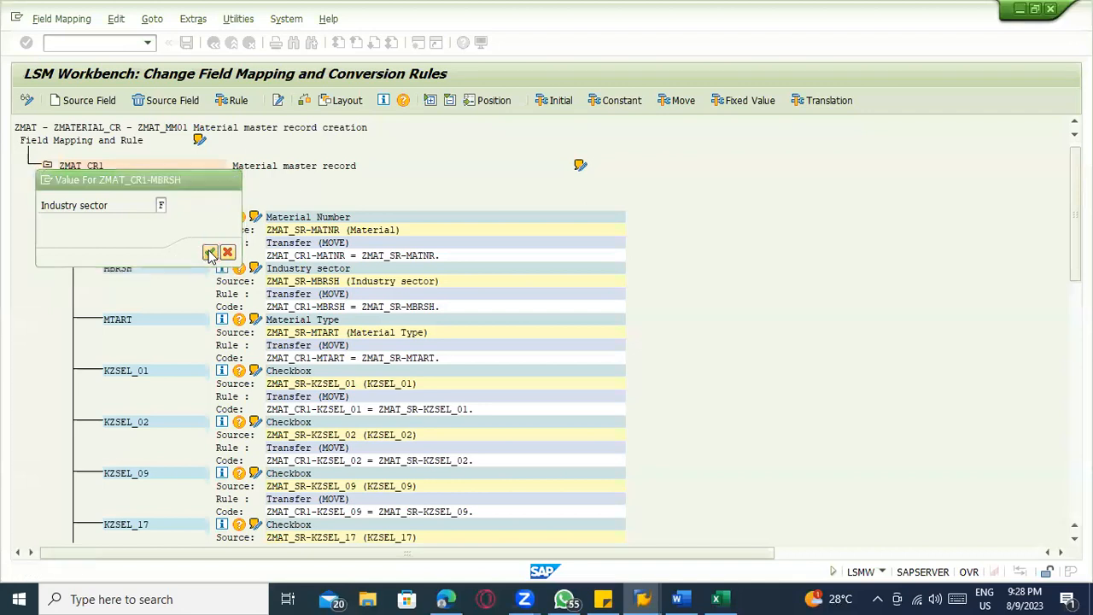
{"action": "left_click", "coordinate": [370, 293]}
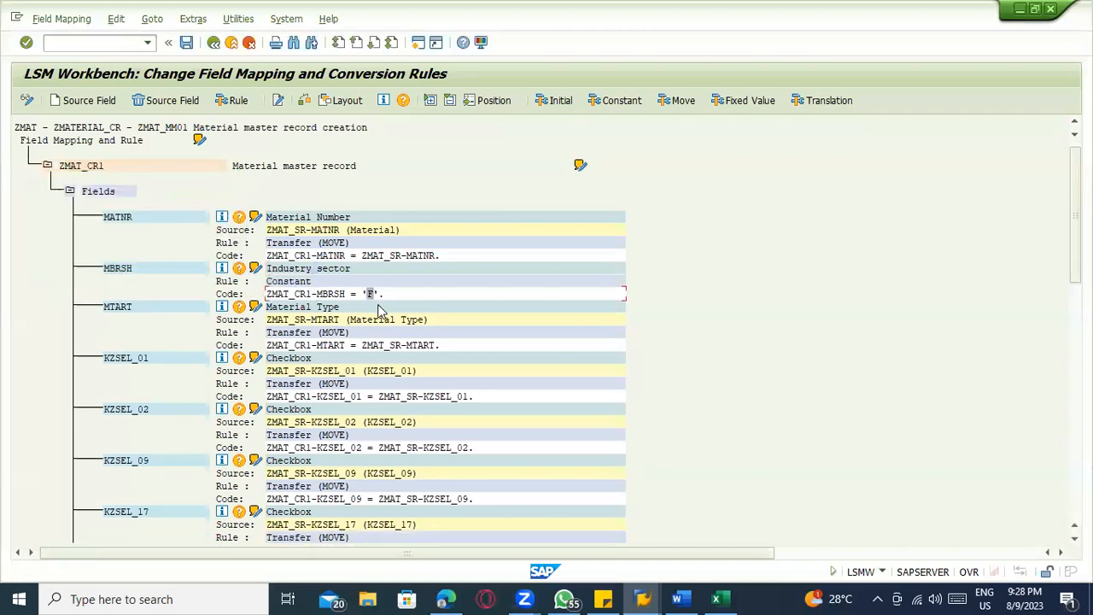
{"action": "key", "text": "ctrl+s"}
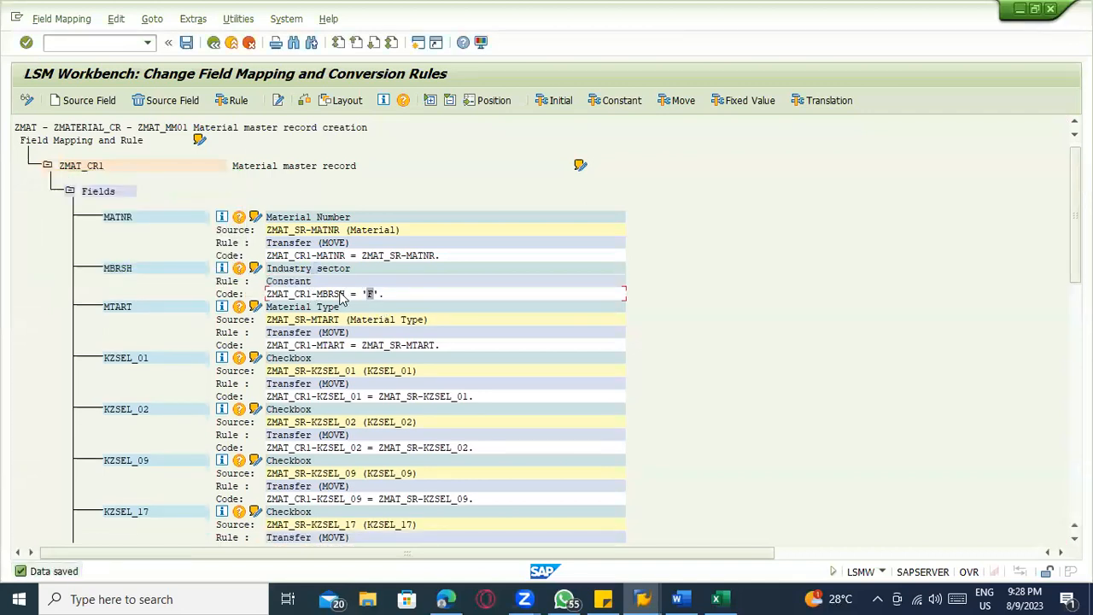
Switch to the Excel template and delete the Industry sector column from Sheet2
{"action": "key", "text": "alt+Tab"}
{"action": "left_click", "coordinate": [144, 170]}
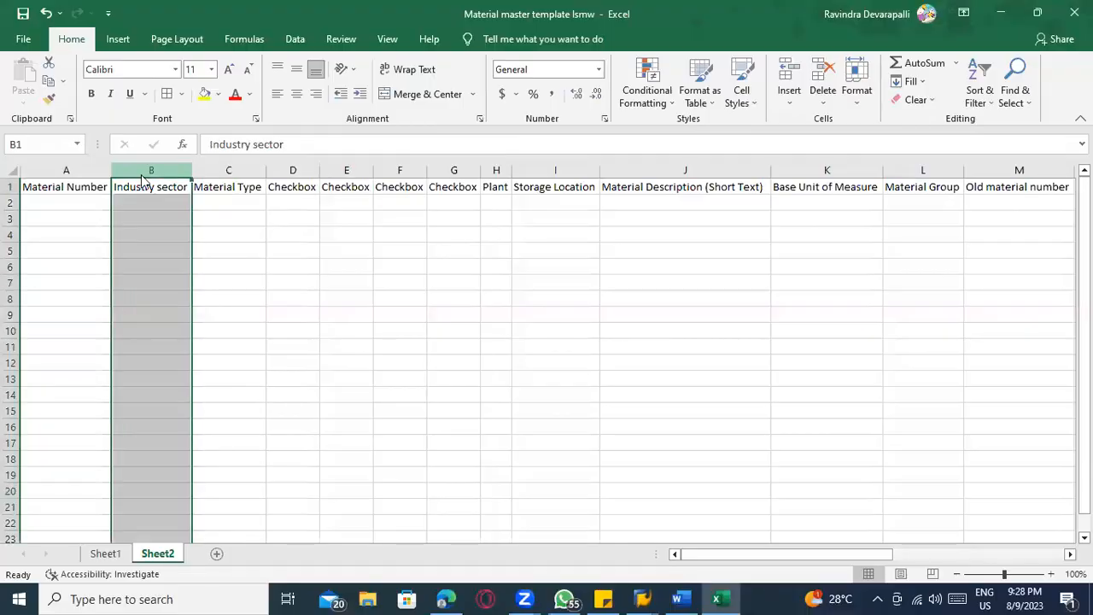
{"action": "right_click", "coordinate": [144, 177]}
{"action": "left_click", "coordinate": [188, 333]}
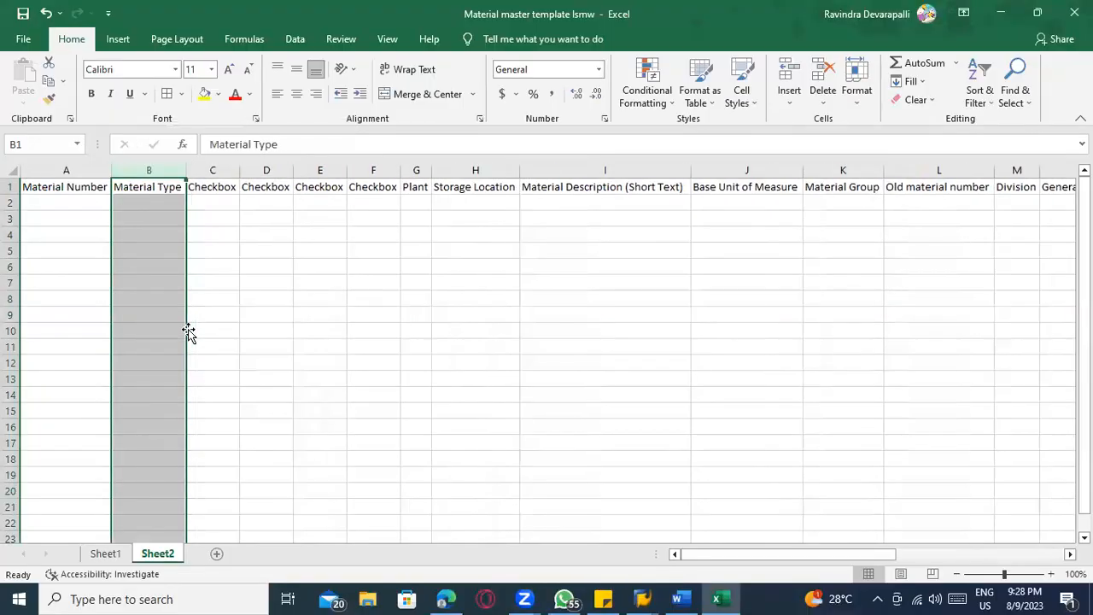
{"action": "left_click", "coordinate": [243, 263]}
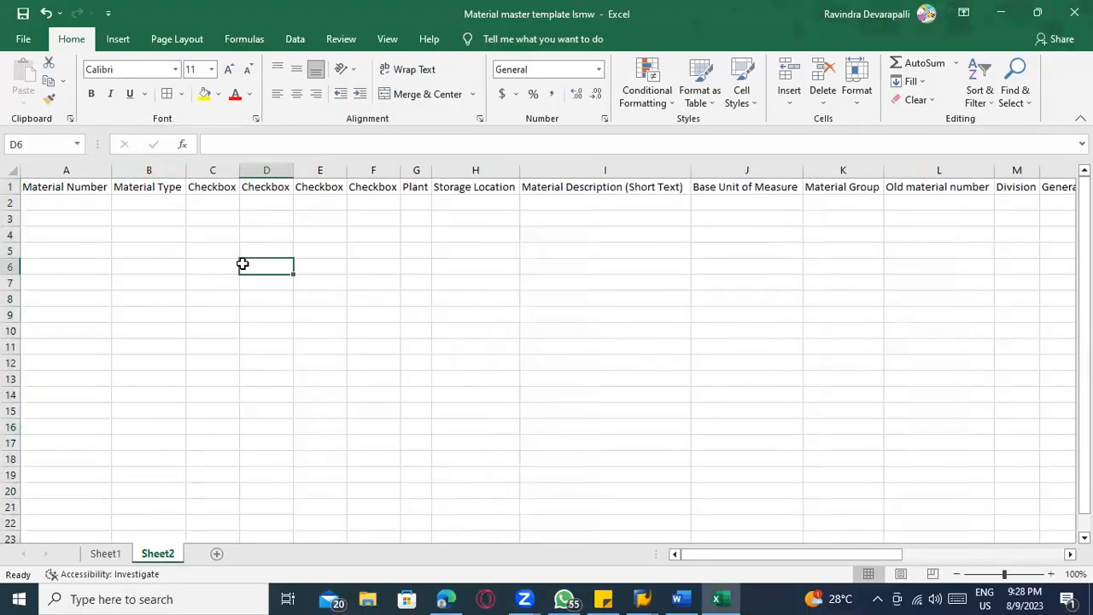
Switch to SAP, assign the constant ROH to the Material Type field MTART, and save the field mapping
{"action": "key", "text": "alt+Tab"}
{"action": "left_click", "coordinate": [297, 310]}
{"action": "left_click", "coordinate": [615, 101]}
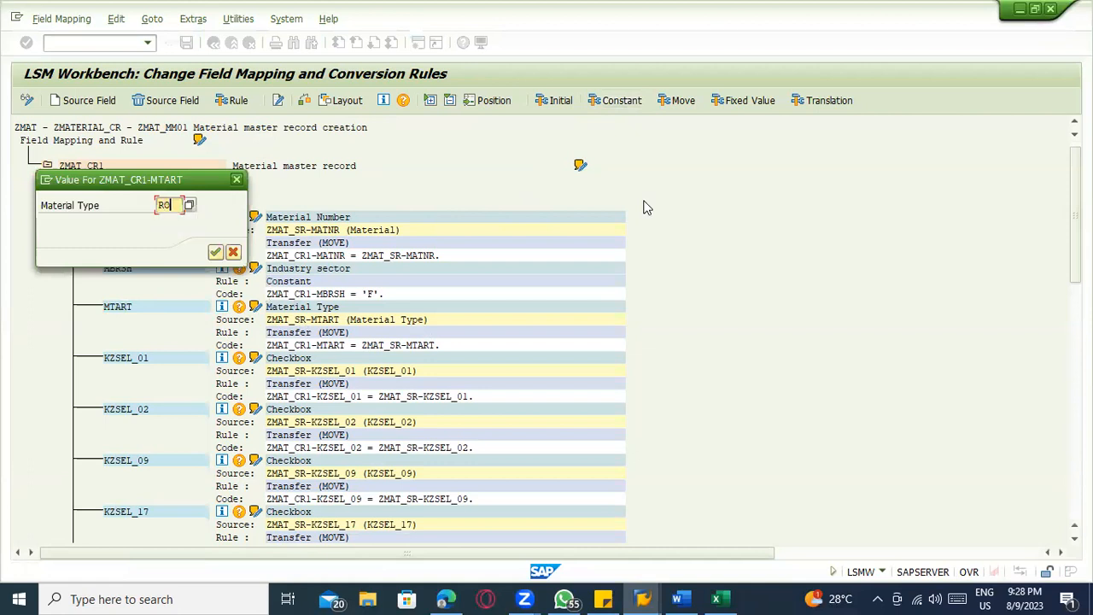
{"action": "key", "text": "Return"}
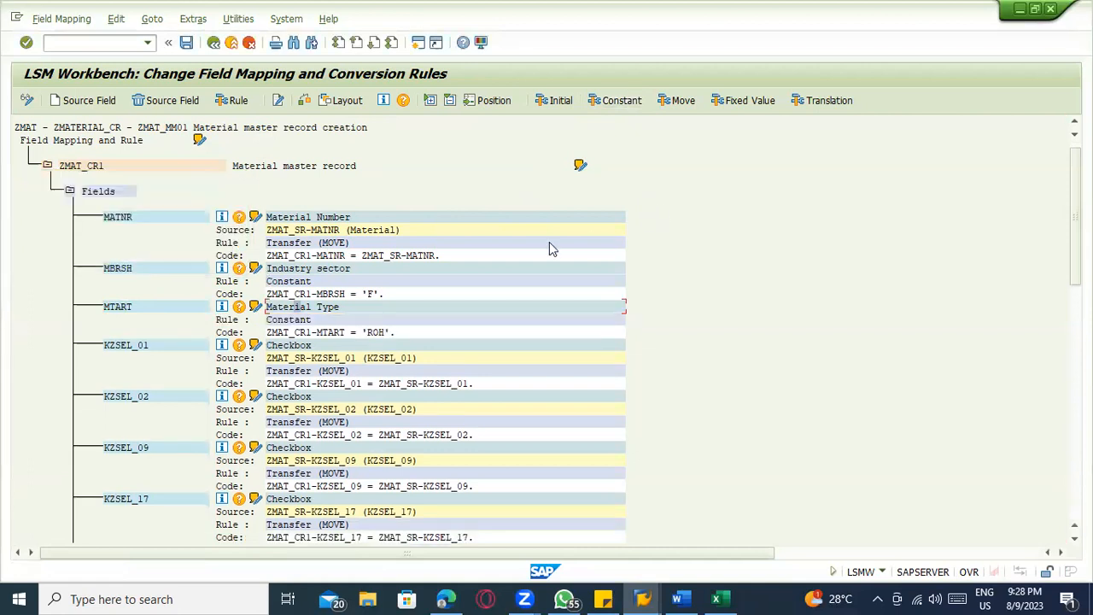
{"action": "left_click", "coordinate": [377, 343]}
{"action": "key", "text": "ctrl+s"}
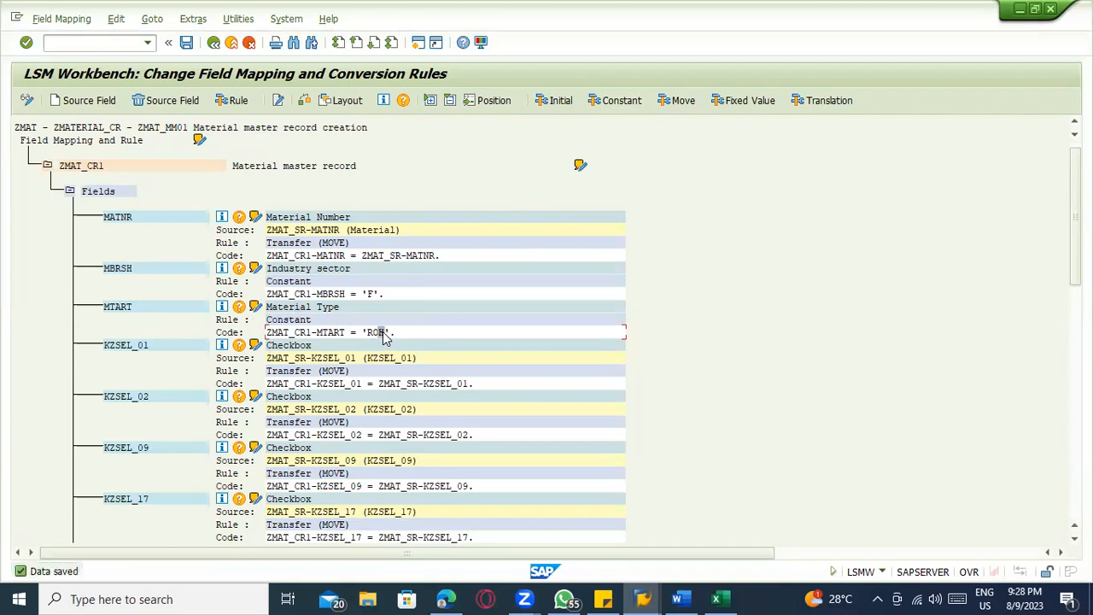
Switch to the Excel template and delete the Material Type column from Sheet2
{"action": "key", "text": "alt+Tab"}
{"action": "left_click", "coordinate": [164, 170]}
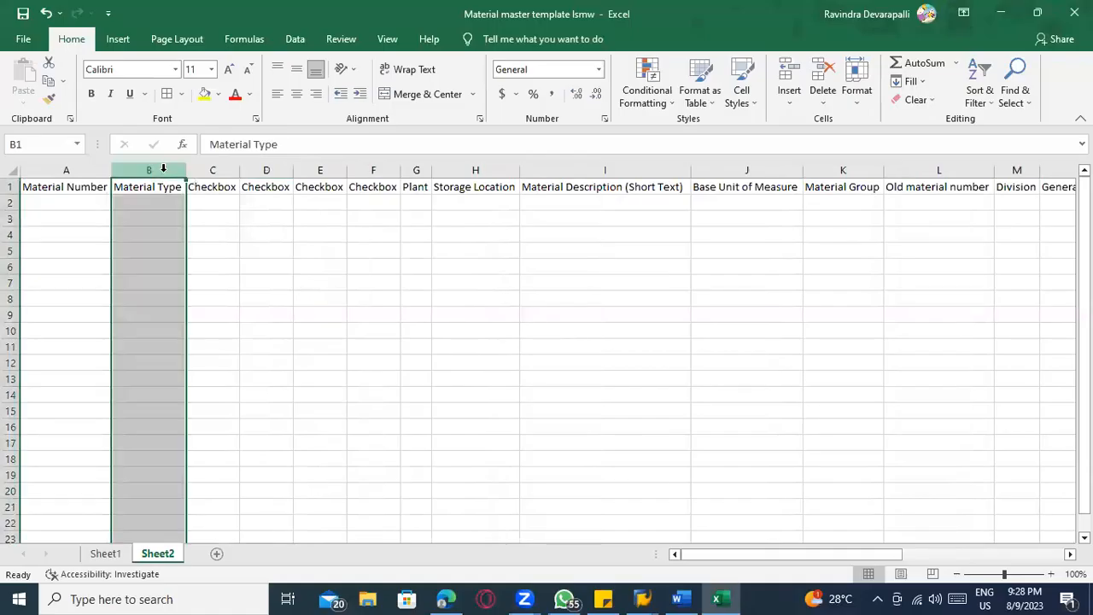
{"action": "right_click", "coordinate": [163, 171]}
{"action": "left_click", "coordinate": [203, 330]}
{"action": "left_click", "coordinate": [205, 271]}
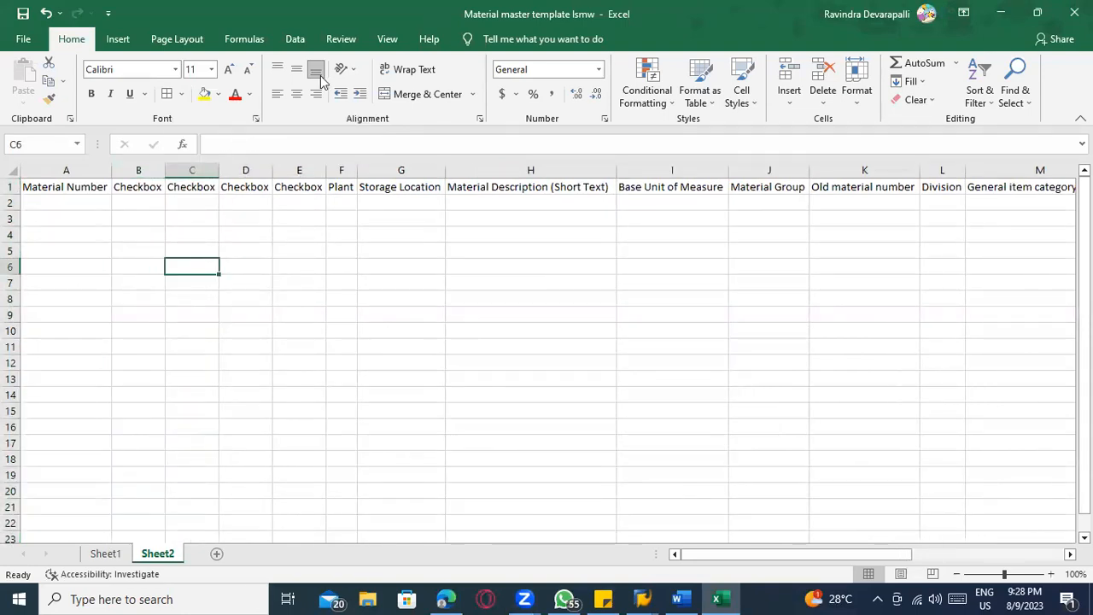
{"action": "key", "text": "alt+Tab"}
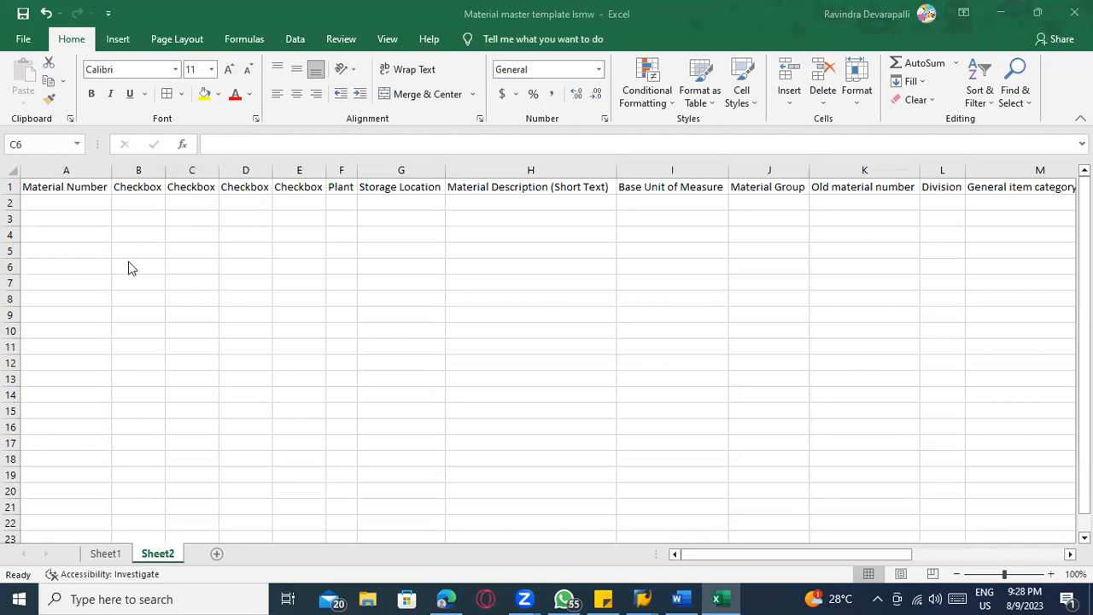
{"action": "key", "text": "alt+Tab"}
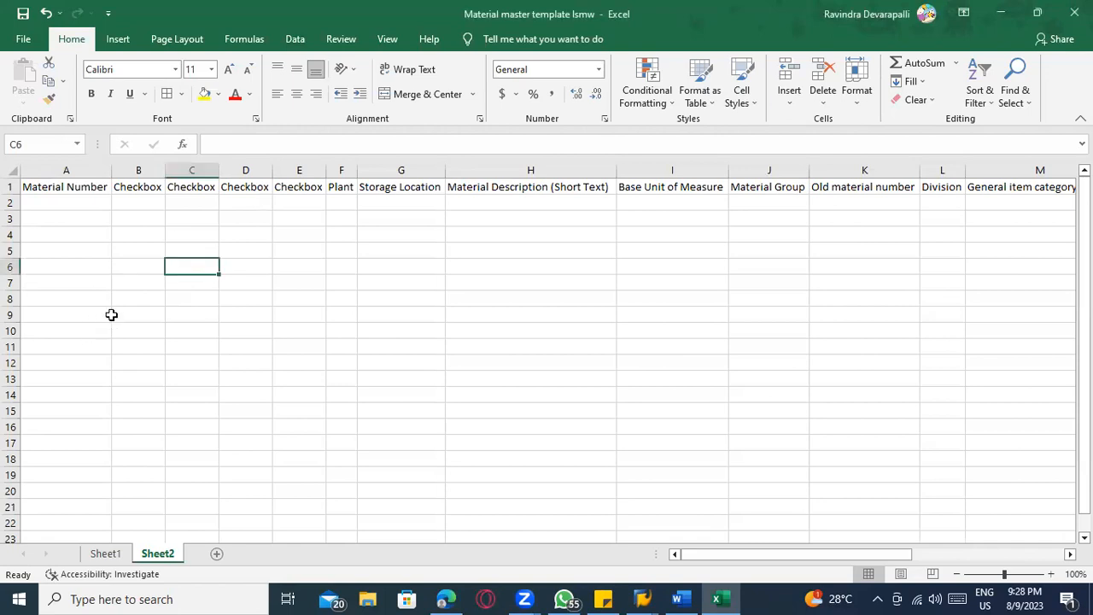
{"action": "left_click", "coordinate": [285, 323]}
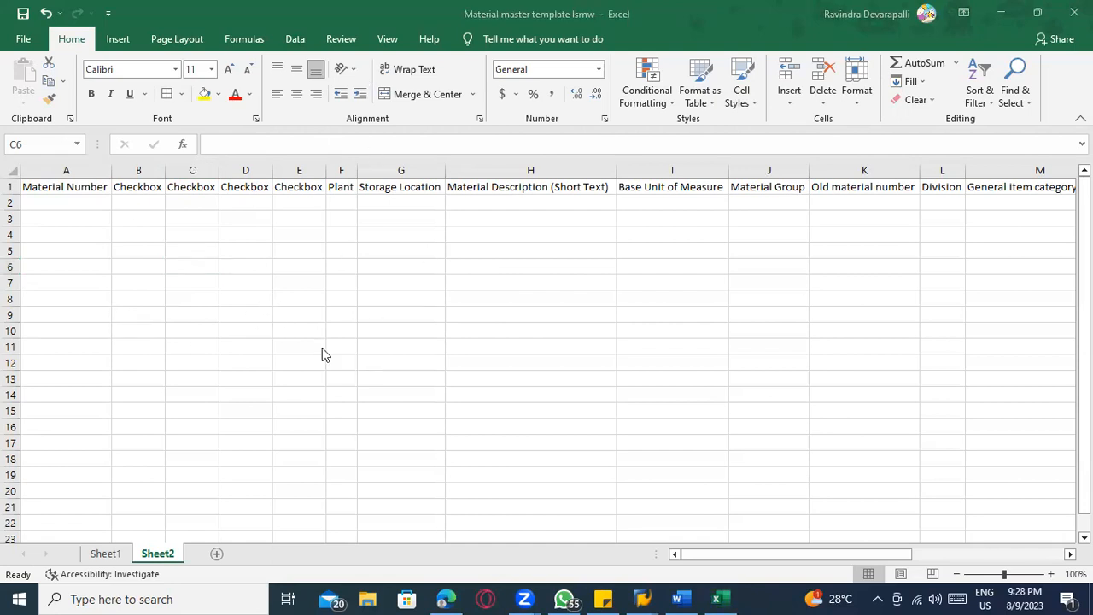
{"action": "key", "text": "alt+Tab"}
{"action": "left_click", "coordinate": [280, 330]}
Switch to SAP and assign the constant X to the checkbox field KZSEL_01 in the field mapping
{"action": "key", "text": "alt+Tab"}
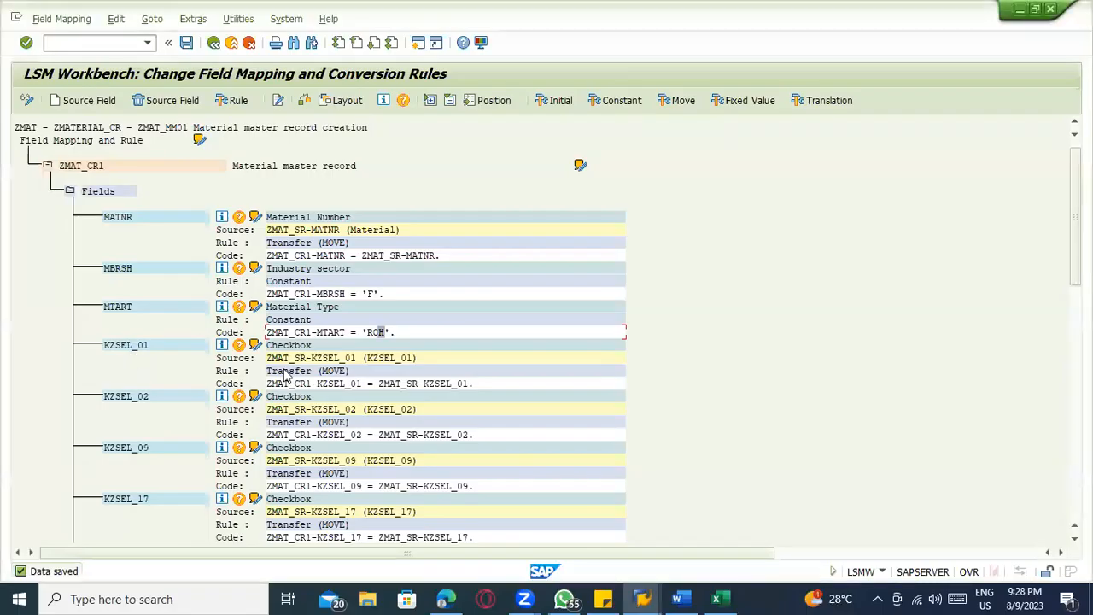
{"action": "left_click", "coordinate": [301, 345]}
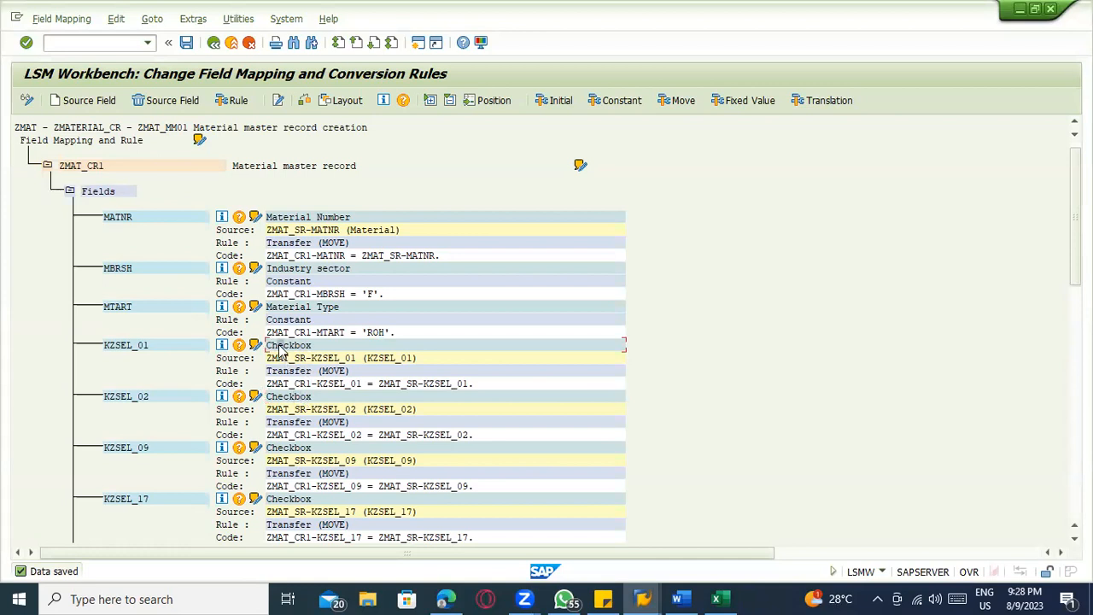
{"action": "left_click", "coordinate": [295, 398]}
{"action": "scroll", "coordinate": [342, 486], "scroll_direction": "down", "scroll_amount": 5}
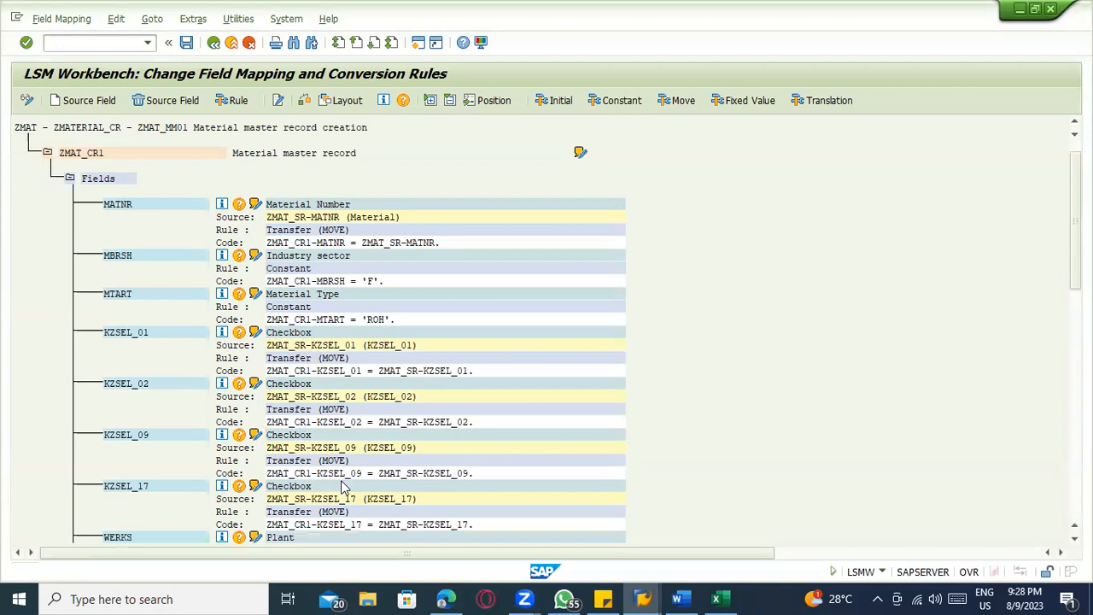
{"action": "scroll", "coordinate": [290, 416], "scroll_direction": "up", "scroll_amount": 3}
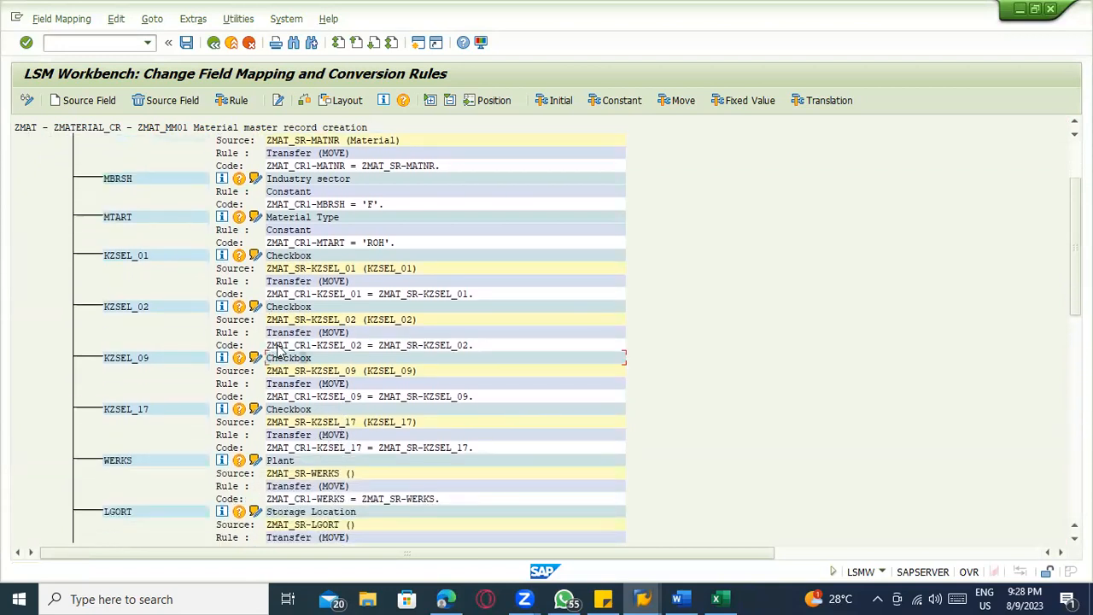
{"action": "left_click", "coordinate": [282, 307]}
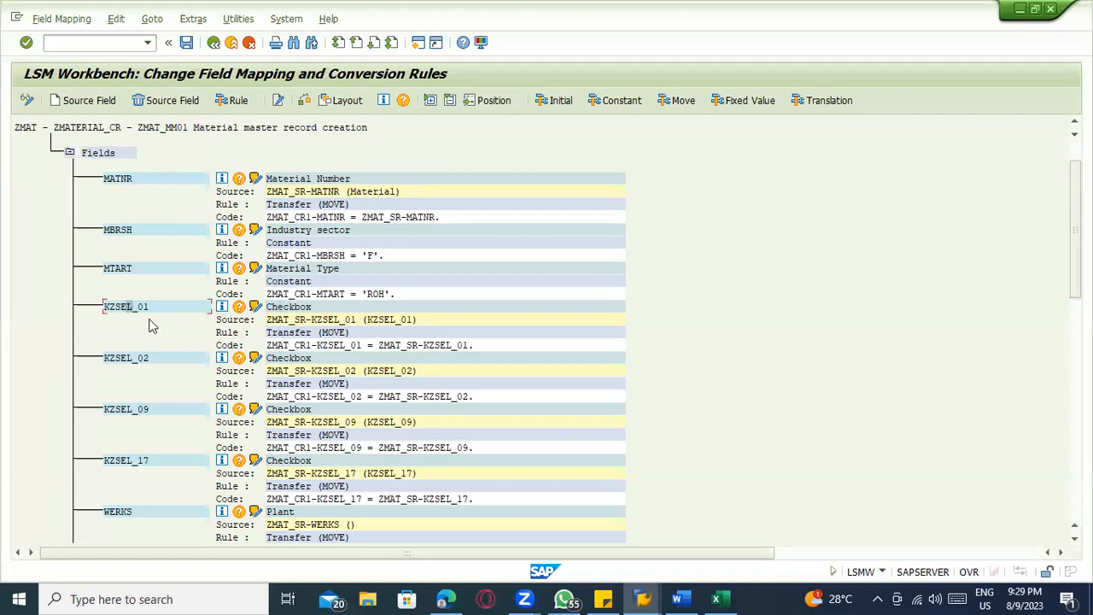
{"action": "left_click", "coordinate": [611, 101]}
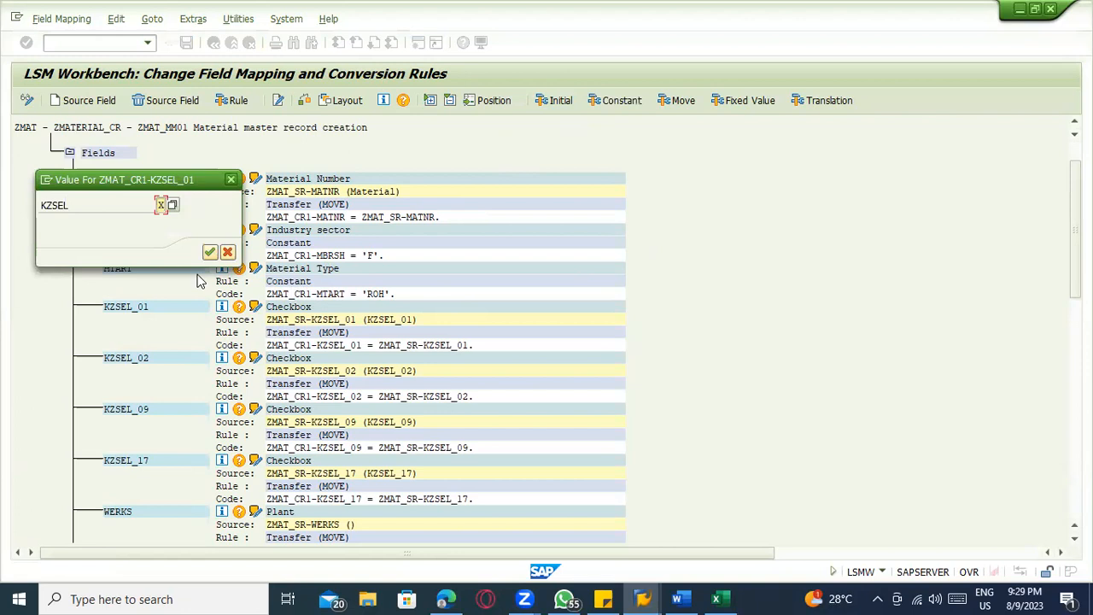
{"action": "left_click", "coordinate": [209, 252]}
Assign the constant X to the checkbox field KZSEL_02
{"action": "left_click", "coordinate": [135, 345]}
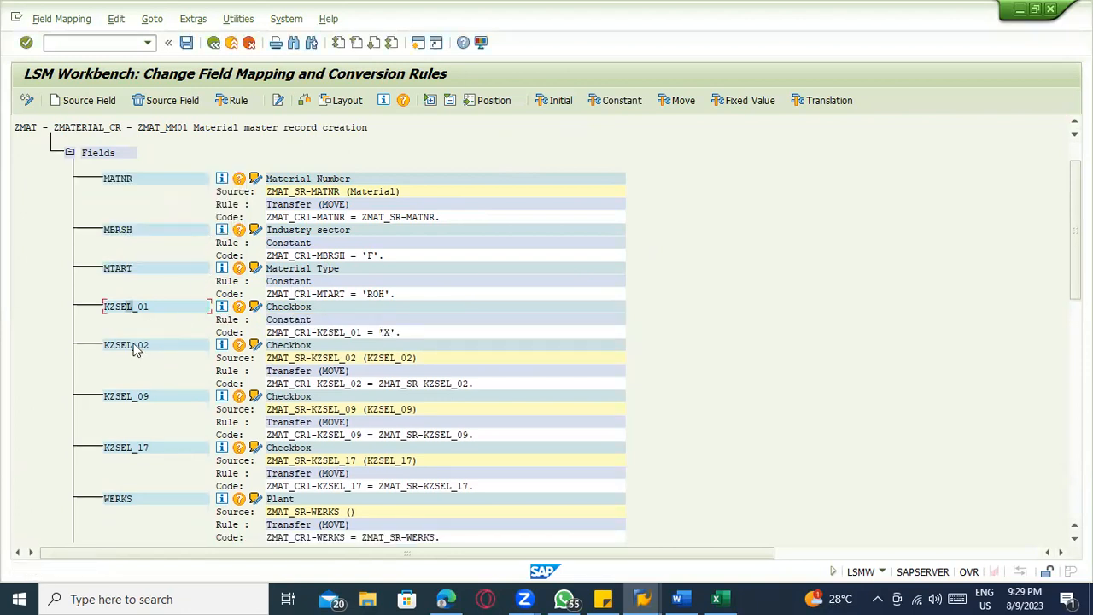
{"action": "left_click", "coordinate": [610, 102]}
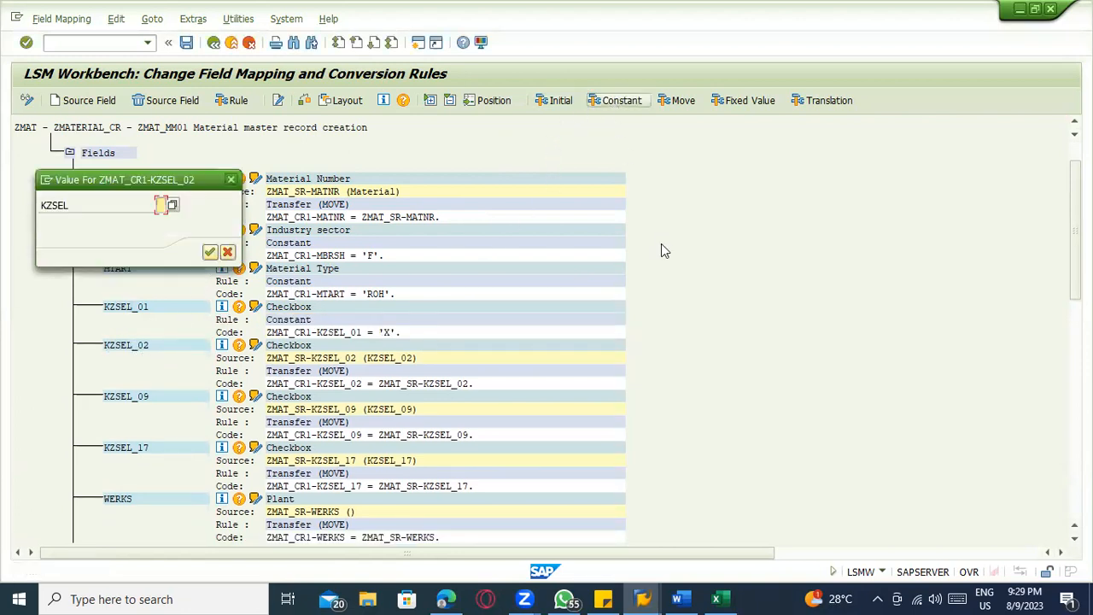
{"action": "type", "text": "X"}
{"action": "key", "text": "Return"}
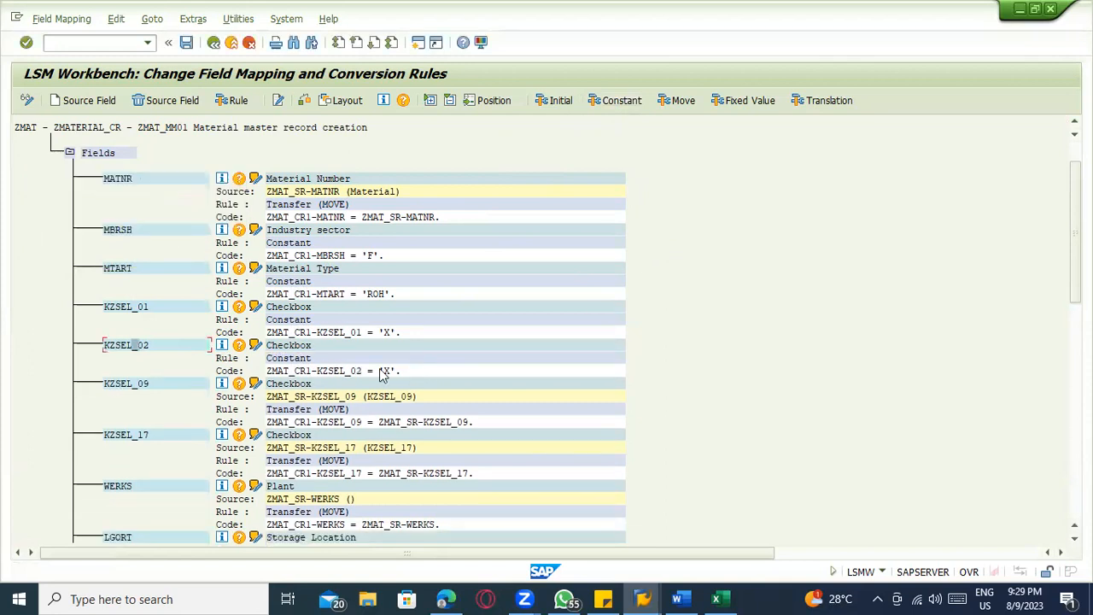
Assign the constant X to the checkbox fields KZSEL_09 and KZSEL_17
{"action": "left_click", "coordinate": [141, 387]}
{"action": "left_click", "coordinate": [620, 100]}
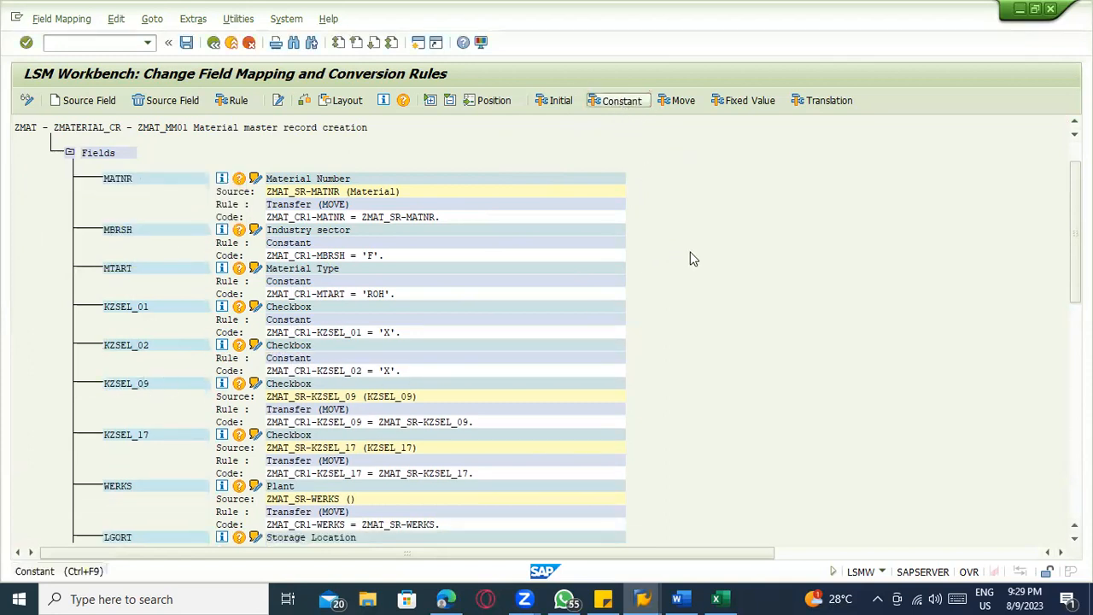
{"action": "type", "text": "X"}
{"action": "key", "text": "Return"}
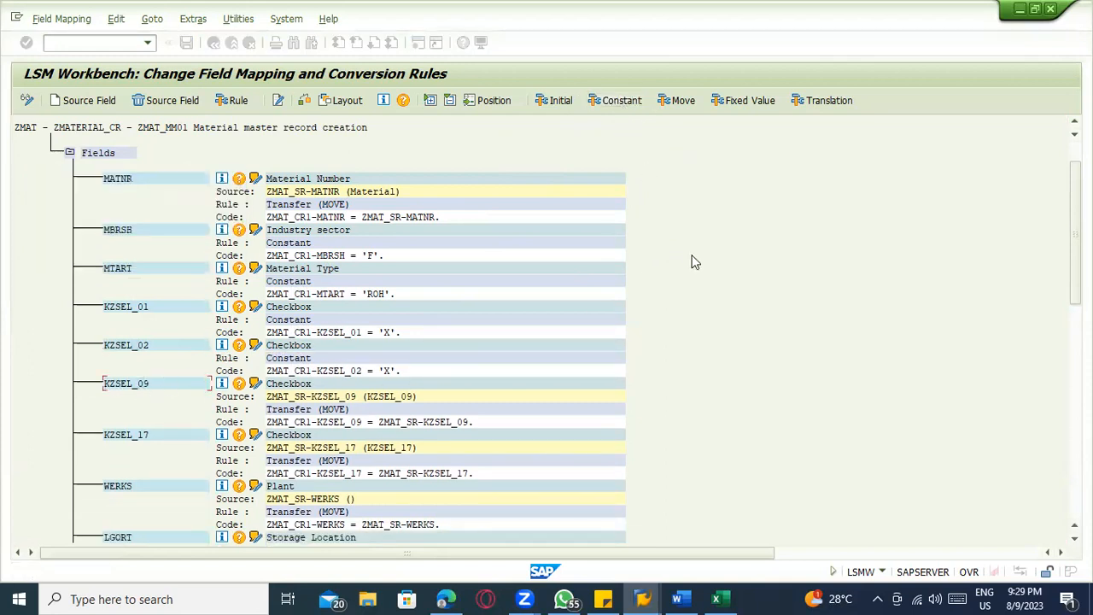
{"action": "left_click", "coordinate": [128, 424]}
{"action": "left_click", "coordinate": [616, 101]}
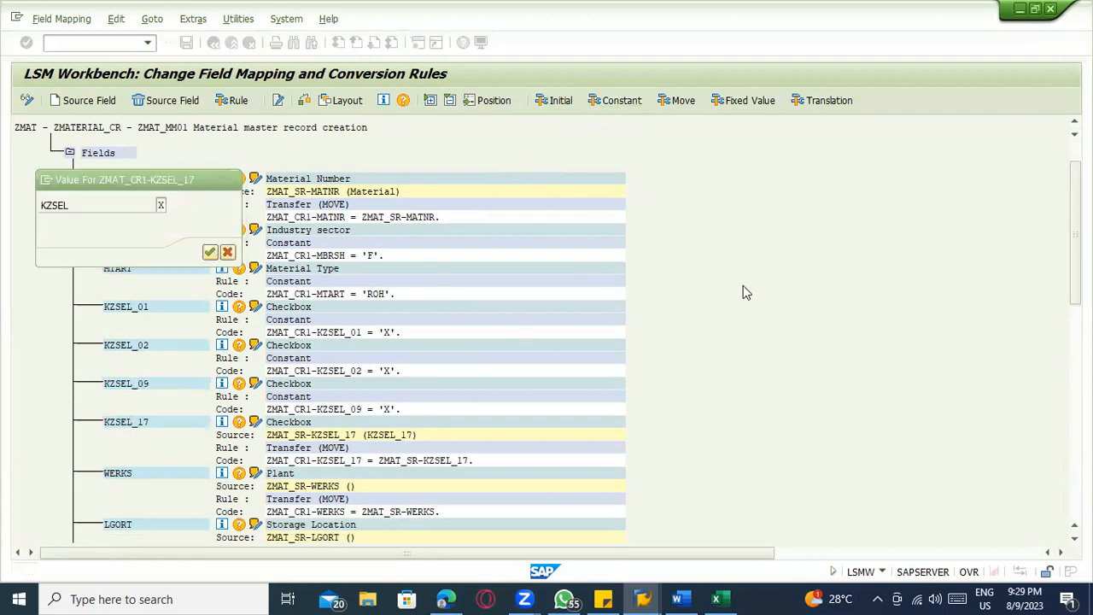
{"action": "key", "text": "Return"}
Examine the conversion rules of the four KZSEL checkbox fields and the Plant field WERKS
{"action": "left_click", "coordinate": [290, 450]}
{"action": "left_click", "coordinate": [312, 309]}
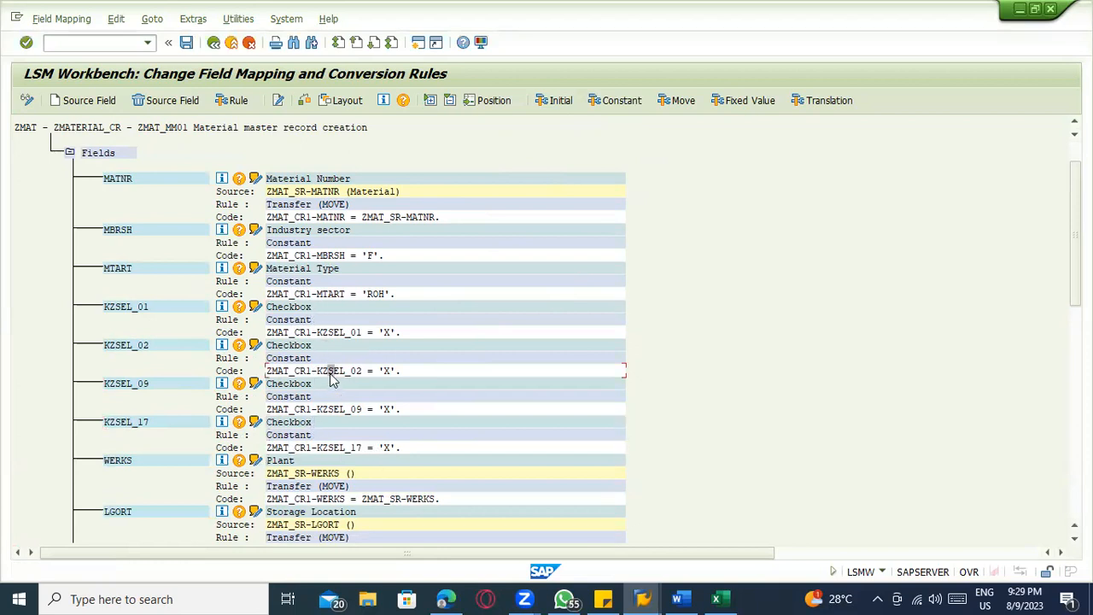
{"action": "left_click", "coordinate": [341, 410]}
{"action": "left_click", "coordinate": [345, 450]}
{"action": "scroll", "coordinate": [395, 473], "scroll_direction": "down", "scroll_amount": 5}
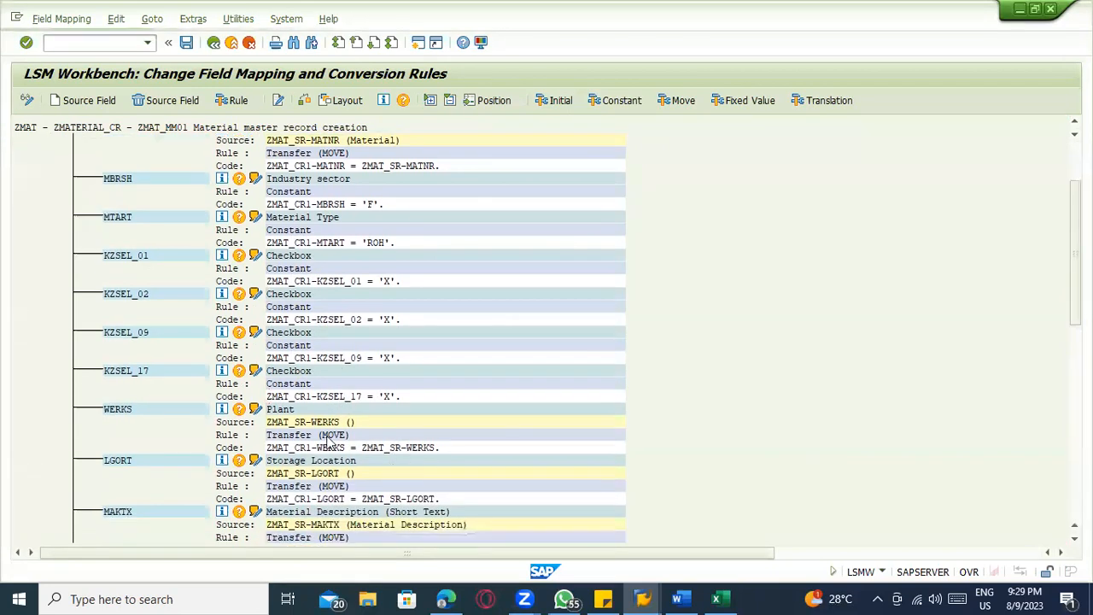
{"action": "left_click", "coordinate": [351, 389]}
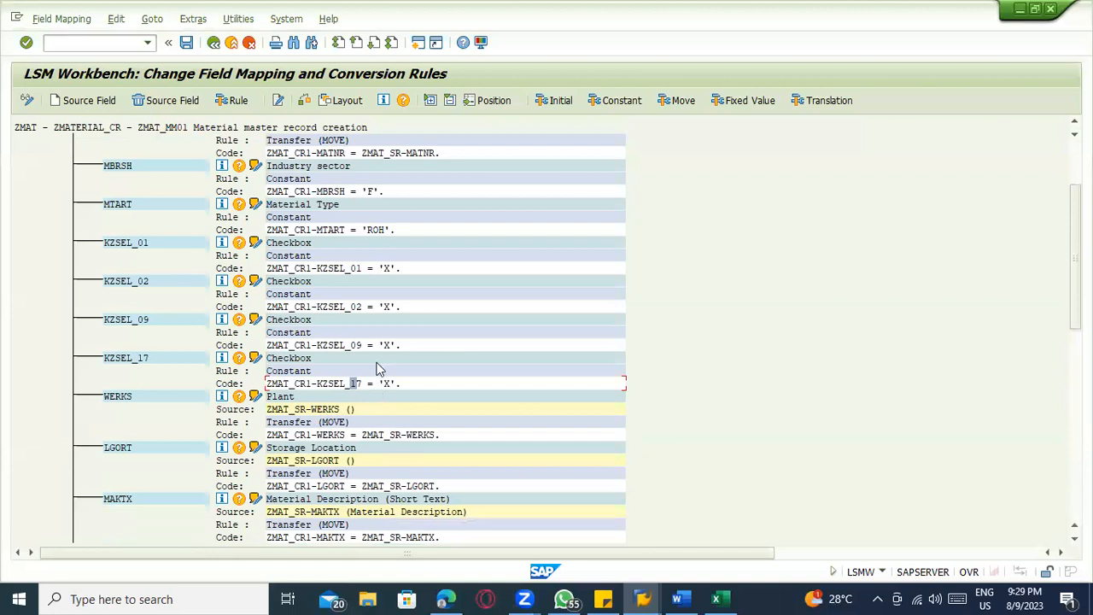
{"action": "left_click", "coordinate": [362, 347]}
{"action": "scroll", "coordinate": [350, 314], "scroll_direction": "up", "scroll_amount": 1}
{"action": "left_click", "coordinate": [365, 369]}
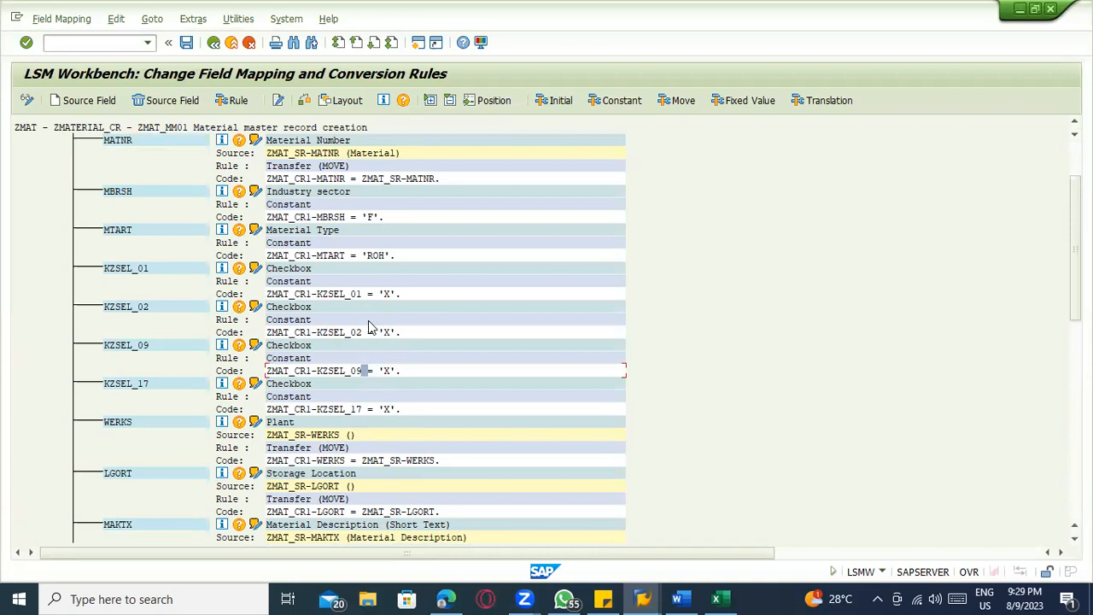
{"action": "scroll", "coordinate": [147, 401], "scroll_direction": "down", "scroll_amount": 1}
{"action": "scroll", "coordinate": [147, 401], "scroll_direction": "down", "scroll_amount": 1}
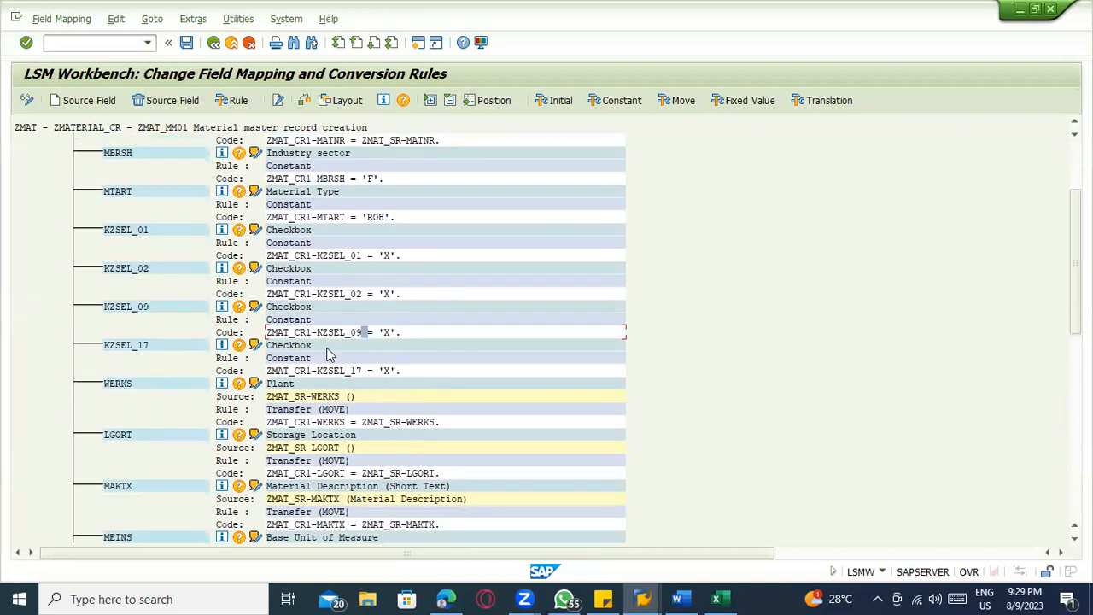
{"action": "left_click", "coordinate": [338, 383]}
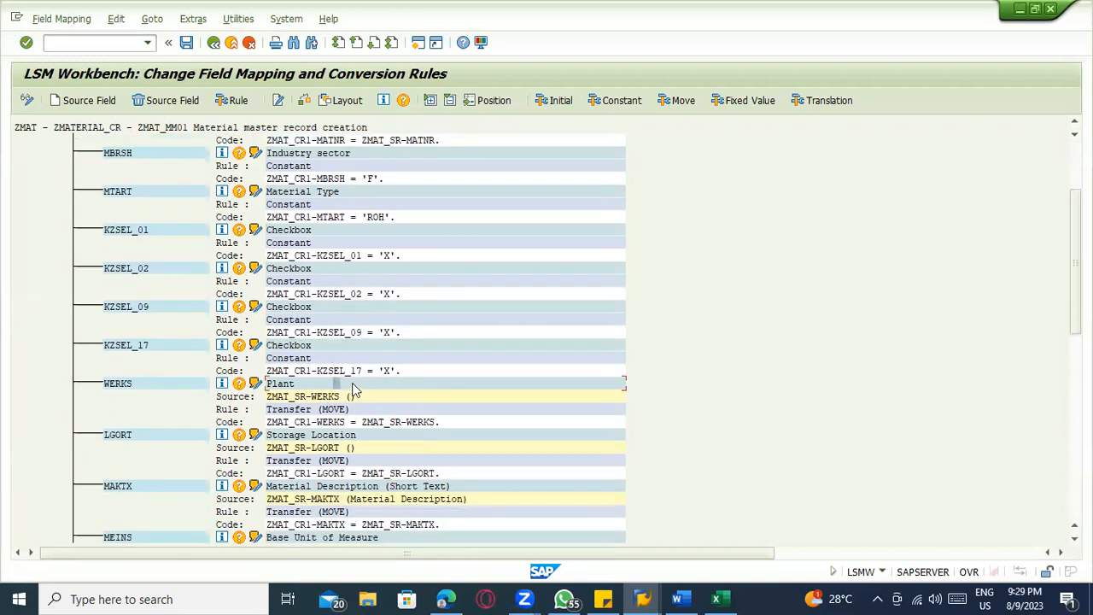
{"action": "left_click", "coordinate": [289, 385]}
{"action": "left_click", "coordinate": [602, 104]}
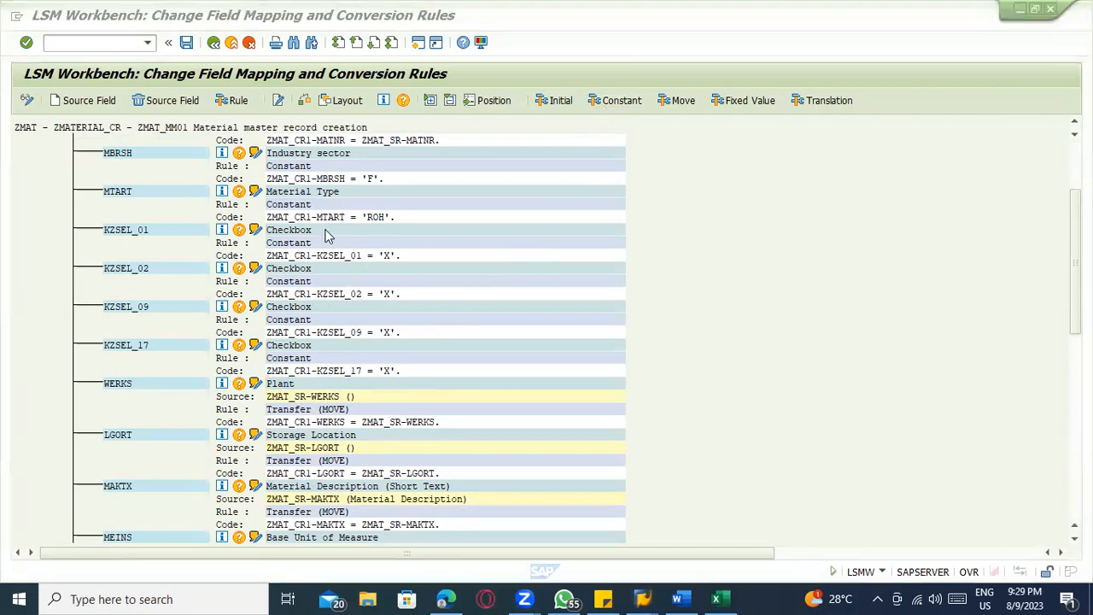
Switch to the Excel template and delete the four Checkbox columns, B to E, from Sheet2
{"action": "key", "text": "alt+Tab"}
{"action": "left_click_drag", "start_coordinate": [138, 170], "coordinate": [297, 170]}
{"action": "right_click", "coordinate": [297, 173]}
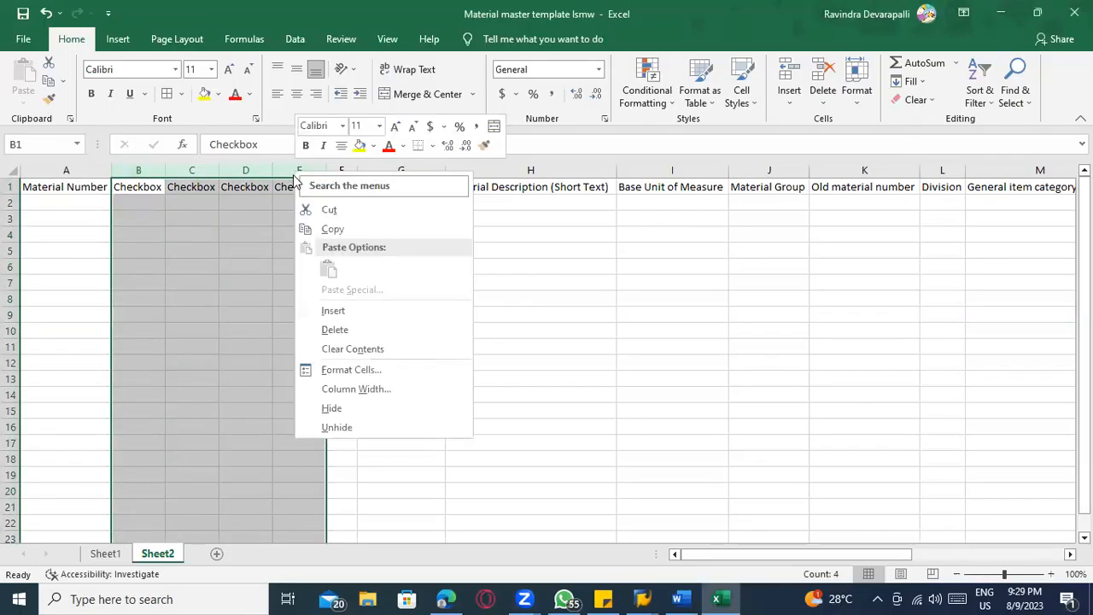
{"action": "left_click", "coordinate": [336, 330]}
{"action": "left_click", "coordinate": [309, 280]}
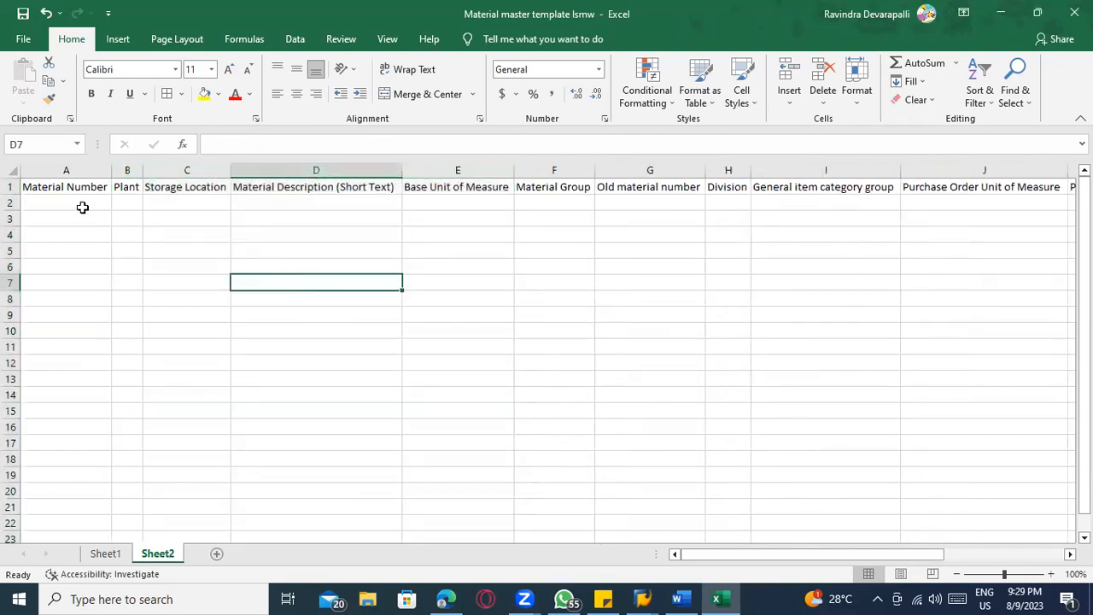
Switch to SAP, save the field mapping, and return to the LSM Workbench process steps
{"action": "key", "text": "alt+Tab"}
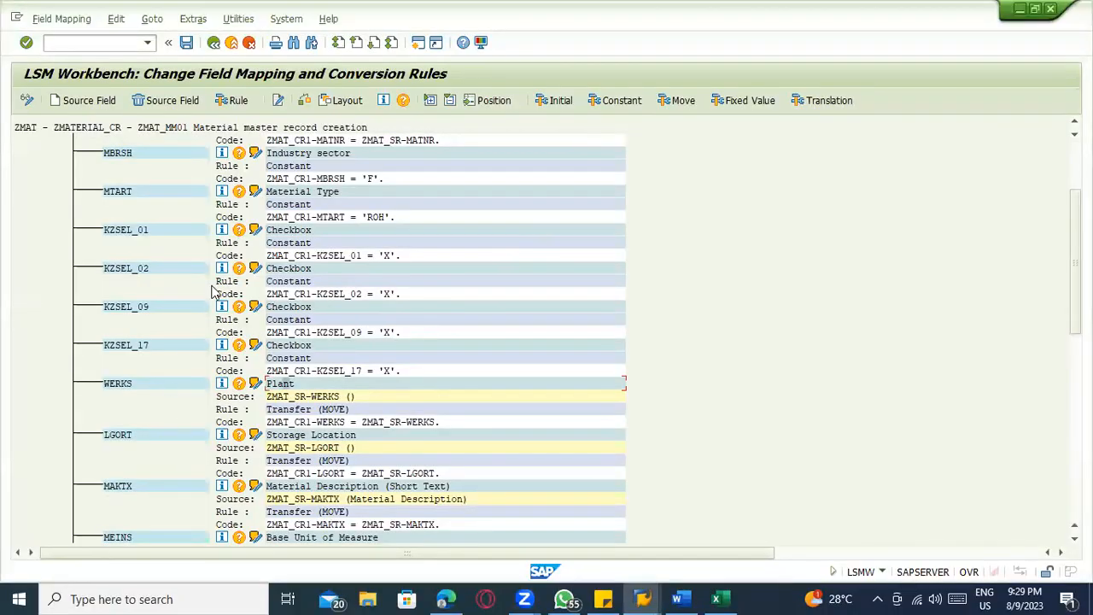
{"action": "key", "text": "ctrl+s"}
{"action": "left_click", "coordinate": [213, 42]}
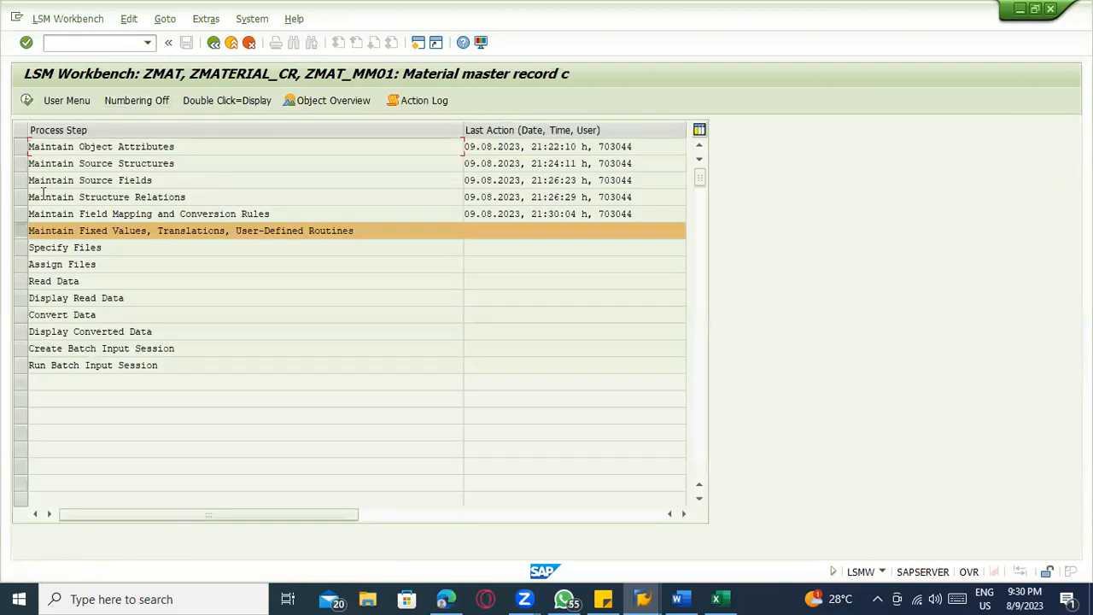
{"action": "left_click", "coordinate": [20, 178]}
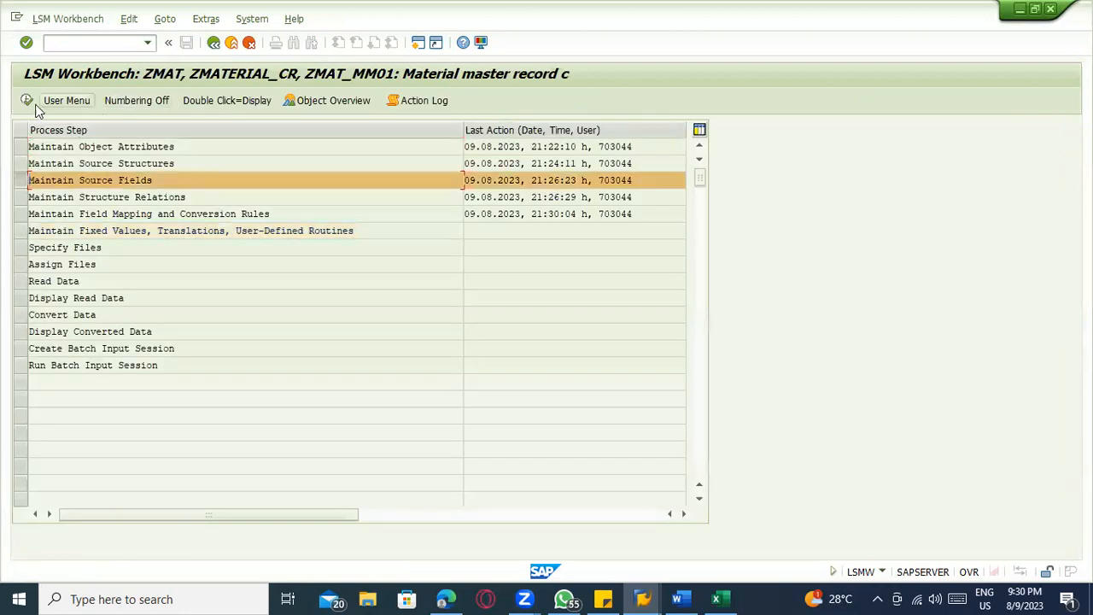
{"action": "left_click", "coordinate": [27, 102]}
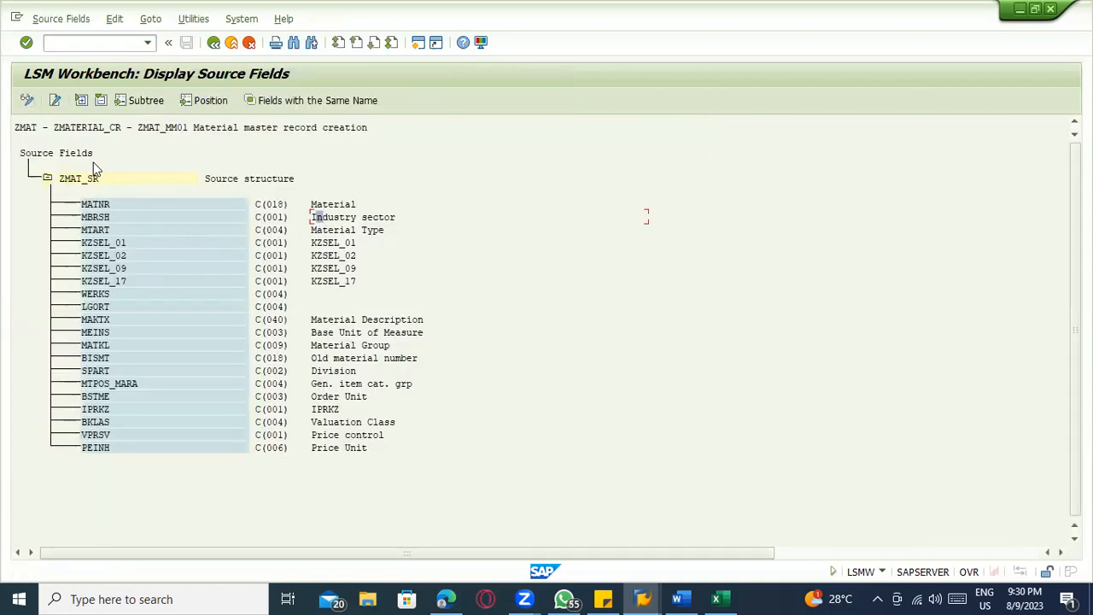
{"action": "left_click", "coordinate": [92, 218]}
{"action": "left_click", "coordinate": [27, 100]}
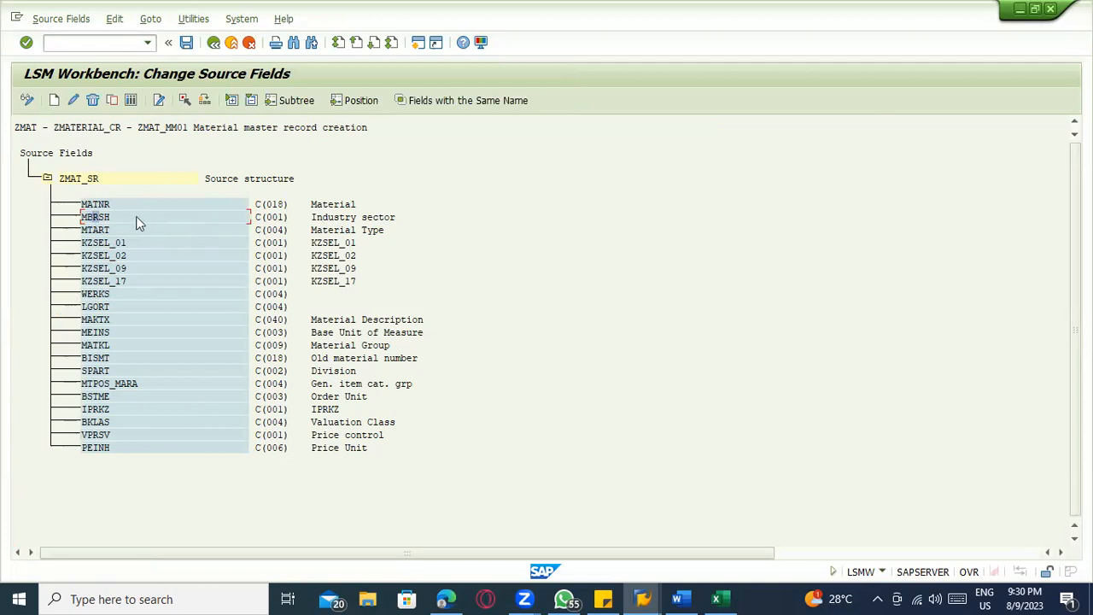
{"action": "left_click", "coordinate": [212, 44]}
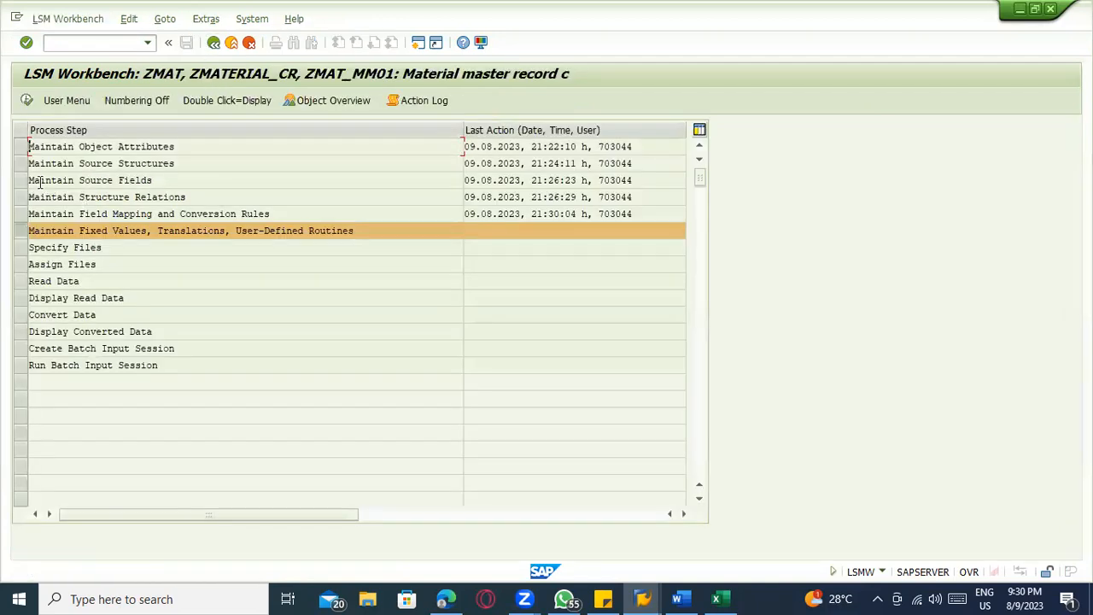
Open Maintain Source Fields in change mode and delete the Industry sector field MBRSH from structure ZMAT_SR
{"action": "left_click", "coordinate": [39, 180]}
{"action": "left_click", "coordinate": [27, 100]}
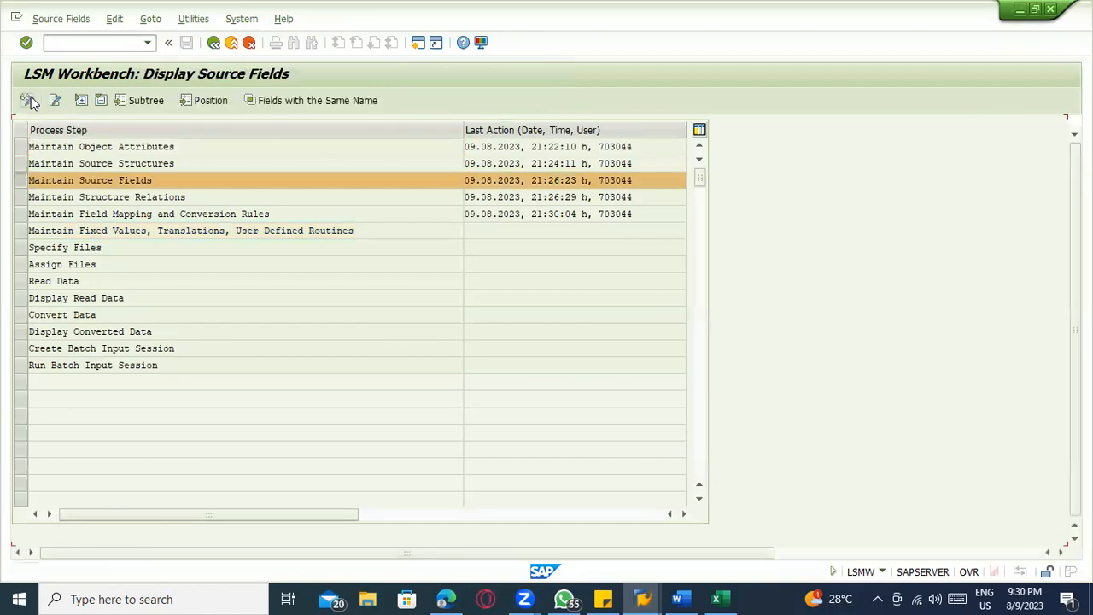
{"action": "left_click", "coordinate": [94, 218]}
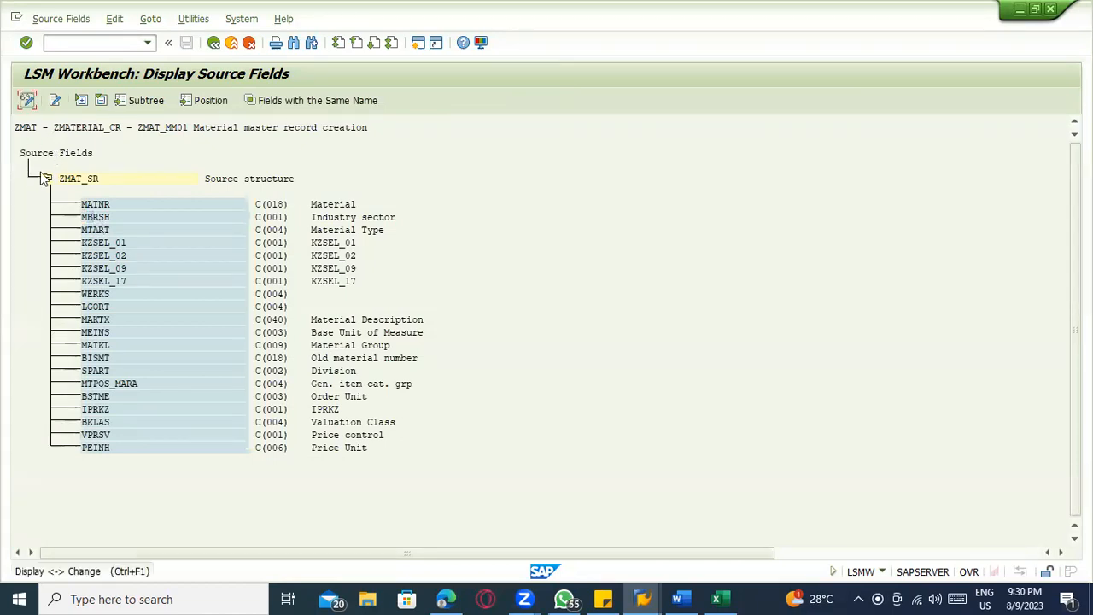
{"action": "left_click", "coordinate": [27, 101]}
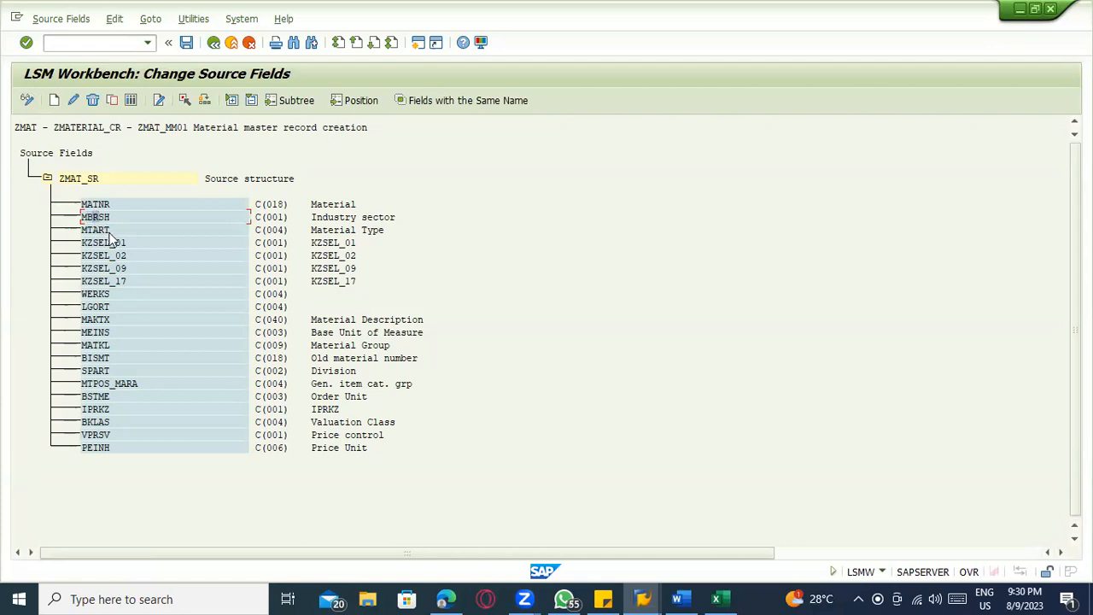
{"action": "left_click", "coordinate": [92, 100]}
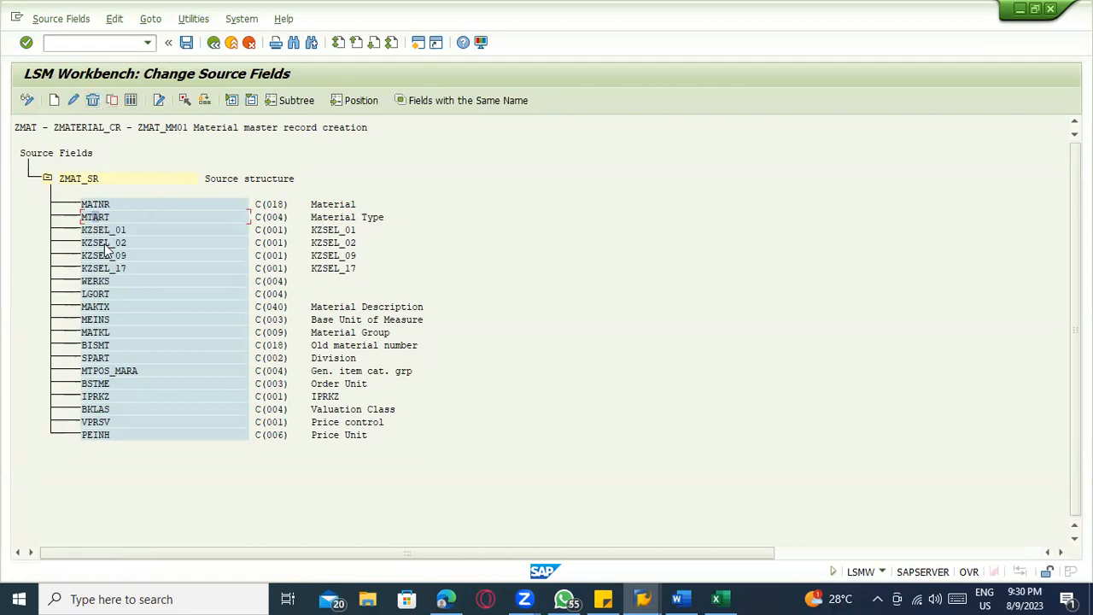
Delete the Material Type field MTART and the fields KZSEL_01, KZSEL_02, KZSEL_09 and KZSEL_17 from structure ZMAT_SR, and save
{"action": "left_click", "coordinate": [92, 100]}
{"action": "left_click", "coordinate": [93, 100]}
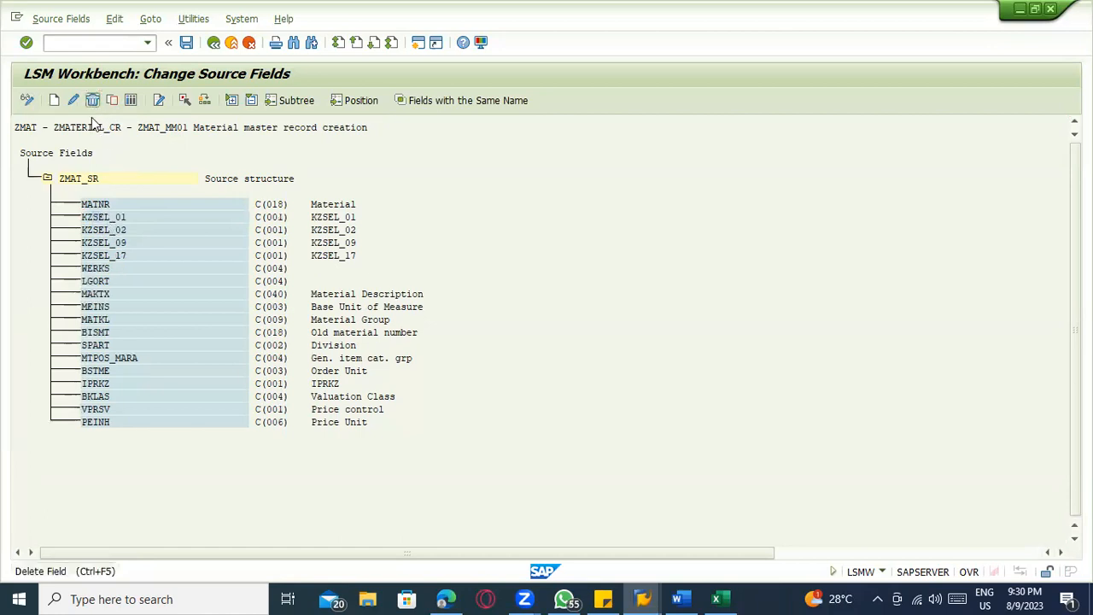
{"action": "left_click", "coordinate": [107, 217]}
{"action": "left_click", "coordinate": [92, 100]}
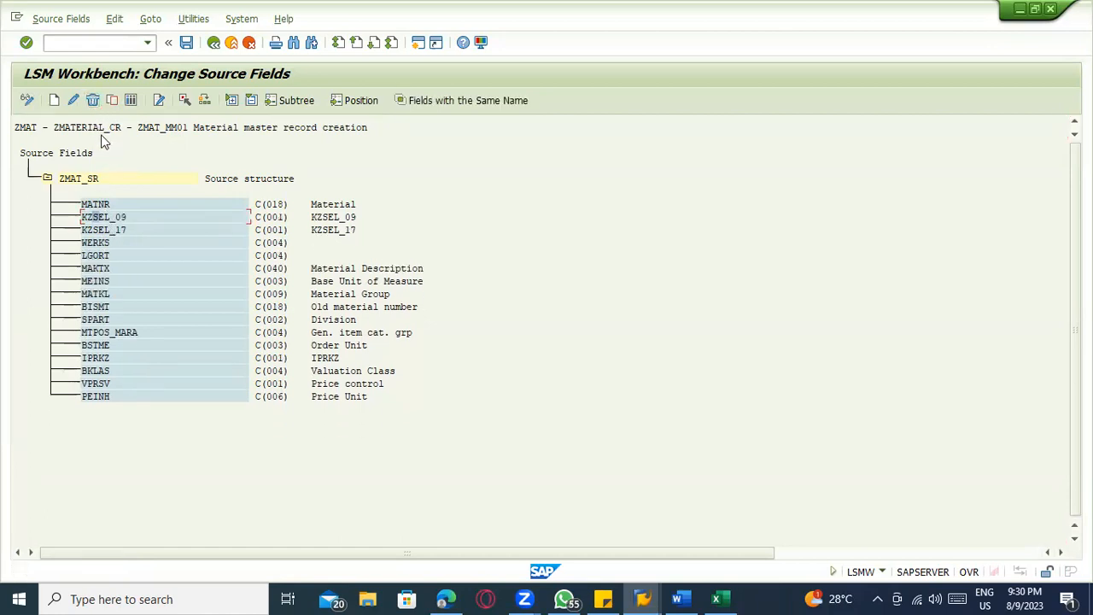
{"action": "left_click", "coordinate": [92, 100]}
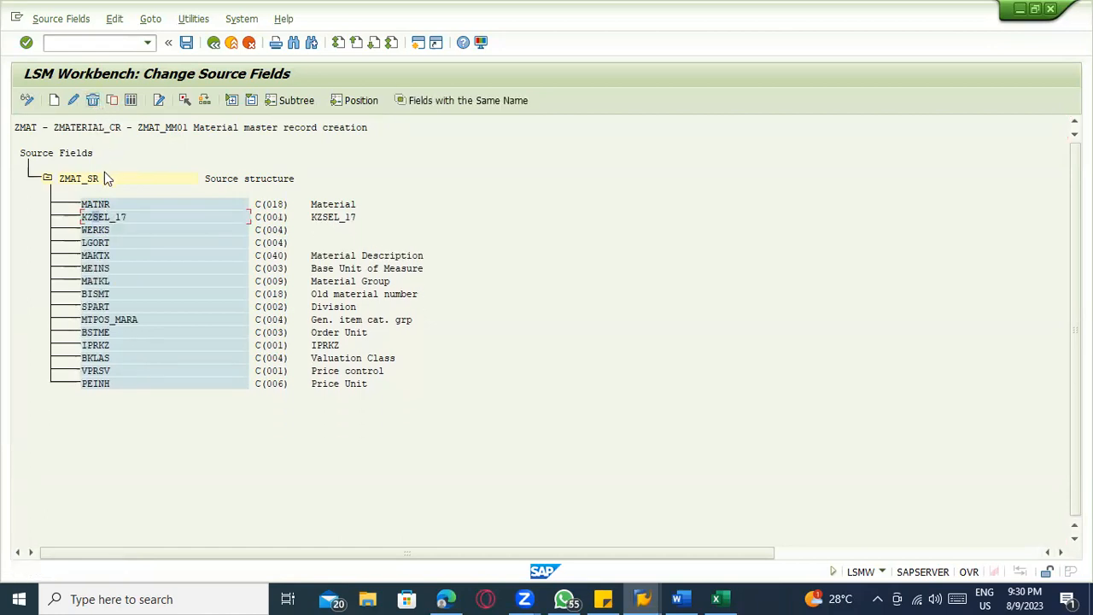
{"action": "left_click", "coordinate": [92, 100]}
{"action": "left_click", "coordinate": [492, 332]}
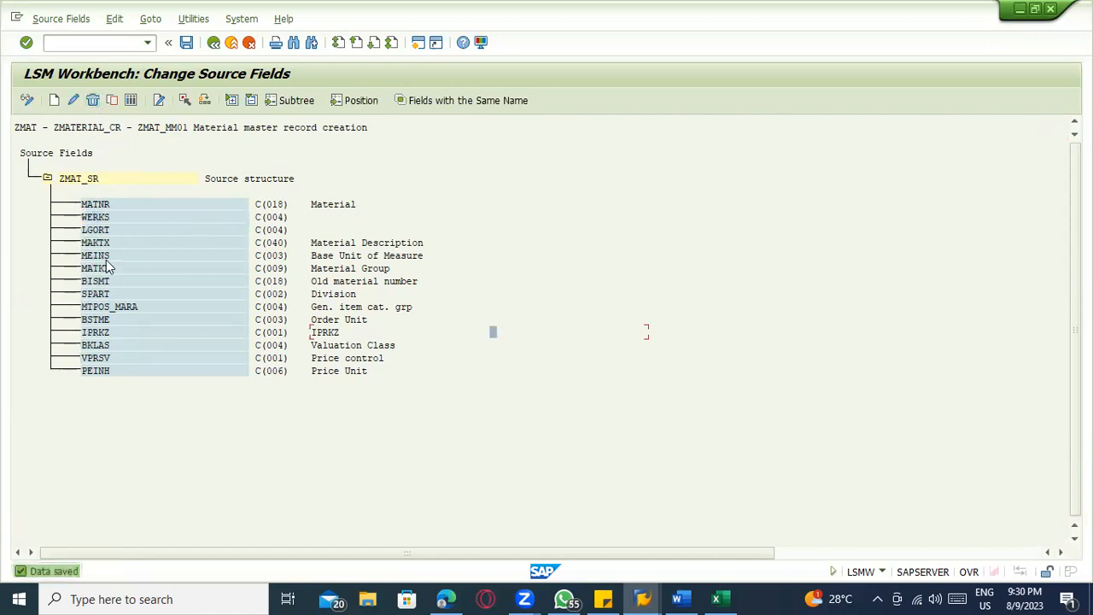
Compare the remaining ZMAT_SR source fields with the column headers in Sheet2 of the Excel template
{"action": "key", "text": "alt+Tab"}
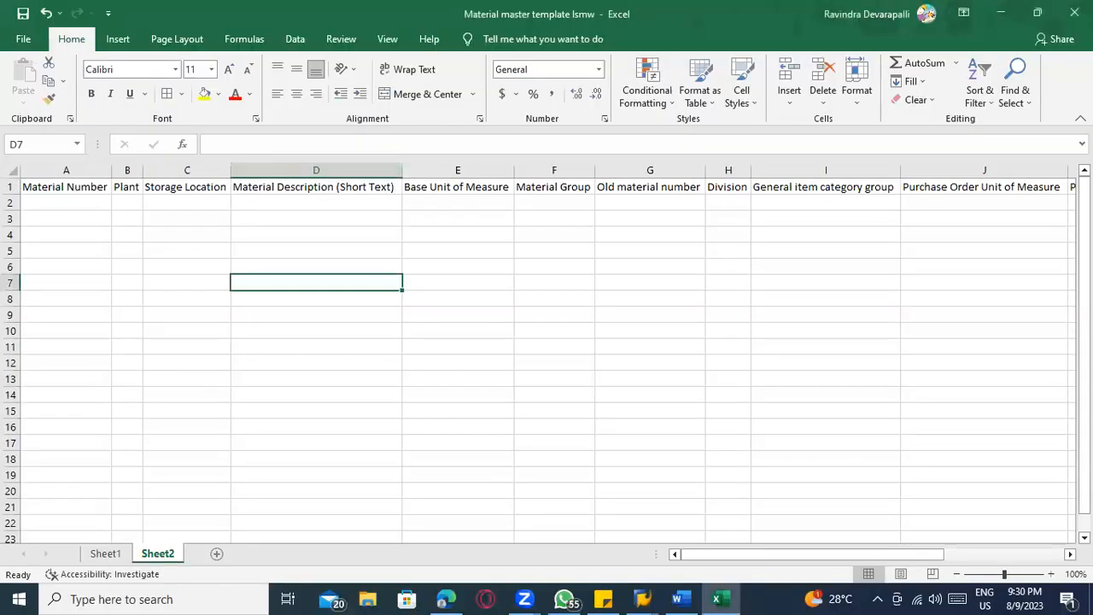
{"action": "key", "text": "alt+Tab"}
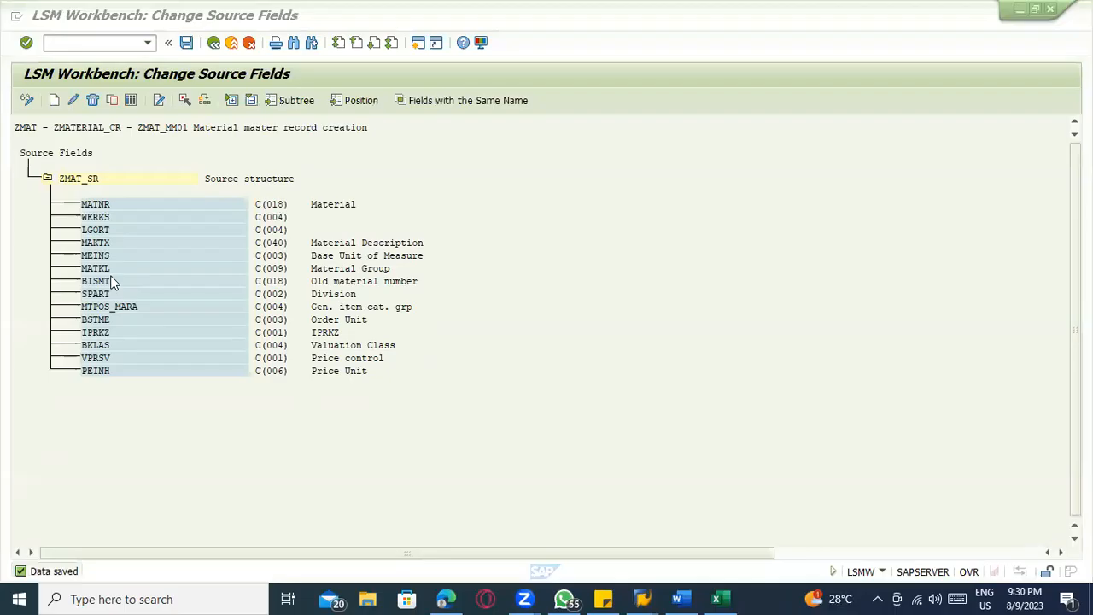
{"action": "left_click", "coordinate": [330, 208]}
{"action": "key", "text": "alt+Tab"}
{"action": "key", "text": "alt+Tab"}
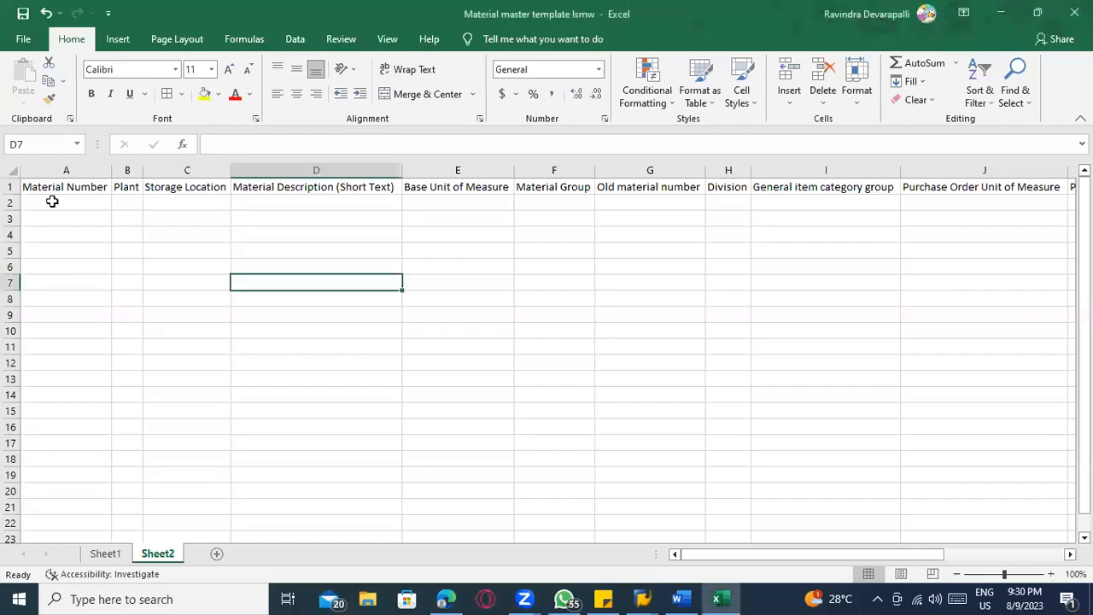
{"action": "key", "text": "alt+Tab"}
{"action": "left_click", "coordinate": [148, 230]}
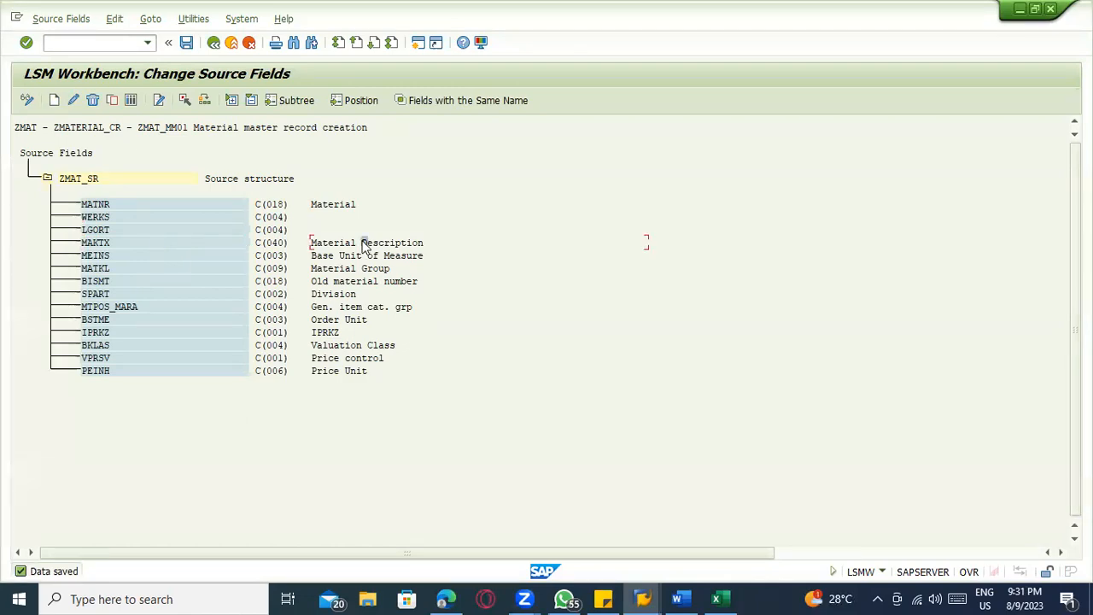
{"action": "key", "text": "alt+Tab"}
{"action": "left_click", "coordinate": [367, 170]}
{"action": "left_click", "coordinate": [431, 204]}
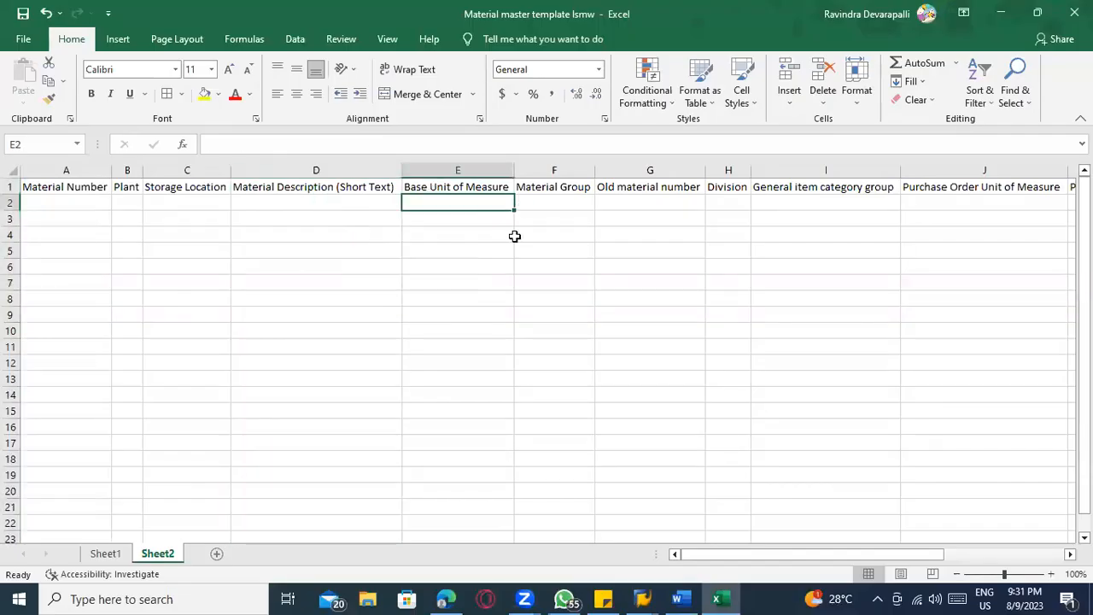
{"action": "key", "text": "alt+Tab"}
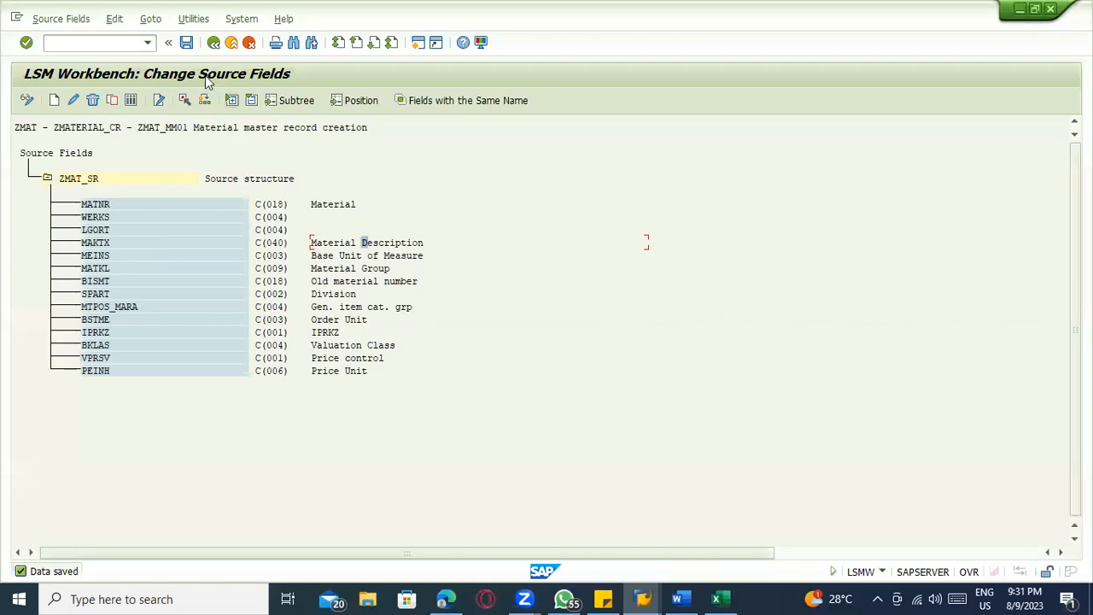
Save the source fields, and re-save the structure relations in change mode before returning to the process steps
{"action": "left_click", "coordinate": [186, 42]}
{"action": "left_click", "coordinate": [213, 43]}
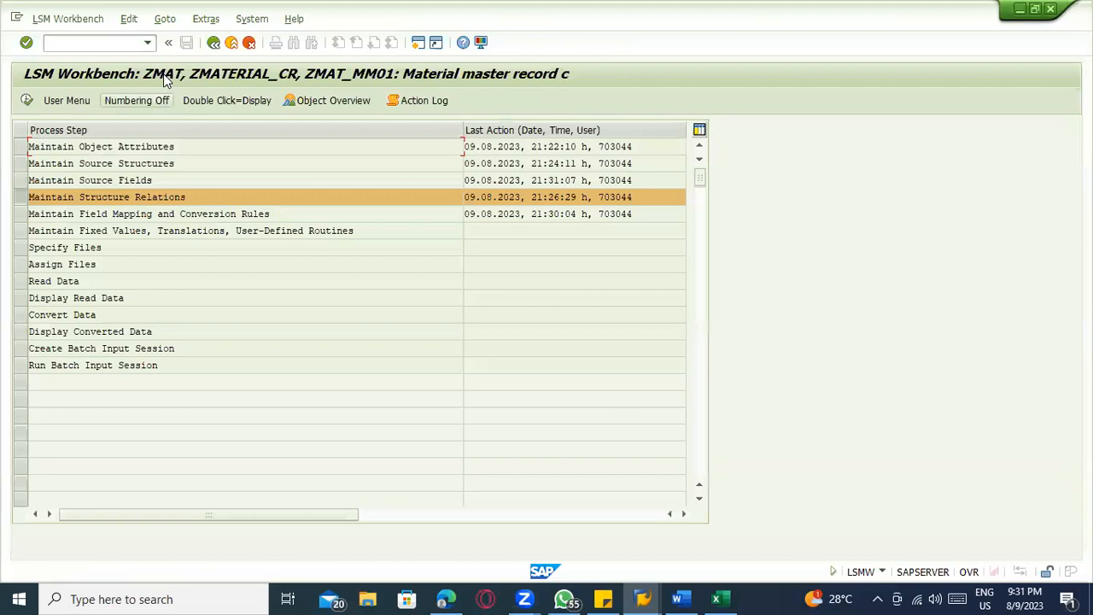
{"action": "left_click", "coordinate": [27, 100]}
{"action": "left_click", "coordinate": [58, 99]}
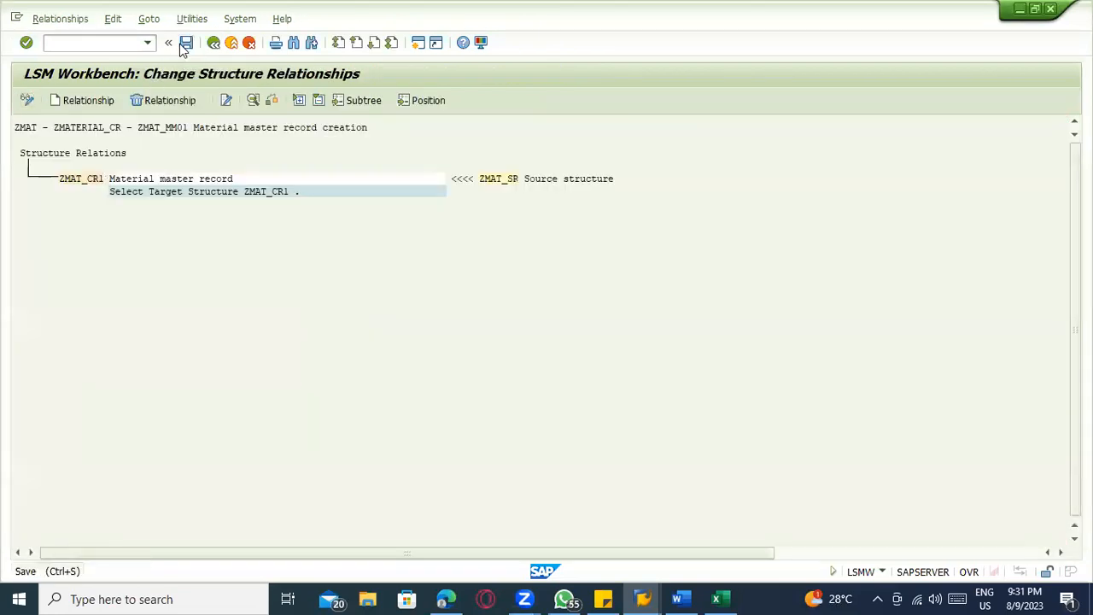
{"action": "left_click", "coordinate": [212, 43]}
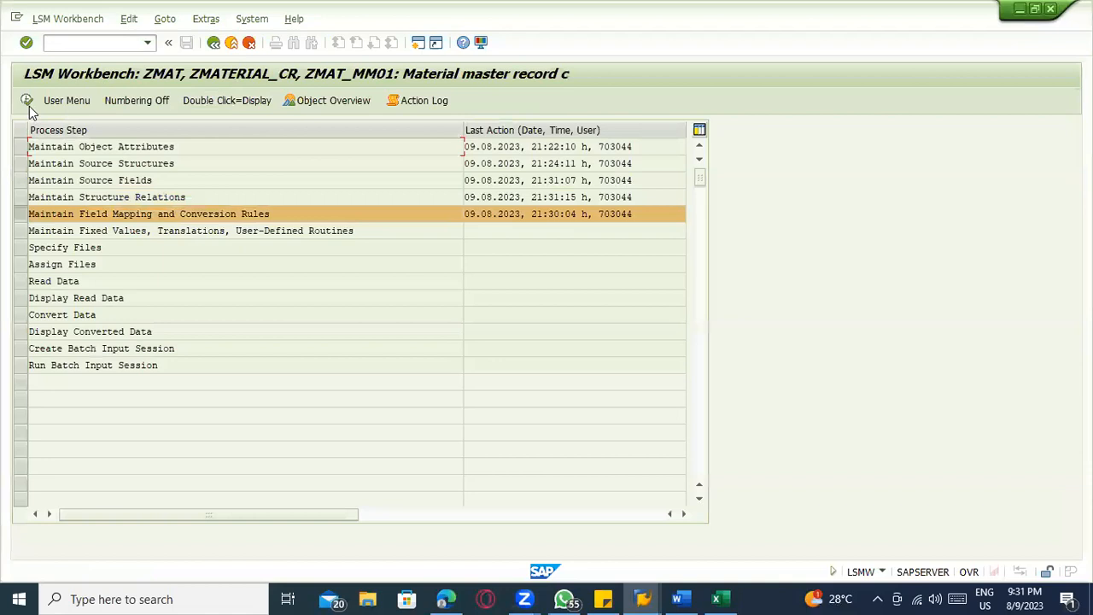
Open Maintain Field Mapping and Conversion Rules in change mode, save it, and return to the process steps
{"action": "left_click", "coordinate": [26, 101]}
{"action": "left_click", "coordinate": [26, 101]}
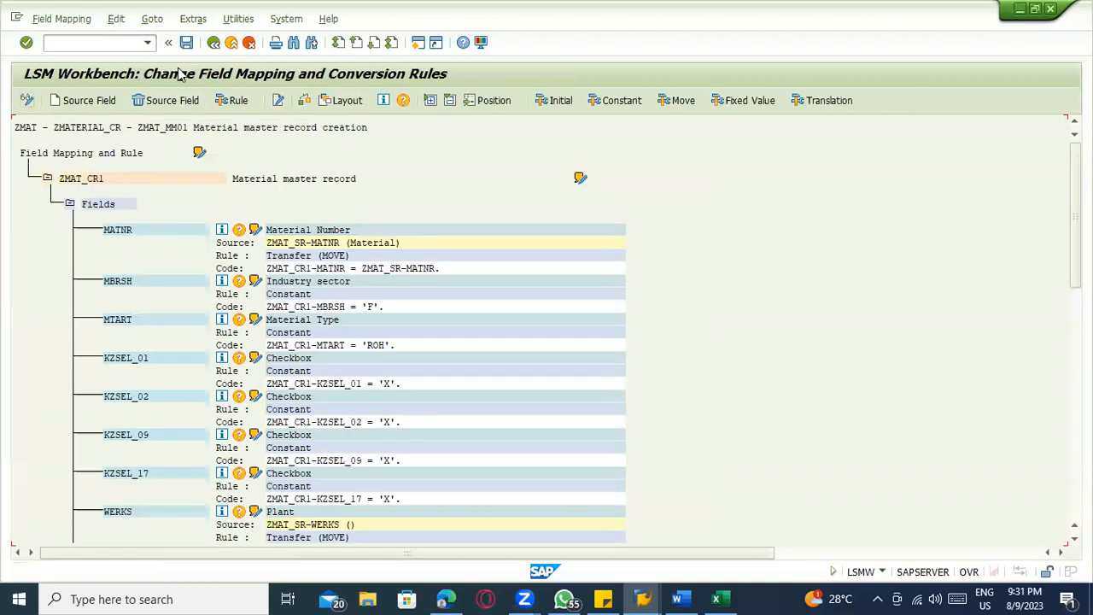
{"action": "left_click", "coordinate": [213, 43]}
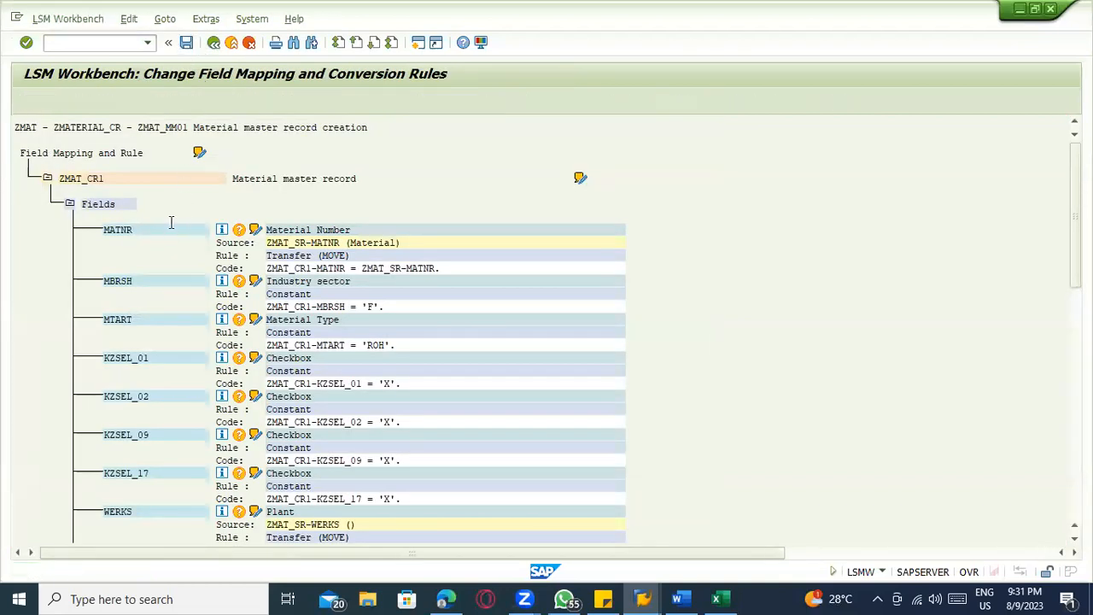
{"action": "left_click_drag", "start_coordinate": [104, 247], "coordinate": [9, 248]}
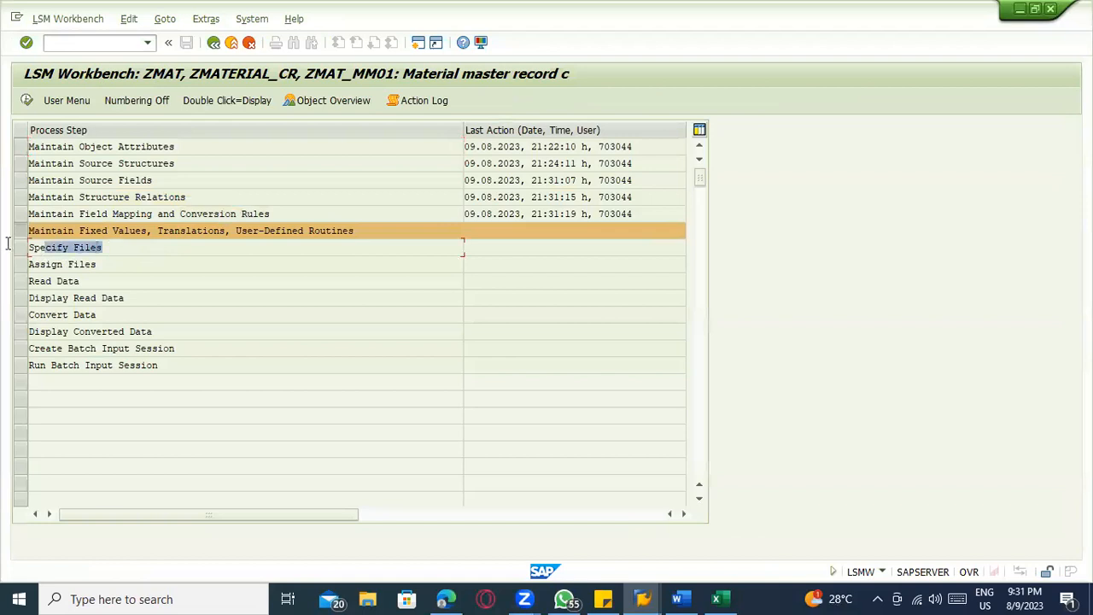
{"action": "left_click_drag", "start_coordinate": [374, 231], "coordinate": [18, 229]}
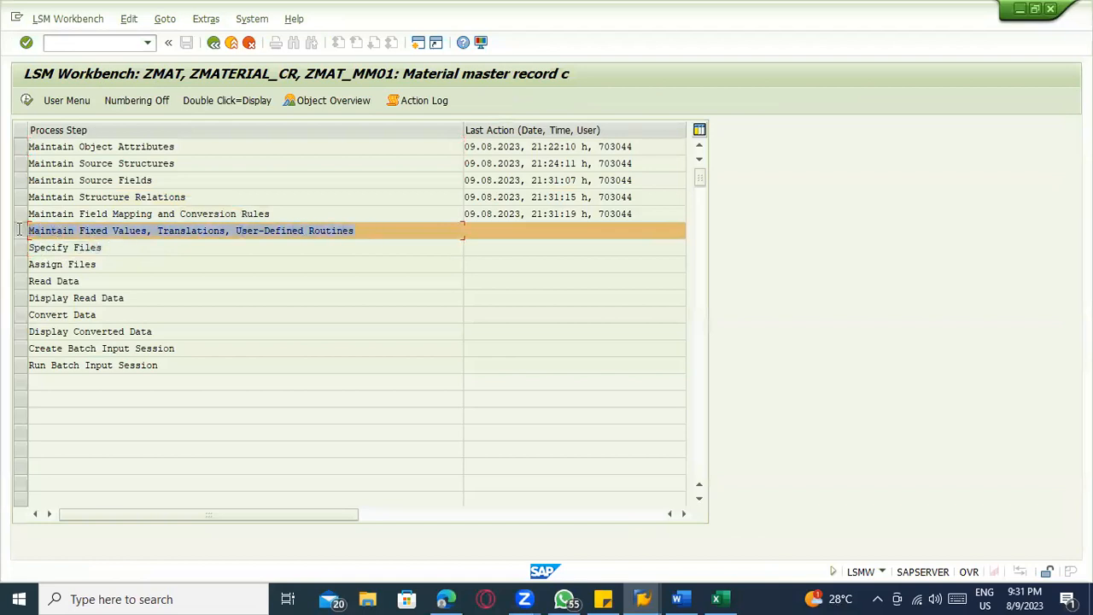
{"action": "left_click", "coordinate": [75, 248]}
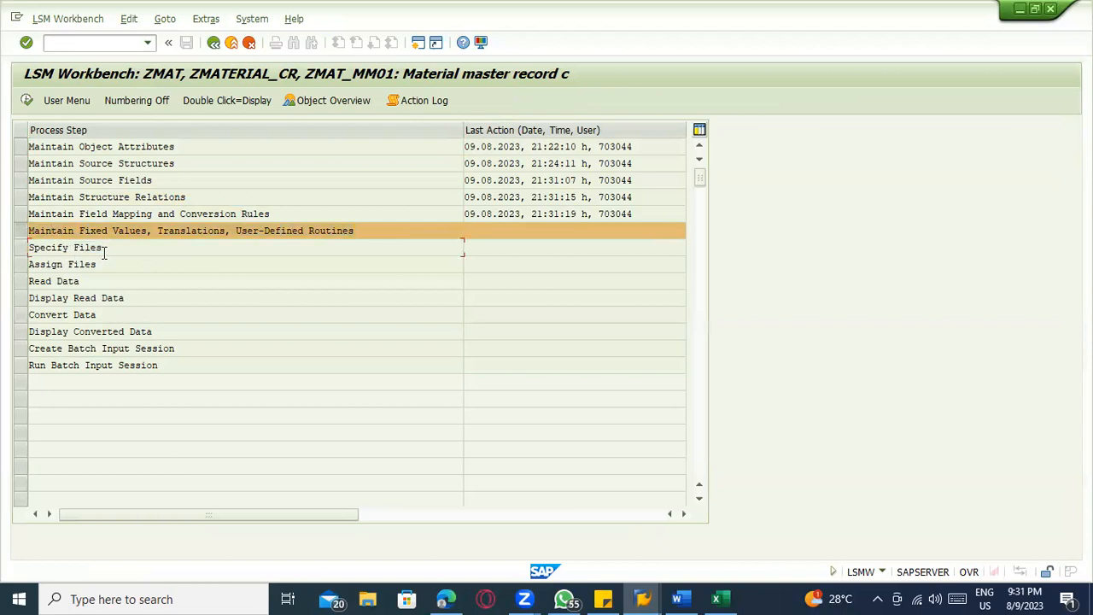
{"action": "left_click_drag", "start_coordinate": [105, 247], "coordinate": [32, 249]}
{"action": "key", "text": "alt+Tab"}
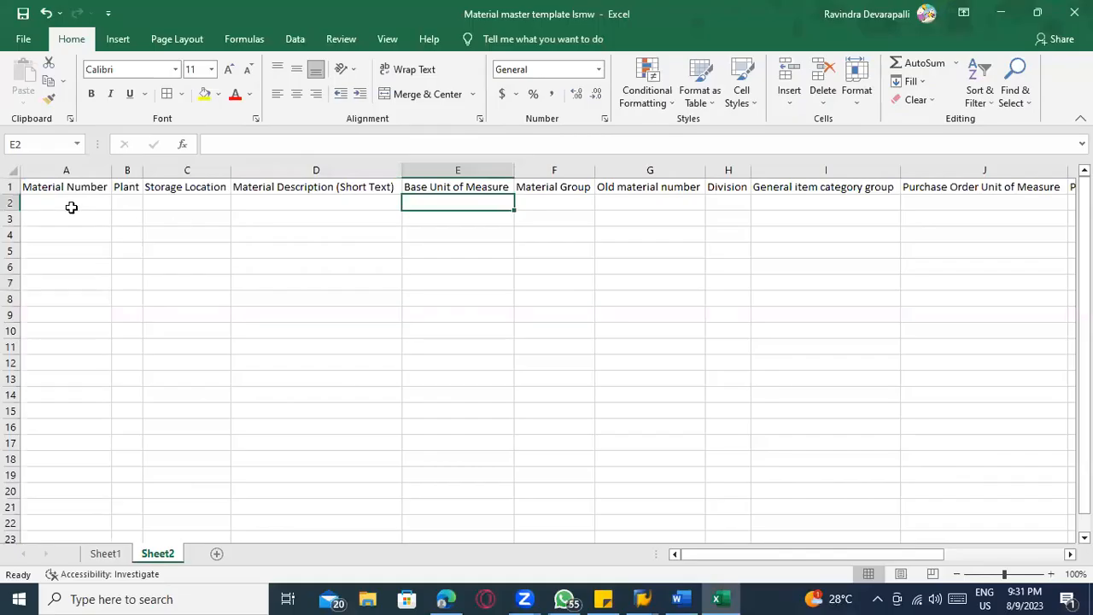
{"action": "left_click", "coordinate": [71, 208]}
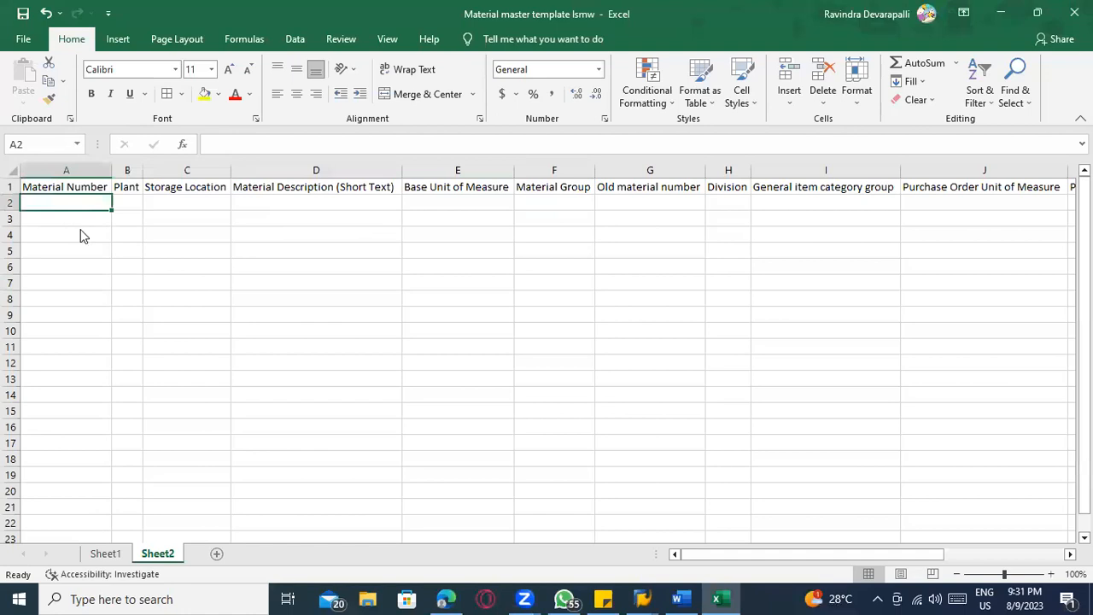
Switch back to the SAP LSM Workbench and open Display Material (MM03) in a new session
{"action": "key", "text": "alt+Tab"}
{"action": "key", "text": "alt+Tab"}
{"action": "key", "text": "alt+Tab"}
{"action": "key", "text": "alt+shift+Tab"}
{"action": "key", "text": "alt+shift+Tab"}
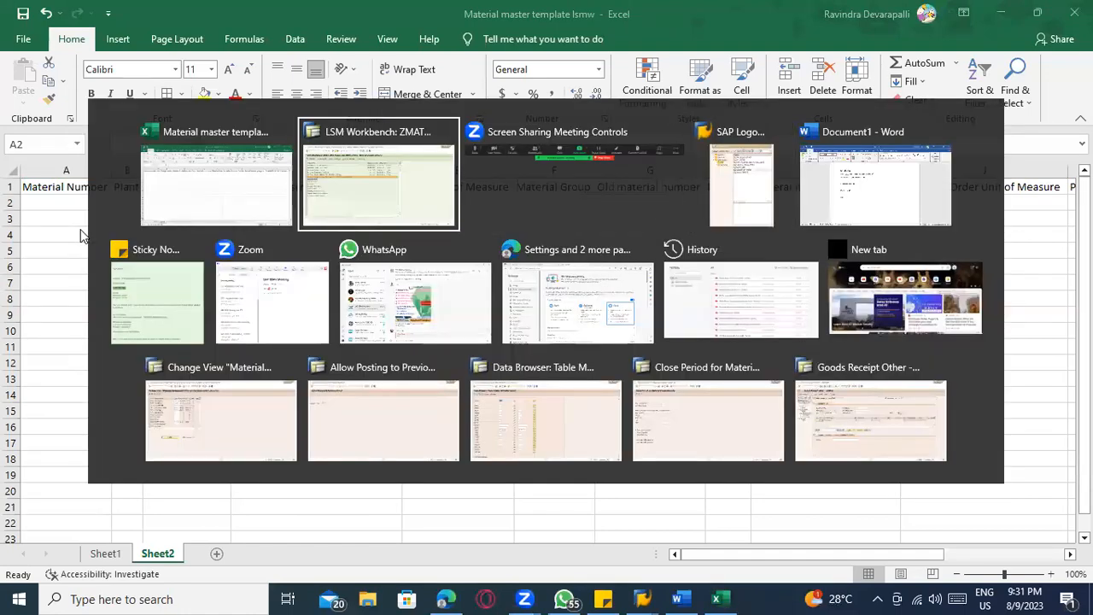
{"action": "left_click", "coordinate": [96, 44]}
{"action": "type", "text": "/omm03"}
{"action": "key", "text": "Return"}
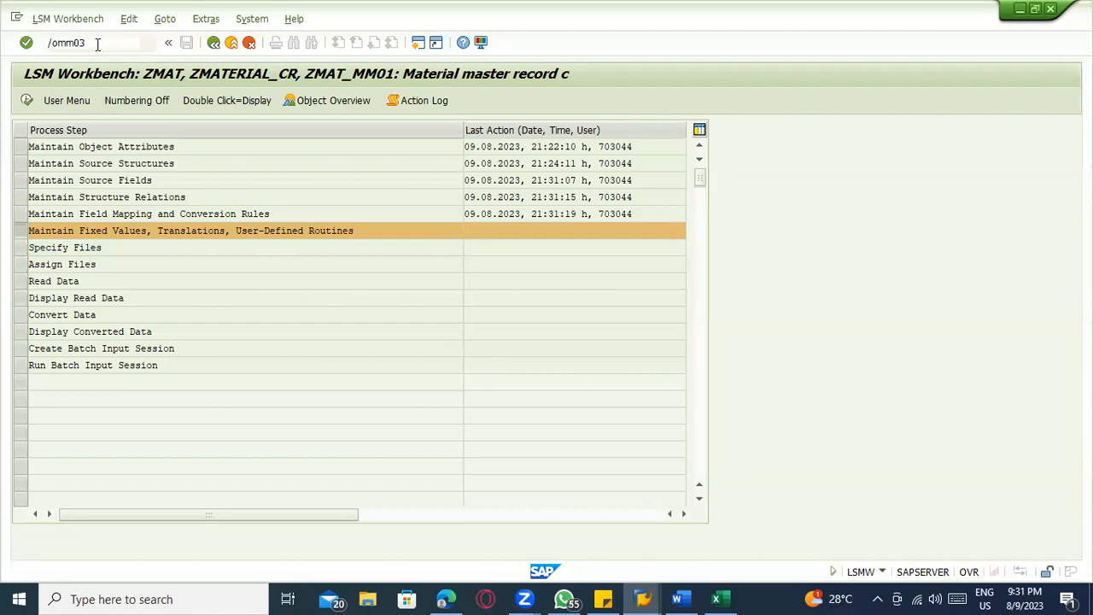
Try to display the material SUGAR_1, and repeat the attempt with SUGAR as the material
{"action": "key", "text": "Return"}
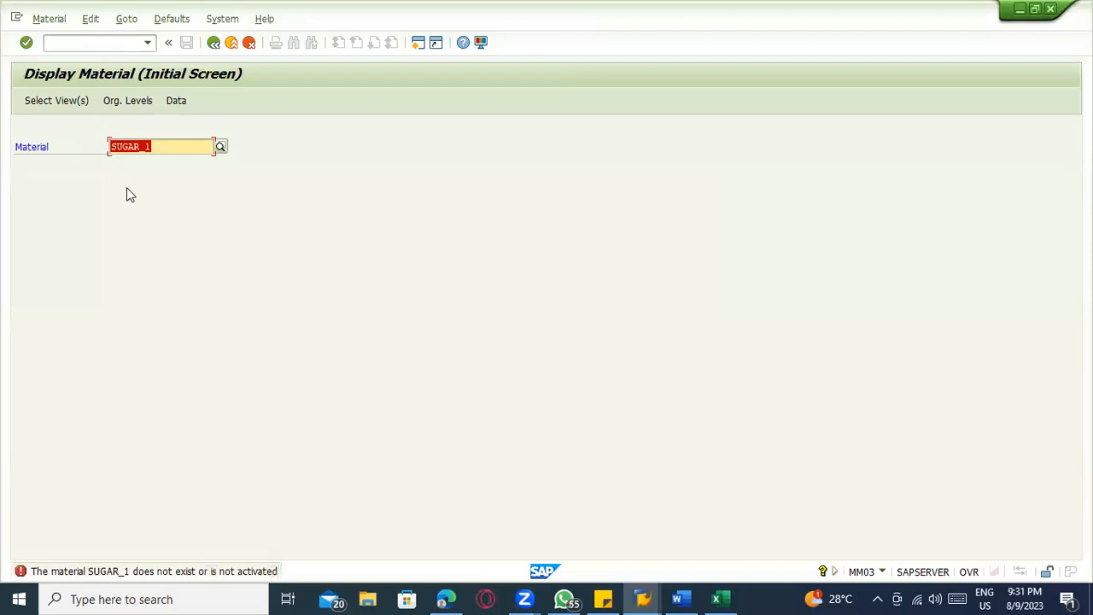
{"action": "left_click", "coordinate": [59, 20]}
{"action": "mouse_move", "coordinate": [168, 94]}
{"action": "left_click", "coordinate": [221, 183]}
{"action": "left_click", "coordinate": [184, 147]}
{"action": "key", "text": "BackSpace"}
{"action": "key", "text": "Return"}
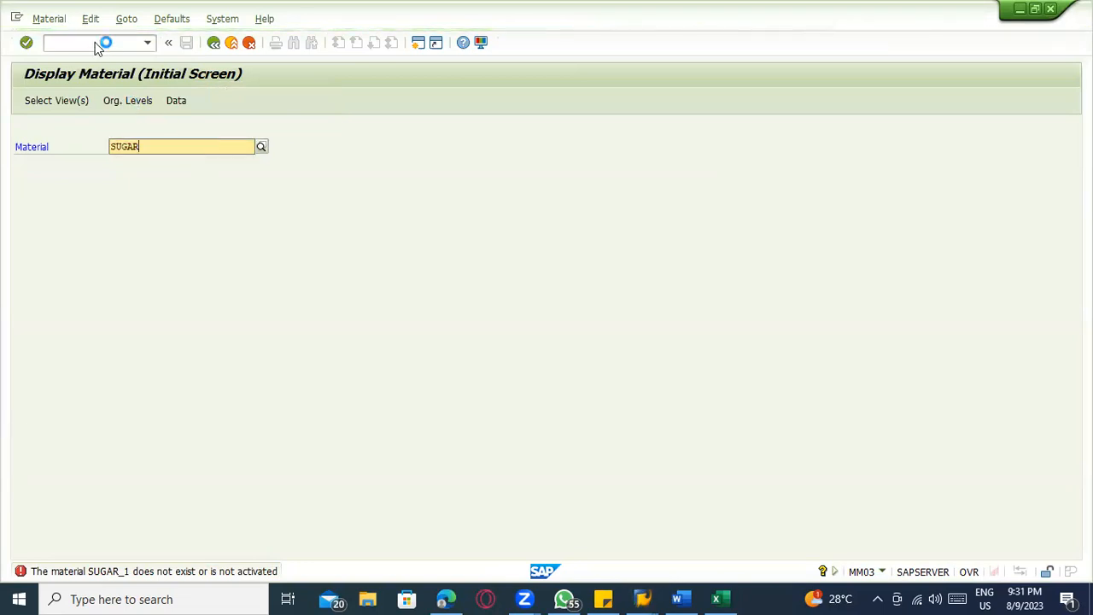
Create another SAP session and open the Materials List transaction MM60 in it
{"action": "left_click", "coordinate": [17, 16]}
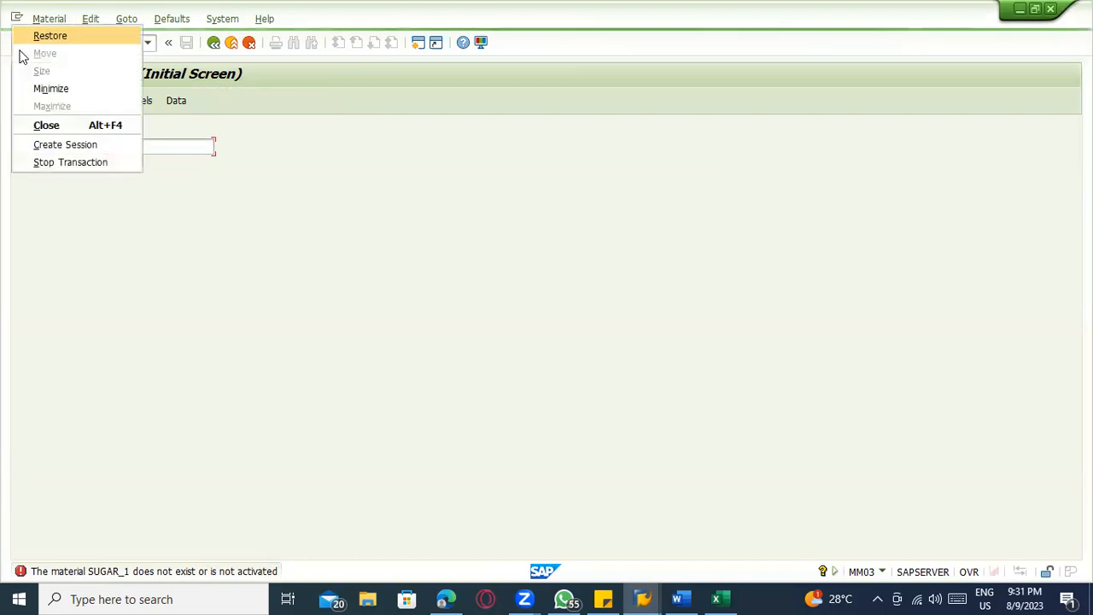
{"action": "left_click", "coordinate": [31, 148]}
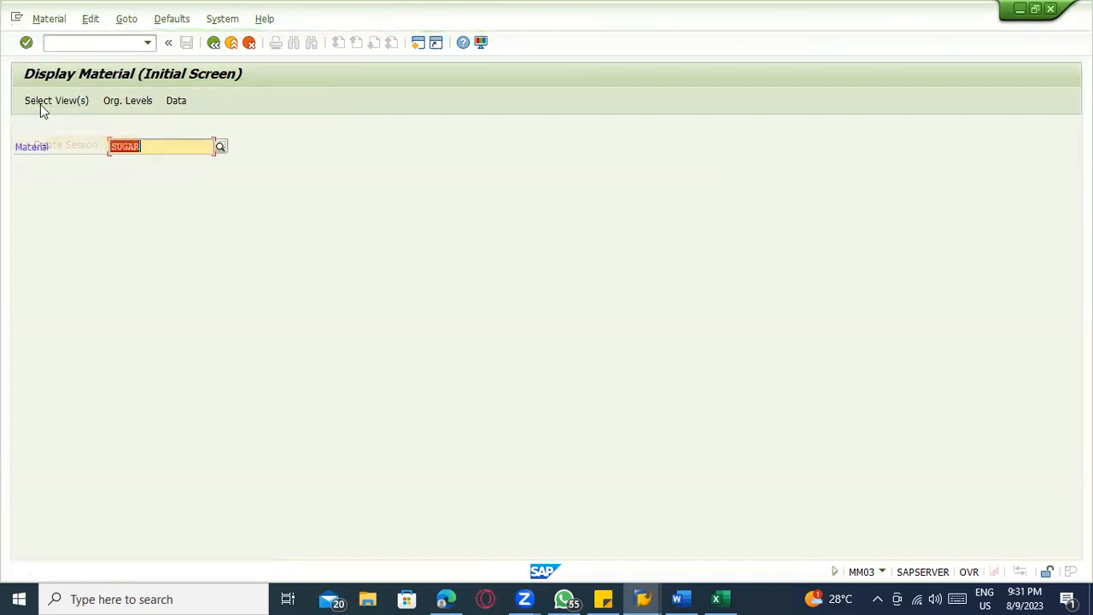
{"action": "left_click", "coordinate": [54, 41]}
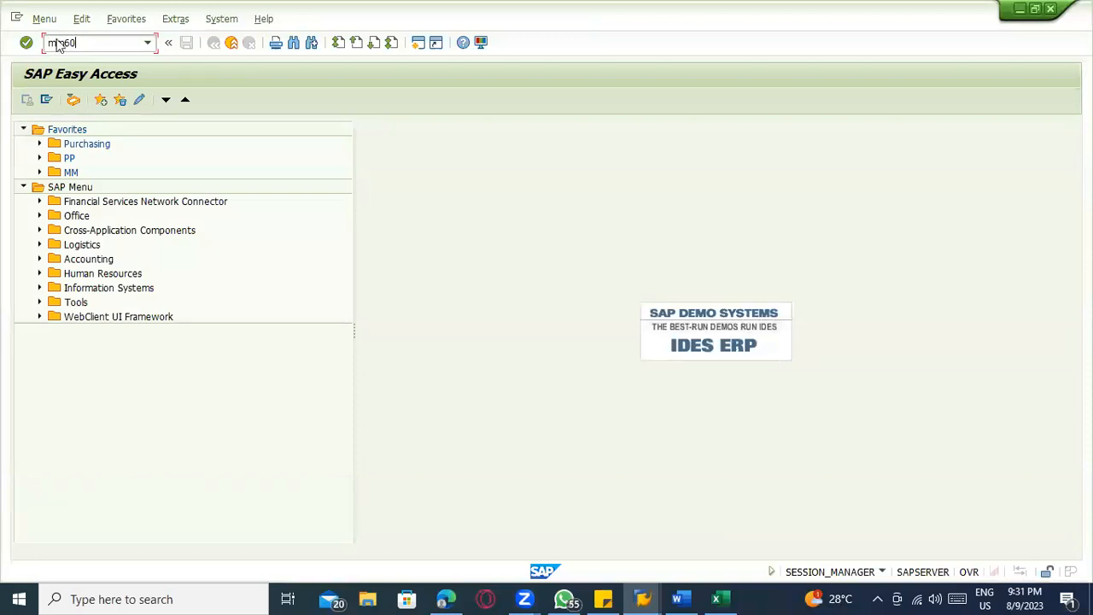
{"action": "key", "text": "Return"}
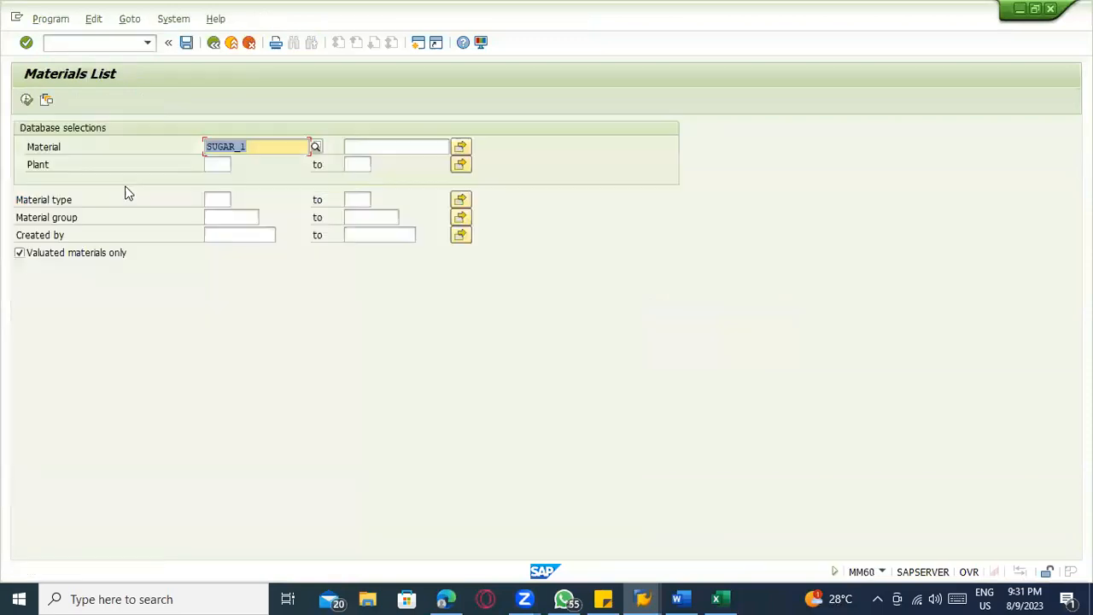
Search the materials list for SUGAR_1, the pattern SUGAR*, and SUGAR
{"action": "left_click", "coordinate": [260, 233]}
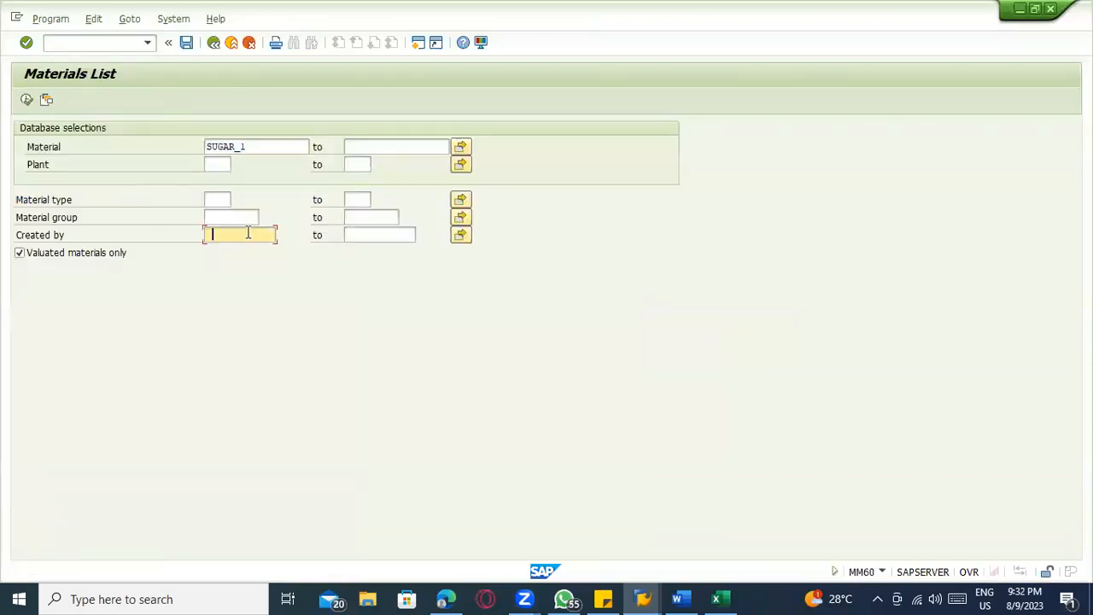
{"action": "left_click", "coordinate": [26, 99]}
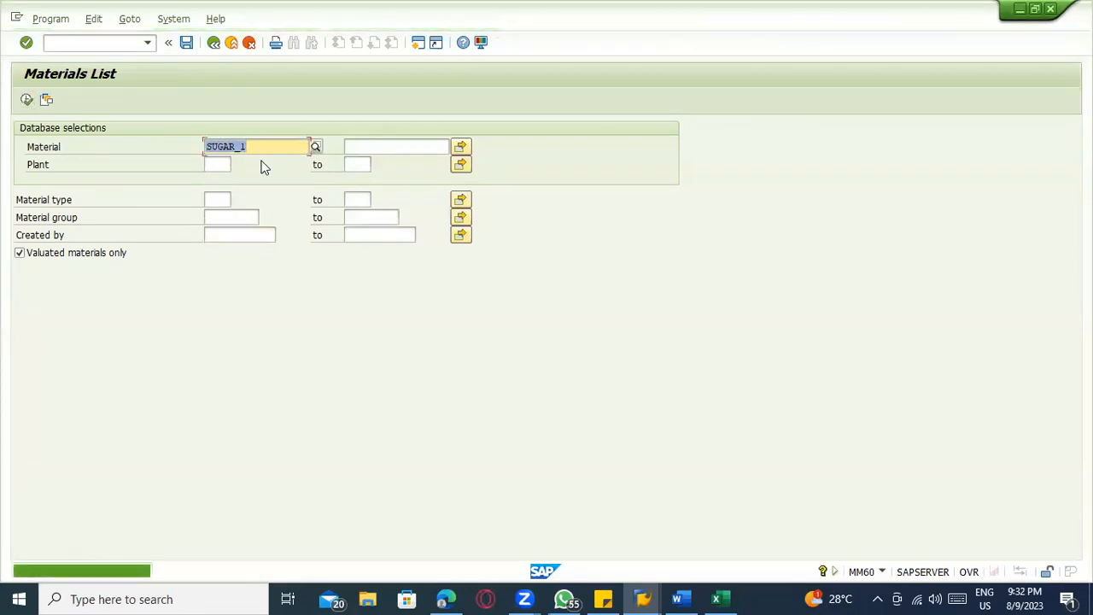
{"action": "key", "text": "BackSpace"}
{"action": "key", "text": "BackSpace"}
{"action": "type", "text": "*"}
{"action": "left_click", "coordinate": [26, 100]}
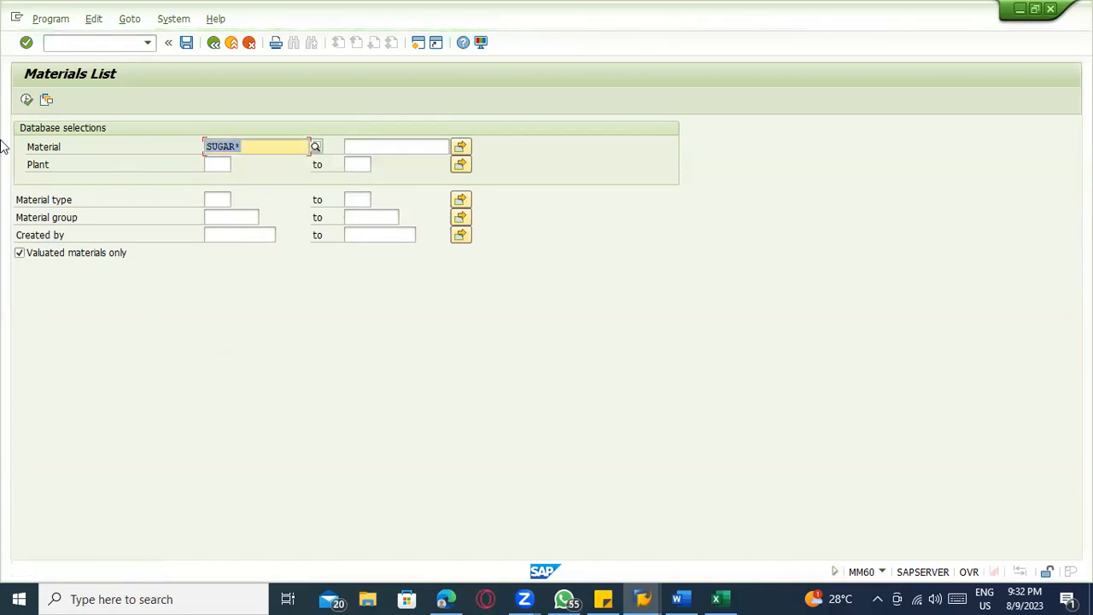
{"action": "left_click", "coordinate": [26, 100]}
{"action": "left_click", "coordinate": [239, 147]}
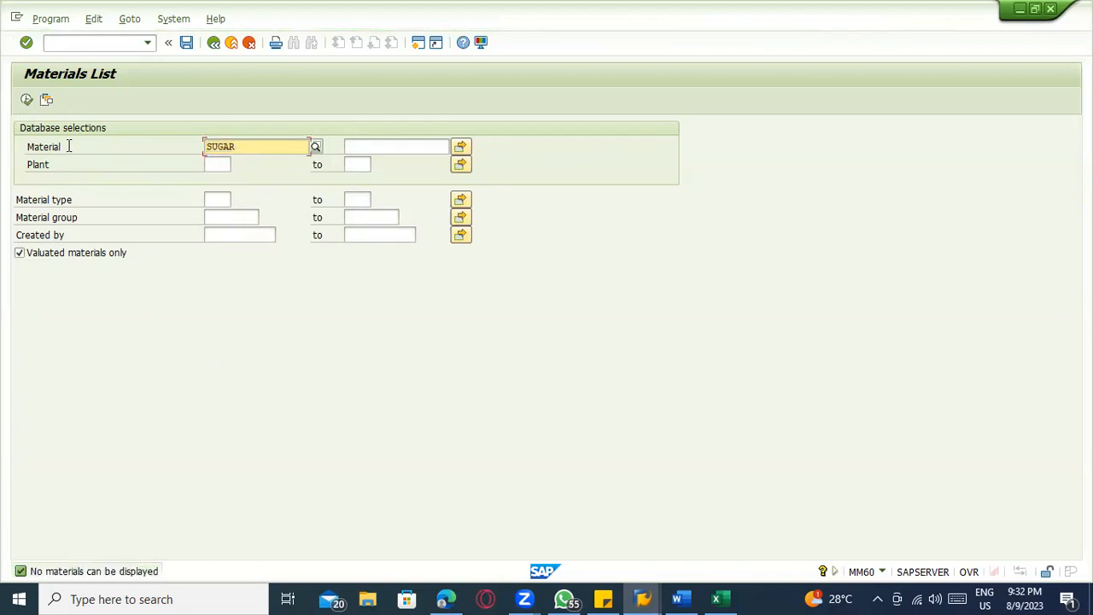
Open the General Table Display transaction SE16N and load the table MARA
{"action": "left_click", "coordinate": [57, 47]}
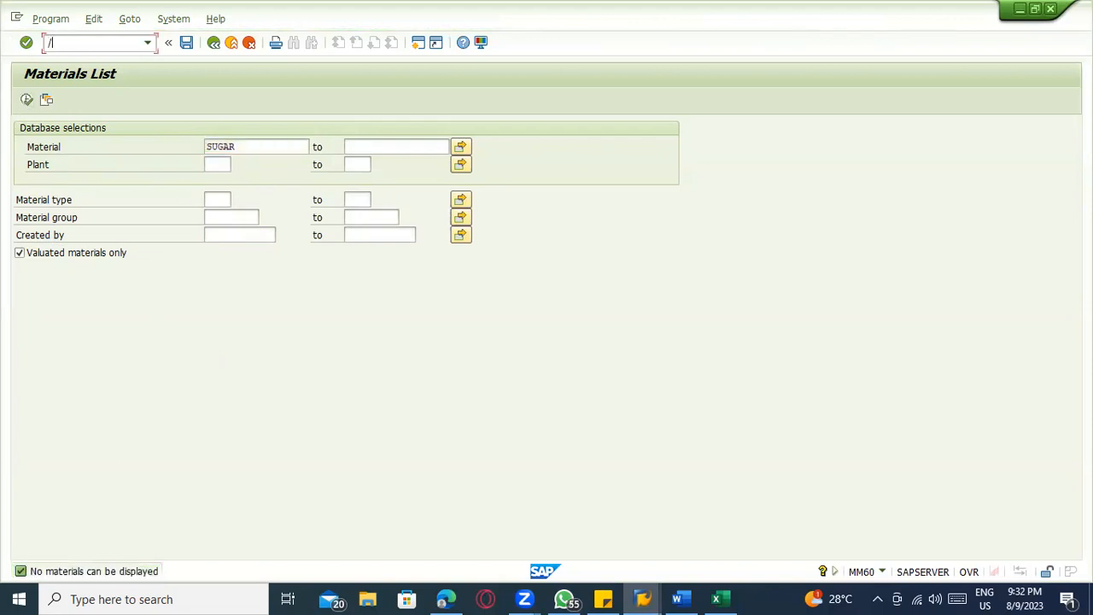
{"action": "type", "text": "/nse16n"}
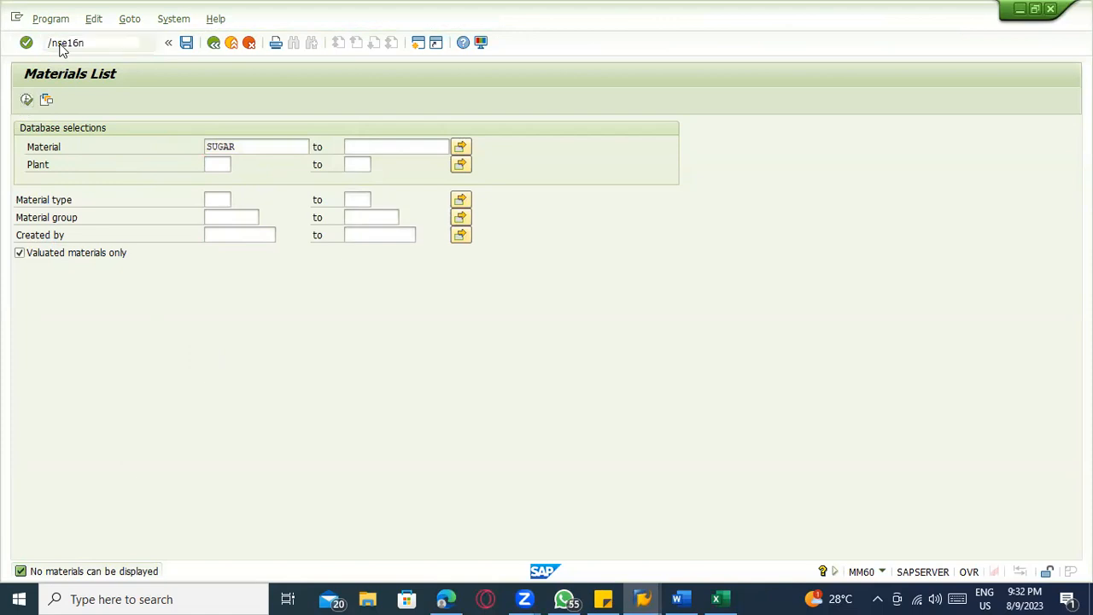
{"action": "key", "text": "Return"}
{"action": "type", "text": "mara"}
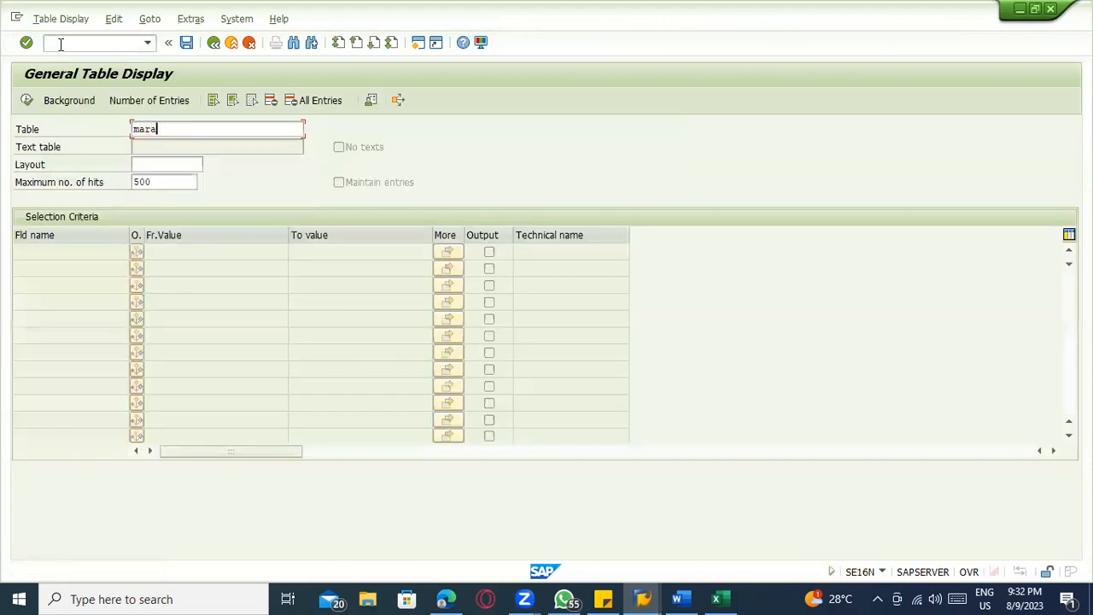
{"action": "key", "text": "Return"}
Search MARA for materials with the Created On date 09.08.2023
{"action": "left_click", "coordinate": [162, 284]}
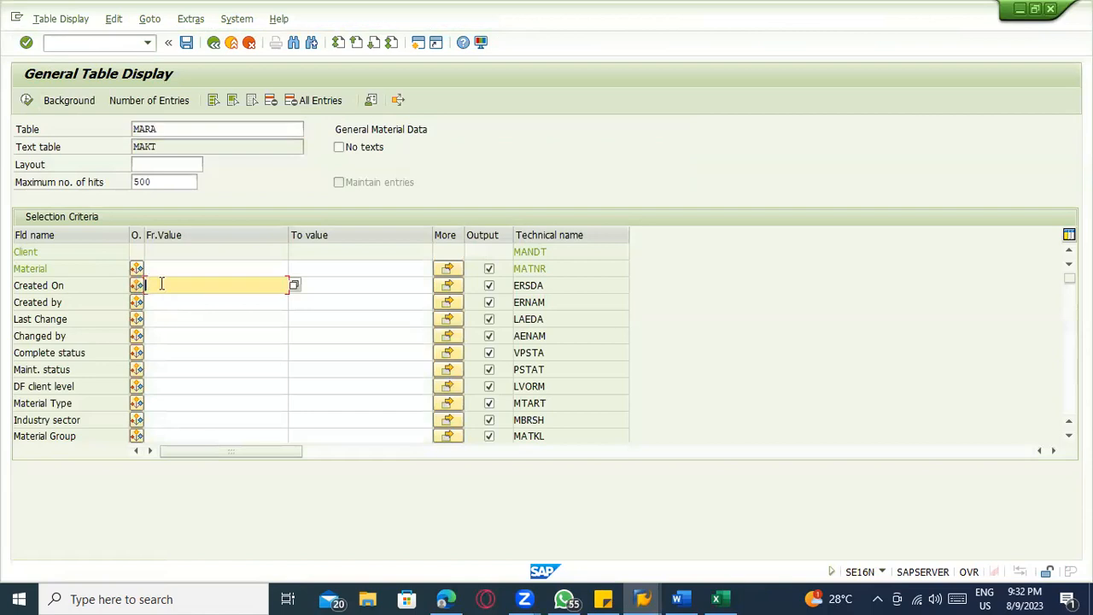
{"action": "left_click", "coordinate": [290, 284]}
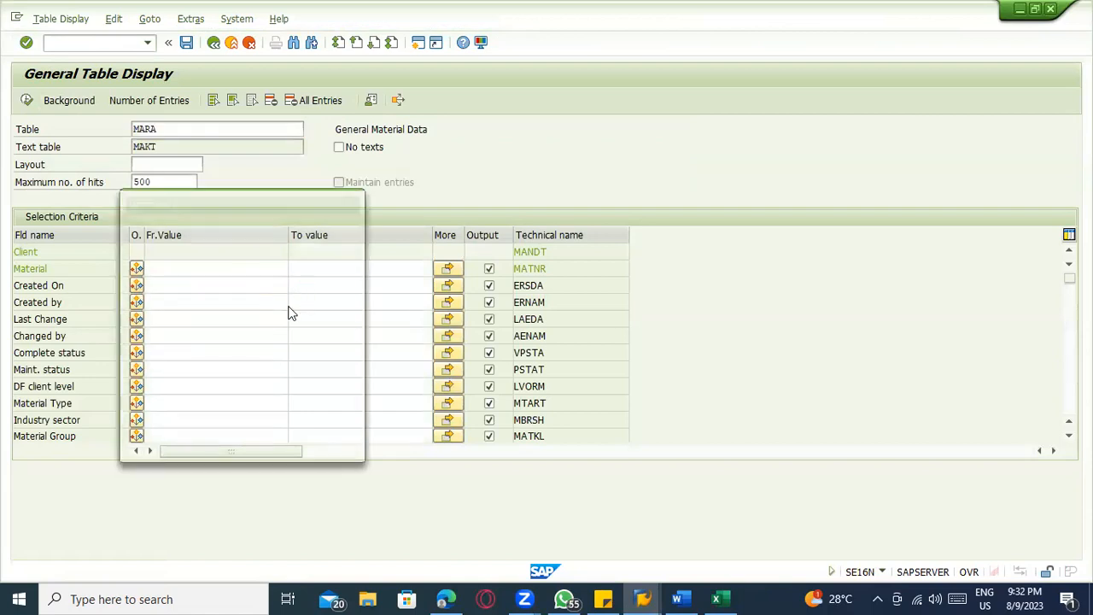
{"action": "double_click", "coordinate": [229, 334]}
{"action": "left_click", "coordinate": [28, 102]}
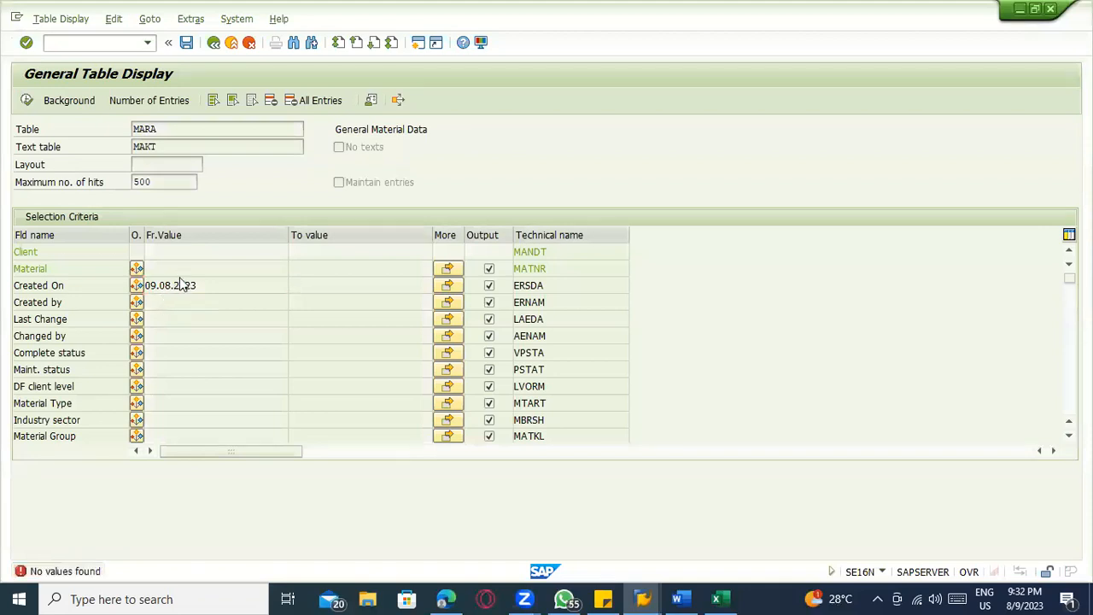
Repeat the MARA search with the Created On date 08.08.2023, and return to SAP Easy Access
{"action": "left_click", "coordinate": [156, 287]}
{"action": "key", "text": "BackSpace"}
{"action": "type", "text": "8"}
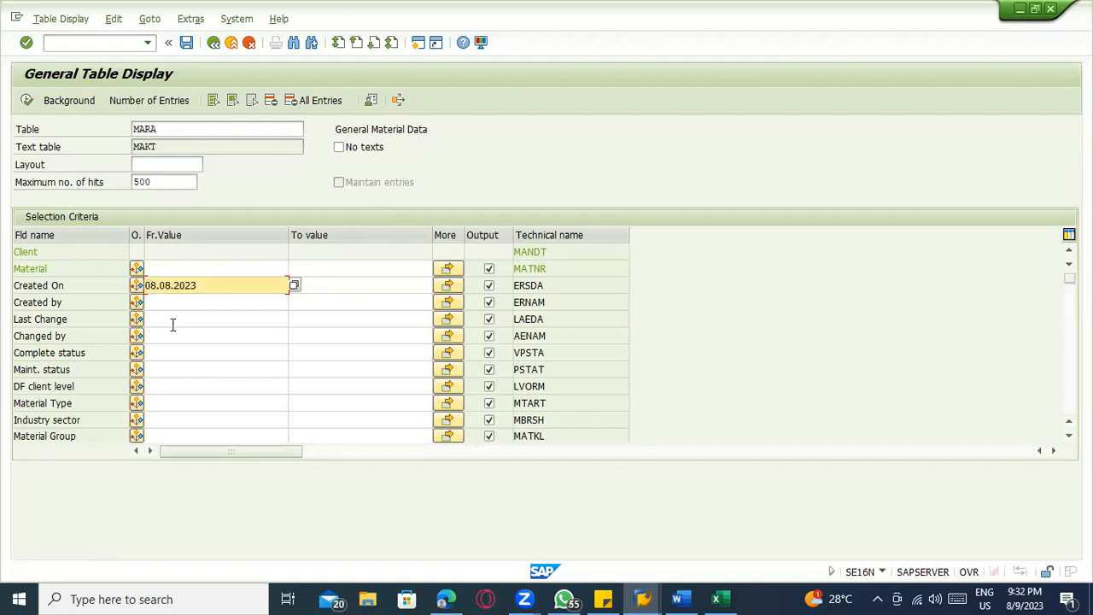
{"action": "left_click", "coordinate": [26, 99]}
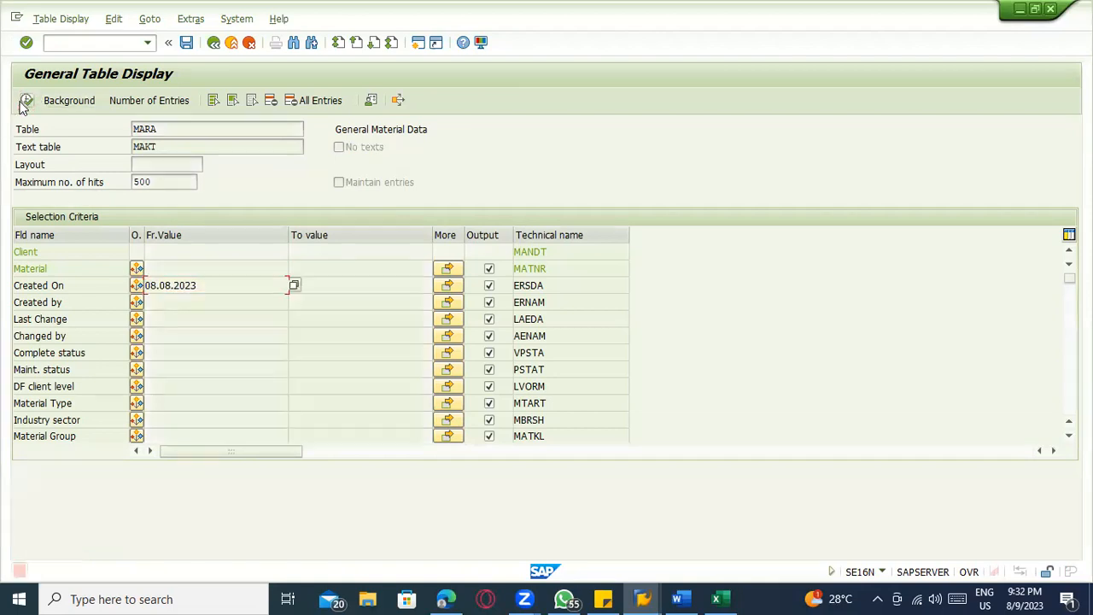
{"action": "left_click", "coordinate": [230, 43]}
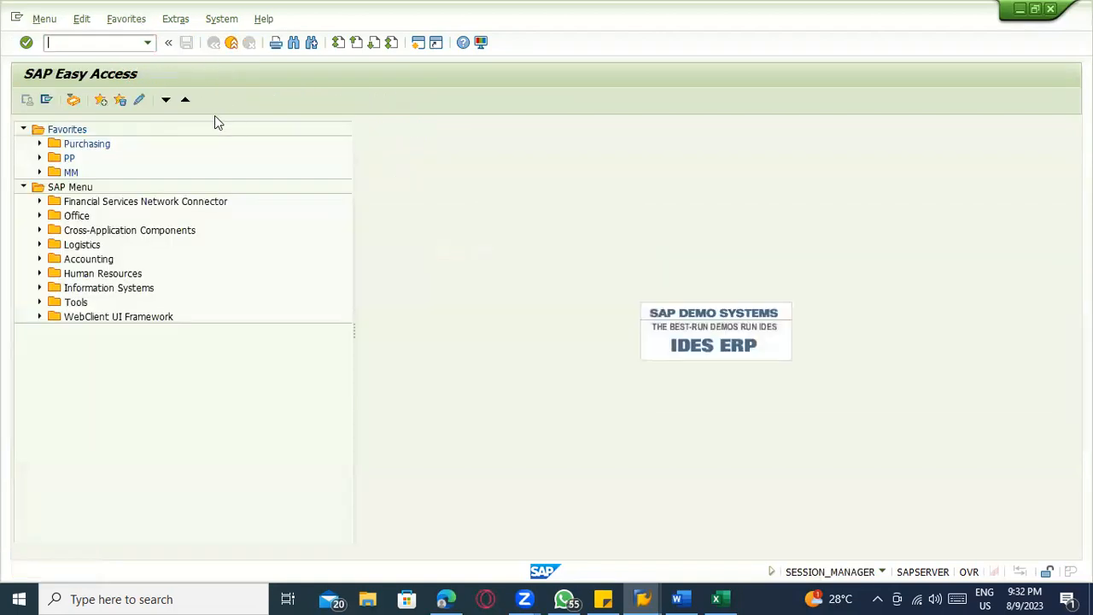
Switch to the Excel template and enter material number SUGAR_2 and plant 1100 in row 2 of Sheet2
{"action": "key", "text": "alt+Tab"}
{"action": "key", "text": "alt+Tab"}
{"action": "key", "text": "Tab"}
{"action": "key", "text": "Tab"}
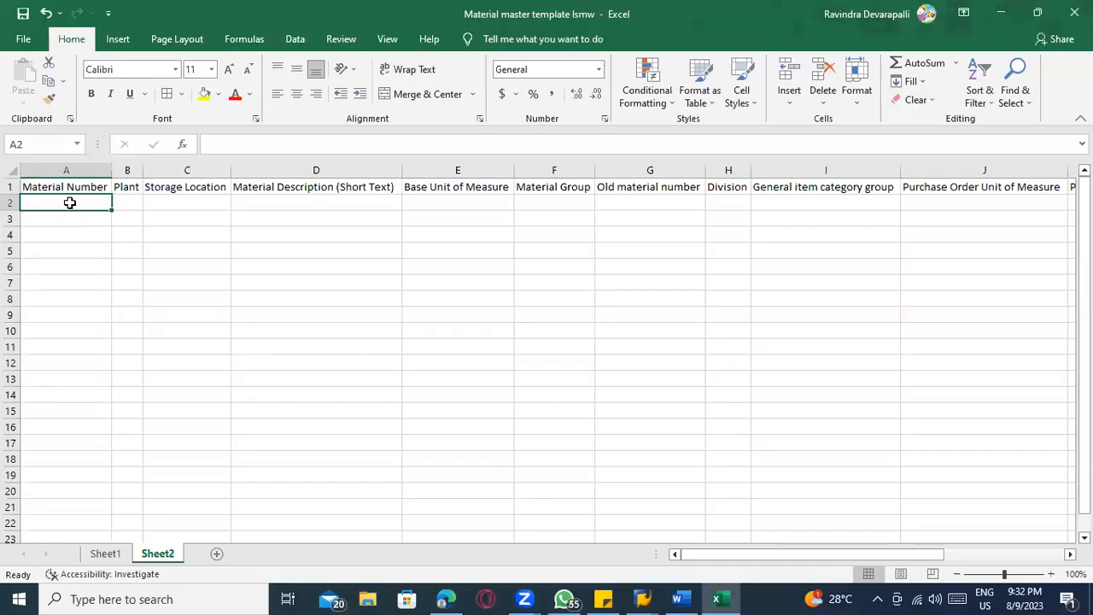
{"action": "type", "text": "SUGAR_2"}
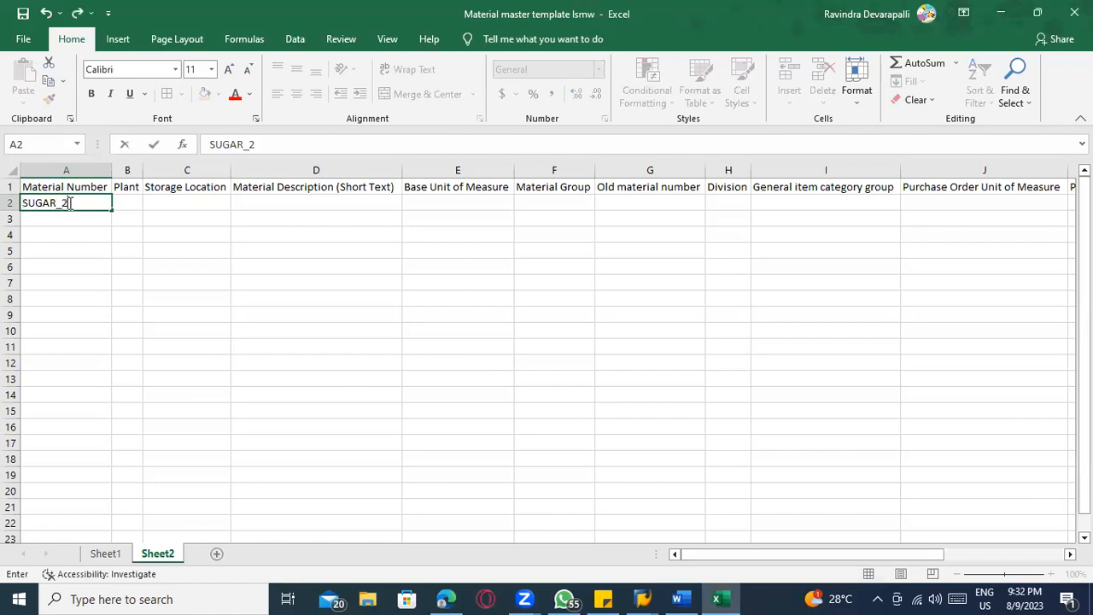
{"action": "key", "text": "Tab"}
{"action": "type", "text": "1100"}
{"action": "key", "text": "Tab"}
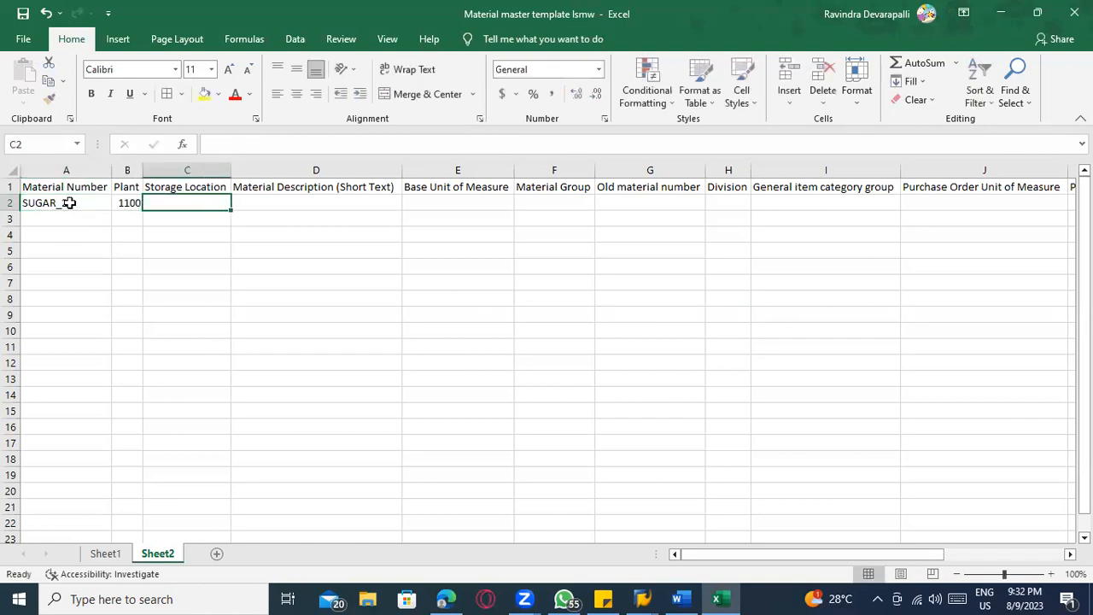
Fill in storage location 0001 as text, material description Sugar and base unit of measure KG for SUGAR_2
{"action": "type", "text": "'0"}
{"action": "type", "text": "01"}
{"action": "key", "text": "Tab"}
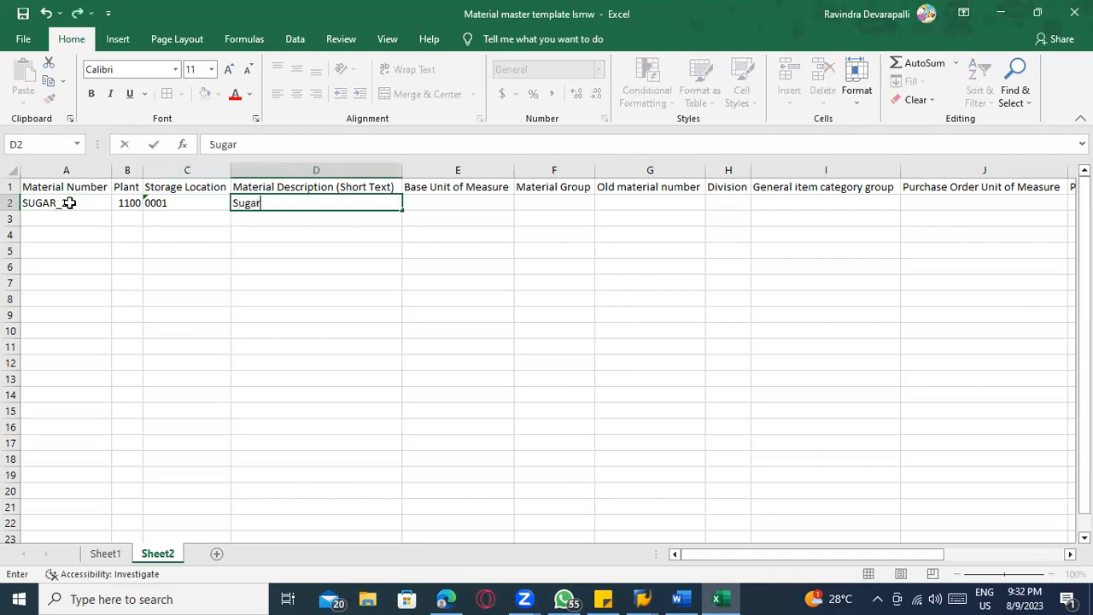
{"action": "key", "text": "Tab"}
{"action": "type", "text": "KG"}
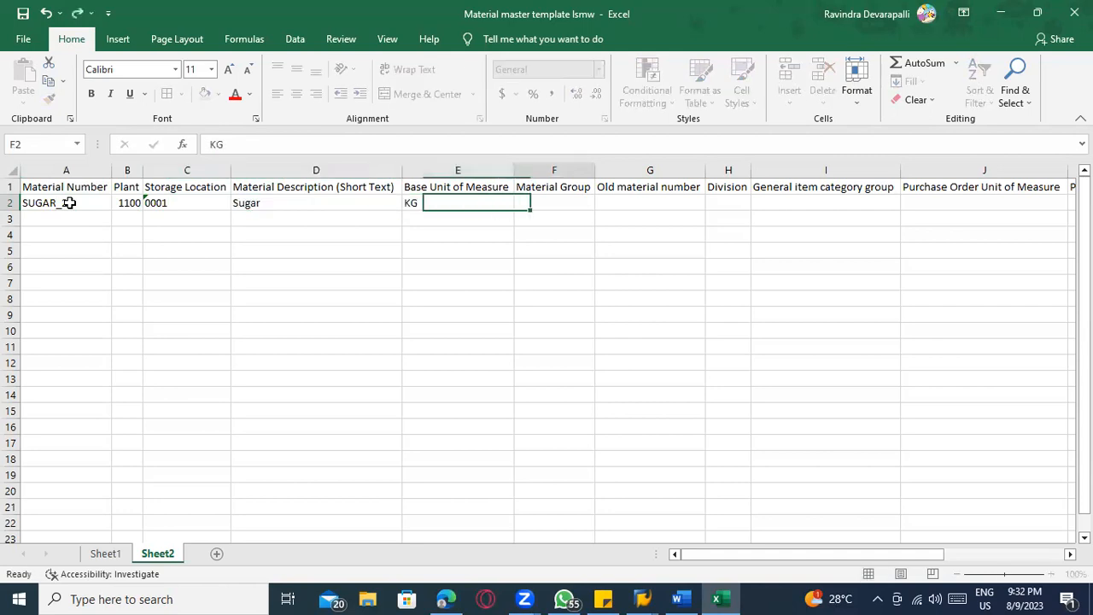
{"action": "key", "text": "Tab"}
Switch to SAP and display the Basic Data 1 view of material 100-100 in MM03
{"action": "key", "text": "alt+Tab"}
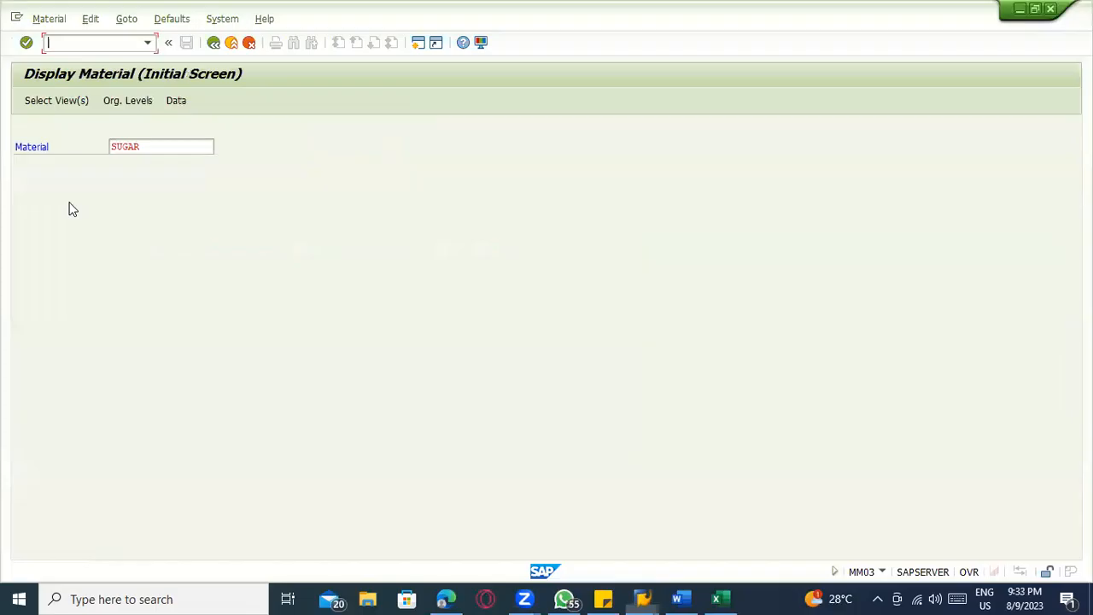
{"action": "type", "text": "/nmm03"}
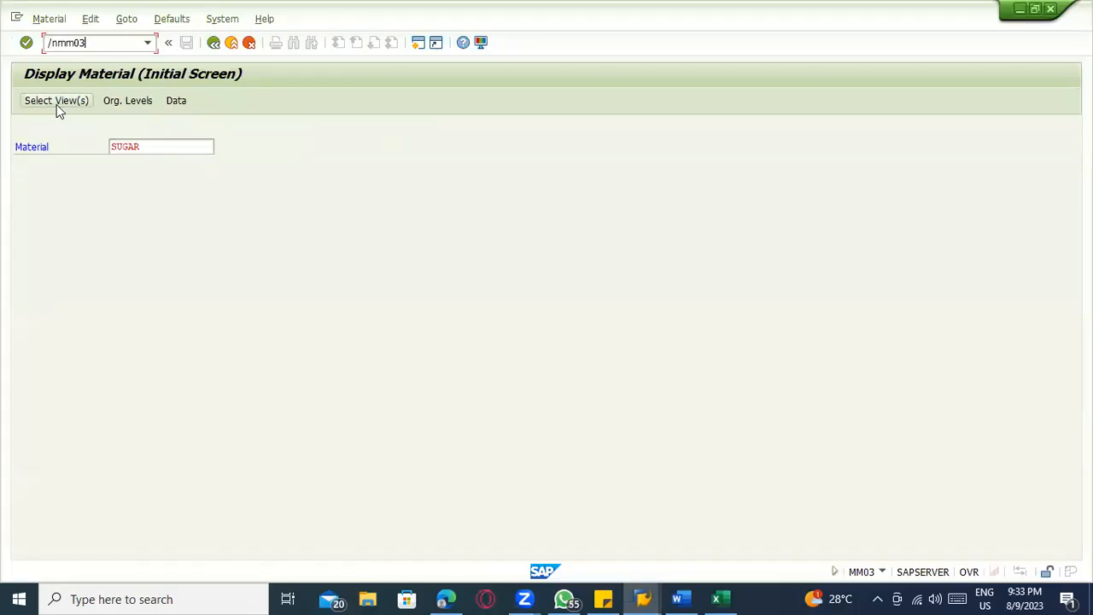
{"action": "key", "text": "Return"}
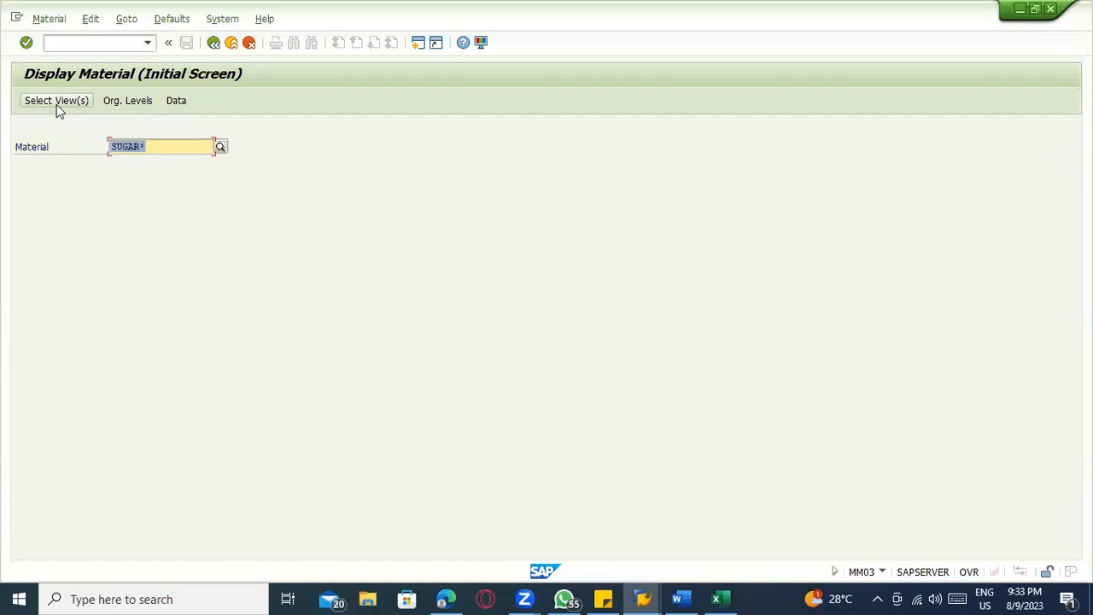
{"action": "type", "text": "100-100"}
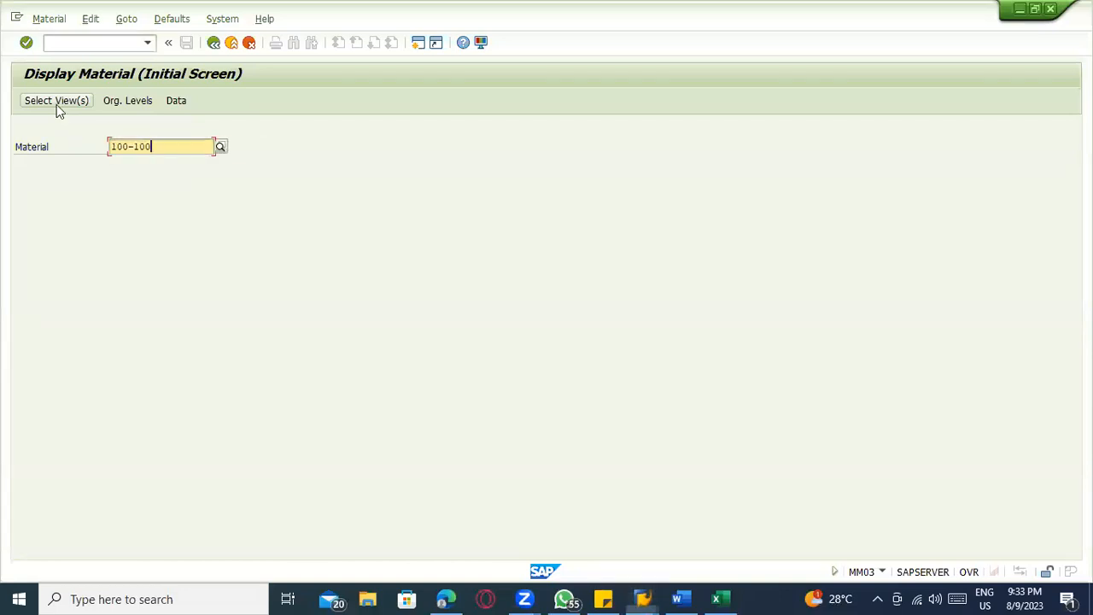
{"action": "left_click", "coordinate": [56, 102]}
{"action": "left_click", "coordinate": [241, 208]}
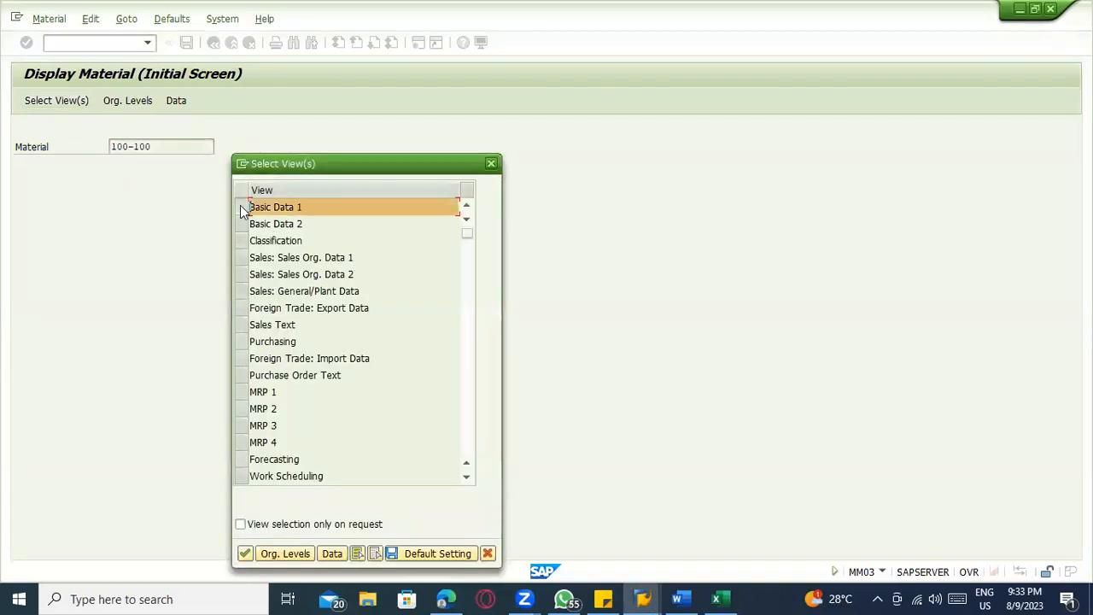
{"action": "key", "text": "Return"}
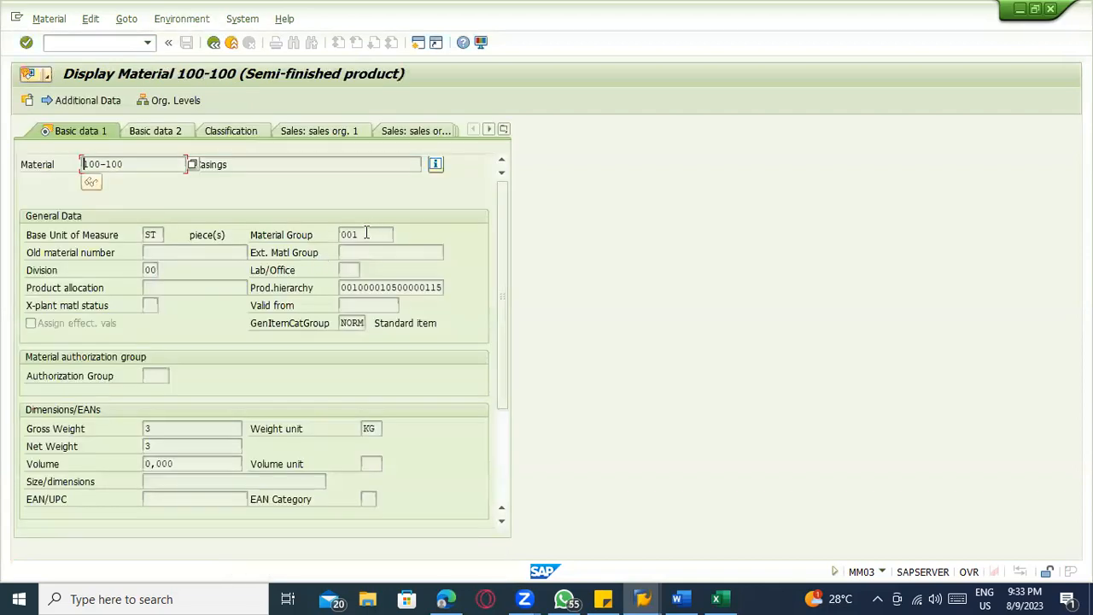
Switch back to Excel and enter material group 001 as text and general item category group NORM for SUGAR_2
{"action": "left_click_drag", "start_coordinate": [362, 234], "coordinate": [322, 229]}
{"action": "key", "text": "alt+Tab"}
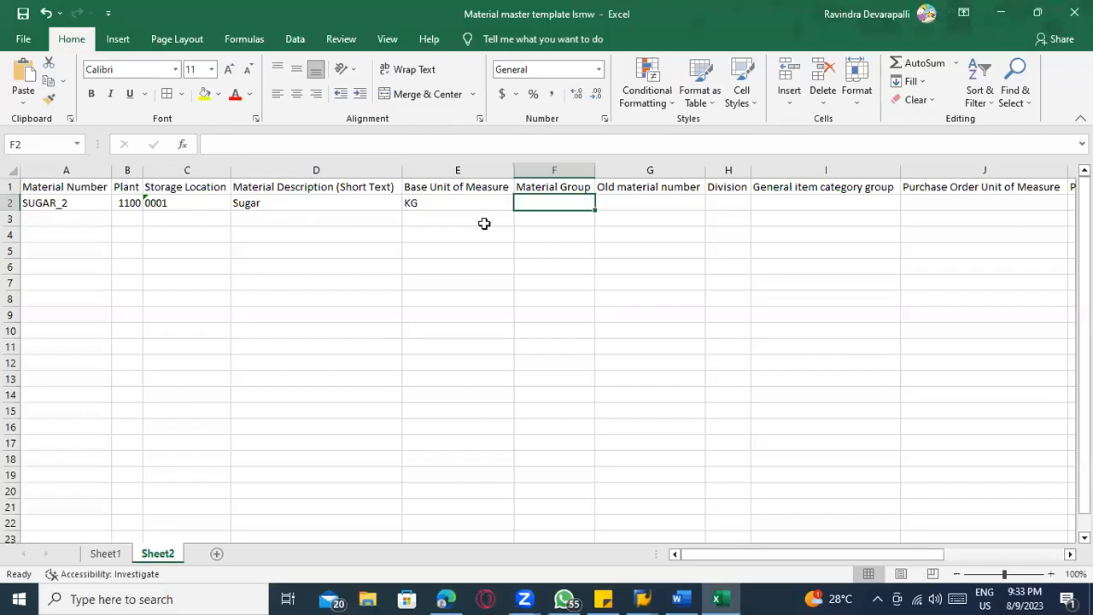
{"action": "type", "text": "'001"}
{"action": "key", "text": "Tab"}
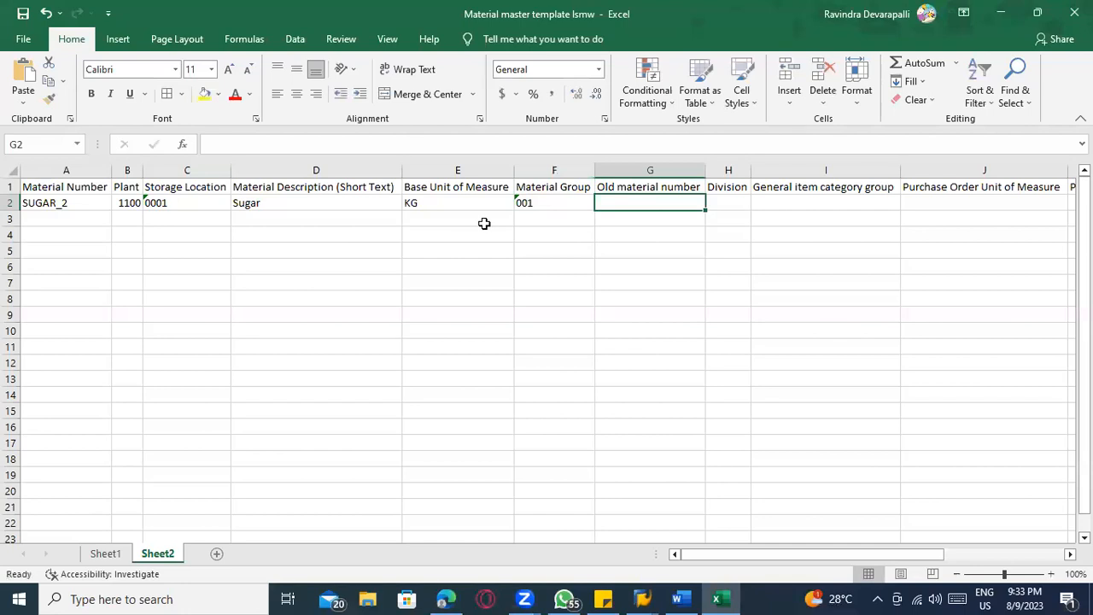
{"action": "key", "text": "Tab"}
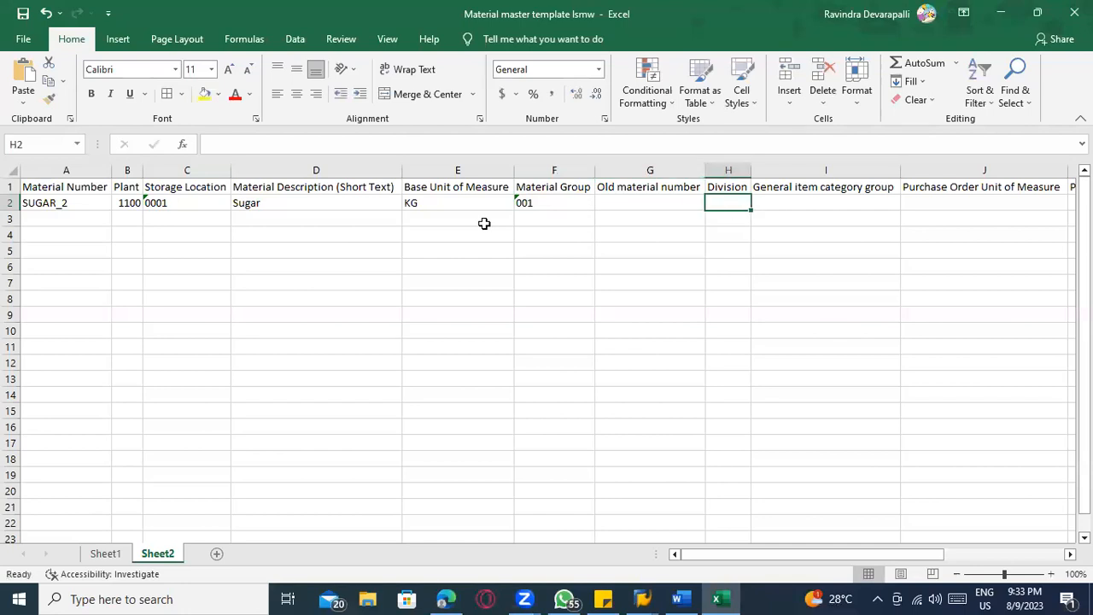
{"action": "key", "text": "Tab"}
{"action": "type", "text": "NO"}
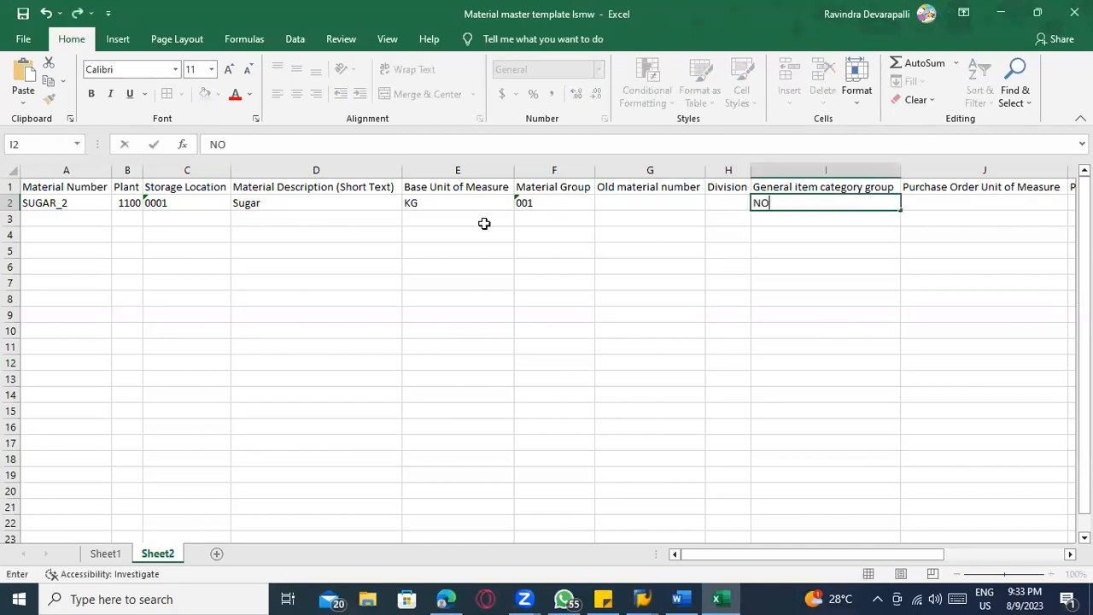
{"action": "key", "text": "Tab"}
Check the division of material 100-100 in SAP and enter 00 as text for SUGAR_2's division in Excel
{"action": "key", "text": "alt+Tab"}
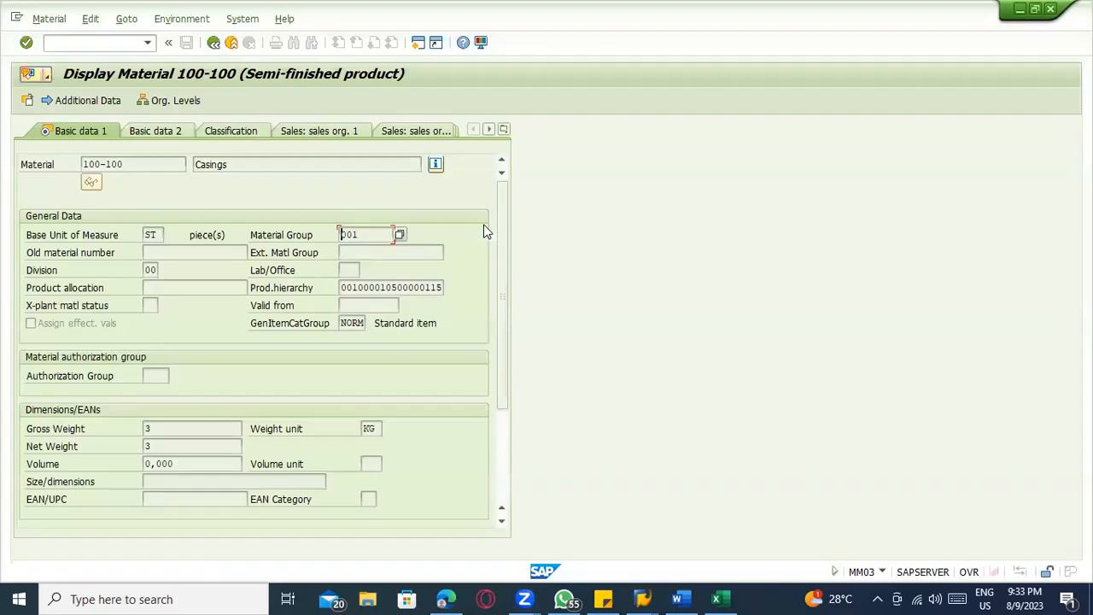
{"action": "key", "text": "alt+Tab"}
{"action": "left_click", "coordinate": [717, 201]}
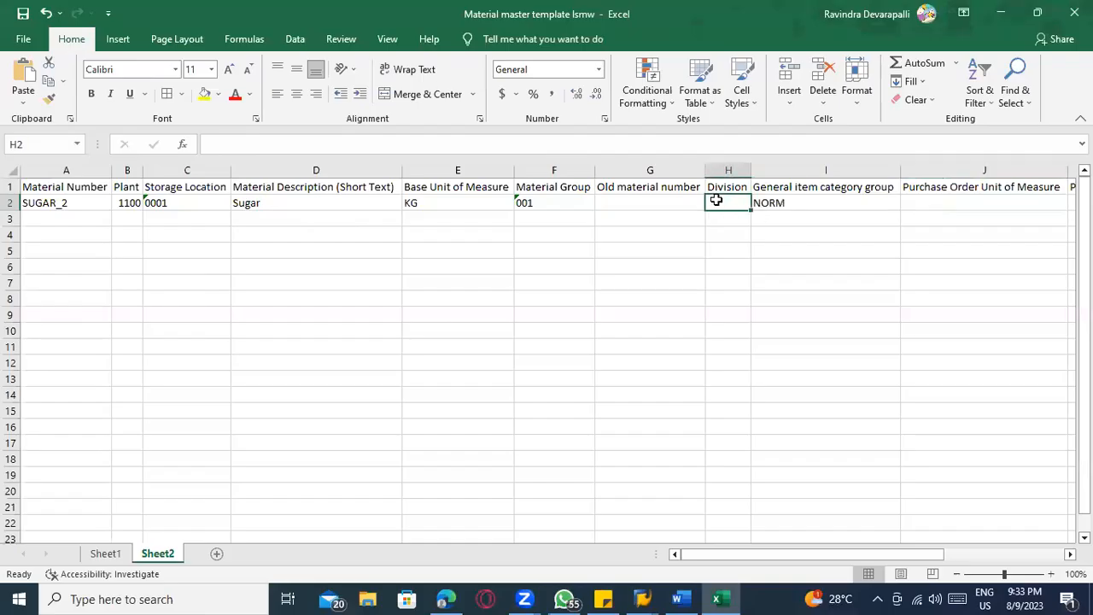
{"action": "type", "text": "'00"}
{"action": "key", "text": "Left"}
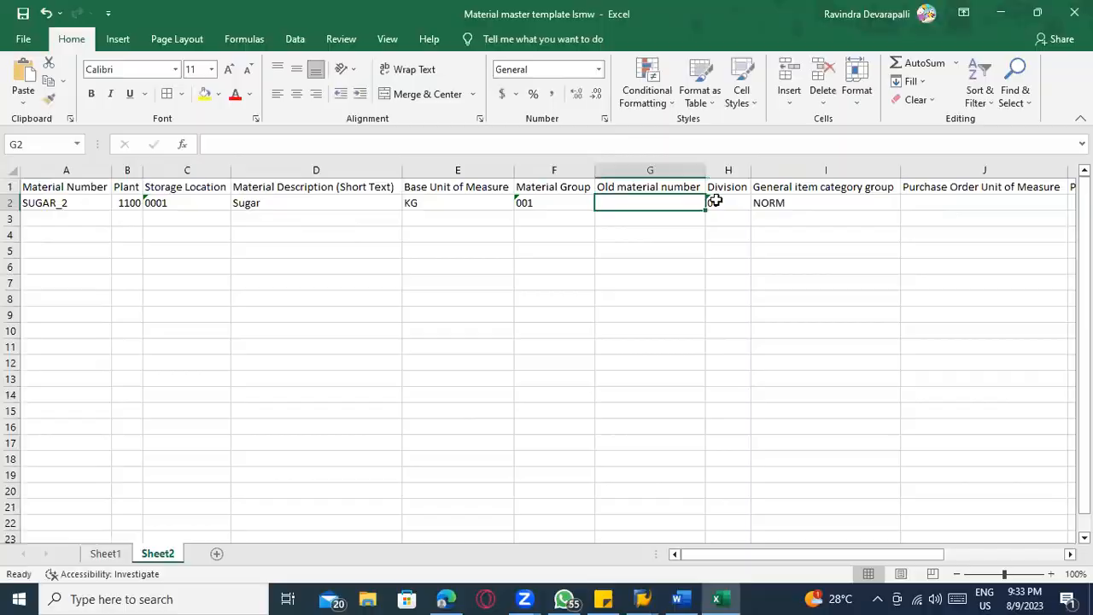
Compare with the SAP material once more and enter SUGAR1 as the old material number in row 2
{"action": "key", "text": "alt+Tab"}
{"action": "key", "text": "alt+Tab"}
{"action": "type", "text": "SUGAR"}
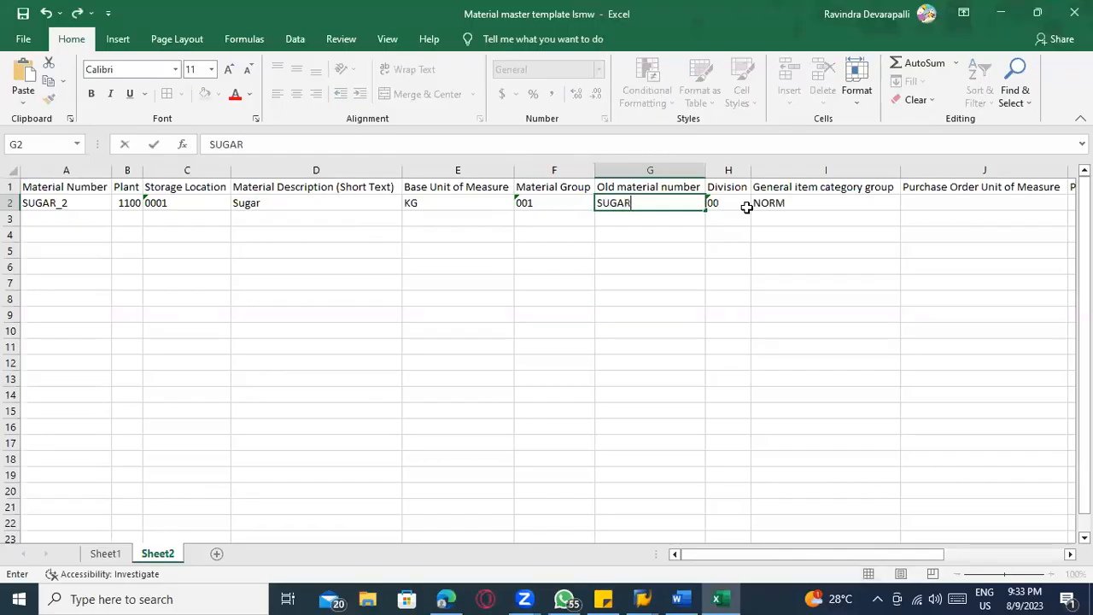
{"action": "type", "text": "1"}
Enter valuation class 3000 for SUGAR_2, leaving the purchase order unit and shelf life period indicator empty
{"action": "key", "text": "Right"}
{"action": "key", "text": "Right"}
{"action": "key", "text": "Right"}
{"action": "key", "text": "Right"}
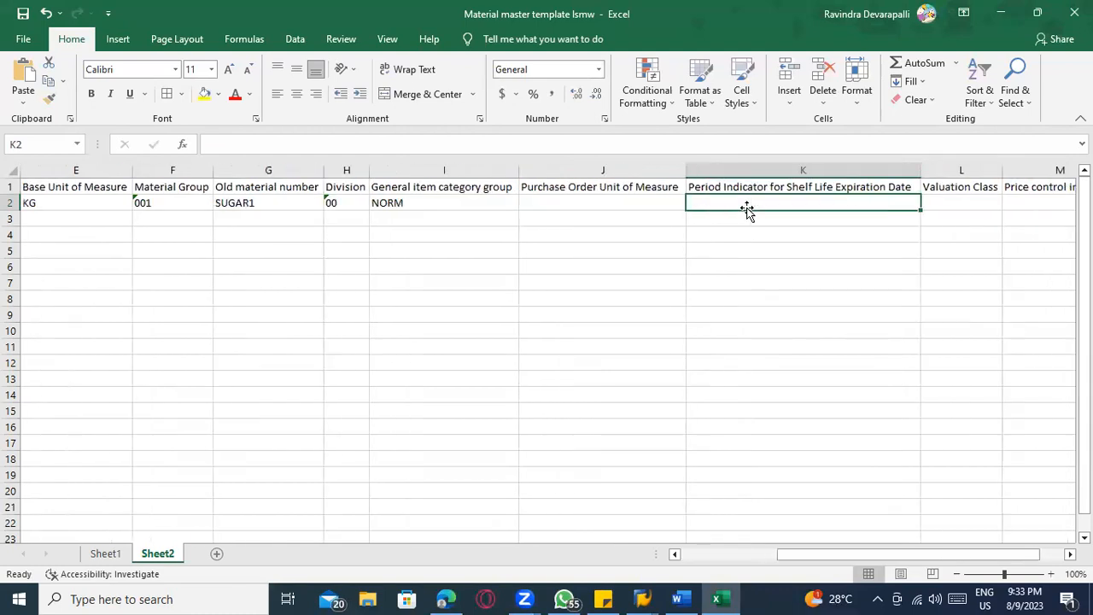
{"action": "key", "text": "Left"}
{"action": "left_click", "coordinate": [747, 209]}
{"action": "key", "text": "Right"}
{"action": "key", "text": "Right"}
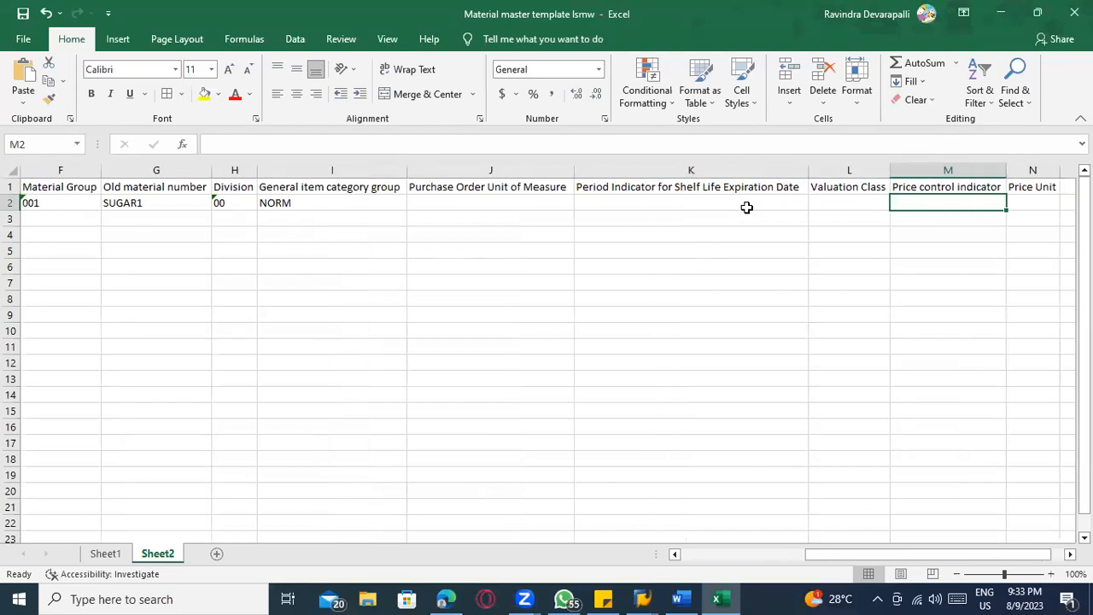
{"action": "key", "text": "Left"}
{"action": "type", "text": "3"}
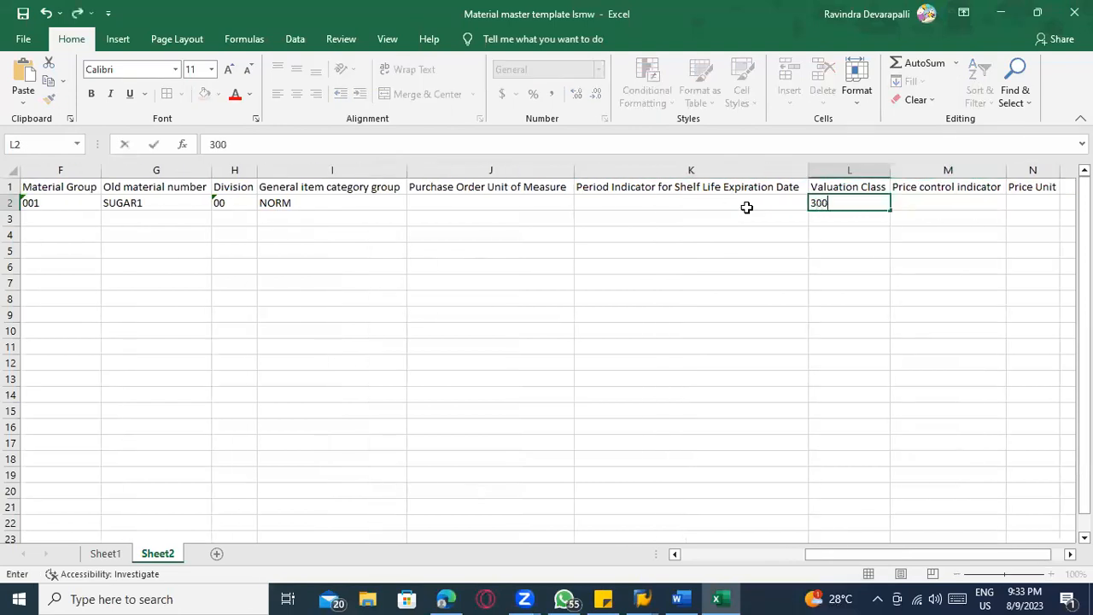
{"action": "key", "text": "Right"}
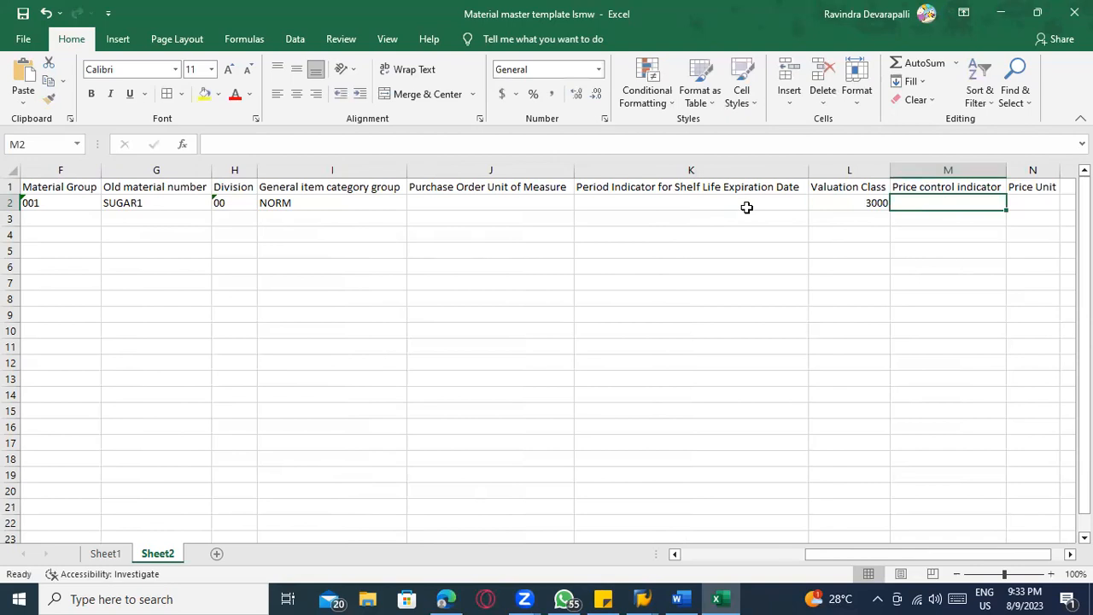
Set the price control indicator to V and the price unit to 1 in row 2
{"action": "type", "text": "V"}
{"action": "key", "text": "Right"}
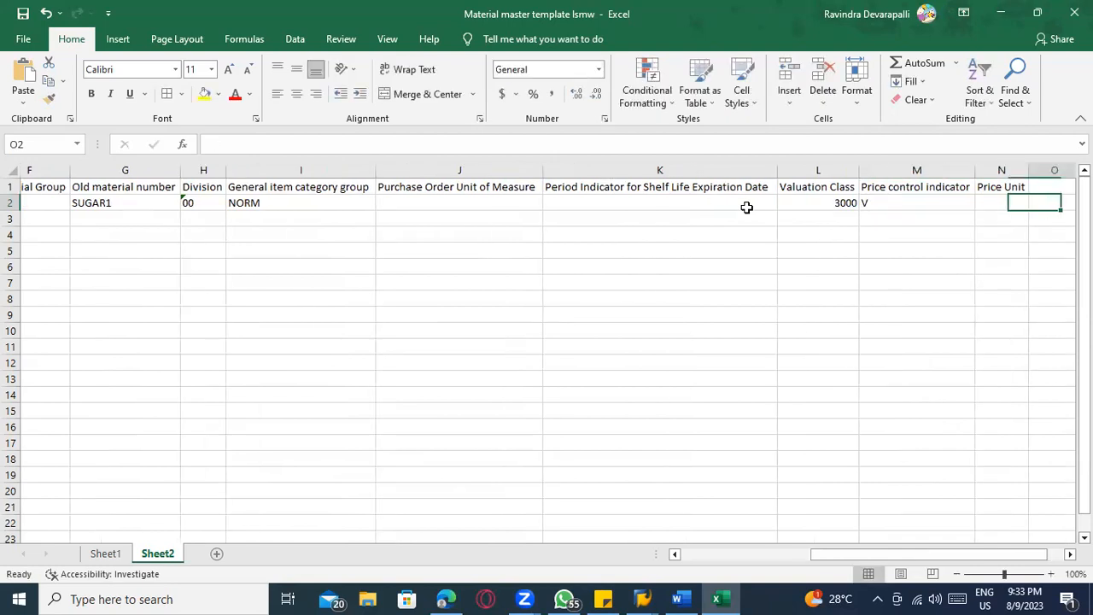
{"action": "type", "text": "1"}
{"action": "key", "text": "Right"}
Fill the material number series from SUGAR_2 down to SUGAR_16 in rows 2 to 16
{"action": "key", "text": "Left"}
{"action": "key", "text": "Left"}
{"action": "key", "text": "Left"}
{"action": "key", "text": "Left"}
{"action": "key", "text": "Left"}
{"action": "key", "text": "Left"}
{"action": "key", "text": "Left"}
{"action": "key", "text": "Left"}
{"action": "key", "text": "Left"}
{"action": "key", "text": "Left"}
{"action": "key", "text": "Left"}
{"action": "key", "text": "Left"}
{"action": "key", "text": "Left"}
{"action": "key", "text": "Left"}
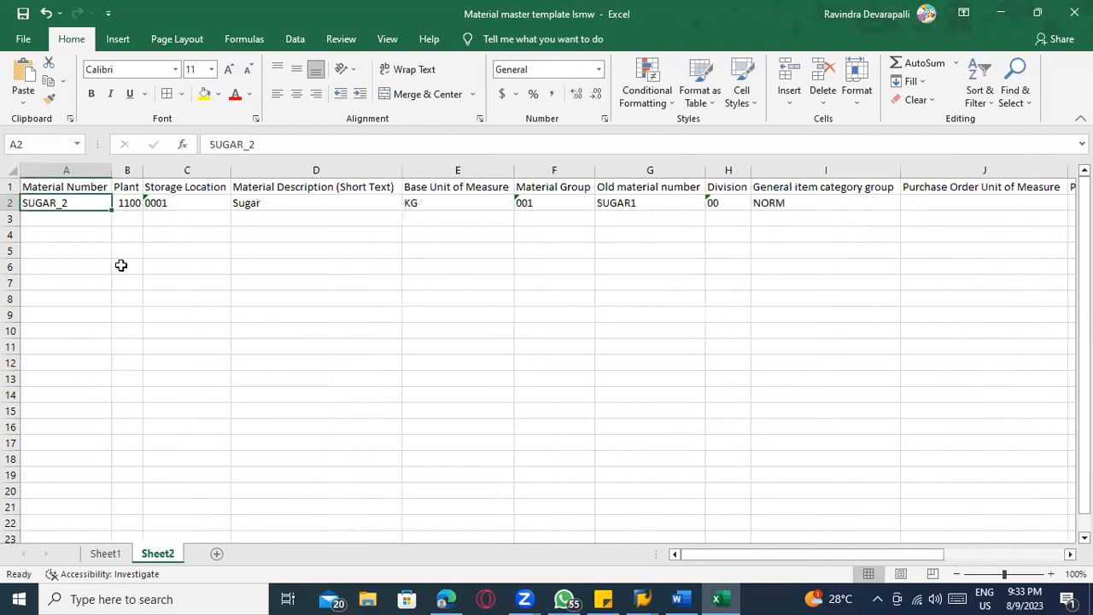
{"action": "left_click_drag", "start_coordinate": [110, 208], "coordinate": [74, 434]}
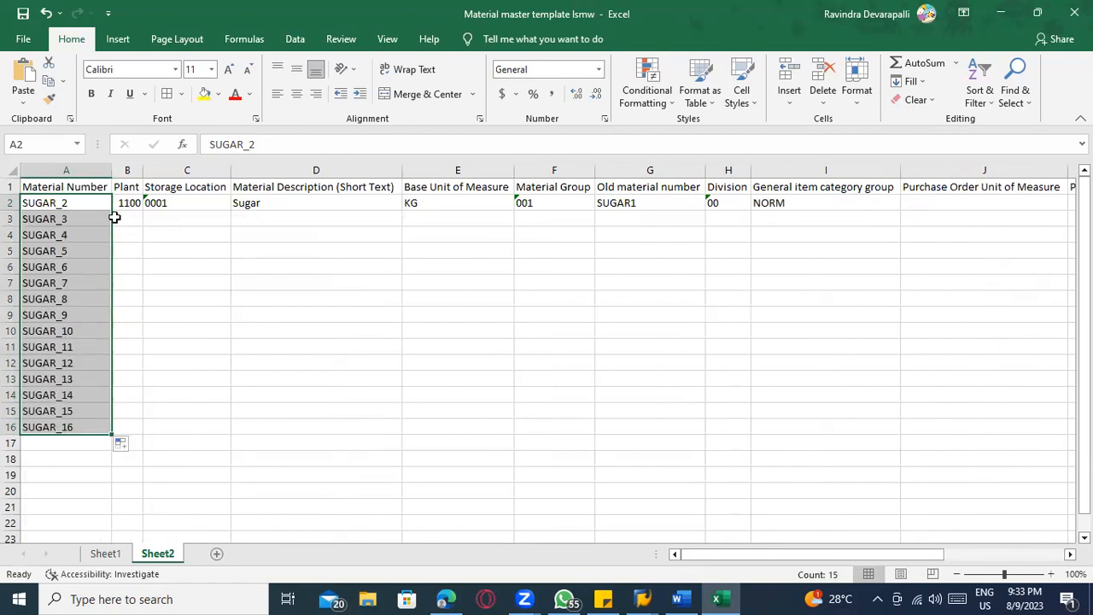
Copy row 2's values from Plant through Price Unit into rows 3 to 15
{"action": "left_click_drag", "start_coordinate": [121, 203], "coordinate": [1043, 204]}
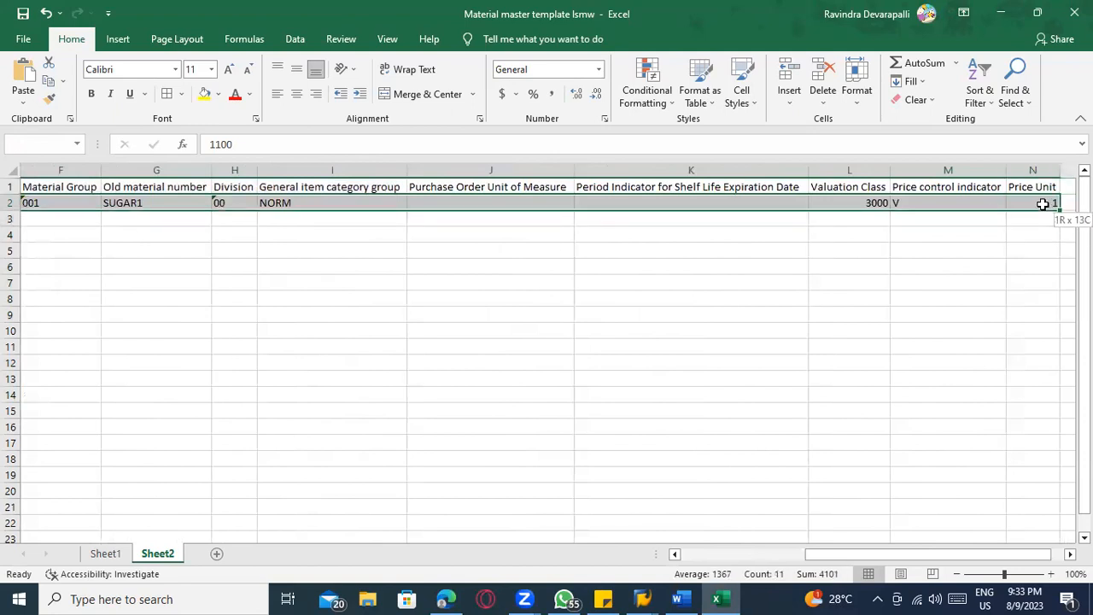
{"action": "key", "text": "ctrl+c"}
{"action": "left_click_drag", "start_coordinate": [844, 551], "coordinate": [487, 549]}
{"action": "left_click_drag", "start_coordinate": [116, 220], "coordinate": [845, 407]}
{"action": "key", "text": "ctrl+v"}
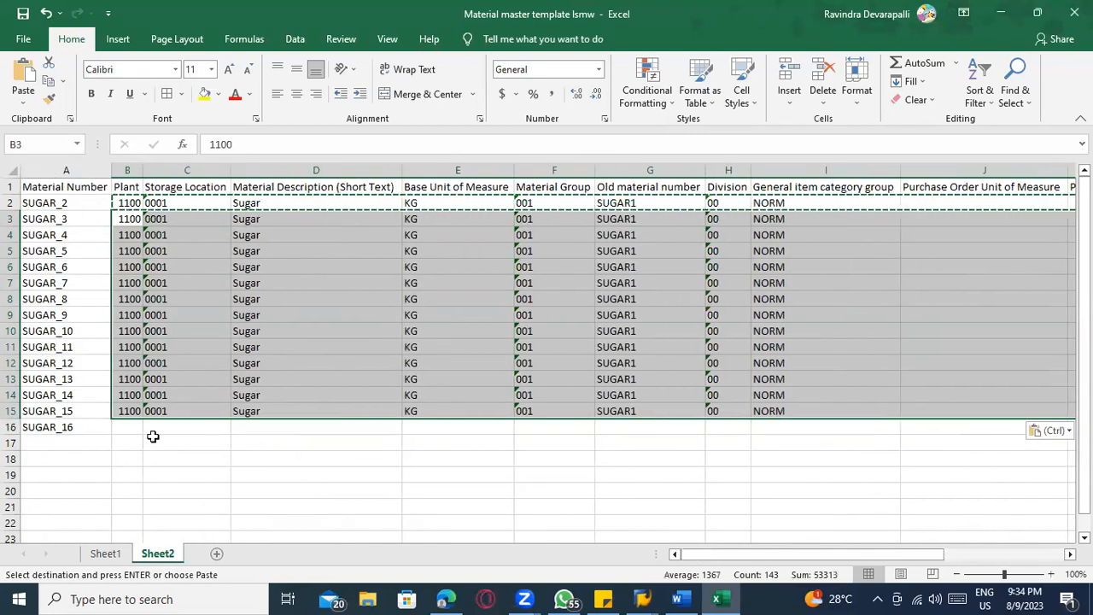
Copy row 15's values from Plant through Price Unit into row 16 for SUGAR_16
{"action": "left_click", "coordinate": [128, 424]}
{"action": "left_click_drag", "start_coordinate": [127, 411], "coordinate": [1050, 410]}
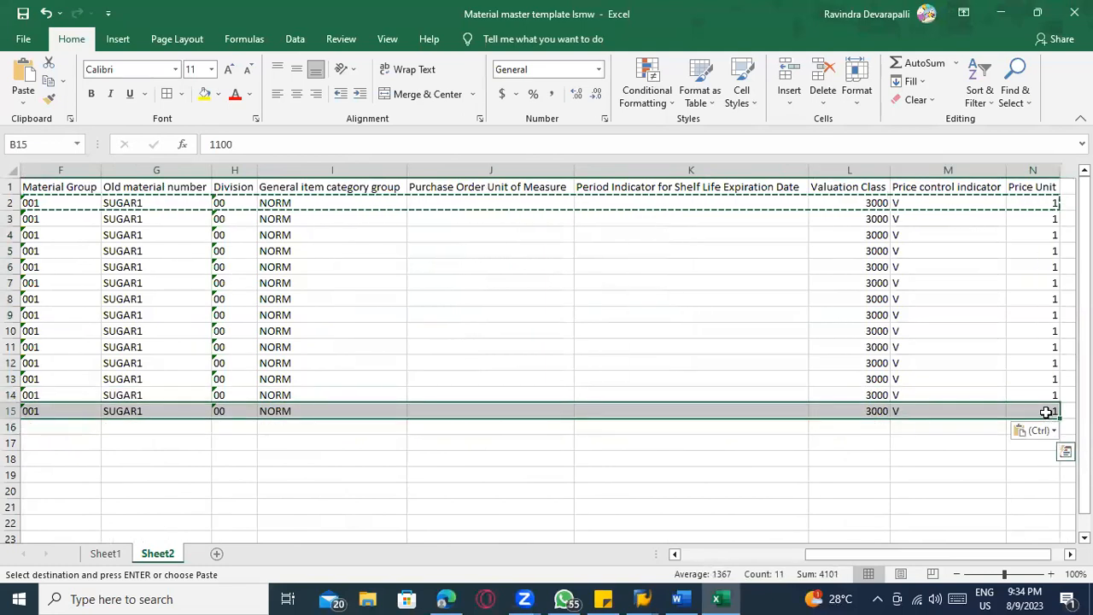
{"action": "key", "text": "ctrl+c"}
{"action": "left_click_drag", "start_coordinate": [812, 554], "coordinate": [691, 555]}
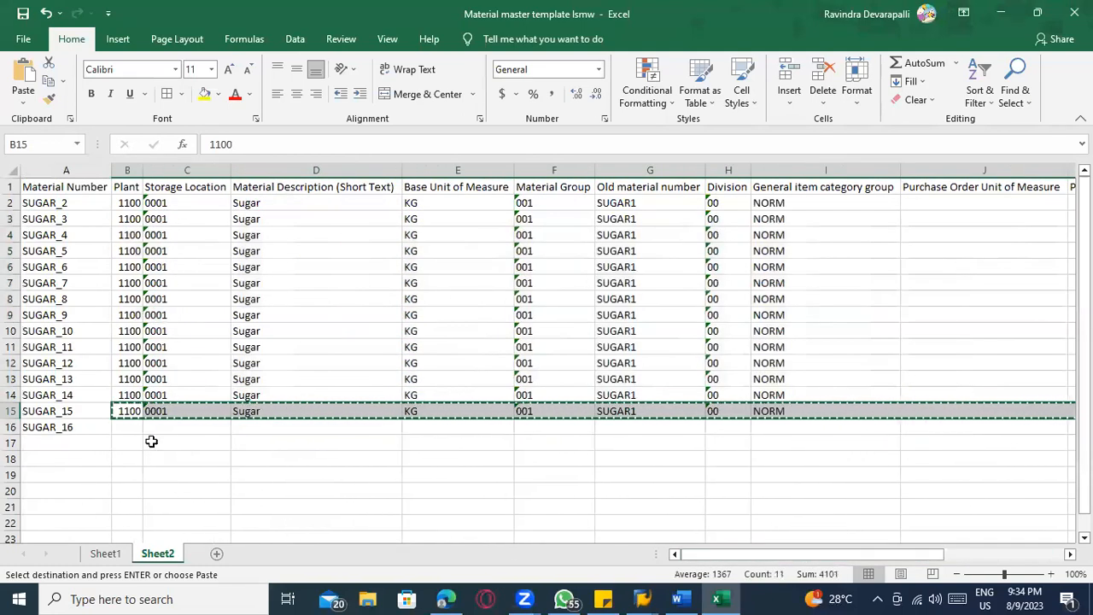
{"action": "left_click", "coordinate": [128, 432]}
{"action": "key", "text": "ctrl+v"}
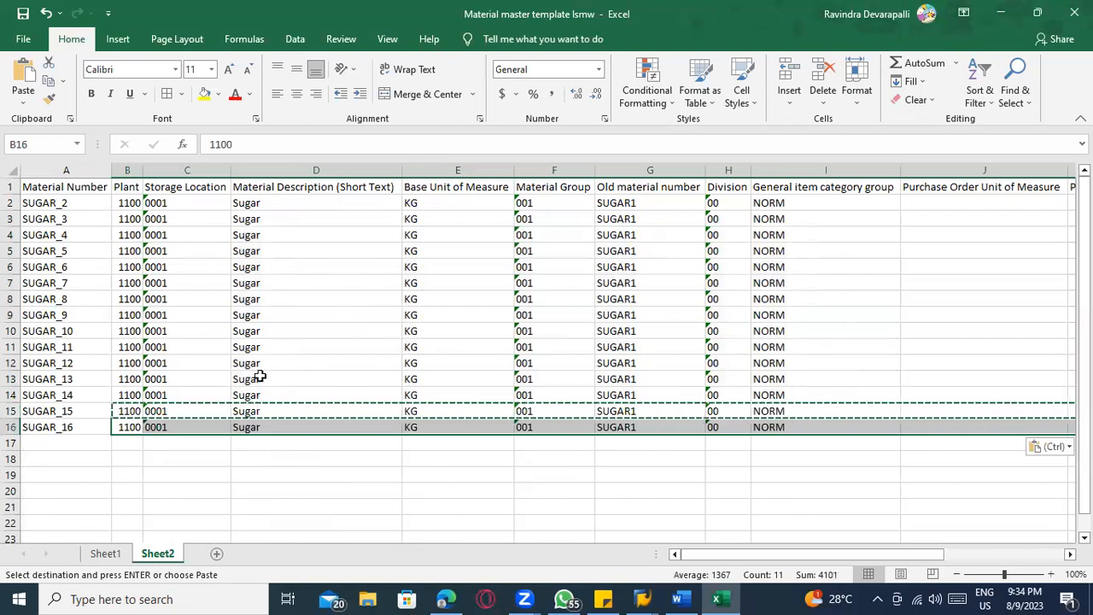
Change the material description in row 2 to Sugar1 and fill the series down to Sugar15 in row 16
{"action": "left_click", "coordinate": [264, 205]}
{"action": "double_click", "coordinate": [270, 203]}
{"action": "type", "text": "1"}
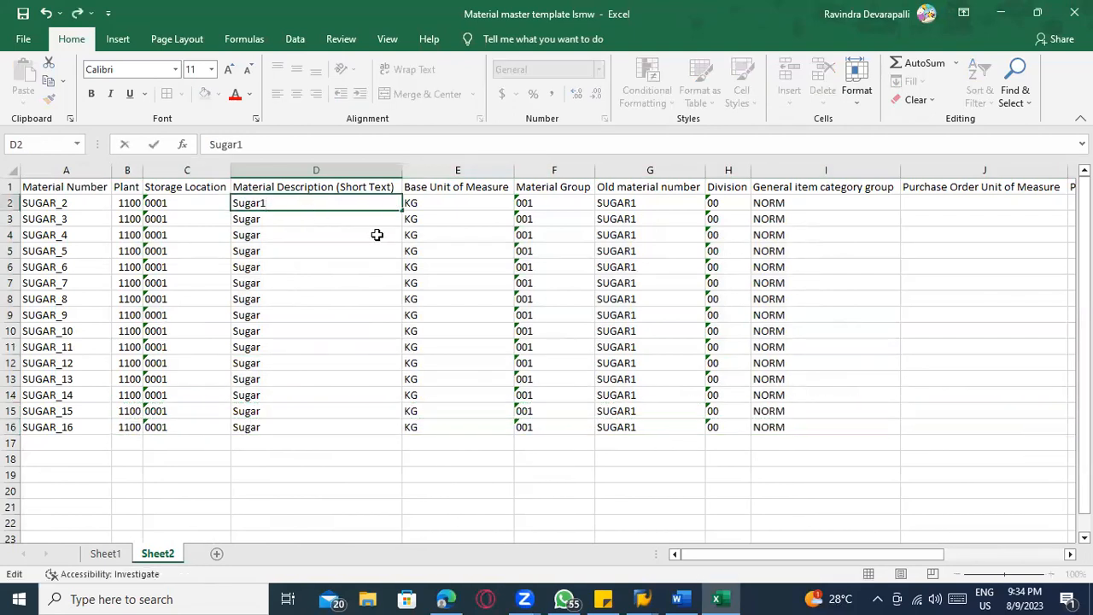
{"action": "left_click", "coordinate": [398, 210]}
{"action": "double_click", "coordinate": [398, 211]}
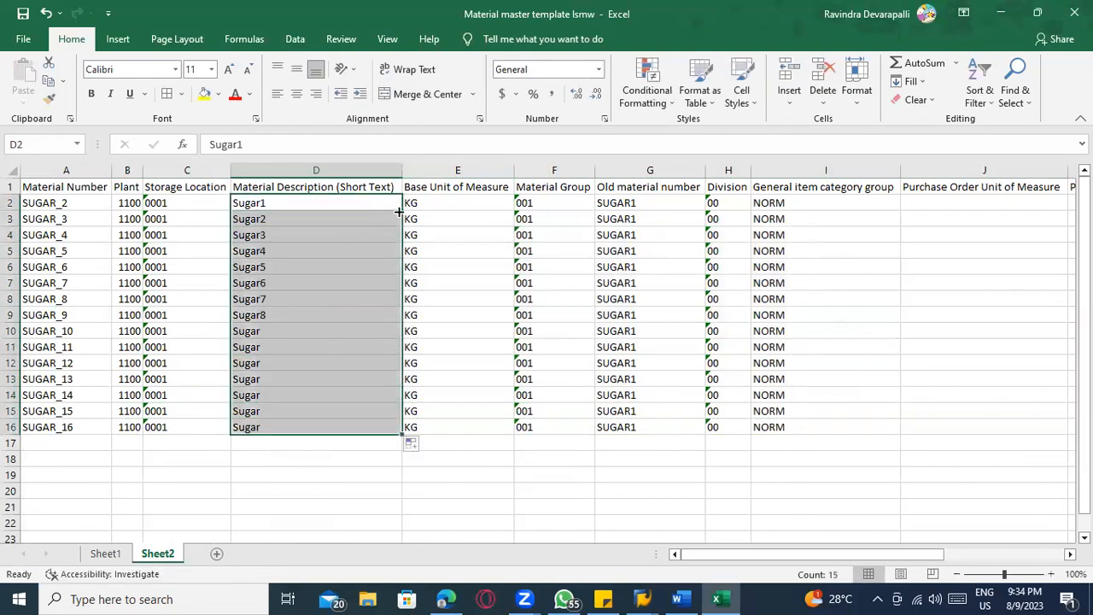
{"action": "left_click", "coordinate": [270, 461]}
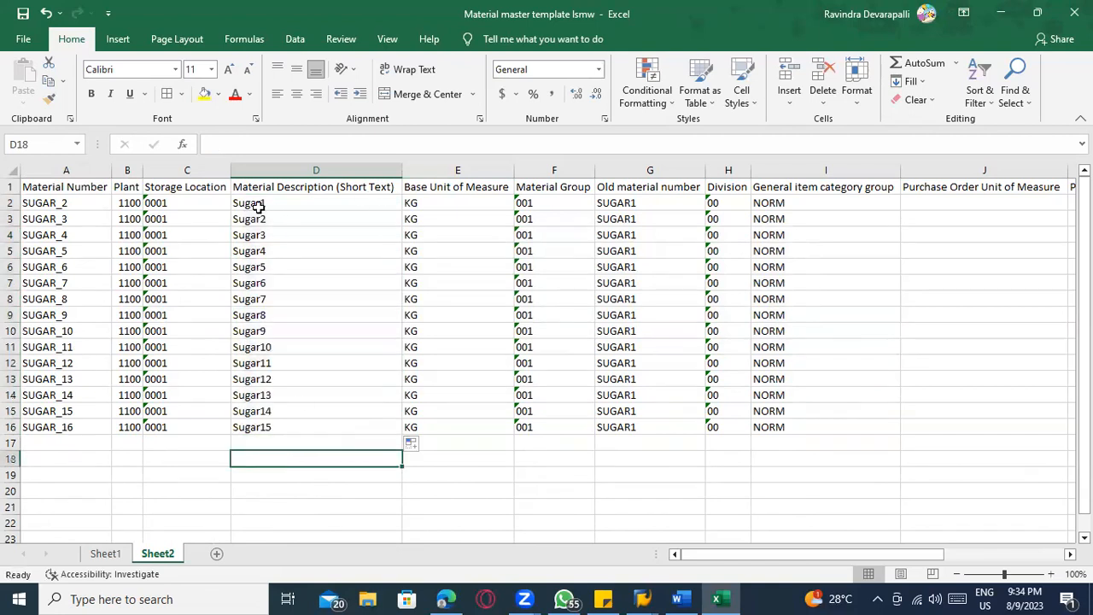
Copy all material data rows without the headers, columns A to N of rows 2 to 16, into a new Notepad document
{"action": "left_click", "coordinate": [51, 202]}
{"action": "key", "text": "ctrl+shift+Down"}
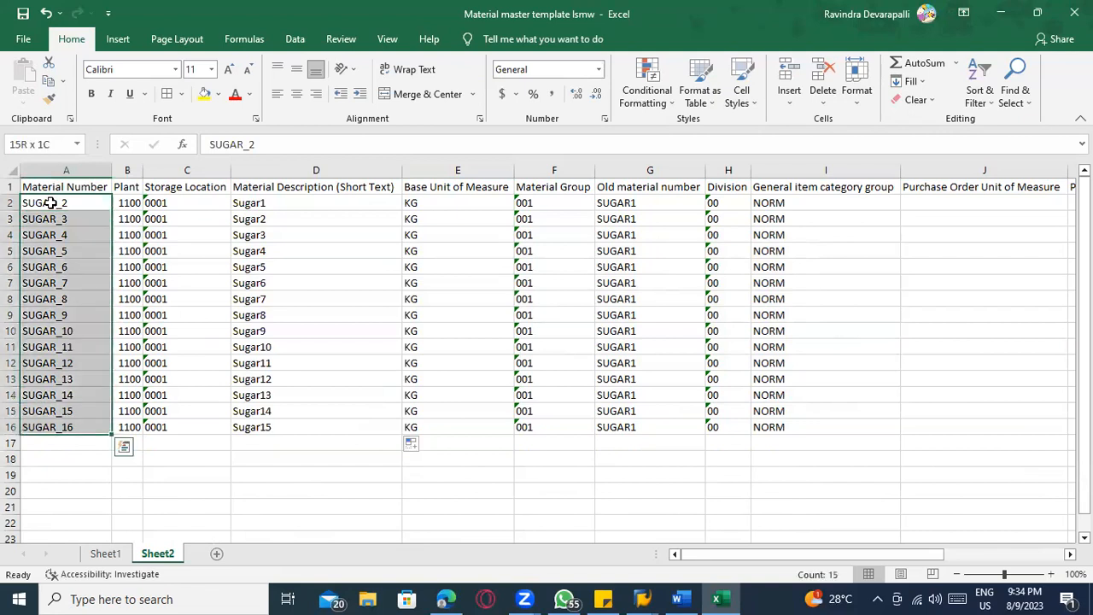
{"action": "key", "text": "ctrl+shift+Right"}
{"action": "key", "text": "ctrl+shift+Right"}
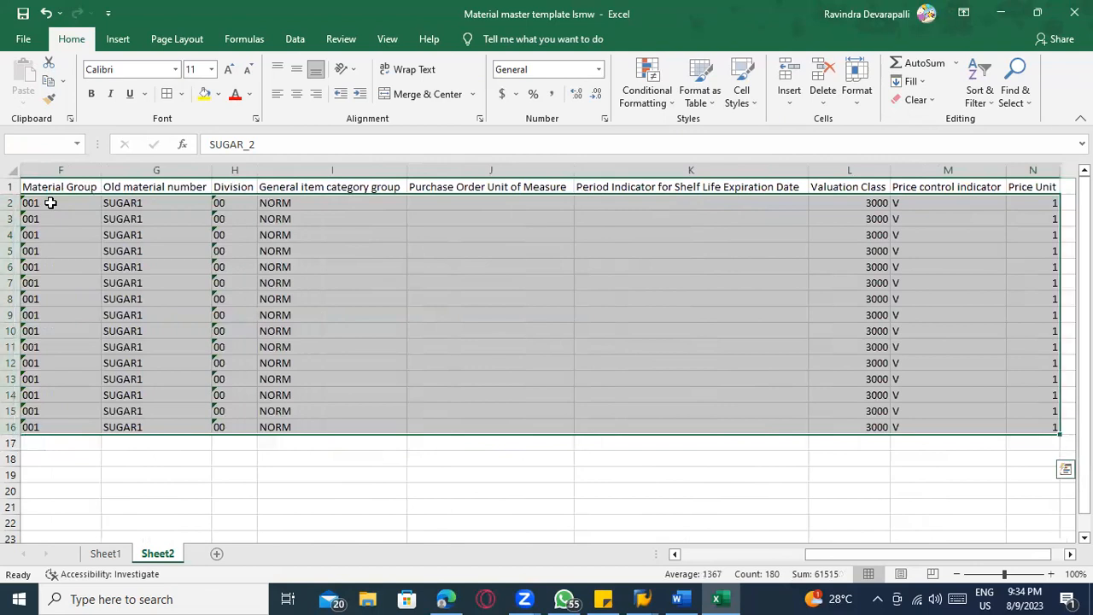
{"action": "key", "text": "ctrl+c"}
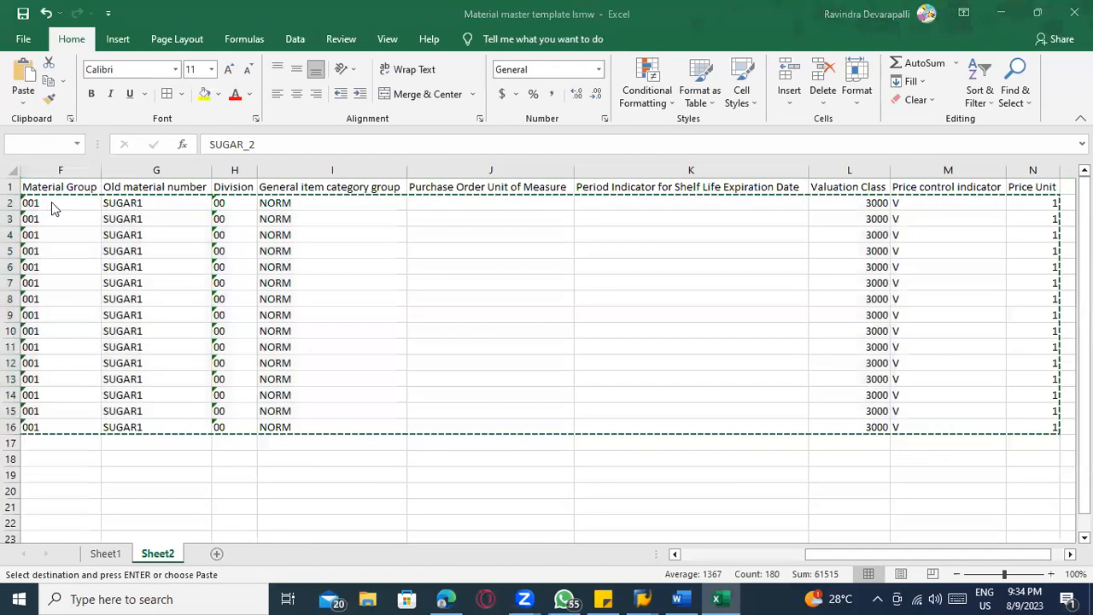
{"action": "key", "text": "super"}
{"action": "type", "text": "note"}
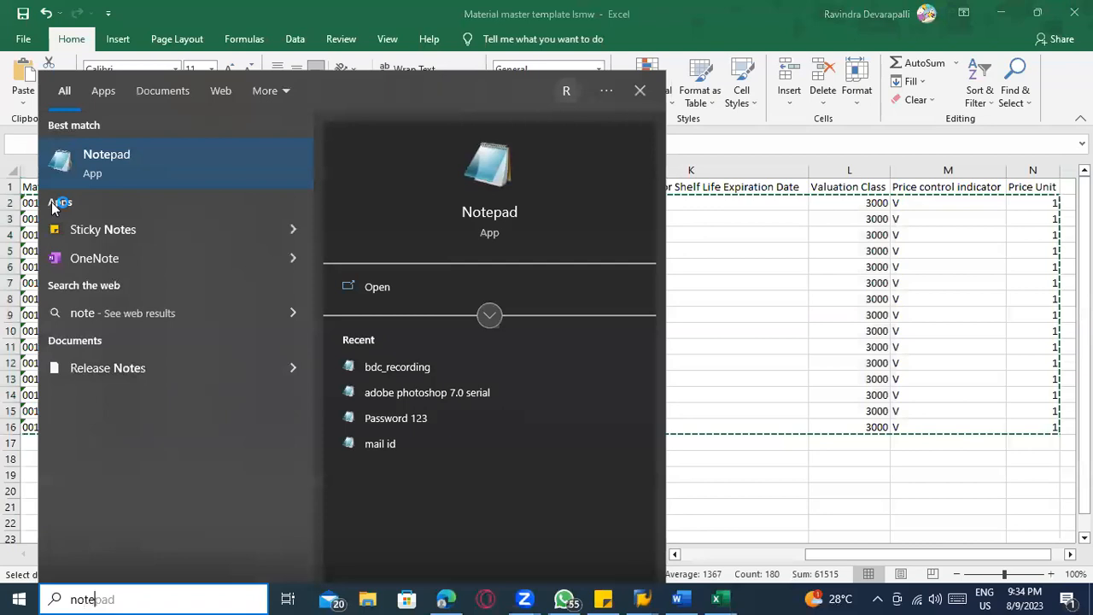
{"action": "key", "text": "Return"}
{"action": "key", "text": "ctrl+v"}
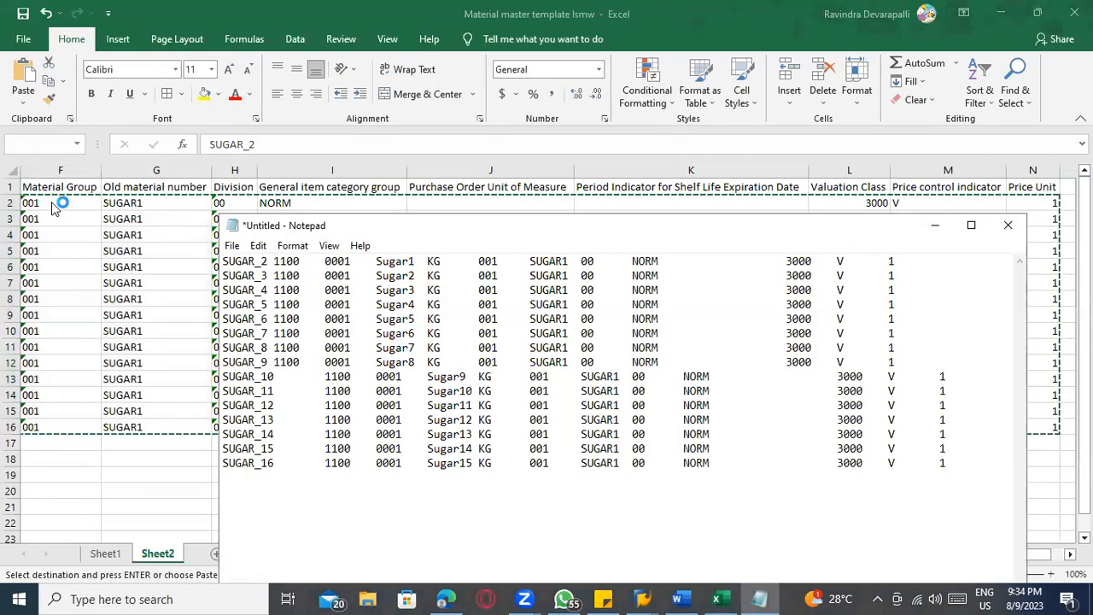
Save the text file on the Desktop as Material LSMW test and close Notepad
{"action": "key", "text": "ctrl+s"}
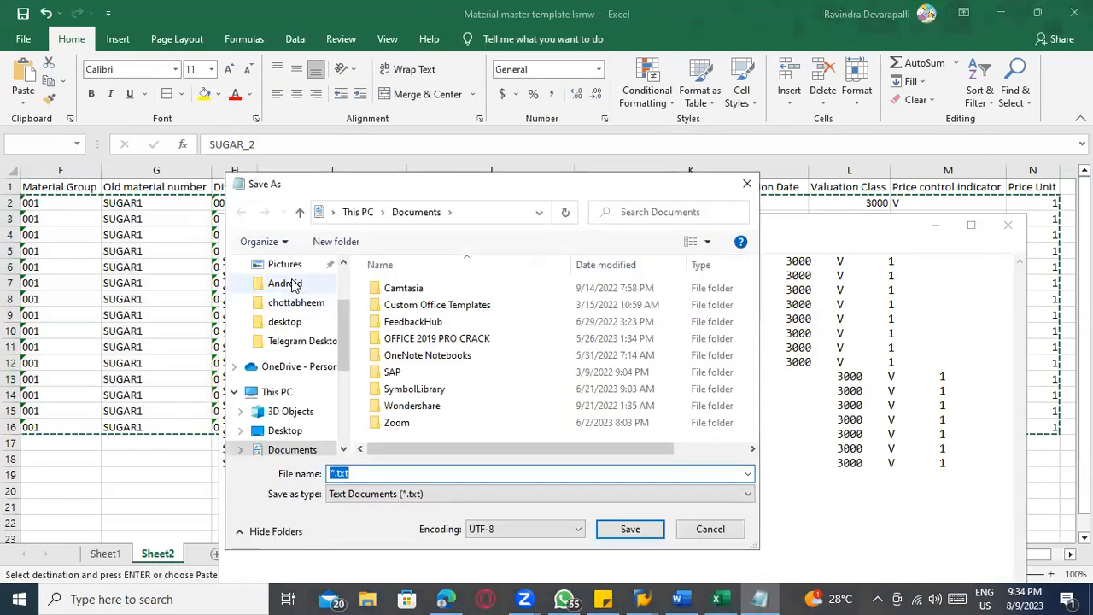
{"action": "scroll", "coordinate": [293, 286], "scroll_direction": "up", "scroll_amount": 2}
{"action": "left_click", "coordinate": [280, 295]}
{"action": "left_click", "coordinate": [376, 475]}
{"action": "key", "text": "BackSpace"}
{"action": "type", "text": "MateriA"}
{"action": "key", "text": "BackSpace"}
{"action": "type", "text": "al "}
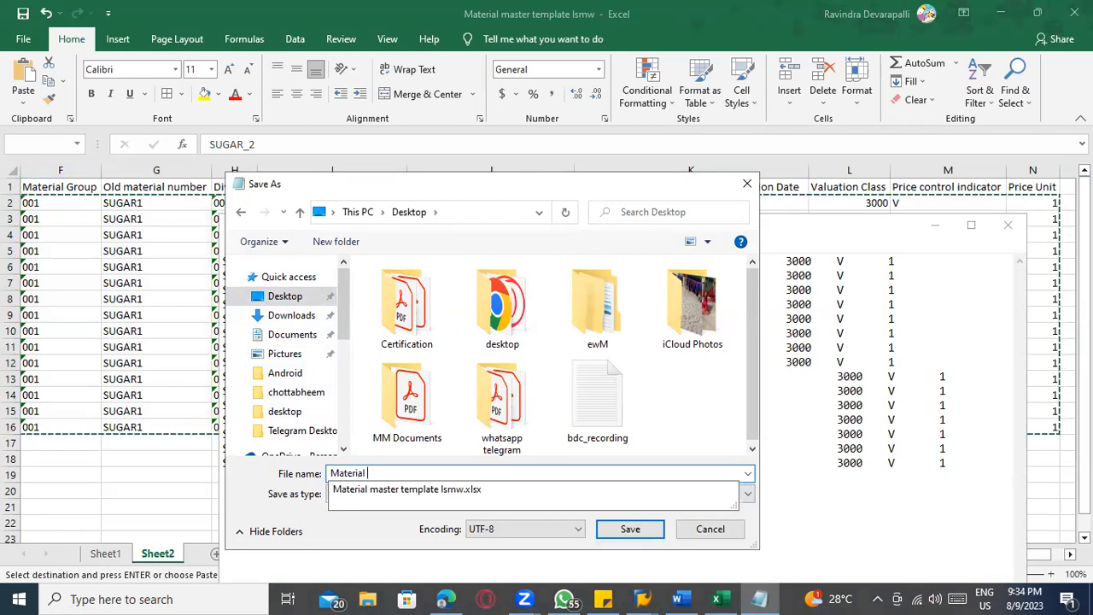
{"action": "type", "text": "LSMW test"}
{"action": "key", "text": "Return"}
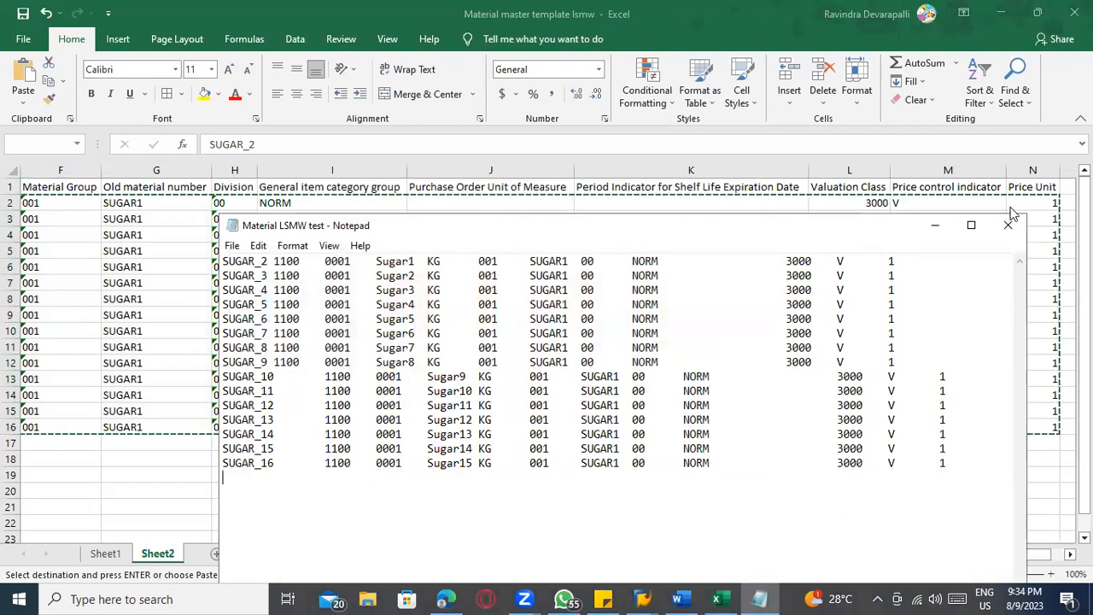
{"action": "left_click", "coordinate": [1008, 223]}
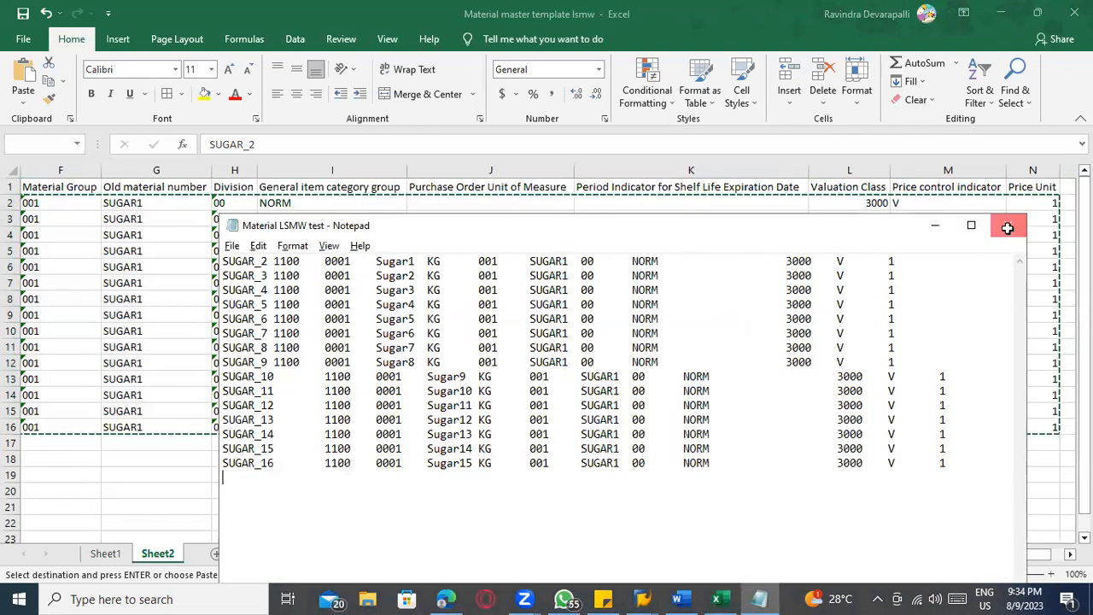
{"action": "left_click", "coordinate": [1007, 225]}
Switch to the SAP LSM Workbench and open the Specify Files process step in change mode
{"action": "key", "text": "alt+Tab"}
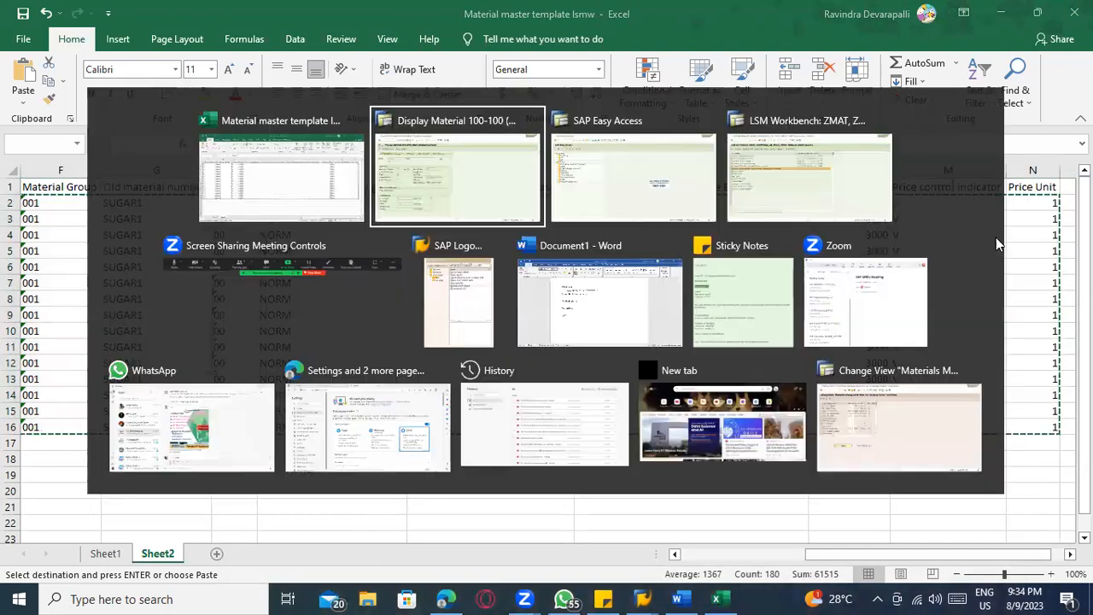
{"action": "key", "text": "alt+Tab"}
{"action": "key", "text": "Tab"}
{"action": "key", "text": "Tab"}
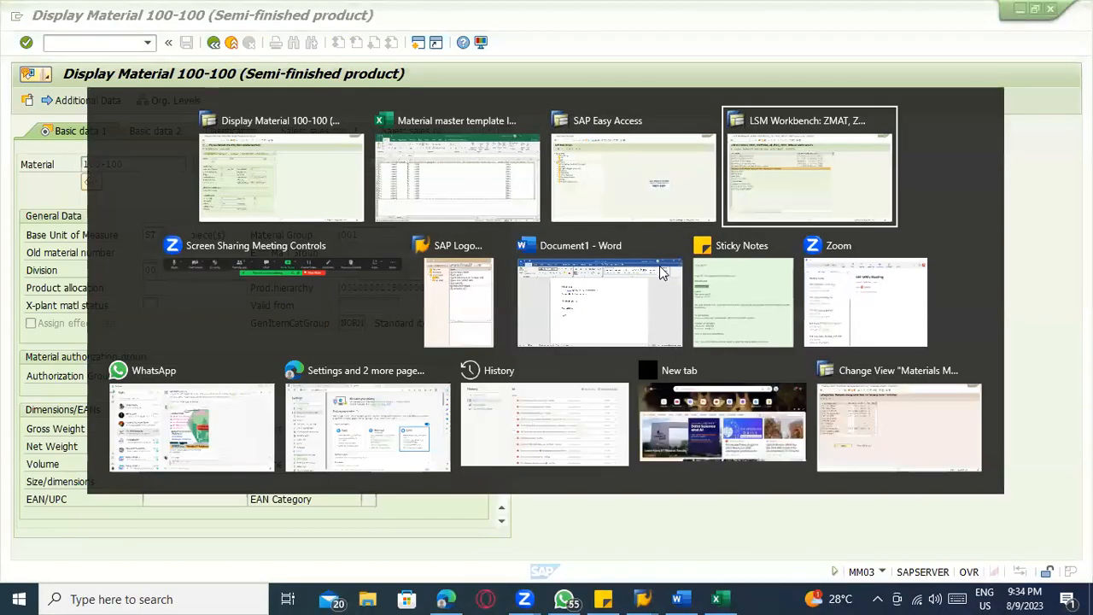
{"action": "left_click", "coordinate": [30, 248]}
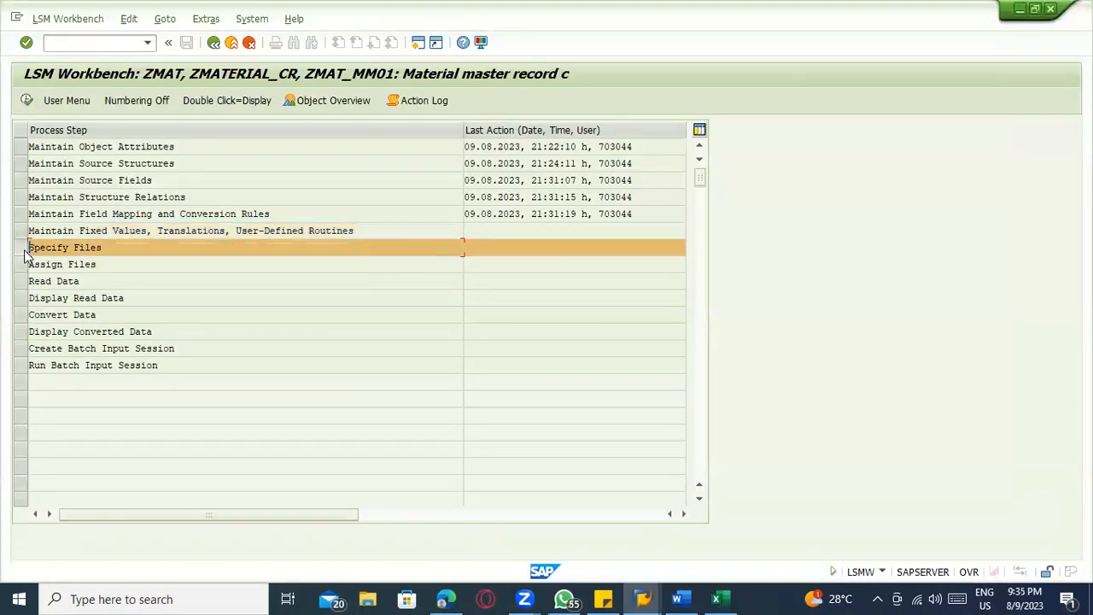
{"action": "left_click", "coordinate": [27, 101]}
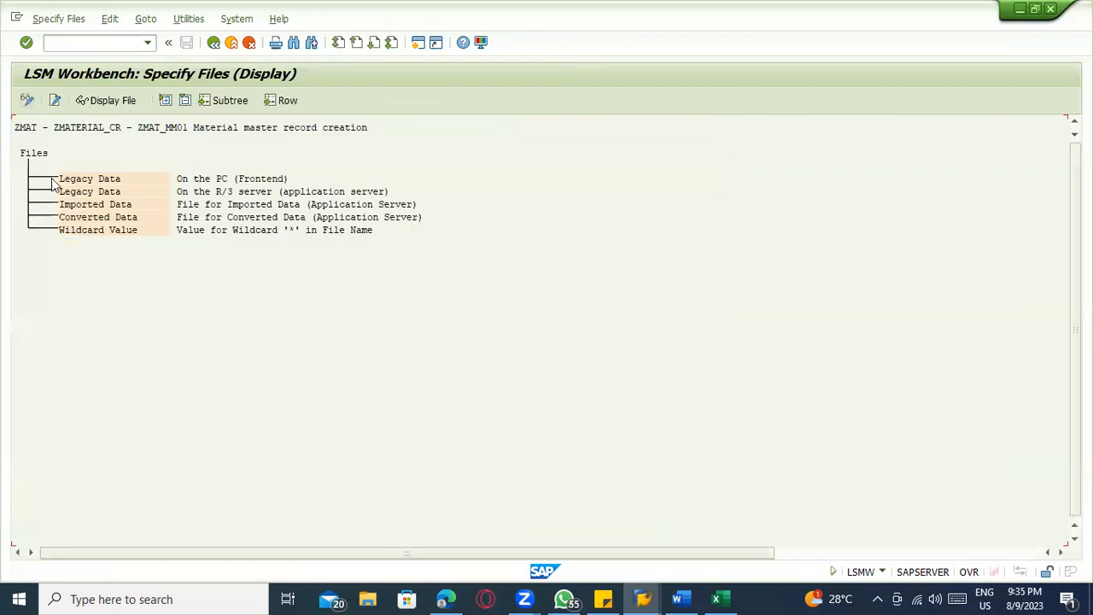
{"action": "left_click", "coordinate": [27, 101]}
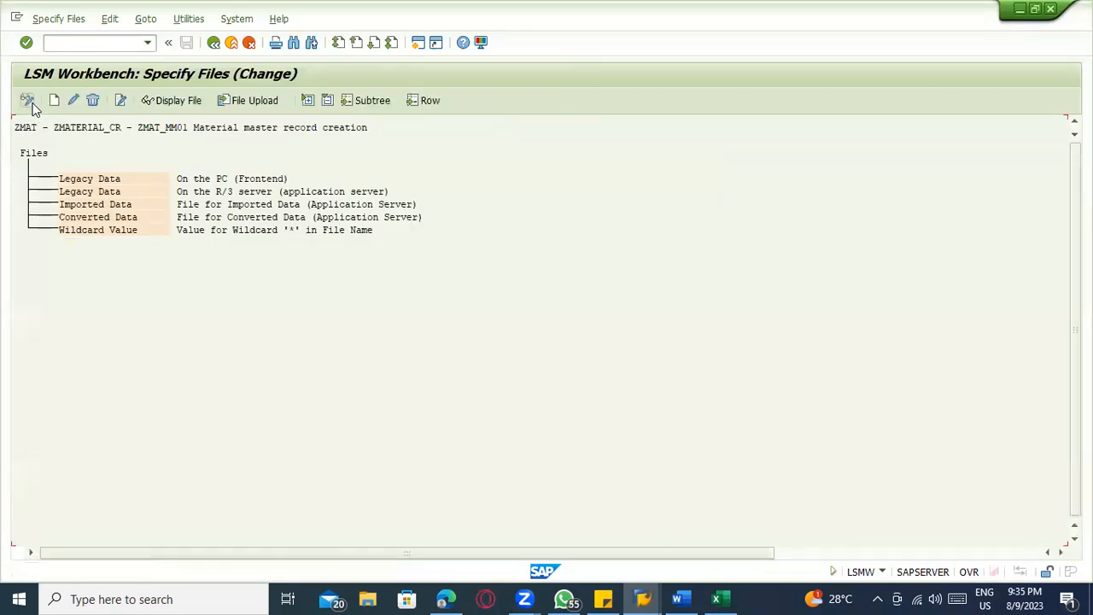
Add a legacy data file on the PC with Tabulator as the delimiter and open the file selection for it
{"action": "double_click", "coordinate": [96, 180]}
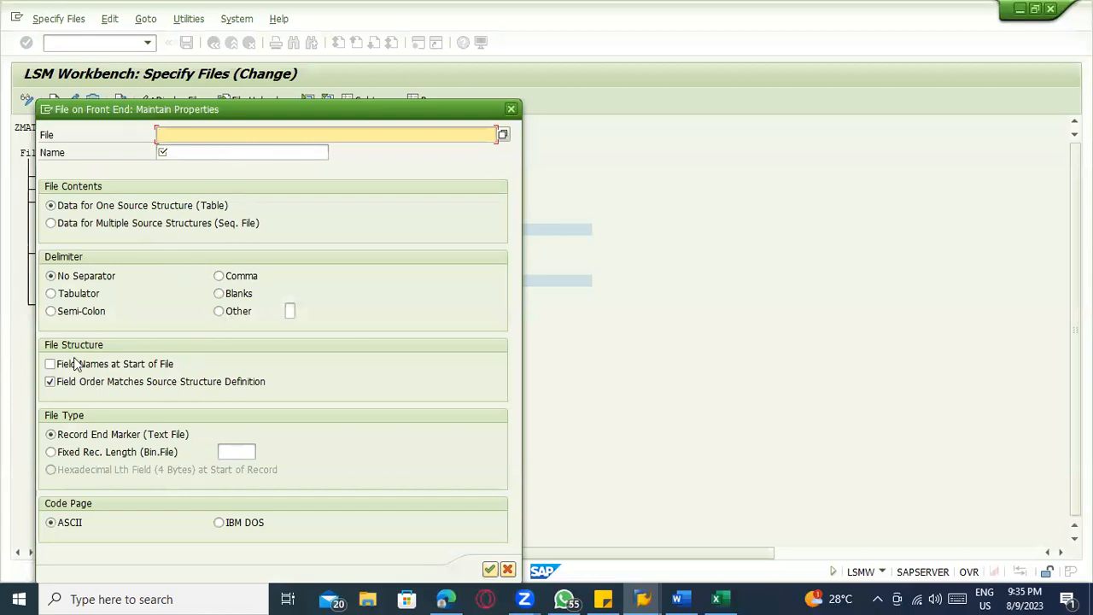
{"action": "left_click", "coordinate": [51, 294]}
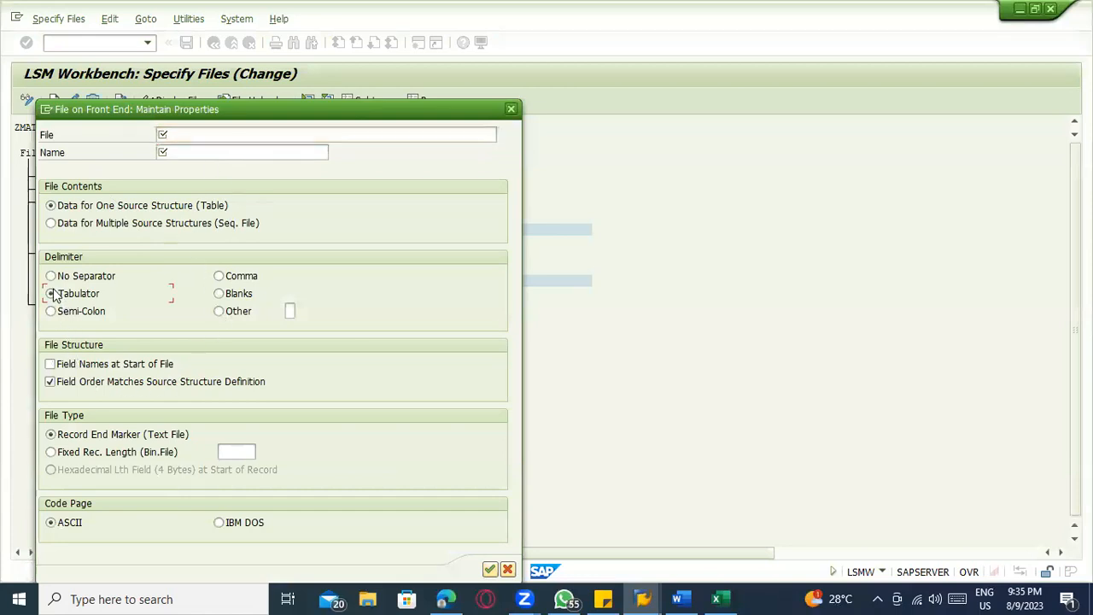
{"action": "left_click", "coordinate": [199, 136]}
{"action": "left_click", "coordinate": [501, 135]}
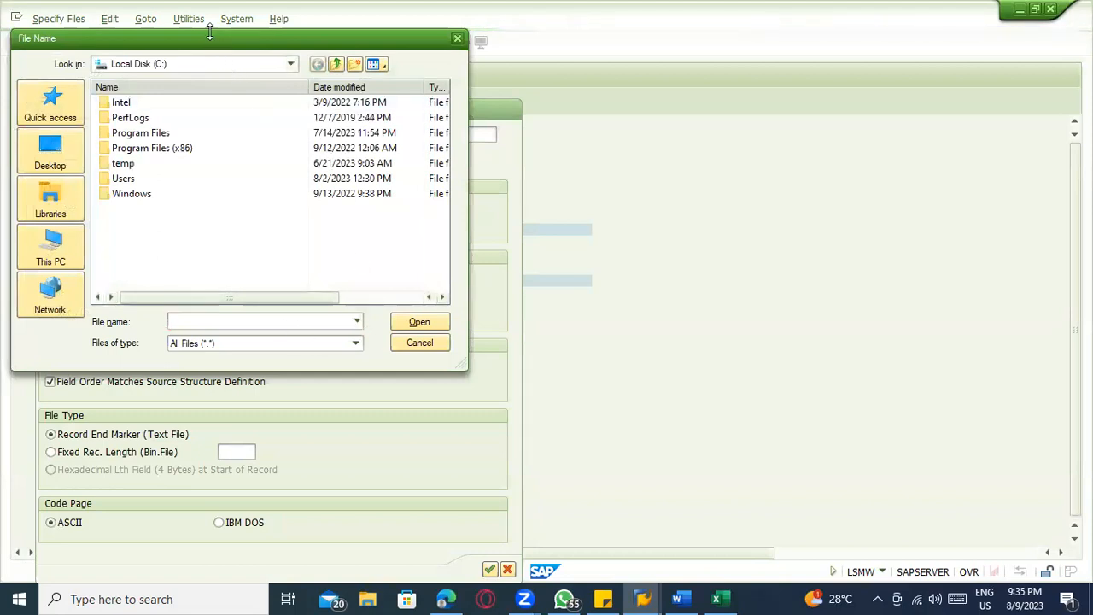
Look over the material data in the Excel template and return to the SAP file selection
{"action": "left_click", "coordinate": [723, 599]}
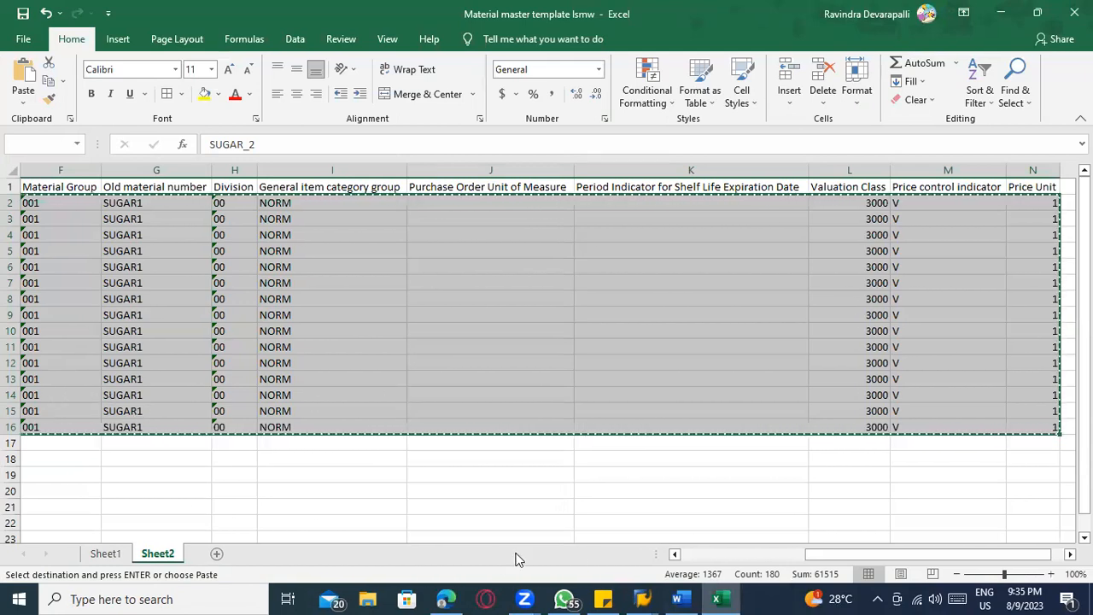
{"action": "left_click", "coordinate": [684, 555]}
{"action": "key", "text": "alt+Tab"}
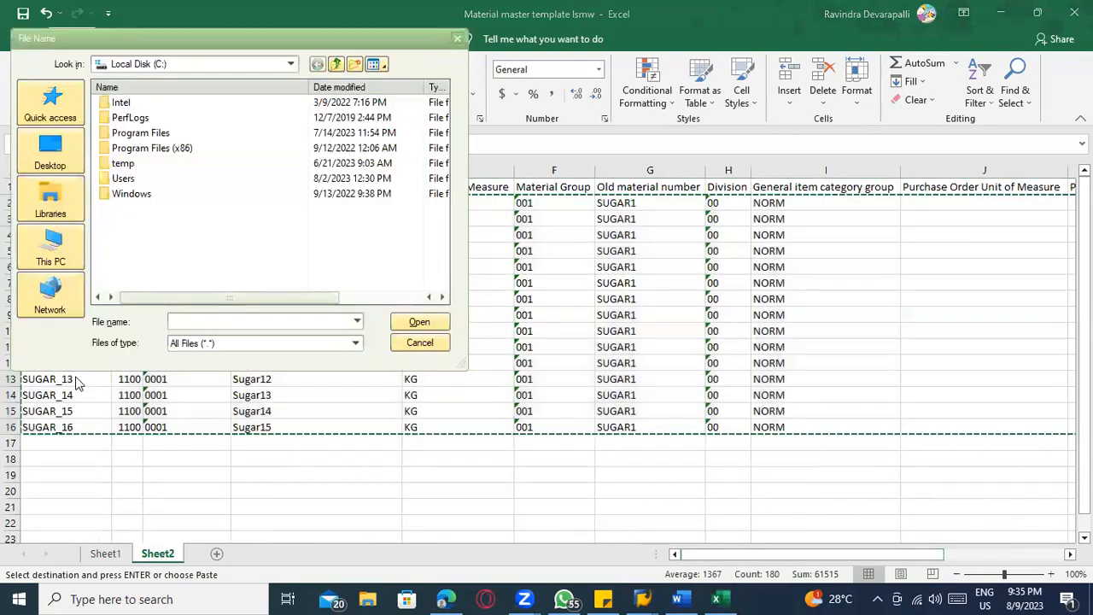
{"action": "key", "text": "alt+Tab"}
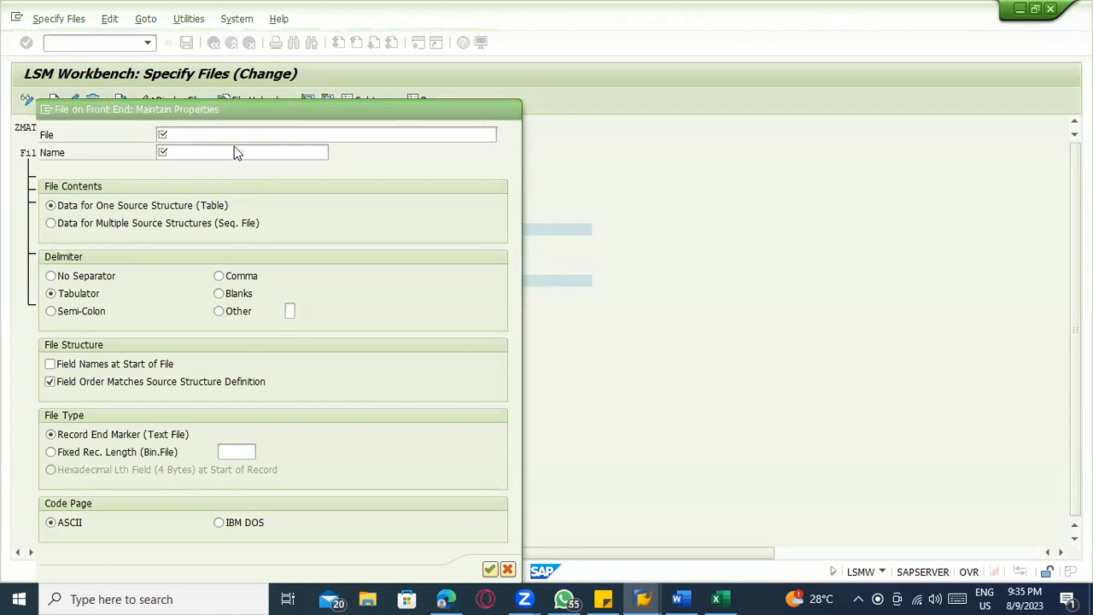
{"action": "key", "text": "alt+Tab"}
{"action": "key", "text": "alt+Tab"}
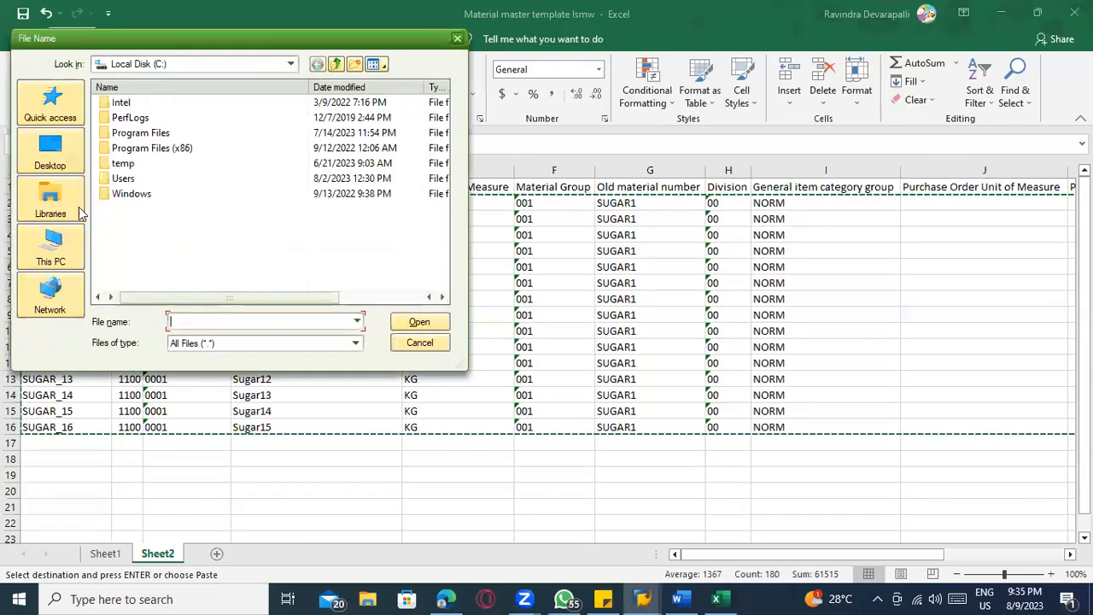
Choose the Material LSMW test text file from the Desktop as the legacy file and name it Material lsmw test
{"action": "left_click", "coordinate": [25, 149]}
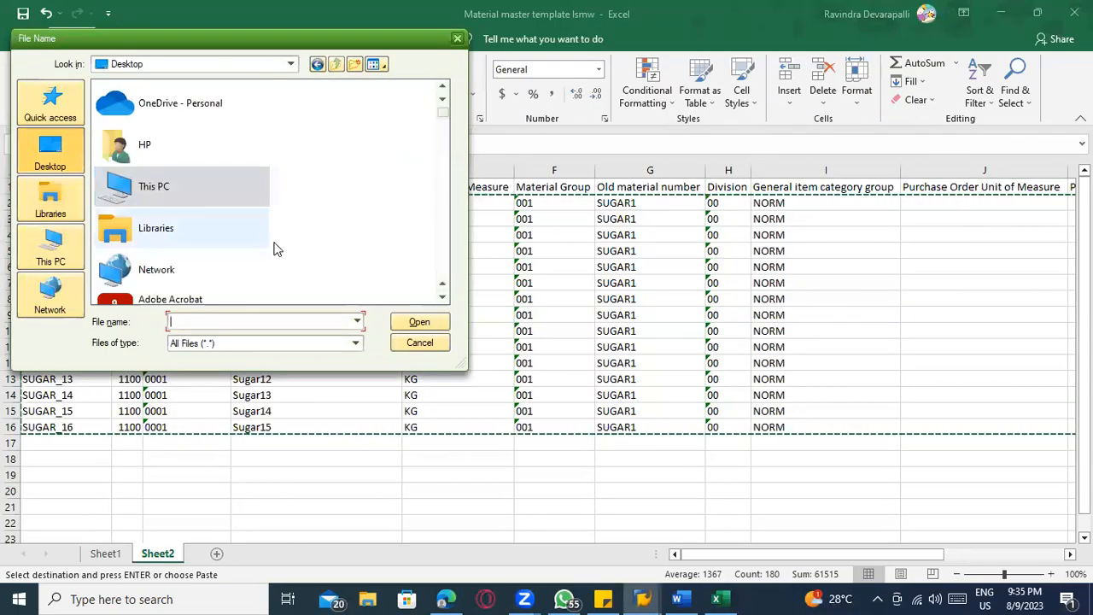
{"action": "scroll", "coordinate": [276, 246], "scroll_direction": "down", "scroll_amount": 5}
{"action": "scroll", "coordinate": [276, 248], "scroll_direction": "down", "scroll_amount": 10}
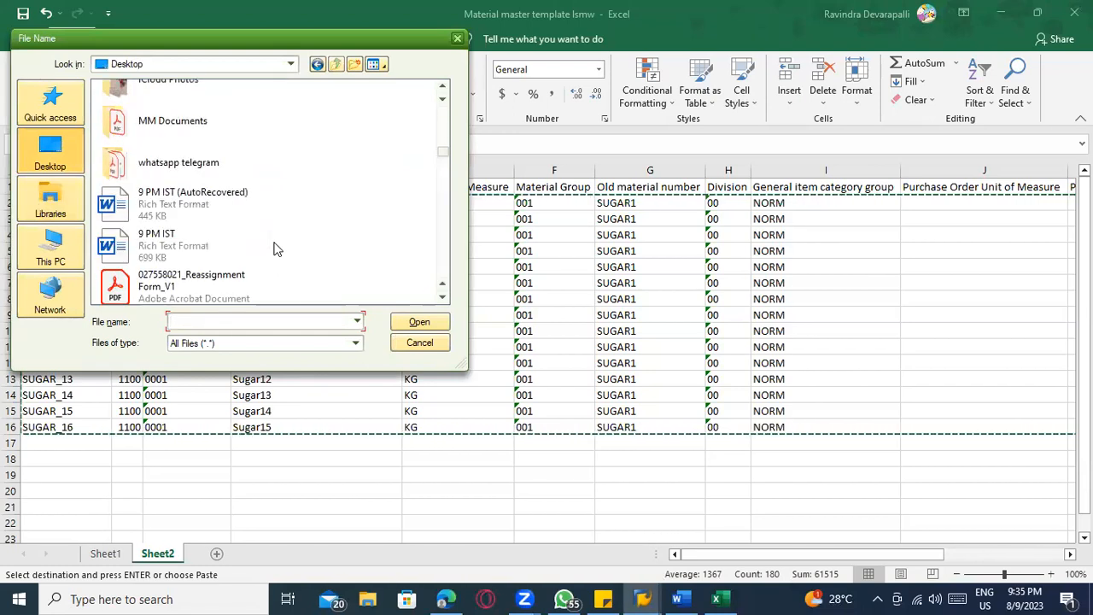
{"action": "scroll", "coordinate": [275, 249], "scroll_direction": "down", "scroll_amount": 10}
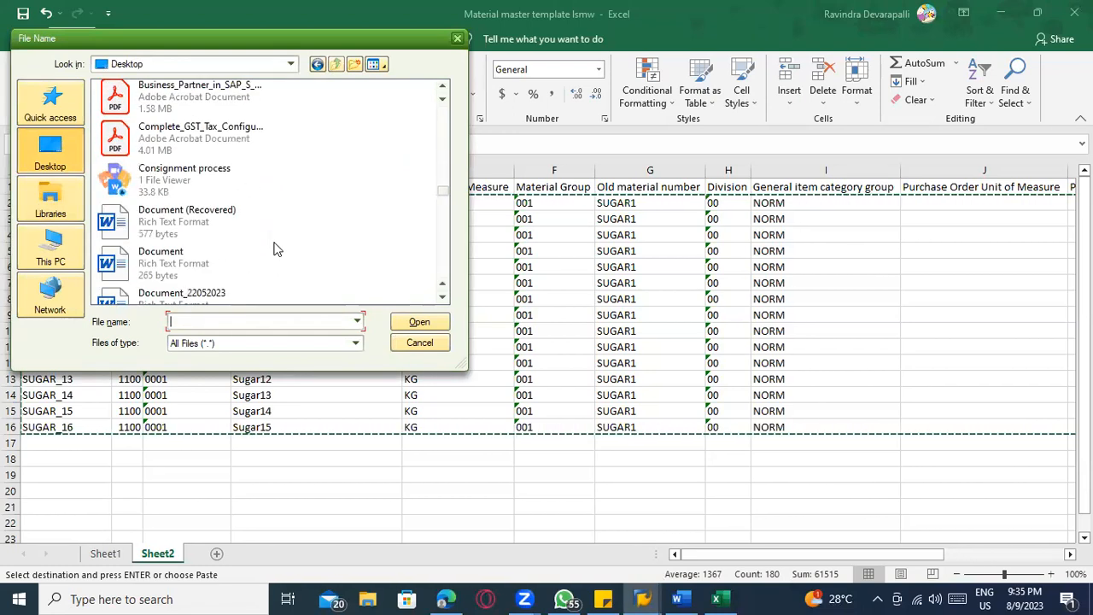
{"action": "scroll", "coordinate": [276, 248], "scroll_direction": "down", "scroll_amount": 5}
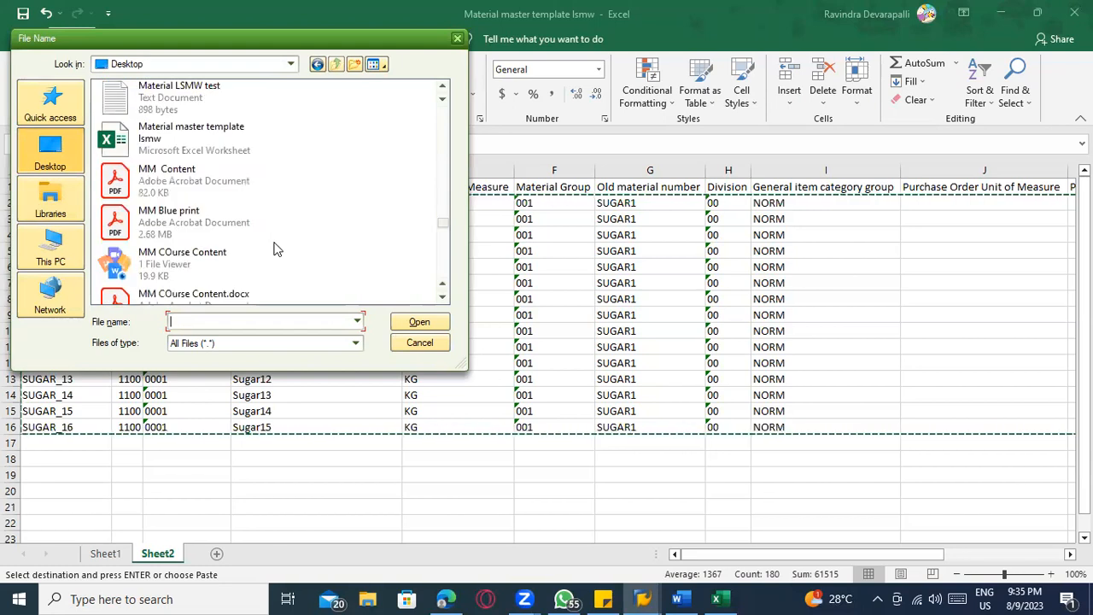
{"action": "double_click", "coordinate": [204, 94]}
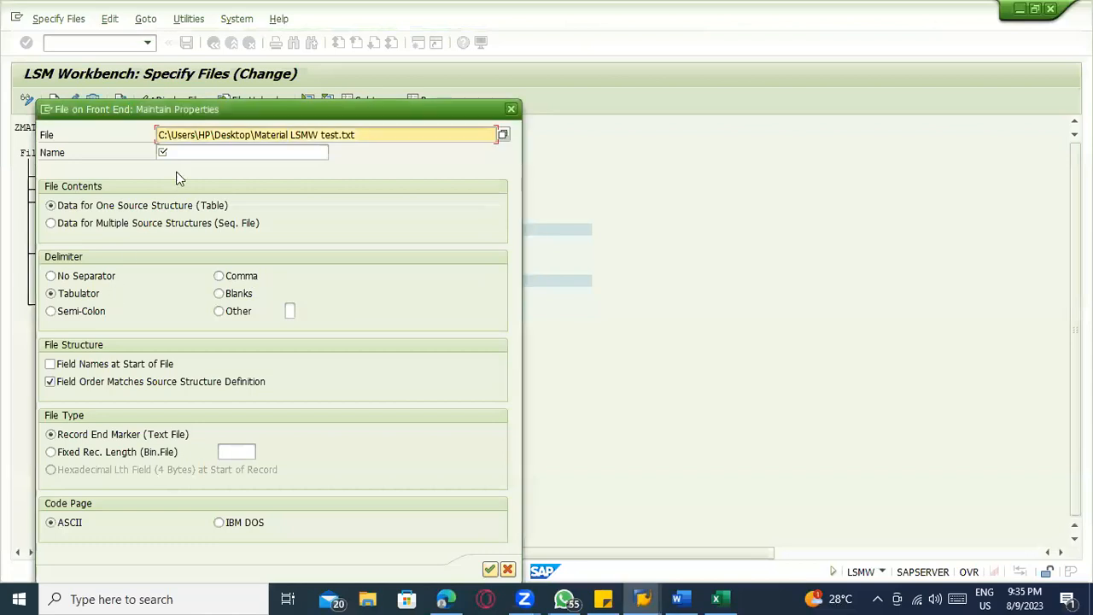
{"action": "left_click", "coordinate": [180, 151]}
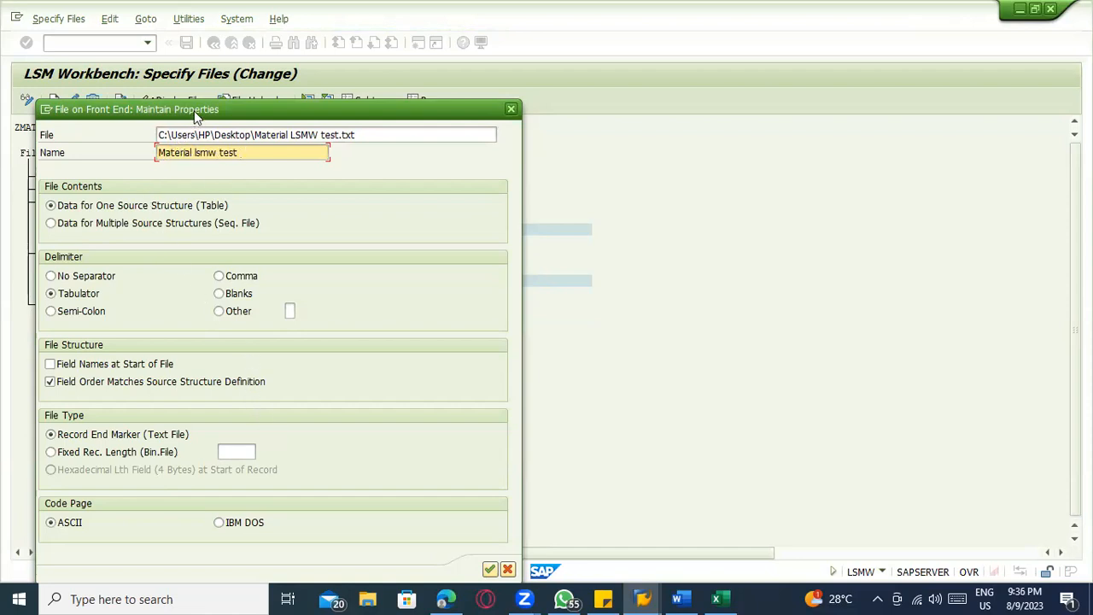
Confirm the legacy file properties, save the file specification and return to the process step overview
{"action": "left_click_drag", "start_coordinate": [194, 110], "coordinate": [227, 45]}
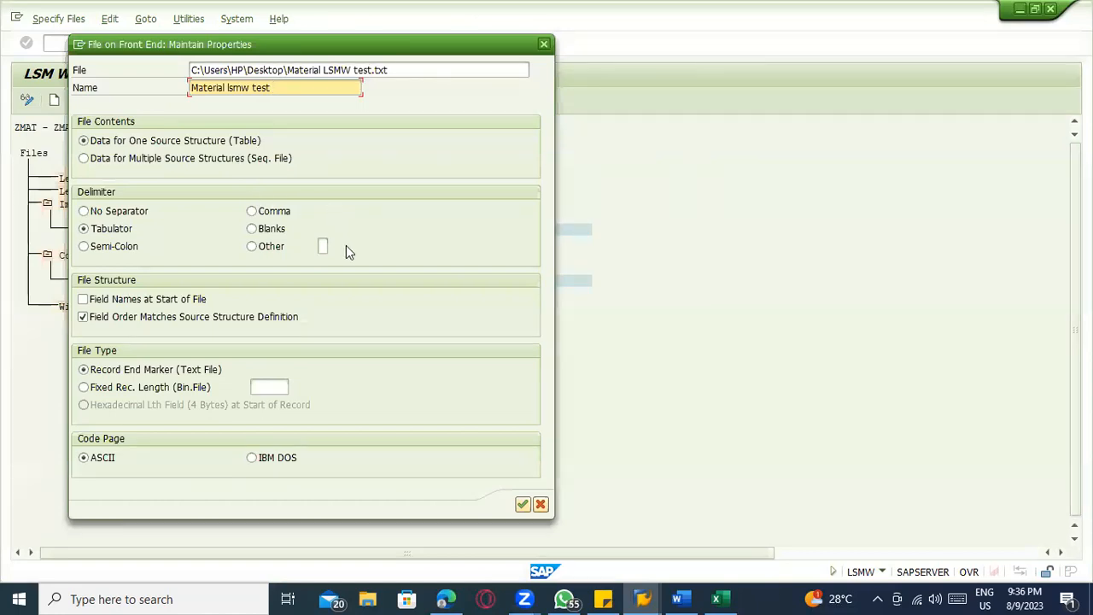
{"action": "left_click", "coordinate": [522, 505]}
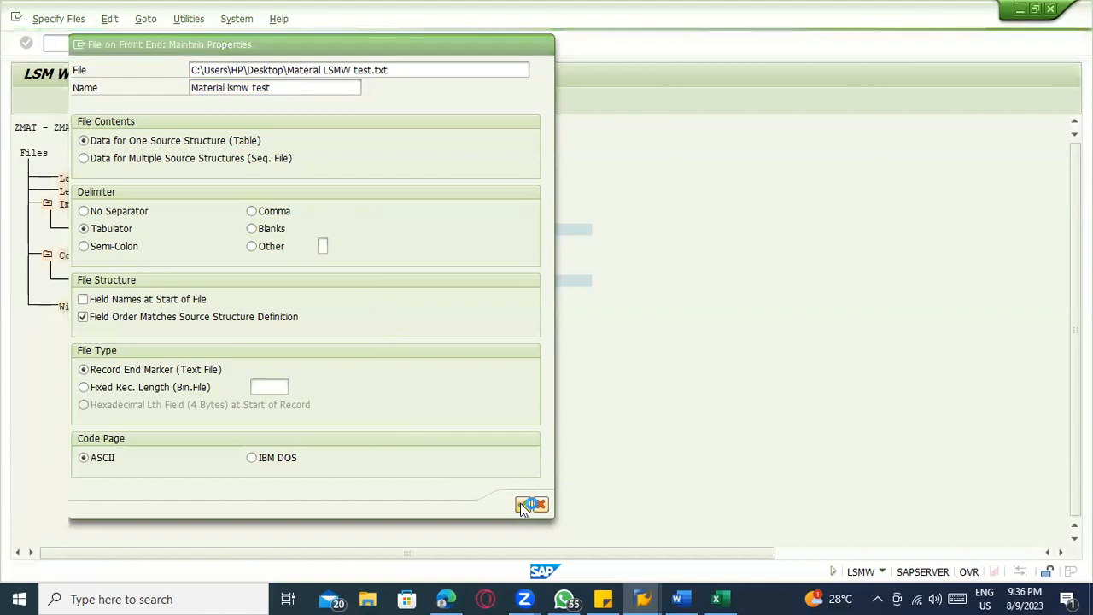
{"action": "left_click", "coordinate": [185, 42]}
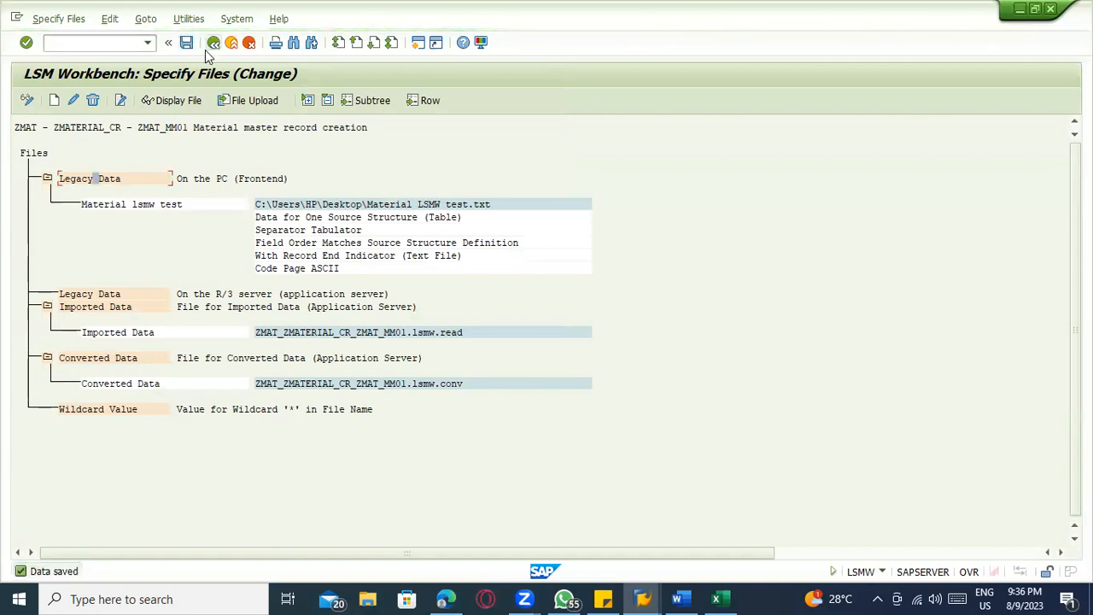
{"action": "left_click", "coordinate": [213, 45]}
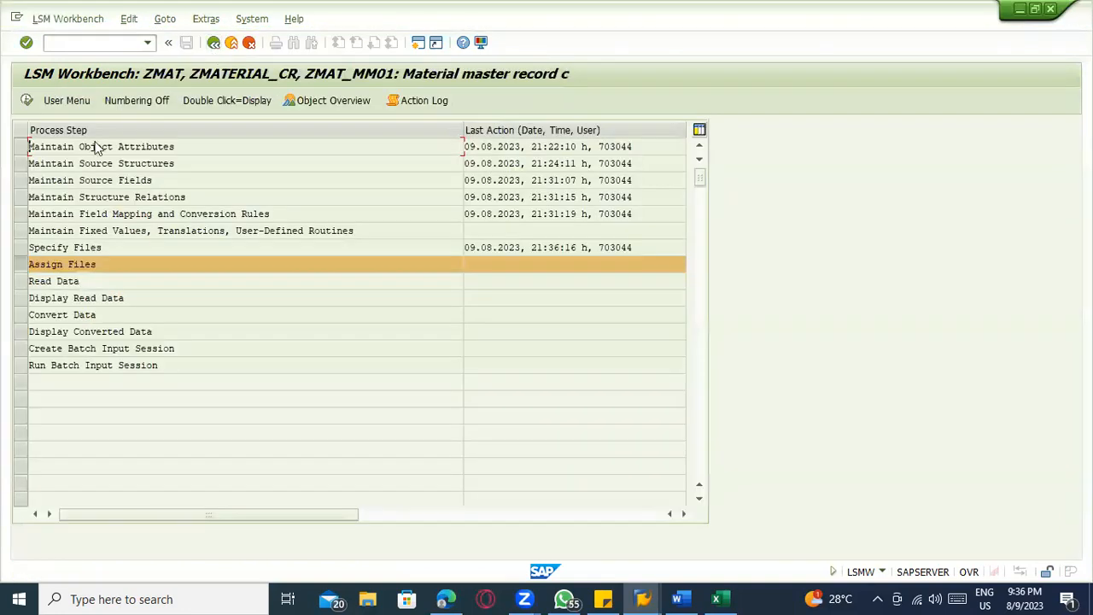
Open the Assign Files process step in change mode and save the assignment of Material lsmw test to source structure ZMAT_SR
{"action": "left_click", "coordinate": [27, 102]}
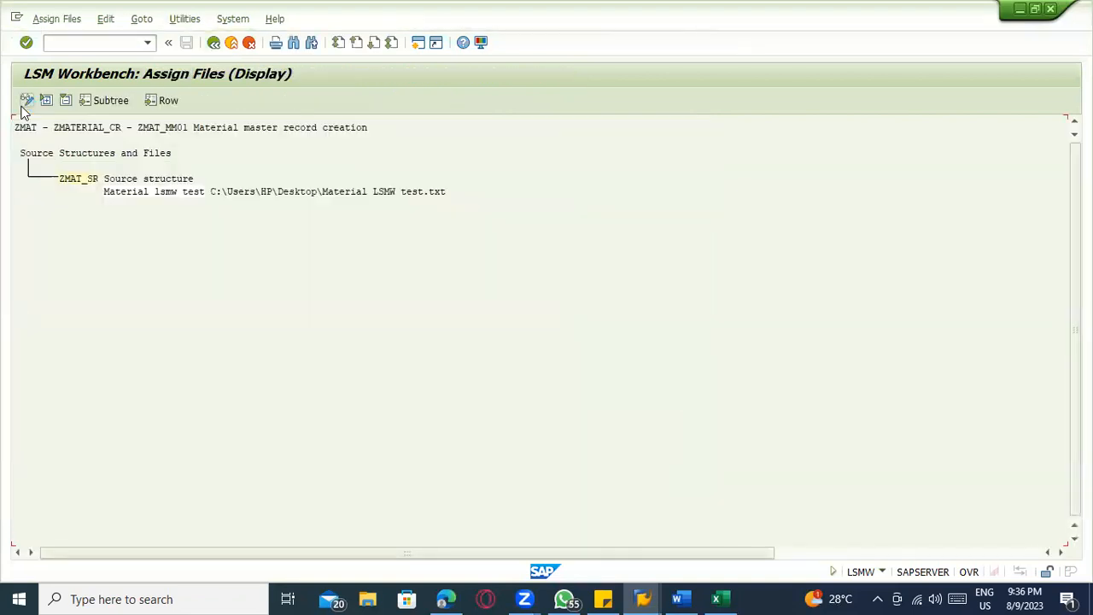
{"action": "left_click", "coordinate": [24, 107]}
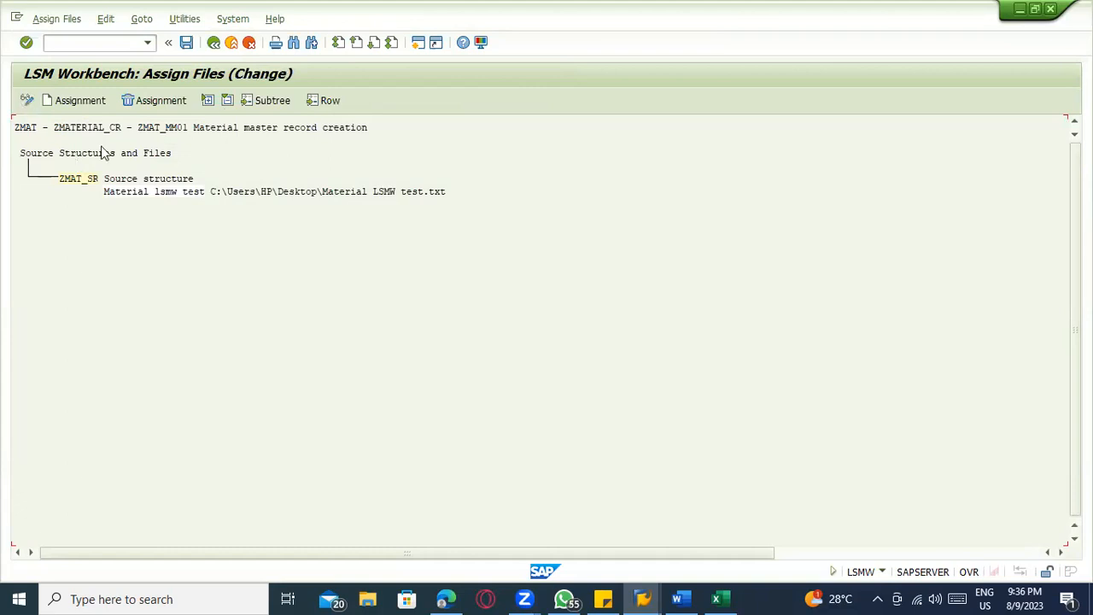
{"action": "key", "text": "alt+Tab"}
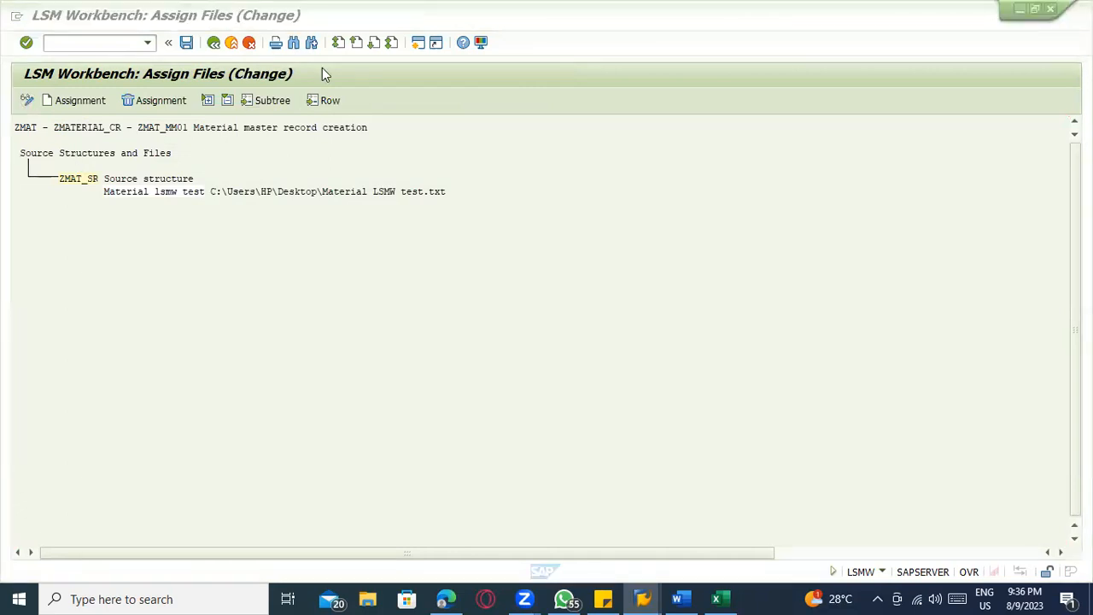
{"action": "left_click", "coordinate": [78, 183]}
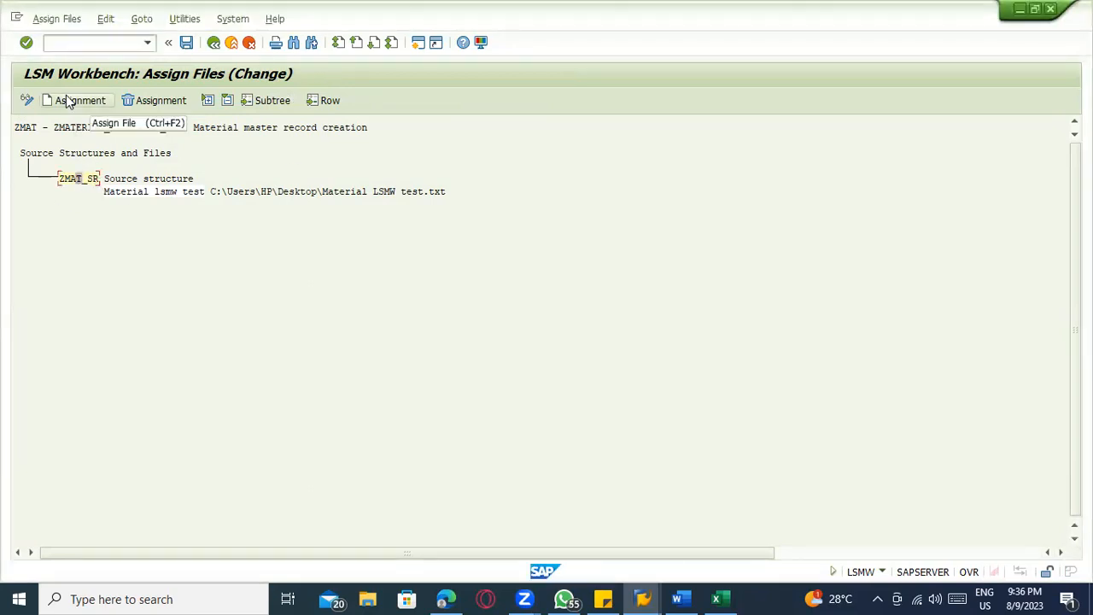
{"action": "left_click", "coordinate": [186, 42]}
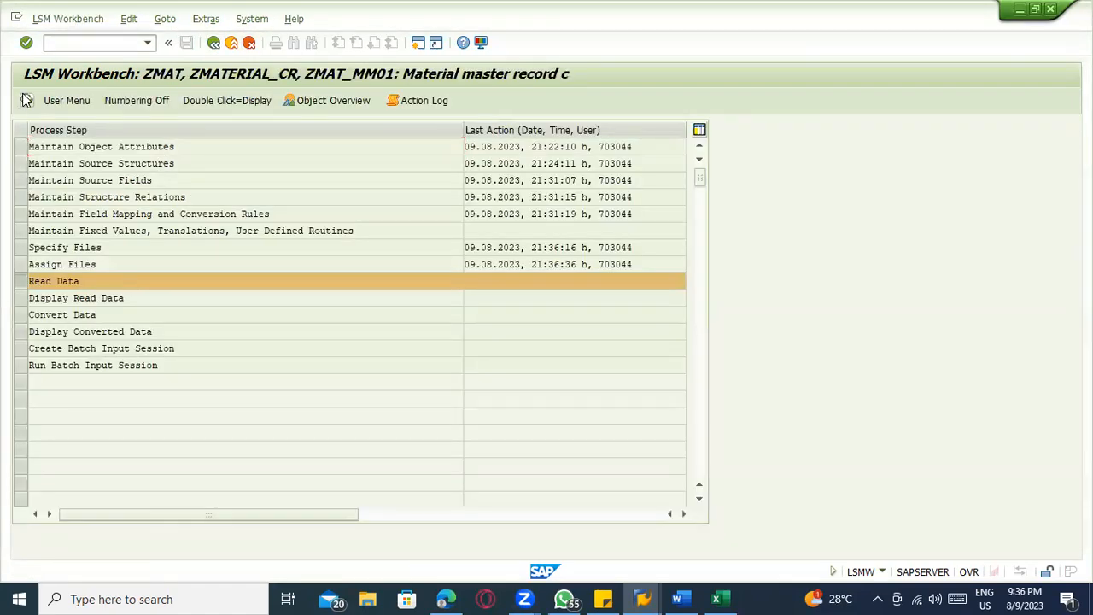
Run Read Data for all transactions of the legacy file, check the import log and return to the process step overview
{"action": "left_click", "coordinate": [26, 100]}
{"action": "left_click", "coordinate": [25, 100]}
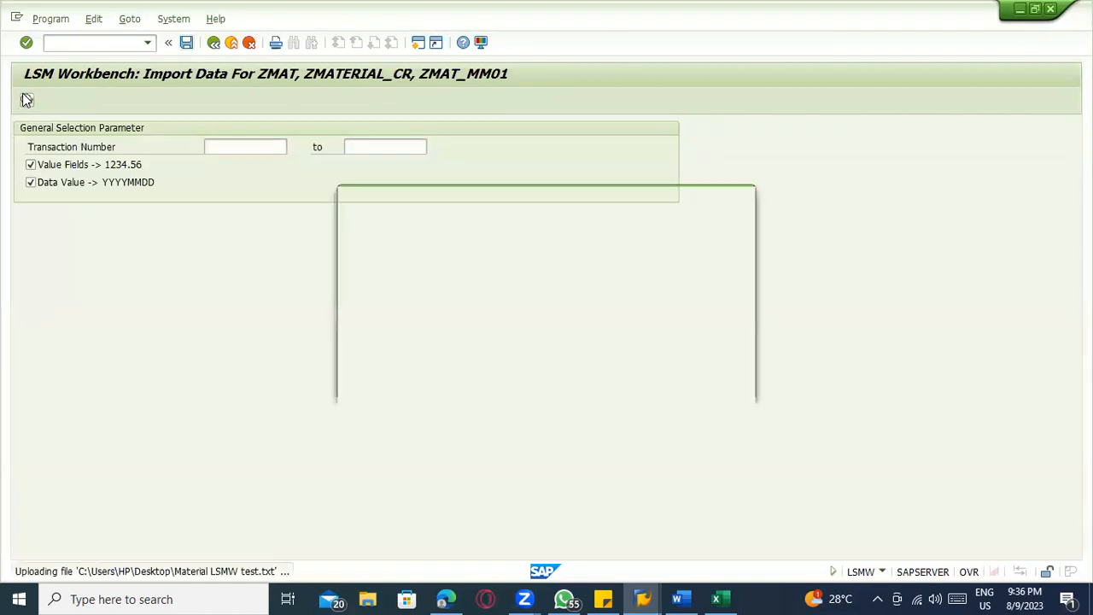
{"action": "left_click", "coordinate": [392, 324]}
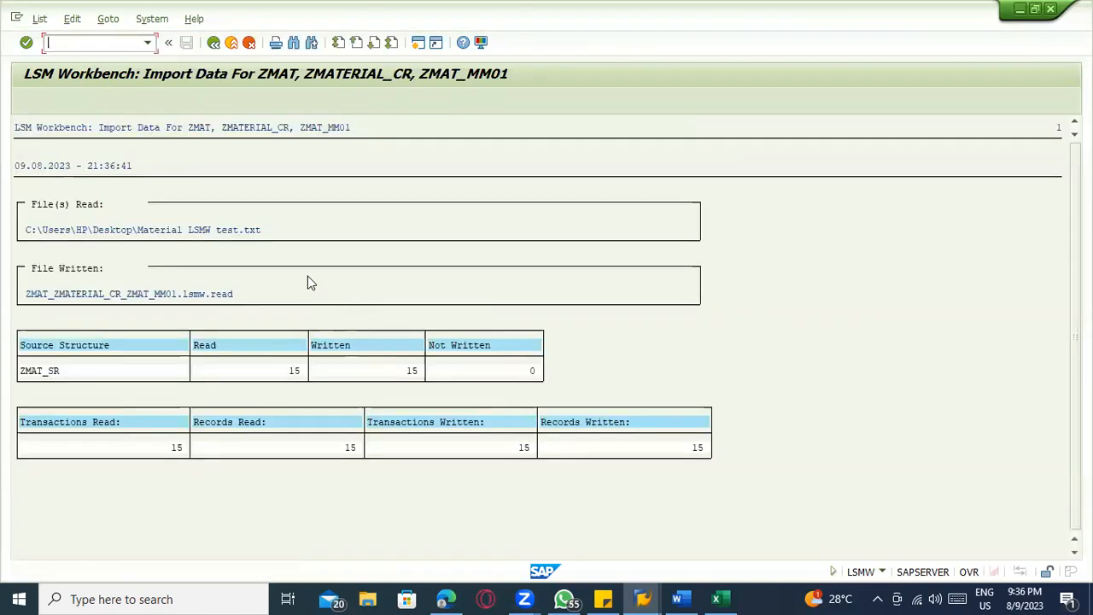
{"action": "left_click", "coordinate": [291, 371]}
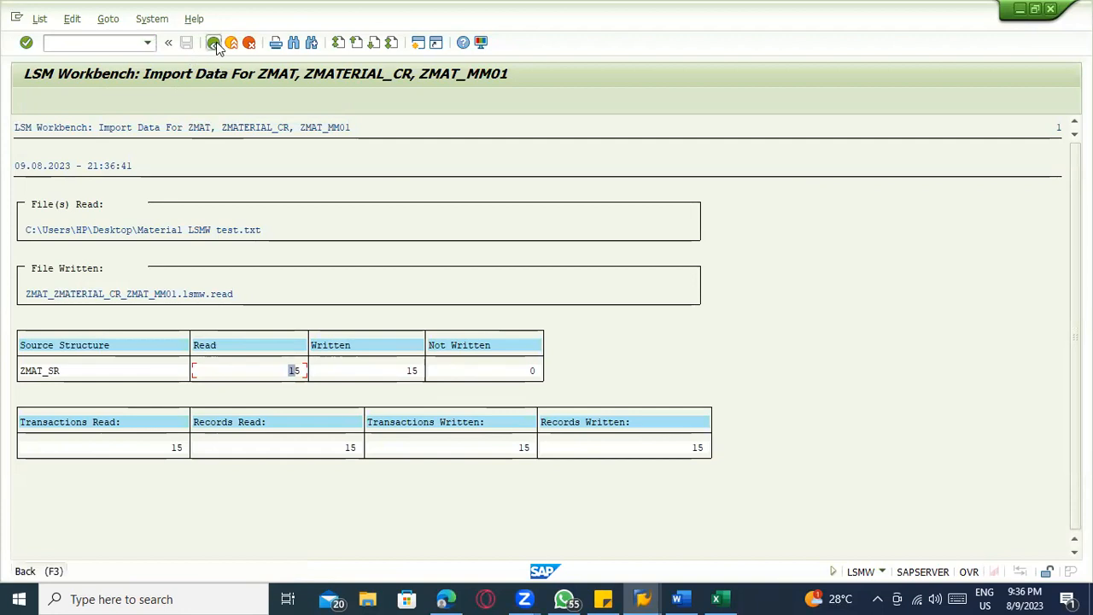
{"action": "left_click", "coordinate": [215, 43]}
{"action": "left_click", "coordinate": [214, 44]}
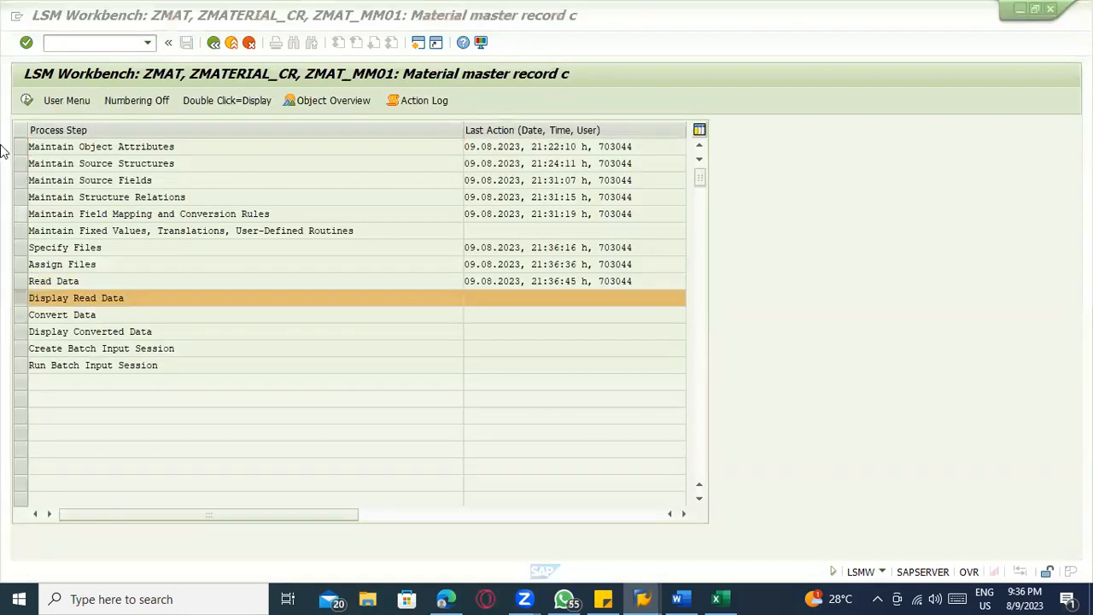
Display the read data up to line 10000 and open the field contents of the SUGAR_3 record
{"action": "left_click", "coordinate": [27, 101]}
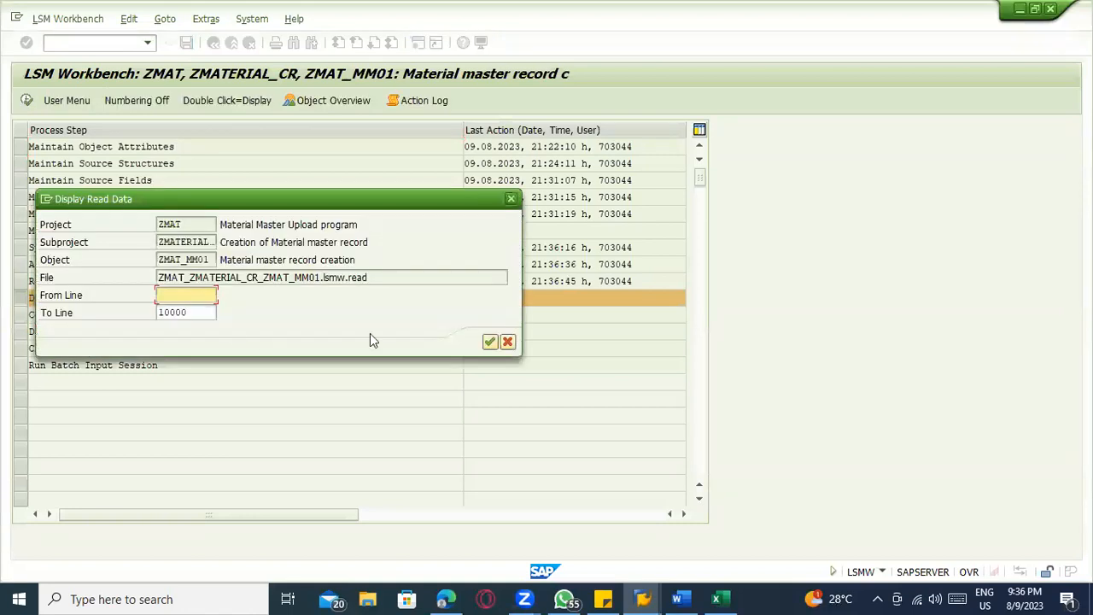
{"action": "left_click", "coordinate": [489, 344]}
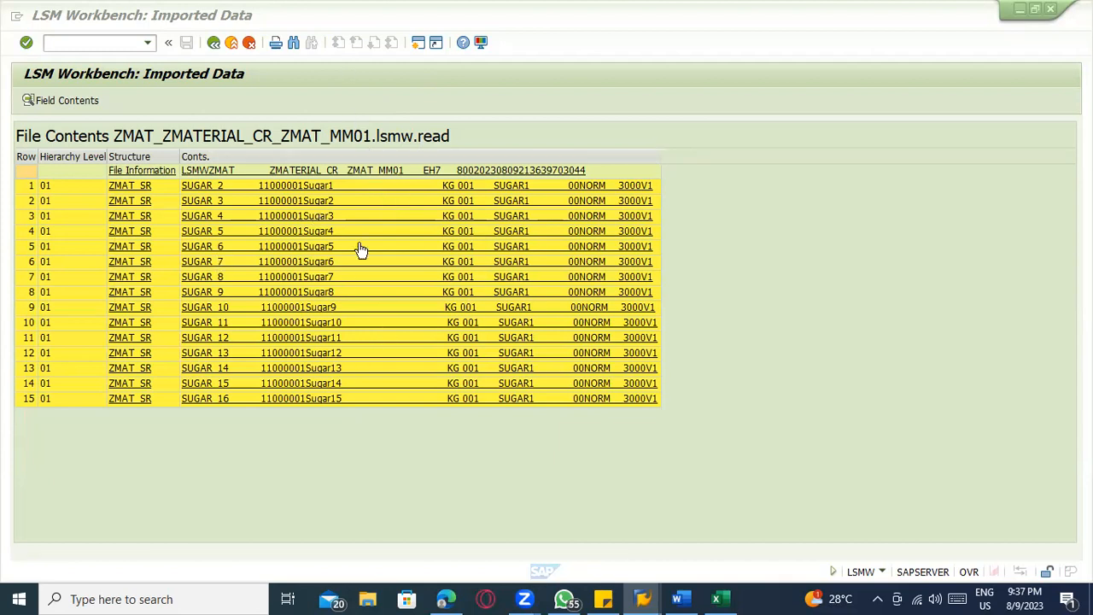
{"action": "left_click", "coordinate": [266, 207]}
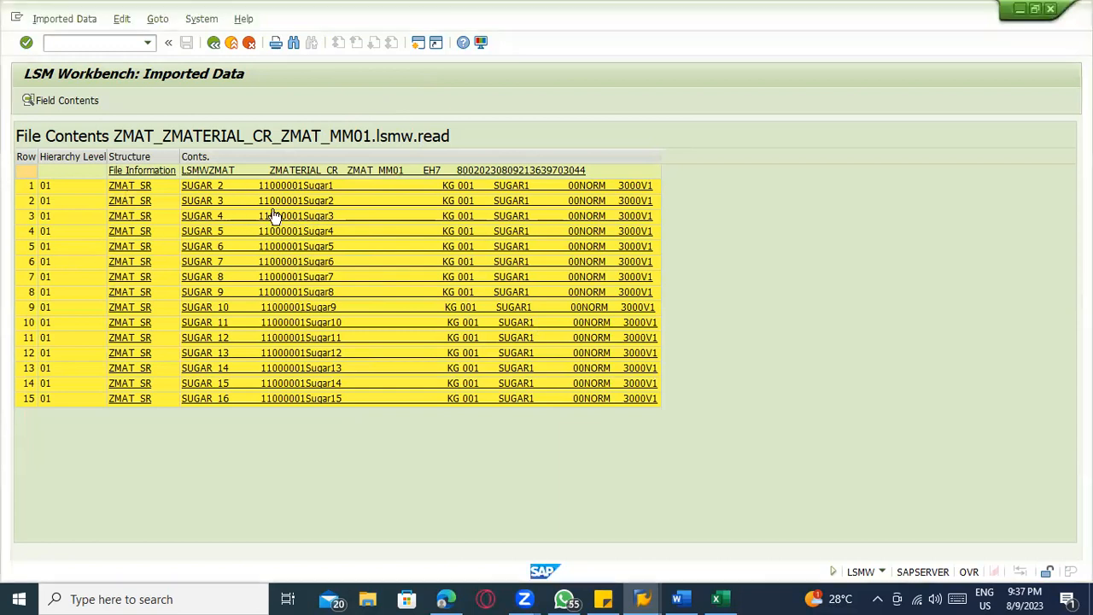
{"action": "double_click", "coordinate": [269, 207]}
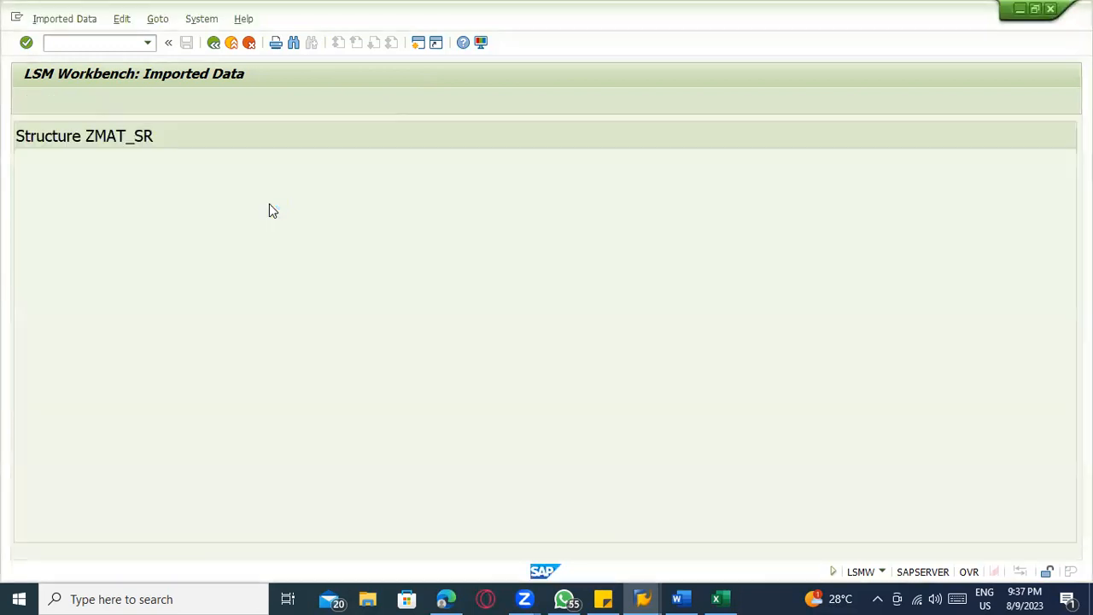
Examine the imported field values of the SUGAR_3 record, from the material number through to the price unit
{"action": "left_click", "coordinate": [52, 169]}
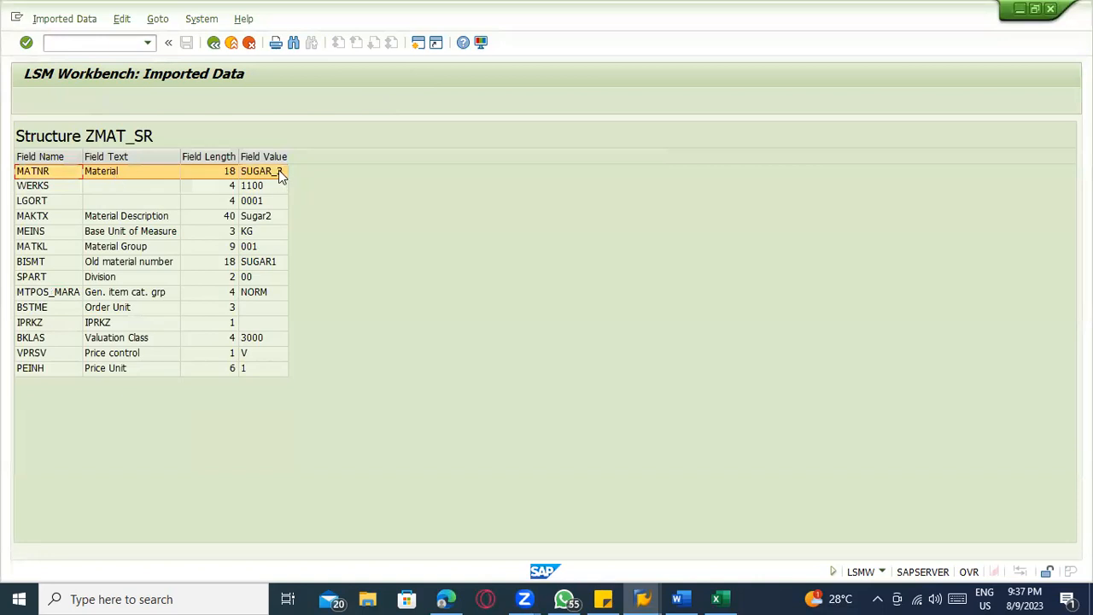
{"action": "left_click", "coordinate": [67, 187]}
{"action": "left_click", "coordinate": [54, 203]}
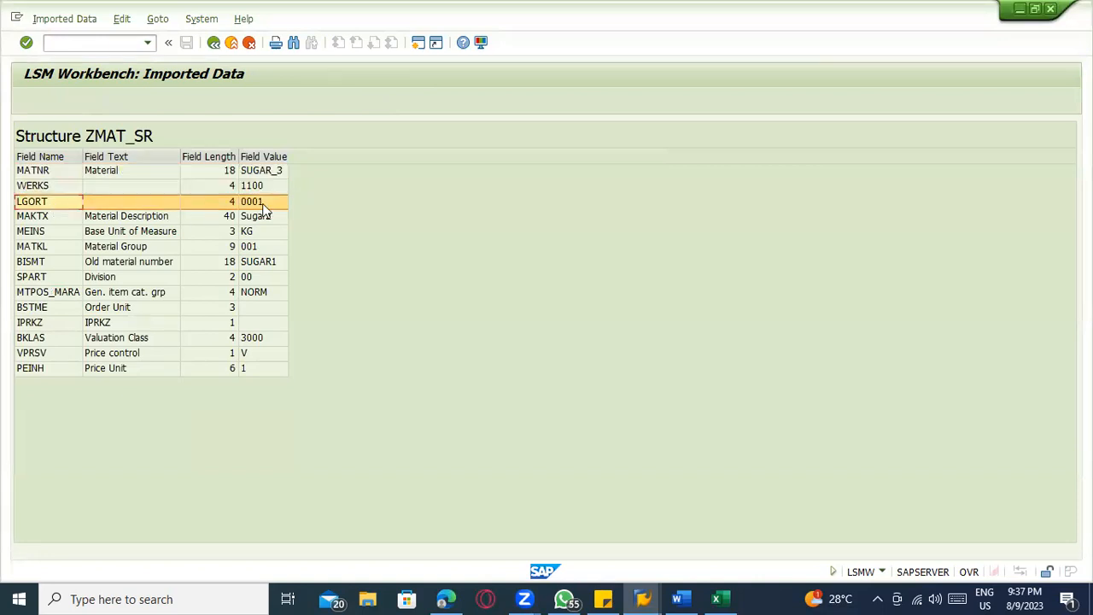
{"action": "left_click", "coordinate": [261, 216]}
{"action": "left_click", "coordinate": [37, 232]}
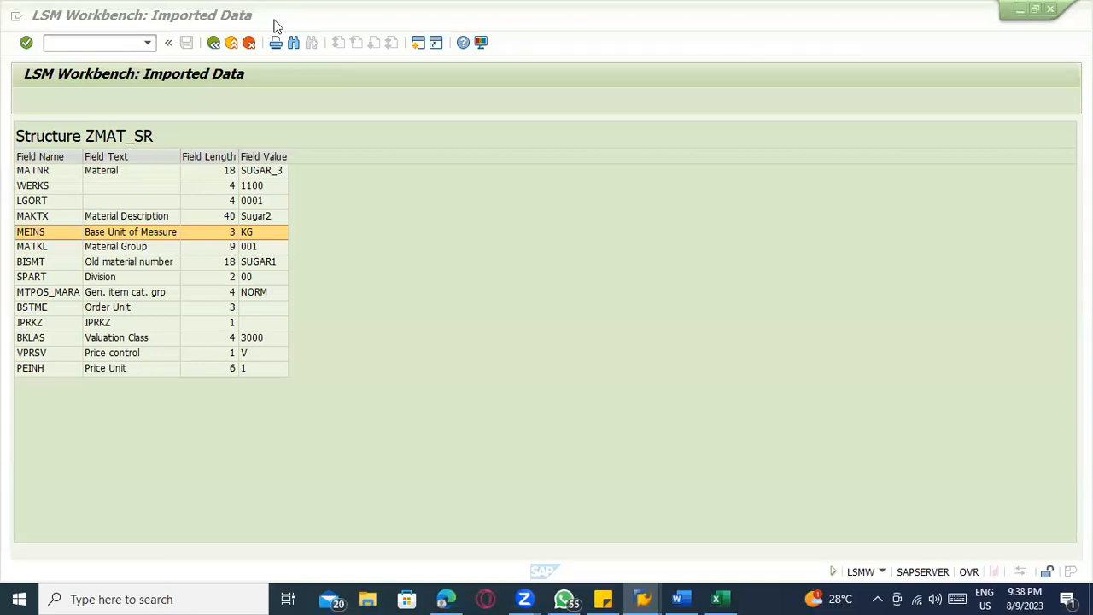
{"action": "left_click", "coordinate": [43, 247]}
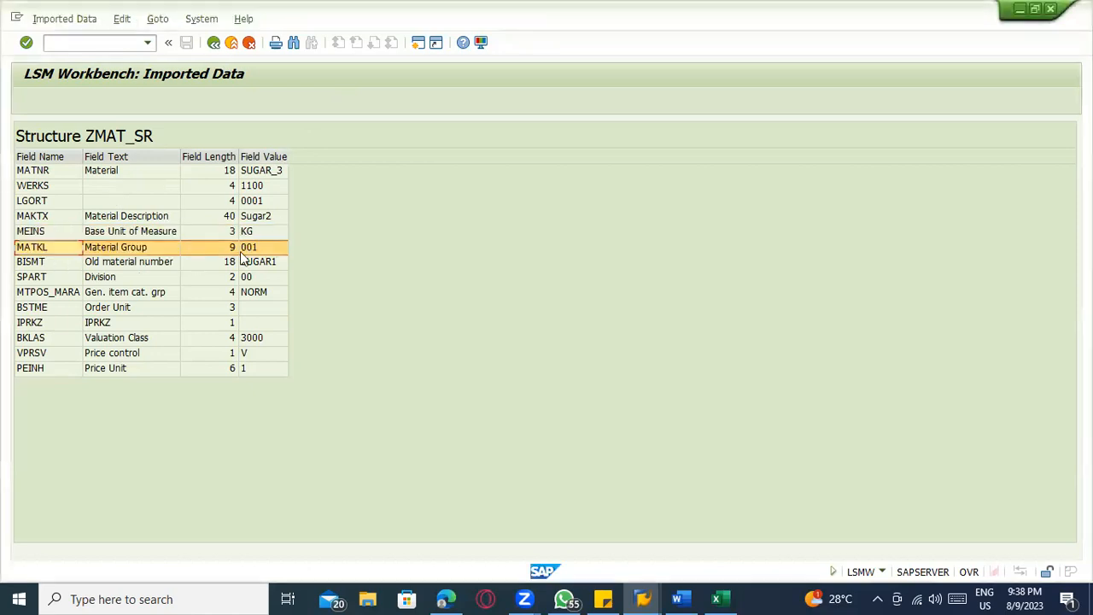
{"action": "left_click", "coordinate": [167, 277]}
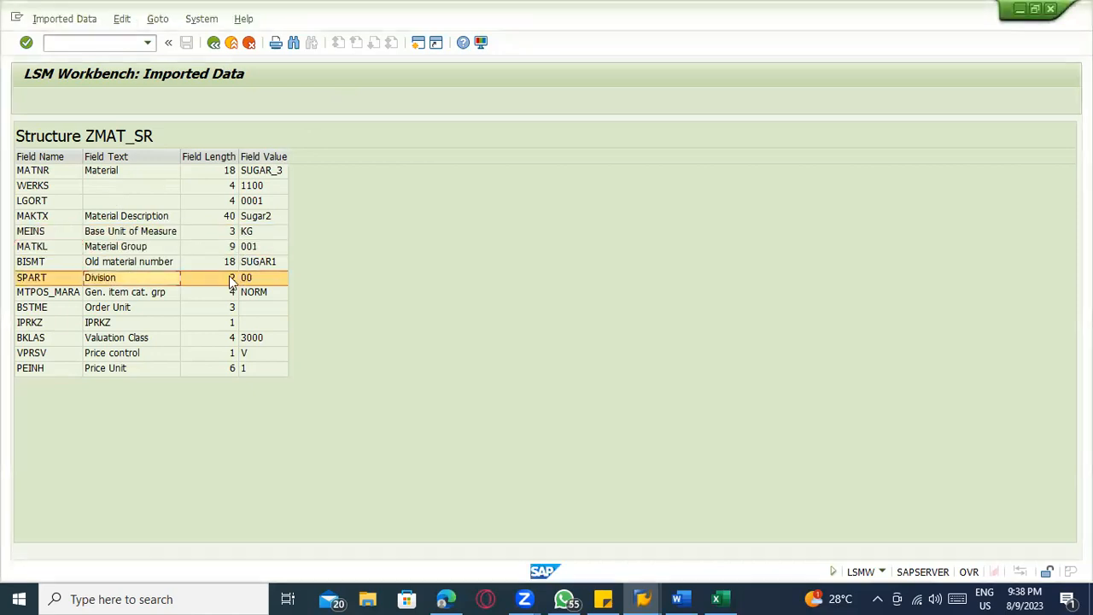
{"action": "left_click", "coordinate": [256, 292]}
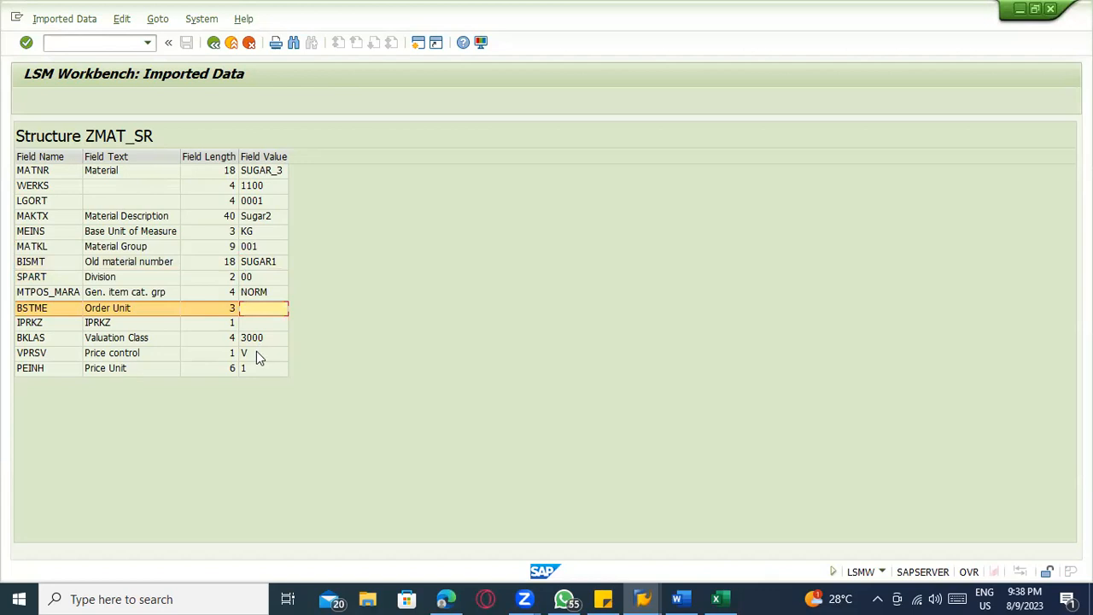
{"action": "left_click", "coordinate": [141, 293]}
{"action": "left_click", "coordinate": [254, 295]}
{"action": "left_click", "coordinate": [253, 328]}
{"action": "left_click", "coordinate": [249, 339]}
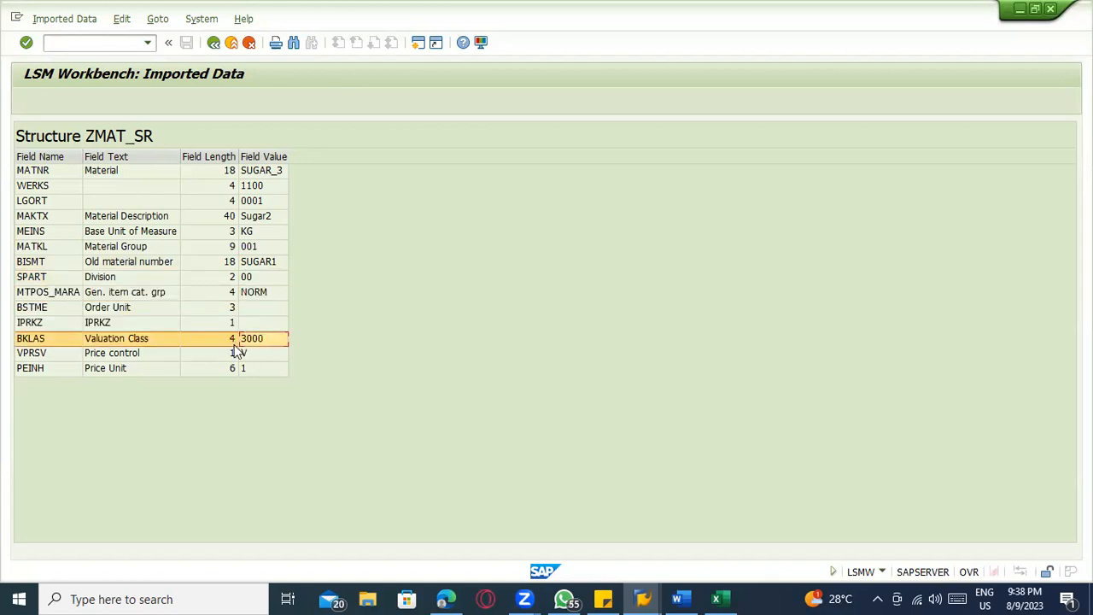
{"action": "left_click", "coordinate": [245, 367]}
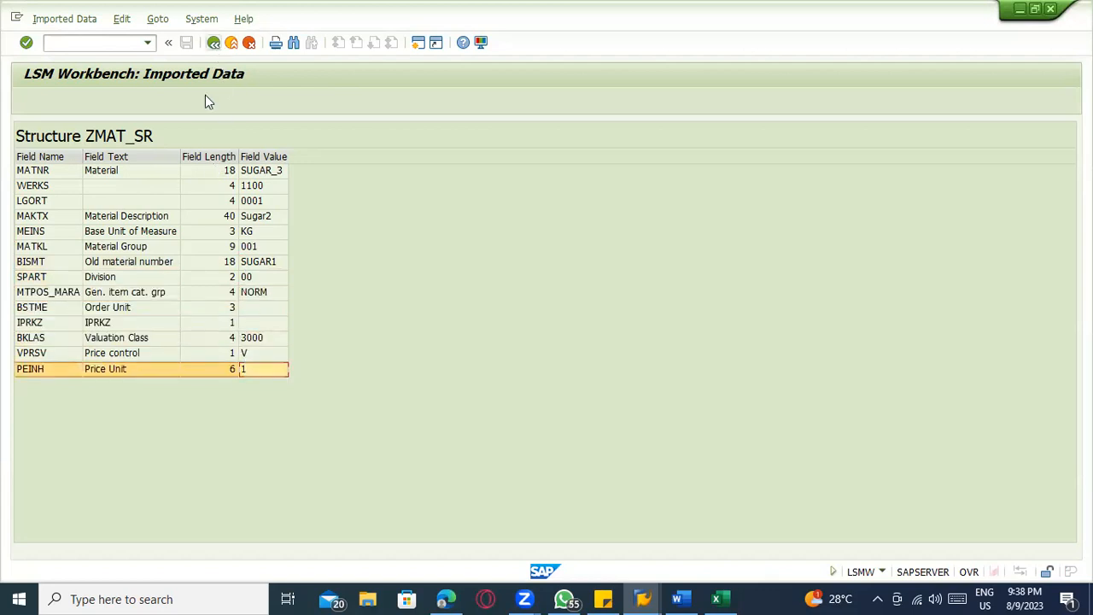
{"action": "left_click", "coordinate": [256, 157]}
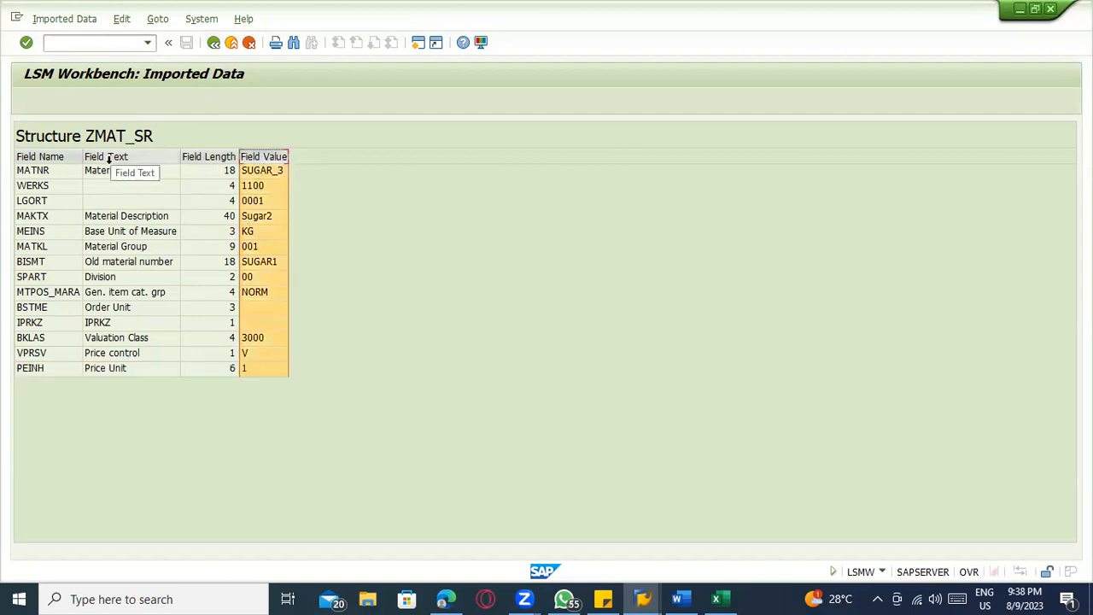
Look at the imported field contents of the SUGAR_14 record and return to the process step overview
{"action": "left_click", "coordinate": [231, 45]}
{"action": "double_click", "coordinate": [329, 373]}
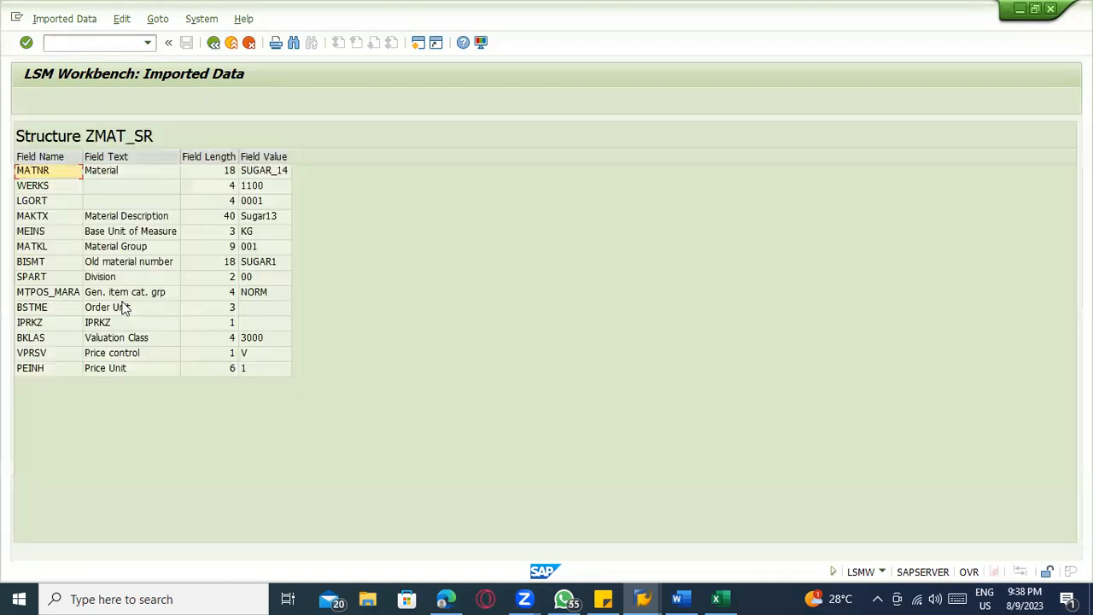
{"action": "left_click", "coordinate": [231, 42]}
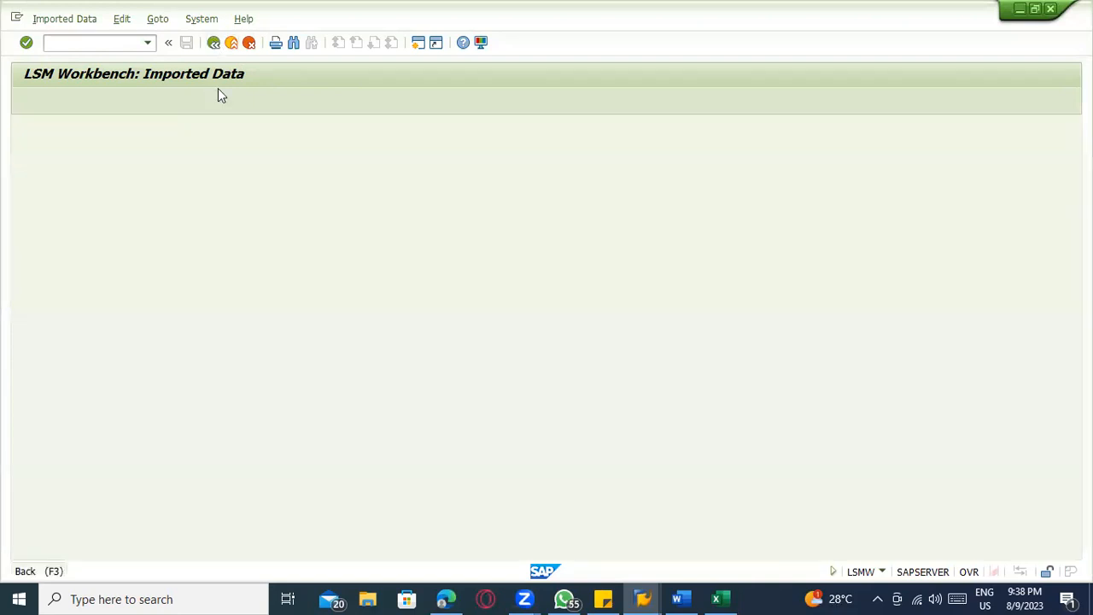
{"action": "left_click", "coordinate": [214, 42]}
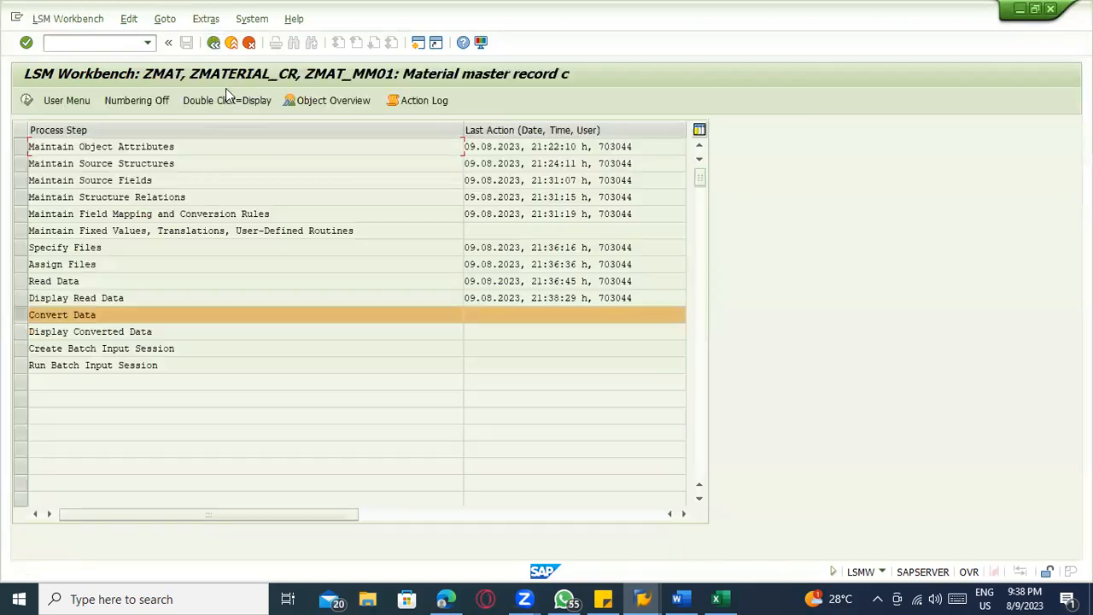
Run Convert Data for all transactions, check the conversion log and return to the process step overview
{"action": "left_click", "coordinate": [26, 100]}
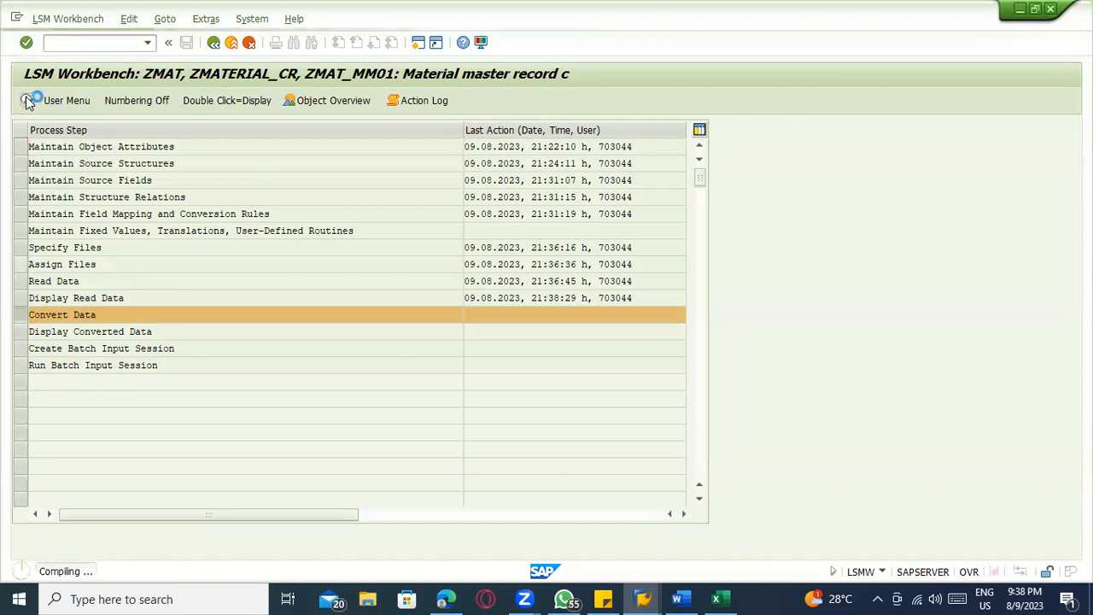
{"action": "left_click", "coordinate": [27, 100]}
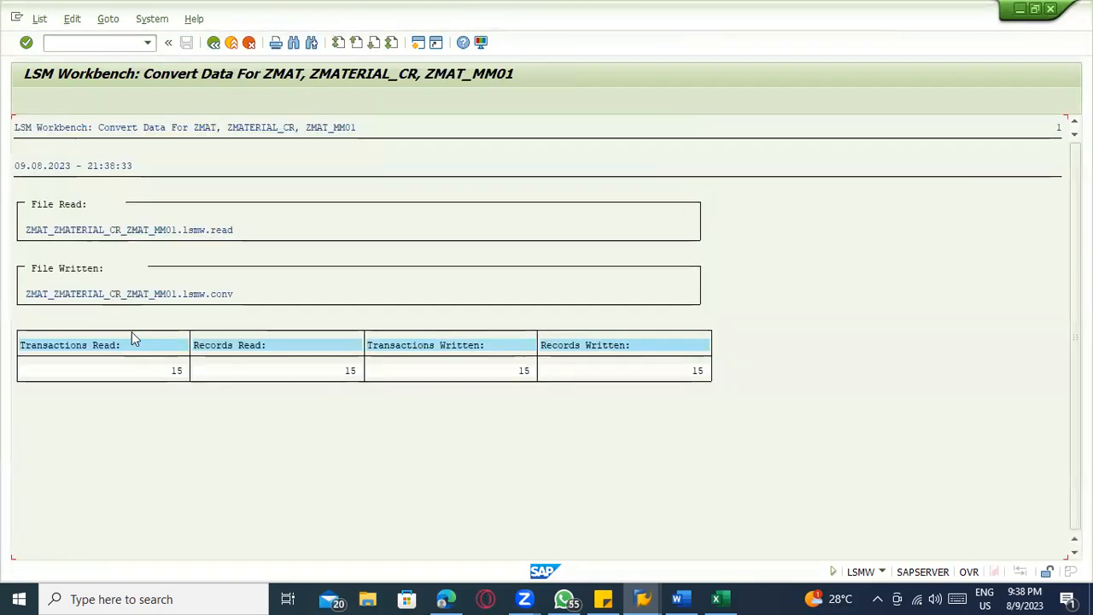
{"action": "left_click", "coordinate": [174, 372]}
{"action": "left_click", "coordinate": [213, 42]}
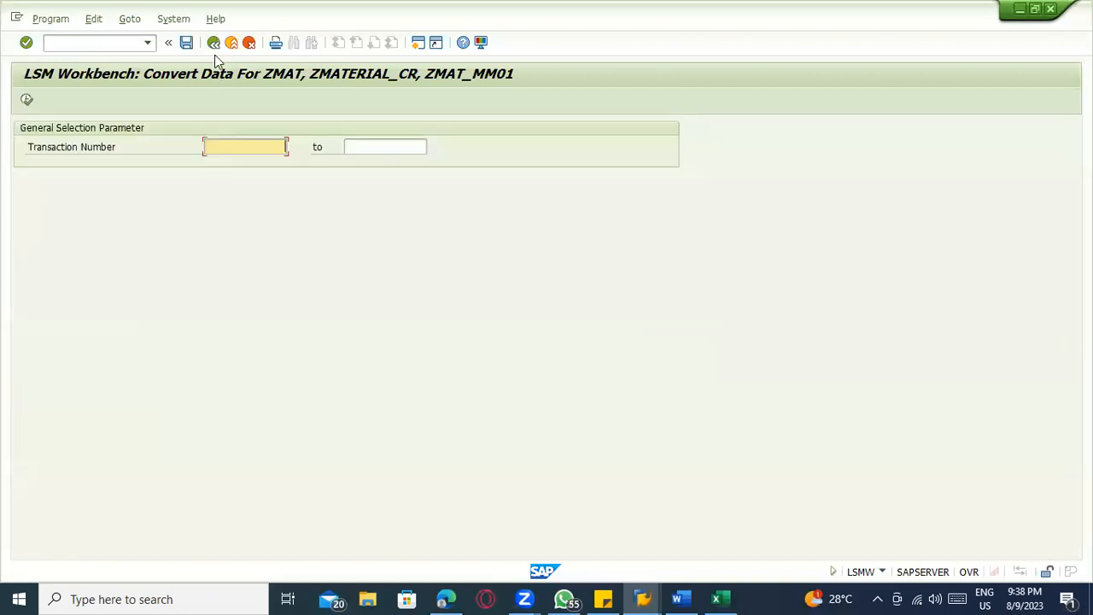
{"action": "left_click", "coordinate": [213, 42]}
Display the converted data up to line 10000 and open the field contents of the SUGAR_5 record
{"action": "left_click", "coordinate": [27, 100]}
{"action": "left_click", "coordinate": [490, 342]}
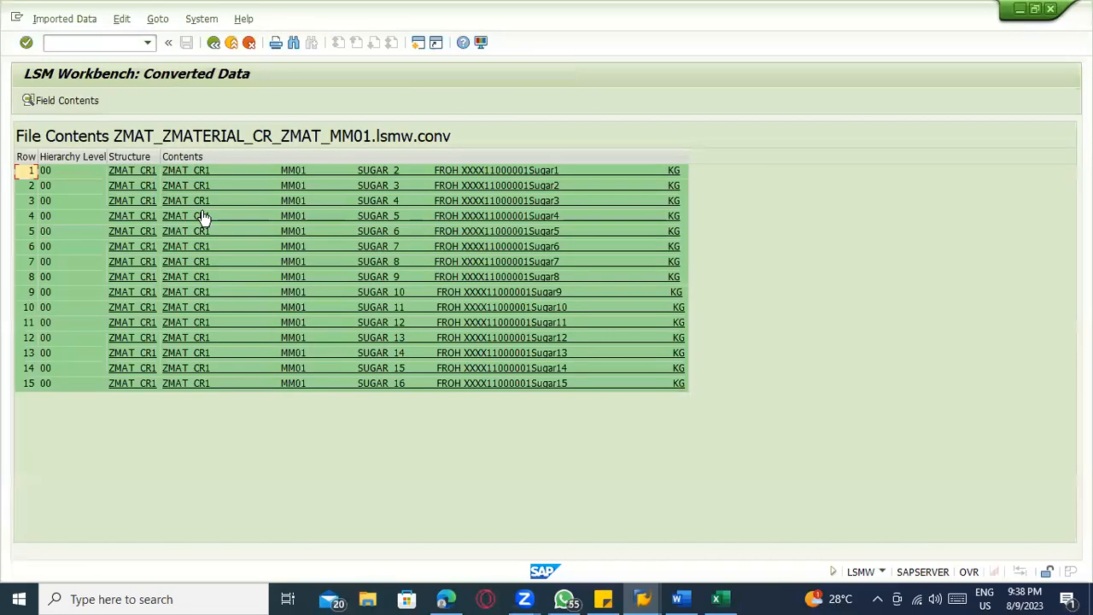
{"action": "double_click", "coordinate": [201, 214]}
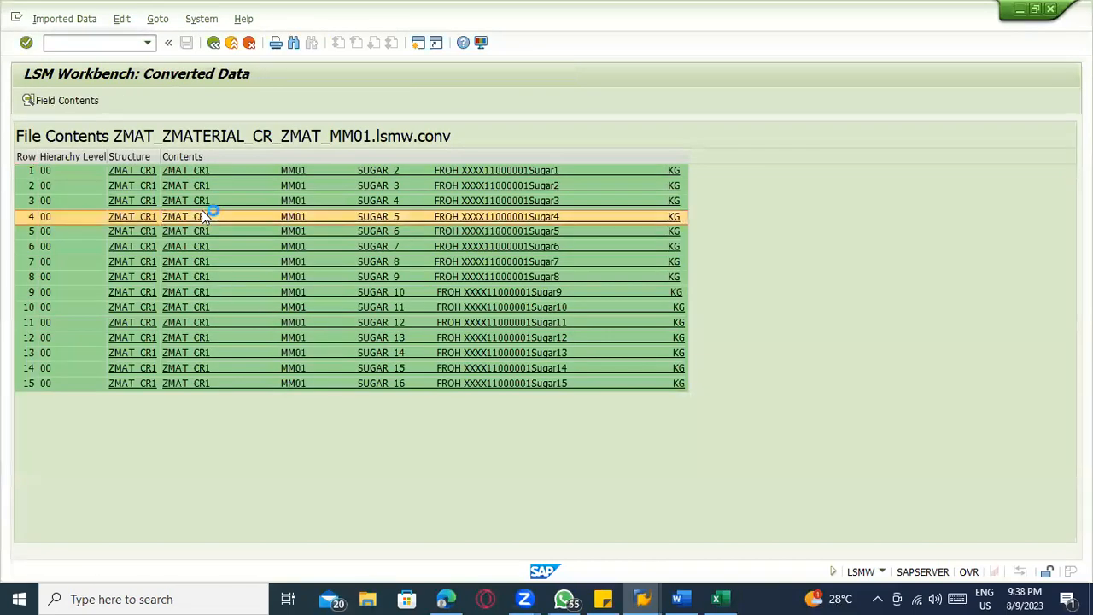
{"action": "left_click", "coordinate": [118, 174]}
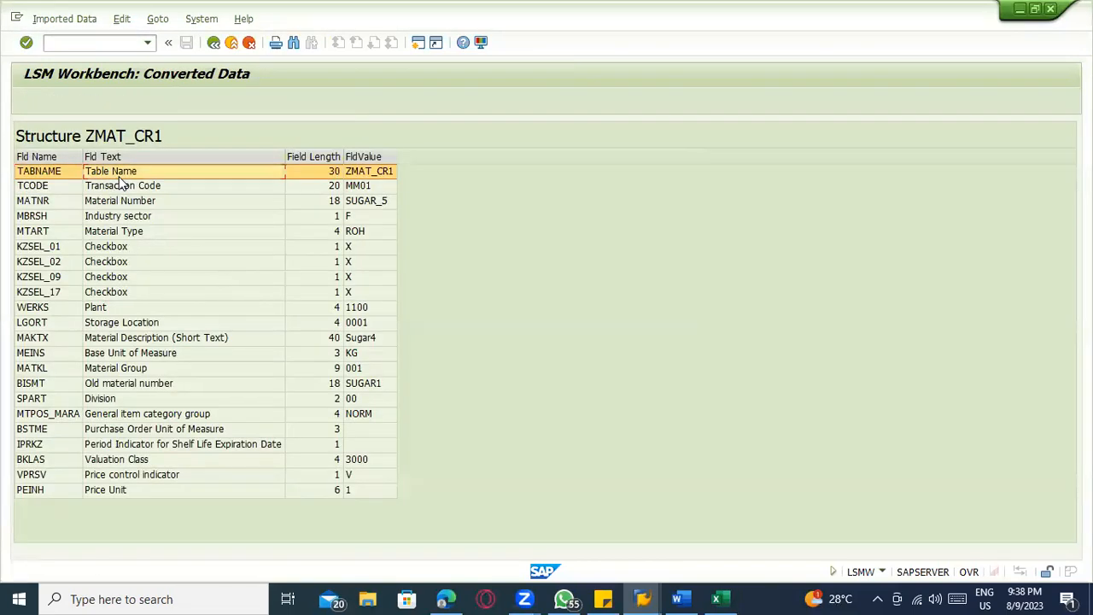
Examine the converted field values of the SUGAR_5 record, from transaction code through the view checkboxes, and return to the converted data list
{"action": "left_click", "coordinate": [121, 188]}
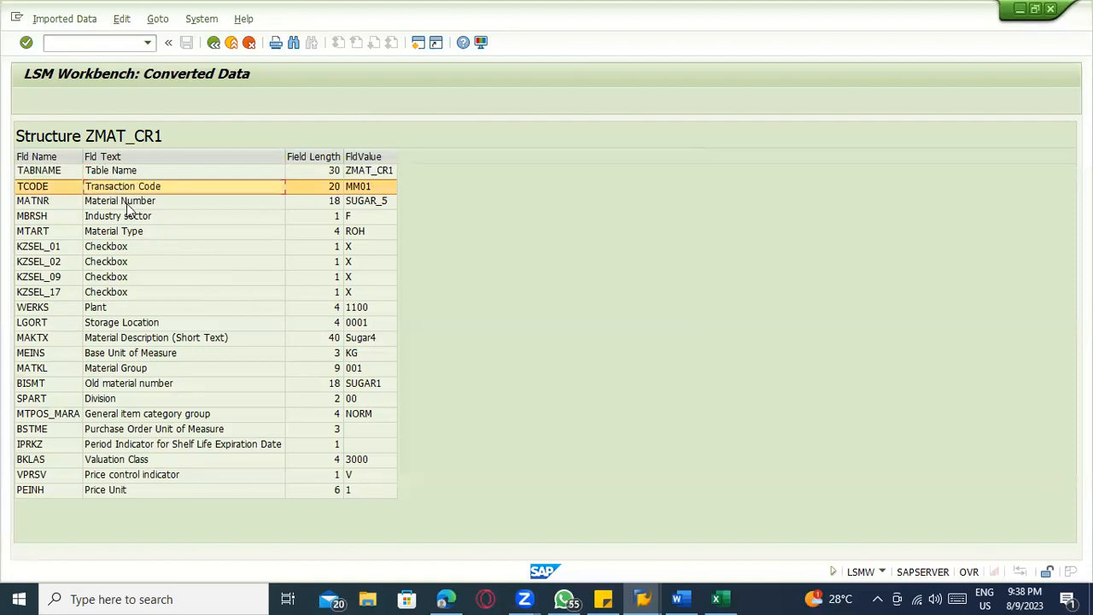
{"action": "left_click", "coordinate": [127, 203]}
{"action": "left_click", "coordinate": [138, 234]}
{"action": "left_click", "coordinate": [223, 220]}
{"action": "left_click", "coordinate": [218, 239]}
{"action": "left_click", "coordinate": [367, 205]}
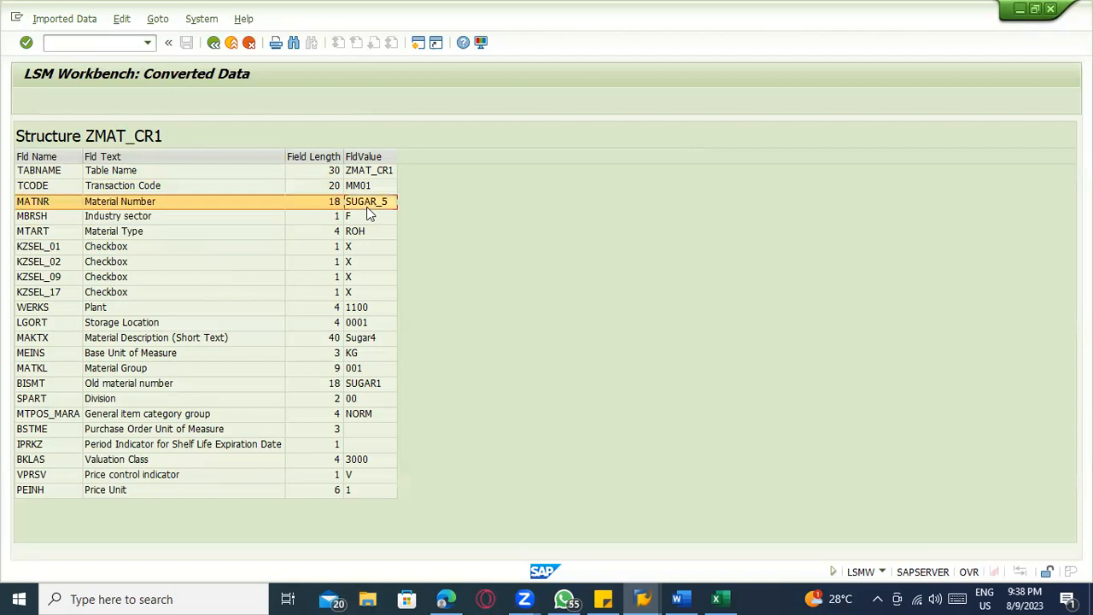
{"action": "left_click", "coordinate": [357, 215]}
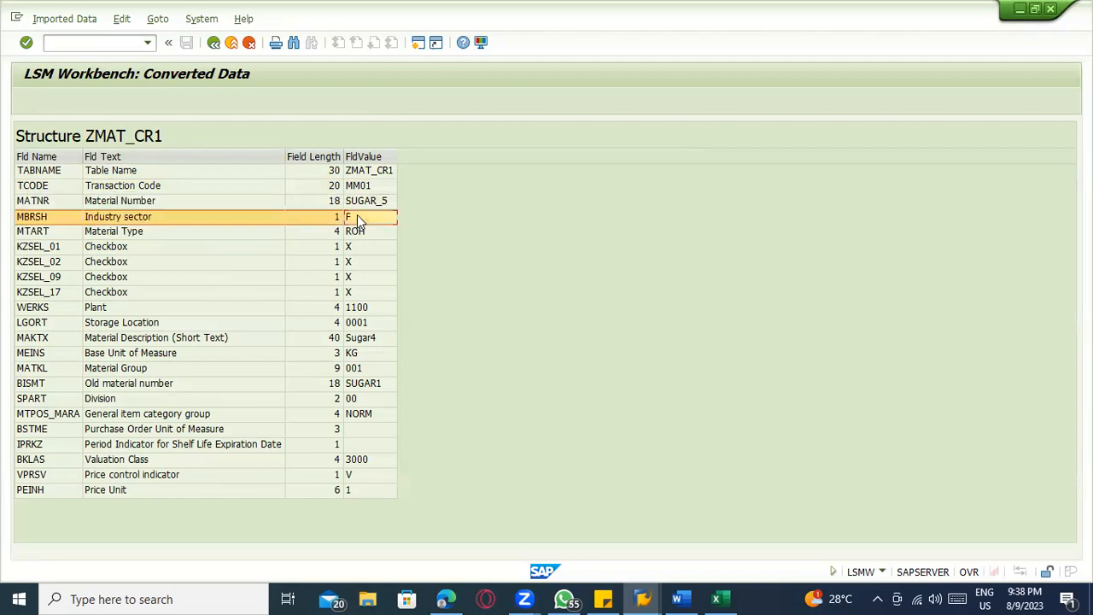
{"action": "left_click", "coordinate": [146, 237]}
{"action": "left_click", "coordinate": [146, 247]}
{"action": "left_click", "coordinate": [150, 262]}
{"action": "left_click", "coordinate": [150, 278]}
{"action": "left_click", "coordinate": [150, 290]}
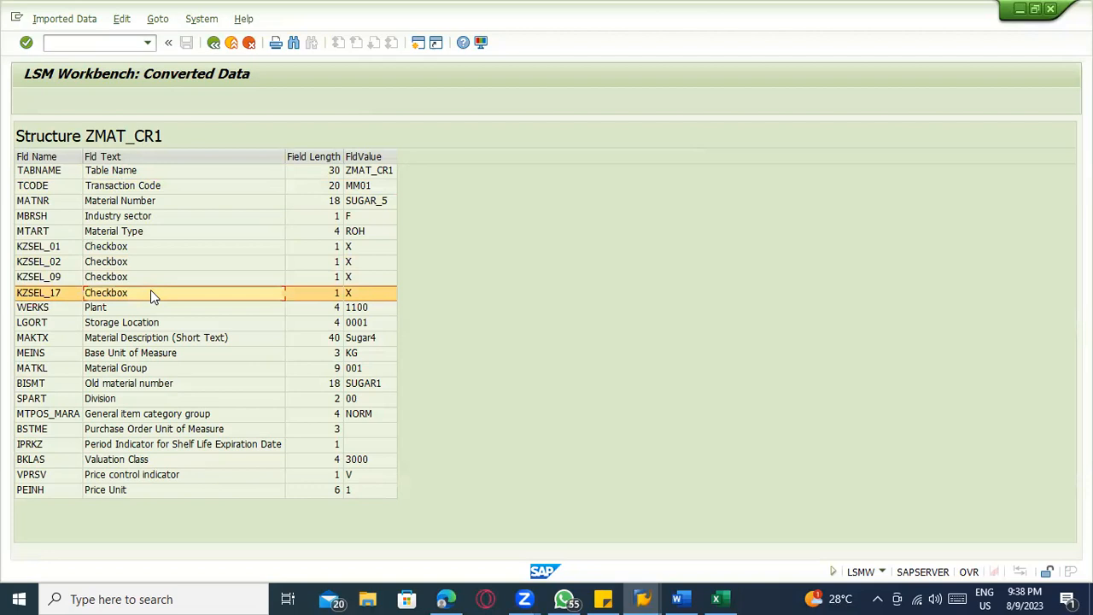
{"action": "left_click", "coordinate": [317, 221]}
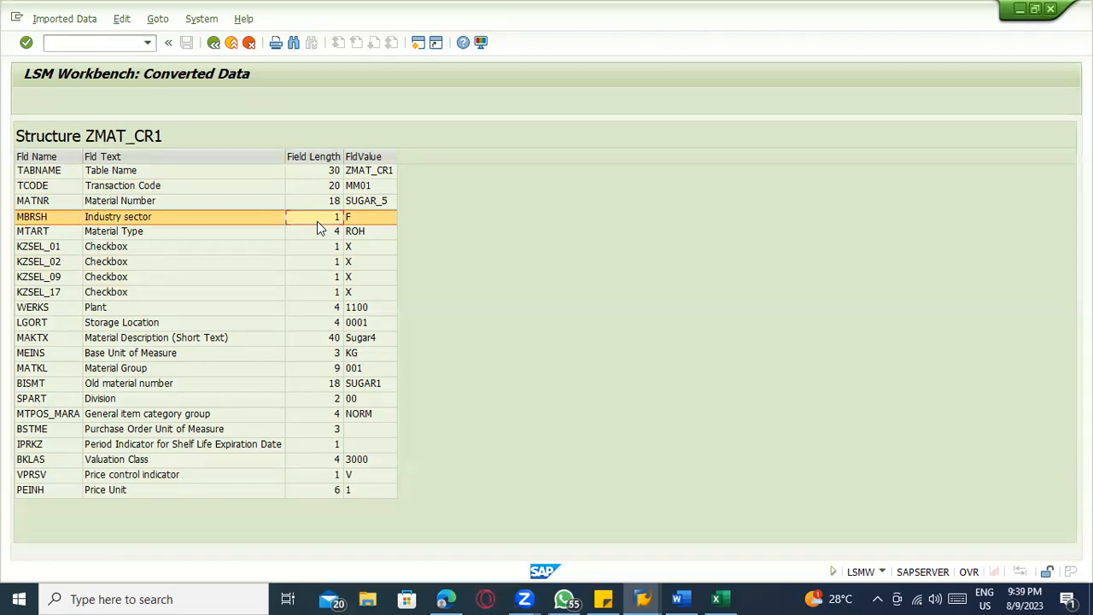
{"action": "left_click", "coordinate": [215, 42]}
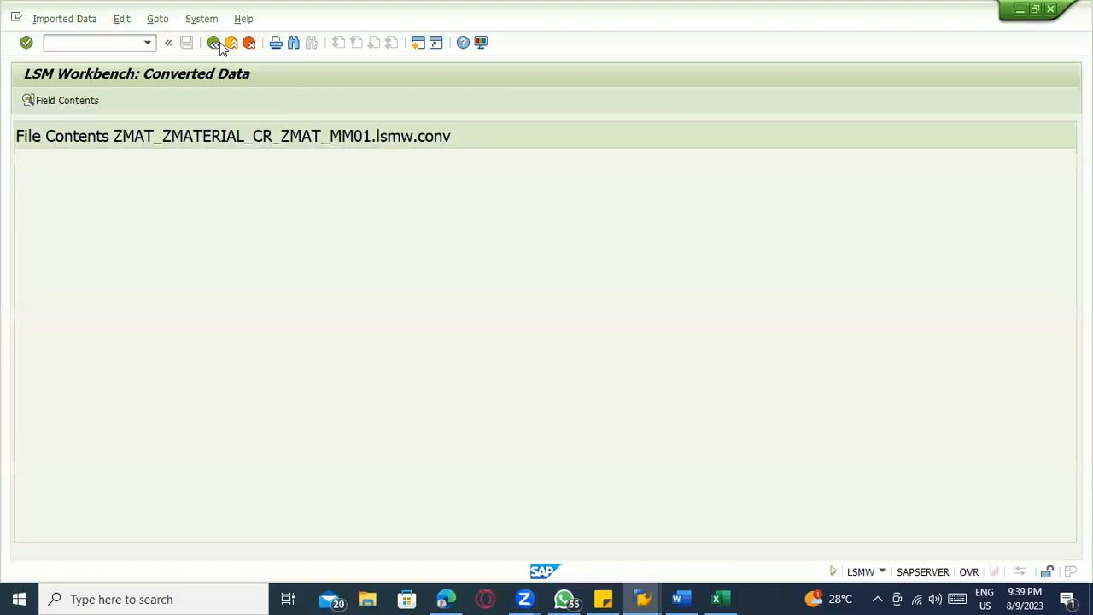
Look at the converted field contents of the SUGAR_11 record and return to the process step overview
{"action": "double_click", "coordinate": [327, 316]}
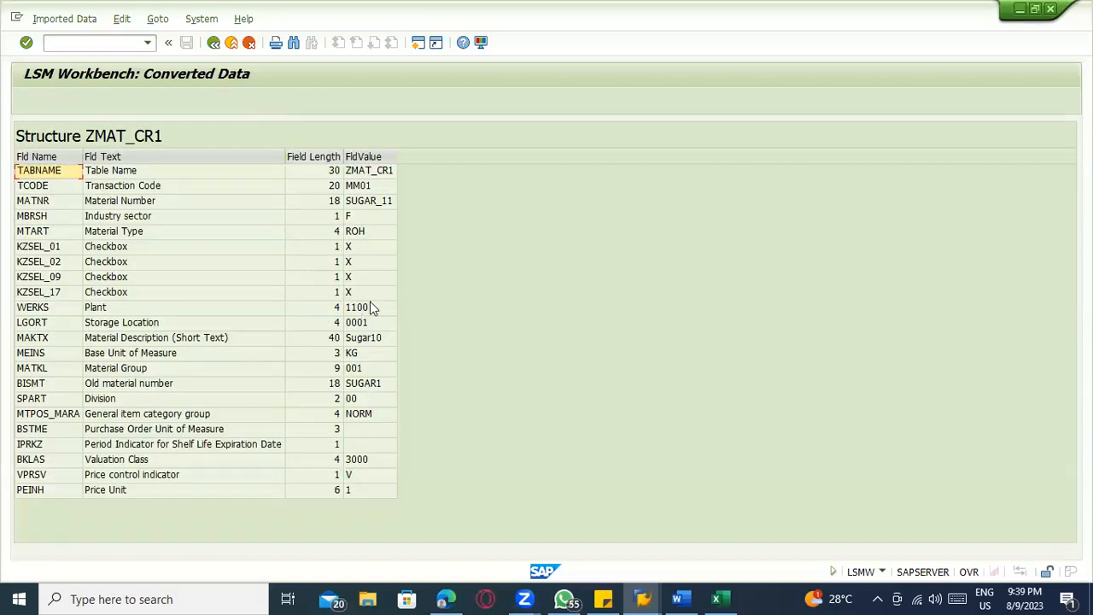
{"action": "left_click", "coordinate": [355, 278]}
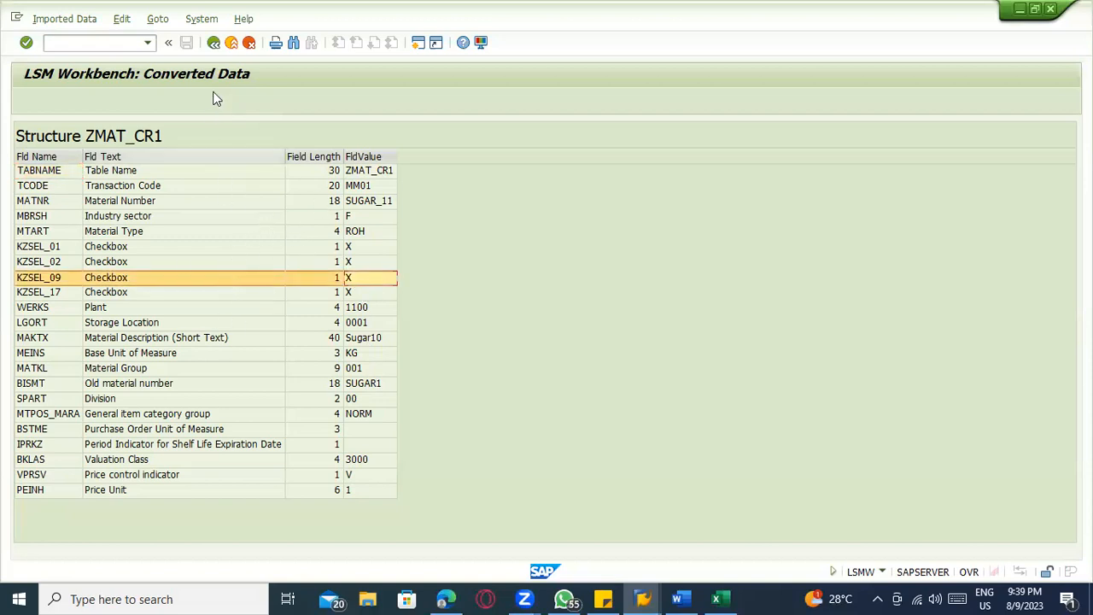
{"action": "left_click", "coordinate": [214, 47]}
{"action": "left_click", "coordinate": [214, 50]}
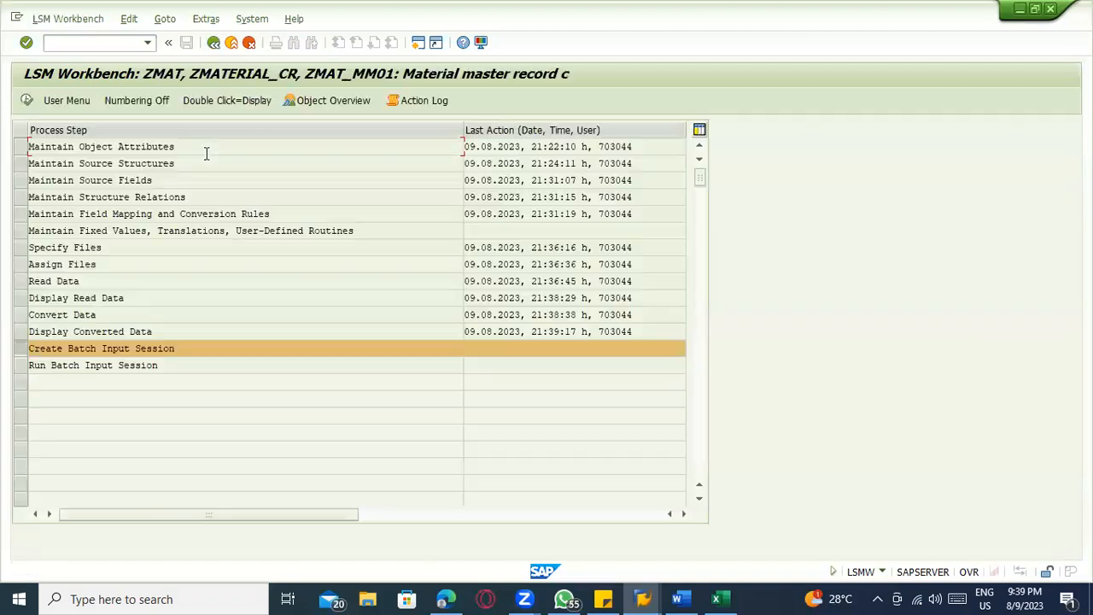
Create the batch input session ZMAT_MM01 from the converted data, keeping the batch input folder after processing
{"action": "left_click", "coordinate": [27, 100]}
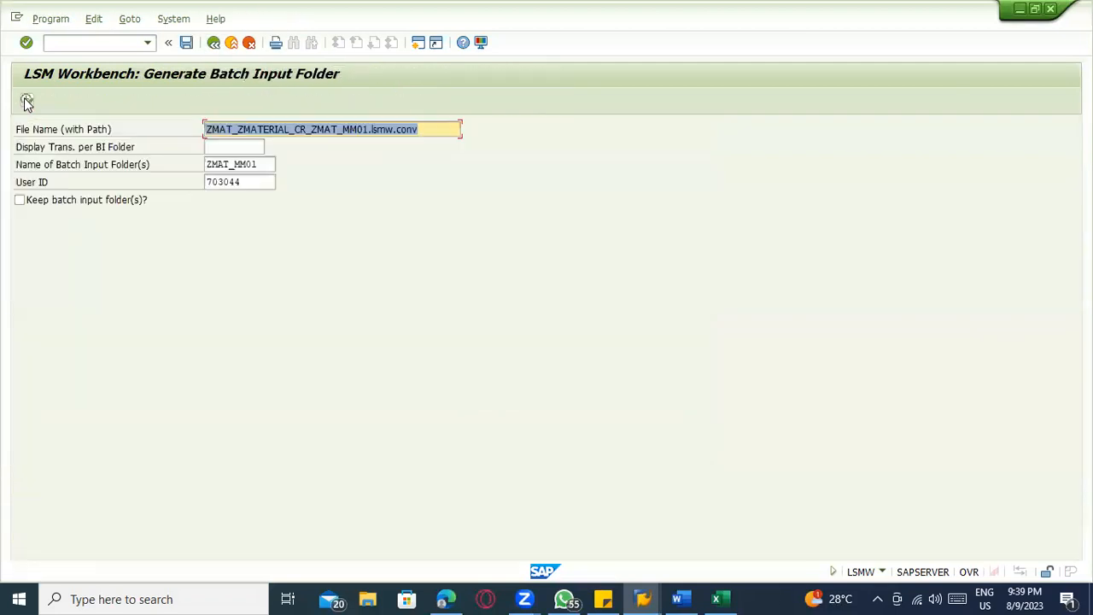
{"action": "left_click", "coordinate": [42, 203]}
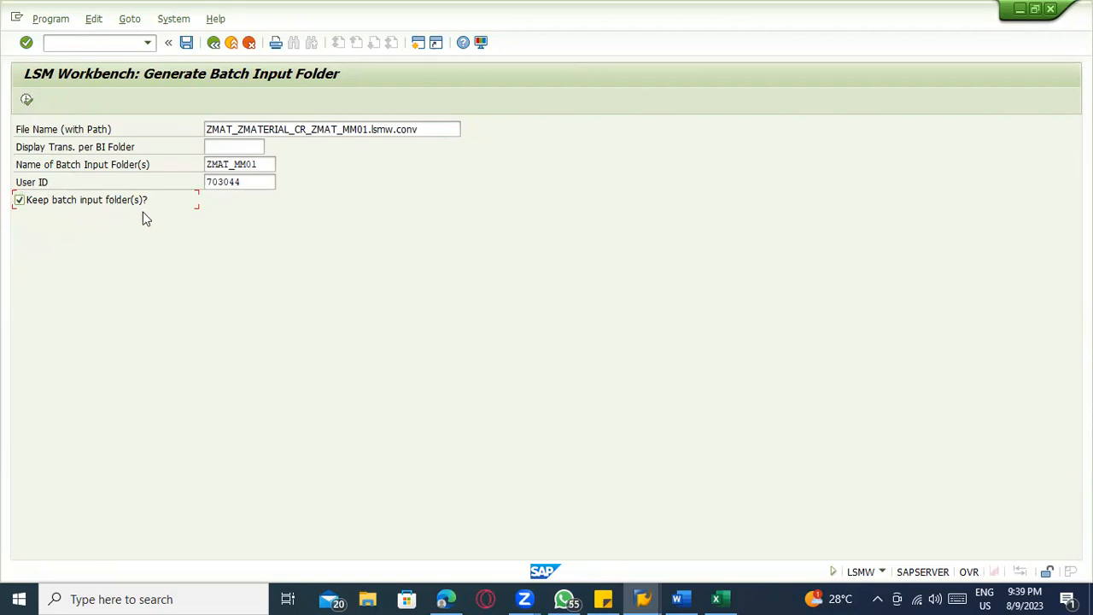
{"action": "left_click", "coordinate": [26, 99]}
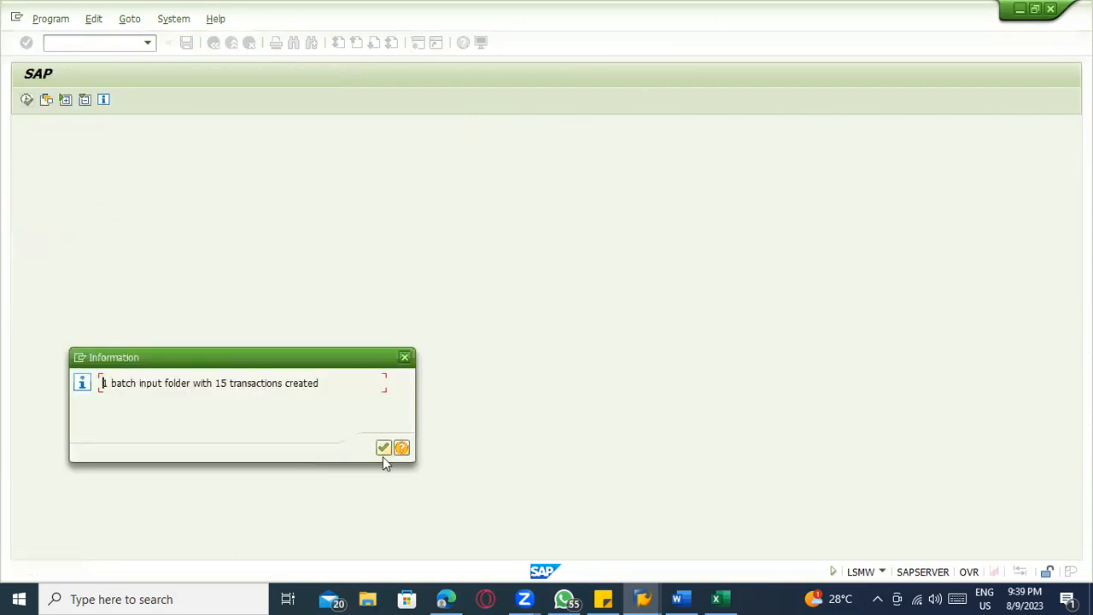
{"action": "left_click", "coordinate": [383, 450]}
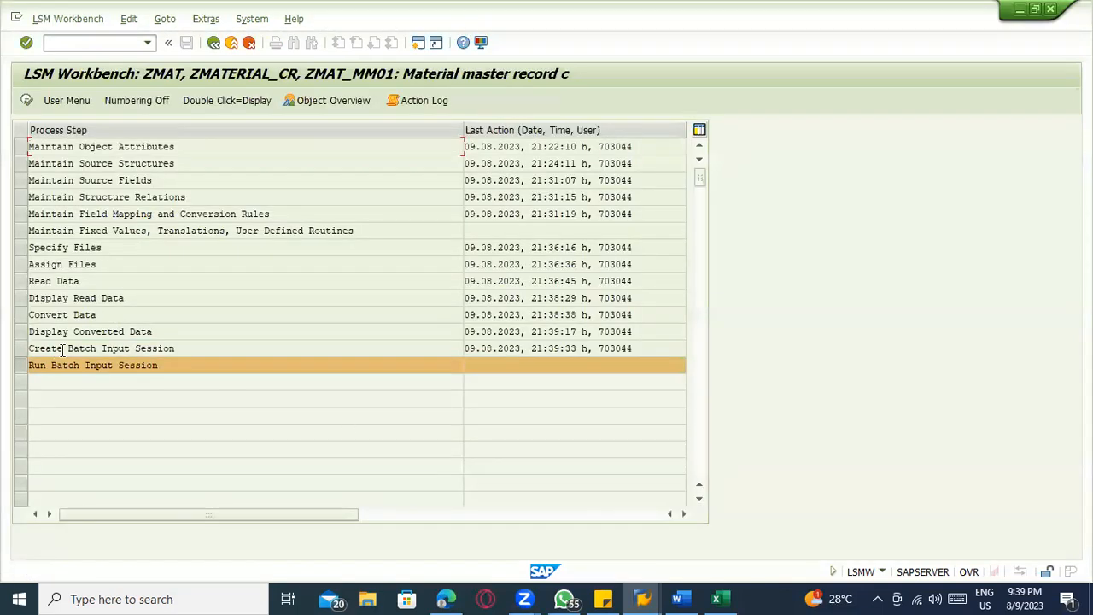
Run batch input session ZMAT_MM01 in Process/foreground mode and advance the SUGAR_2 transaction to its view selection
{"action": "left_click", "coordinate": [27, 100]}
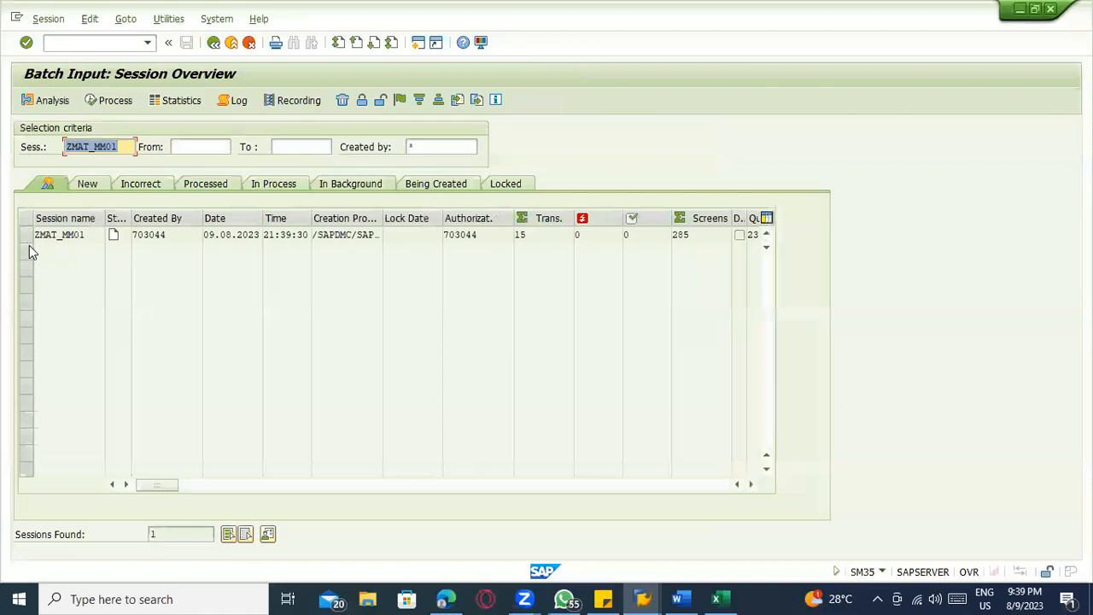
{"action": "left_click", "coordinate": [26, 234]}
{"action": "left_click", "coordinate": [104, 104]}
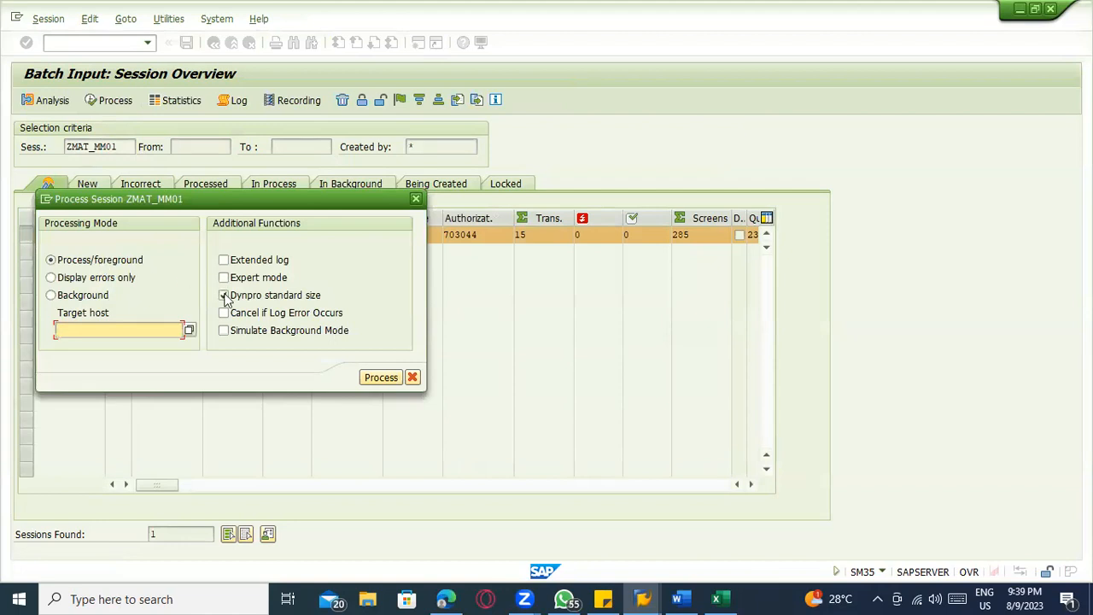
{"action": "left_click", "coordinate": [115, 281]}
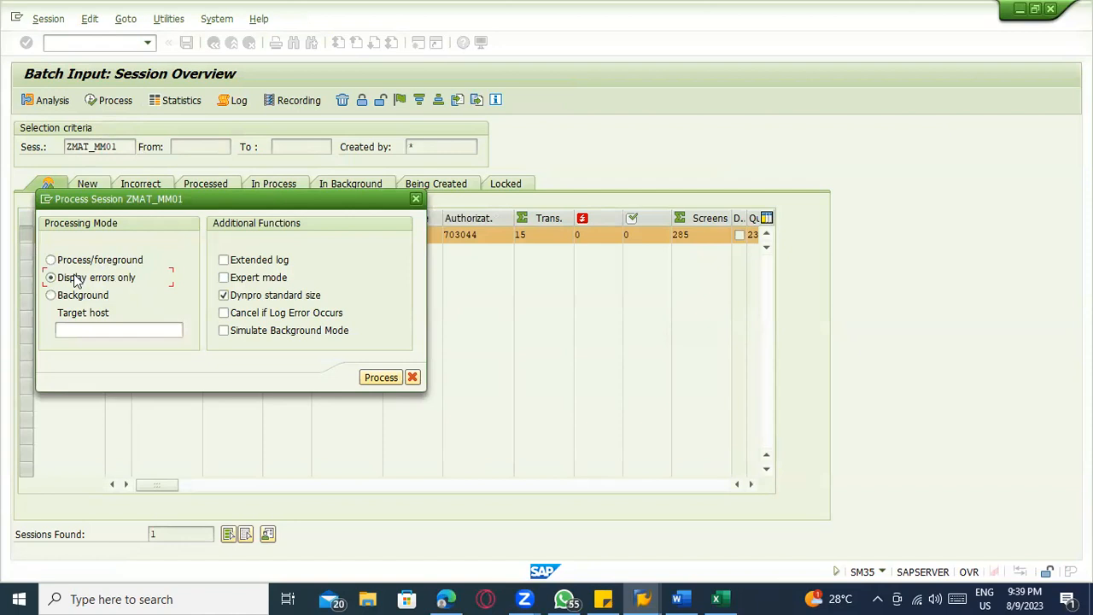
{"action": "left_click", "coordinate": [85, 260]}
{"action": "left_click_drag", "start_coordinate": [329, 200], "coordinate": [526, 188]}
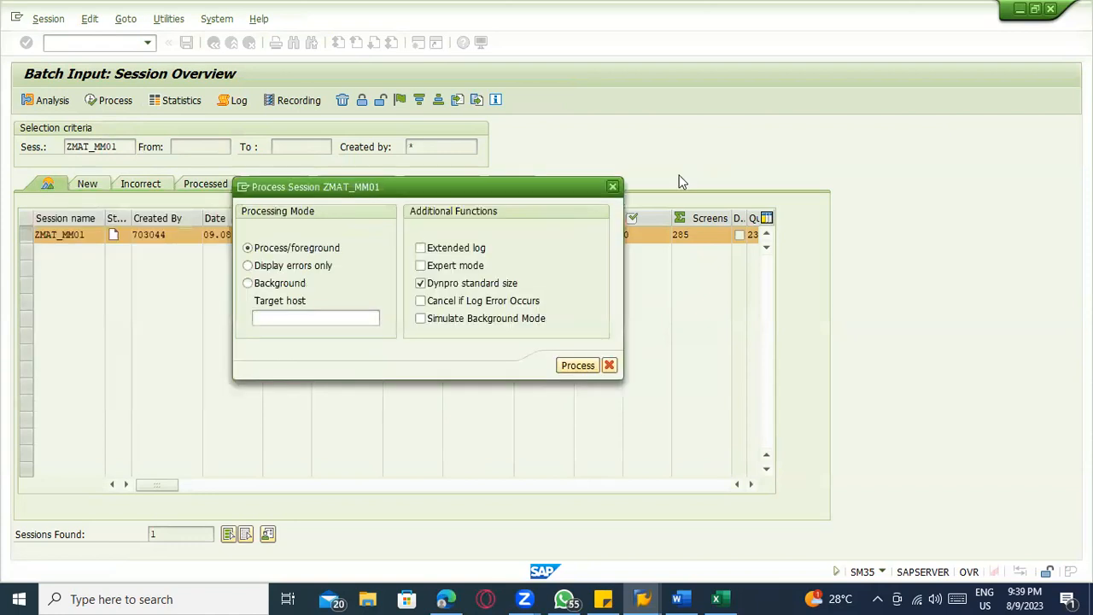
{"action": "left_click_drag", "start_coordinate": [681, 181], "coordinate": [1012, 75]}
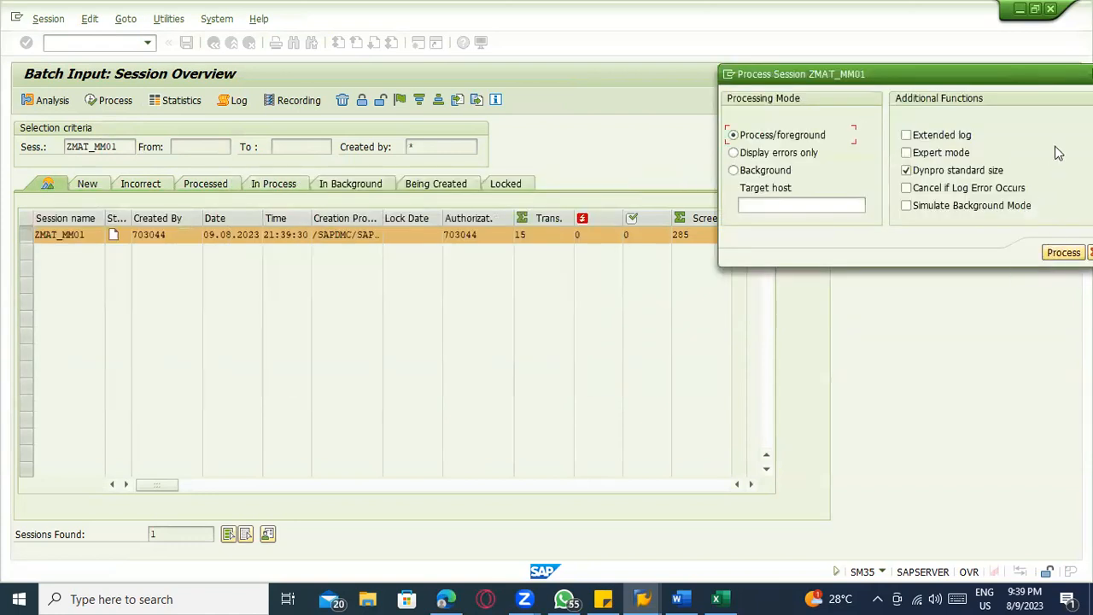
{"action": "key", "text": "Return"}
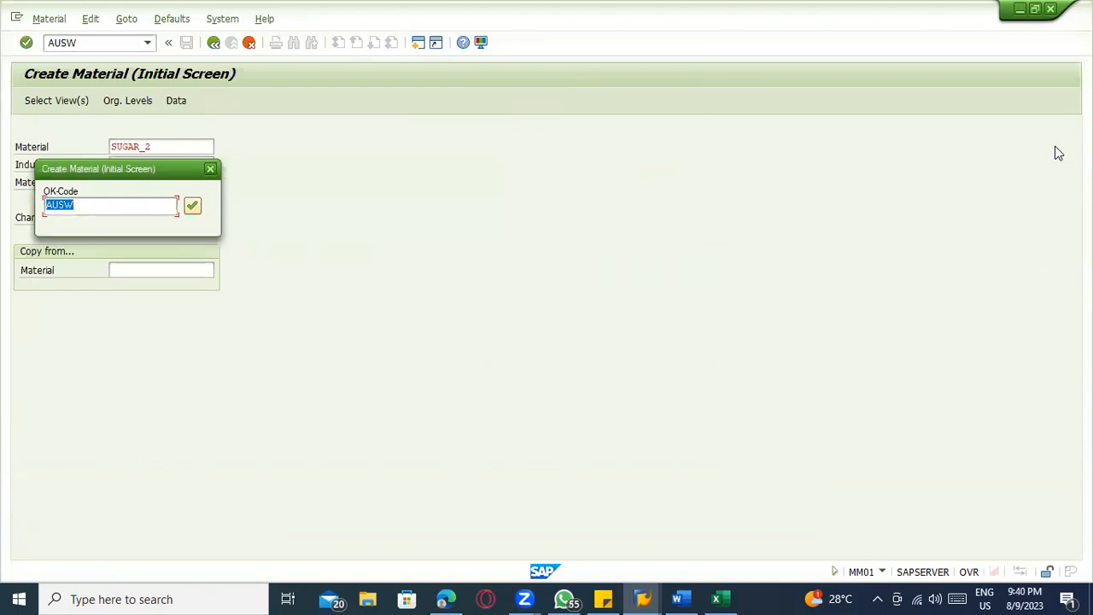
{"action": "key", "text": "Return"}
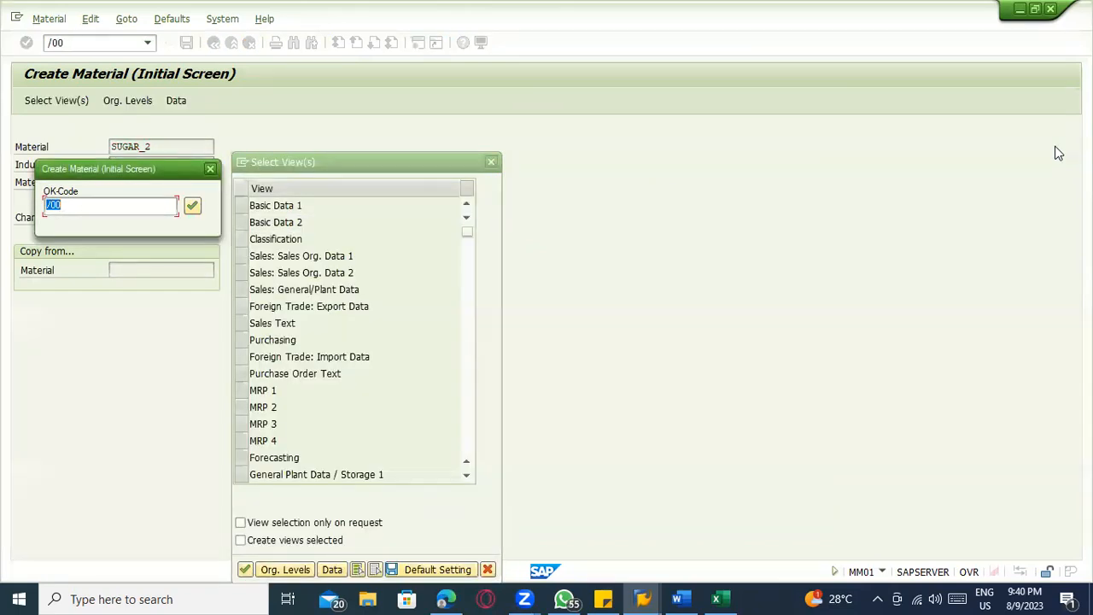
Try to continue past the SUGAR_2 view selection without choosing any view, then reopen the view selection
{"action": "key", "text": "Return"}
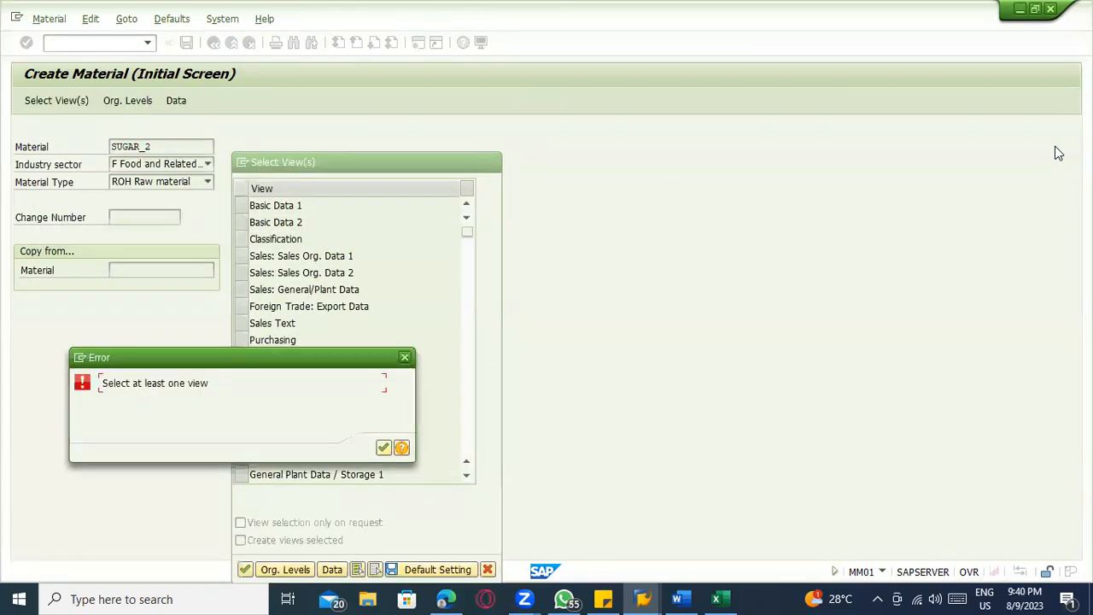
{"action": "key", "text": "Return"}
{"action": "key", "text": "Return"}
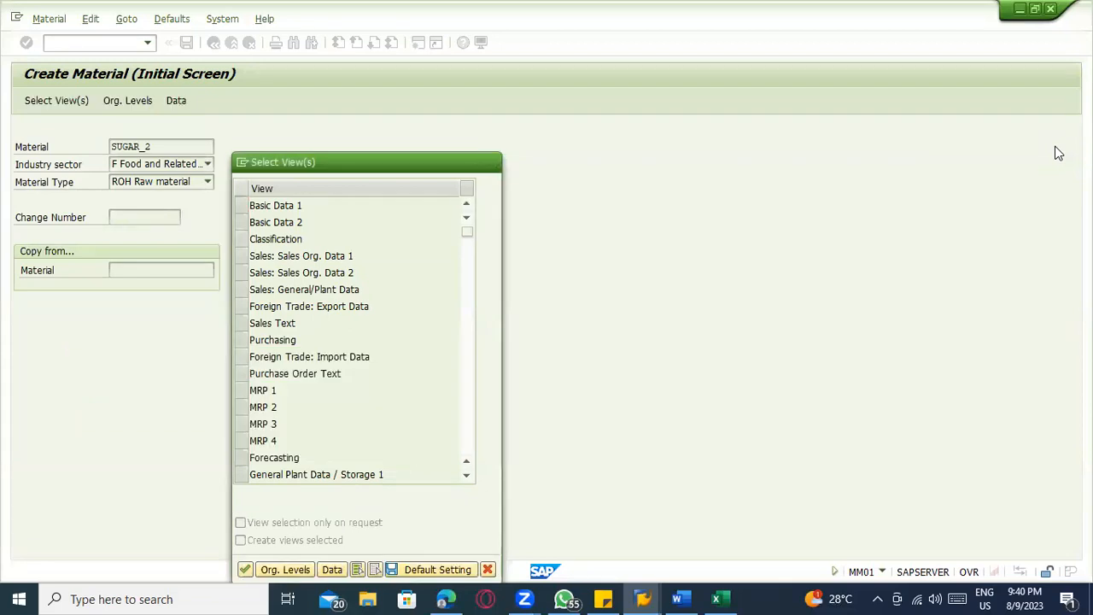
{"action": "key", "text": "Return"}
{"action": "left_click", "coordinate": [268, 256]}
{"action": "key", "text": "Return"}
{"action": "key", "text": "Return"}
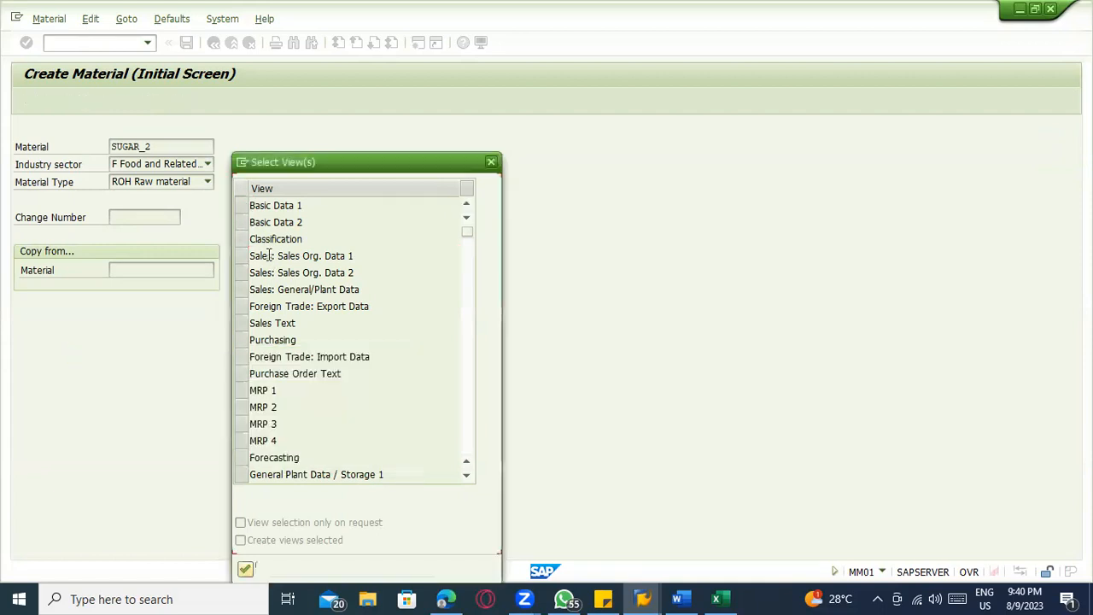
{"action": "key", "text": "Escape"}
{"action": "left_click", "coordinate": [56, 101]}
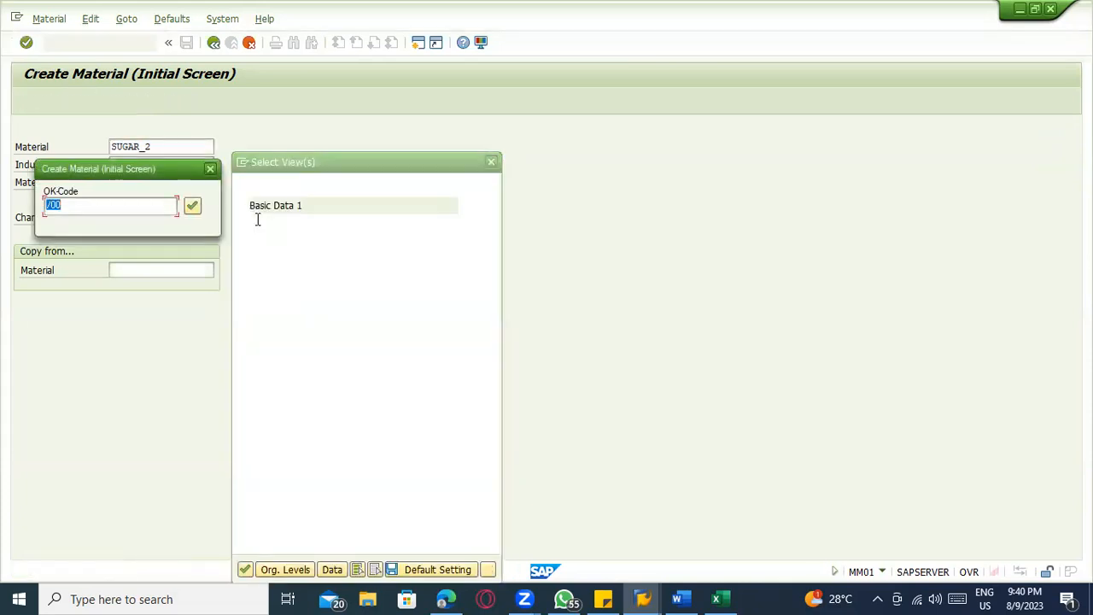
Select the Basic Data 1, Basic Data 2, Purchasing and General Plant Data / Storage 1 views for SUGAR_2
{"action": "left_click", "coordinate": [242, 205]}
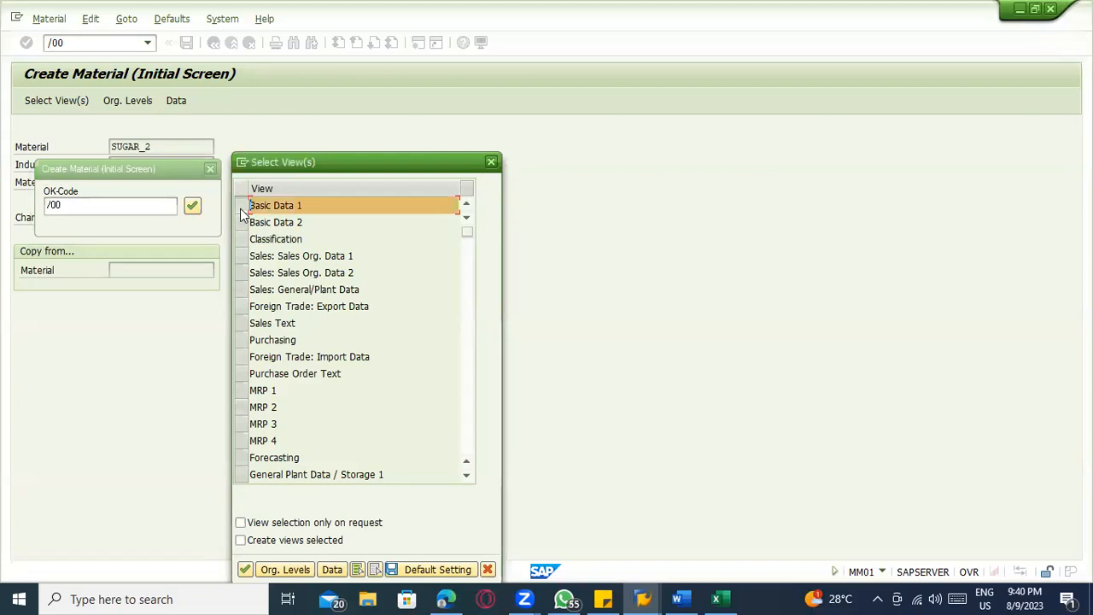
{"action": "left_click", "coordinate": [242, 222]}
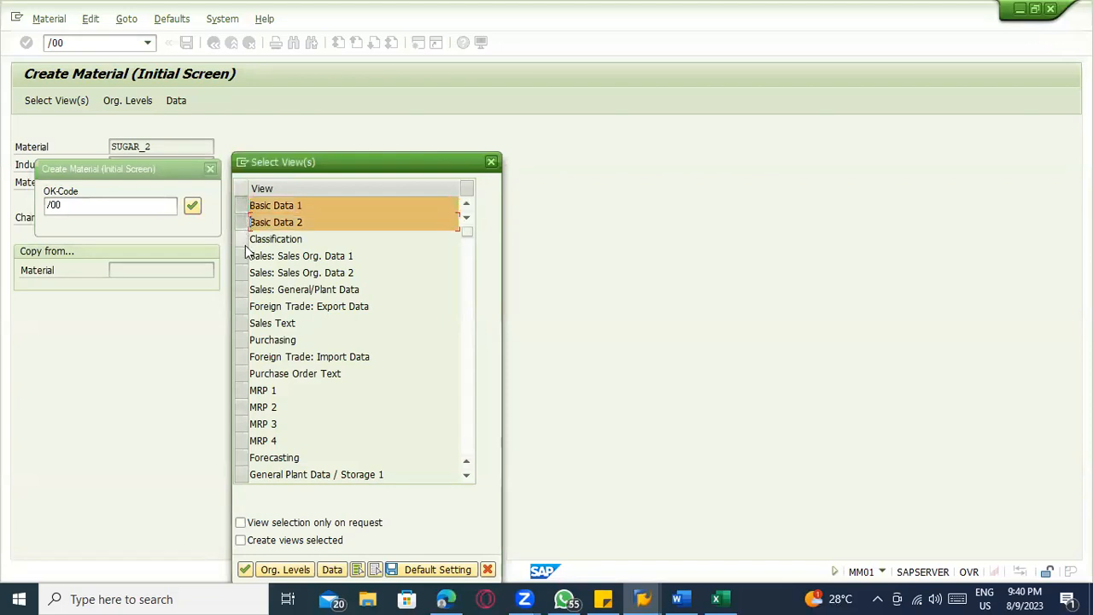
{"action": "left_click", "coordinate": [242, 340]}
{"action": "left_click", "coordinate": [242, 474]}
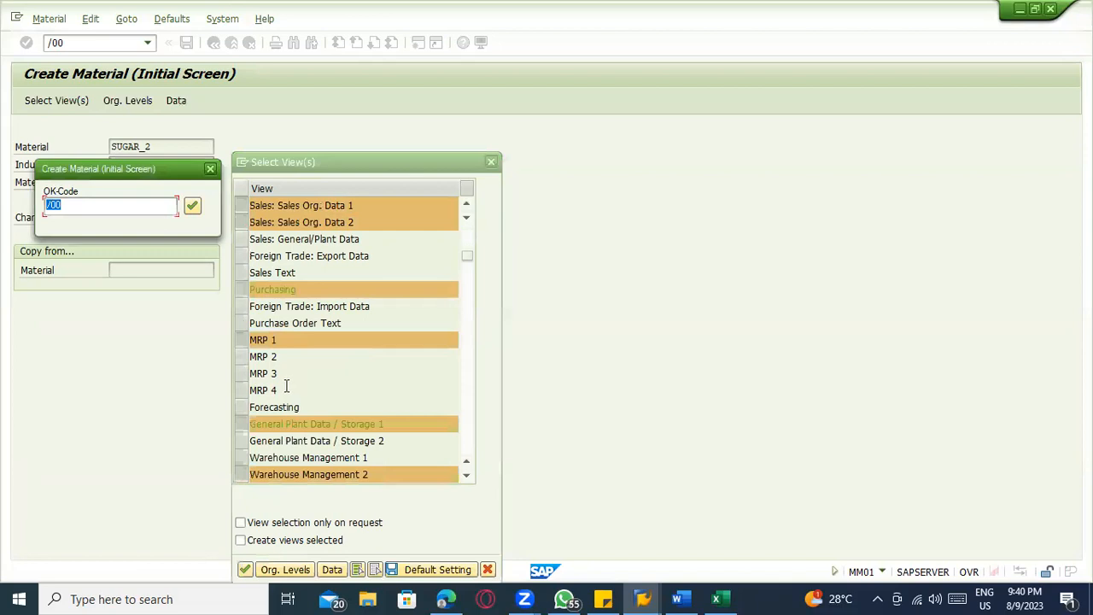
Deselect the MRP 1 and Warehouse Management 2 views and add General Plant Data / Storage 2 and Accounting 1
{"action": "left_click", "coordinate": [244, 340]}
{"action": "scroll", "coordinate": [295, 407], "scroll_direction": "down", "scroll_amount": 1}
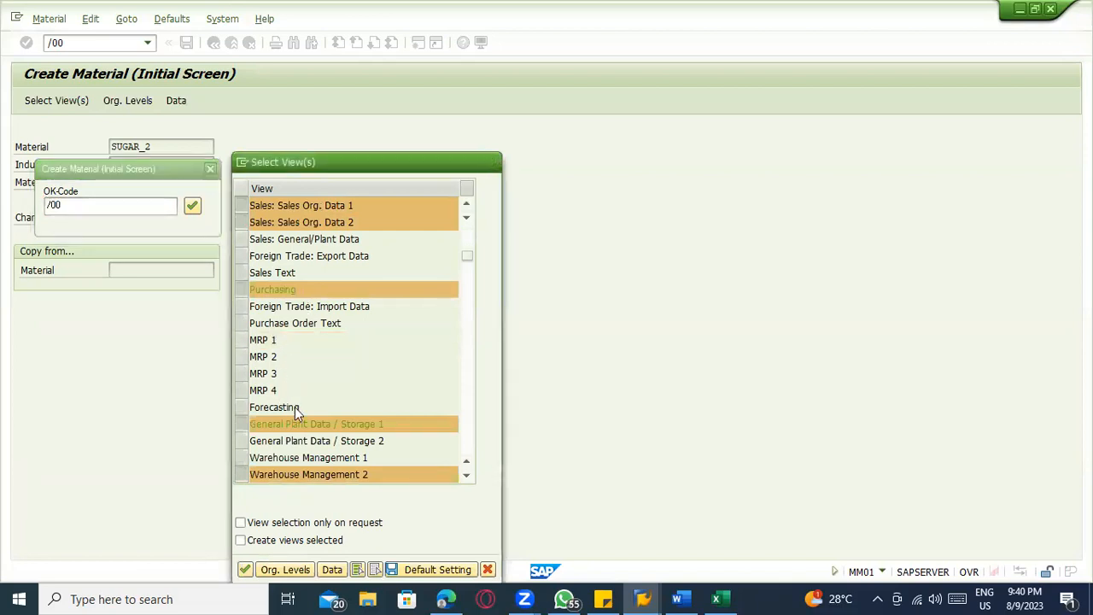
{"action": "left_click", "coordinate": [248, 391]}
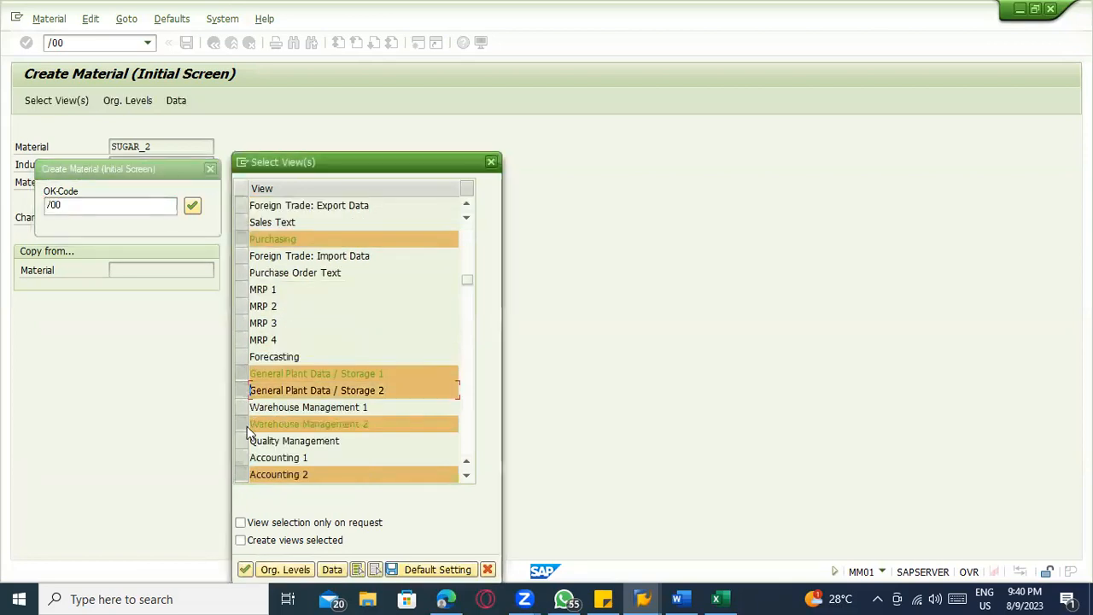
{"action": "left_click", "coordinate": [246, 424]}
{"action": "left_click", "coordinate": [245, 458]}
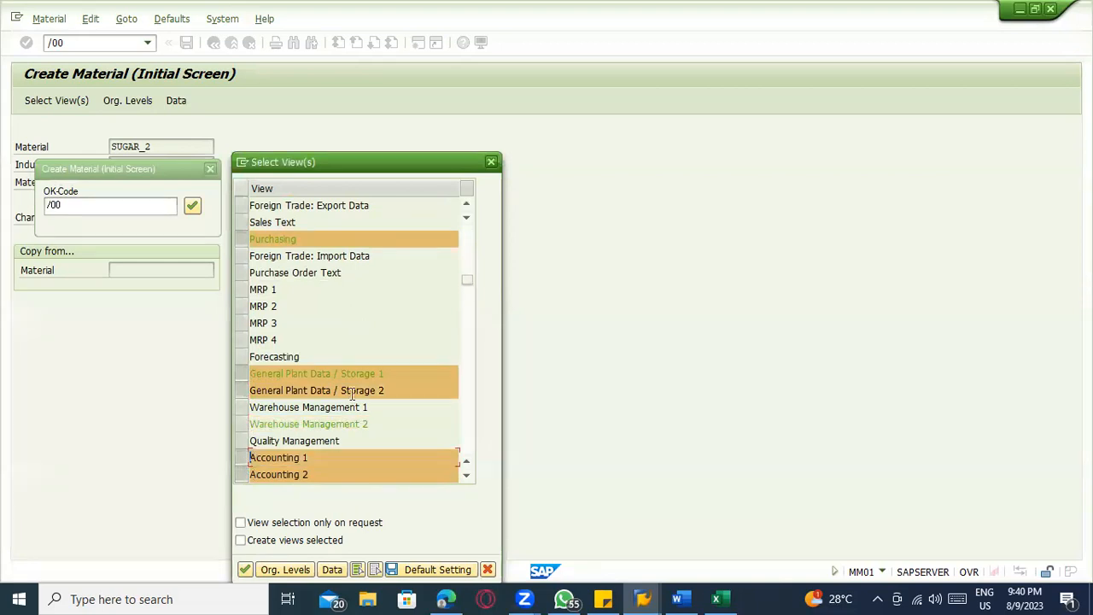
{"action": "scroll", "coordinate": [349, 370], "scroll_direction": "up", "scroll_amount": 1}
{"action": "scroll", "coordinate": [350, 365], "scroll_direction": "up", "scroll_amount": 1}
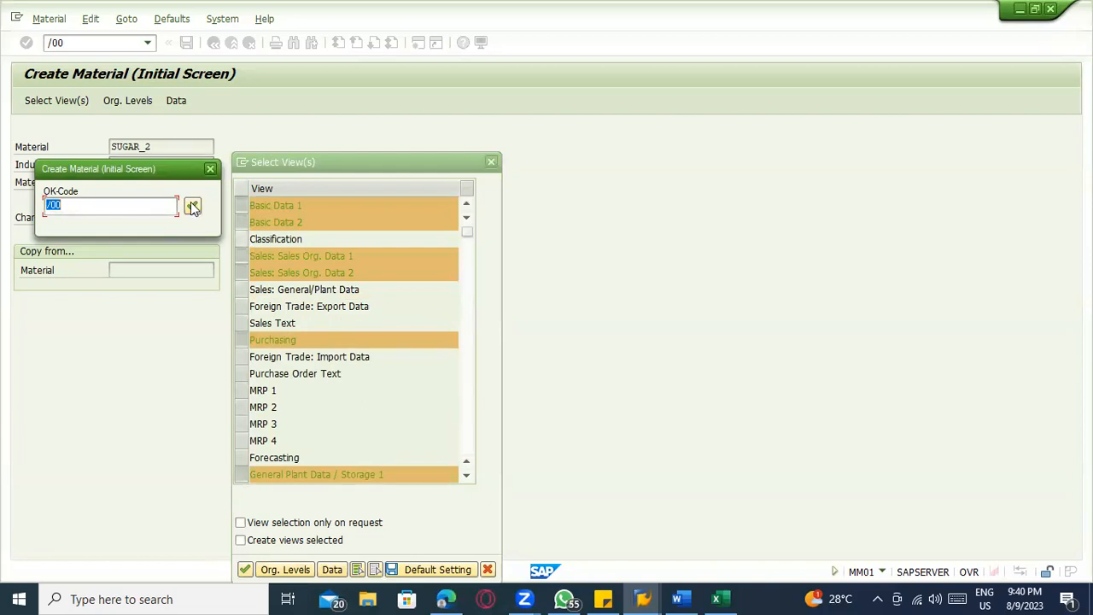
Review the selected views for SUGAR_2 and deselect Sales: Sales Org. Data 1 and Sales Org. Data 2
{"action": "left_click_drag", "start_coordinate": [155, 164], "coordinate": [140, 300]}
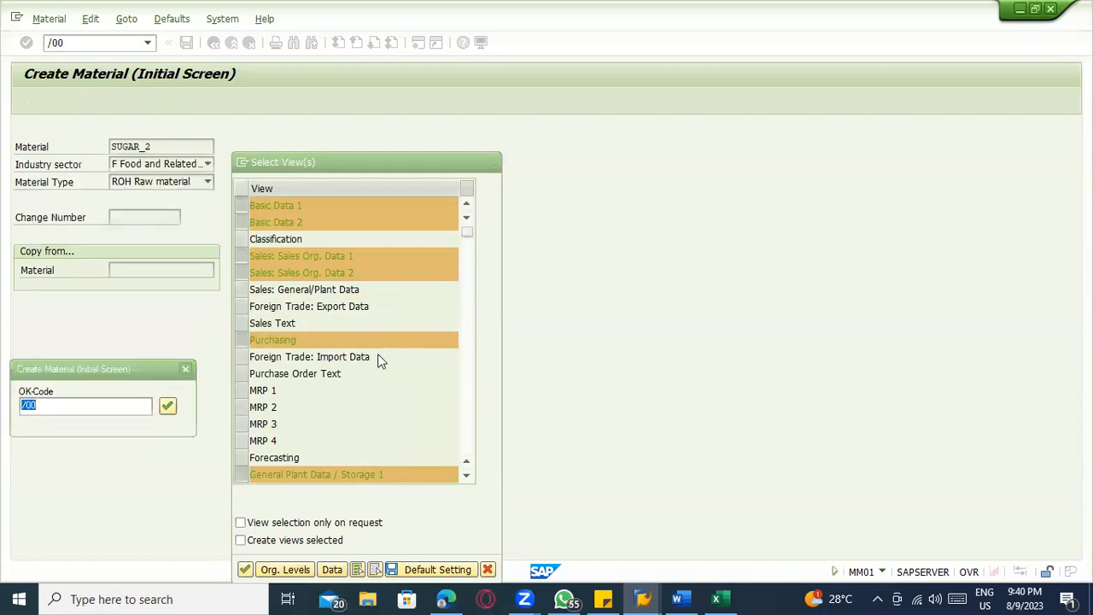
{"action": "scroll", "coordinate": [376, 360], "scroll_direction": "down", "scroll_amount": 1}
{"action": "scroll", "coordinate": [372, 358], "scroll_direction": "down", "scroll_amount": 1}
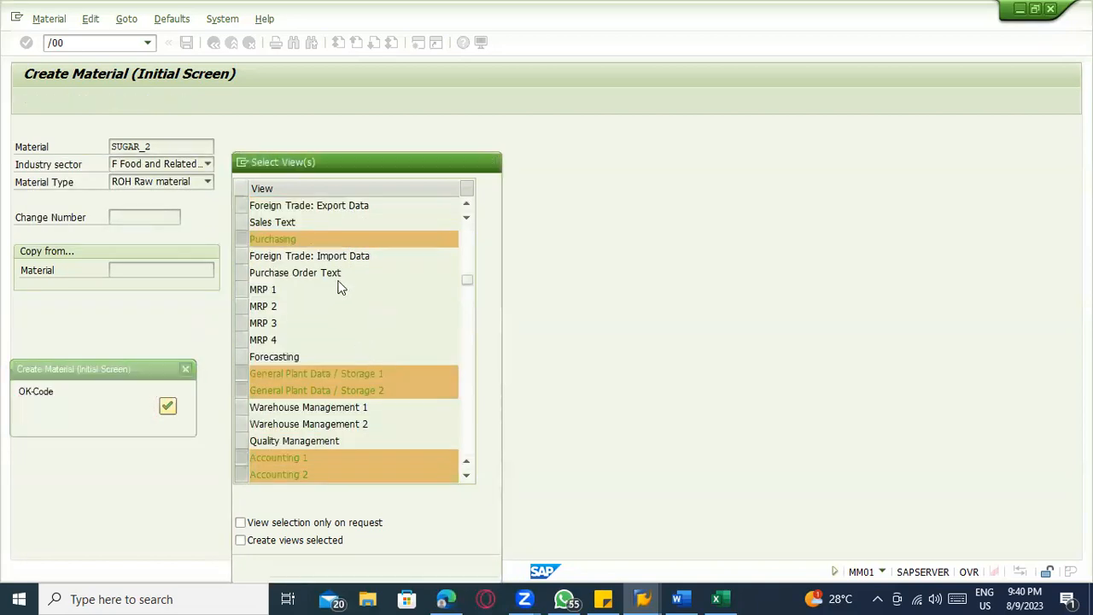
{"action": "scroll", "coordinate": [339, 286], "scroll_direction": "up", "scroll_amount": 2}
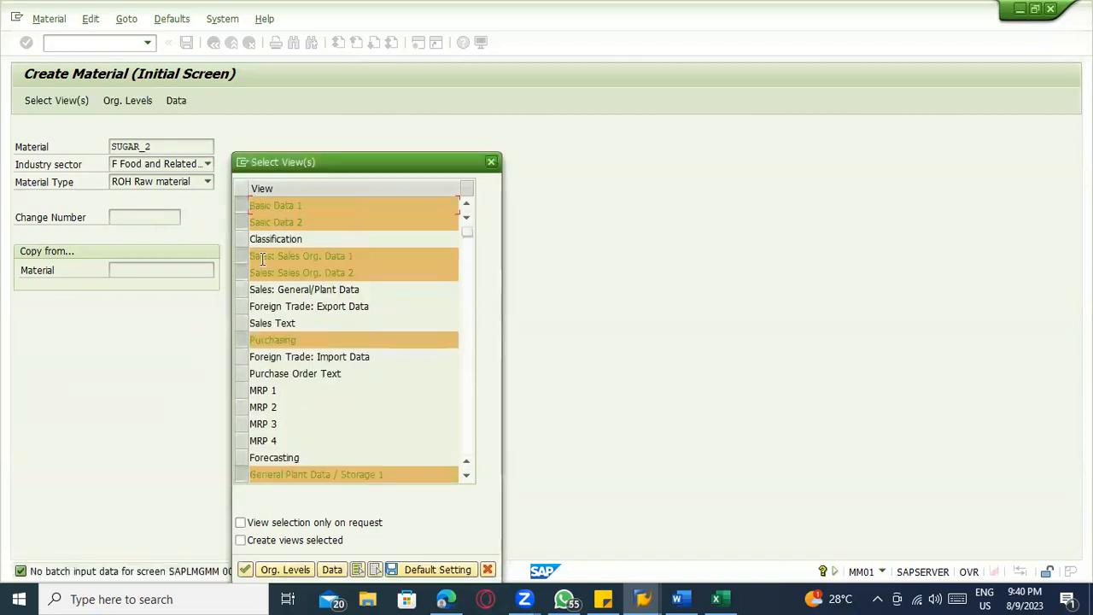
{"action": "left_click", "coordinate": [248, 258]}
{"action": "left_click", "coordinate": [248, 274]}
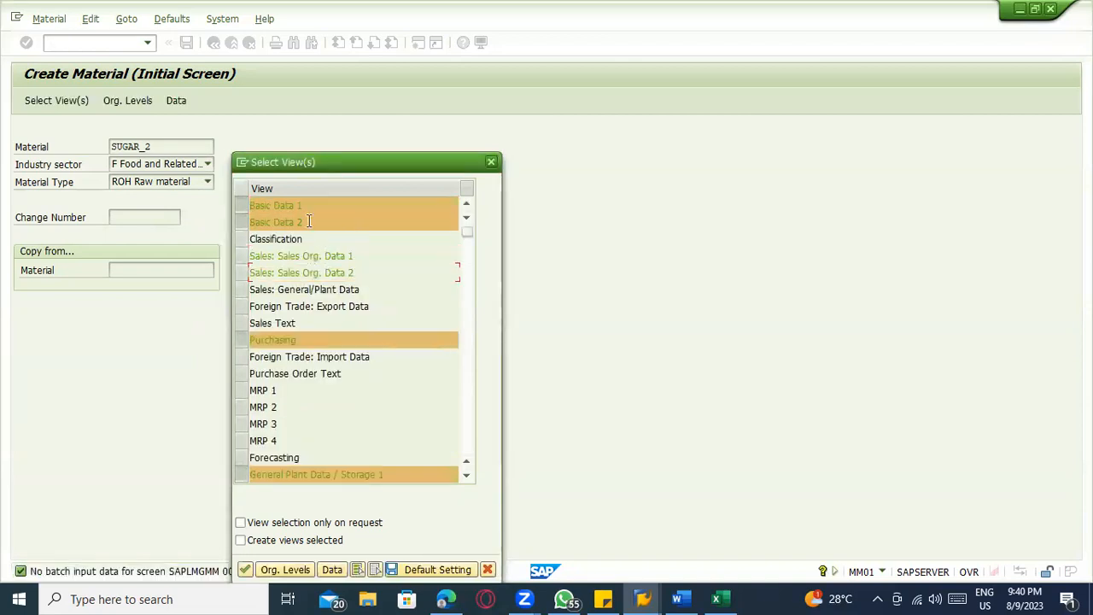
Confirm the selected views for SUGAR_2 and accept organizational levels with plant 1100 and storage location 0001
{"action": "scroll", "coordinate": [297, 345], "scroll_direction": "down", "scroll_amount": 1}
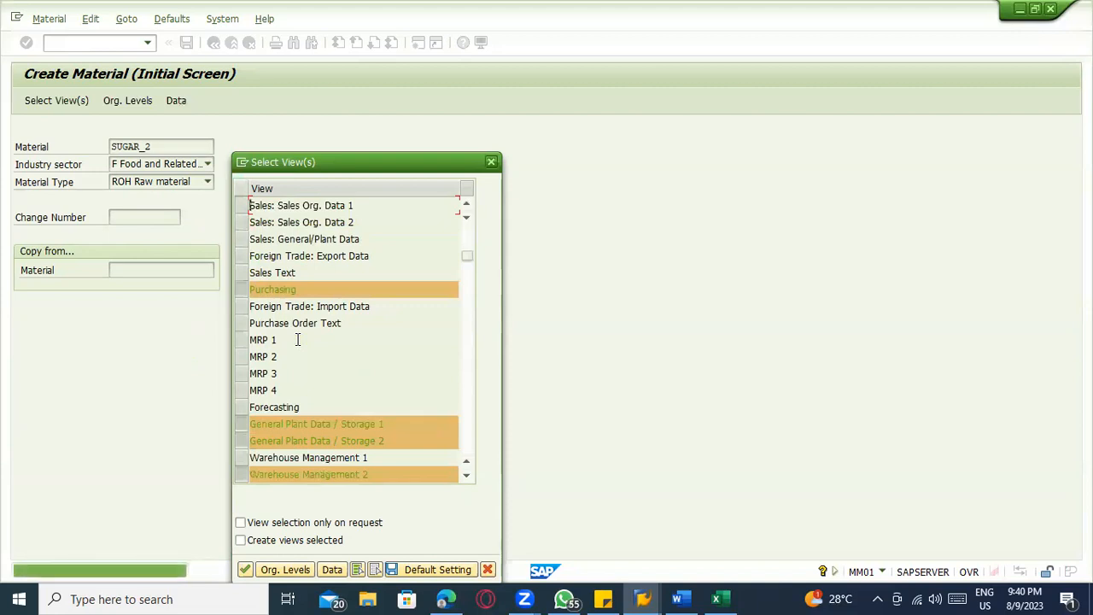
{"action": "key", "text": "Return"}
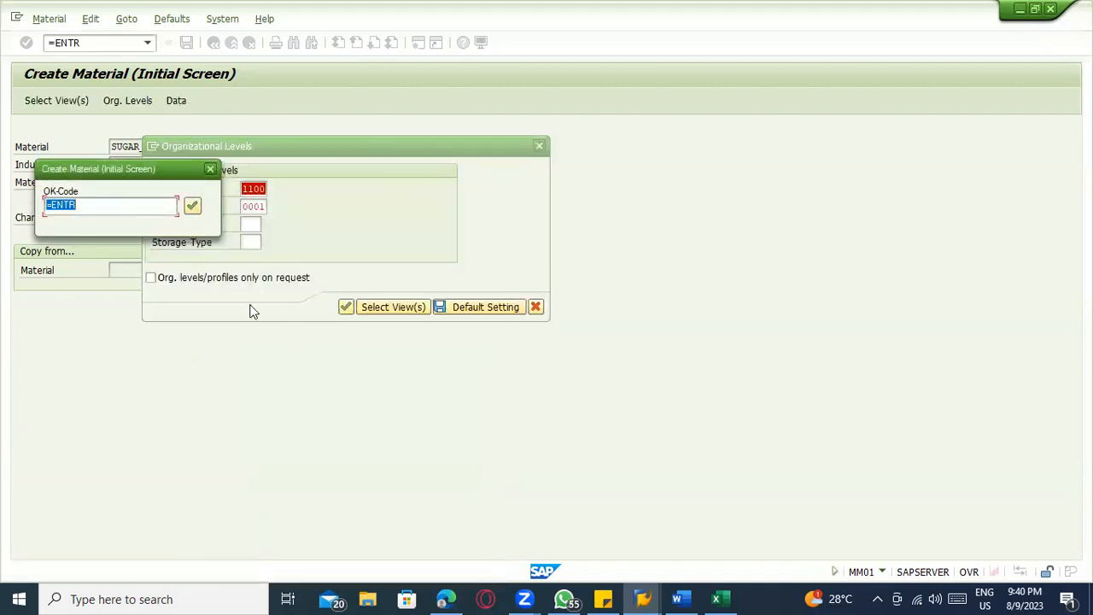
{"action": "left_click_drag", "start_coordinate": [123, 164], "coordinate": [70, 285]}
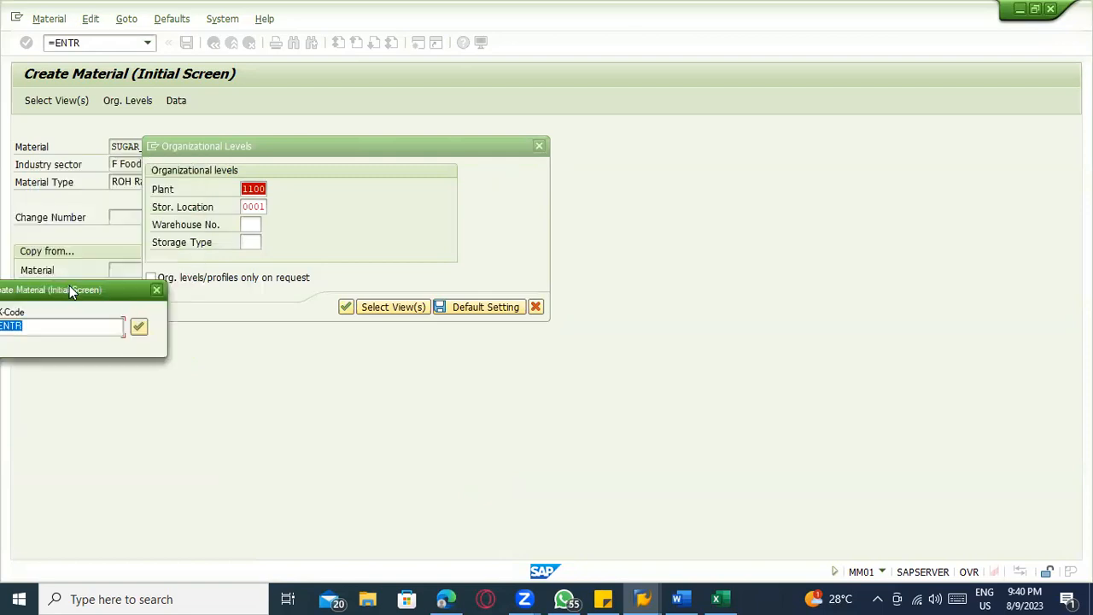
{"action": "key", "text": "Return"}
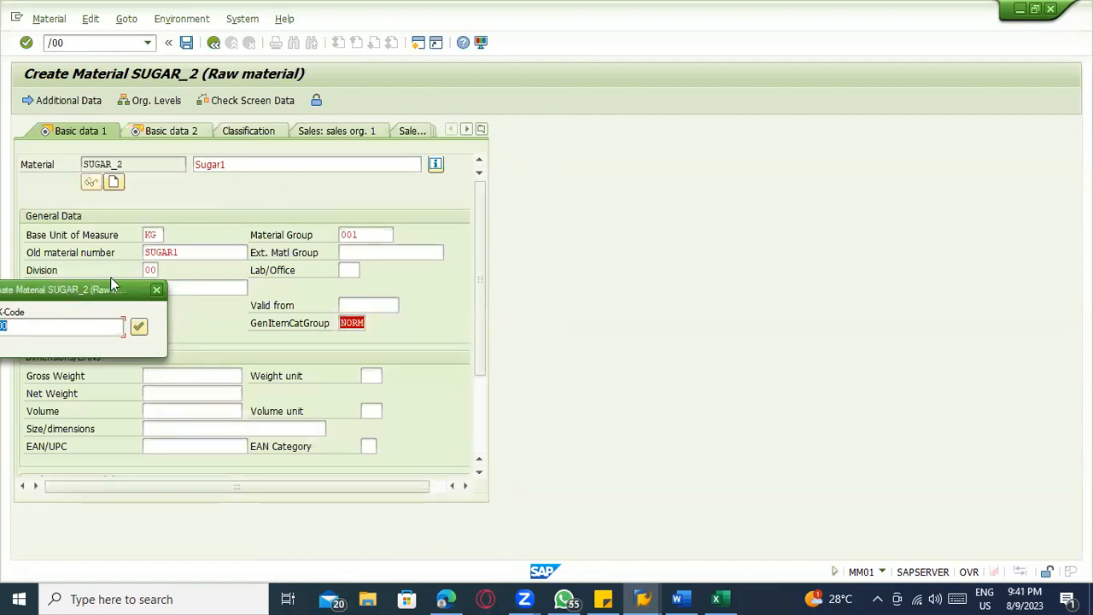
Process the SUGAR_2 batch input screens from Basic Data 1 through Warehouse Management 2 with the supplied values
{"action": "left_click_drag", "start_coordinate": [110, 284], "coordinate": [123, 335]}
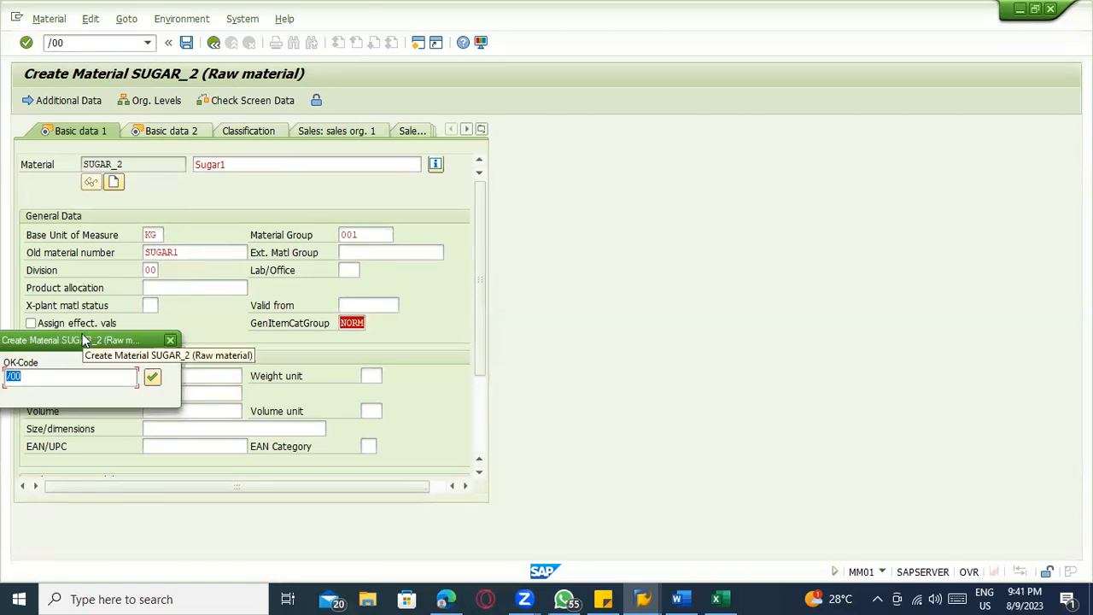
{"action": "key", "text": "Return"}
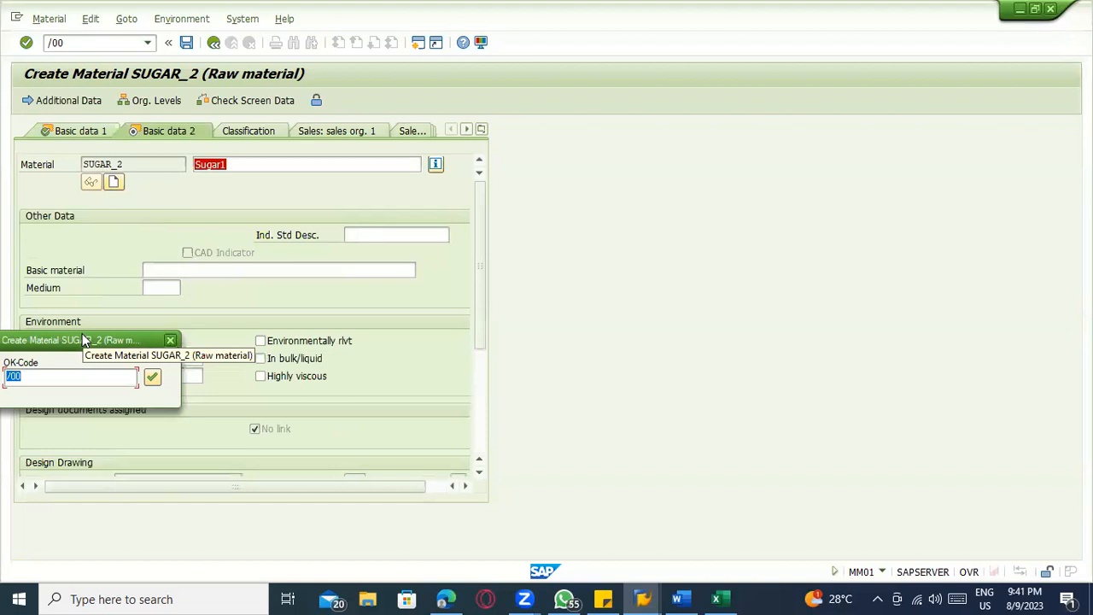
{"action": "key", "text": "Return"}
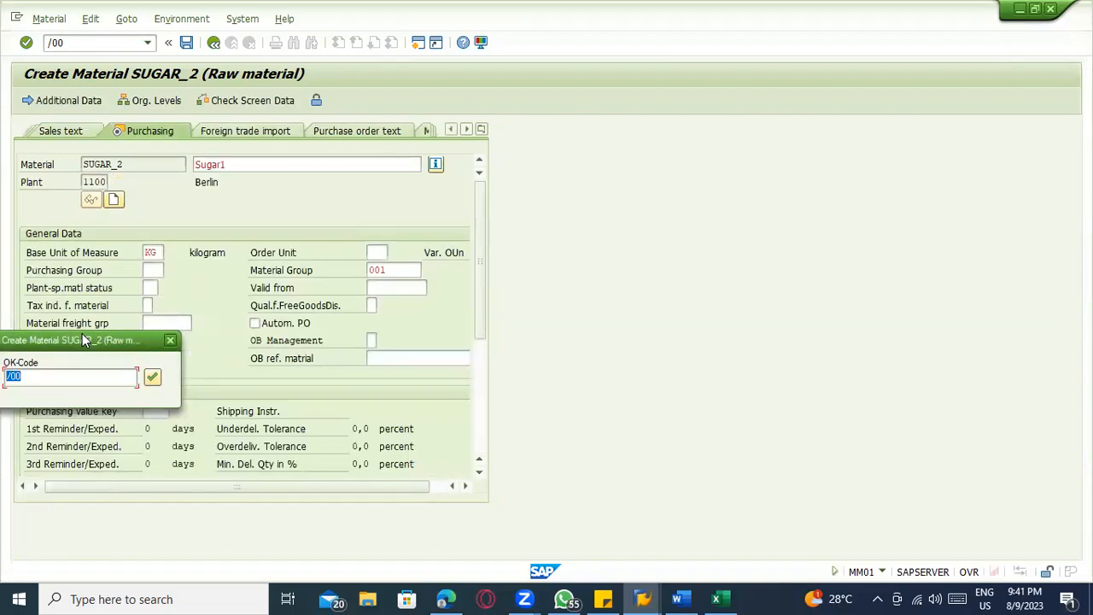
{"action": "key", "text": "Return"}
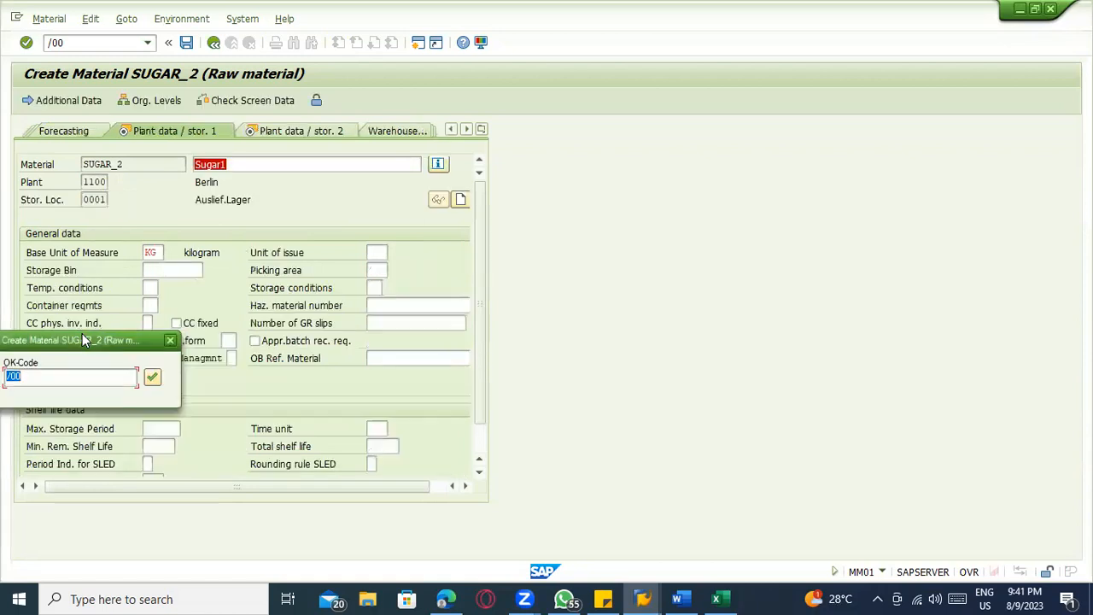
{"action": "key", "text": "Return"}
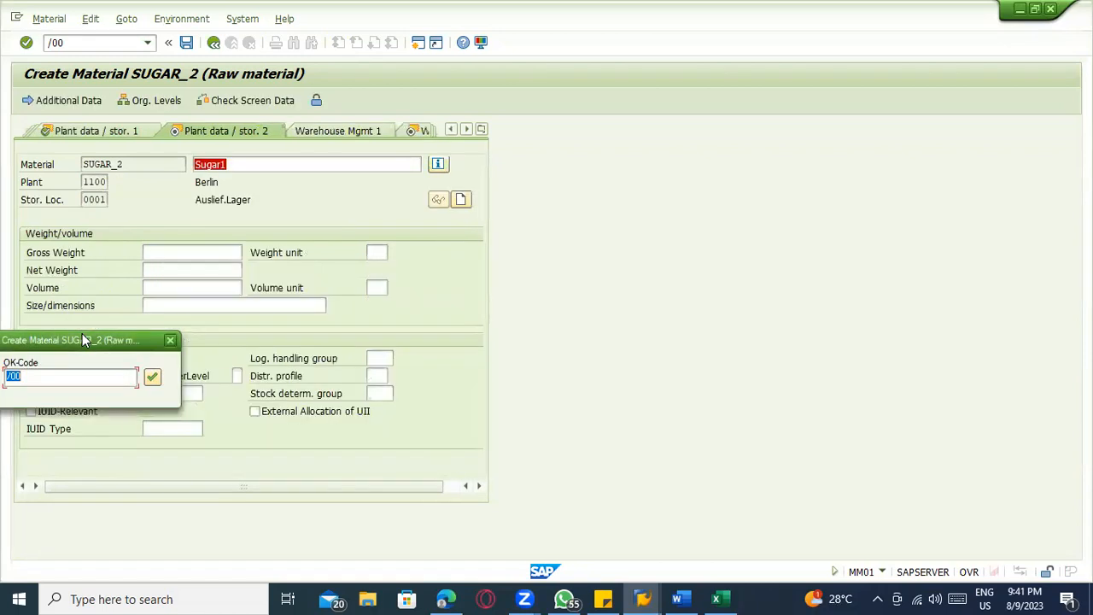
{"action": "key", "text": "Return"}
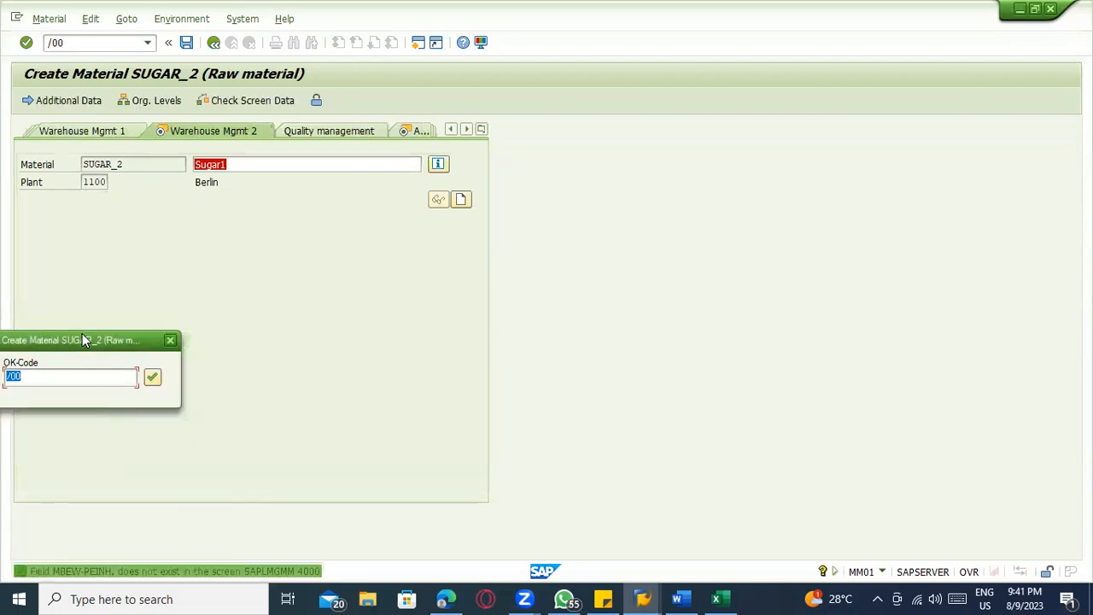
{"action": "key", "text": "Return"}
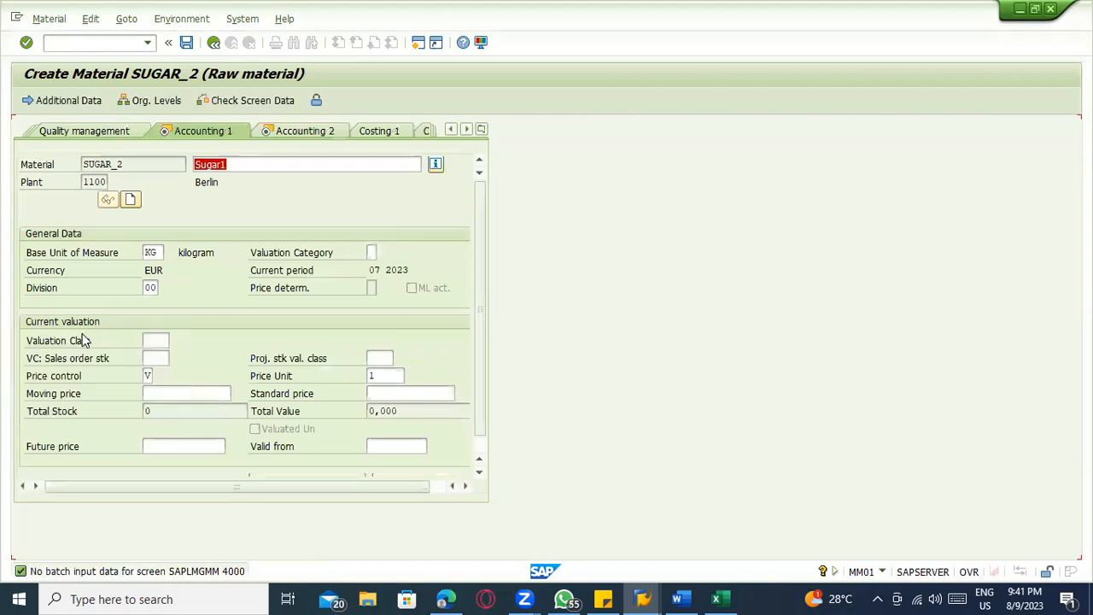
Continue through the Accounting 1 and Accounting 2 views of SUGAR_2 without entering valuation or price data
{"action": "key", "text": "space"}
{"action": "key", "text": "Down"}
{"action": "key", "text": "Return"}
{"action": "key", "text": "Return"}
{"action": "key", "text": "Return"}
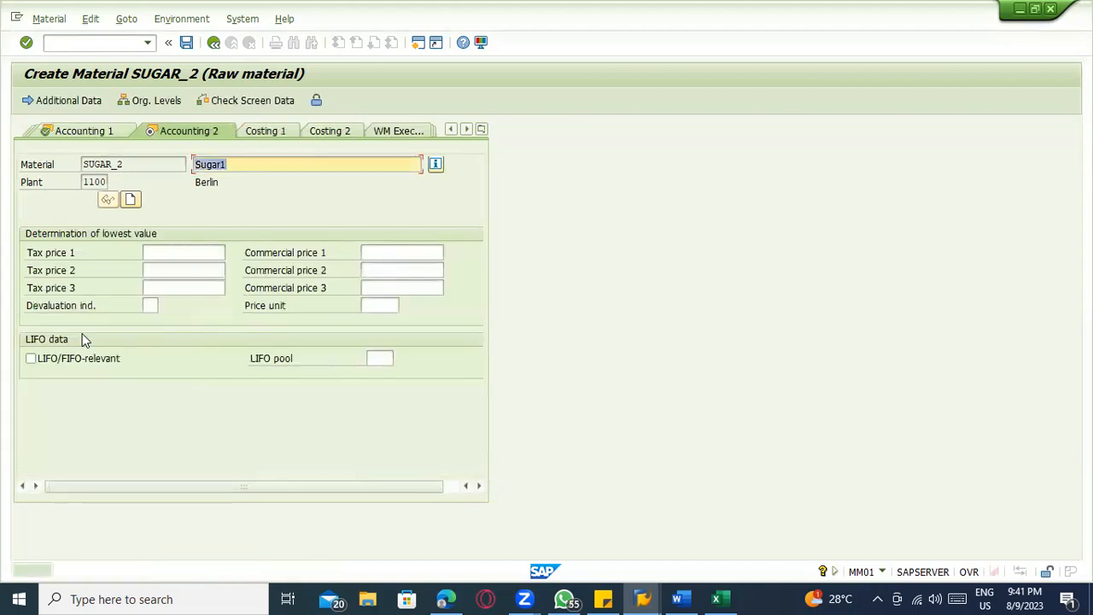
{"action": "key", "text": "Return"}
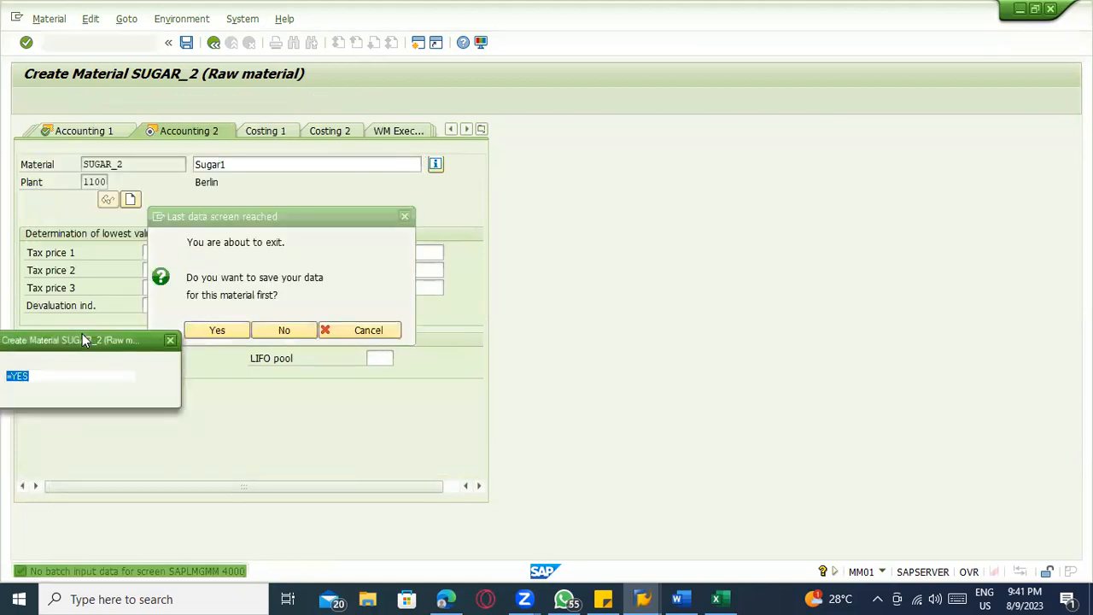
Check the SUGAR material rows in the Excel template, return to SAP and confirm saving SUGAR_2 with OK code =YES
{"action": "key", "text": "Return"}
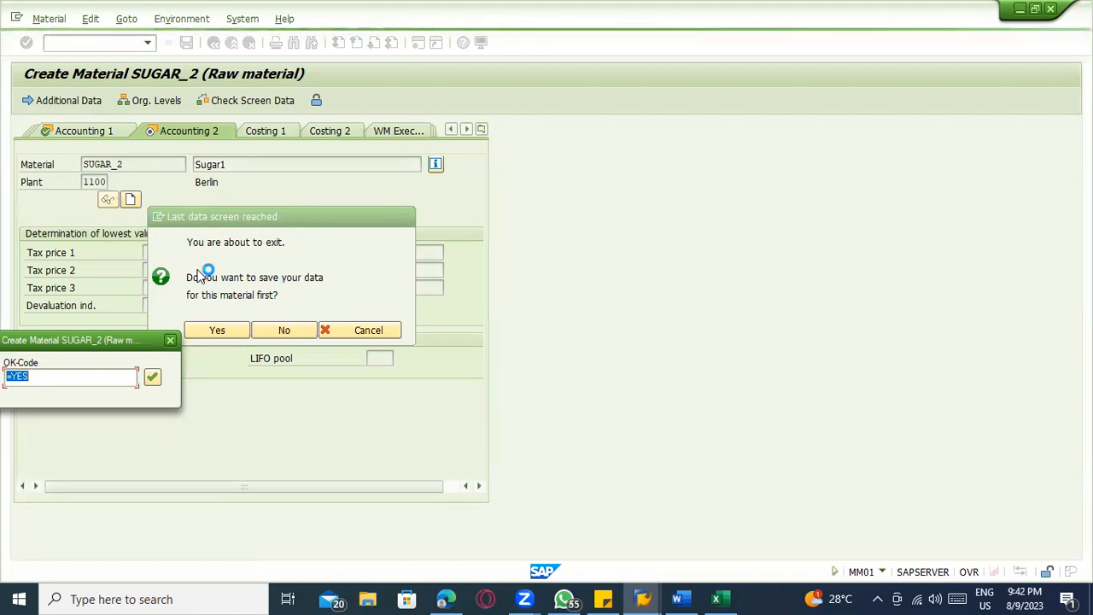
{"action": "left_click", "coordinate": [716, 599]}
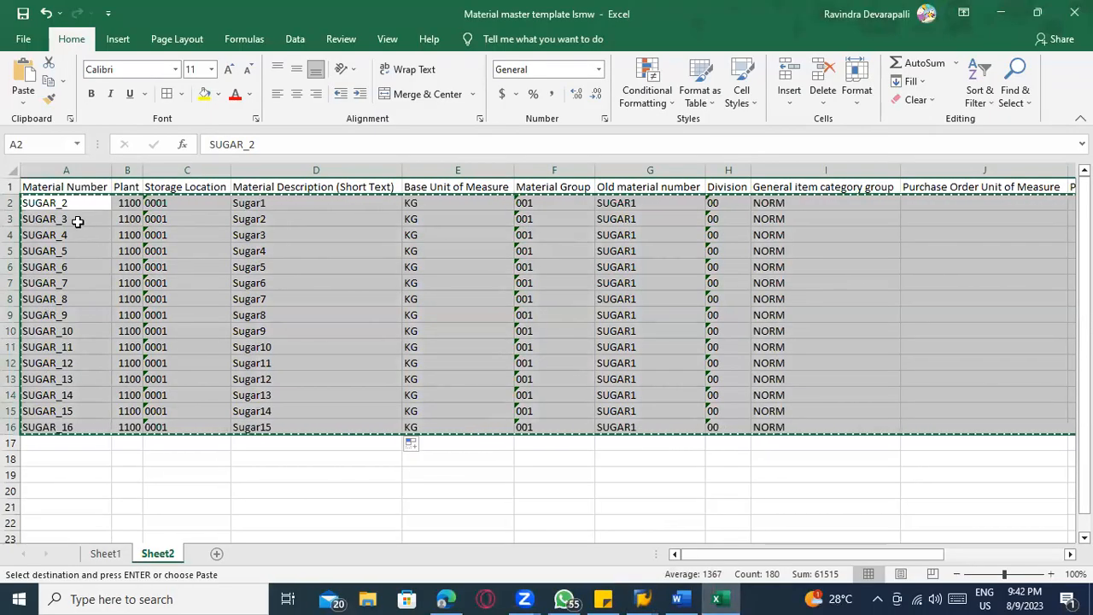
{"action": "key", "text": "alt+Tab"}
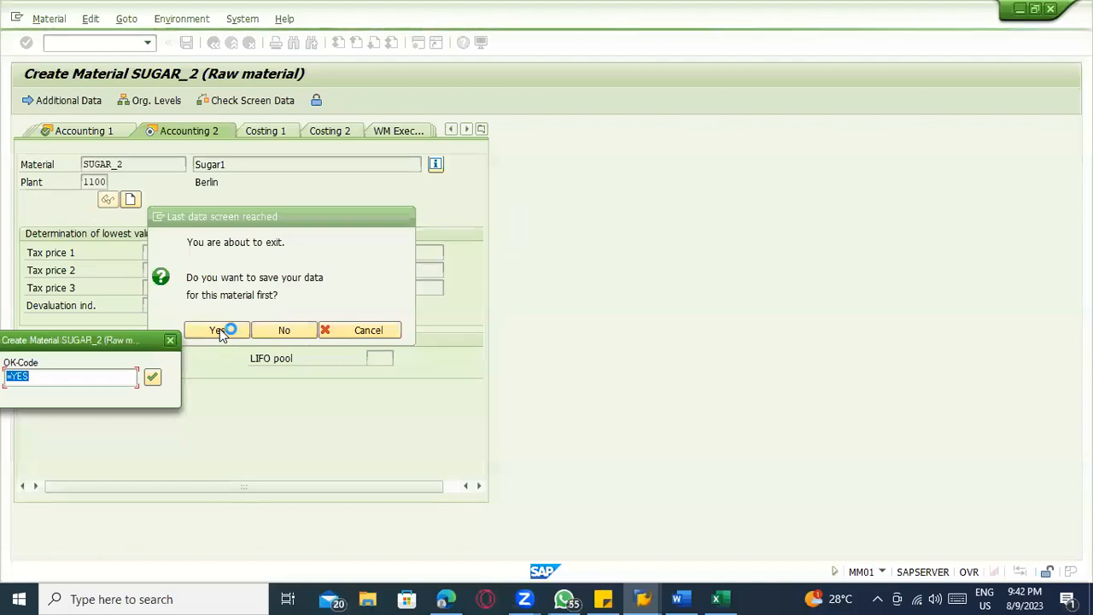
{"action": "left_click", "coordinate": [153, 378]}
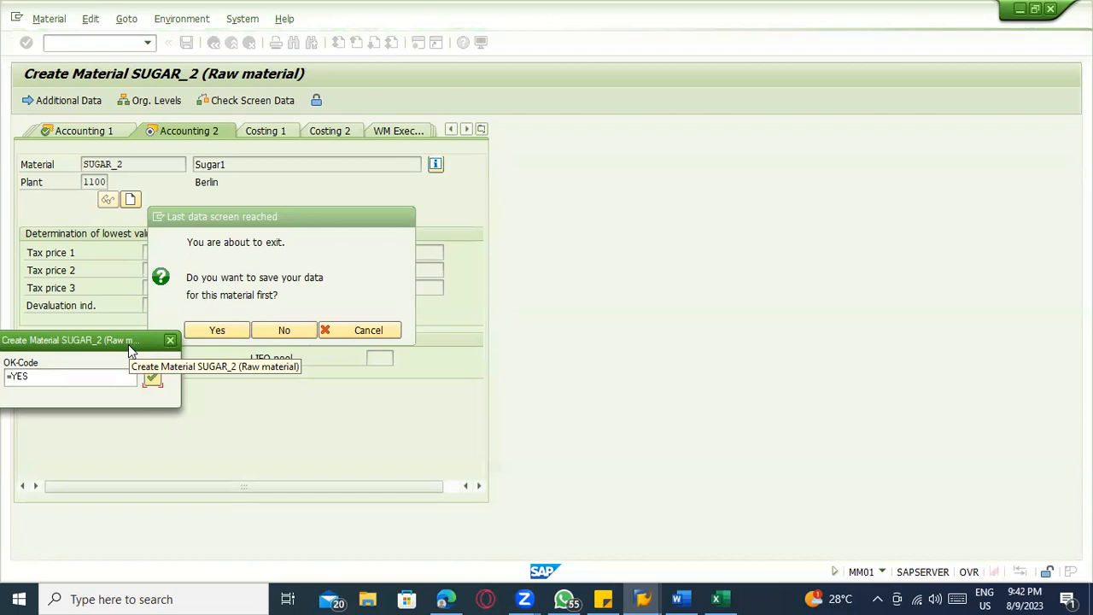
{"action": "left_click", "coordinate": [152, 377]}
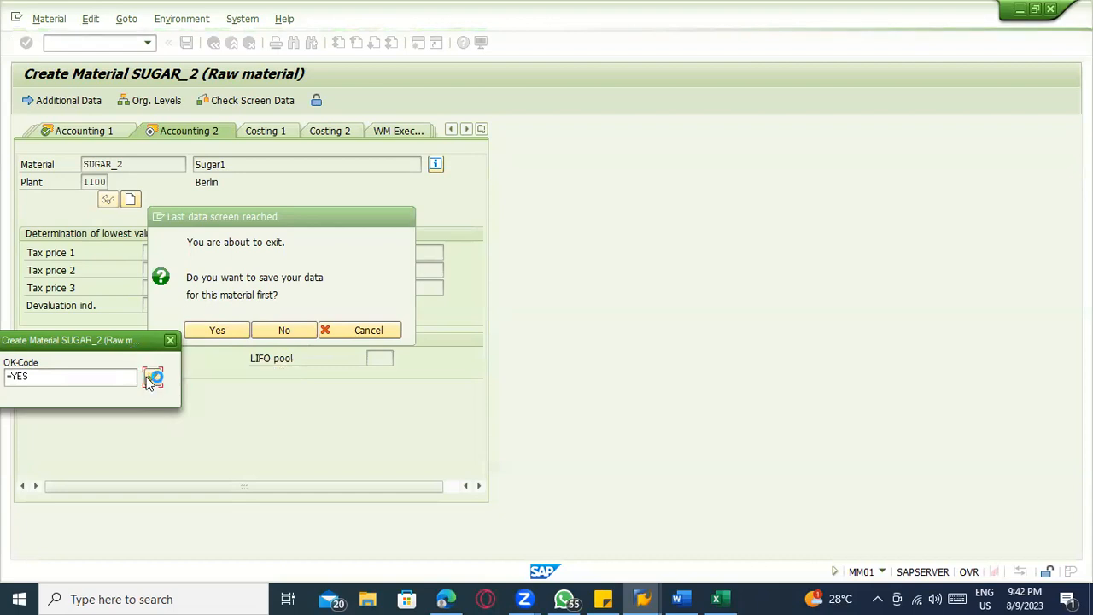
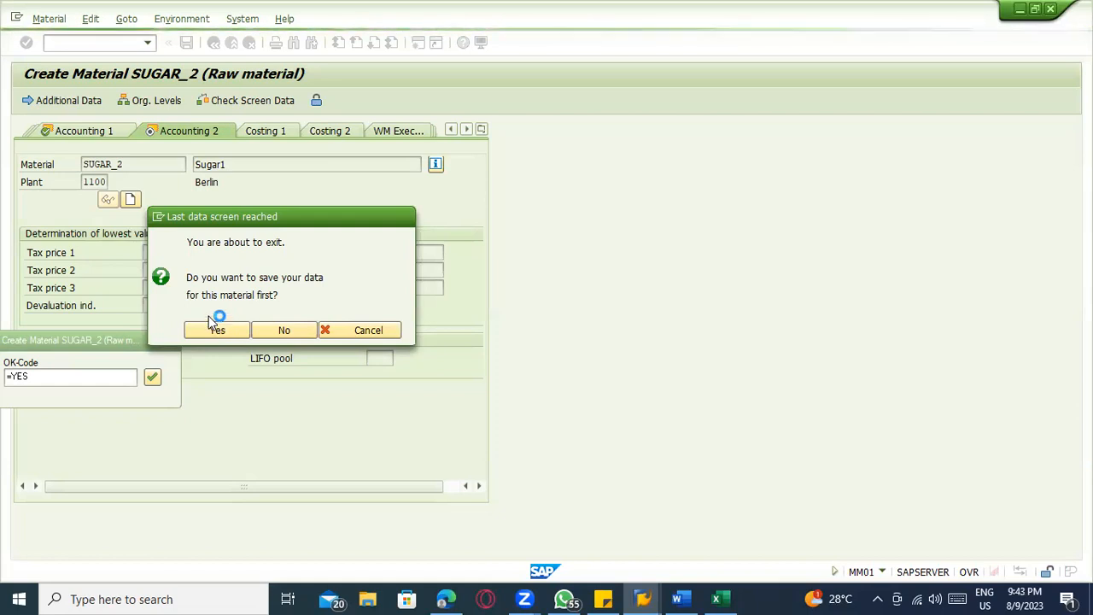
Open the General Table Display in another session and load table MARA
{"action": "left_click", "coordinate": [643, 599]}
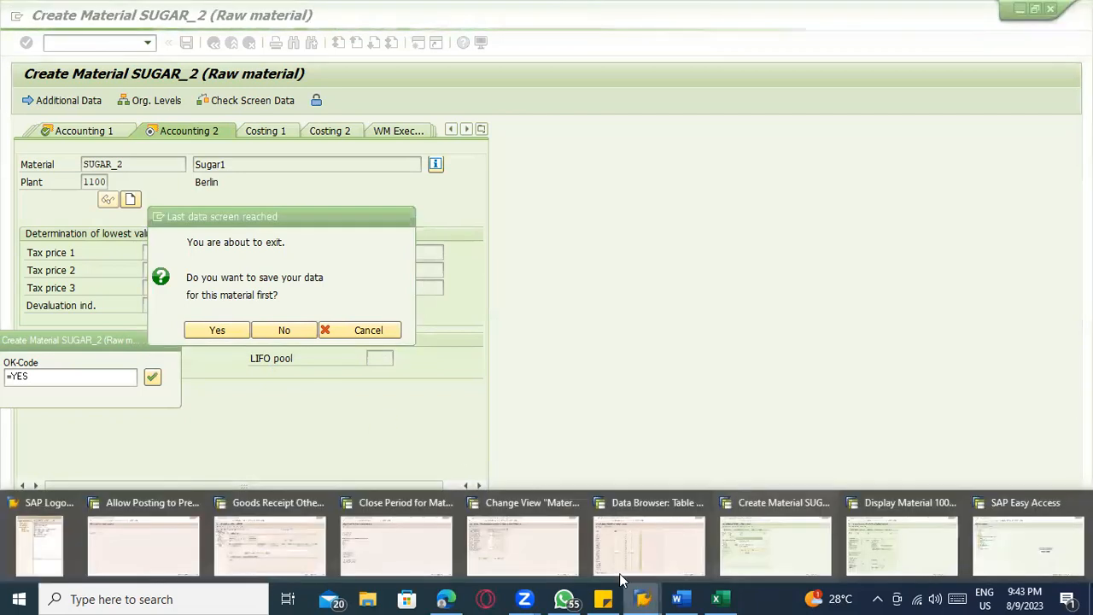
{"action": "left_click", "coordinate": [749, 536]}
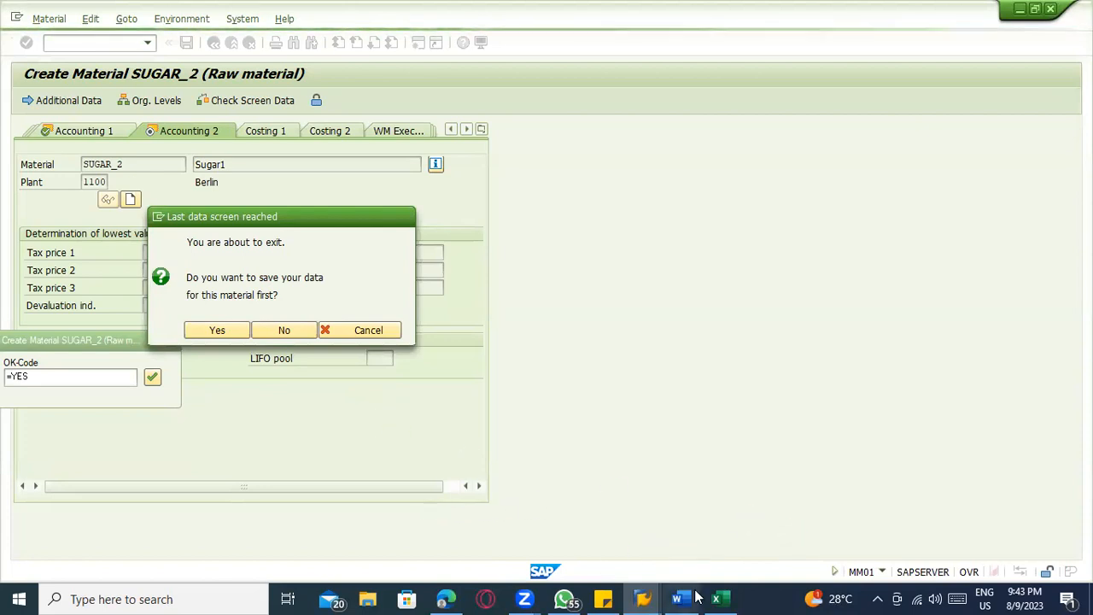
{"action": "left_click", "coordinate": [642, 599]}
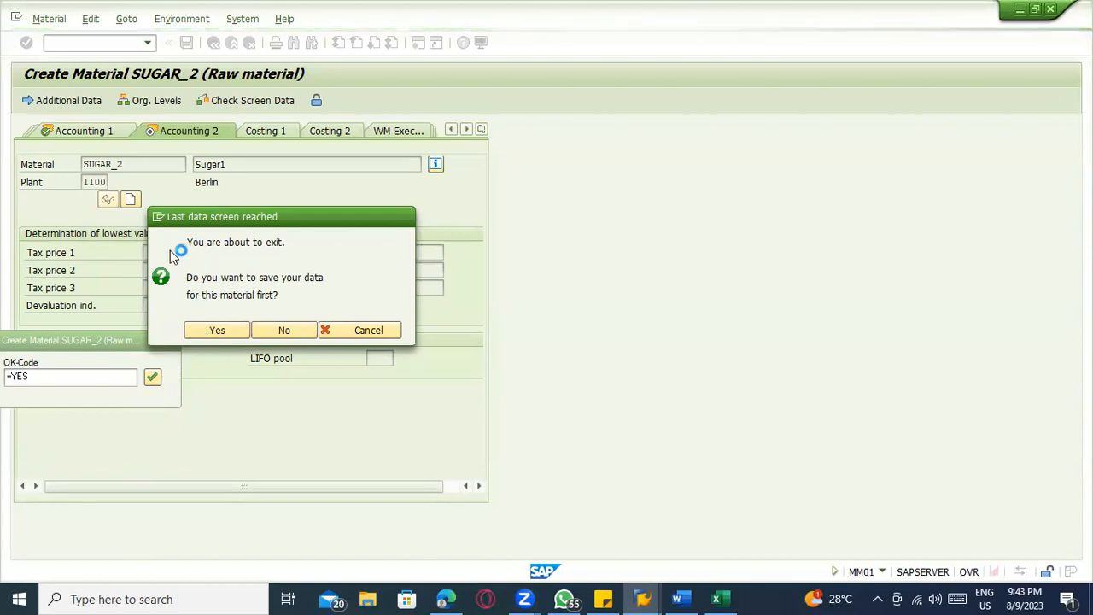
{"action": "left_click", "coordinate": [161, 224]}
{"action": "left_click", "coordinate": [189, 275]}
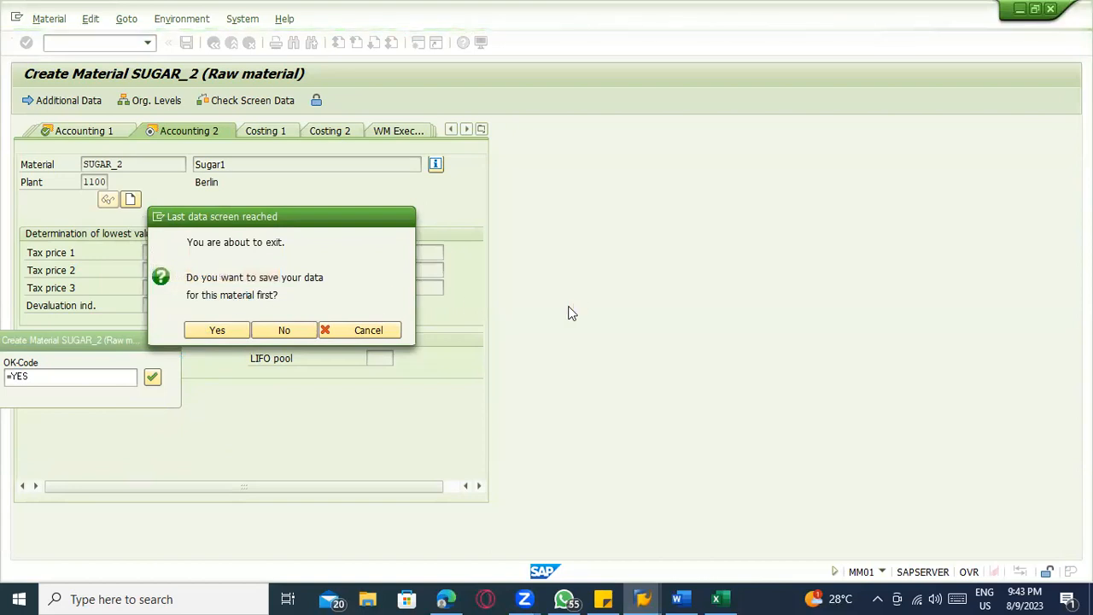
{"action": "type", "text": "se16n"}
{"action": "key", "text": "Return"}
{"action": "type", "text": "mara"}
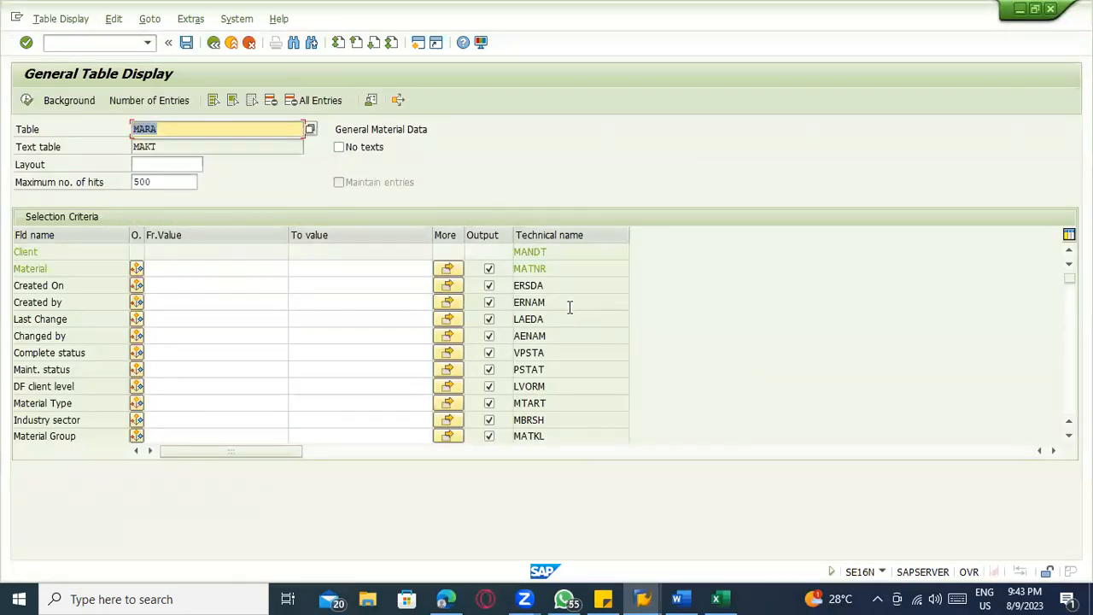
Restrict the MARA selection to materials with Created On date 09.08.2023 and run it
{"action": "left_click", "coordinate": [205, 269]}
{"action": "double_click", "coordinate": [182, 289]}
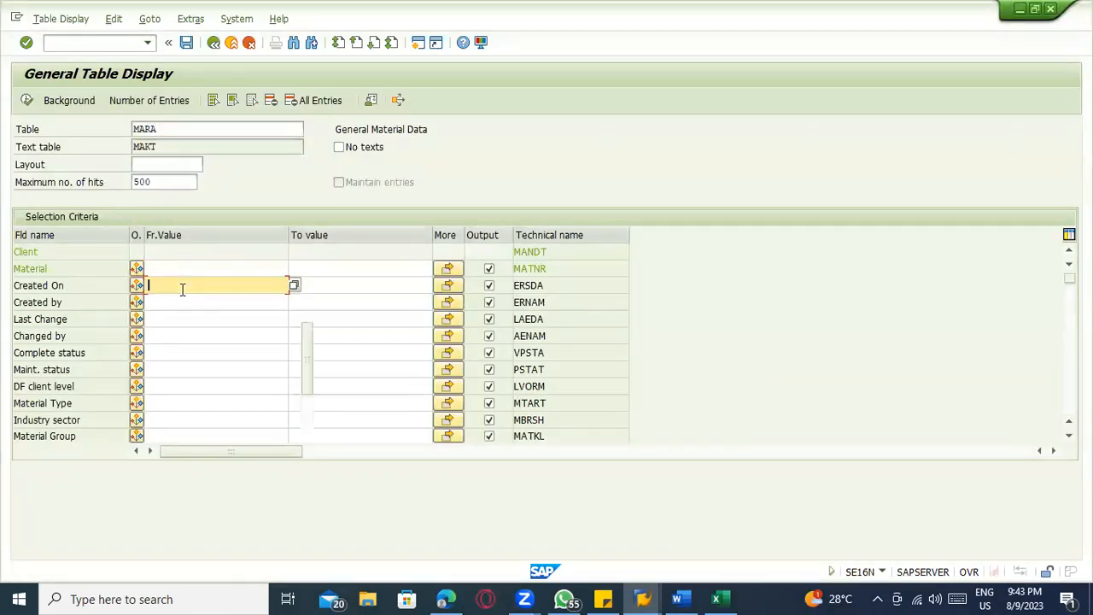
{"action": "left_click", "coordinate": [182, 303]}
{"action": "left_click_drag", "start_coordinate": [215, 283], "coordinate": [100, 283]}
{"action": "type", "text": "09.08.2023"}
{"action": "left_click", "coordinate": [28, 104]}
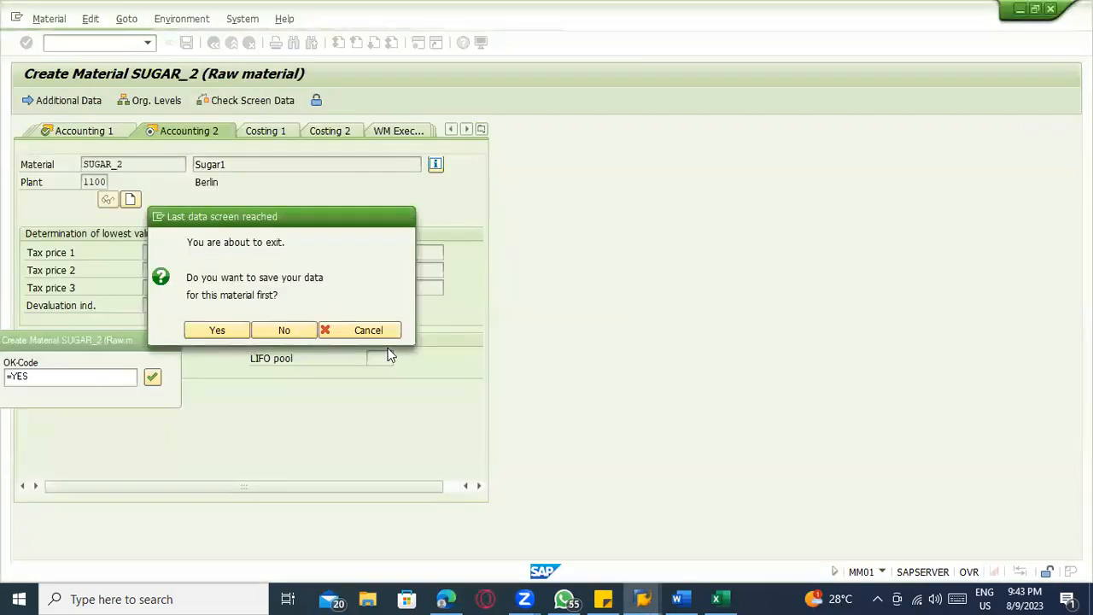
Switch to SAP Logon, open the other ECC server connection and select the saved user name for client 800
{"action": "left_click", "coordinate": [646, 597]}
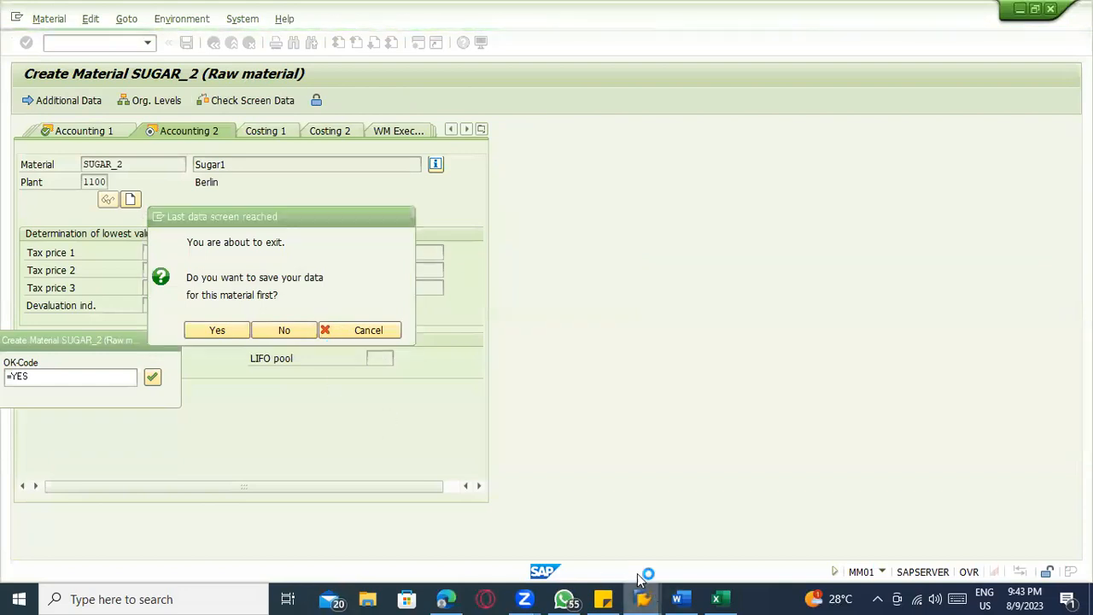
{"action": "left_click", "coordinate": [50, 533]}
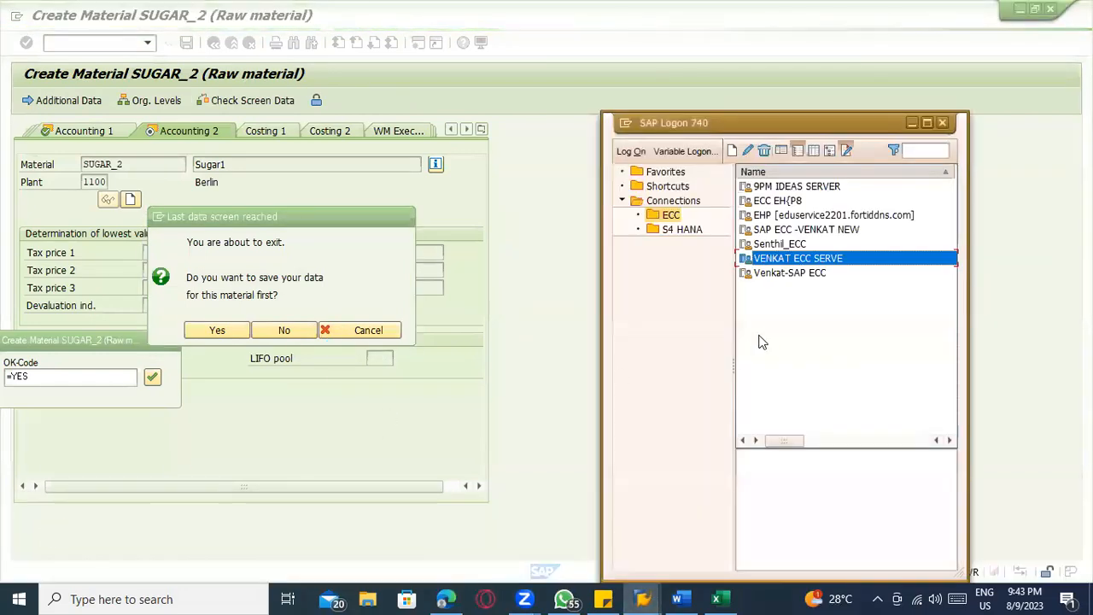
{"action": "left_click", "coordinate": [778, 245]}
{"action": "double_click", "coordinate": [778, 245]}
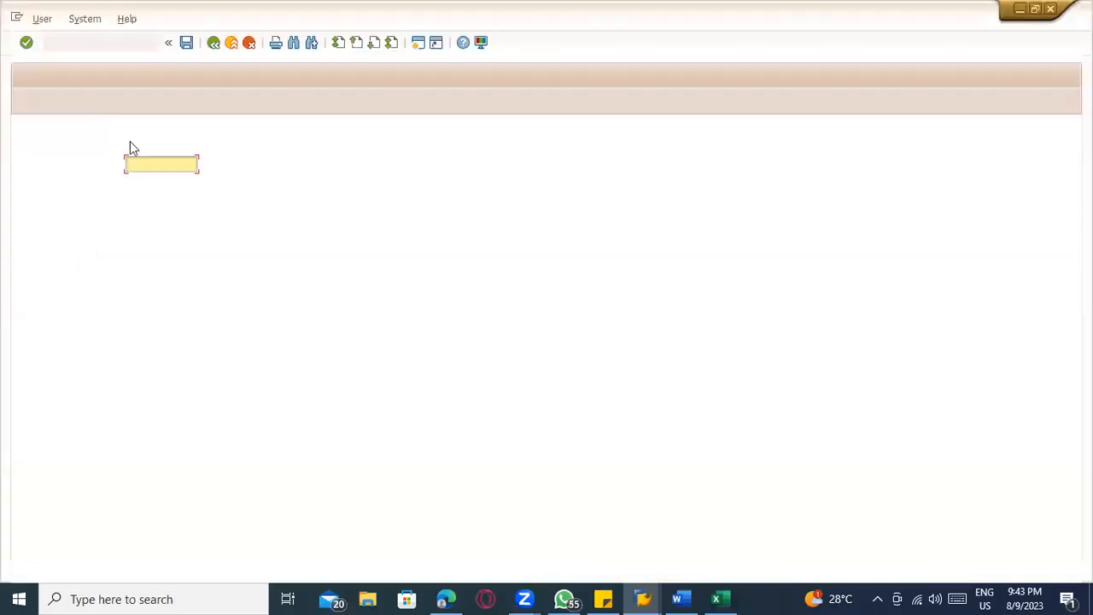
{"action": "left_click", "coordinate": [142, 164]}
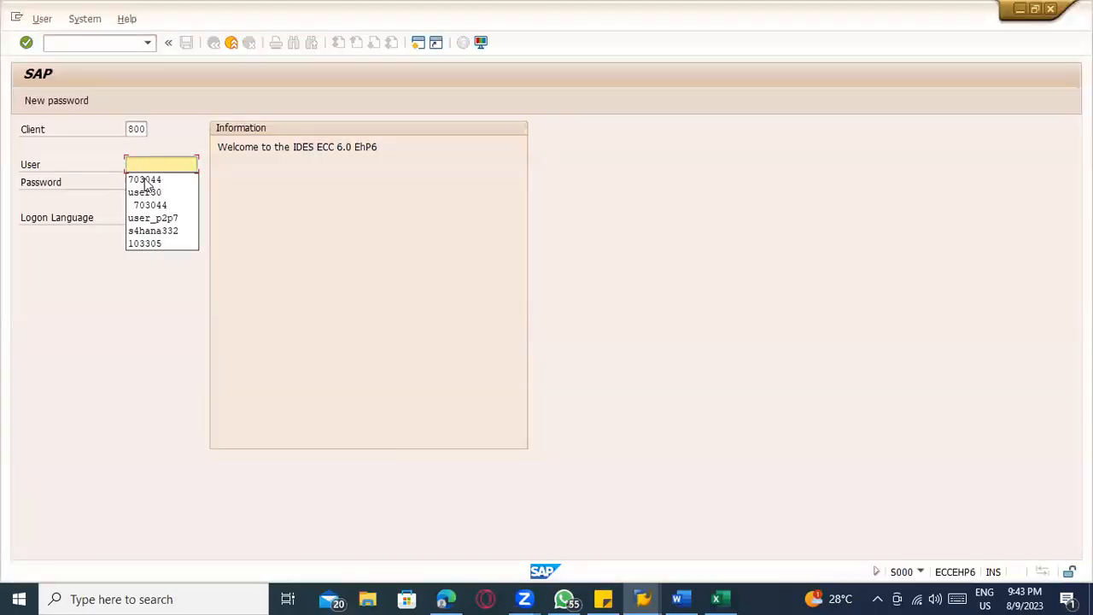
{"action": "left_click", "coordinate": [145, 179]}
{"action": "key", "text": "shift+Tab"}
{"action": "key", "text": "BackSpace"}
{"action": "left_click", "coordinate": [163, 192]}
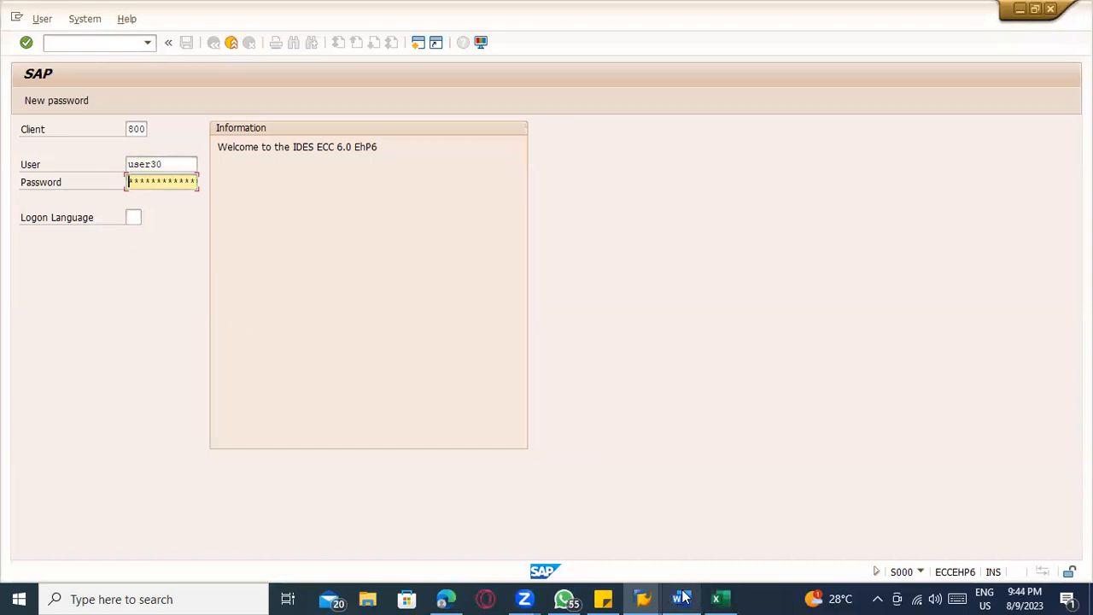
Copy the account password from the sticky note into the SAP password field and log on
{"action": "left_click", "coordinate": [715, 597]}
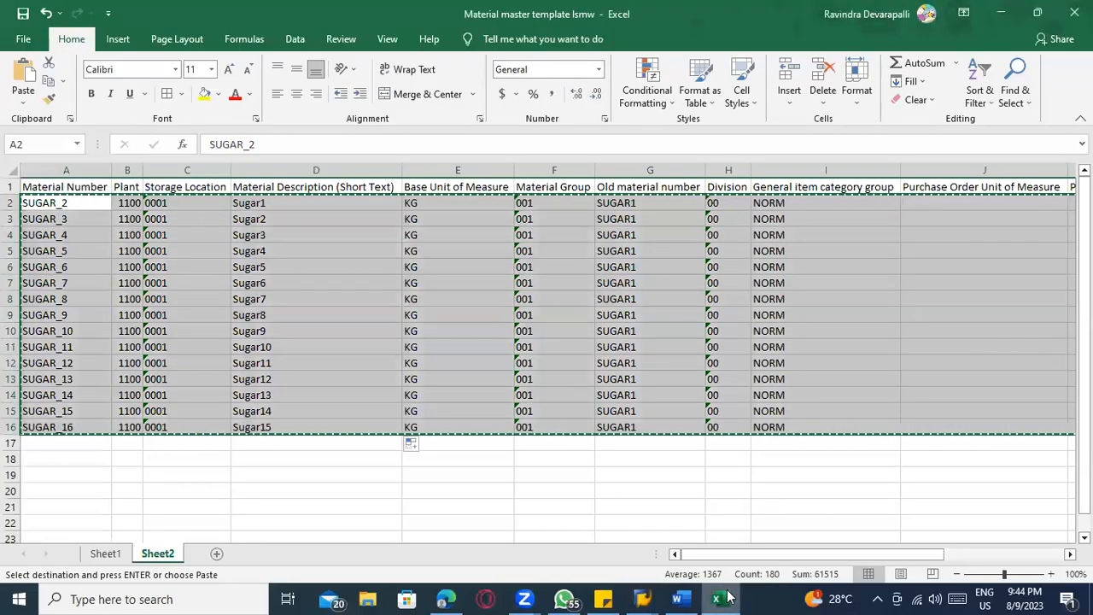
{"action": "left_click", "coordinate": [717, 597]}
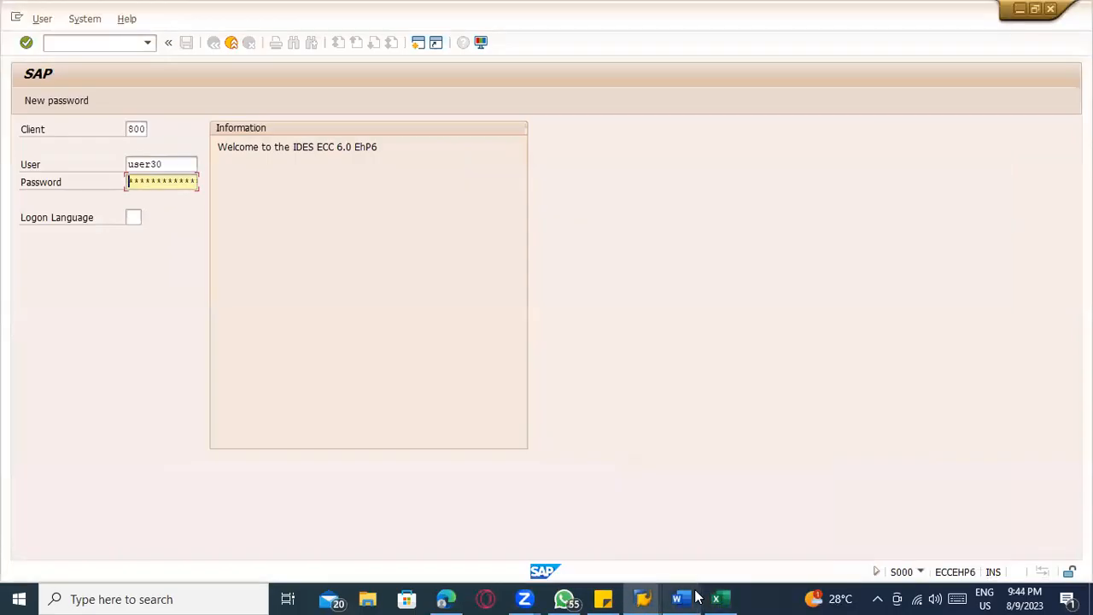
{"action": "left_click", "coordinate": [603, 599]}
{"action": "left_click_drag", "start_coordinate": [113, 222], "coordinate": [71, 223]}
{"action": "key", "text": "ctrl+c"}
{"action": "key", "text": "alt+Tab"}
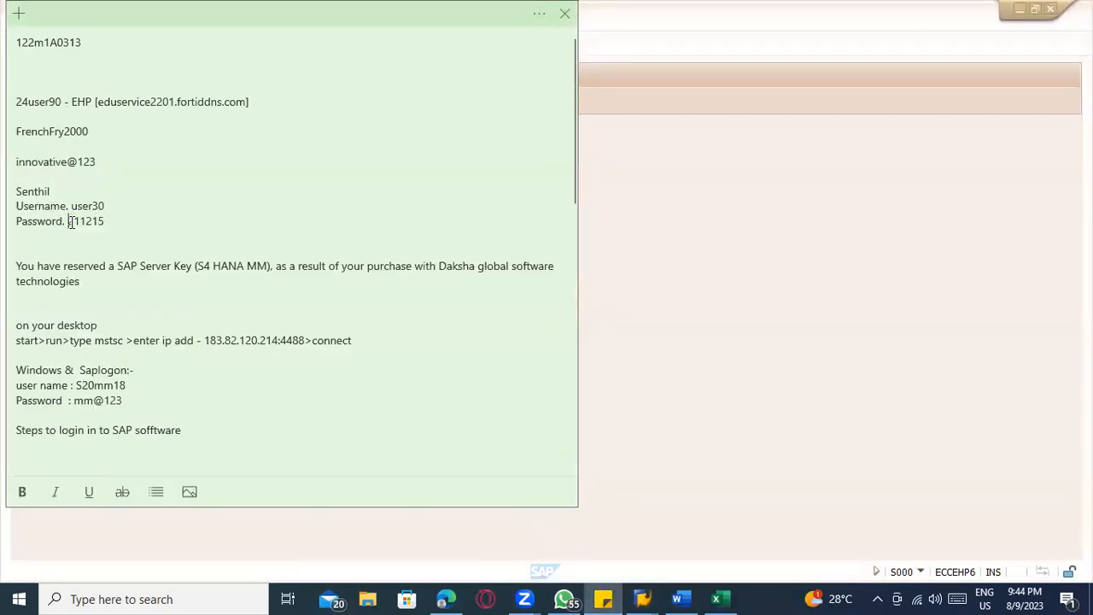
{"action": "key", "text": "ctrl+v"}
{"action": "key", "text": "Return"}
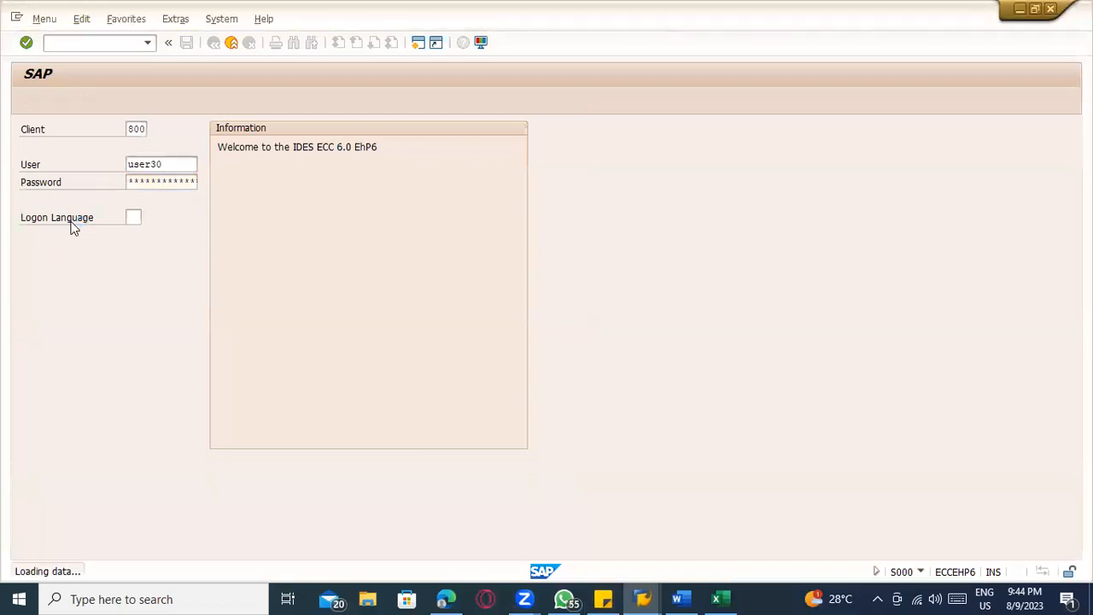
Start transaction LSMW and dismiss the Legacy System Migration Workbench welcome message
{"action": "type", "text": "lsmw"}
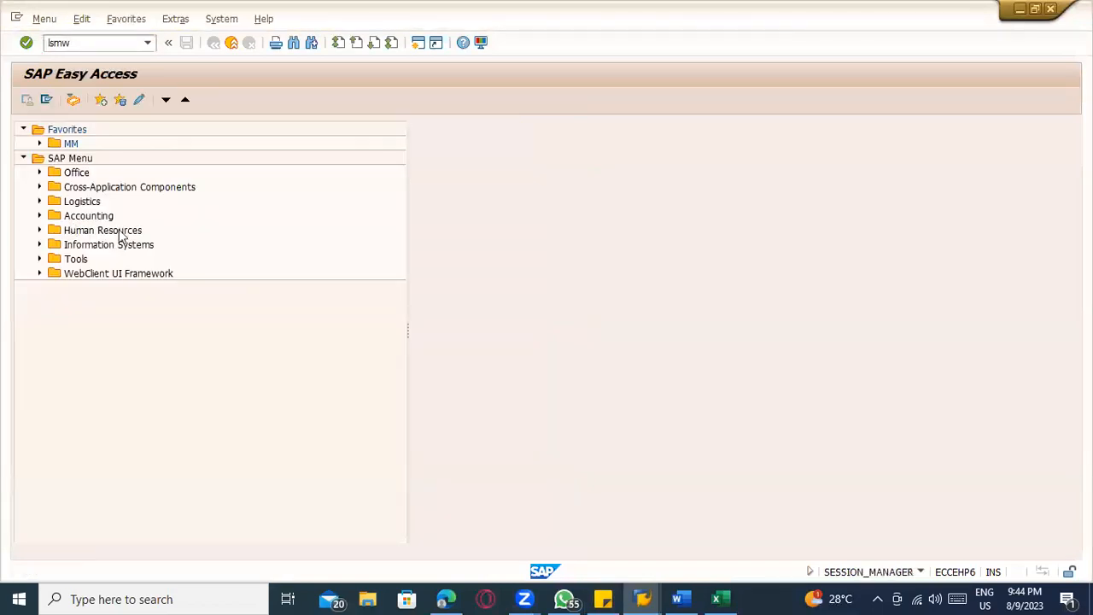
{"action": "key", "text": "Return"}
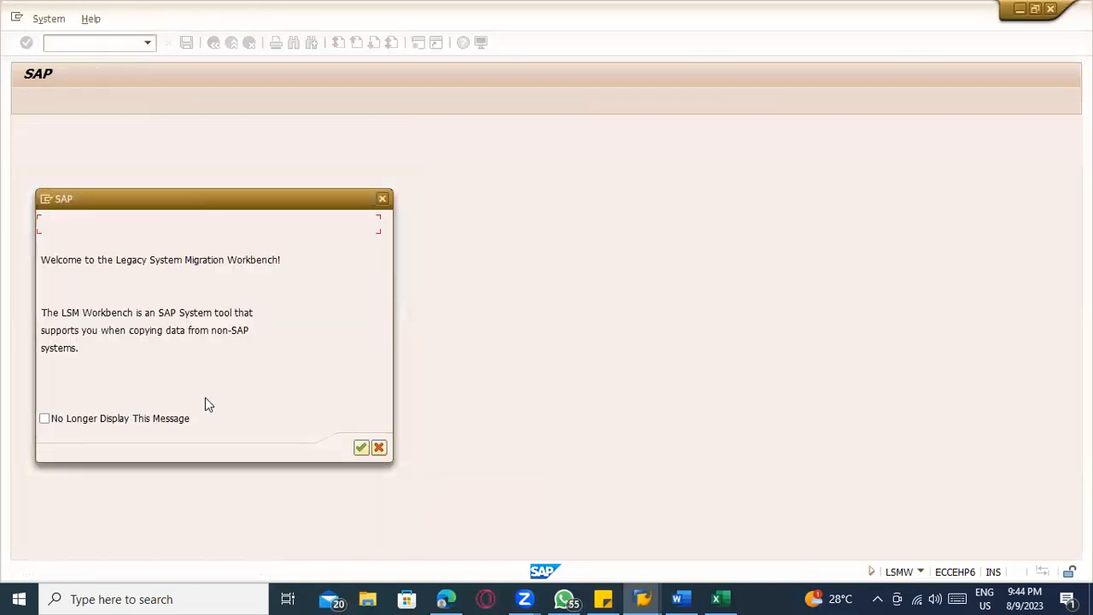
{"action": "key", "text": "Return"}
Enter project ZMAT, subproject ZMATERIAL_CR and object ZMAT_MM01, and try to open them
{"action": "left_click", "coordinate": [175, 147]}
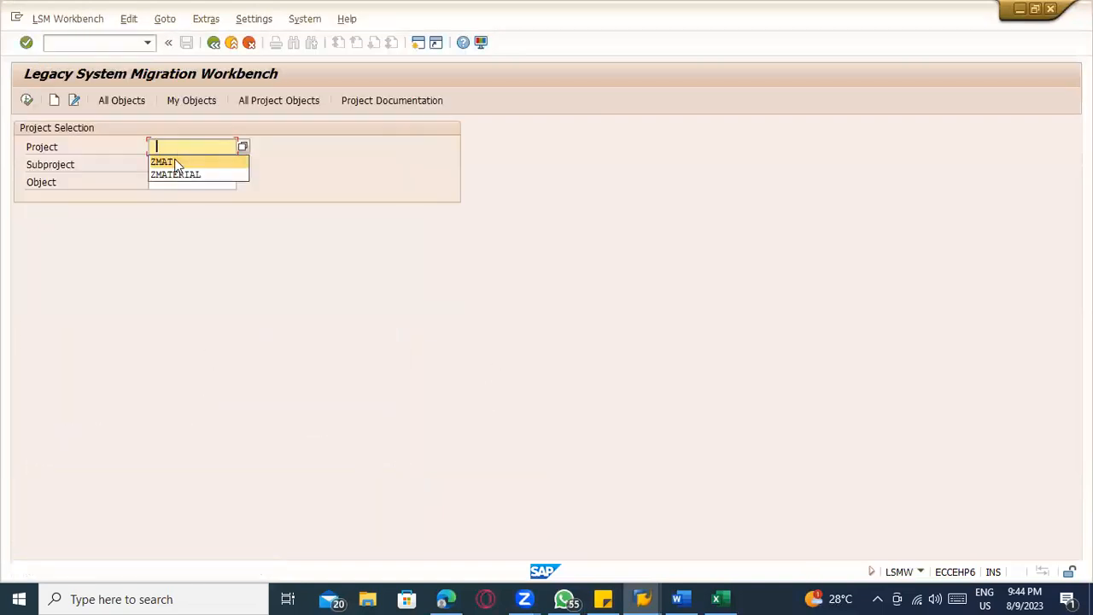
{"action": "left_click", "coordinate": [176, 160]}
{"action": "left_click", "coordinate": [178, 177]}
{"action": "left_click", "coordinate": [183, 182]}
{"action": "left_click", "coordinate": [182, 194]}
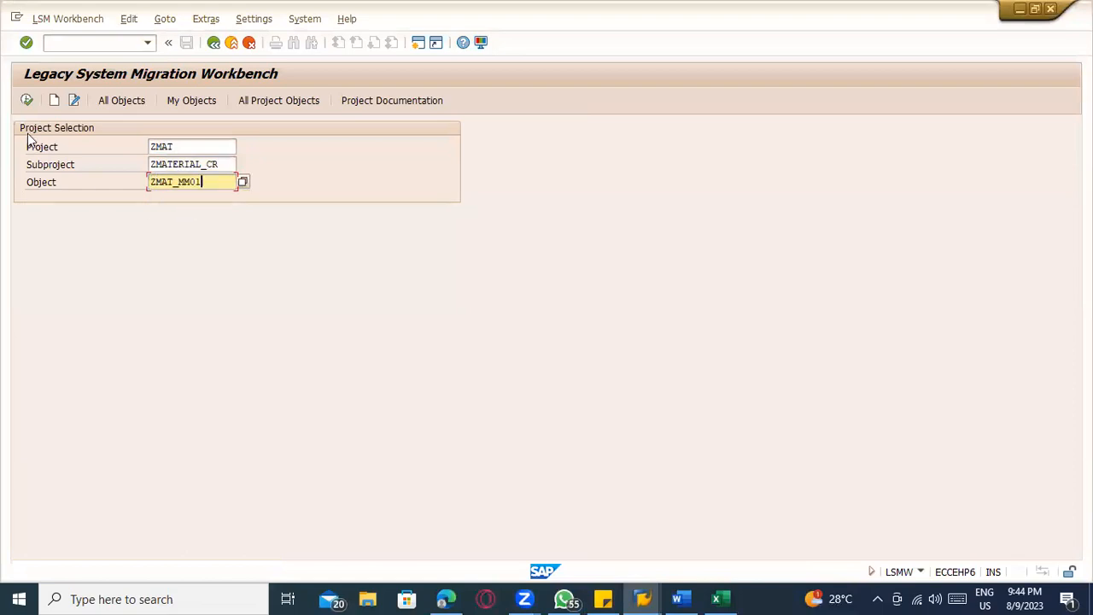
{"action": "left_click", "coordinate": [26, 100]}
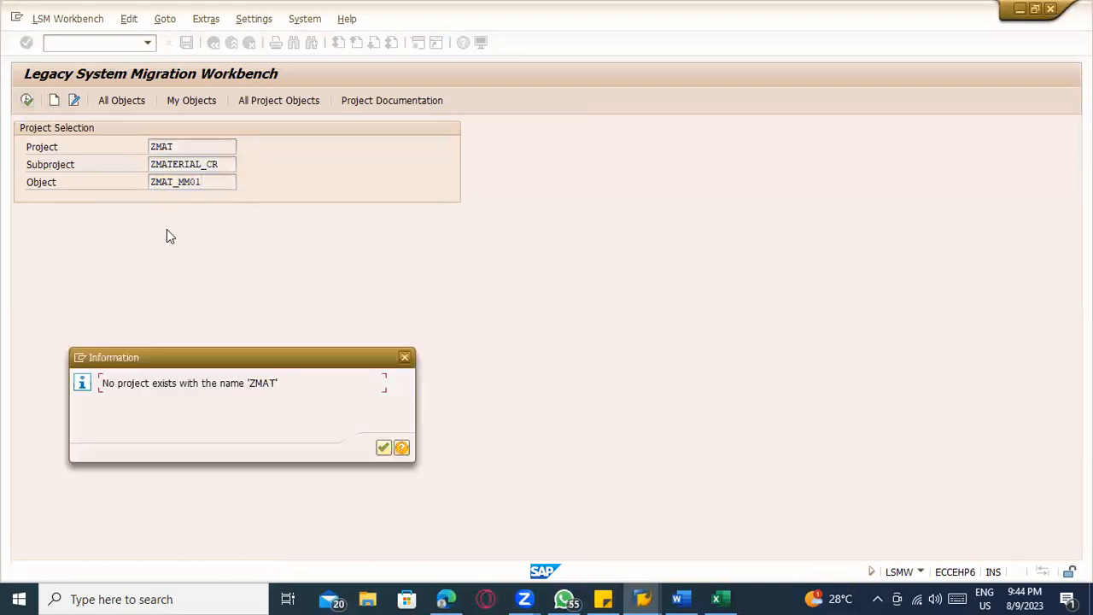
{"action": "key", "text": "Return"}
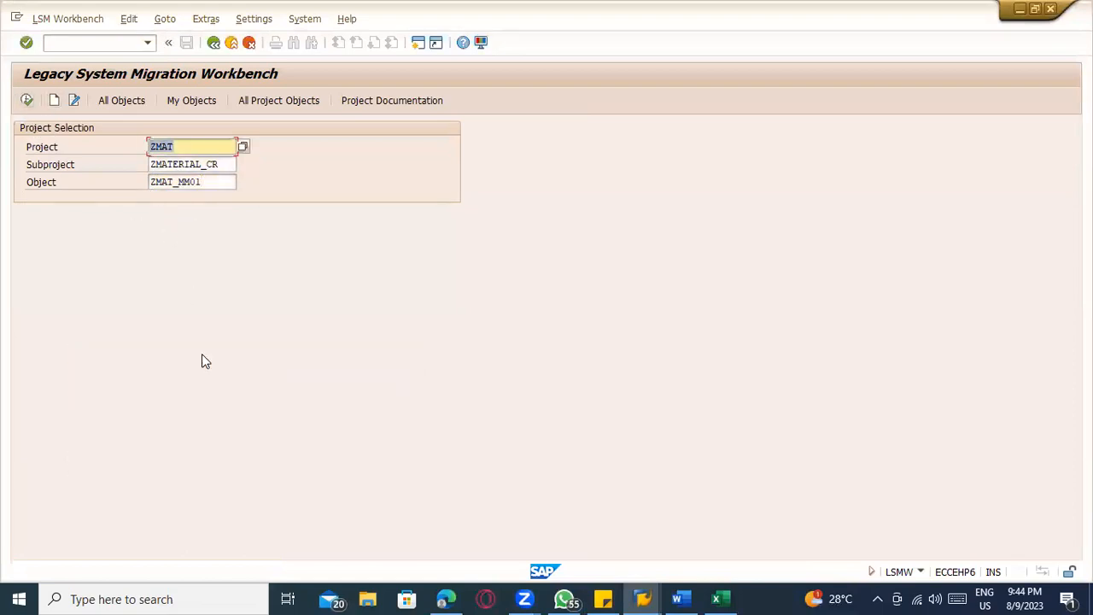
Create project ZMAT, subproject ZMATERIAL_CR and object ZMAT_MM01, describing each as "Material master"
{"action": "left_click", "coordinate": [53, 98]}
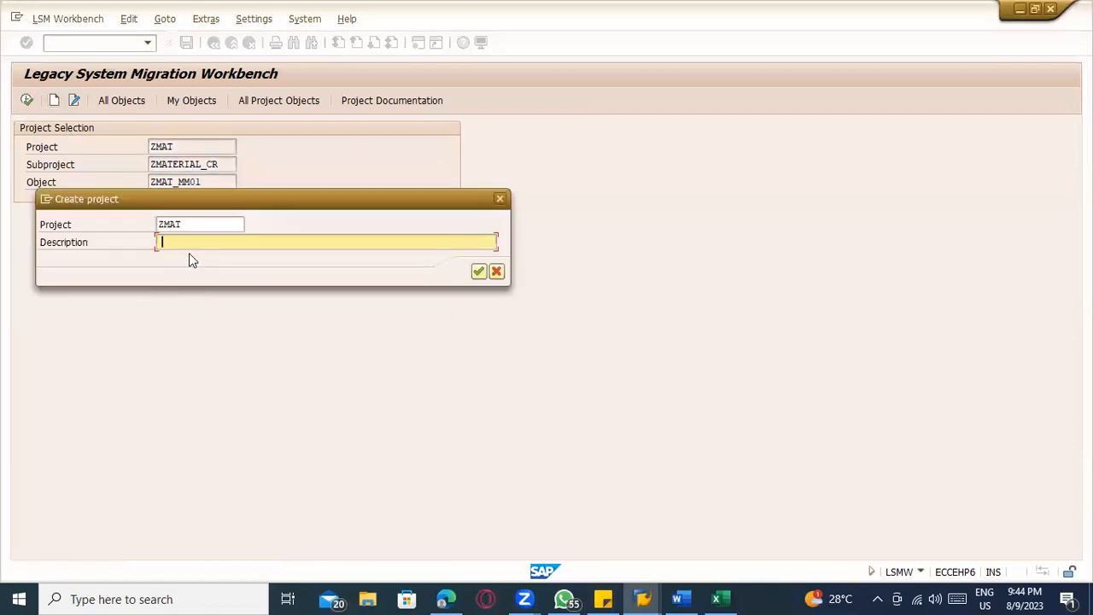
{"action": "type", "text": "Material master"}
{"action": "key", "text": "Return"}
{"action": "type", "text": "Material master"}
{"action": "key", "text": "Return"}
{"action": "type", "text": "M"}
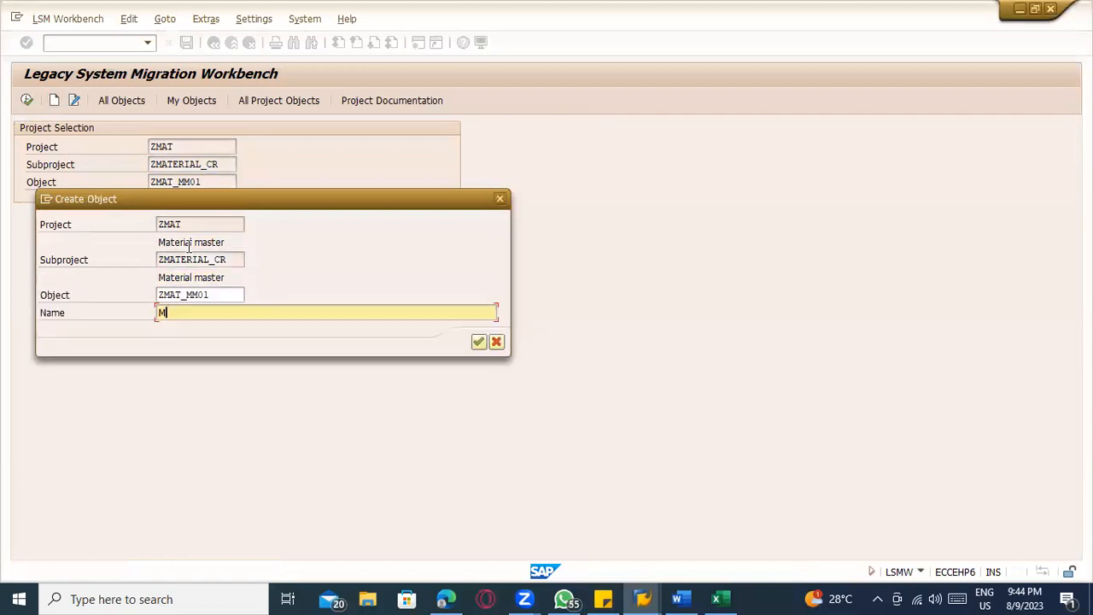
{"action": "type", "text": "aterial master"}
{"action": "key", "text": "Return"}
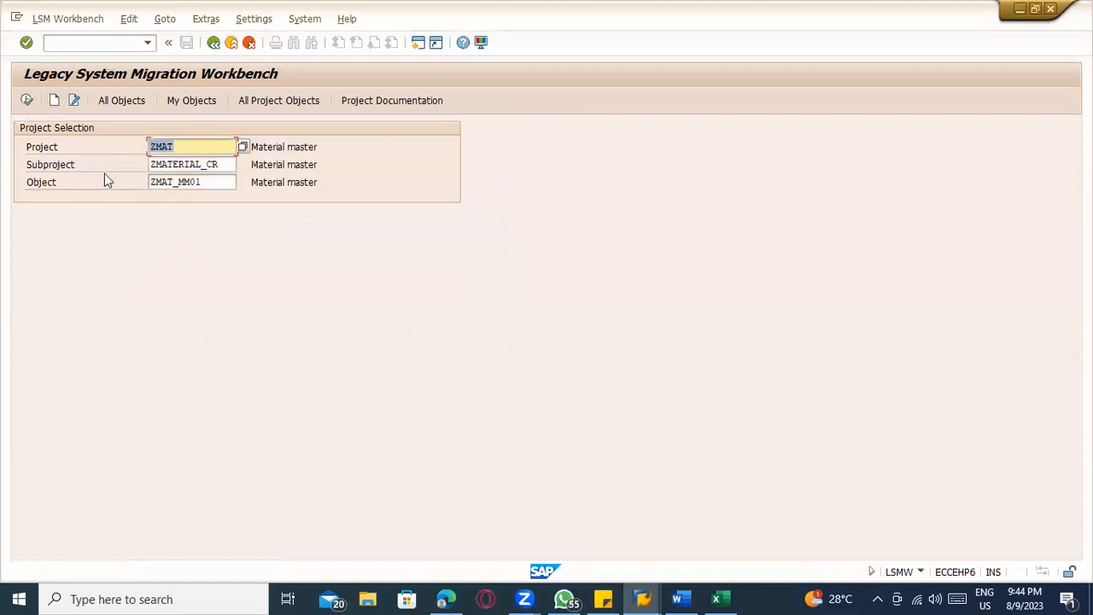
Open the object attributes of ZMAT_MM01 in change mode and choose Batch Input Recording as the import method
{"action": "left_click", "coordinate": [27, 101]}
{"action": "left_click", "coordinate": [28, 101]}
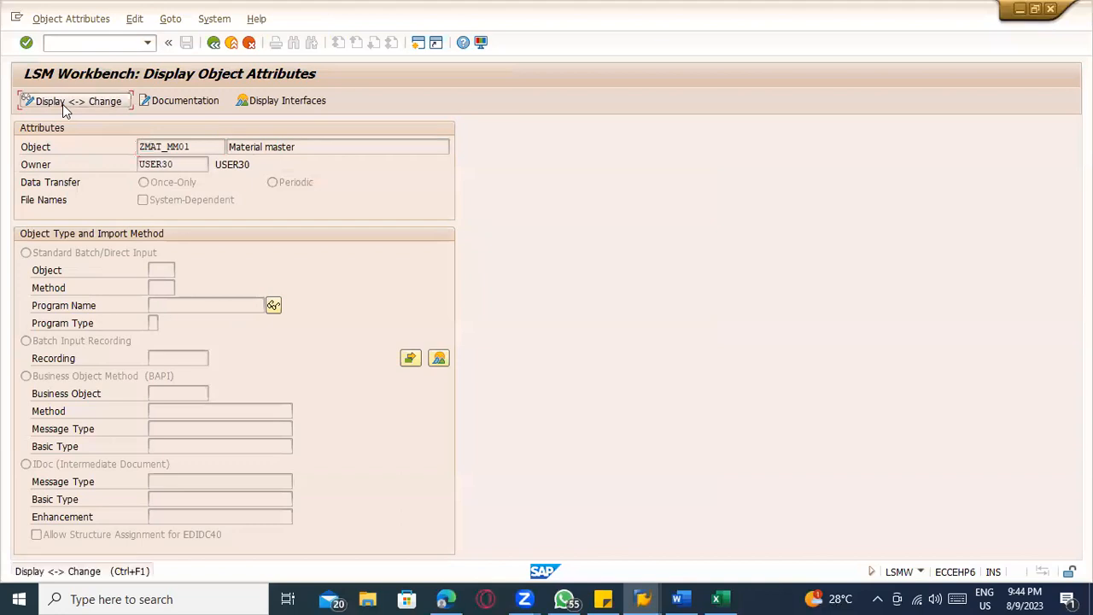
{"action": "left_click", "coordinate": [62, 102]}
{"action": "left_click", "coordinate": [51, 341]}
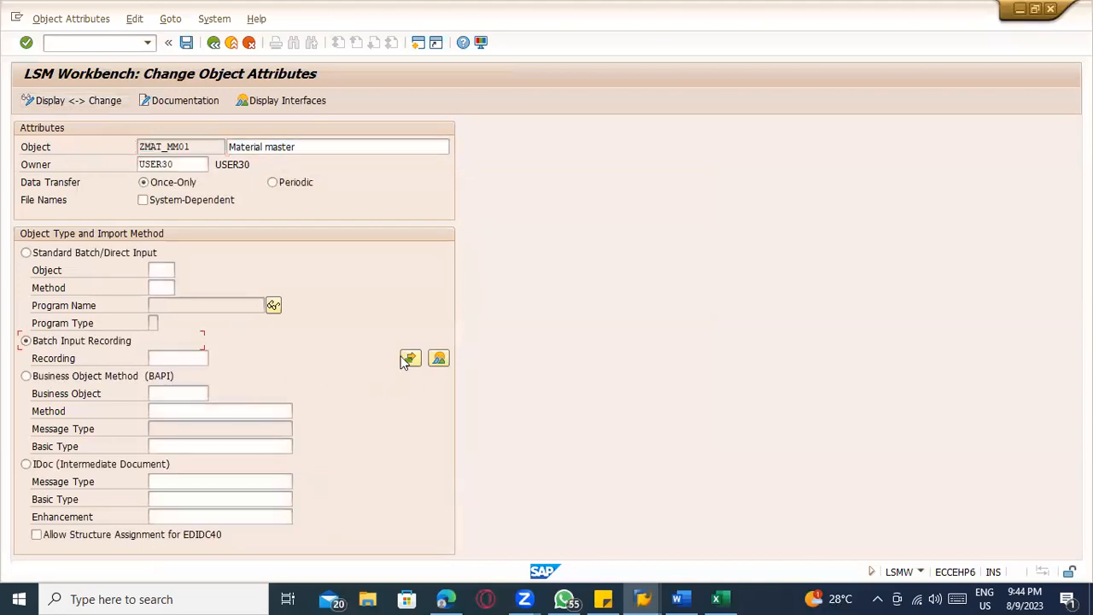
Create recording ZMAT_CR1 with description "Material master" and start recording transaction MM01
{"action": "left_click", "coordinate": [439, 358]}
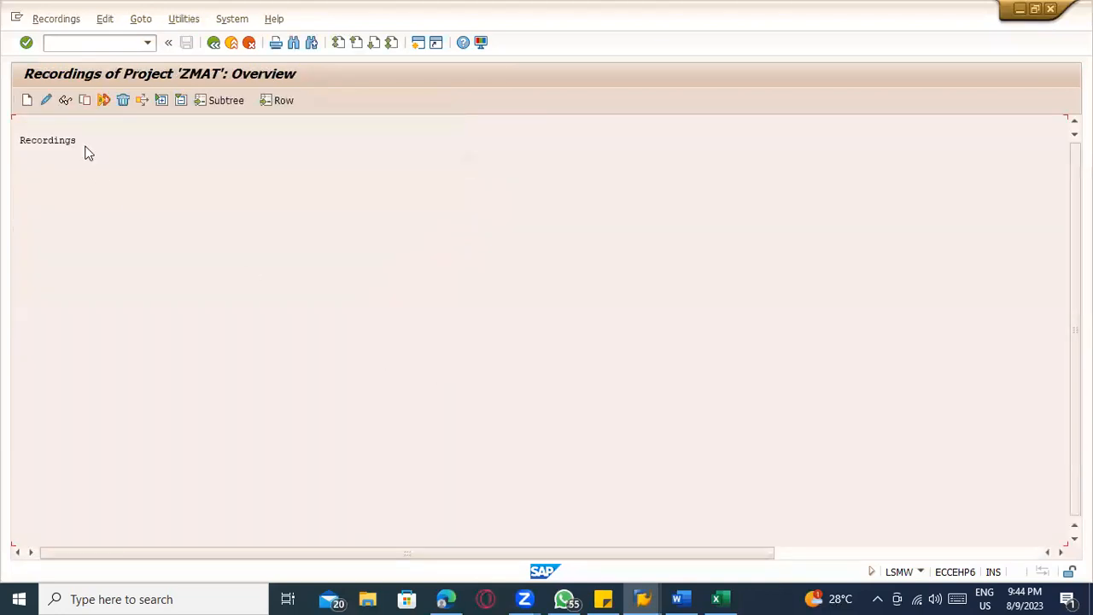
{"action": "left_click", "coordinate": [26, 100]}
{"action": "left_click", "coordinate": [177, 222]}
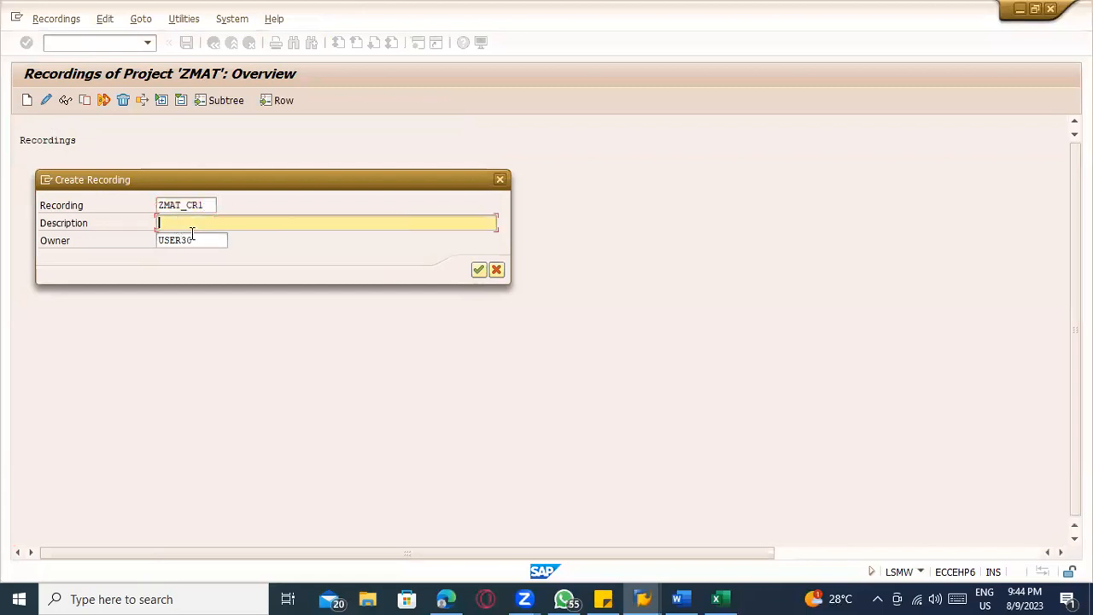
{"action": "type", "text": "Material master"}
{"action": "key", "text": "Return"}
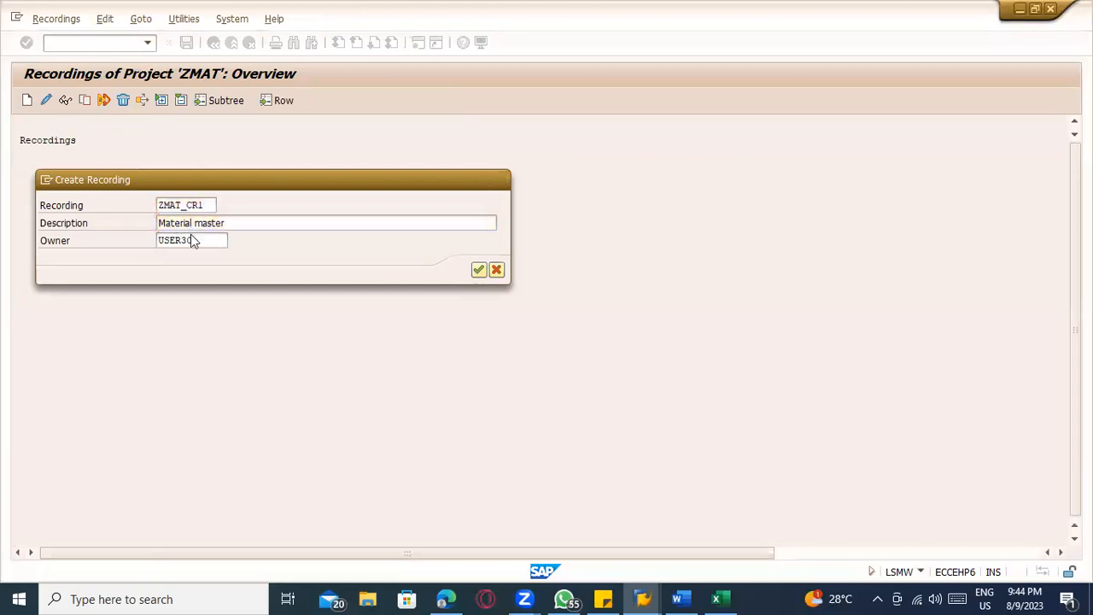
{"action": "type", "text": "MM01"}
{"action": "key", "text": "Return"}
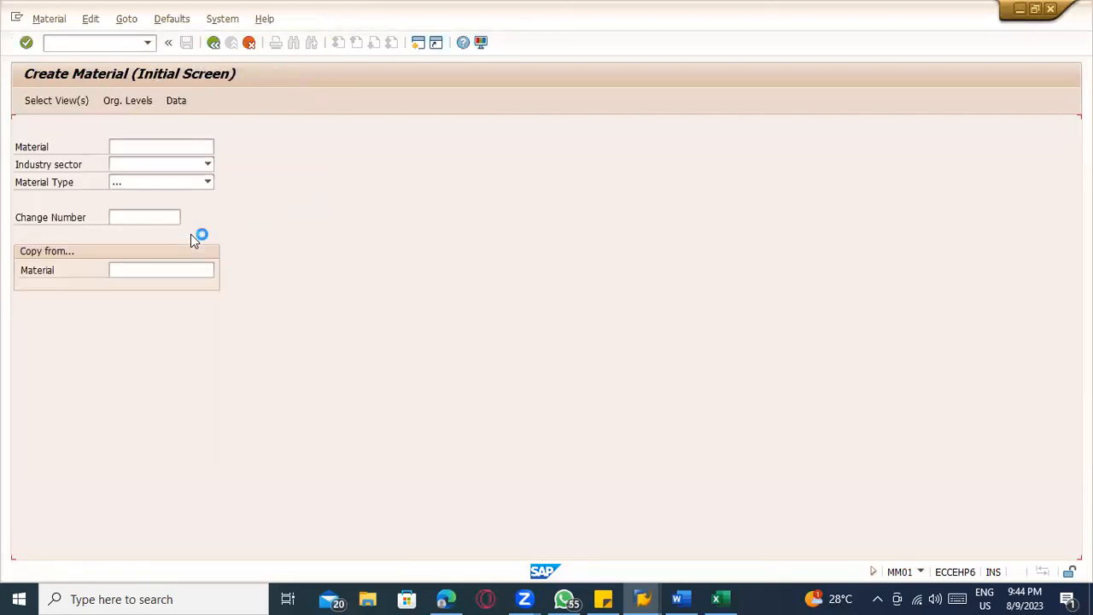
Enter material SUGAR_1 with industry sector Food industry and material type ROH Raw Material, and proceed to the view selection
{"action": "type", "text": "SIGA"}
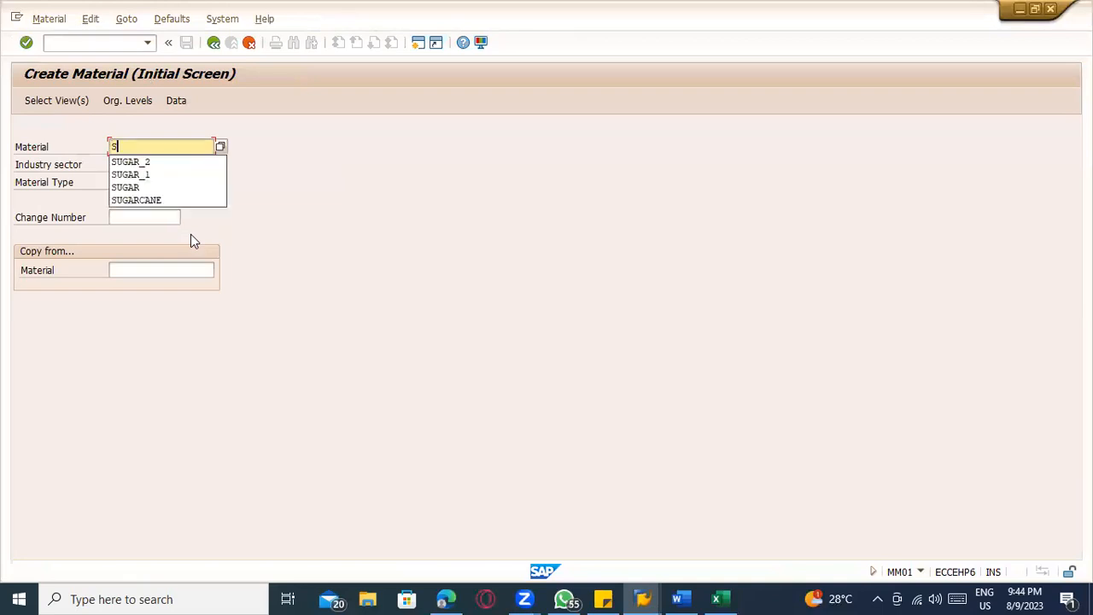
{"action": "key", "text": "BackSpace"}
{"action": "key", "text": "BackSpace"}
{"action": "key", "text": "BackSpace"}
{"action": "type", "text": "UGA"}
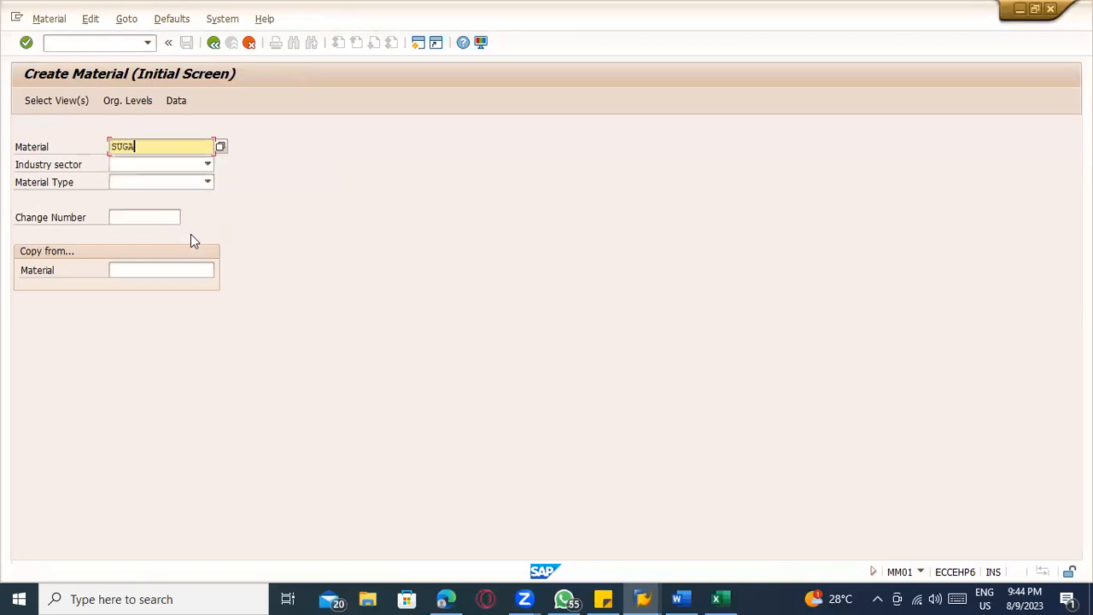
{"action": "type", "text": "R_1"}
{"action": "key", "text": "Tab"}
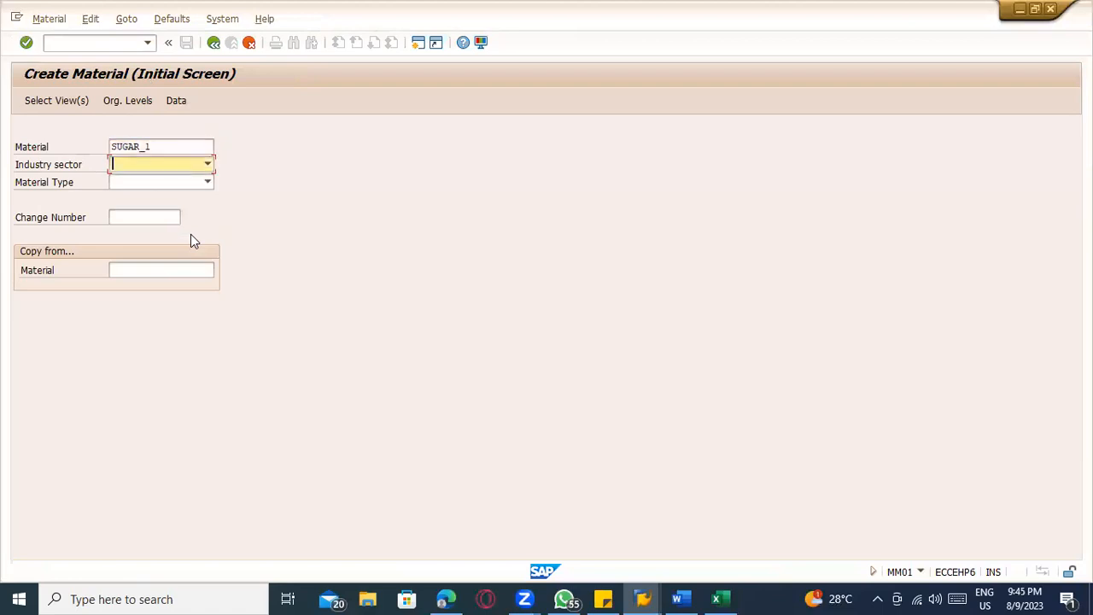
{"action": "key", "text": "f"}
{"action": "key", "text": "Tab"}
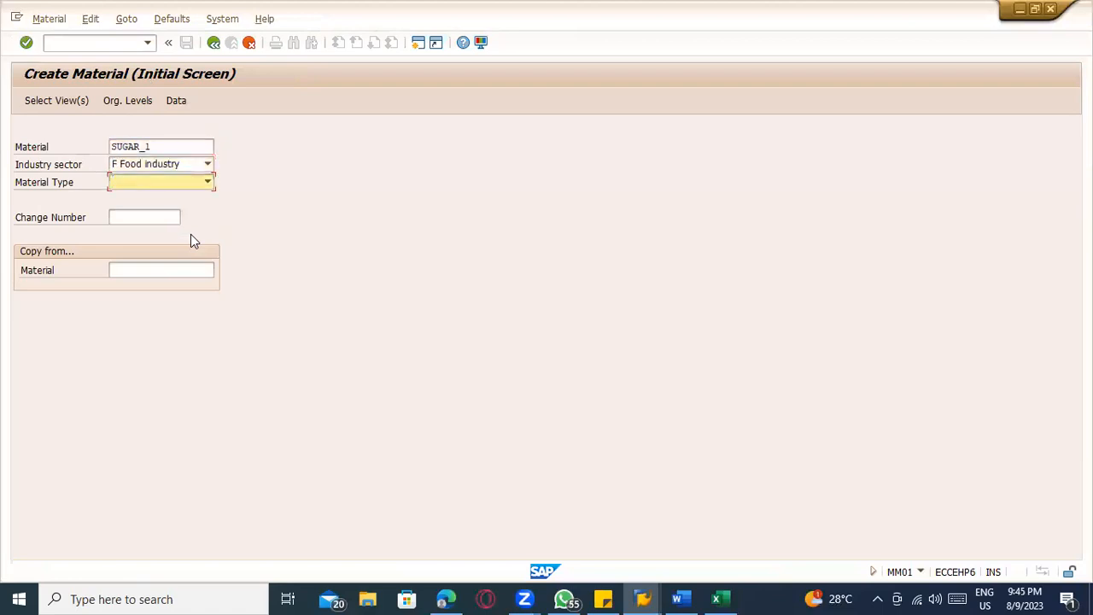
{"action": "key", "text": "r"}
{"action": "key", "text": "Return"}
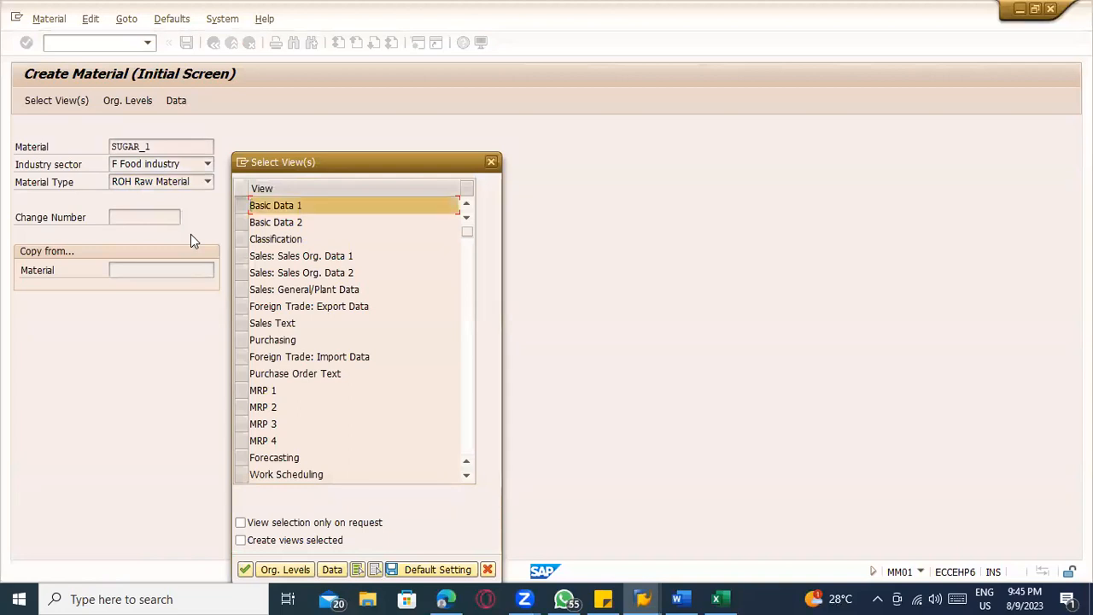
Select the Basic Data 1, Basic Data 2 and Purchasing views for the new material
{"action": "key", "text": "Down"}
{"action": "key", "text": "space"}
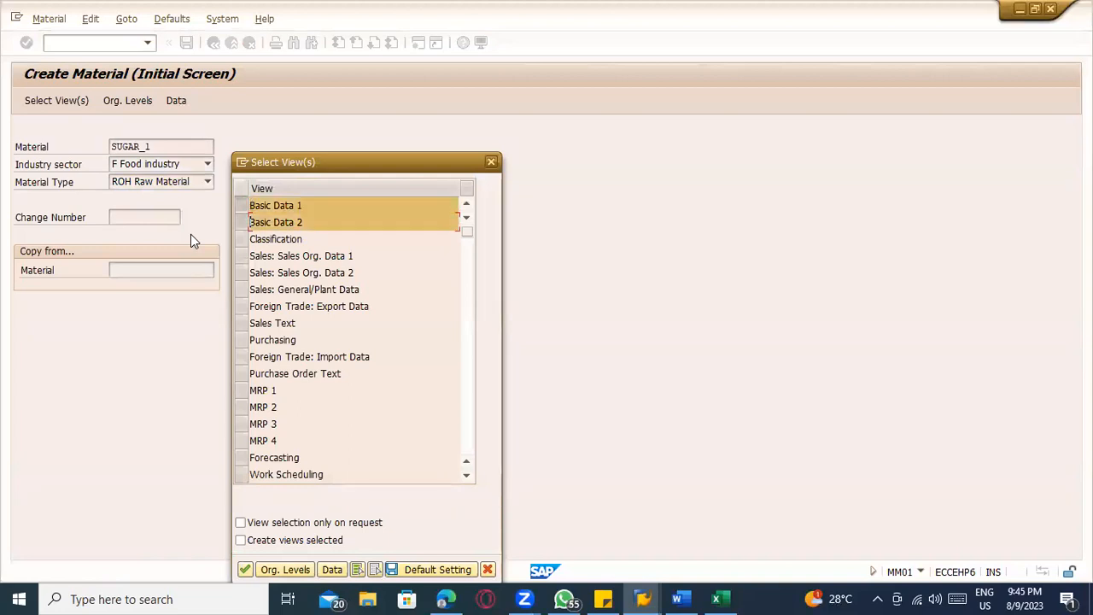
{"action": "key", "text": "Down"}
{"action": "key", "text": "Down"}
{"action": "key", "text": "Down"}
{"action": "key", "text": "Down"}
{"action": "key", "text": "Down"}
{"action": "key", "text": "Down"}
{"action": "key", "text": "Down"}
{"action": "key", "text": "space"}
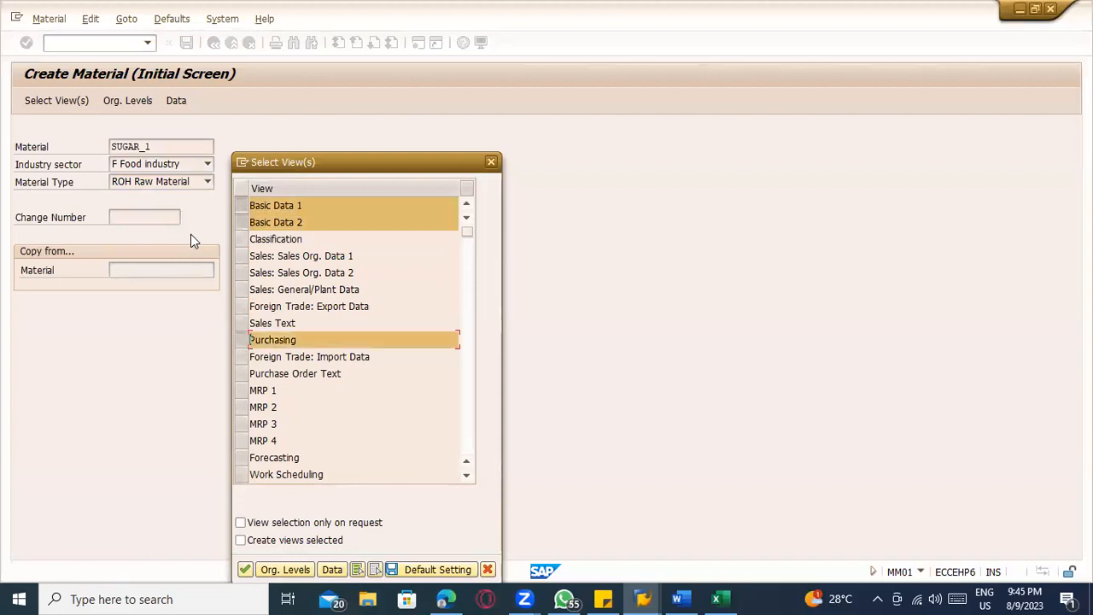
Add the General Plant Data / Storage 1 and 2 and Accounting 1 and 2 views to the selection
{"action": "key", "text": "Down"}
{"action": "key", "text": "Down"}
{"action": "key", "text": "Page_Down"}
{"action": "key", "text": "Down"}
{"action": "key", "text": "space"}
{"action": "key", "text": "Down"}
{"action": "key", "text": "space"}
{"action": "key", "text": "Down"}
{"action": "key", "text": "Down"}
{"action": "key", "text": "Down"}
{"action": "key", "text": "Down"}
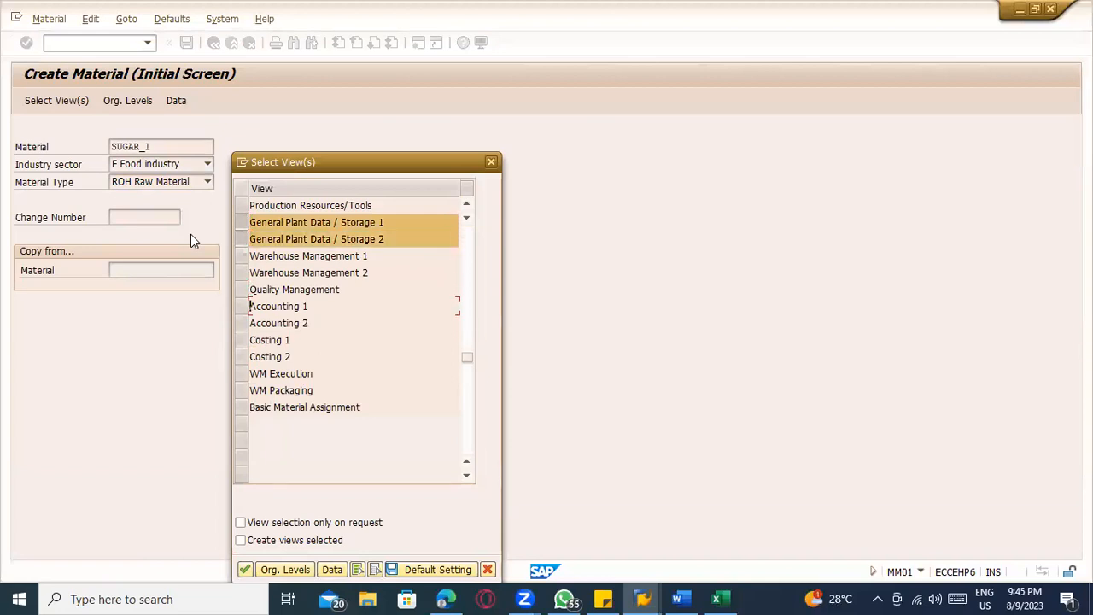
{"action": "key", "text": "space"}
{"action": "key", "text": "Down"}
{"action": "key", "text": "space"}
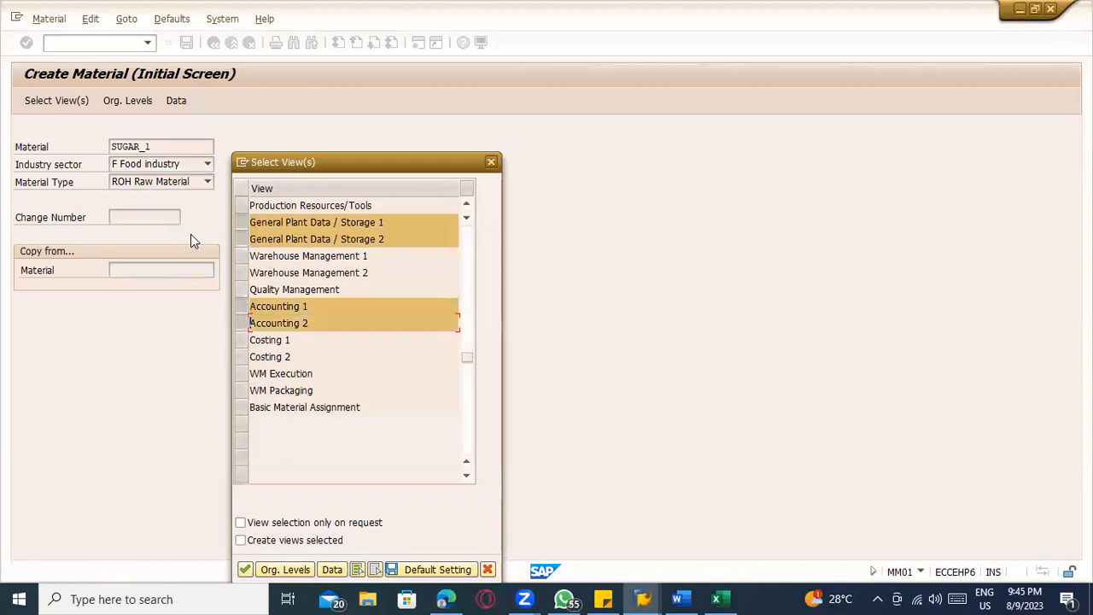
Set the organizational levels to plant 1100 and storage location 0001, and confirm them
{"action": "key", "text": "Tab"}
{"action": "key", "text": "Tab"}
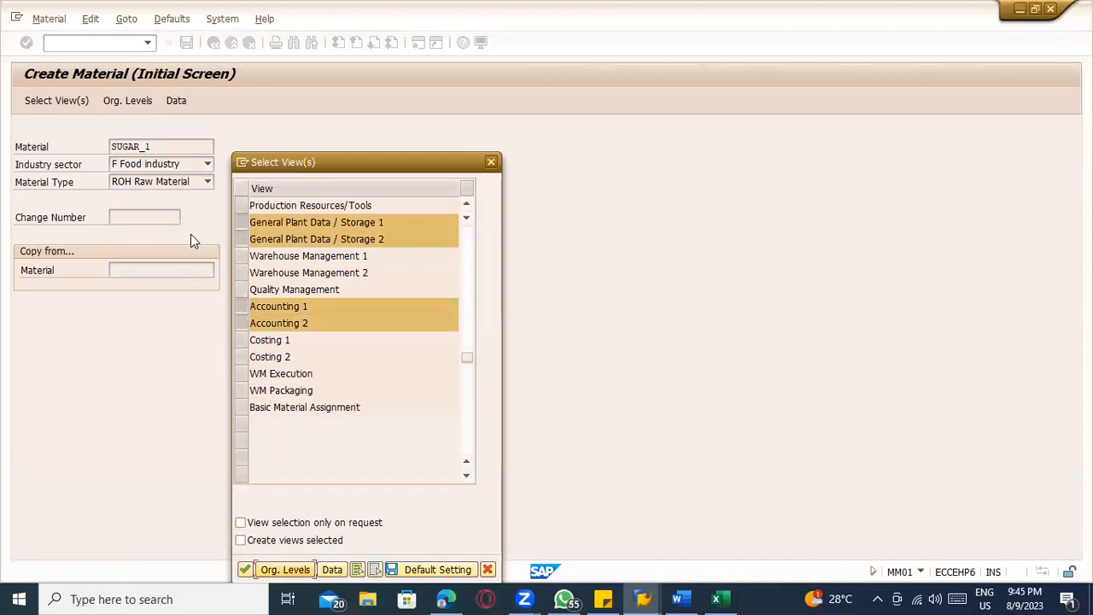
{"action": "key", "text": "Return"}
{"action": "key", "text": "space"}
{"action": "key", "text": "Down"}
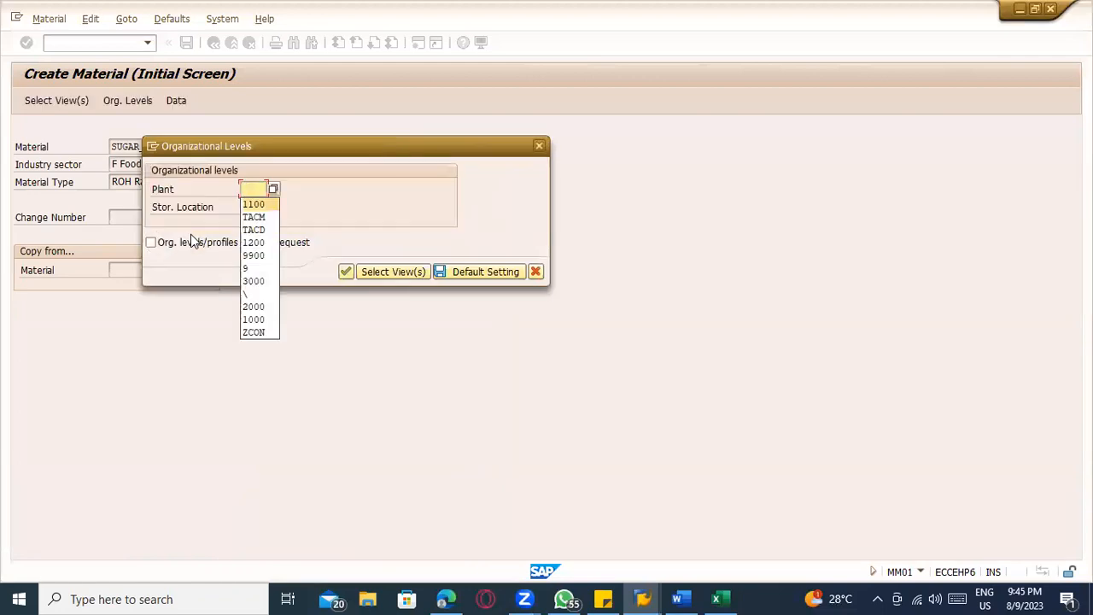
{"action": "key", "text": "Return"}
{"action": "key", "text": "Tab"}
{"action": "key", "text": "space"}
{"action": "key", "text": "Down"}
{"action": "key", "text": "Return"}
{"action": "key", "text": "Tab"}
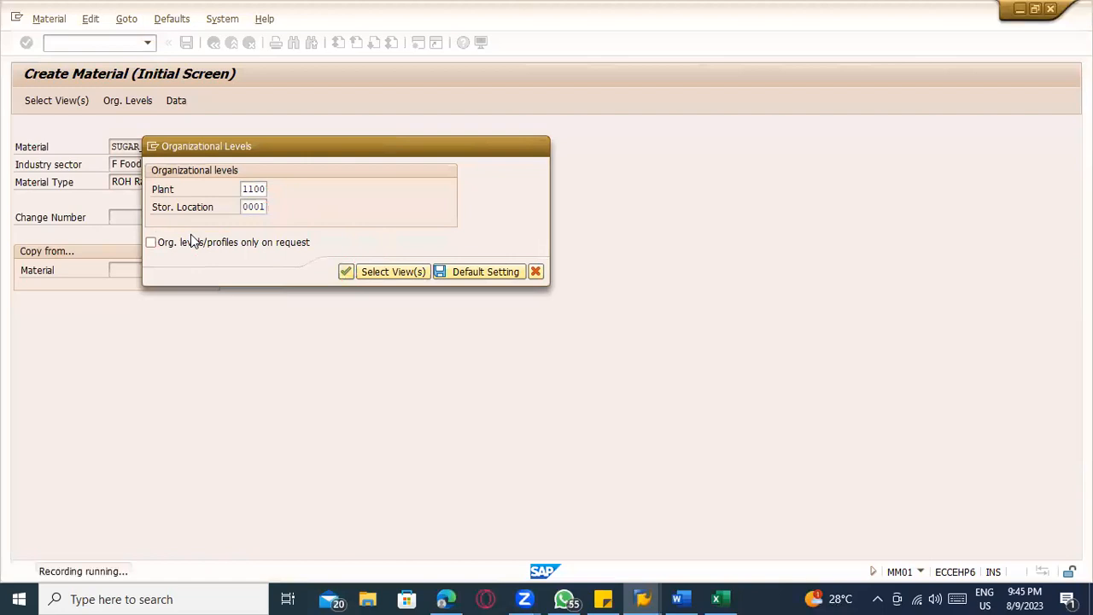
{"action": "key", "text": "Return"}
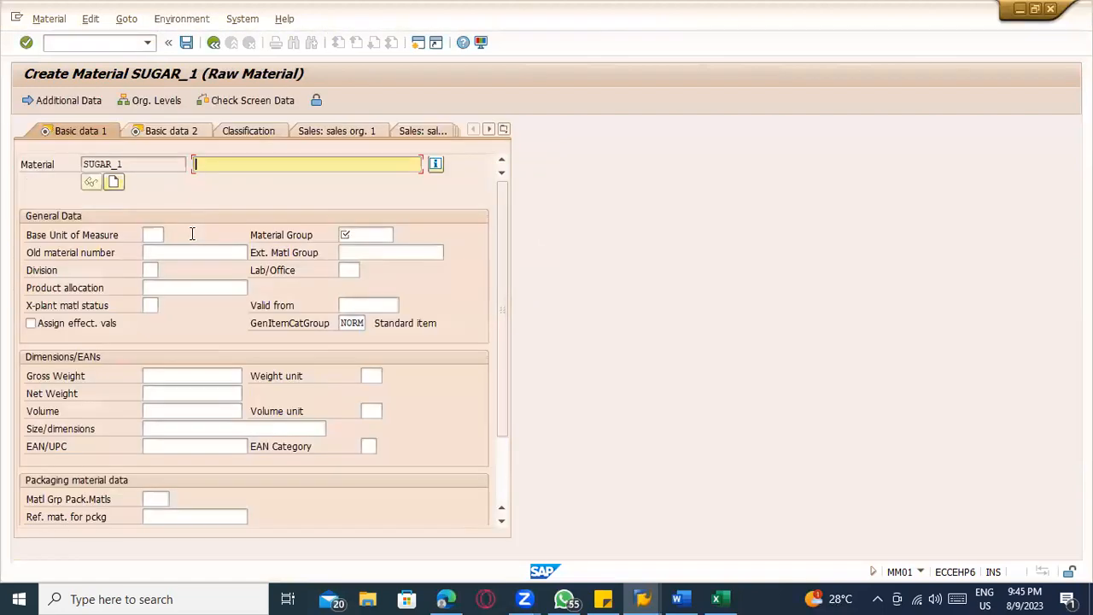
Fill in the basic data with description Sugar1, base unit of measure KG and material group FOOD
{"action": "key", "text": "BackSpace"}
{"action": "key", "text": "Down"}
{"action": "key", "text": "Return"}
{"action": "key", "text": "Tab"}
{"action": "key", "text": "Tab"}
{"action": "type", "text": "KG"}
{"action": "key", "text": "Tab"}
{"action": "key", "text": "Down"}
{"action": "key", "text": "Return"}
{"action": "key", "text": "BackSpace"}
{"action": "key", "text": "BackSpace"}
{"action": "key", "text": "BackSpace"}
{"action": "key", "text": "Down"}
{"action": "key", "text": "Down"}
{"action": "key", "text": "Down"}
{"action": "key", "text": "Return"}
Enter old material number SUGAR1 and division 00, and continue to the Basic data 2 view
{"action": "key", "text": "Tab"}
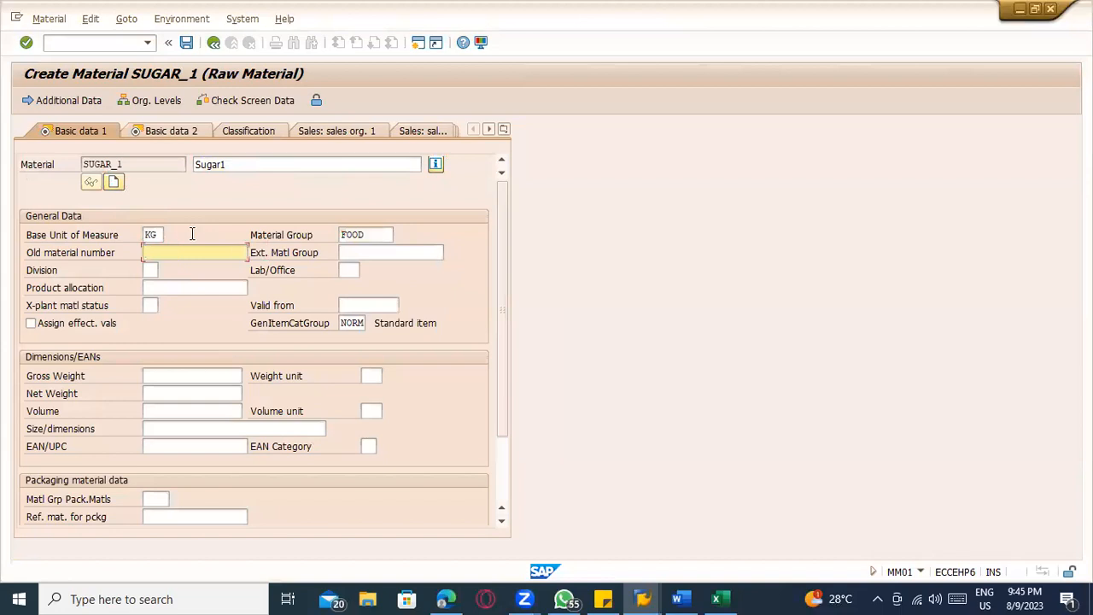
{"action": "key", "text": "Down"}
{"action": "key", "text": "Return"}
{"action": "key", "text": "Tab"}
{"action": "key", "text": "Tab"}
{"action": "key", "text": "Down"}
{"action": "key", "text": "Return"}
{"action": "key", "text": "Tab"}
{"action": "key", "text": "Tab"}
{"action": "key", "text": "Tab"}
{"action": "key", "text": "Tab"}
{"action": "key", "text": "Tab"}
{"action": "key", "text": "Tab"}
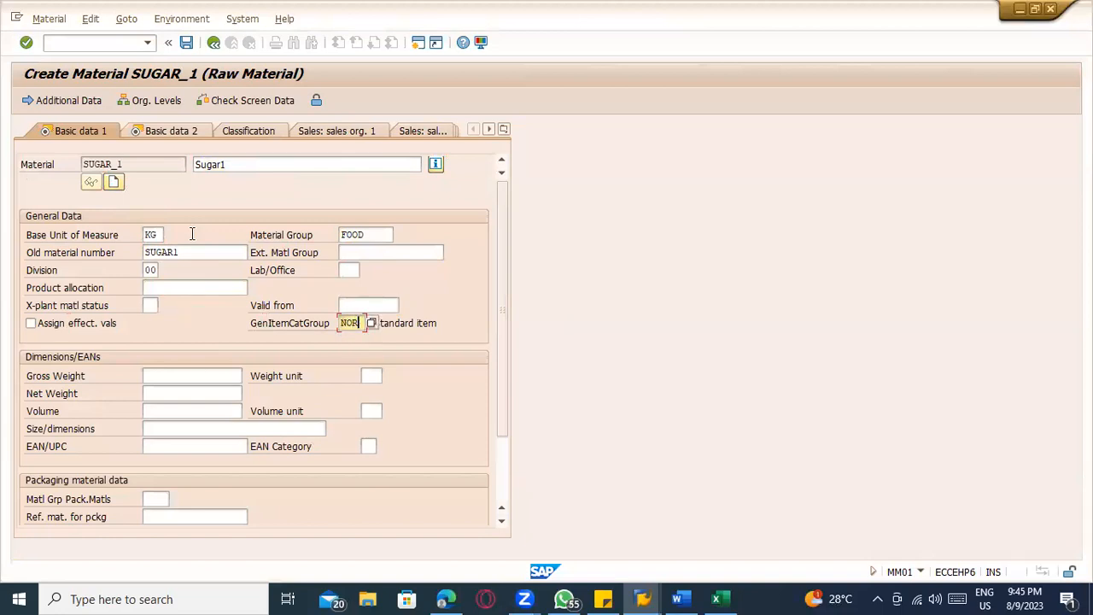
{"action": "key", "text": "Return"}
Accept the Basic data 2, Purchasing and Plant data / stor. 1 and 2 views without further entries, continuing to Accounting 1
{"action": "key", "text": "Return"}
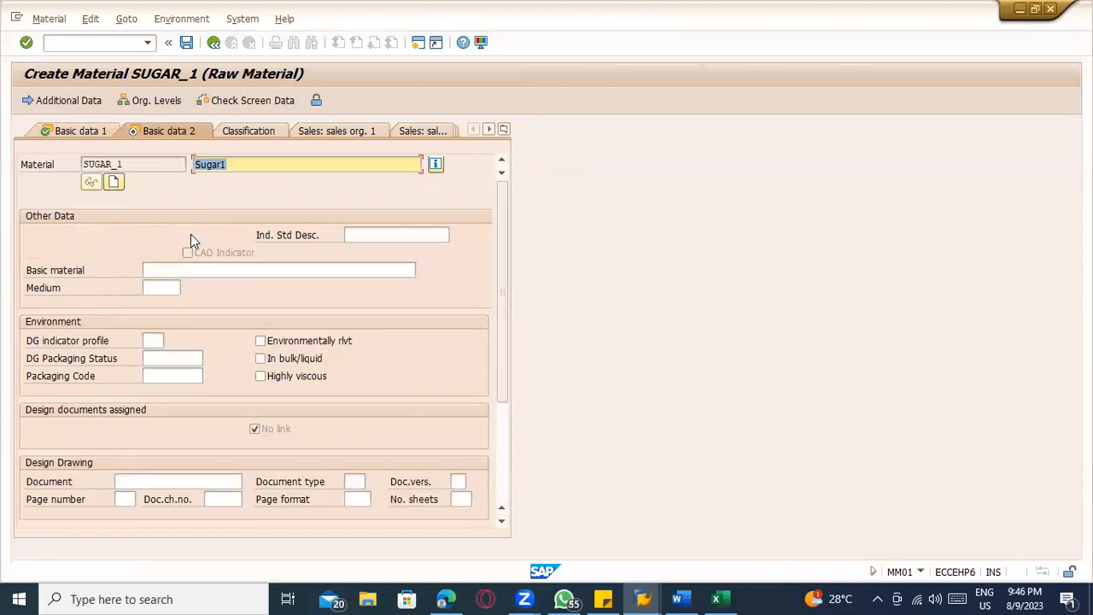
{"action": "key", "text": "Return"}
{"action": "key", "text": "Tab"}
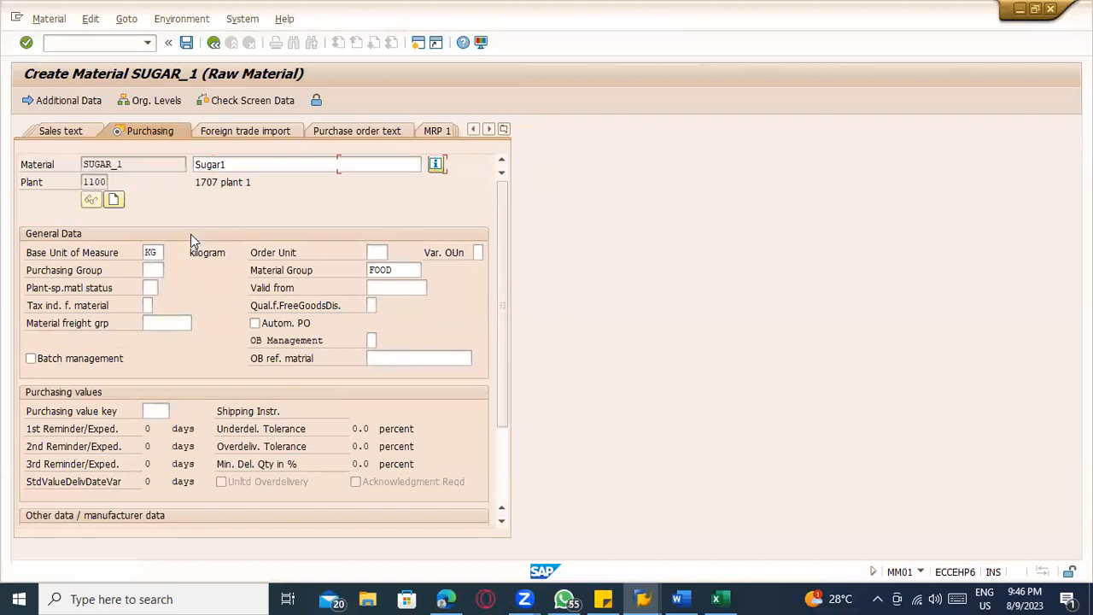
{"action": "key", "text": "Tab"}
{"action": "key", "text": "Tab"}
{"action": "key", "text": "Tab"}
{"action": "key", "text": "Tab"}
{"action": "key", "text": "Tab"}
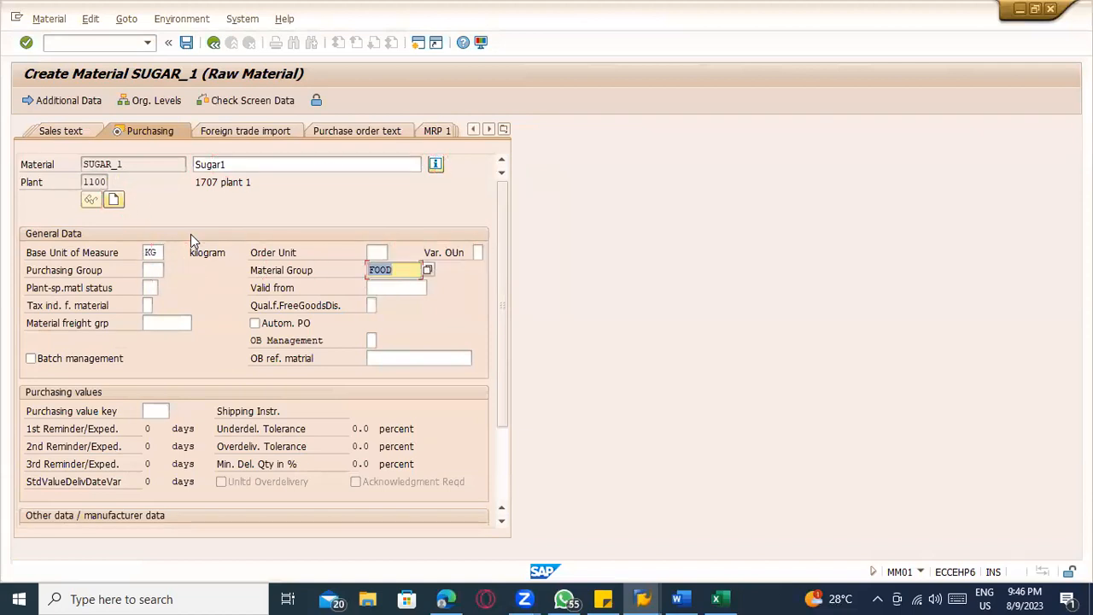
{"action": "key", "text": "Tab"}
{"action": "key", "text": "Return"}
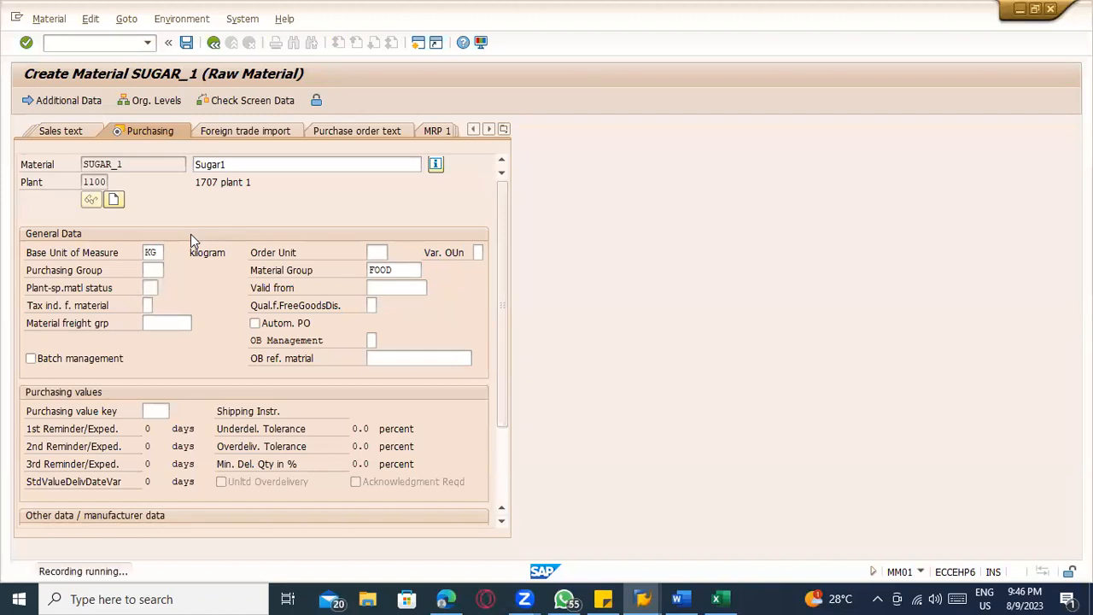
{"action": "key", "text": "Return"}
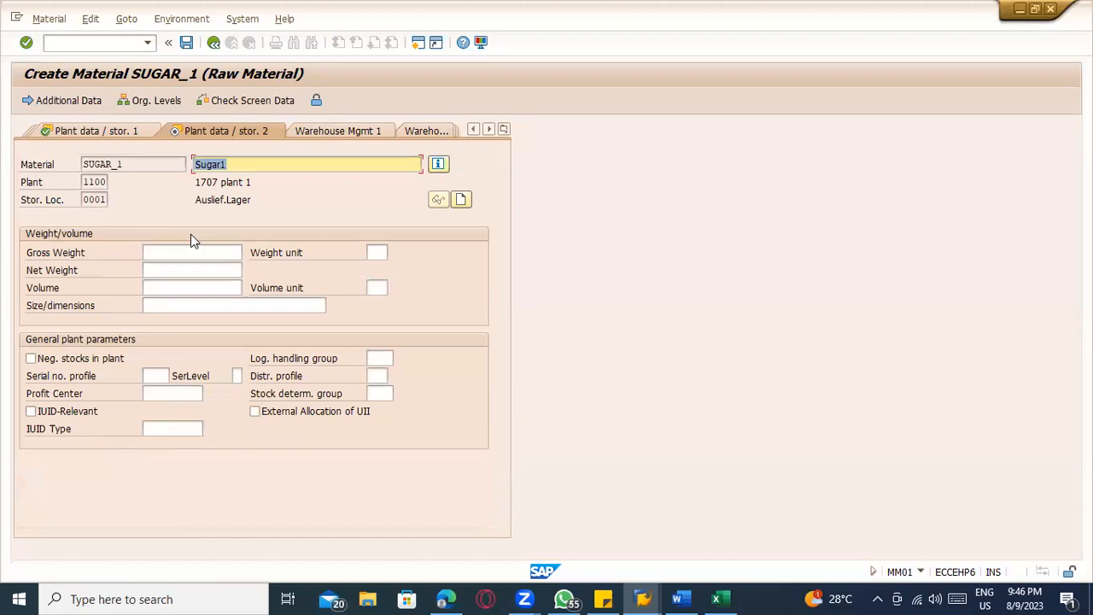
{"action": "key", "text": "Return"}
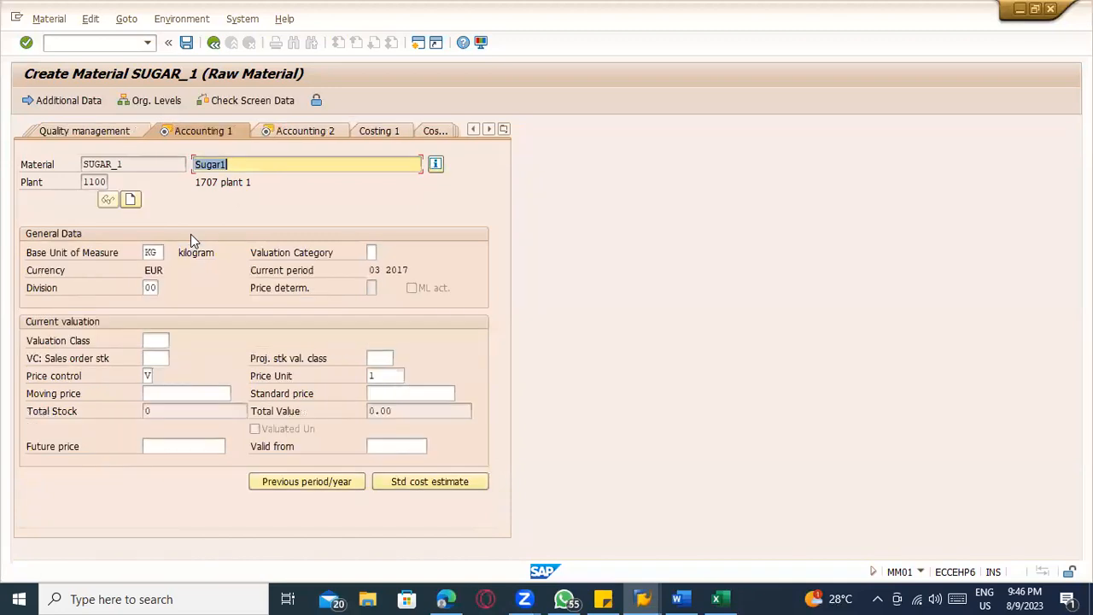
Set the valuation class to 3000, accept the remaining accounting view and save the material to finish recording
{"action": "key", "text": "Tab"}
{"action": "key", "text": "Tab"}
{"action": "key", "text": "Tab"}
{"action": "key", "text": "Tab"}
{"action": "key", "text": "space"}
{"action": "key", "text": "space"}
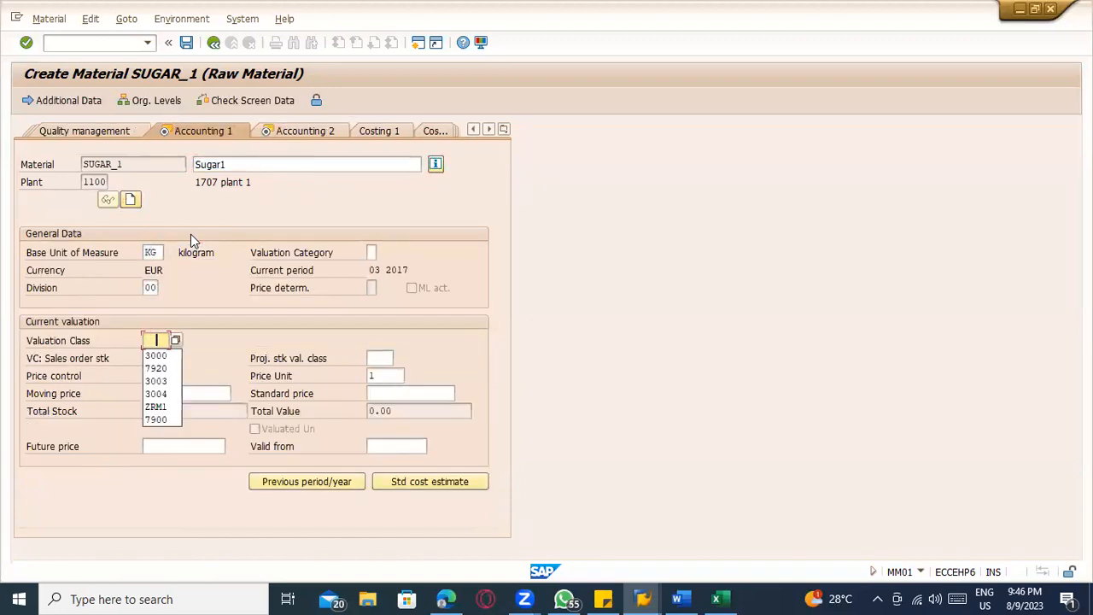
{"action": "key", "text": "Down"}
{"action": "key", "text": "Return"}
{"action": "key", "text": "Return"}
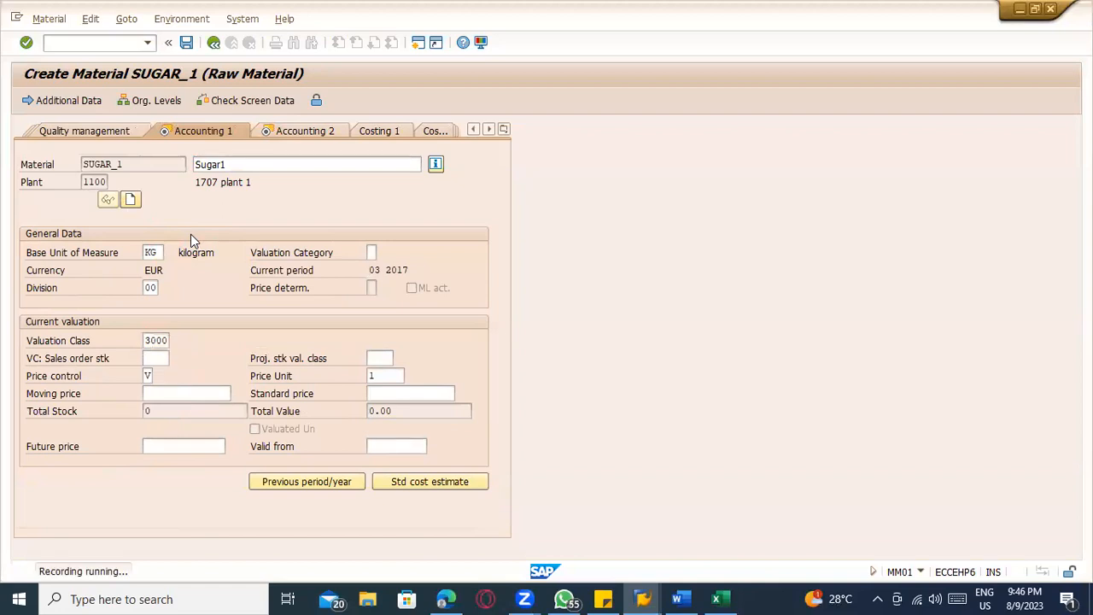
{"action": "key", "text": "Return"}
{"action": "key", "text": "Return"}
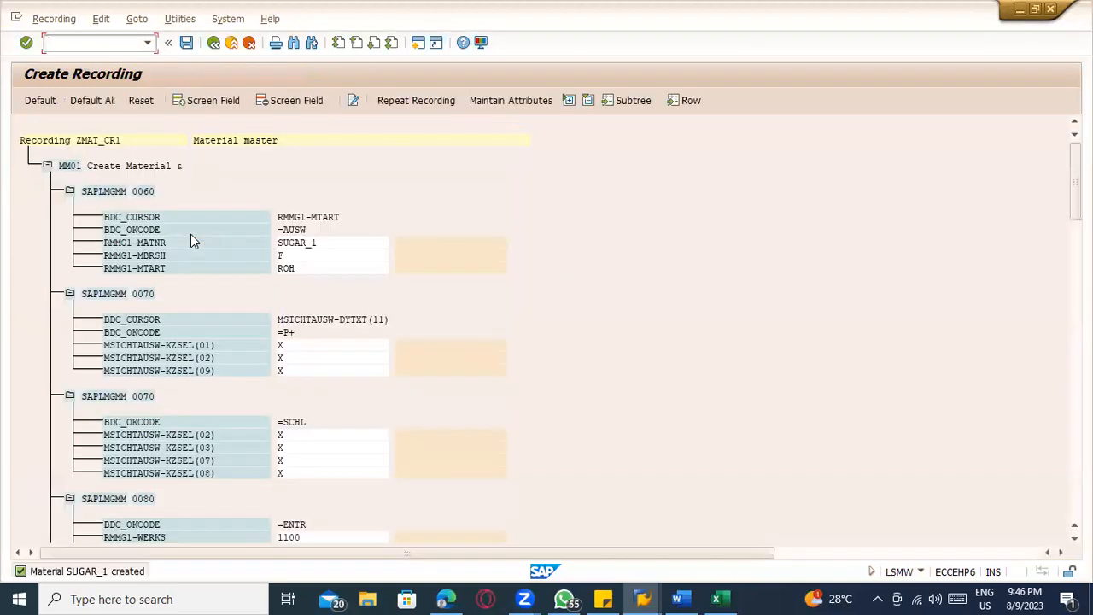
Assign default field names to all recorded fields, save recording ZMAT_CR1 and return to the object attributes
{"action": "left_click", "coordinate": [92, 100]}
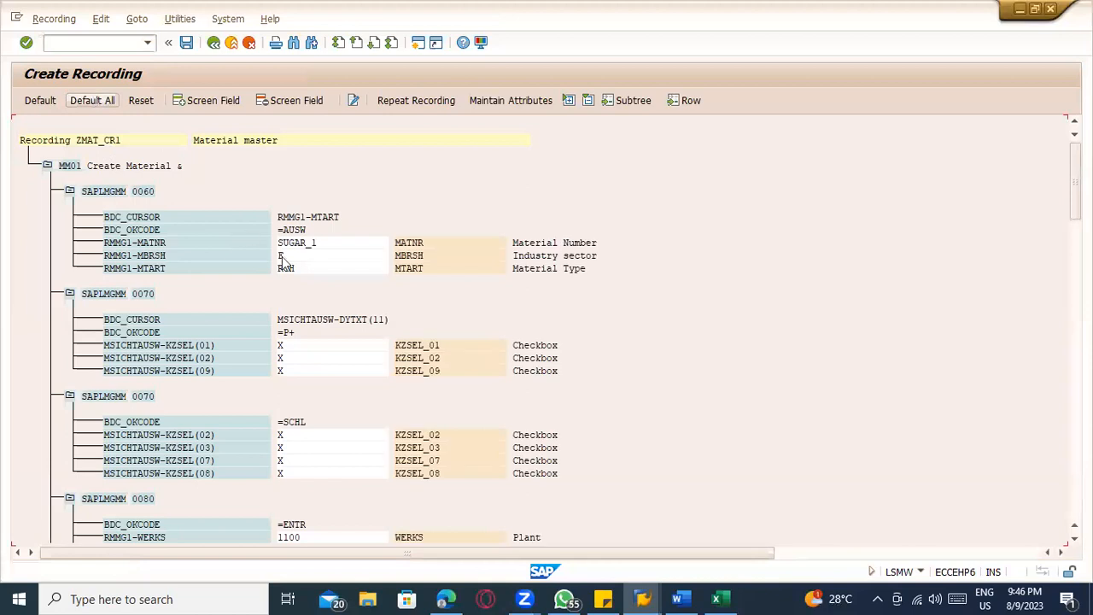
{"action": "key", "text": "ctrl+s"}
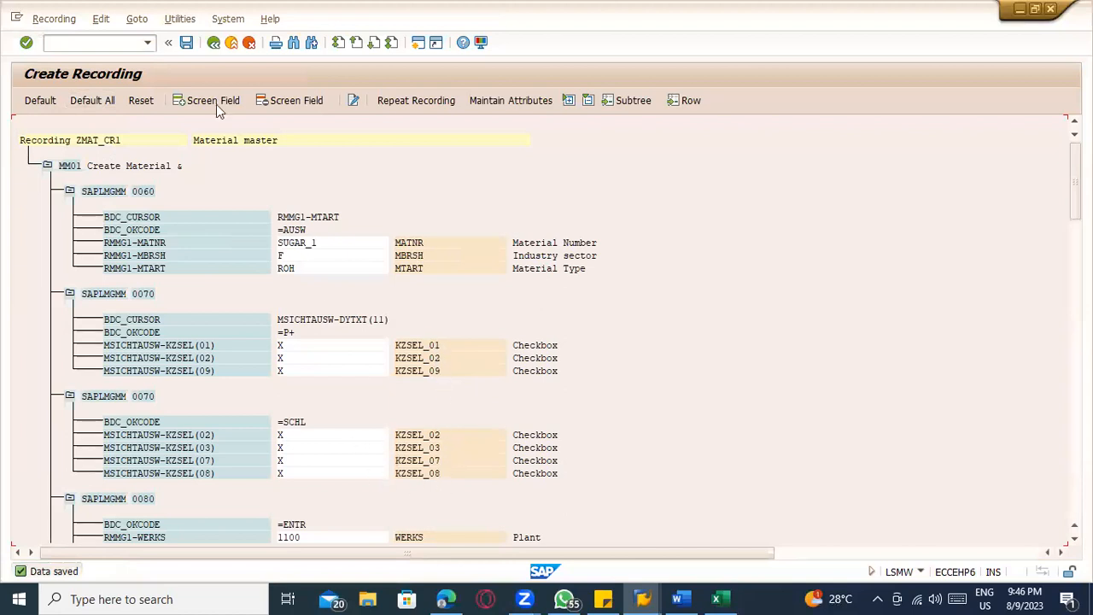
{"action": "left_click", "coordinate": [214, 42]}
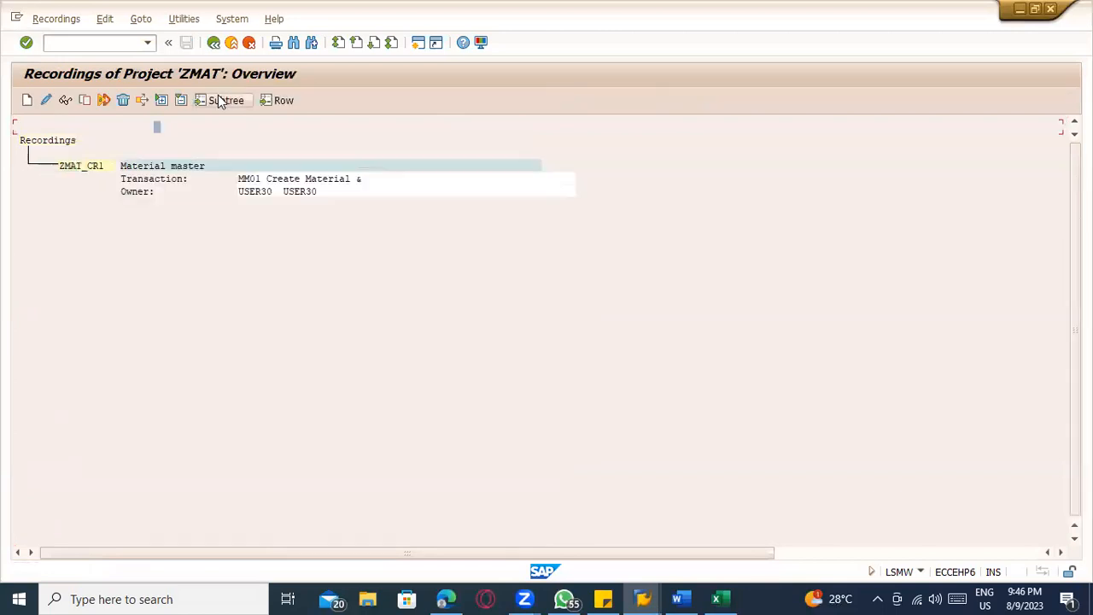
{"action": "left_click", "coordinate": [214, 42]}
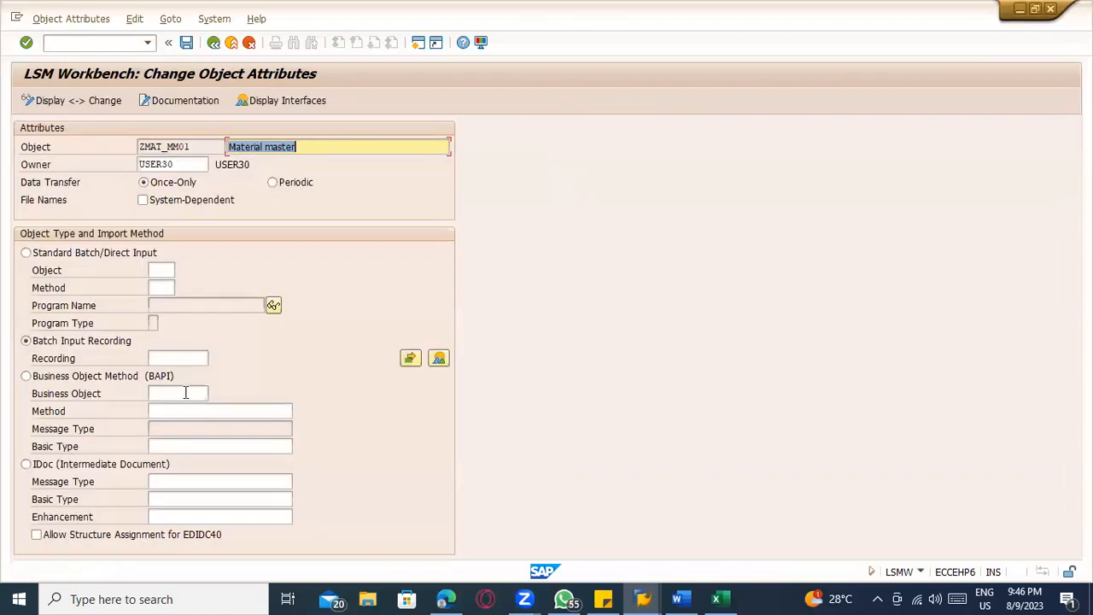
Assign recording ZMAT_CR1 to object ZMAT_MM01, save the object attributes and return to the process steps
{"action": "left_click", "coordinate": [183, 360]}
{"action": "left_click", "coordinate": [214, 357]}
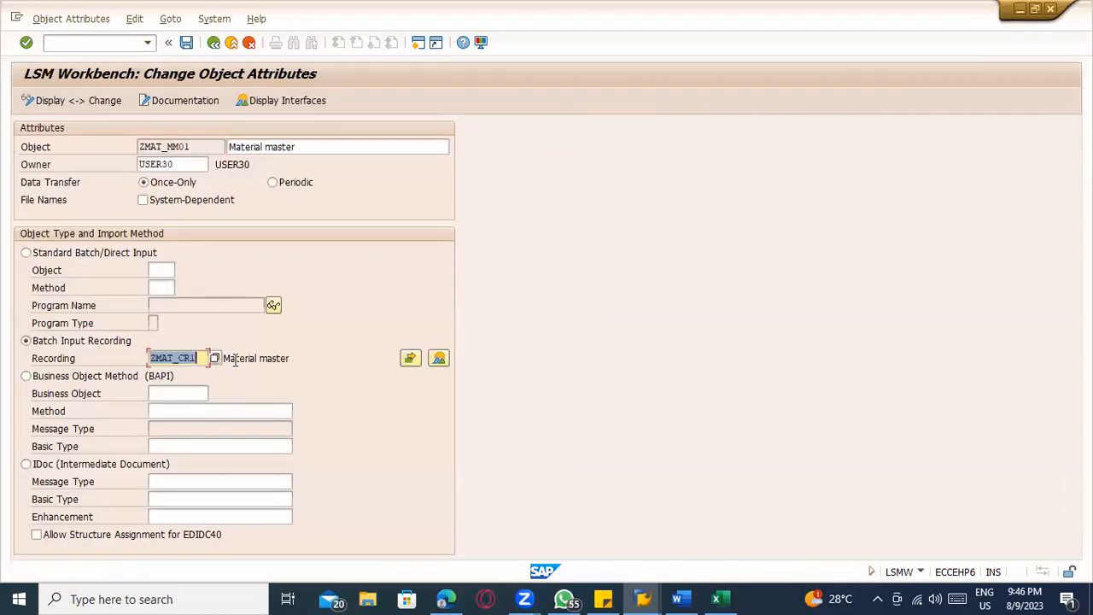
{"action": "left_click", "coordinate": [186, 42]}
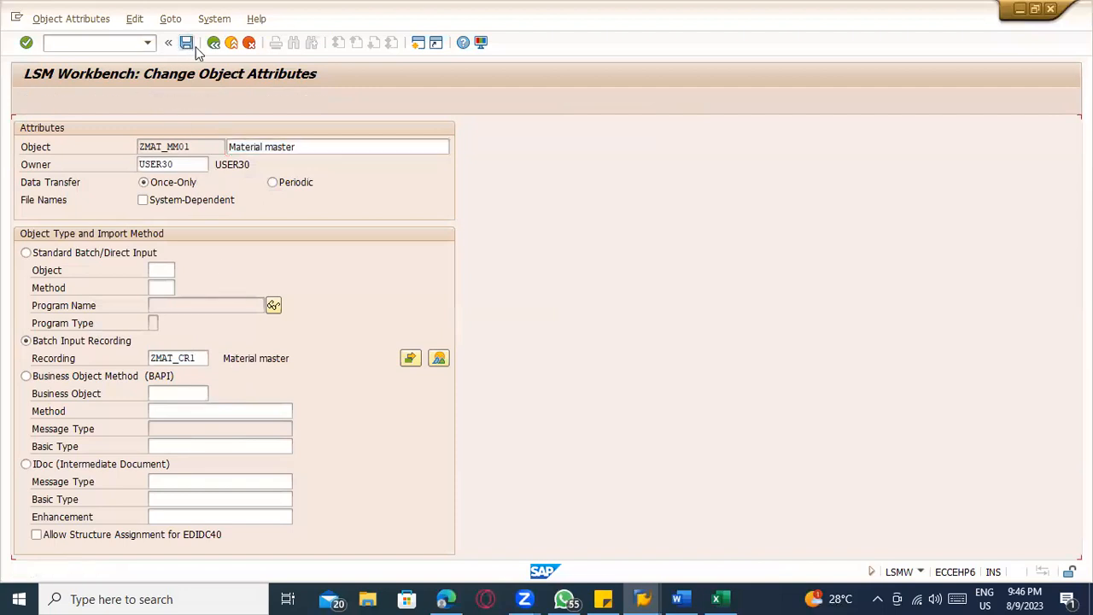
{"action": "key", "text": "F3"}
Create source structure ZMAT_SR with description "Source strucutre", save it and return to the process steps
{"action": "left_click", "coordinate": [26, 100]}
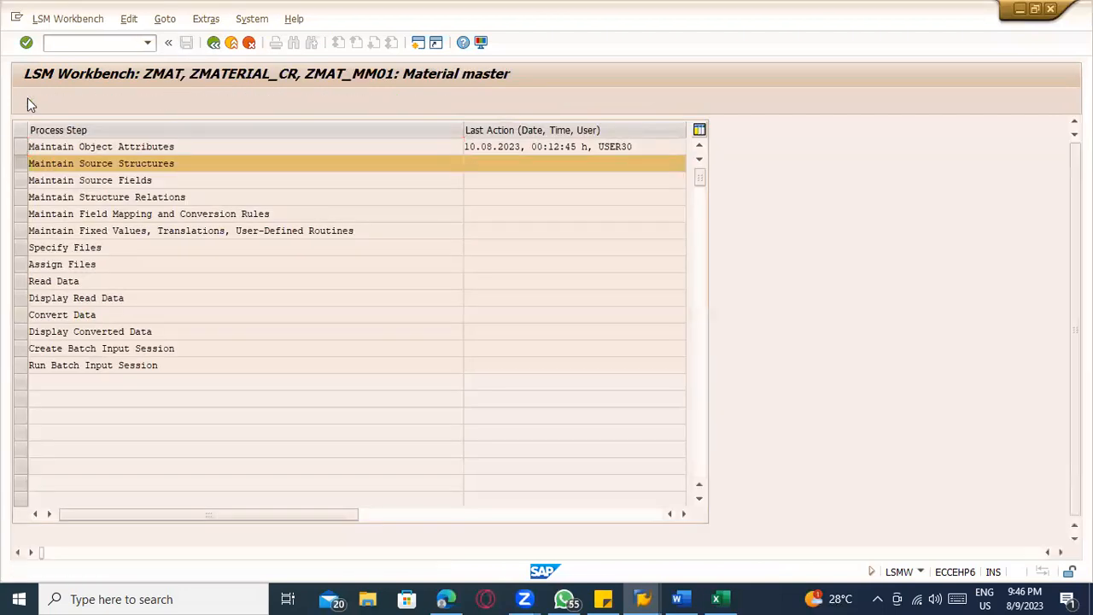
{"action": "key", "text": "ctrl+F1"}
{"action": "left_click", "coordinate": [54, 100]}
{"action": "left_click", "coordinate": [220, 229]}
{"action": "left_click", "coordinate": [222, 205]}
{"action": "left_click", "coordinate": [223, 221]}
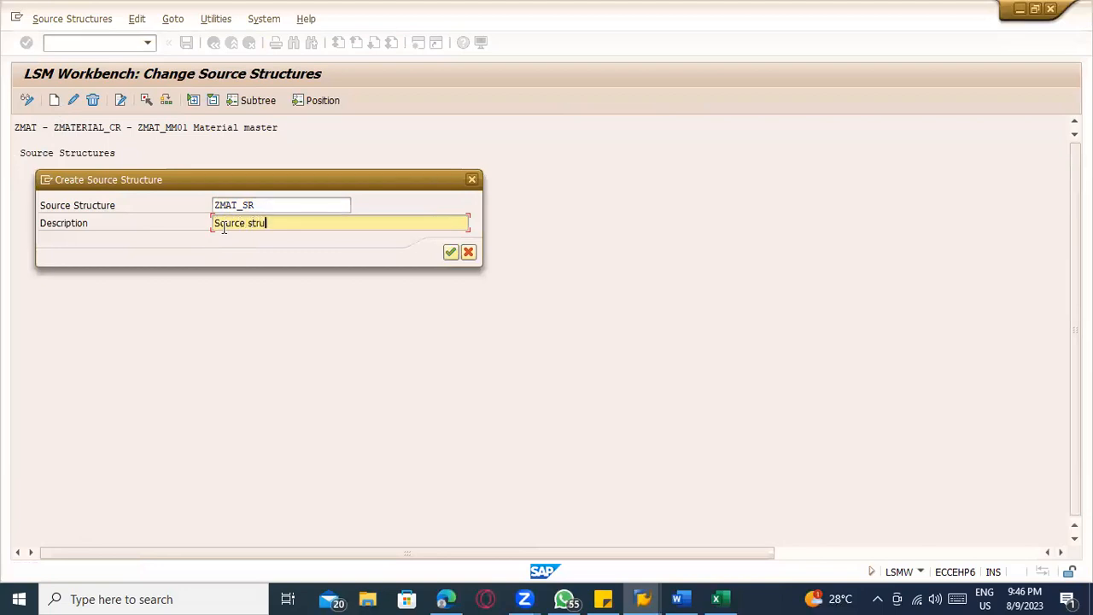
{"action": "key", "text": "Return"}
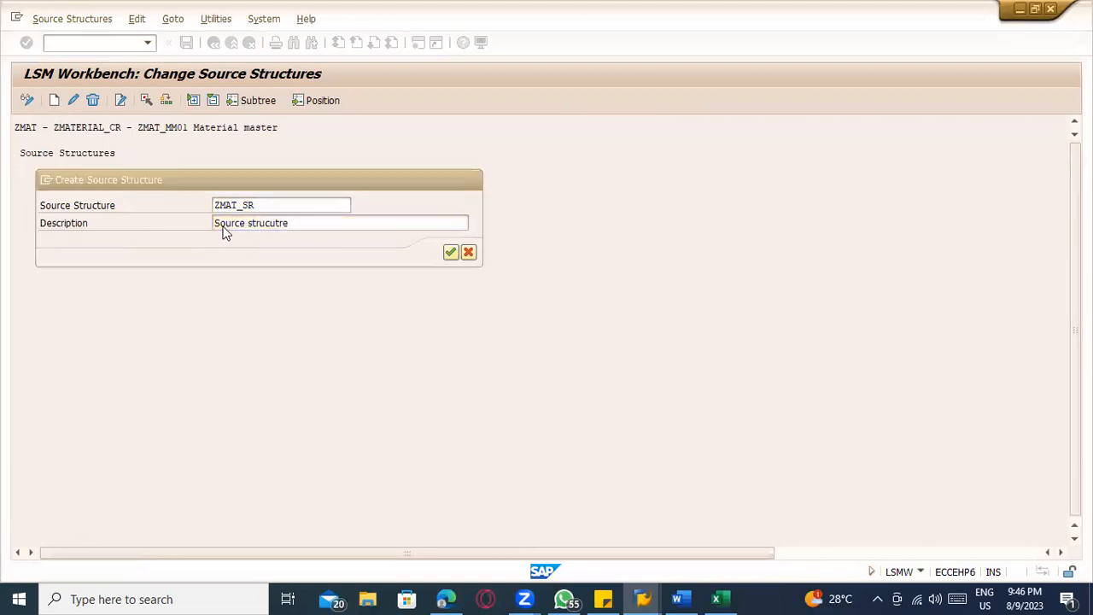
{"action": "left_click", "coordinate": [186, 42]}
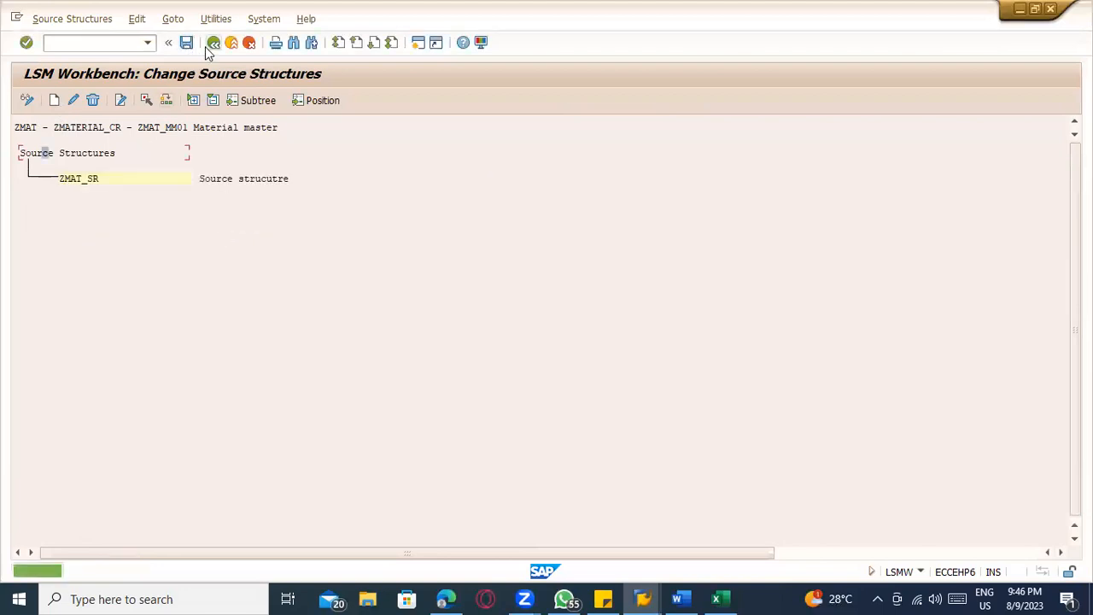
{"action": "left_click", "coordinate": [213, 43]}
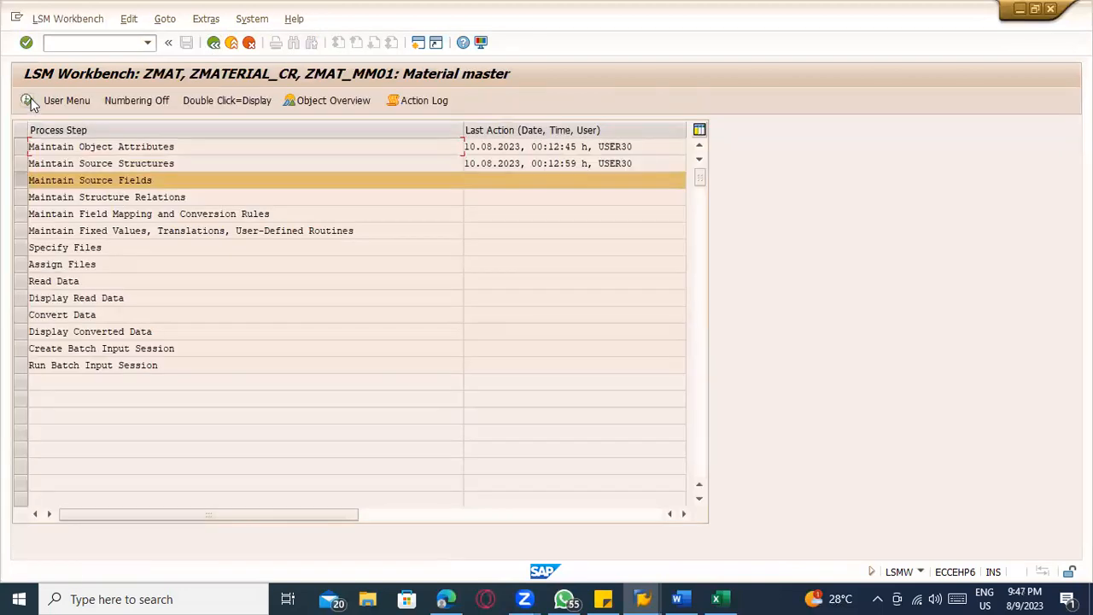
Open the object overview as a table and copy the target field names, descriptions, types and lengths from MATNR to PEINH
{"action": "left_click", "coordinate": [331, 100]}
{"action": "left_click", "coordinate": [269, 267]}
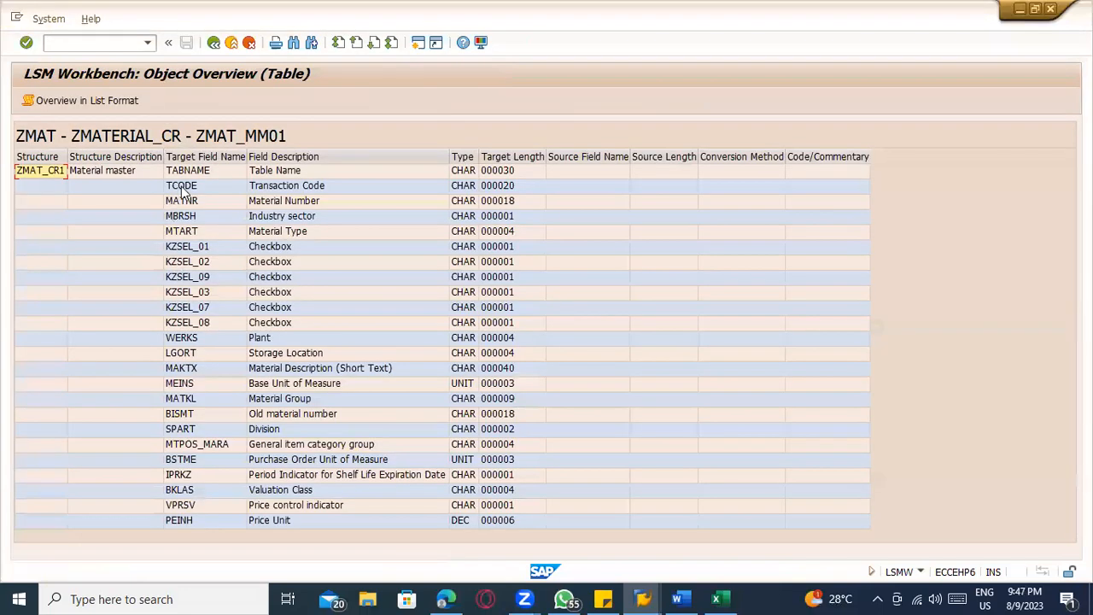
{"action": "left_click", "coordinate": [190, 205]}
{"action": "left_click_drag", "start_coordinate": [186, 207], "coordinate": [523, 534]}
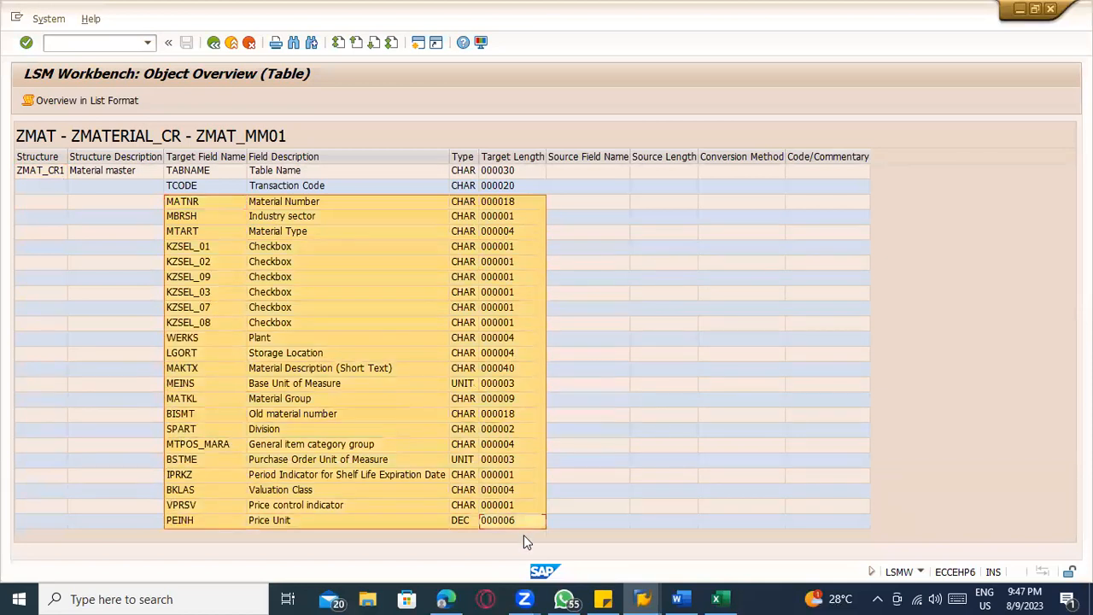
{"action": "key", "text": "ctrl+c"}
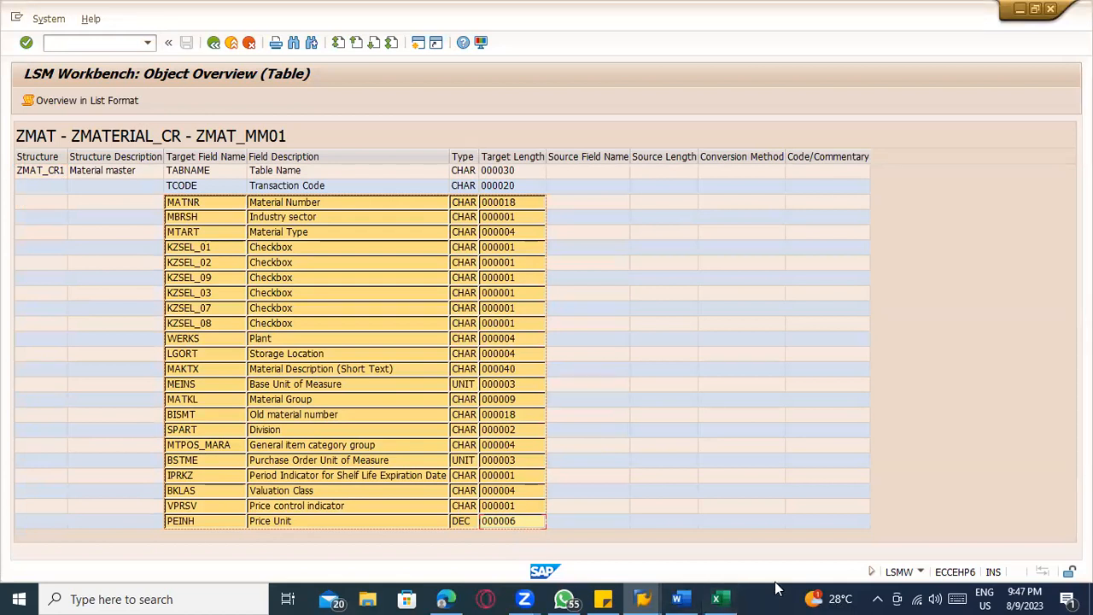
Switch to Excel, paste the copied field list at B1 of a new sheet and autofit columns B and C
{"action": "left_click", "coordinate": [716, 598]}
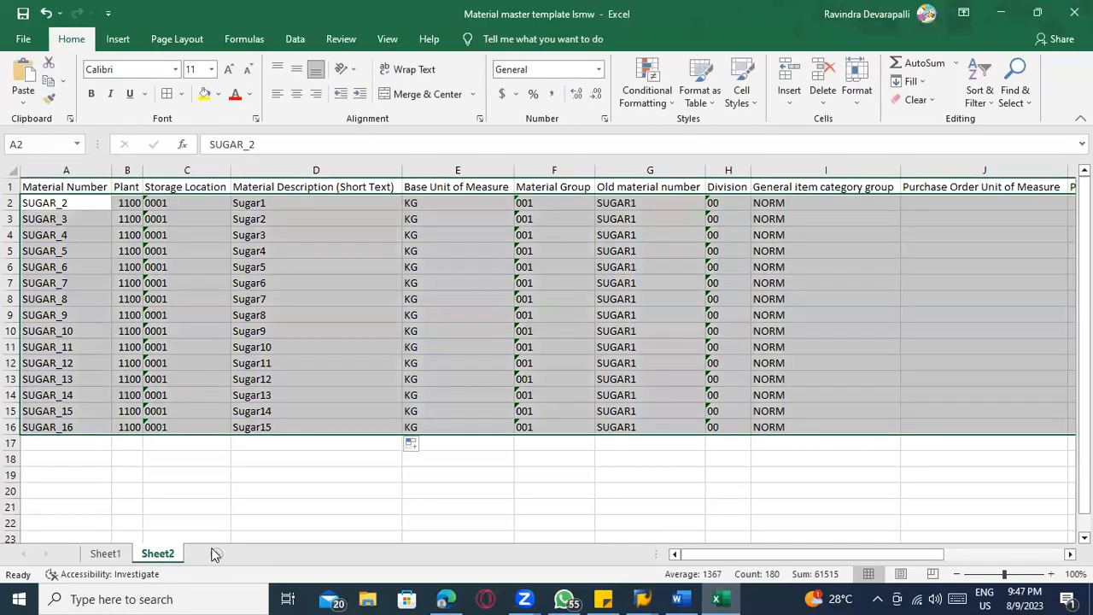
{"action": "left_click", "coordinate": [214, 555]}
{"action": "left_click", "coordinate": [102, 189]}
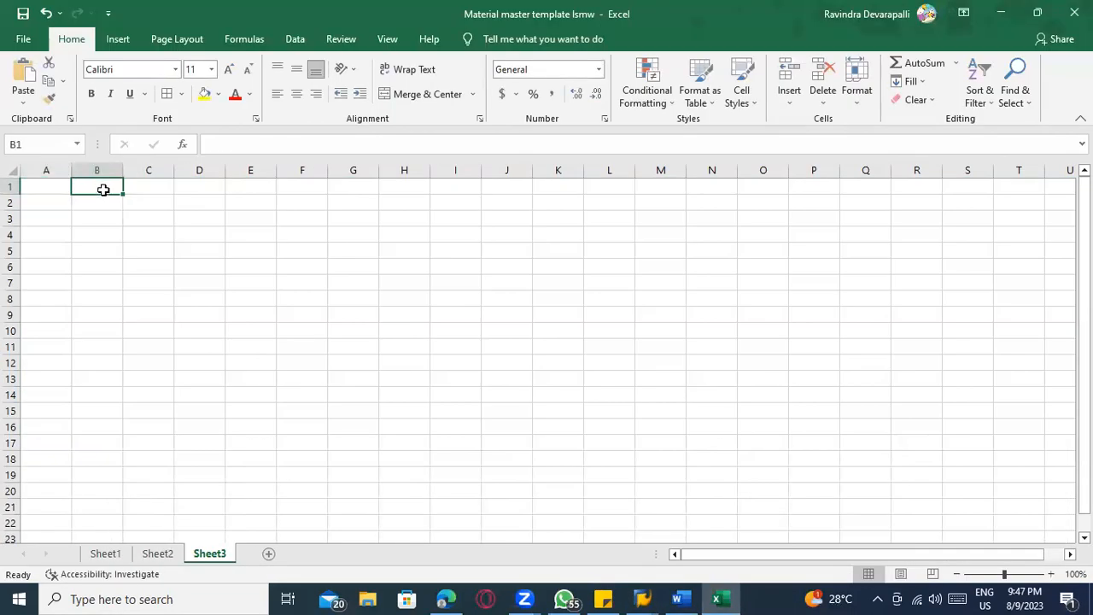
{"action": "key", "text": "ctrl+v"}
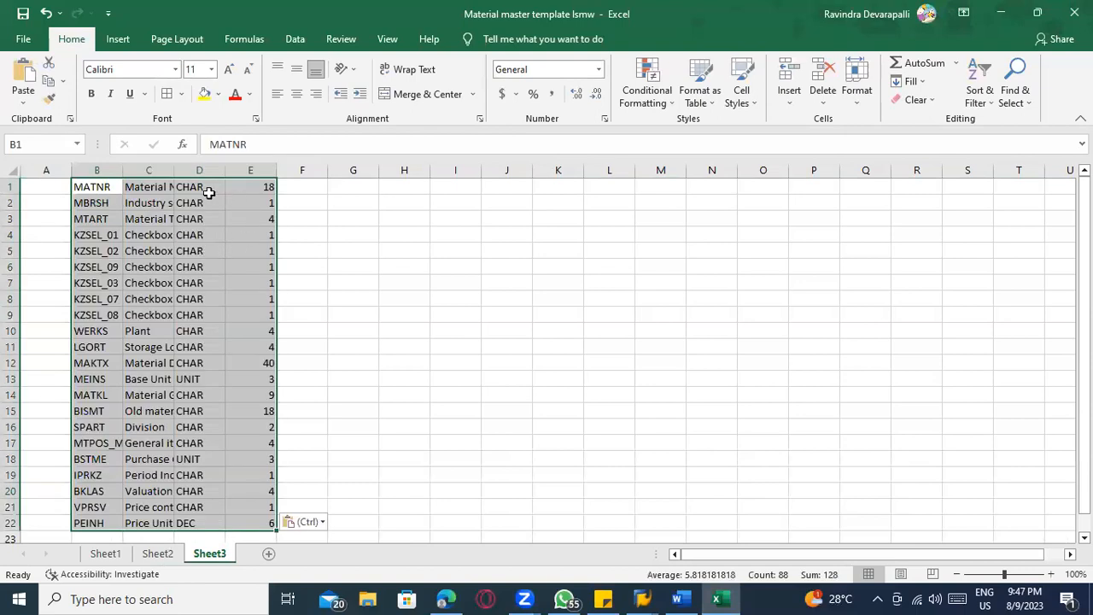
{"action": "double_click", "coordinate": [123, 170]}
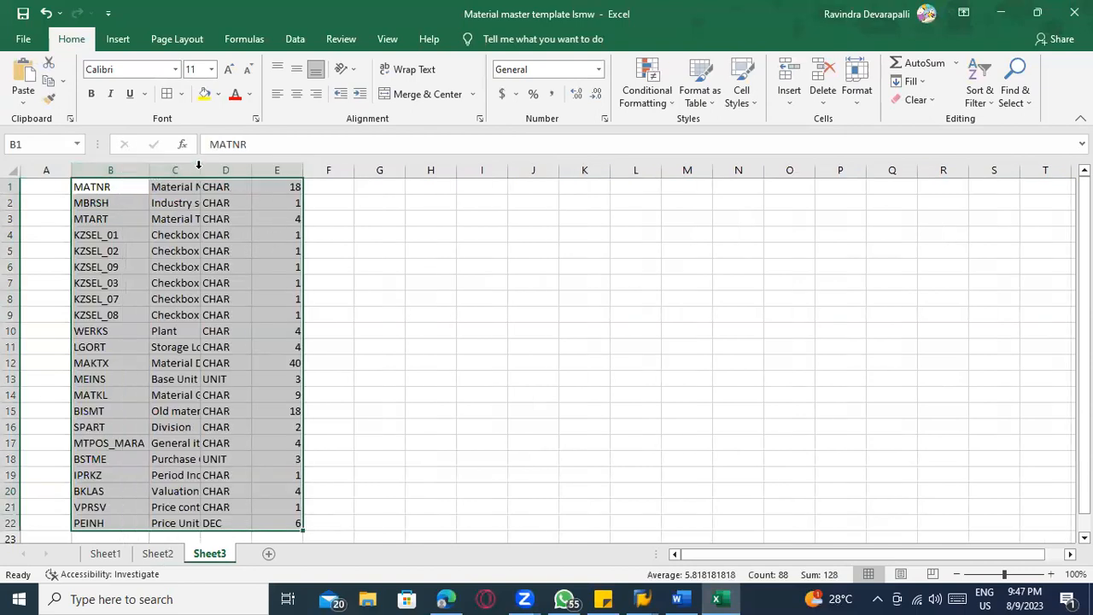
{"action": "double_click", "coordinate": [198, 164]}
Move the field description column in front of the field name column
{"action": "left_click", "coordinate": [248, 170]}
{"action": "right_click", "coordinate": [248, 171]}
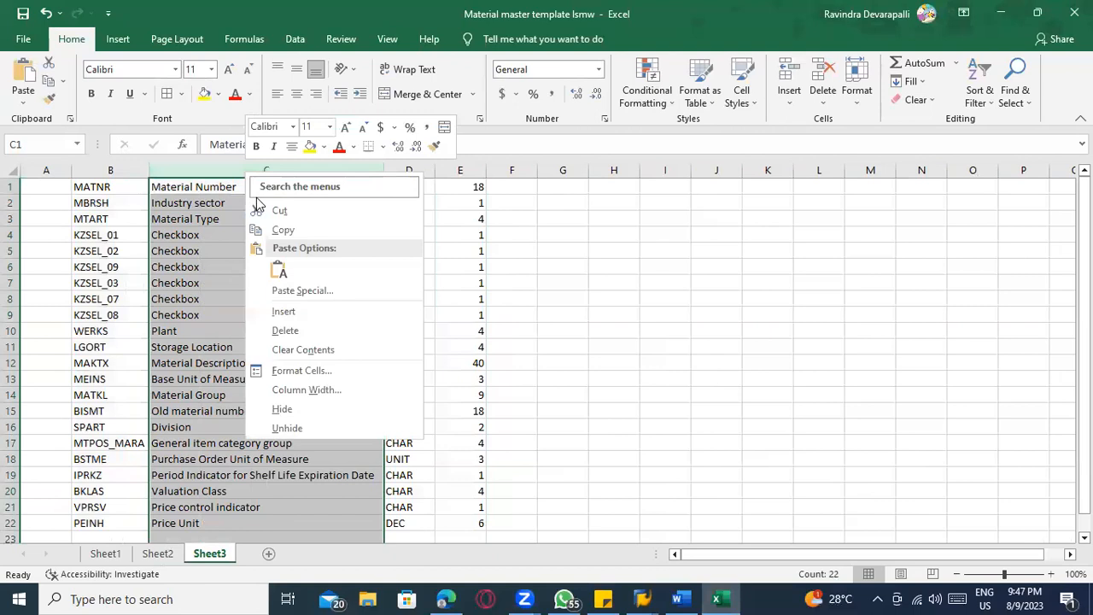
{"action": "left_click", "coordinate": [261, 209]}
{"action": "left_click", "coordinate": [117, 170]}
{"action": "right_click", "coordinate": [117, 170]}
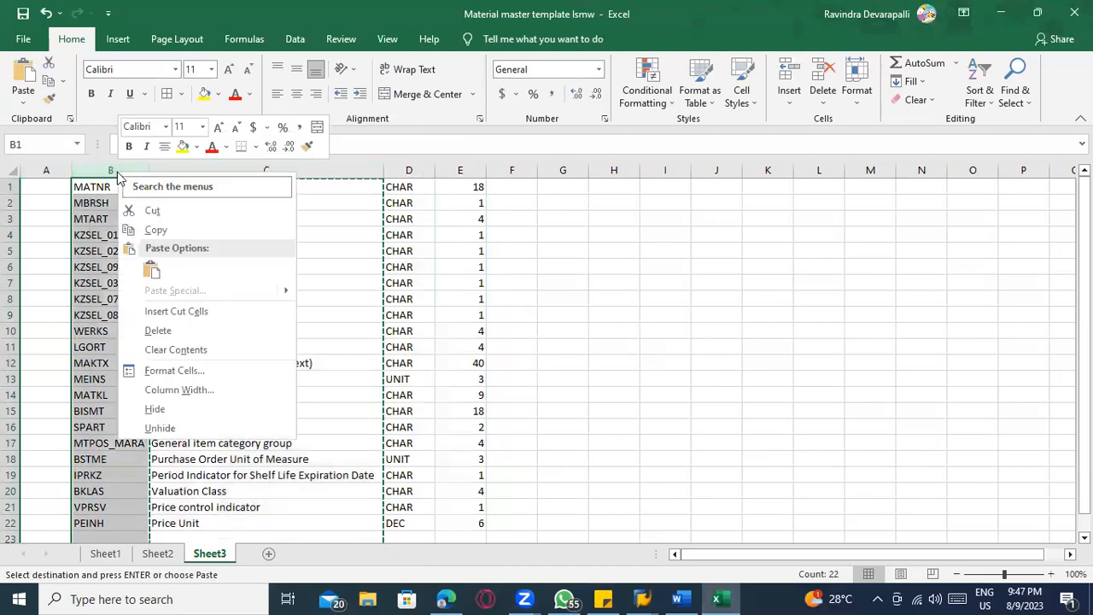
{"action": "left_click", "coordinate": [171, 311]}
{"action": "left_click", "coordinate": [134, 250]}
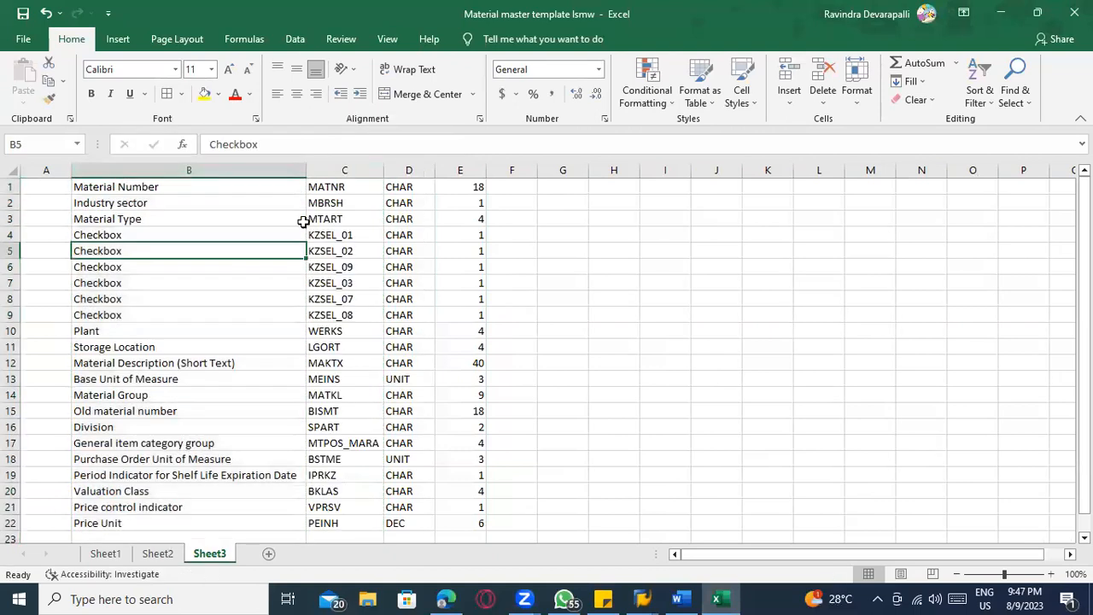
Replace every field type in column D with C, then copy the names, types and lengths in C1:E22
{"action": "left_click", "coordinate": [344, 182]}
{"action": "left_click", "coordinate": [398, 190]}
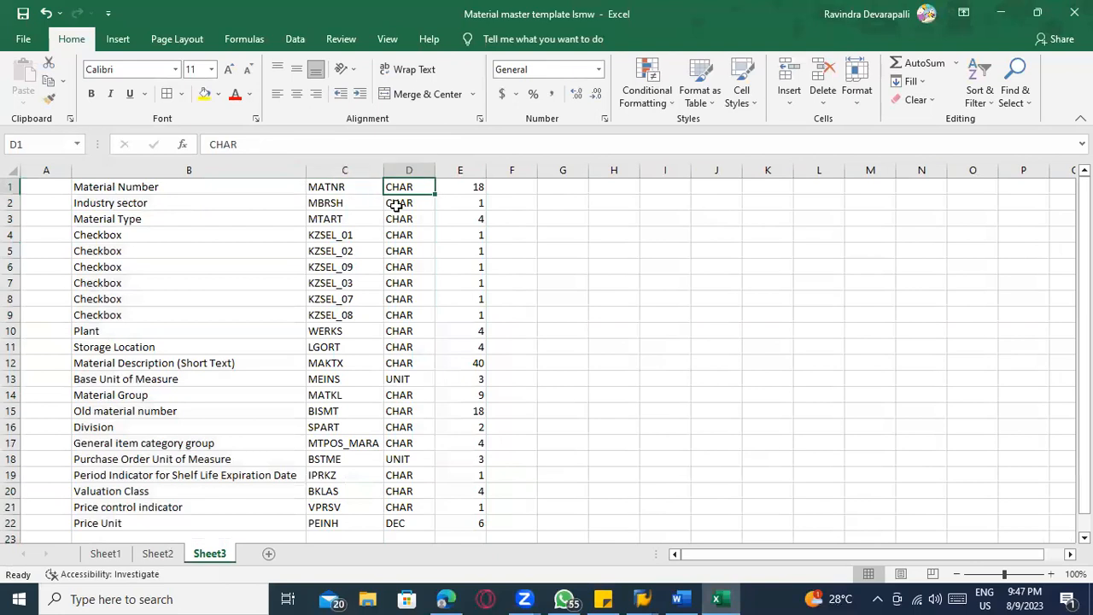
{"action": "type", "text": "C"}
{"action": "key", "text": "BackSpace"}
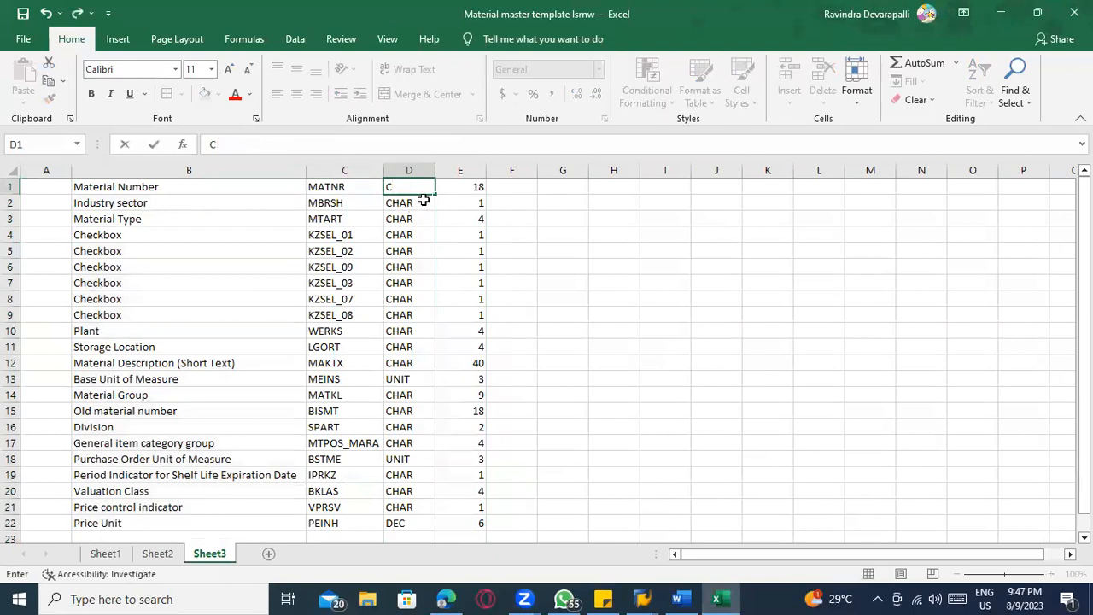
{"action": "double_click", "coordinate": [436, 196]}
{"action": "left_click_drag", "start_coordinate": [363, 186], "coordinate": [471, 537]}
{"action": "key", "text": "ctrl+c"}
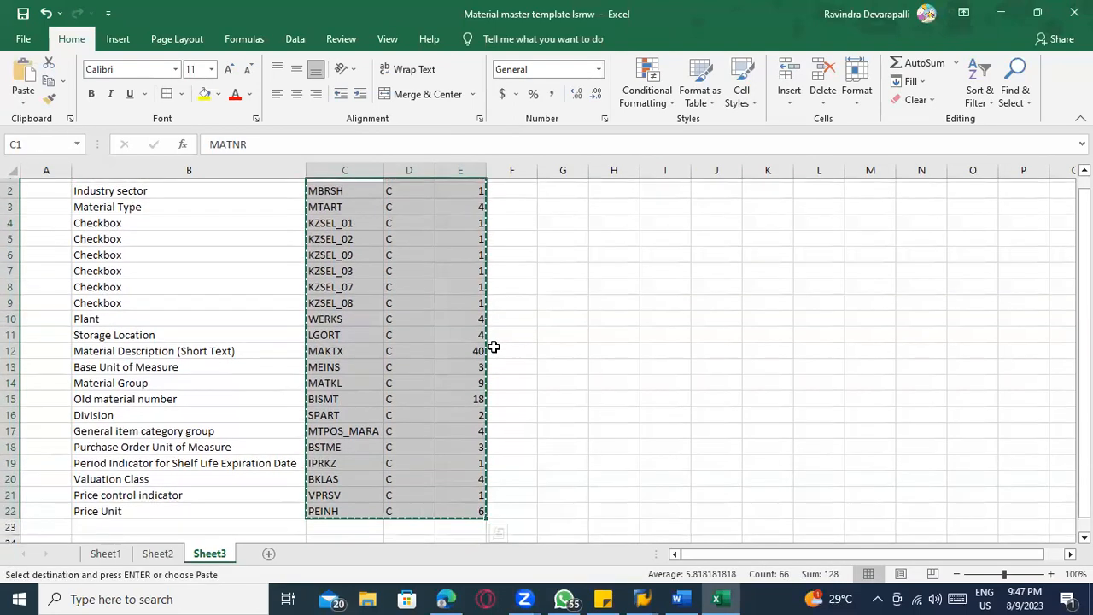
{"action": "scroll", "coordinate": [494, 347], "scroll_direction": "up", "scroll_amount": 1}
Switch to SAP, open Maintain Source Fields in change mode and paste the copied fields into the ZMAT_SR field table
{"action": "key", "text": "alt+Tab"}
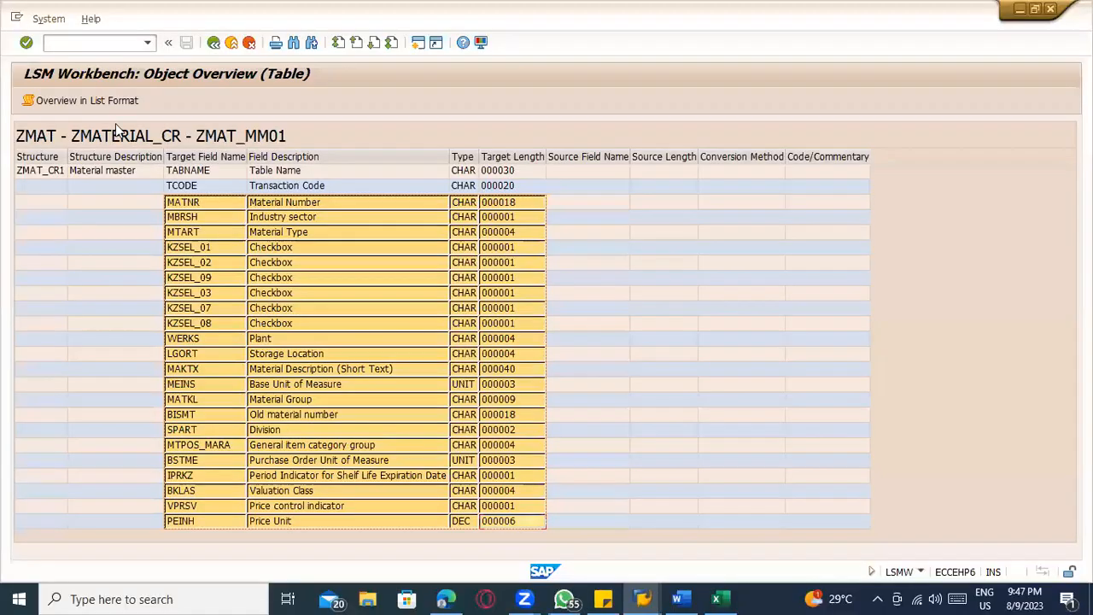
{"action": "left_click", "coordinate": [215, 43]}
{"action": "left_click", "coordinate": [24, 100]}
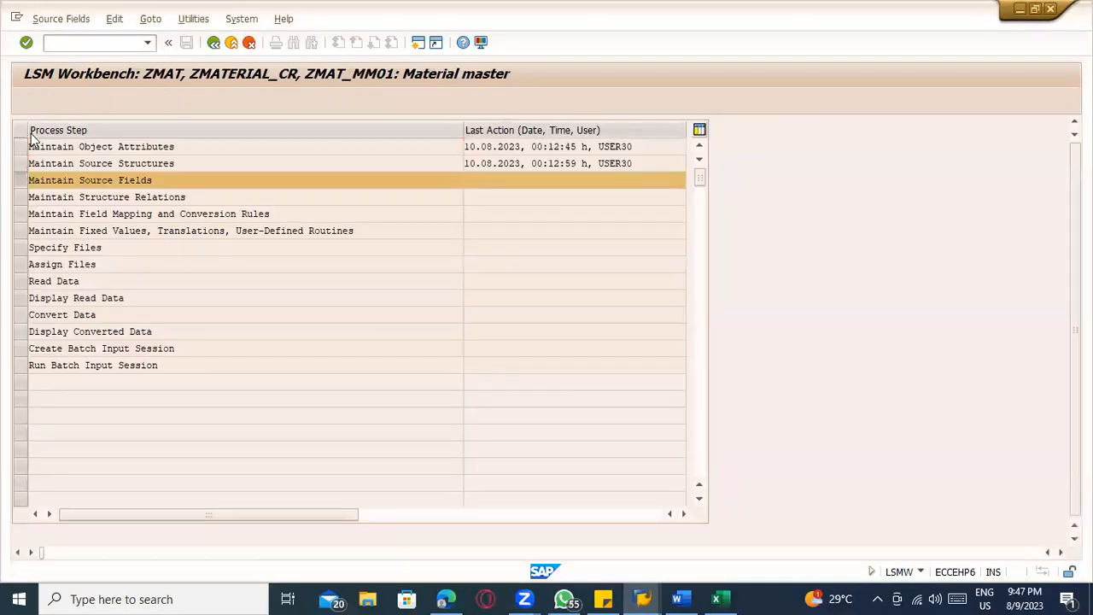
{"action": "left_click", "coordinate": [27, 100]}
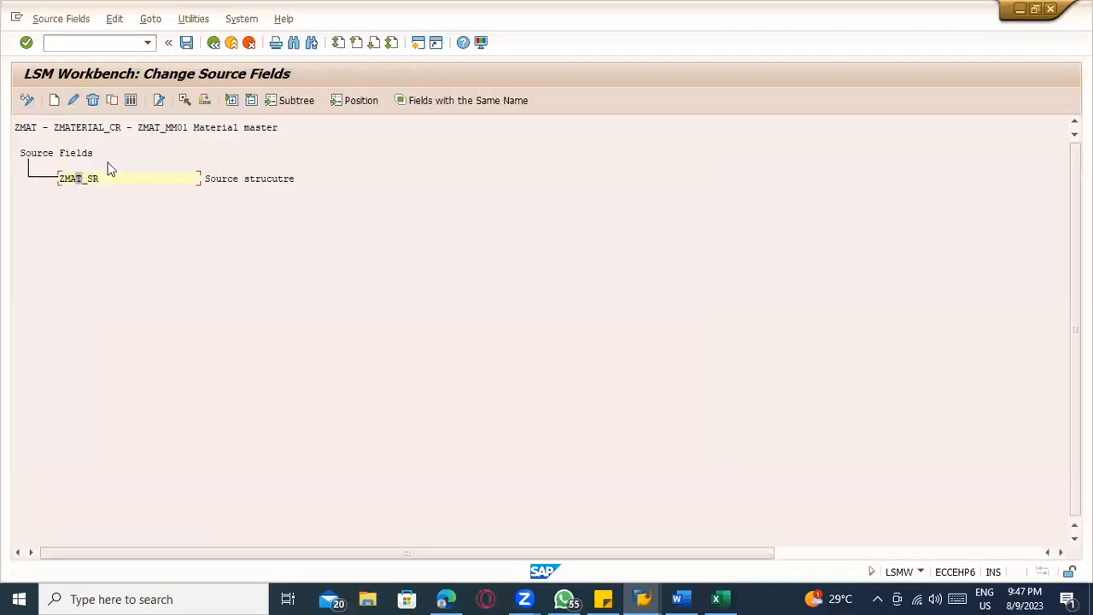
{"action": "left_click", "coordinate": [131, 100]}
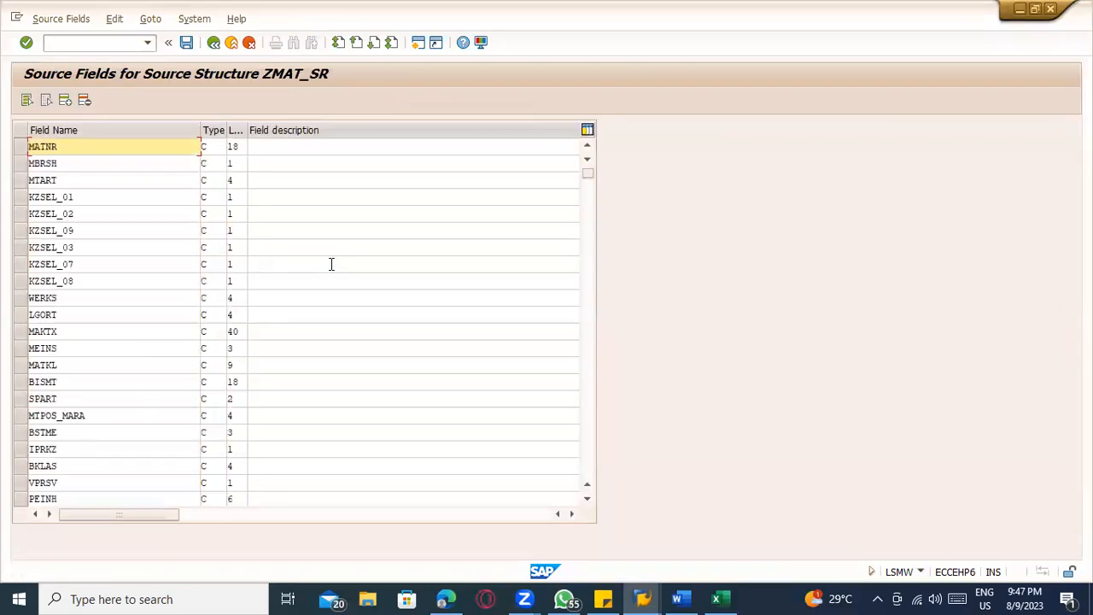
Compare the ZMAT_SR fields with the Excel list, fill in their descriptions, save and return to the process steps
{"action": "key", "text": "alt+Tab"}
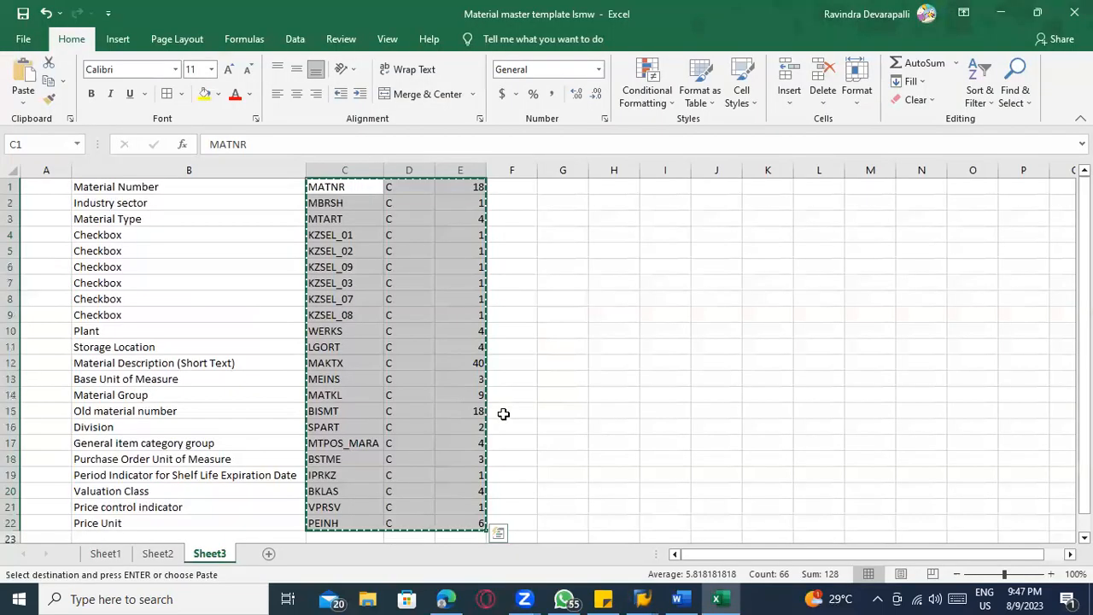
{"action": "scroll", "coordinate": [382, 484], "scroll_direction": "down", "scroll_amount": 1}
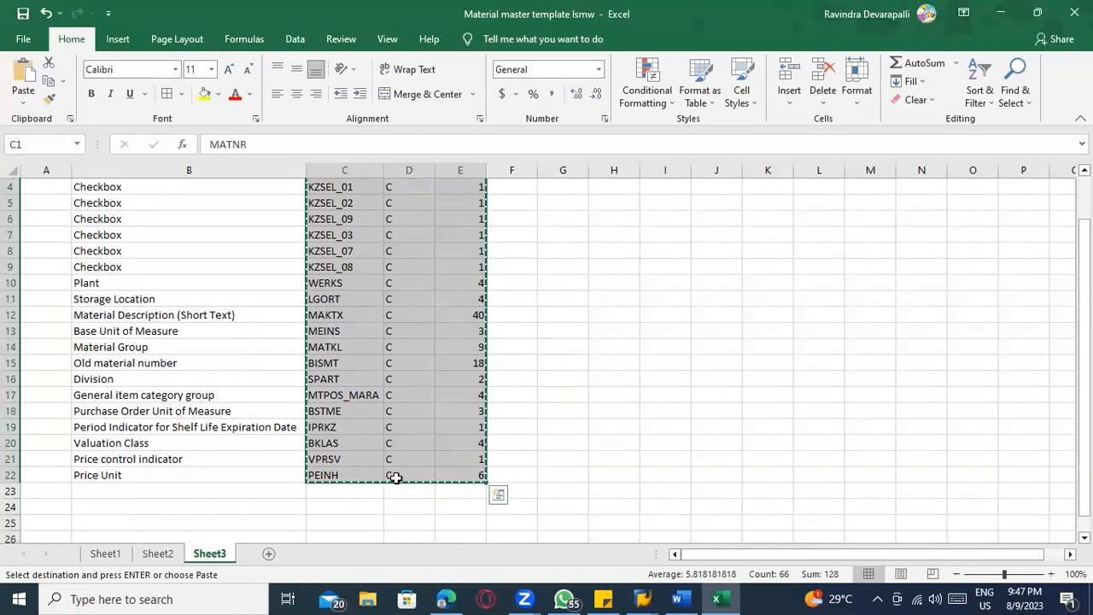
{"action": "key", "text": "alt+Tab"}
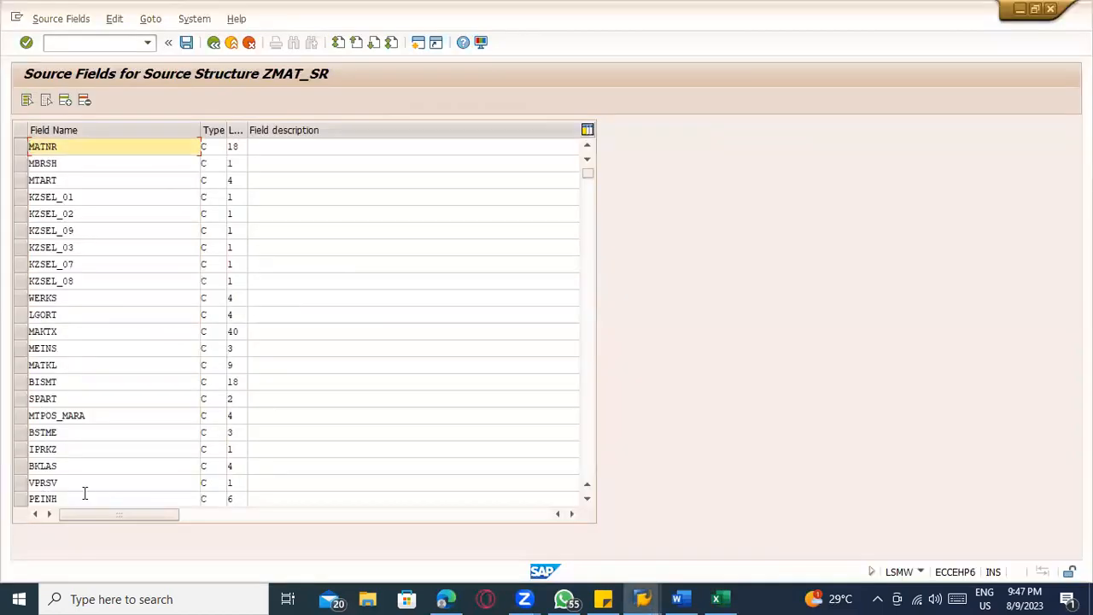
{"action": "key", "text": "ctrl+v"}
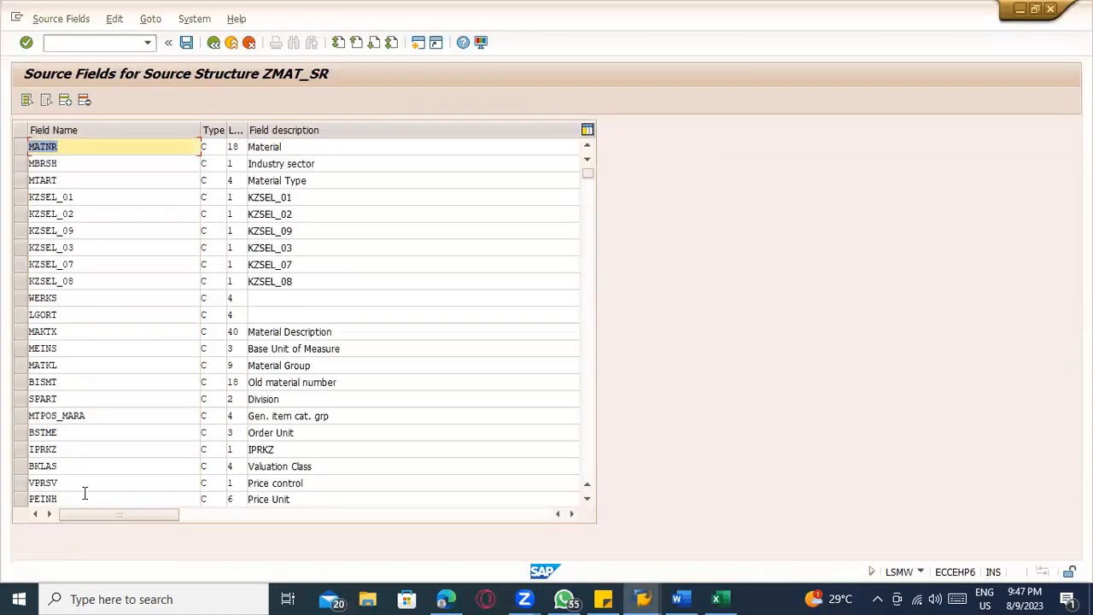
{"action": "left_click", "coordinate": [186, 42]}
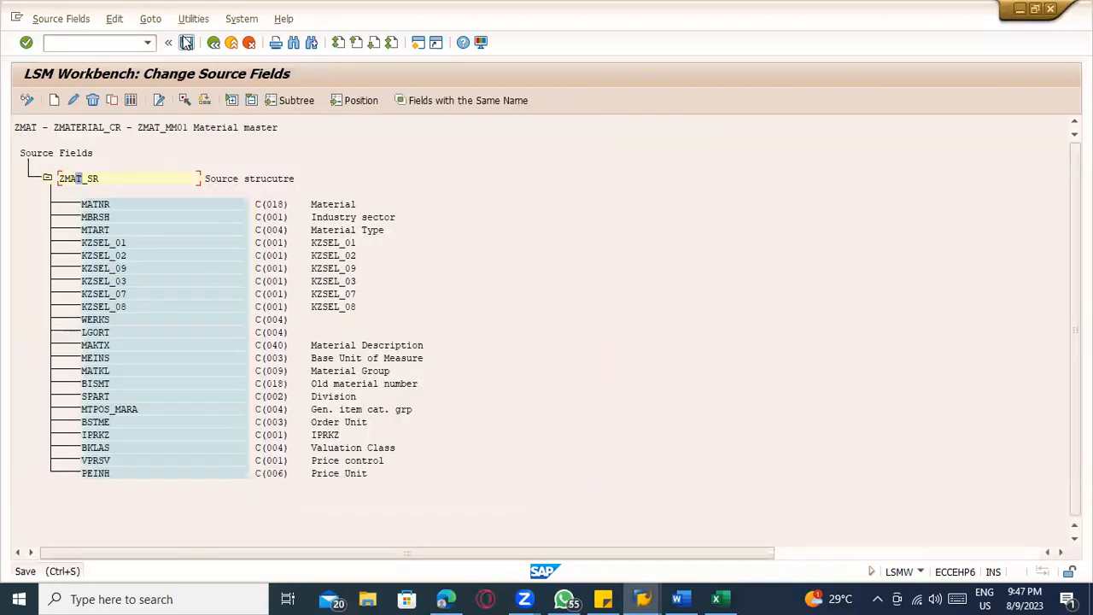
{"action": "left_click", "coordinate": [186, 42]}
{"action": "left_click", "coordinate": [213, 42]}
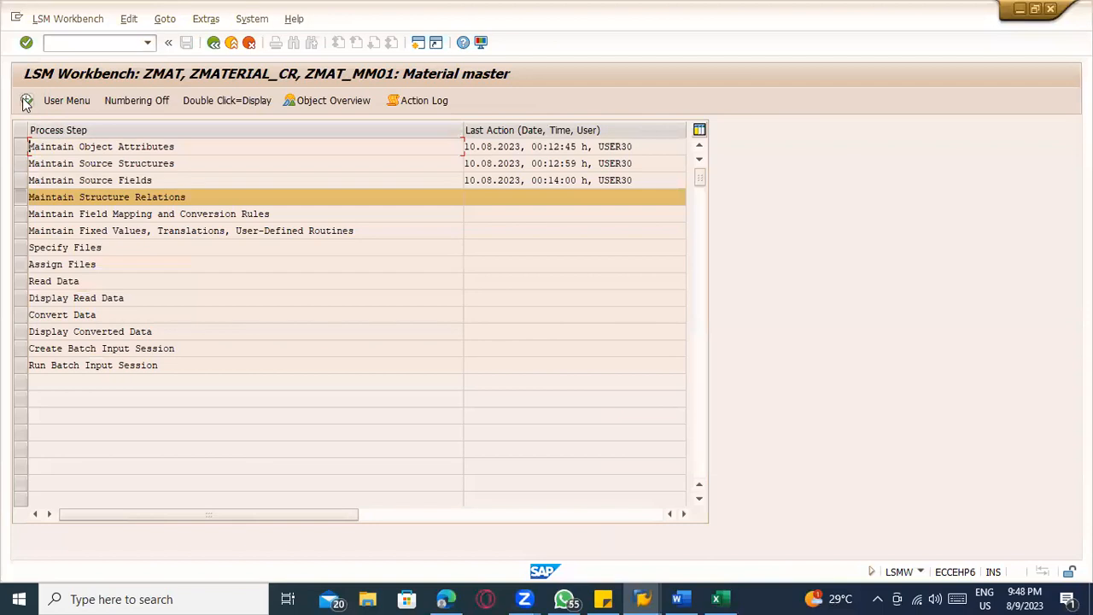
Open Maintain Structure Relations in change mode, save the relation between ZMAT_CR1 and ZMAT_SR and return to the process steps
{"action": "left_click", "coordinate": [27, 100]}
{"action": "left_click", "coordinate": [27, 100]}
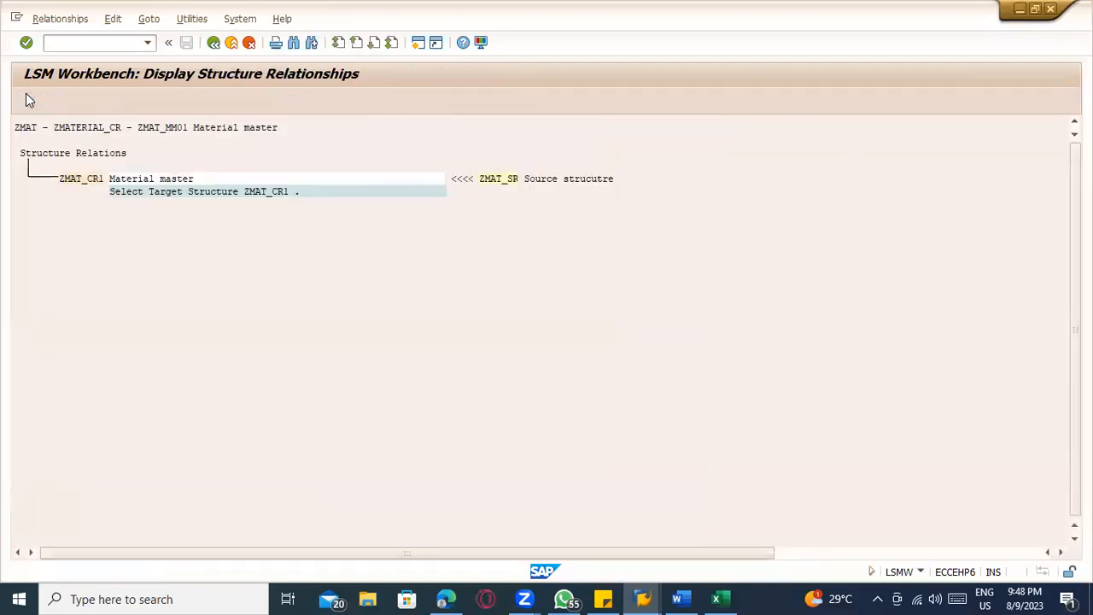
{"action": "left_click", "coordinate": [186, 42]}
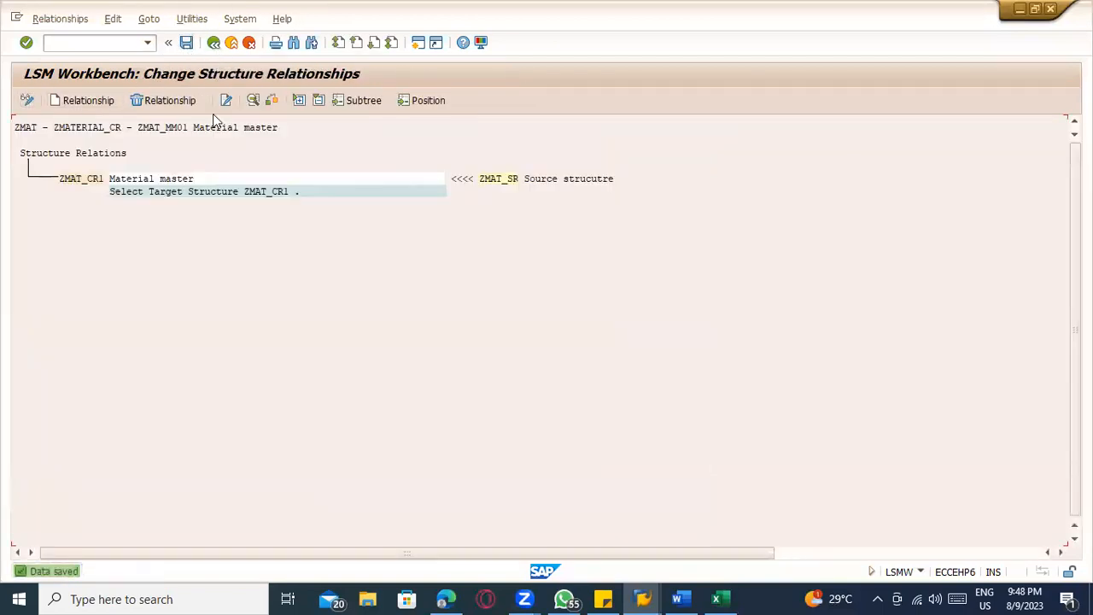
{"action": "left_click", "coordinate": [213, 43]}
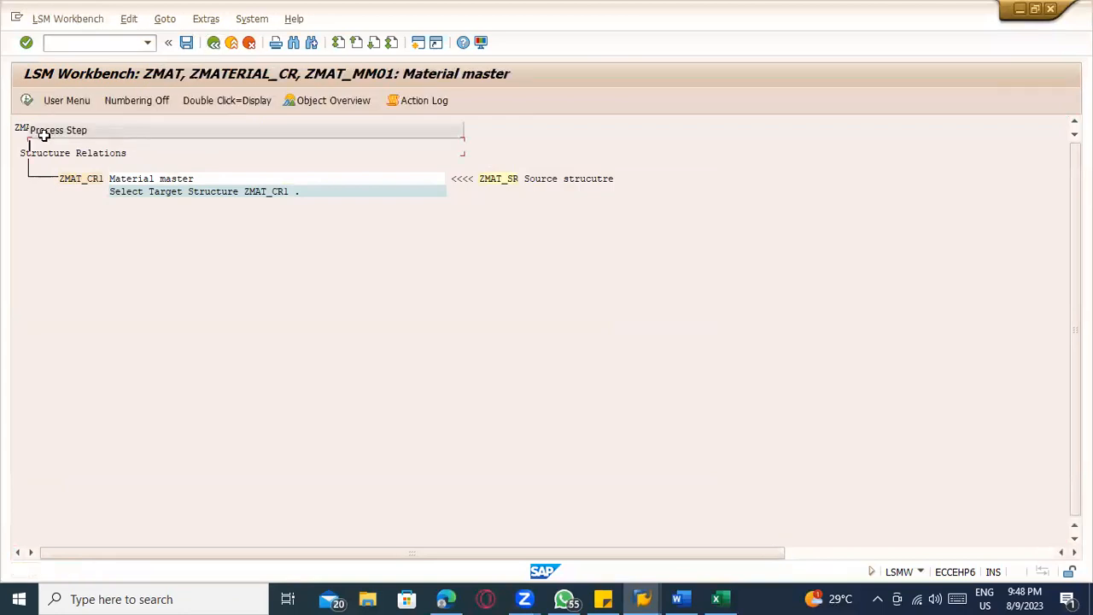
Open Maintain Field Mapping and Conversion Rules in change mode and start Auto-Field Mapping
{"action": "left_click", "coordinate": [26, 101]}
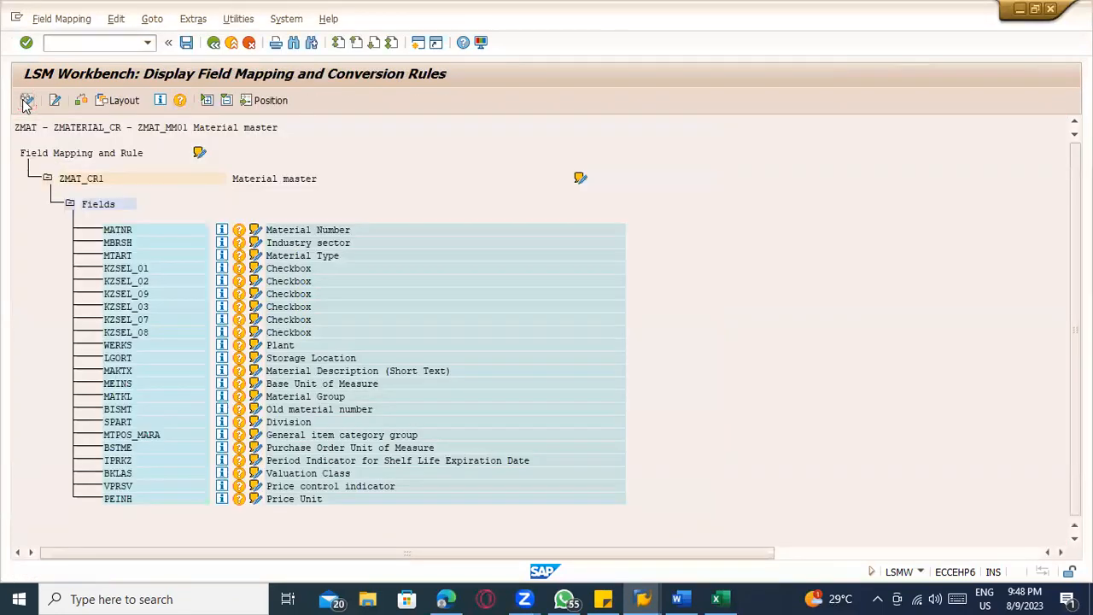
{"action": "left_click", "coordinate": [26, 100]}
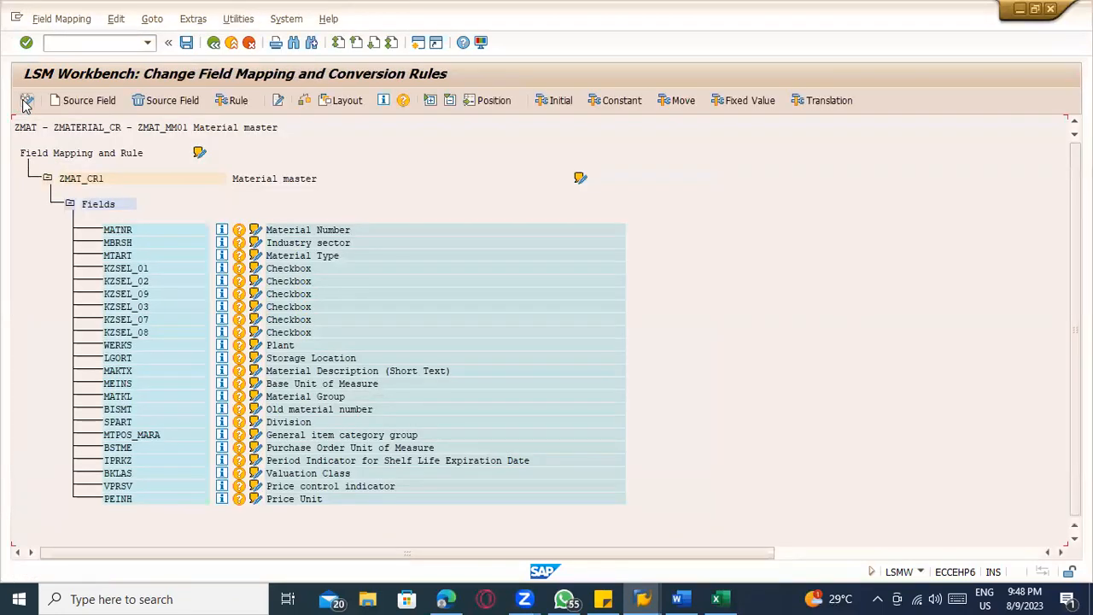
{"action": "left_click", "coordinate": [120, 19]}
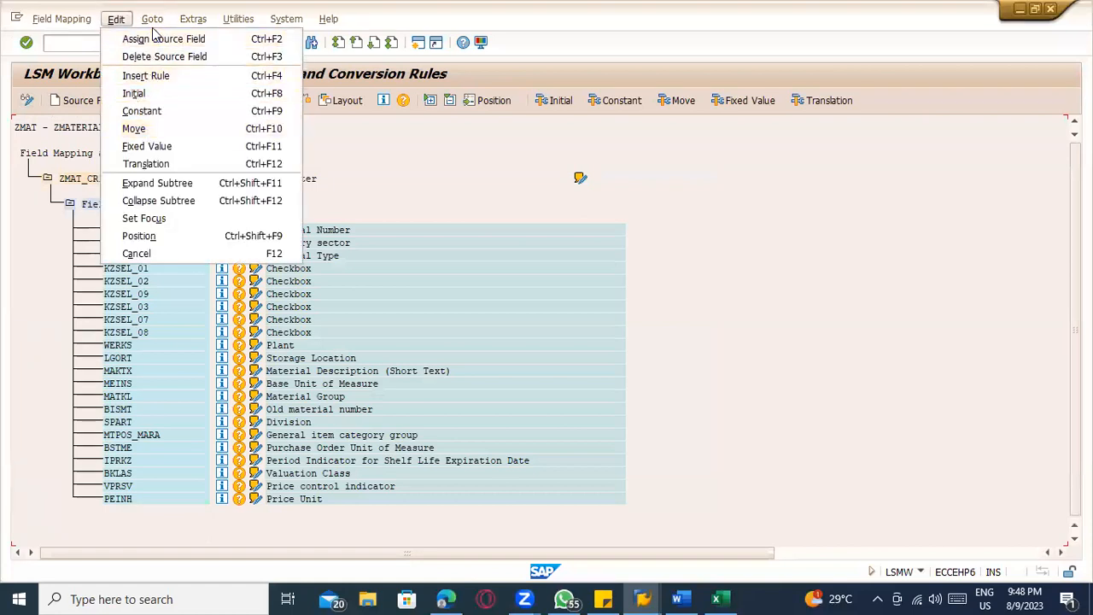
{"action": "left_click", "coordinate": [193, 19]}
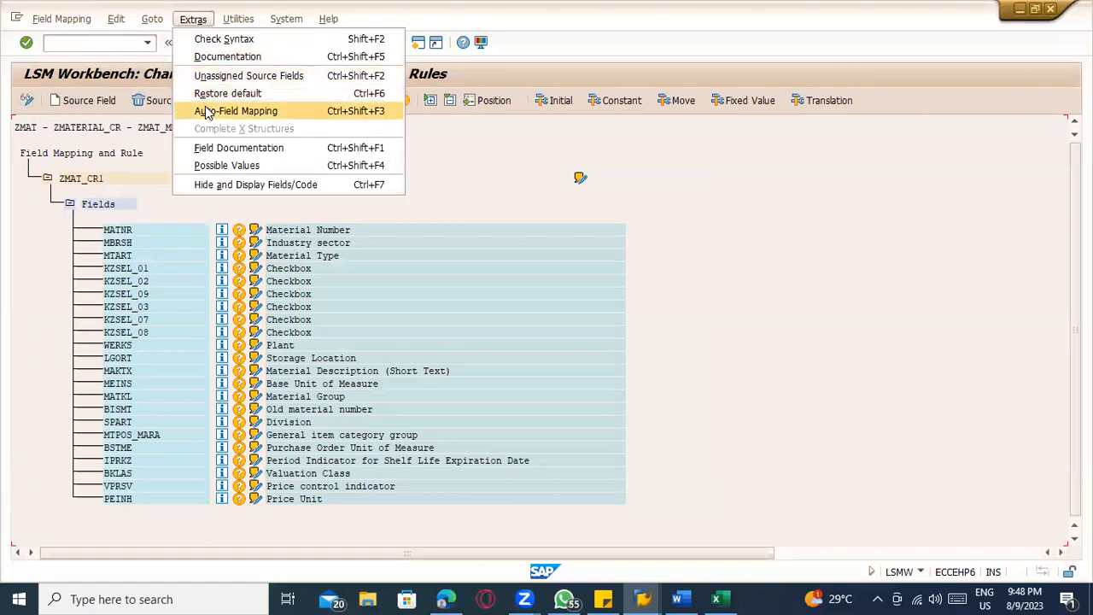
{"action": "left_click", "coordinate": [205, 111]}
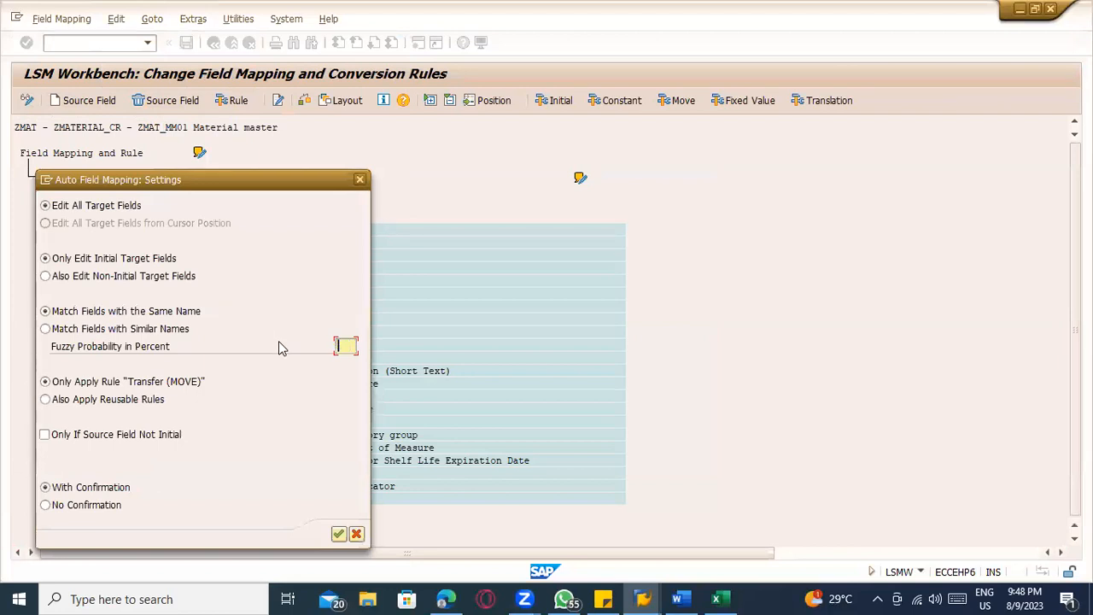
Accept the default same-name mapping settings and every proposed source field with the Transfer (MOVE) rule, through PEINH
{"action": "key", "text": "Return"}
{"action": "key", "text": "Return"}
{"action": "key", "text": "Return"}
{"action": "key", "text": "Return"}
{"action": "key", "text": "Return"}
{"action": "key", "text": "Return"}
{"action": "key", "text": "Return"}
{"action": "key", "text": "Return"}
{"action": "key", "text": "Return"}
{"action": "key", "text": "Return"}
{"action": "key", "text": "Return"}
{"action": "key", "text": "Return"}
{"action": "key", "text": "Return"}
{"action": "key", "text": "Return"}
{"action": "key", "text": "Return"}
{"action": "key", "text": "Return"}
{"action": "key", "text": "Return"}
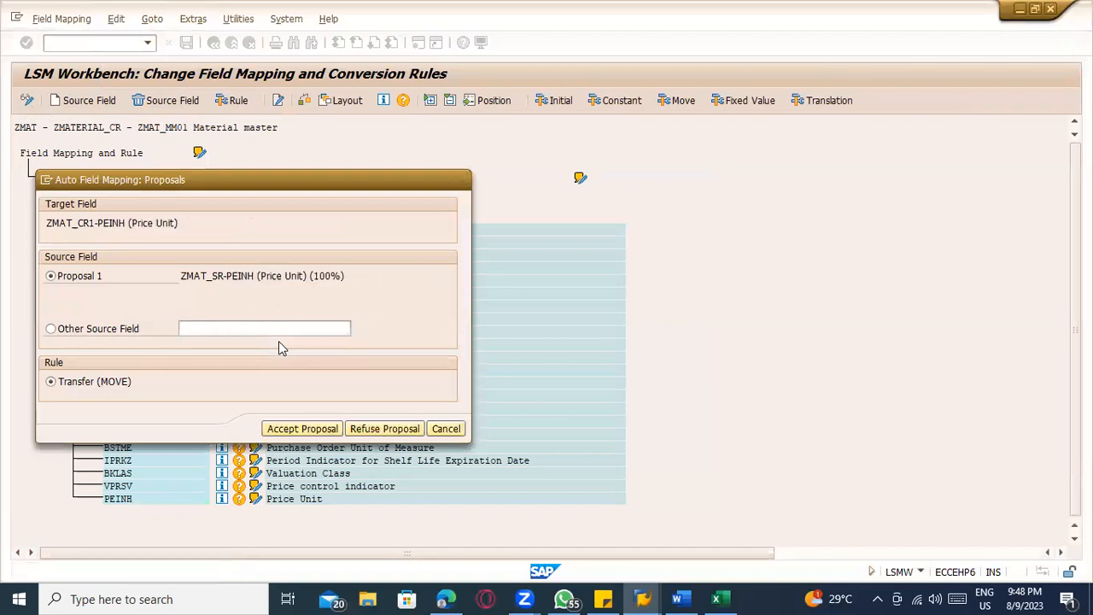
{"action": "key", "text": "Return"}
{"action": "key", "text": "Return"}
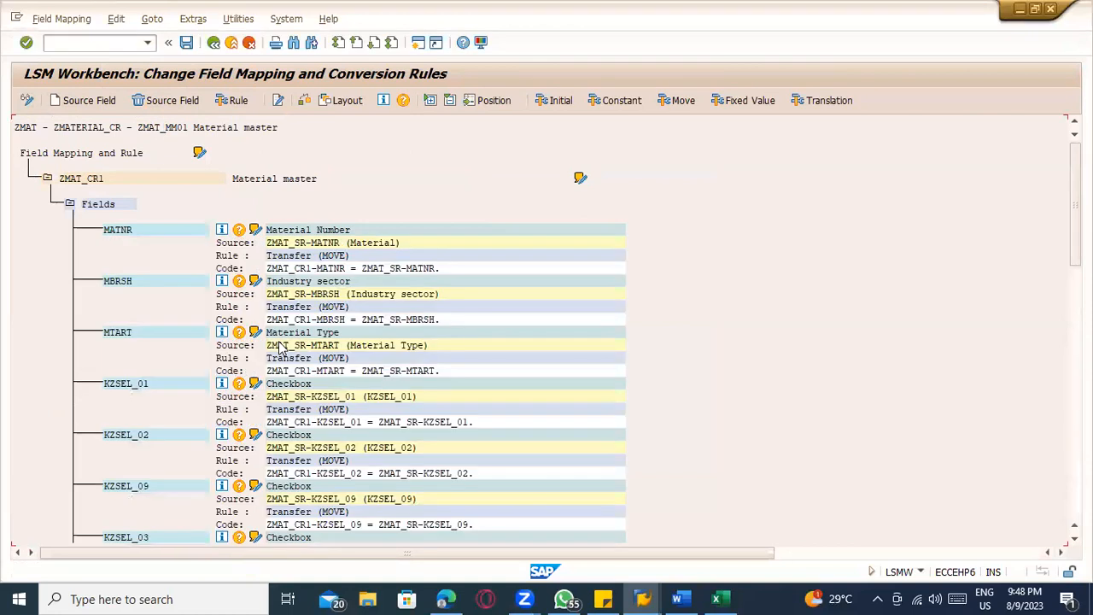
Switch to Excel, copy the field descriptions in Sheet3 B1:B22 and paste them transposed into row 1 of a new sheet
{"action": "key", "text": "alt+Tab"}
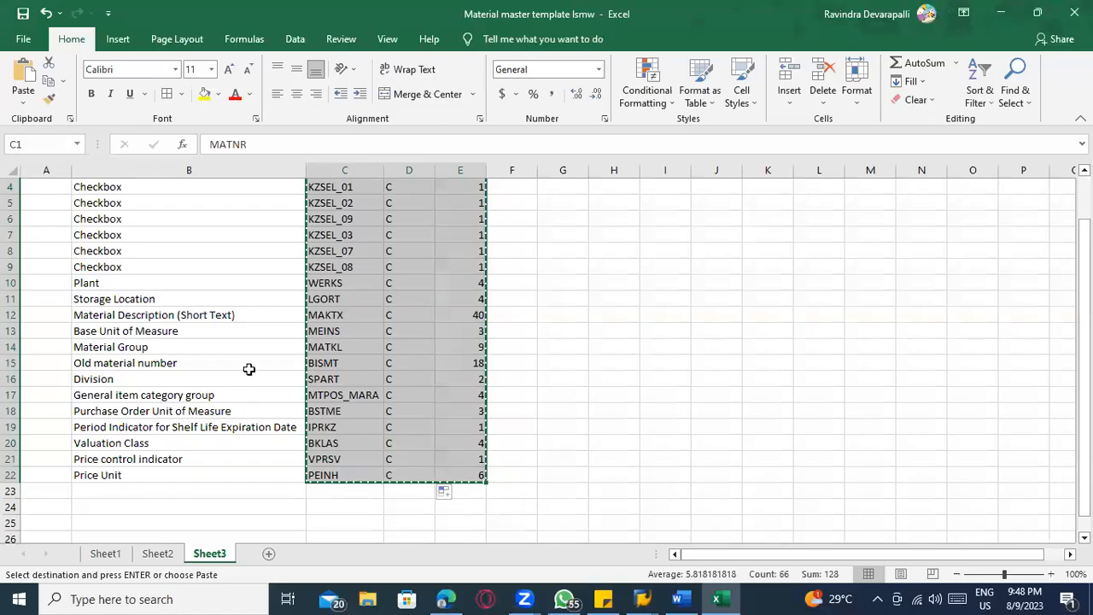
{"action": "scroll", "coordinate": [158, 252], "scroll_direction": "up", "scroll_amount": 1}
{"action": "left_click_drag", "start_coordinate": [140, 185], "coordinate": [148, 525]}
{"action": "left_click", "coordinate": [268, 553]}
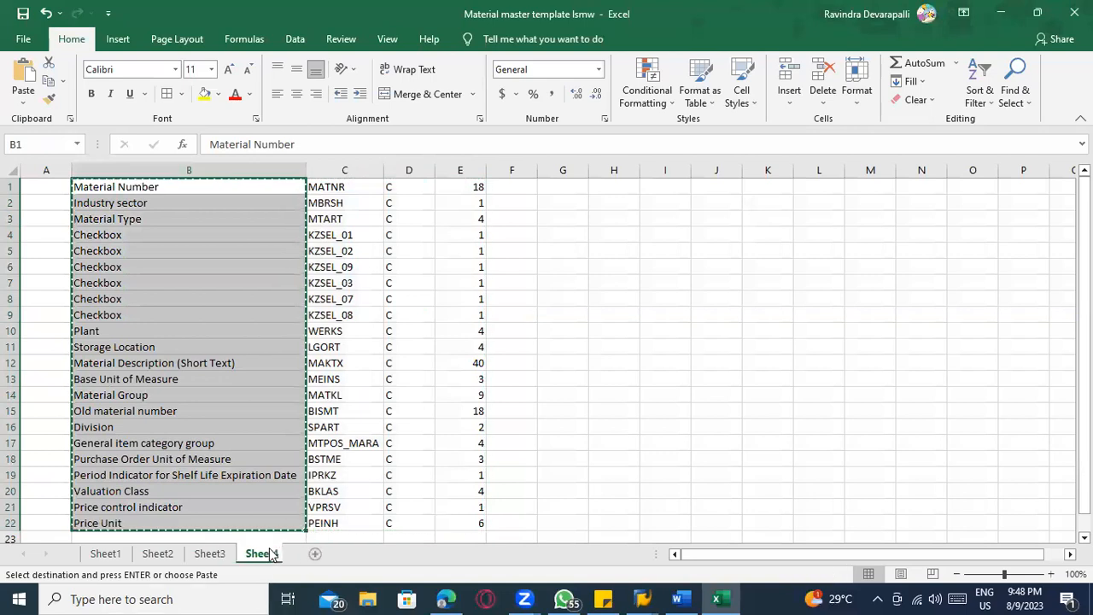
{"action": "right_click", "coordinate": [38, 186]}
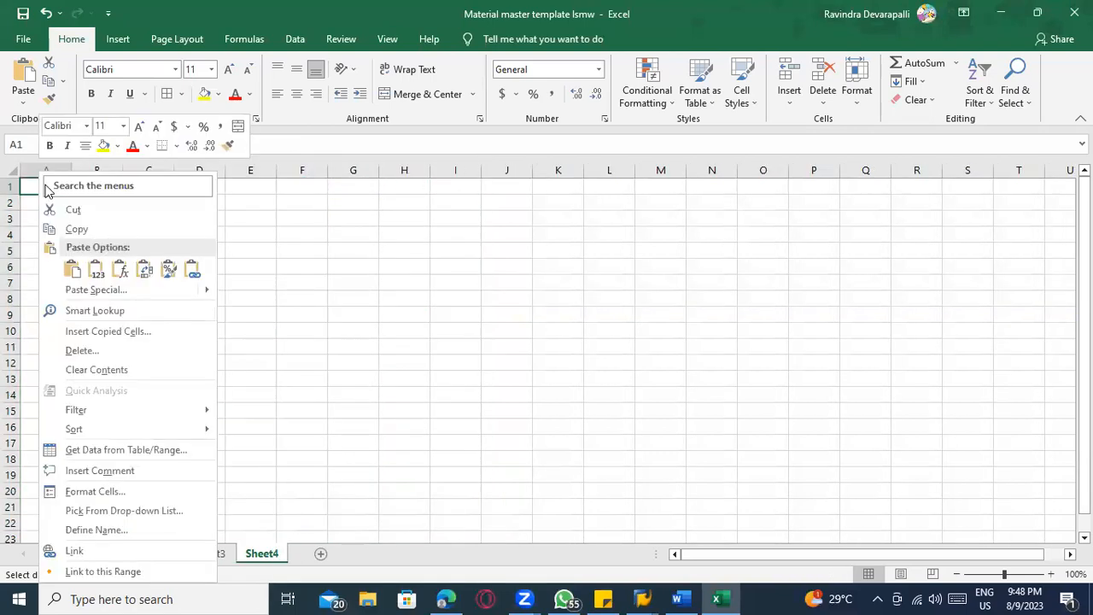
{"action": "mouse_move", "coordinate": [209, 293]}
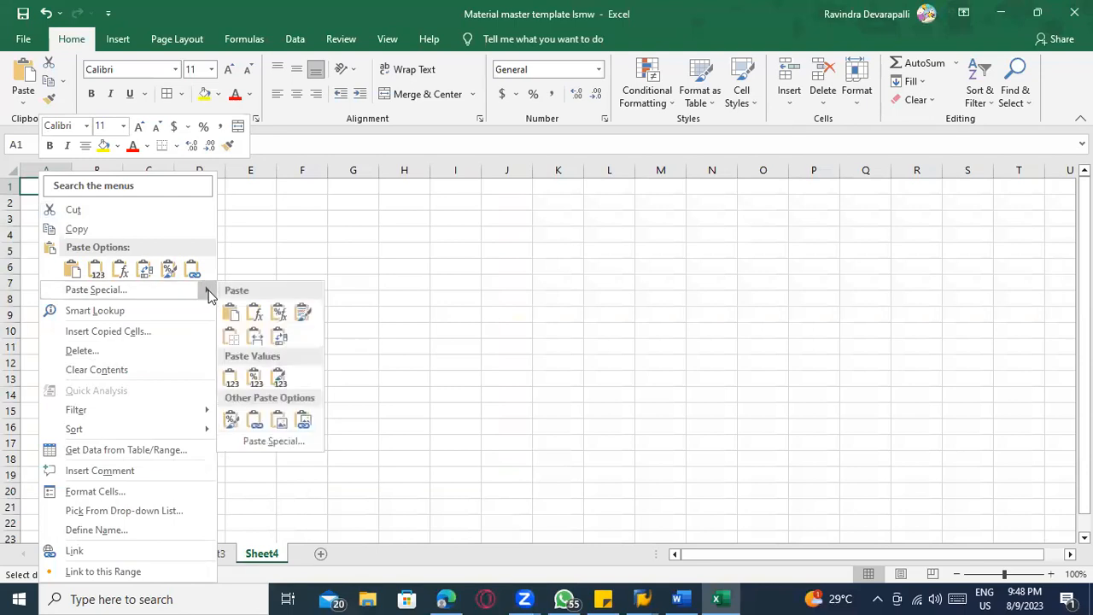
{"action": "left_click", "coordinate": [282, 340]}
Auto-fit the width of all columns in Sheet4 to the header texts
{"action": "left_click", "coordinate": [12, 171]}
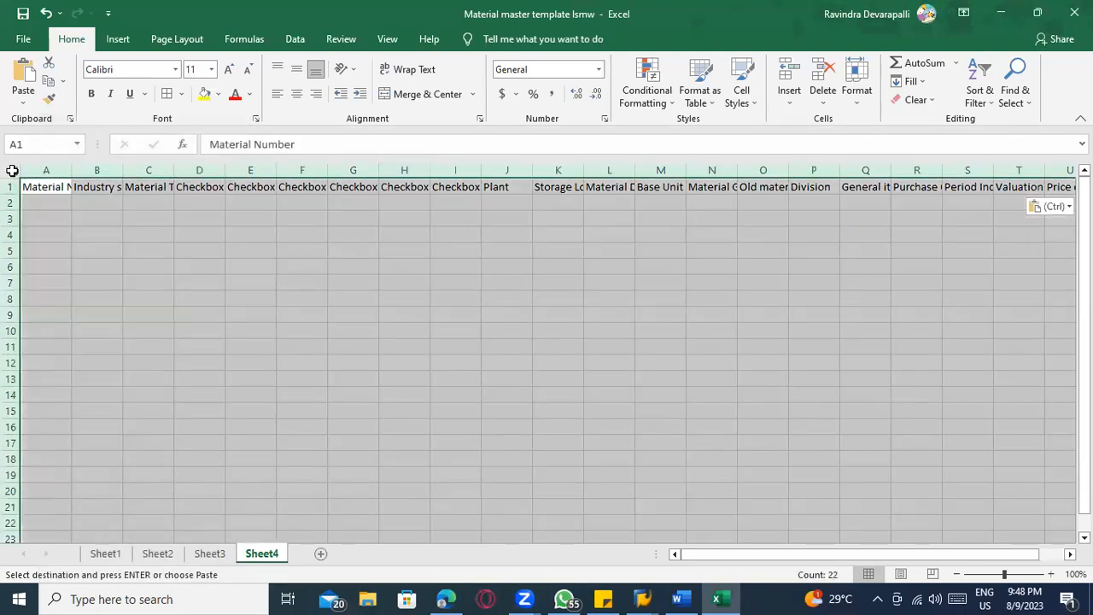
{"action": "key", "text": "alt+o"}
{"action": "key", "text": "a"}
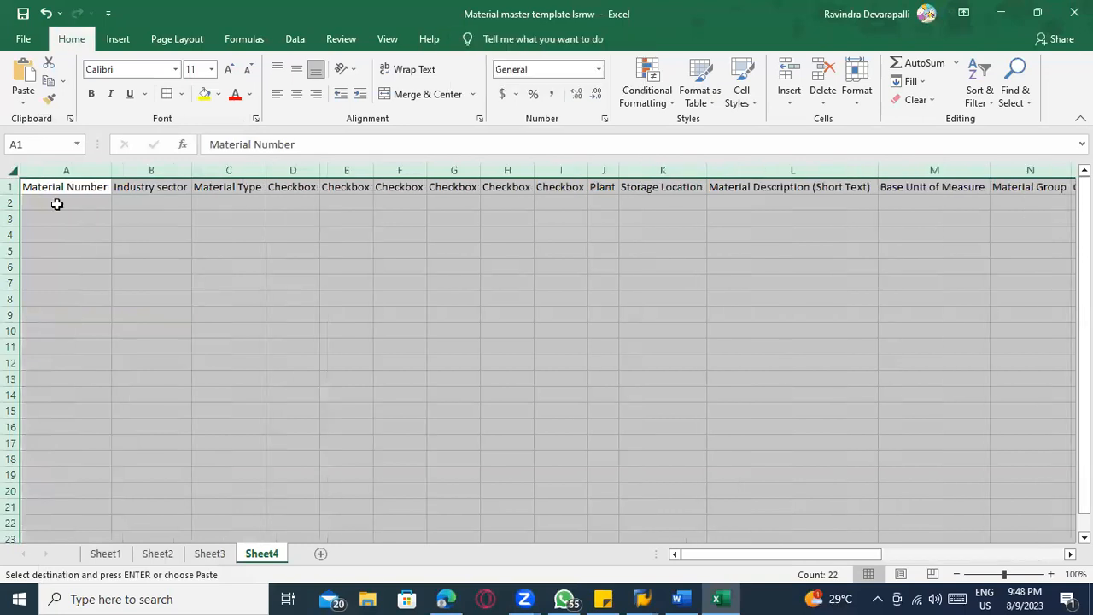
{"action": "left_click", "coordinate": [56, 204]}
Save the field mapping in the LSM Workbench and return to the Excel template
{"action": "key", "text": "alt+Tab"}
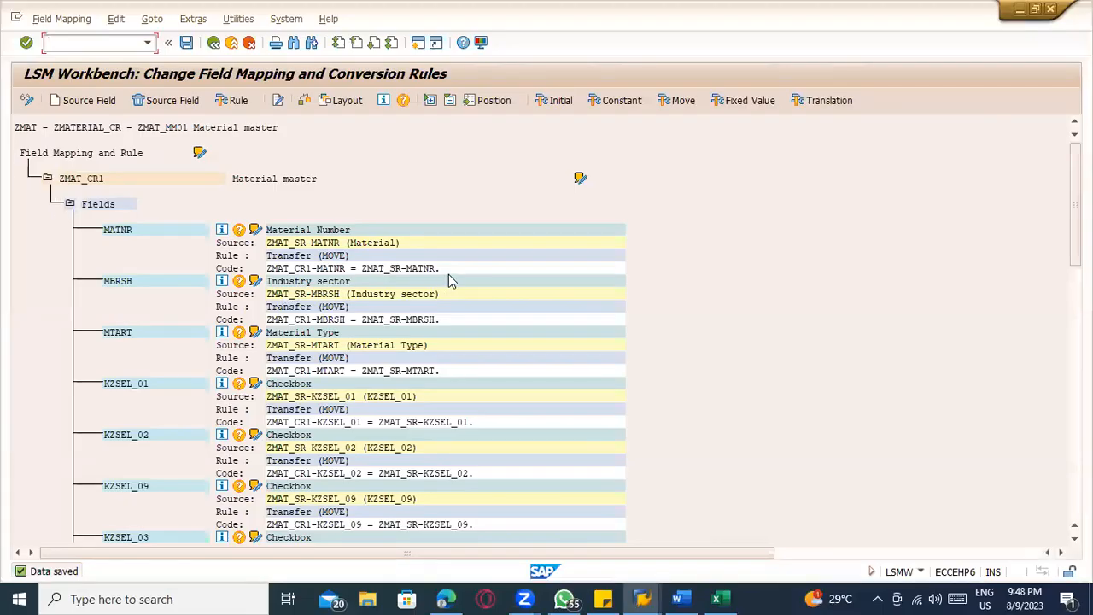
{"action": "key", "text": "alt+Tab"}
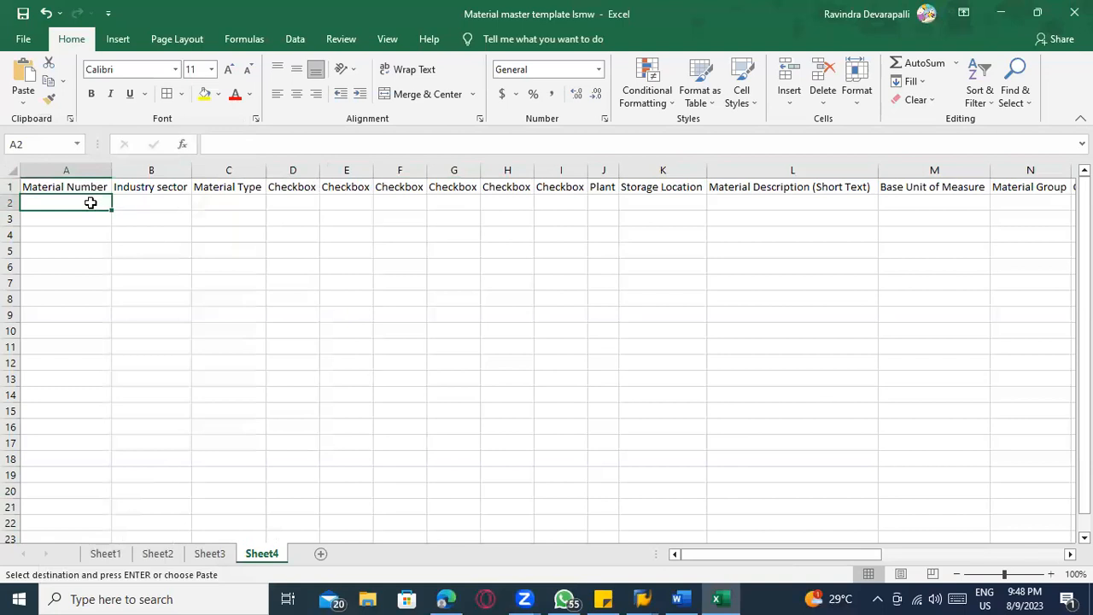
Enter SUGAR_2 as the first Material Number and fill the series down to SUGAR_18 in row 18
{"action": "type", "text": "SUGAR_2"}
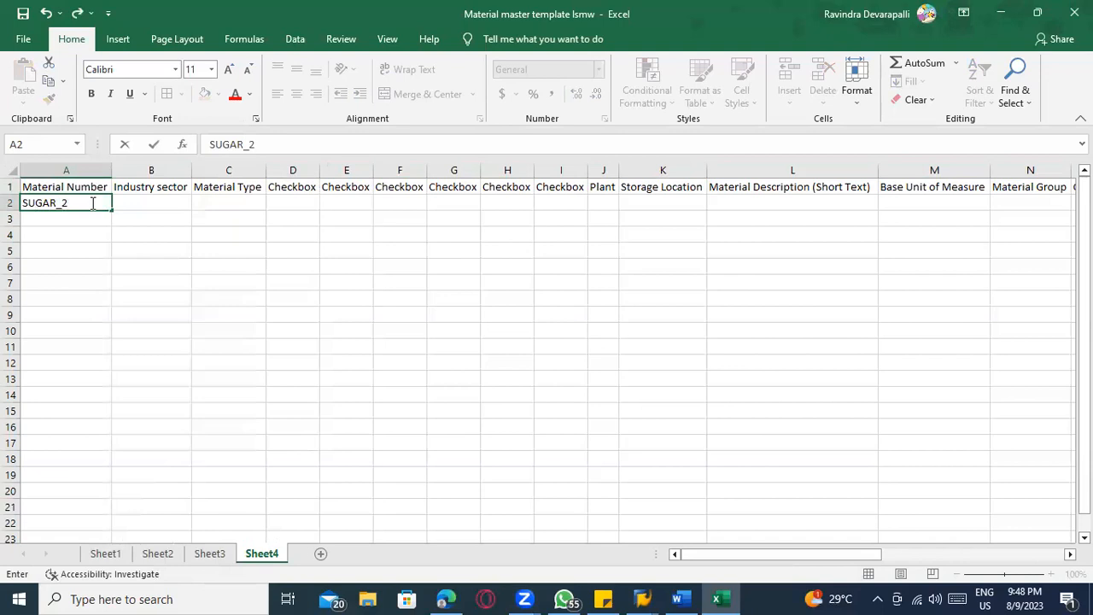
{"action": "key", "text": "Return"}
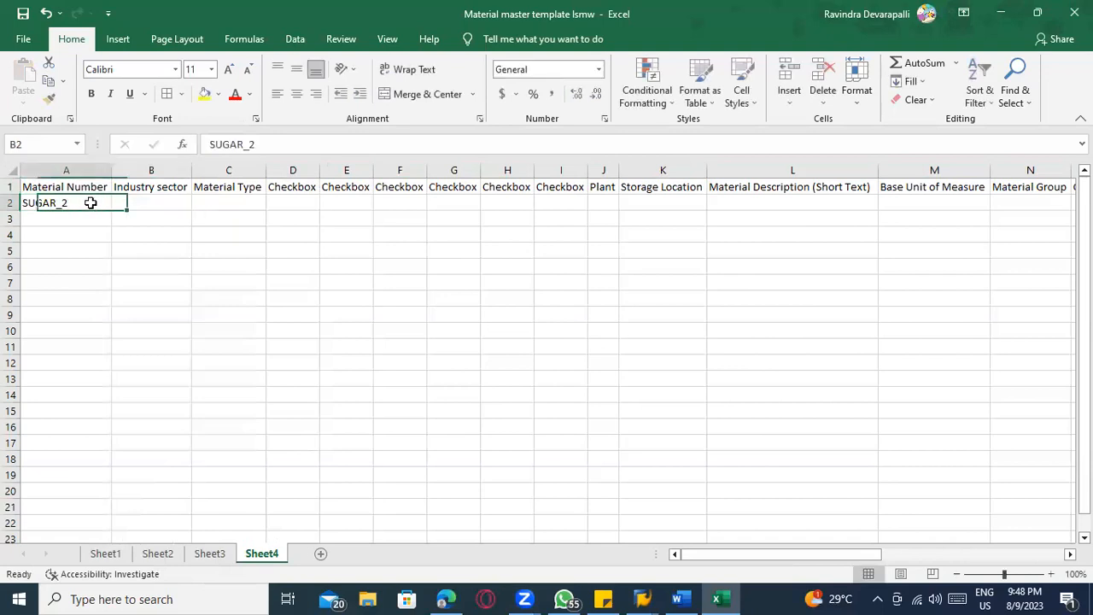
{"action": "left_click_drag", "start_coordinate": [111, 209], "coordinate": [78, 466]}
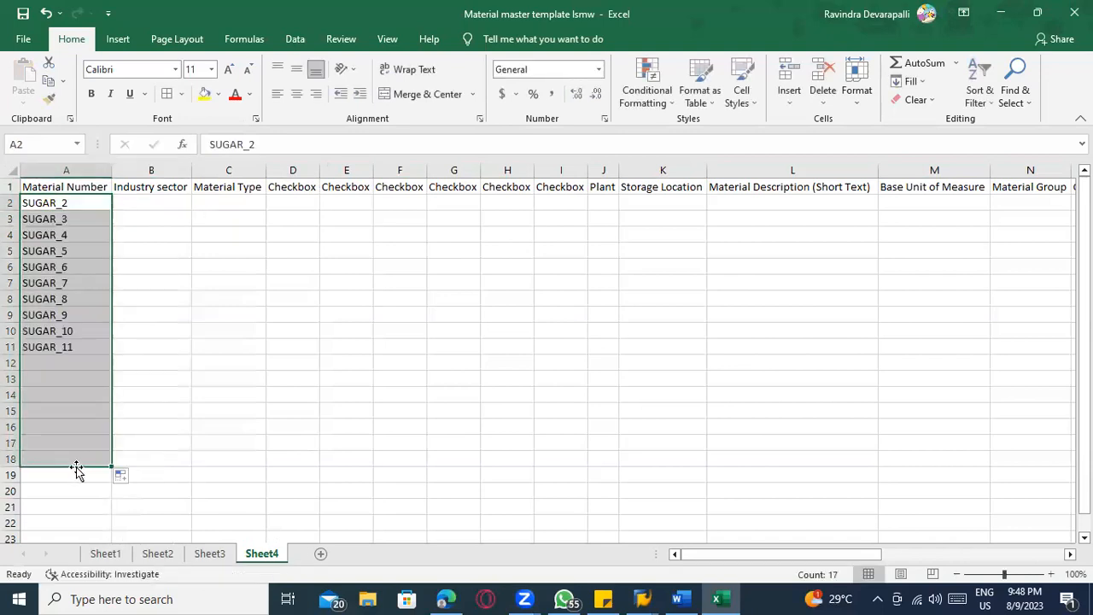
Fill the Industry sector column with F and the Material Type column with ROH for all SUGAR rows
{"action": "left_click", "coordinate": [129, 205]}
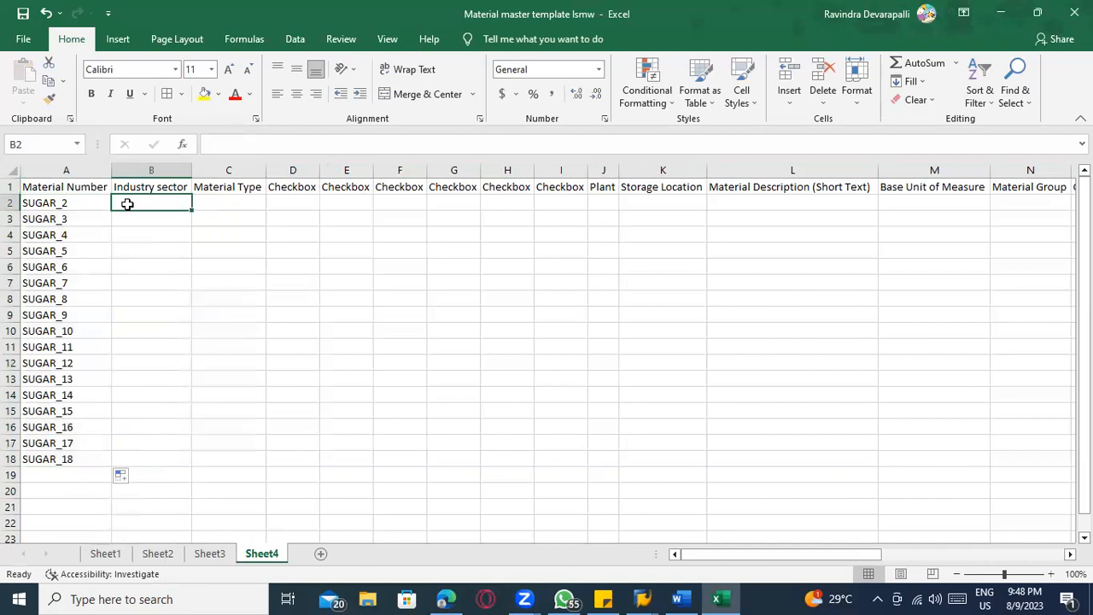
{"action": "type", "text": "F"}
{"action": "left_click", "coordinate": [181, 205]}
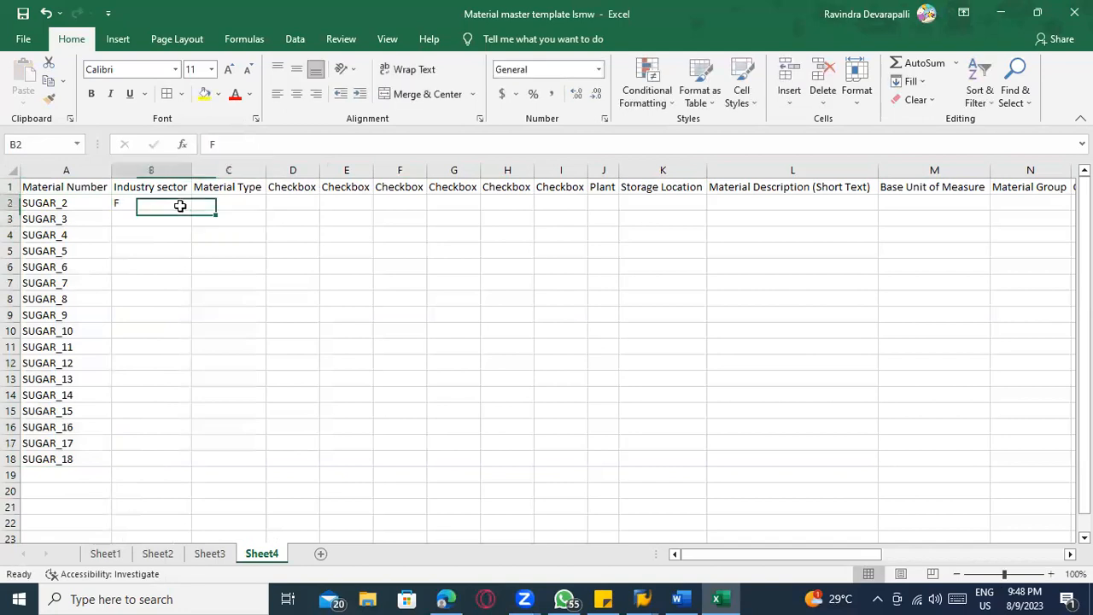
{"action": "double_click", "coordinate": [192, 209]}
{"action": "left_click", "coordinate": [212, 200]}
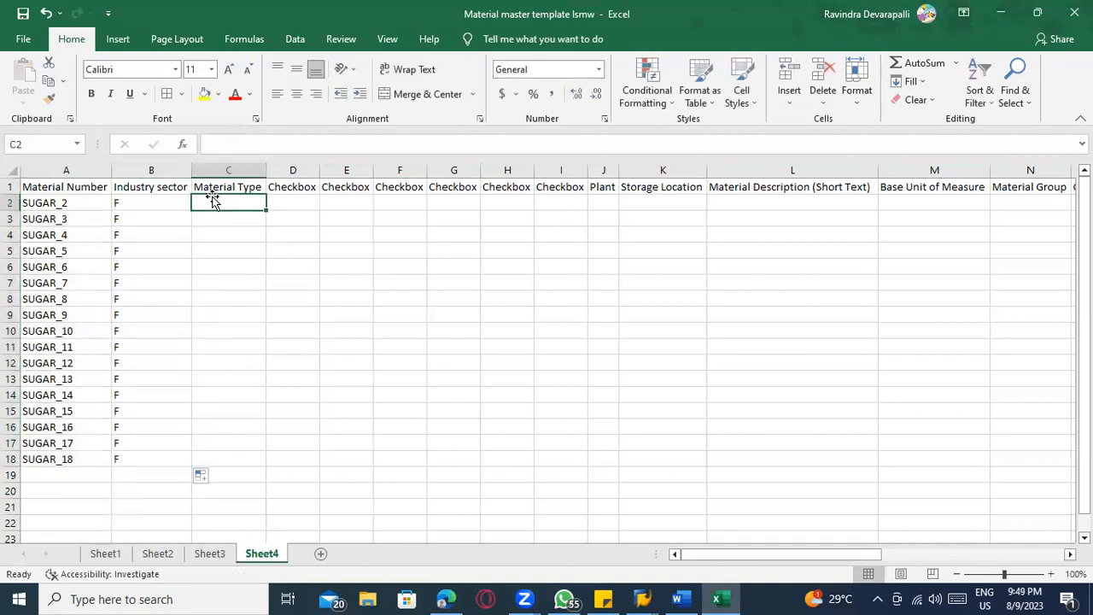
{"action": "type", "text": "RO"}
{"action": "left_click", "coordinate": [268, 209]}
{"action": "double_click", "coordinate": [267, 209]}
Enter X in all six Checkbox columns of row 2 and fill them down to row 18
{"action": "left_click", "coordinate": [288, 201]}
{"action": "type", "text": "X"}
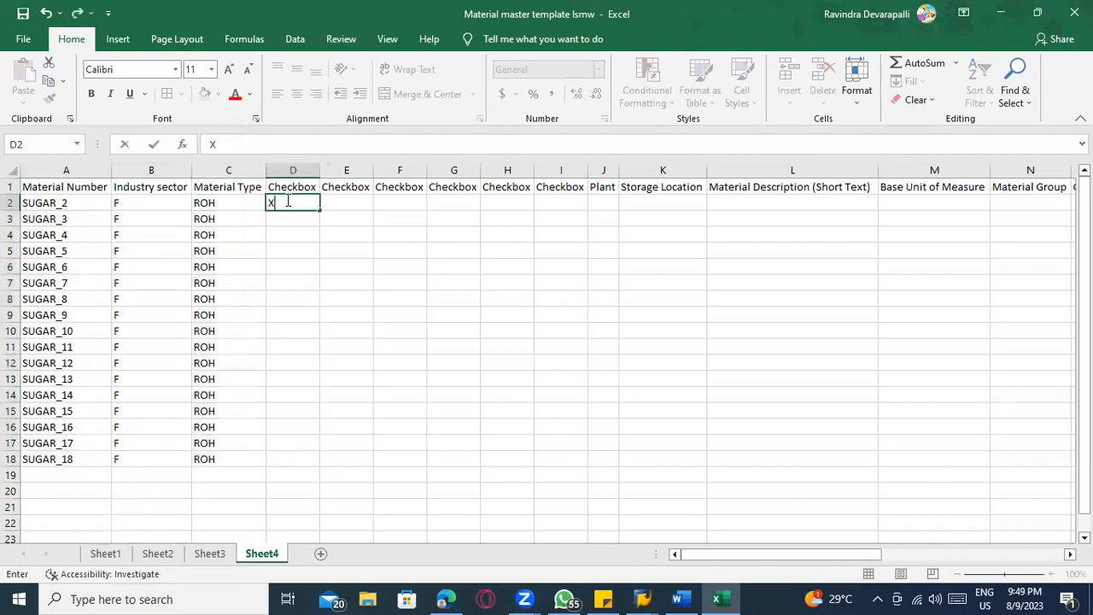
{"action": "key", "text": "Tab"}
{"action": "type", "text": "X"}
{"action": "key", "text": "Tab"}
{"action": "type", "text": "X"}
{"action": "key", "text": "Tab"}
{"action": "type", "text": "X"}
{"action": "key", "text": "Tab"}
{"action": "type", "text": "X"}
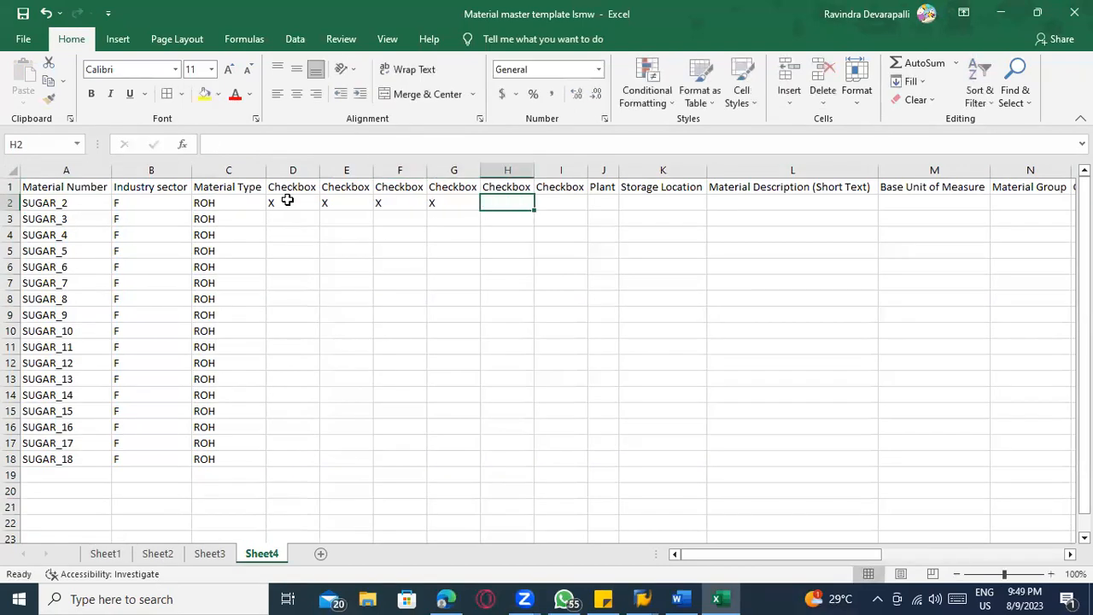
{"action": "key", "text": "Tab"}
{"action": "type", "text": "X"}
{"action": "left_click_drag", "start_coordinate": [270, 202], "coordinate": [557, 202]}
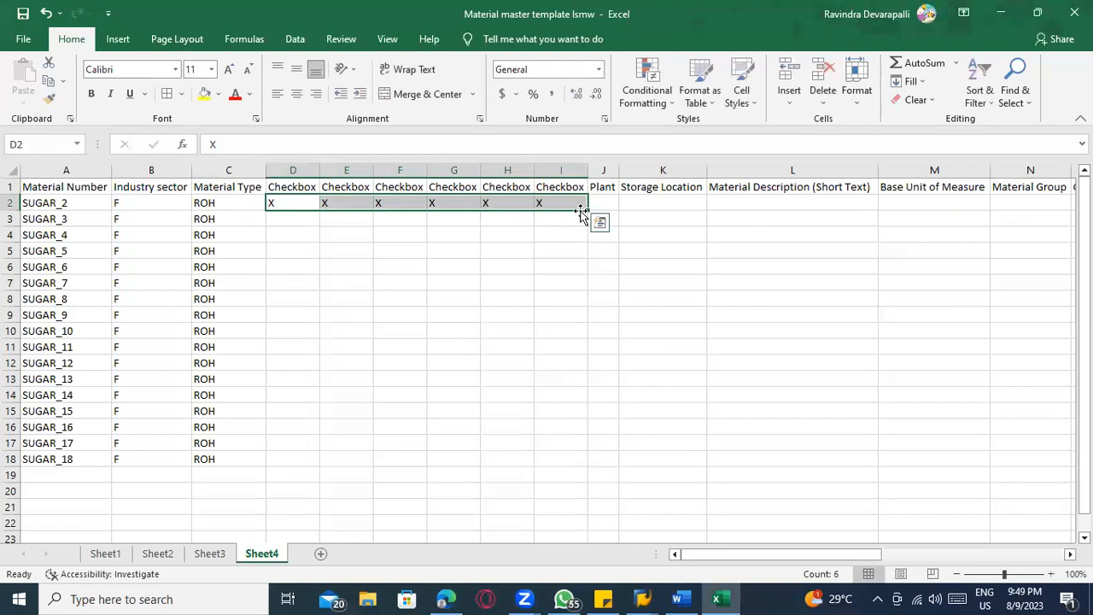
{"action": "double_click", "coordinate": [588, 211]}
Enter plant TACM and storage location TATR for the first material in row 2
{"action": "left_click", "coordinate": [607, 203]}
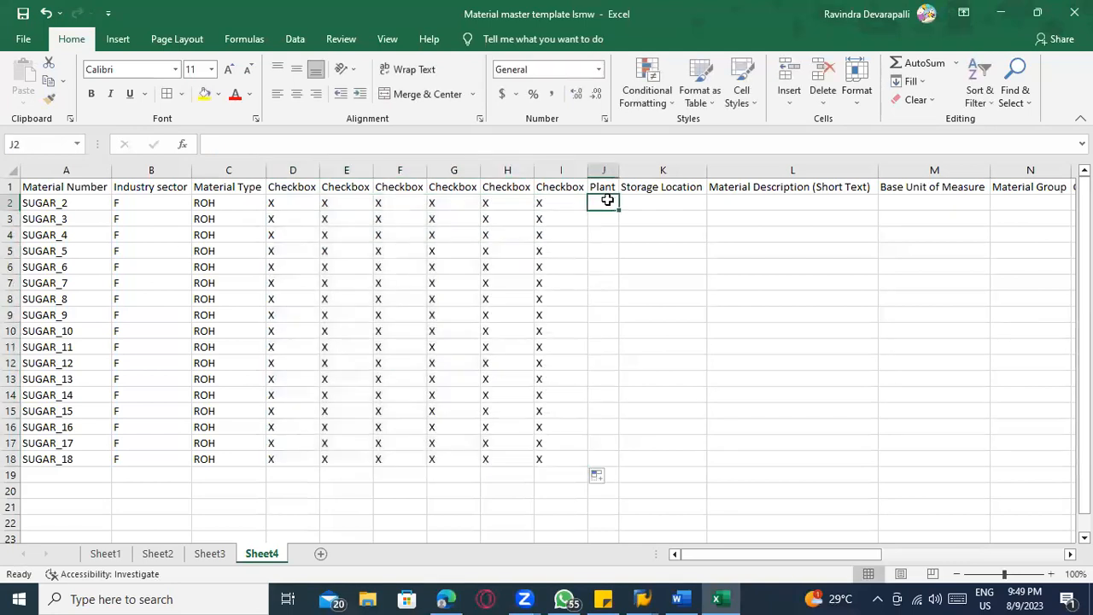
{"action": "type", "text": "1100"}
{"action": "key", "text": "Right"}
{"action": "key", "text": "Left"}
{"action": "key", "text": "BackSpace"}
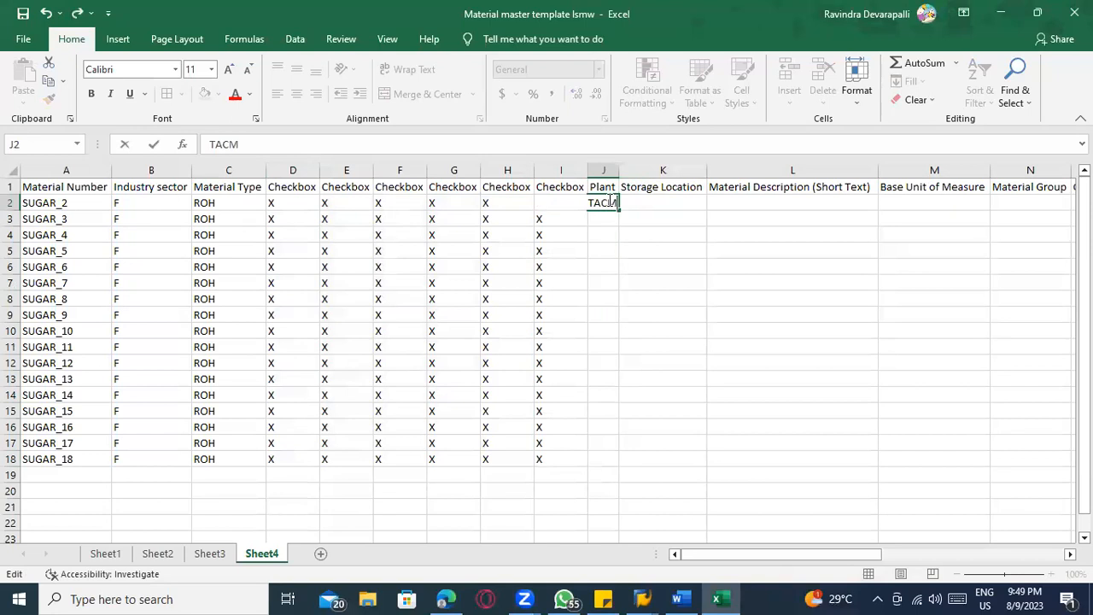
{"action": "key", "text": "Tab"}
{"action": "type", "text": "T"}
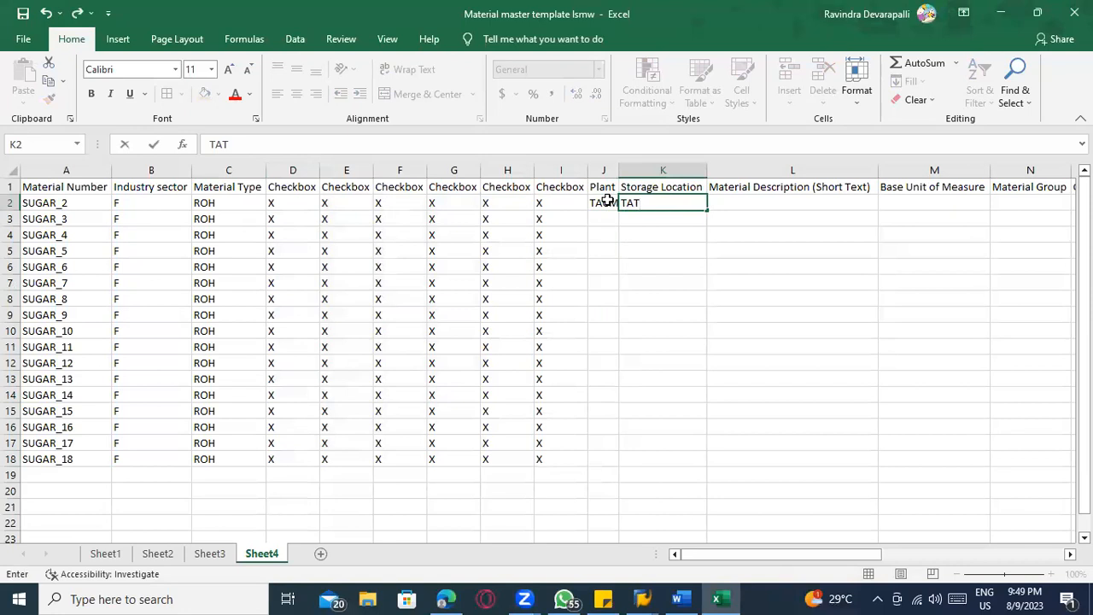
{"action": "key", "text": "Tab"}
Copy the plant and storage location from row 2 into rows 3 to 18
{"action": "left_click_drag", "start_coordinate": [603, 205], "coordinate": [622, 462]}
{"action": "key", "text": "ctrl+c"}
{"action": "key", "text": "ctrl+c"}
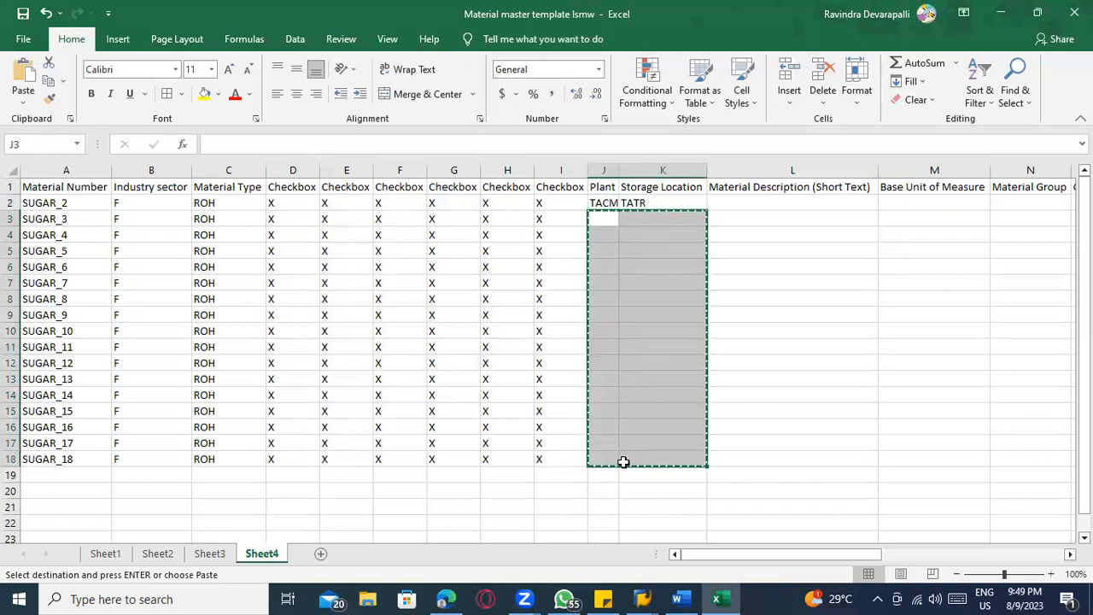
{"action": "left_click_drag", "start_coordinate": [627, 204], "coordinate": [644, 453]}
{"action": "key", "text": "ctrl+c"}
{"action": "key", "text": "ctrl+v"}
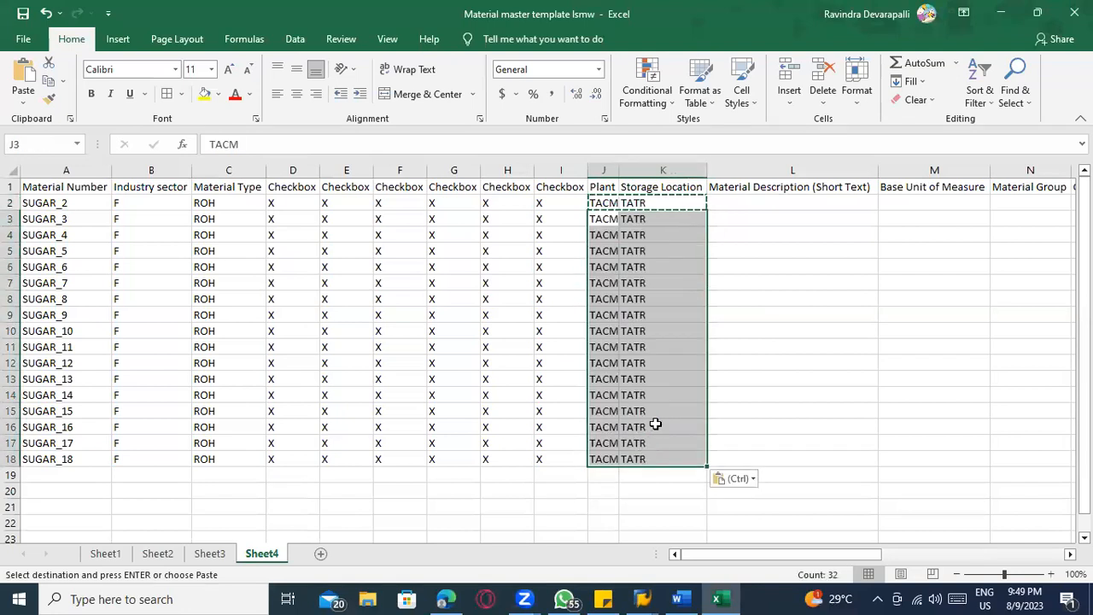
{"action": "key", "text": "Escape"}
Enter SUGAR1 as the first Material Description and fill the series down to SUGAR17
{"action": "left_click", "coordinate": [720, 196]}
{"action": "type", "text": "SUGAR1"}
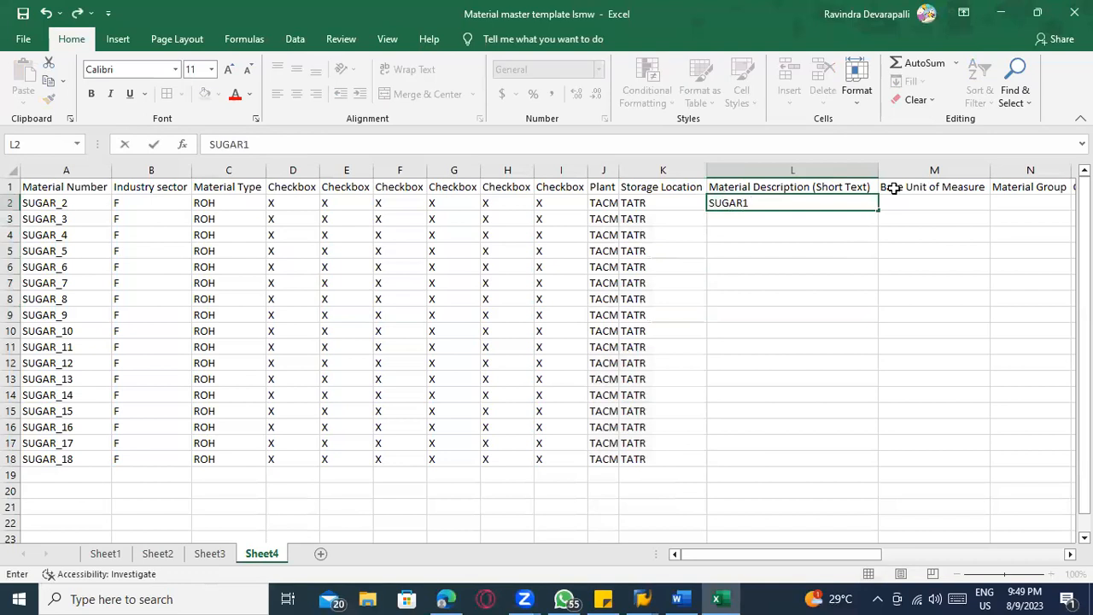
{"action": "double_click", "coordinate": [880, 211]}
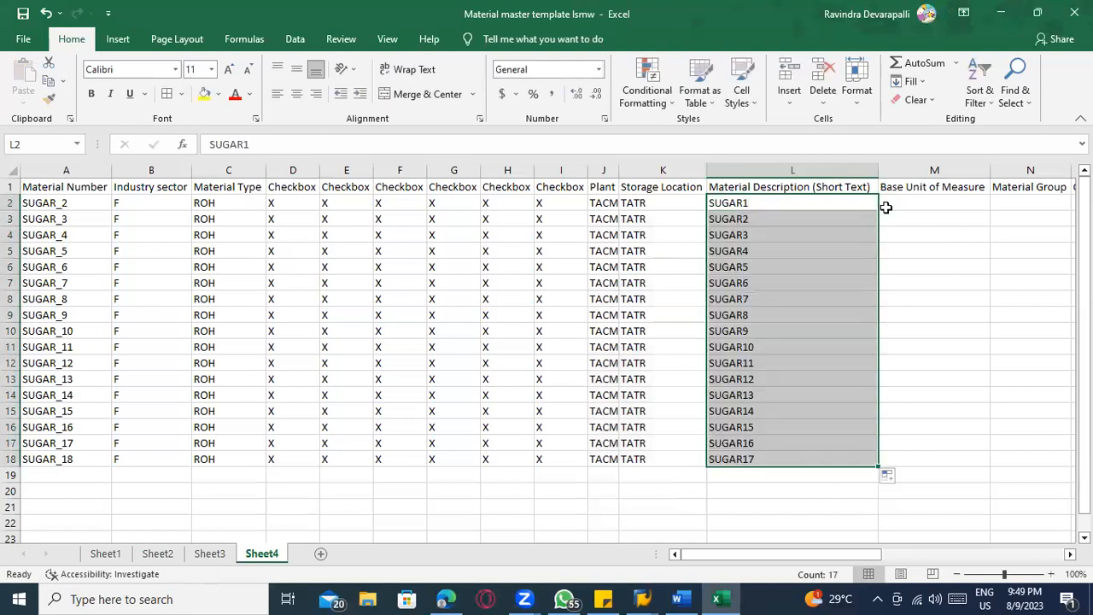
Set the Base Unit of Measure to KG for all materials down to row 18
{"action": "left_click", "coordinate": [890, 199]}
{"action": "type", "text": "KG"}
{"action": "key", "text": "Tab"}
{"action": "left_click", "coordinate": [890, 200]}
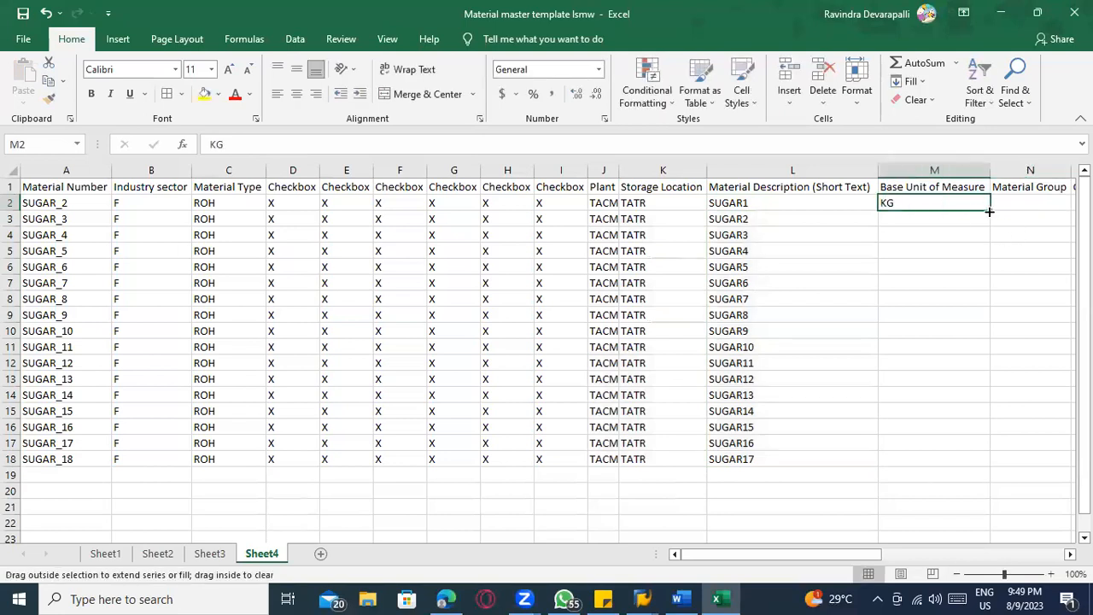
{"action": "double_click", "coordinate": [991, 211]}
{"action": "key", "text": "Return"}
Set the Material Group to FOOD for all materials down to row 18
{"action": "left_click", "coordinate": [1004, 193]}
{"action": "key", "text": "Right"}
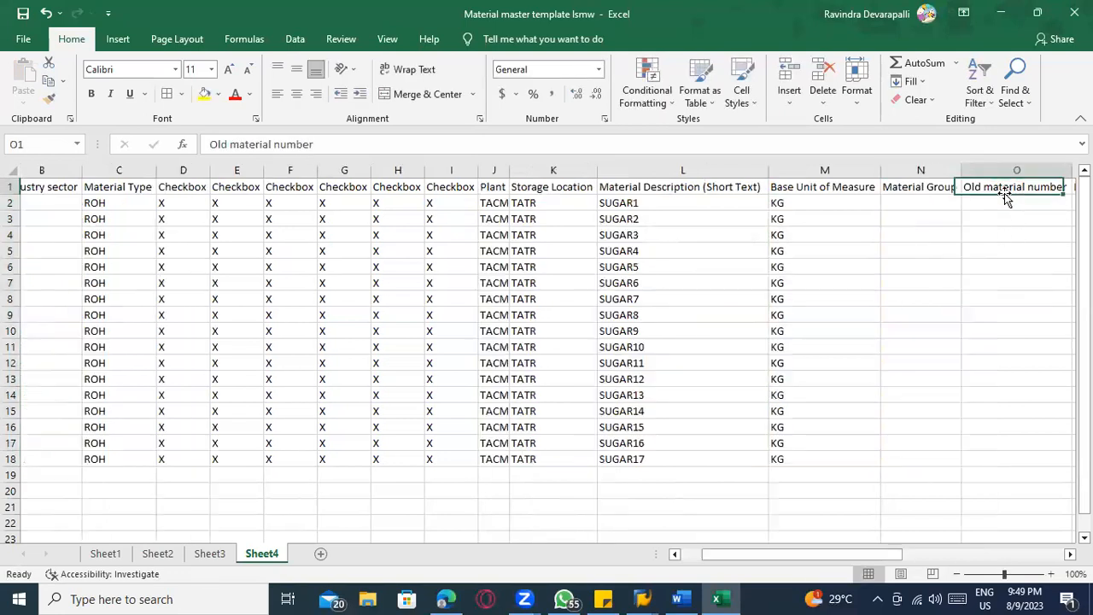
{"action": "left_click", "coordinate": [868, 194]}
{"action": "left_click", "coordinate": [863, 200]}
{"action": "type", "text": "FOOD"}
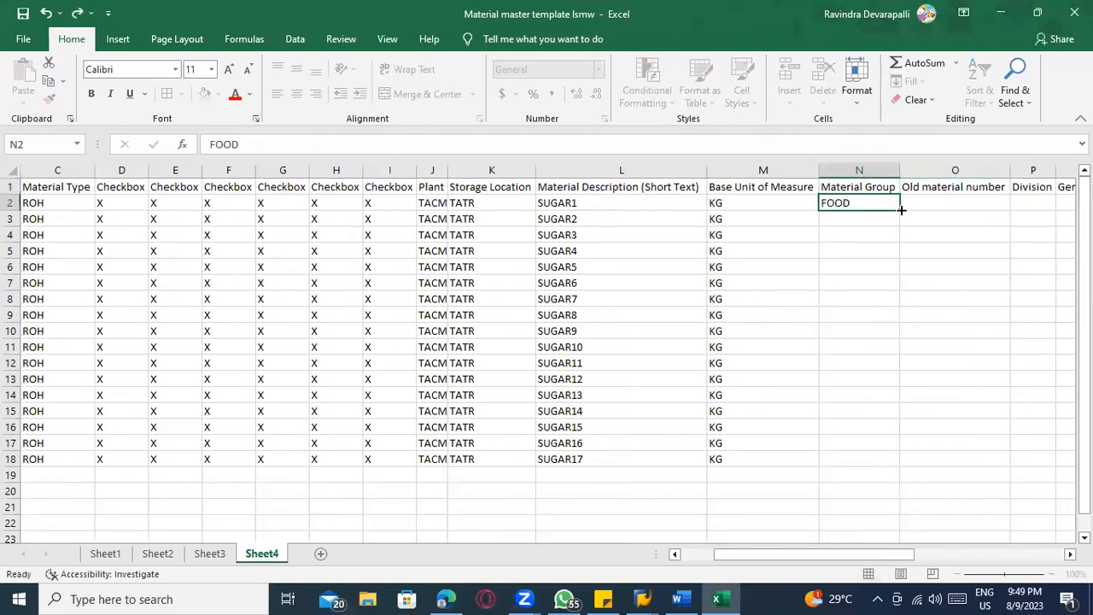
{"action": "double_click", "coordinate": [901, 209]}
Leave Old material number and Division blank, and fill the General item category group with NORM down to row 18
{"action": "left_click", "coordinate": [915, 202]}
{"action": "key", "text": "Right"}
{"action": "key", "text": "Right"}
{"action": "key", "text": "Left"}
{"action": "key", "text": "Left"}
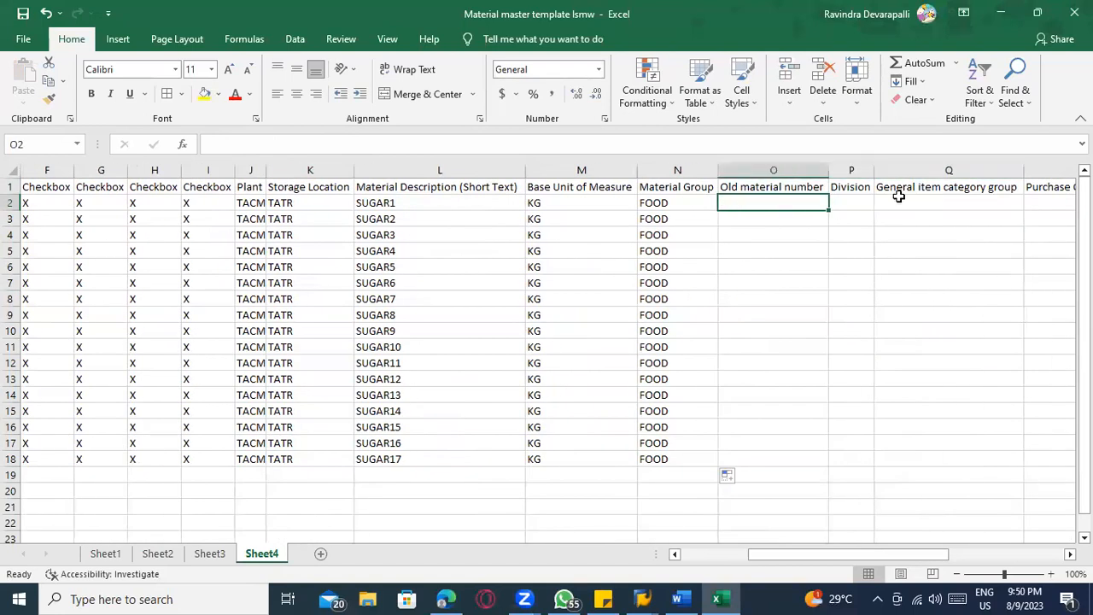
{"action": "left_click", "coordinate": [863, 199]}
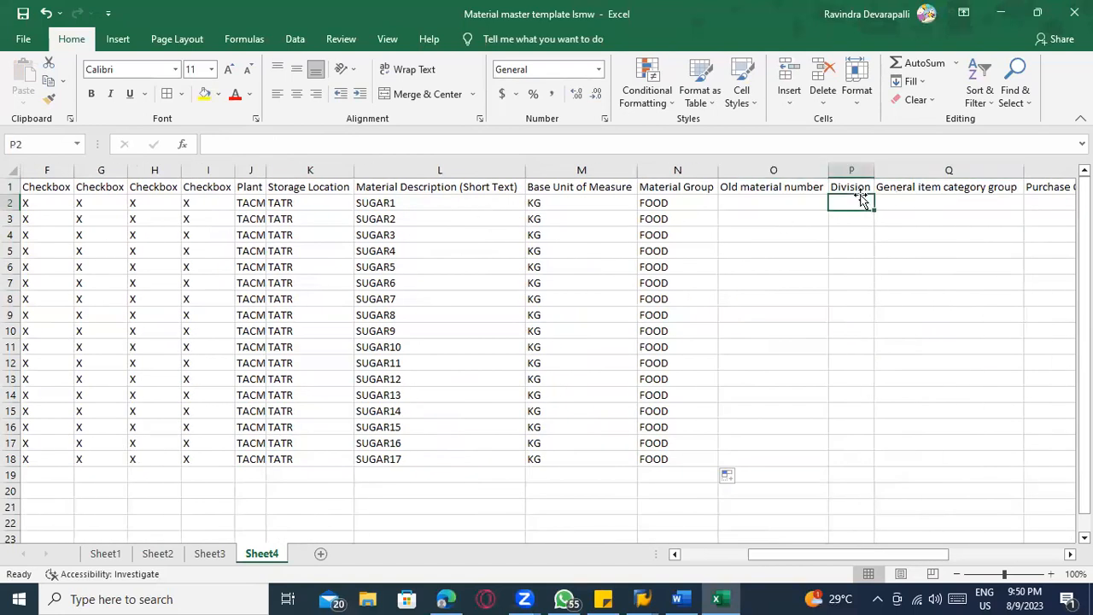
{"action": "key", "text": "Right"}
{"action": "key", "text": "Right"}
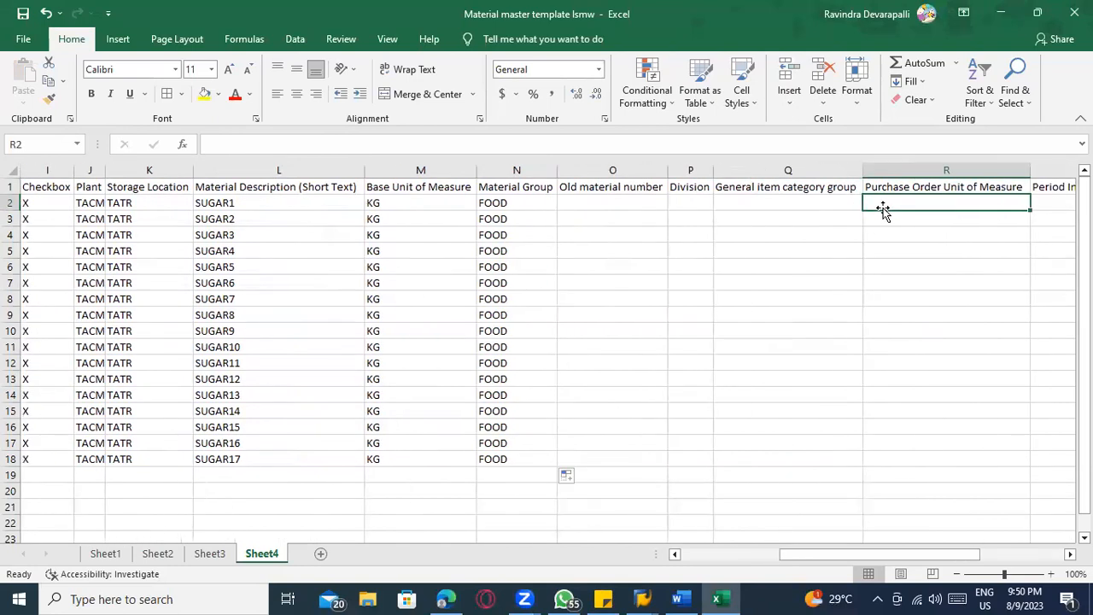
{"action": "key", "text": "Left"}
{"action": "type", "text": "NORM"}
{"action": "key", "text": "Right"}
{"action": "key", "text": "Left"}
{"action": "left_click_drag", "start_coordinate": [862, 207], "coordinate": [854, 458]}
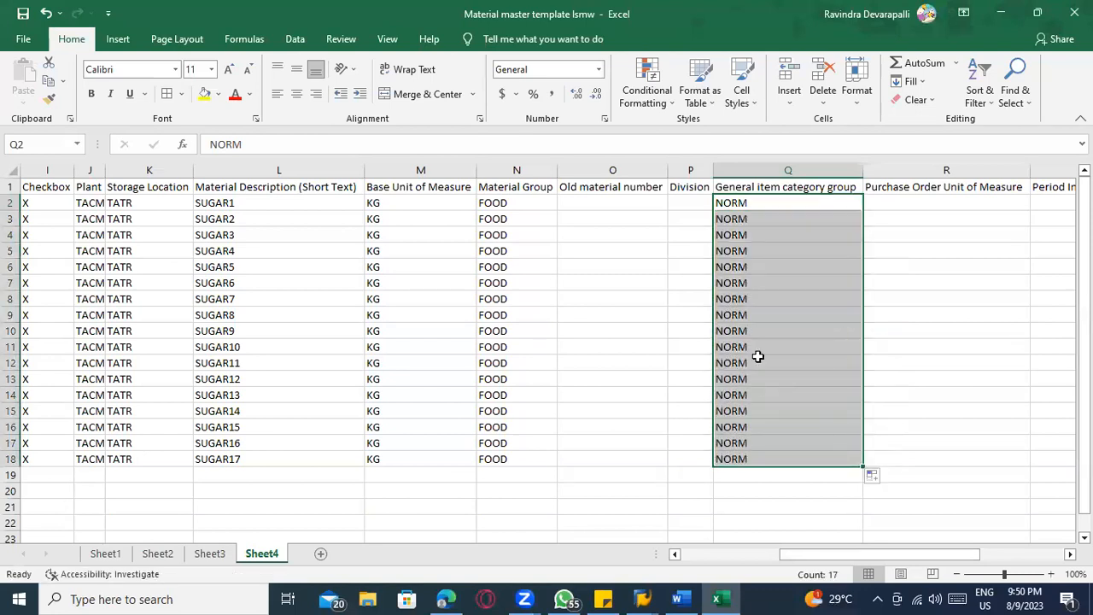
Leave the purchase order unit and shelf life period indicator blank, and fill the Valuation Class with 3000 down to row 18
{"action": "left_click", "coordinate": [915, 197]}
{"action": "scroll", "coordinate": [910, 198], "scroll_direction": "right", "scroll_amount": 3}
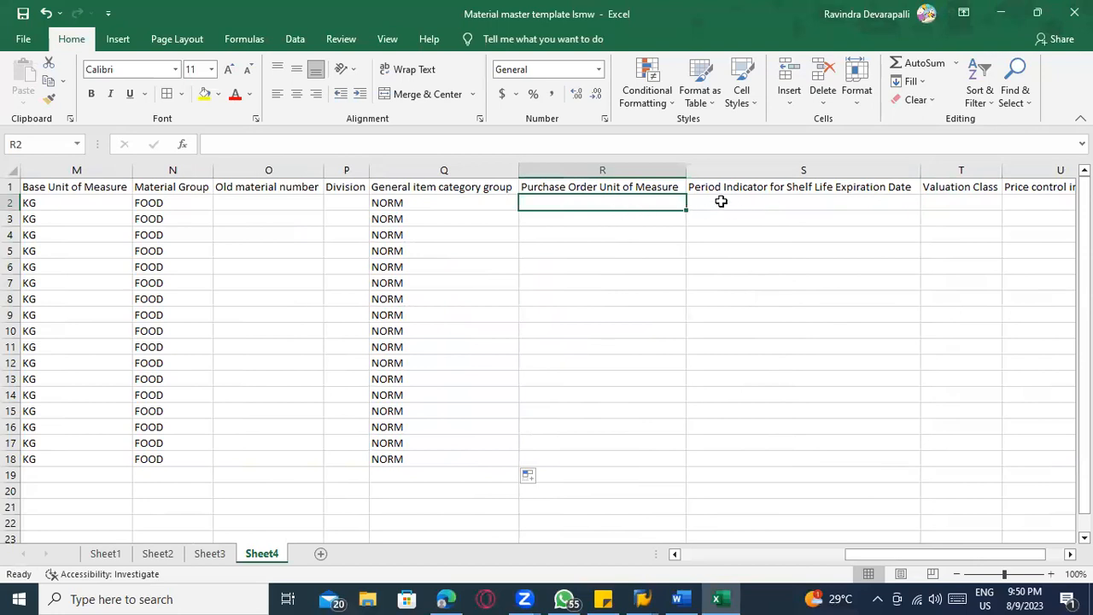
{"action": "key", "text": "Right"}
{"action": "key", "text": "Right"}
{"action": "key", "text": "Right"}
{"action": "key", "text": "Left"}
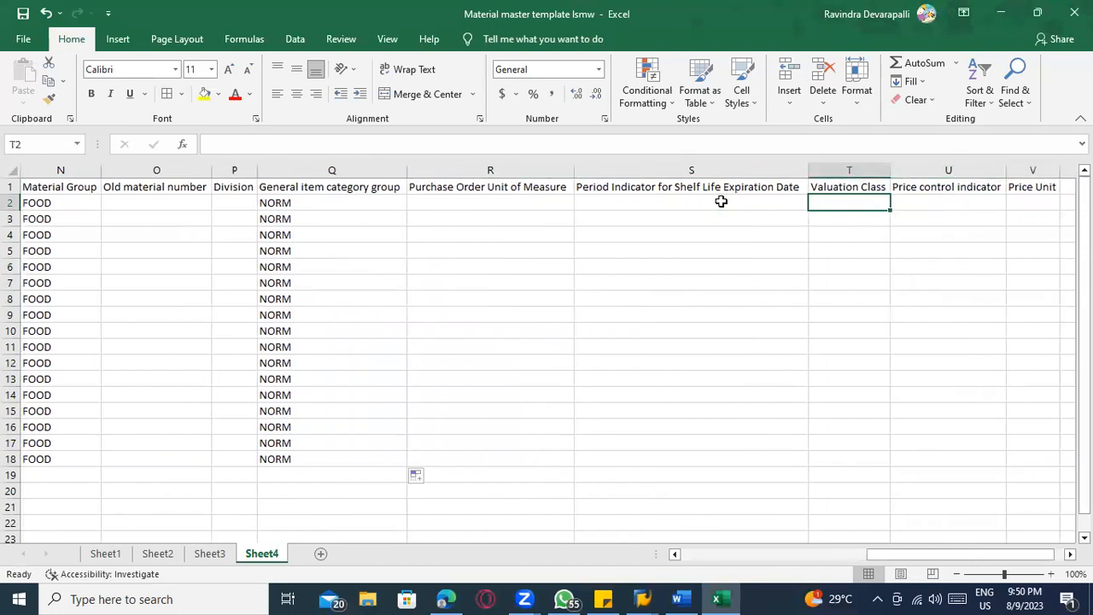
{"action": "type", "text": "3000"}
{"action": "key", "text": "Right"}
{"action": "key", "text": "Left"}
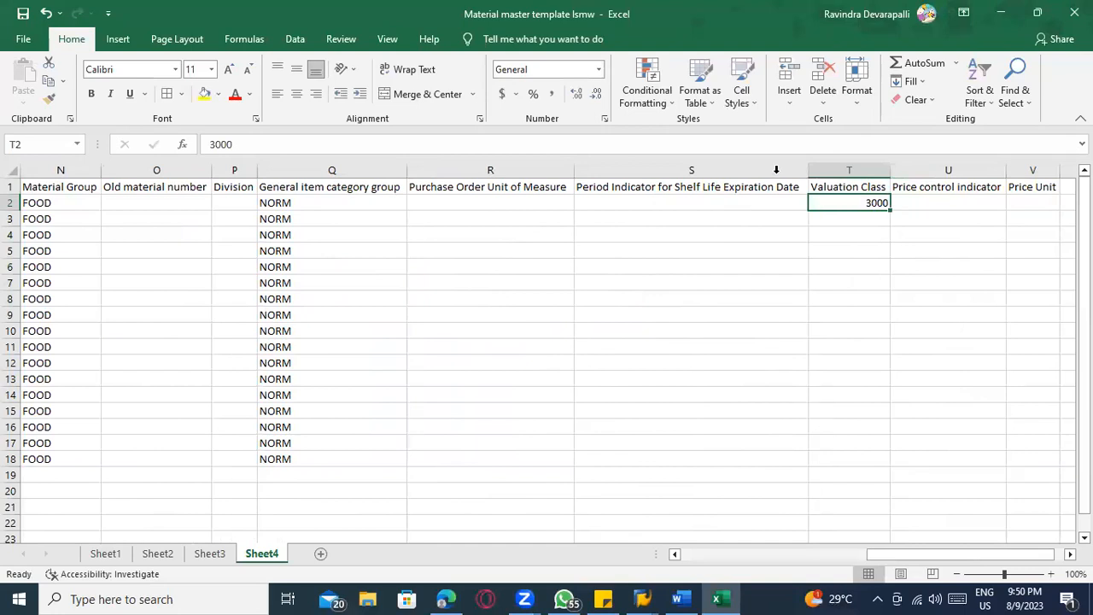
{"action": "left_click_drag", "start_coordinate": [890, 210], "coordinate": [883, 467]}
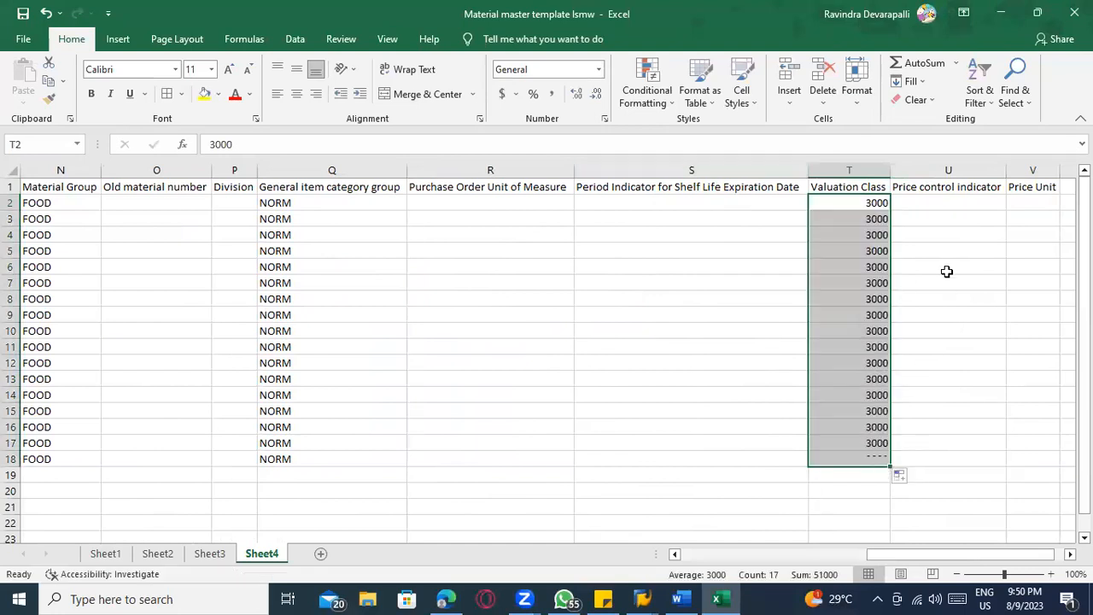
Set the Price control indicator to V for all materials down to row 18
{"action": "left_click", "coordinate": [935, 200]}
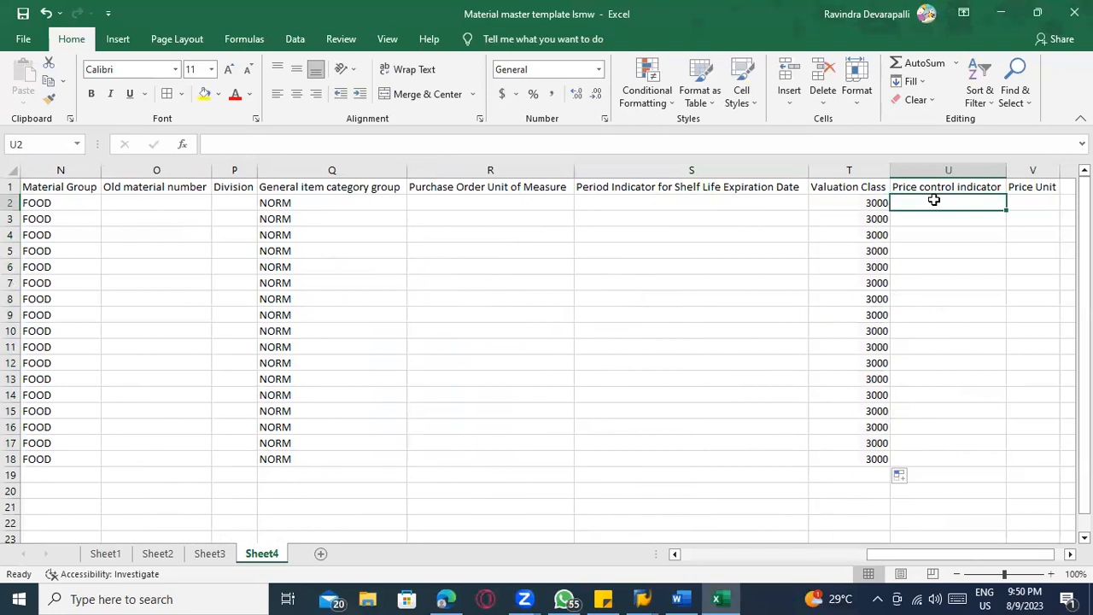
{"action": "type", "text": "V"}
{"action": "double_click", "coordinate": [1008, 208]}
Set the Price Unit to 1 for all materials down to row 18, and select the whole table including its header row
{"action": "left_click", "coordinate": [1023, 205]}
{"action": "type", "text": "1"}
{"action": "key", "text": "ctrl+Return"}
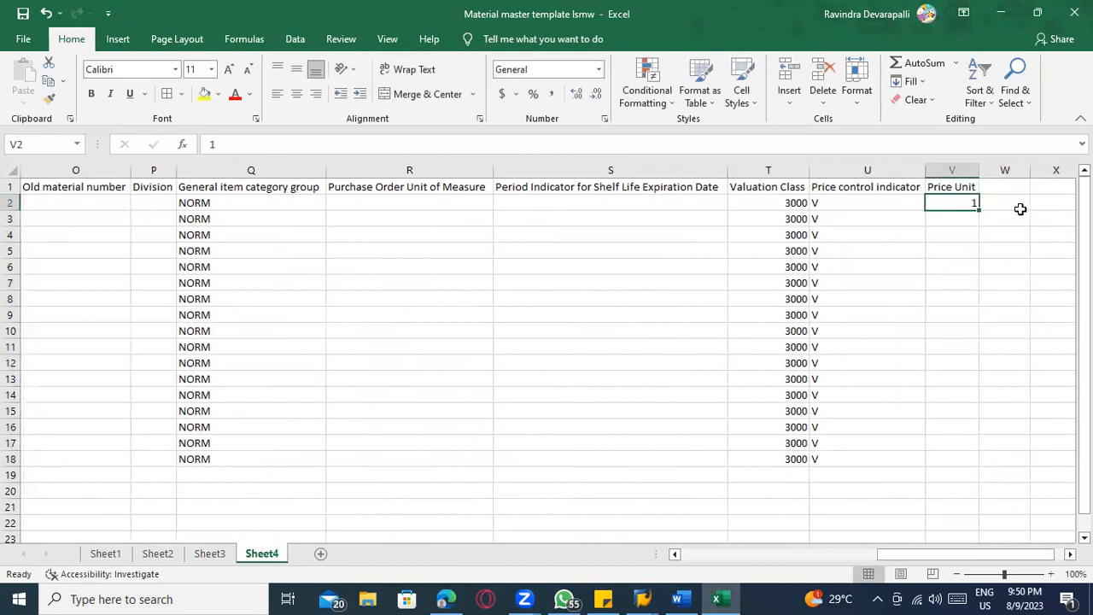
{"action": "double_click", "coordinate": [980, 214]}
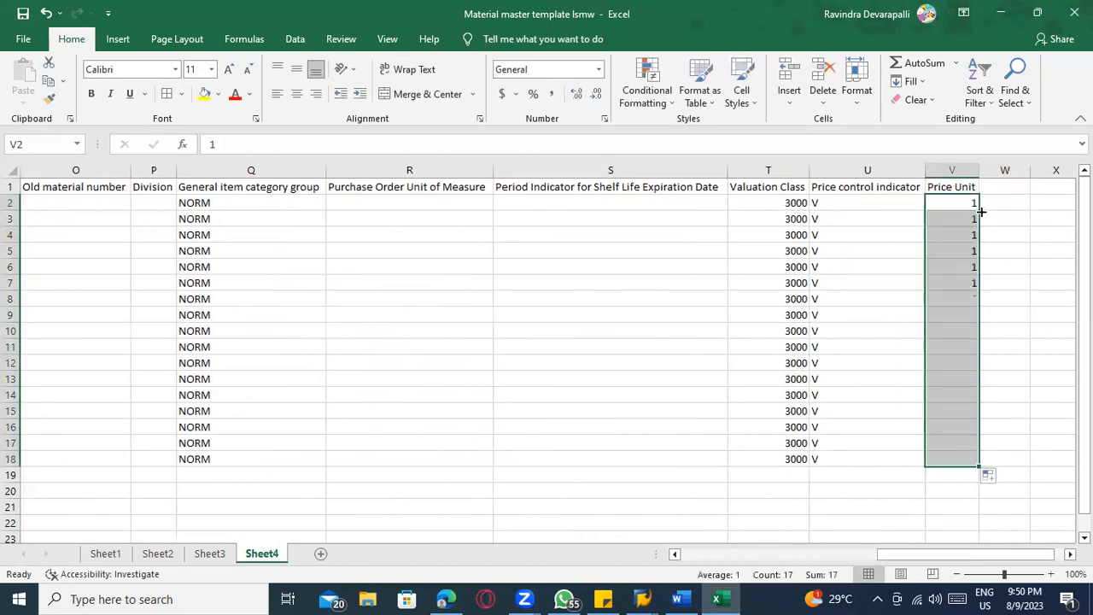
{"action": "left_click", "coordinate": [887, 487]}
{"action": "left_click_drag", "start_coordinate": [960, 458], "coordinate": [5, 171]}
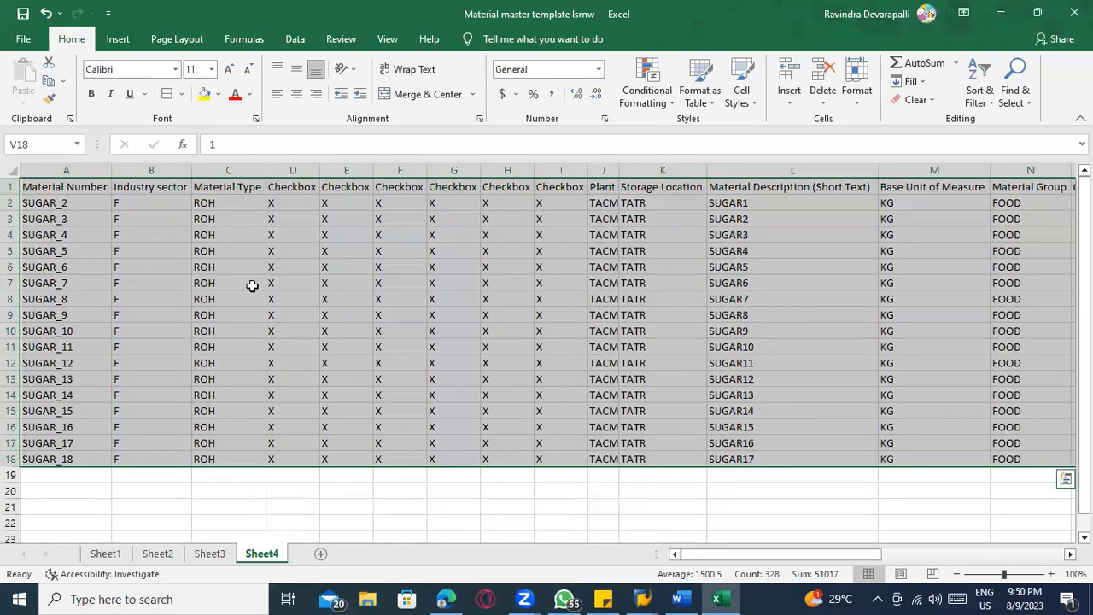
Switch to the SAP LSM Workbench, open Specify Files in change mode, and start adding a legacy data file on the PC
{"action": "key", "text": "alt+Tab"}
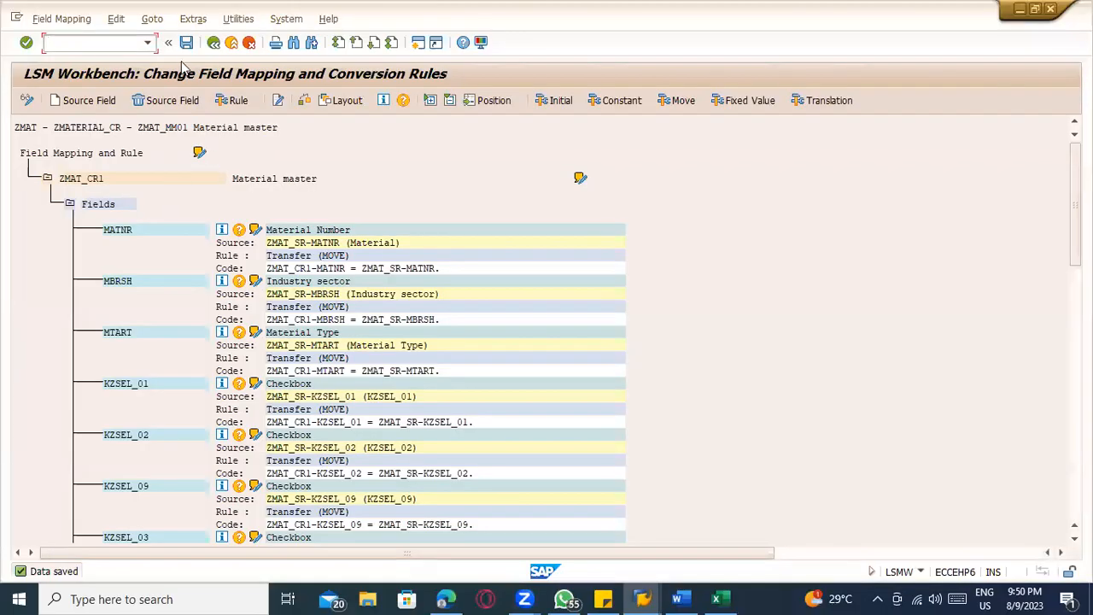
{"action": "left_click", "coordinate": [213, 42]}
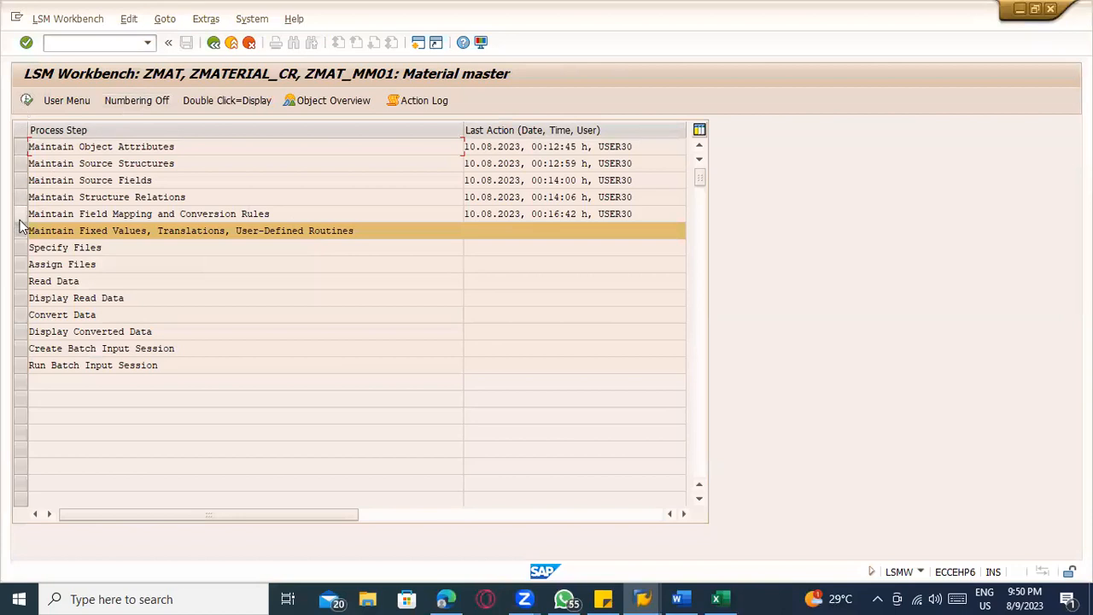
{"action": "left_click", "coordinate": [22, 248]}
{"action": "left_click", "coordinate": [28, 101]}
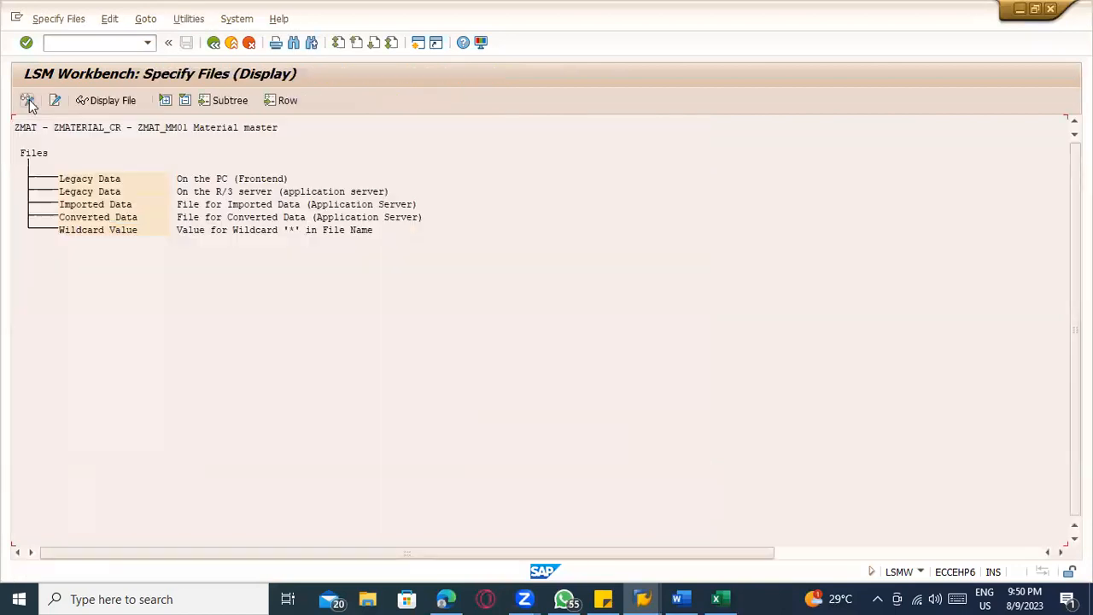
{"action": "left_click", "coordinate": [27, 100]}
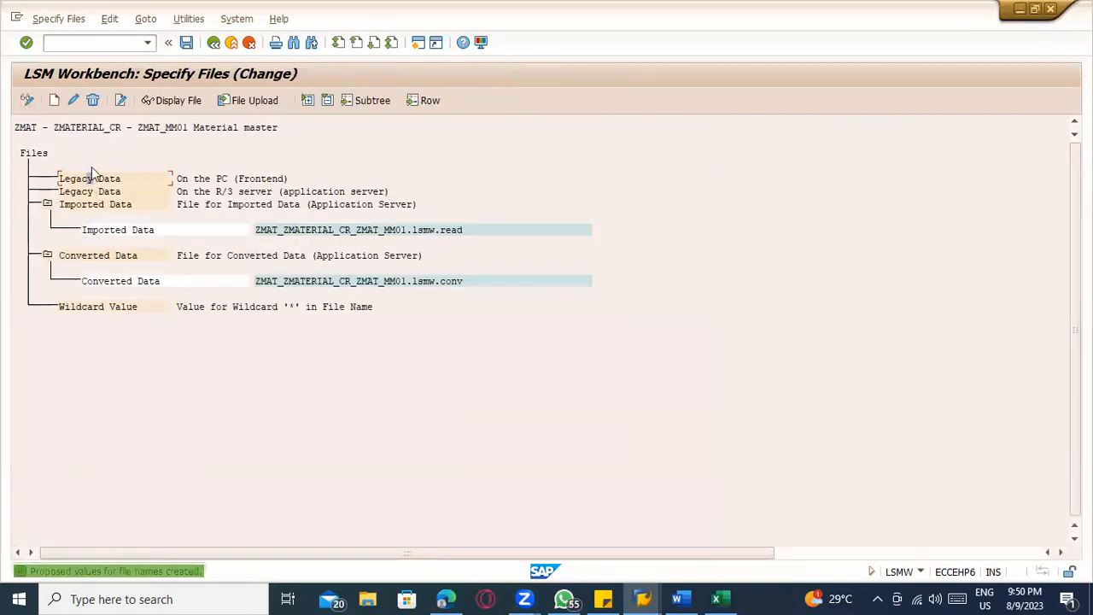
{"action": "double_click", "coordinate": [88, 175]}
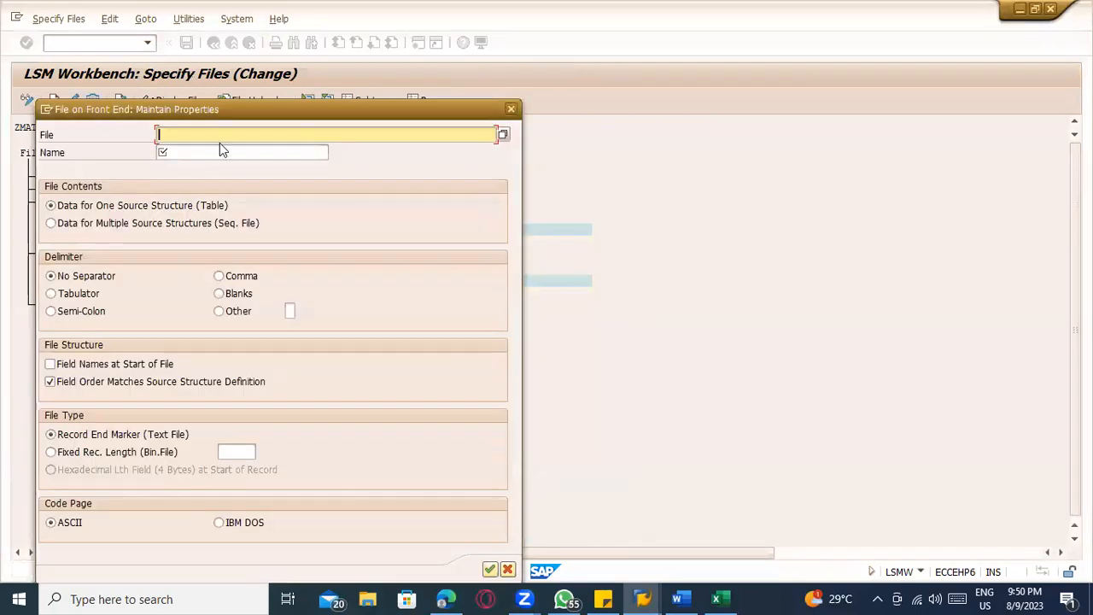
Copy the selected Excel table, replace the contents of the desktop file Material LSMW test.txt with it, and save the file
{"action": "key", "text": "alt+Tab"}
{"action": "left_click", "coordinate": [299, 156]}
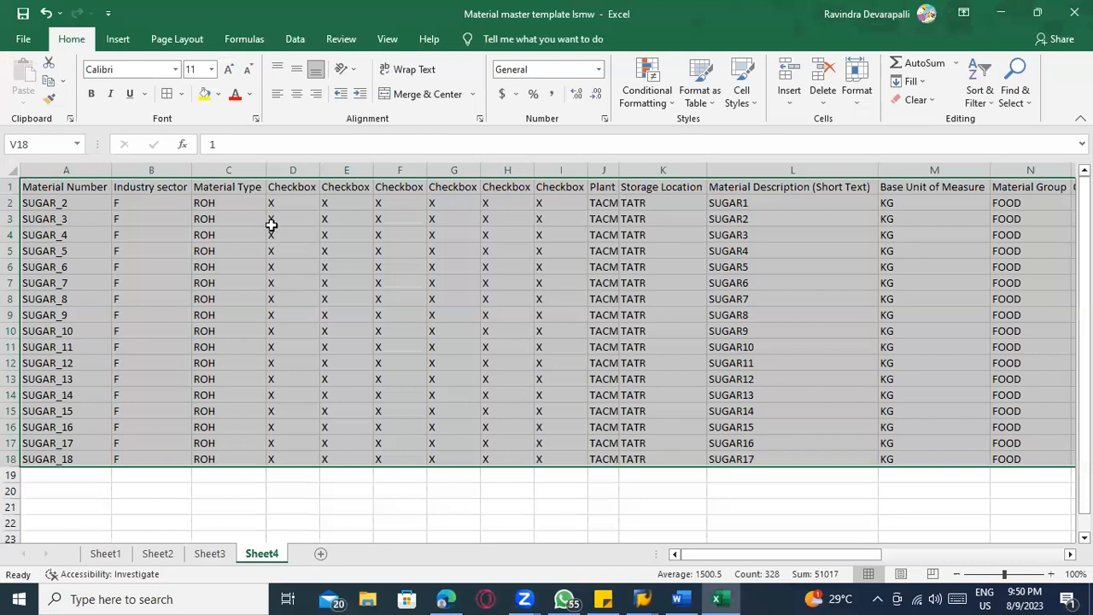
{"action": "key", "text": "ctrl+c"}
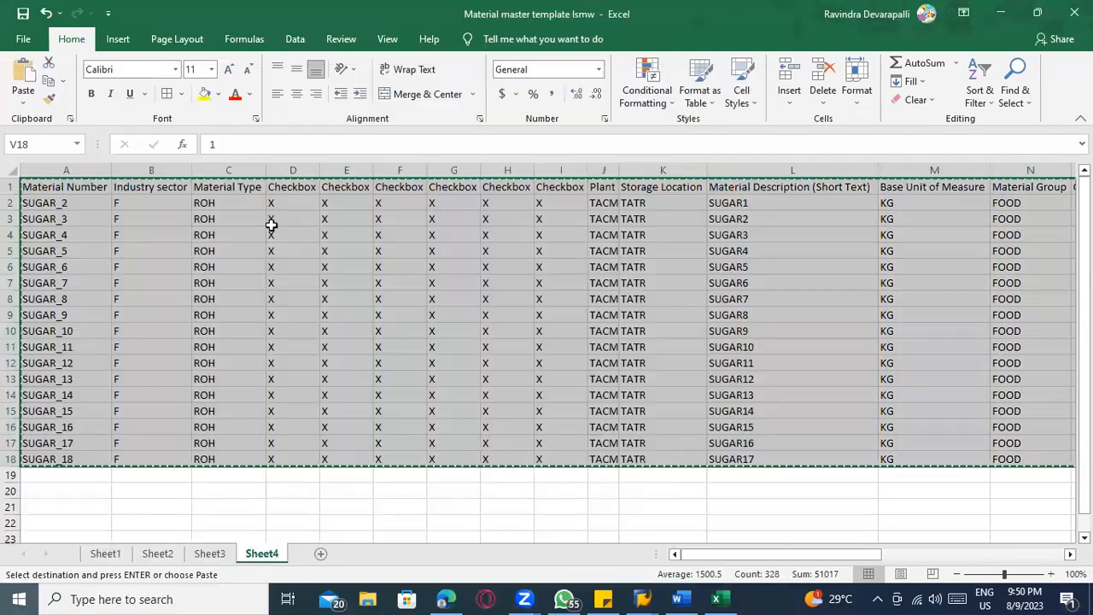
{"action": "key", "text": "alt+Tab"}
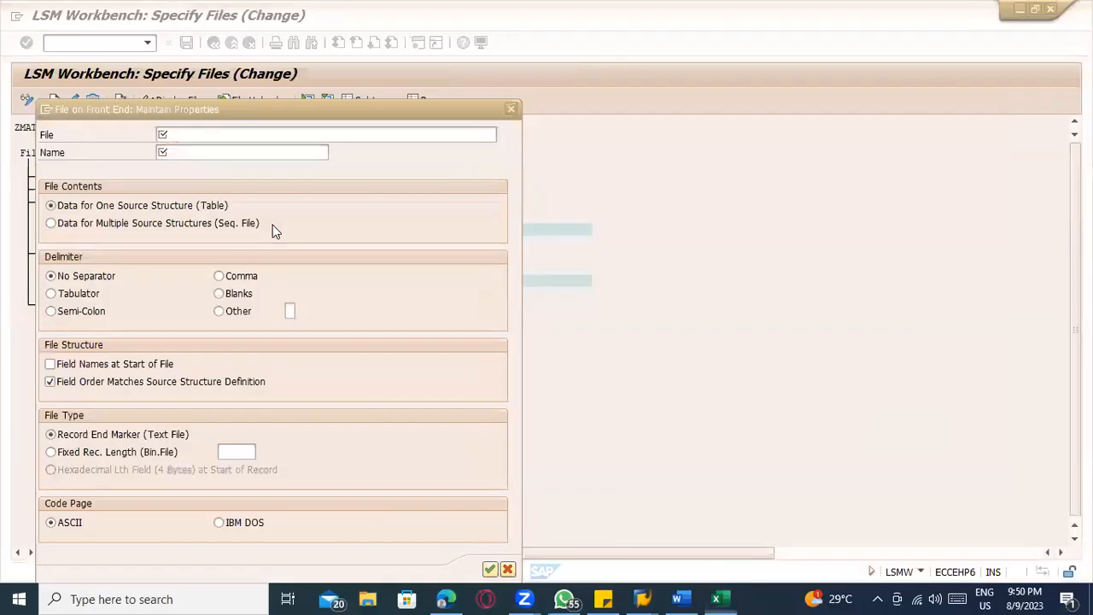
{"action": "key", "text": "super+d"}
{"action": "double_click", "coordinate": [452, 152]}
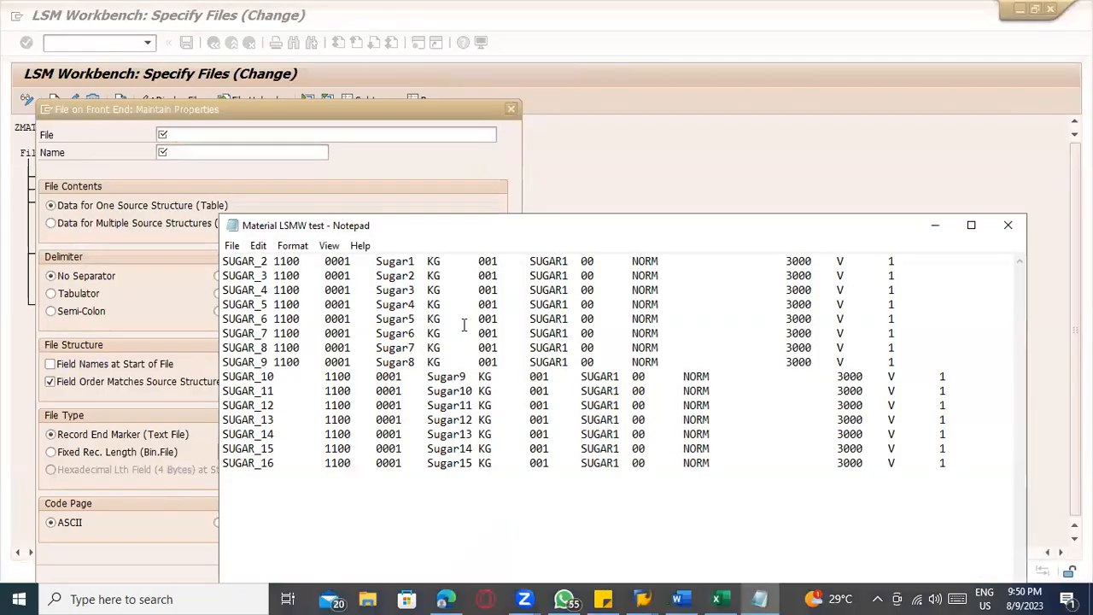
{"action": "key", "text": "ctrl+a"}
{"action": "key", "text": "BackSpace"}
{"action": "key", "text": "ctrl+v"}
{"action": "key", "text": "ctrl+s"}
{"action": "left_click", "coordinate": [1009, 226]}
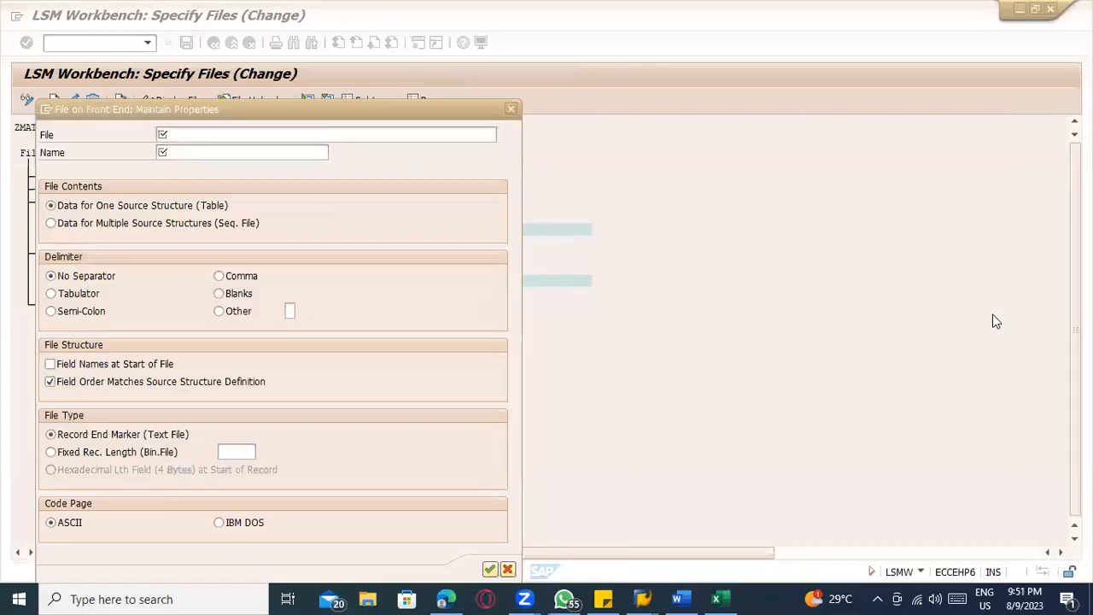
In the SAP front-end file properties, set the delimiter to Tabulator and the name to Material lsmw test
{"action": "key", "text": "alt+Tab"}
{"action": "key", "text": "alt+Tab"}
{"action": "left_click", "coordinate": [85, 293]}
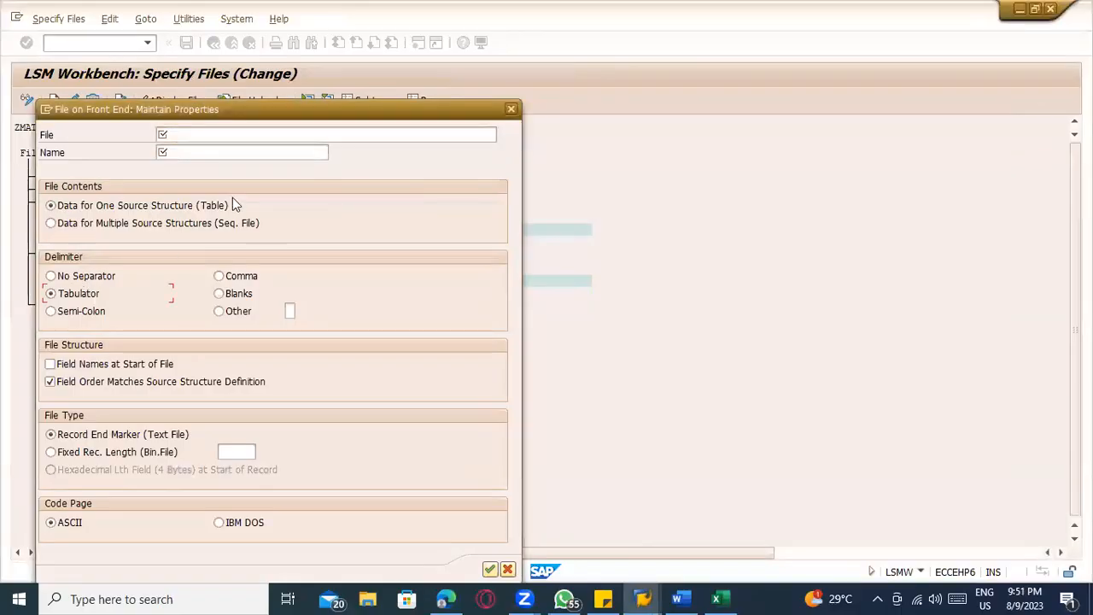
{"action": "left_click", "coordinate": [244, 155]}
{"action": "left_click", "coordinate": [244, 167]}
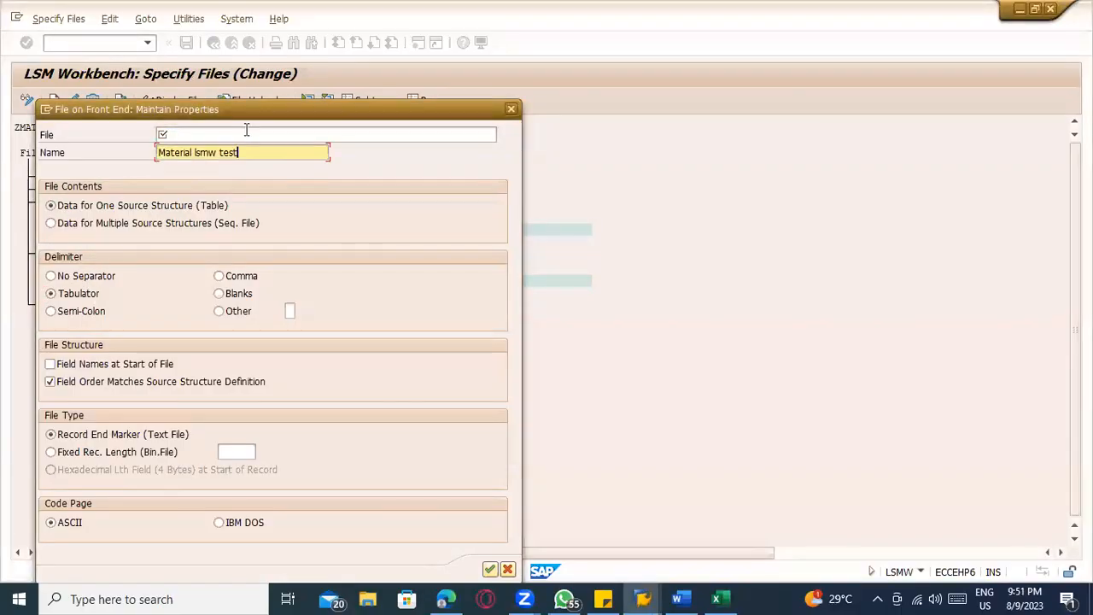
Choose Material LSMW test.txt from the Desktop as the legacy data file, confirm its properties, save, and return to the process steps
{"action": "left_click", "coordinate": [344, 132]}
{"action": "left_click", "coordinate": [504, 137]}
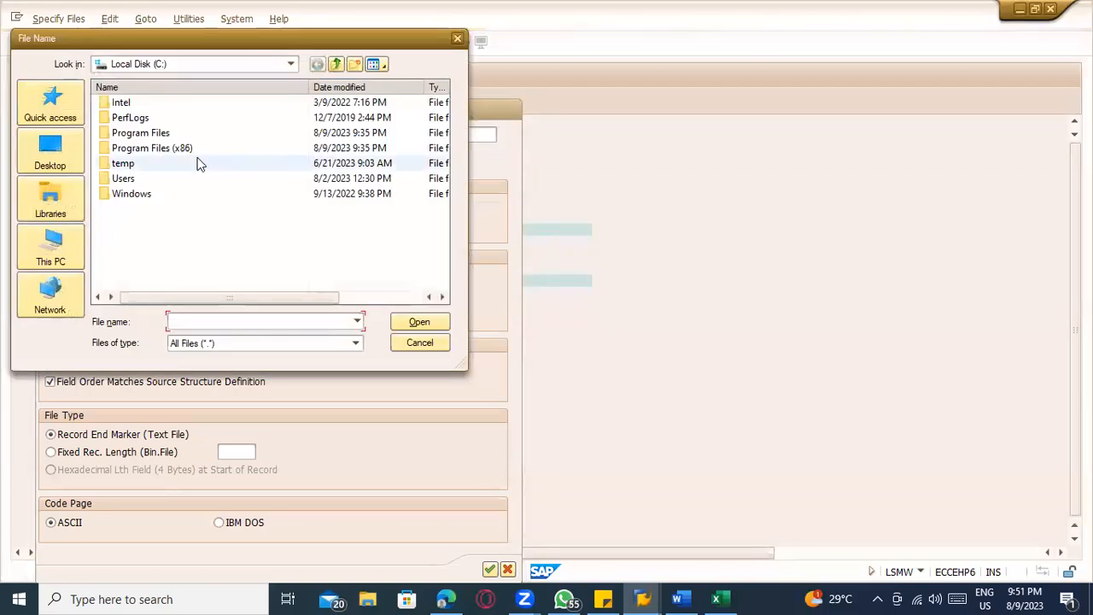
{"action": "left_click", "coordinate": [75, 145]}
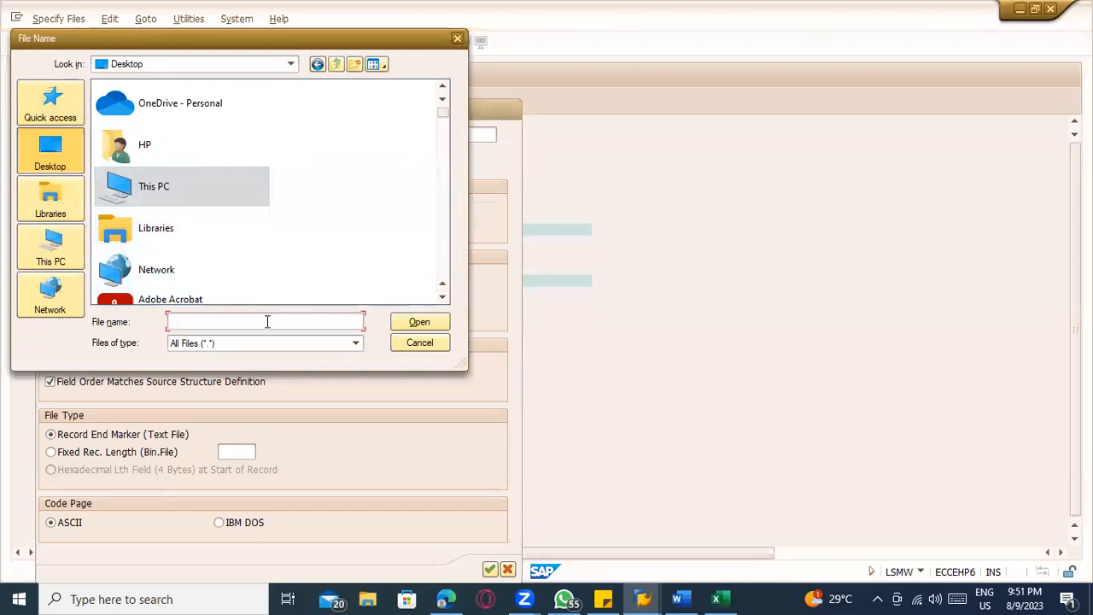
{"action": "type", "text": "ma"}
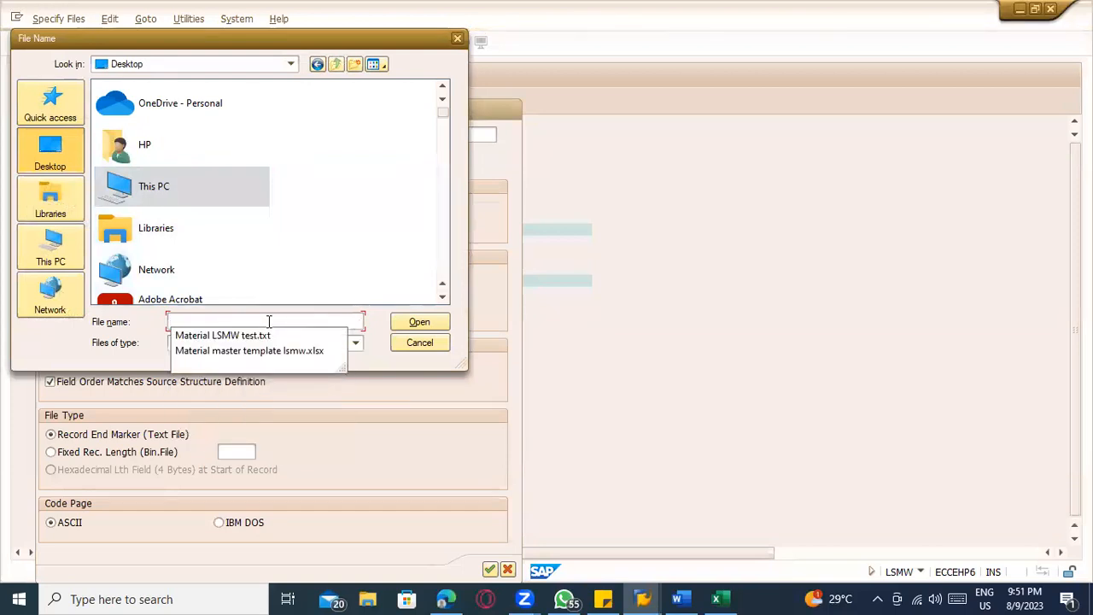
{"action": "key", "text": "Down"}
{"action": "key", "text": "Return"}
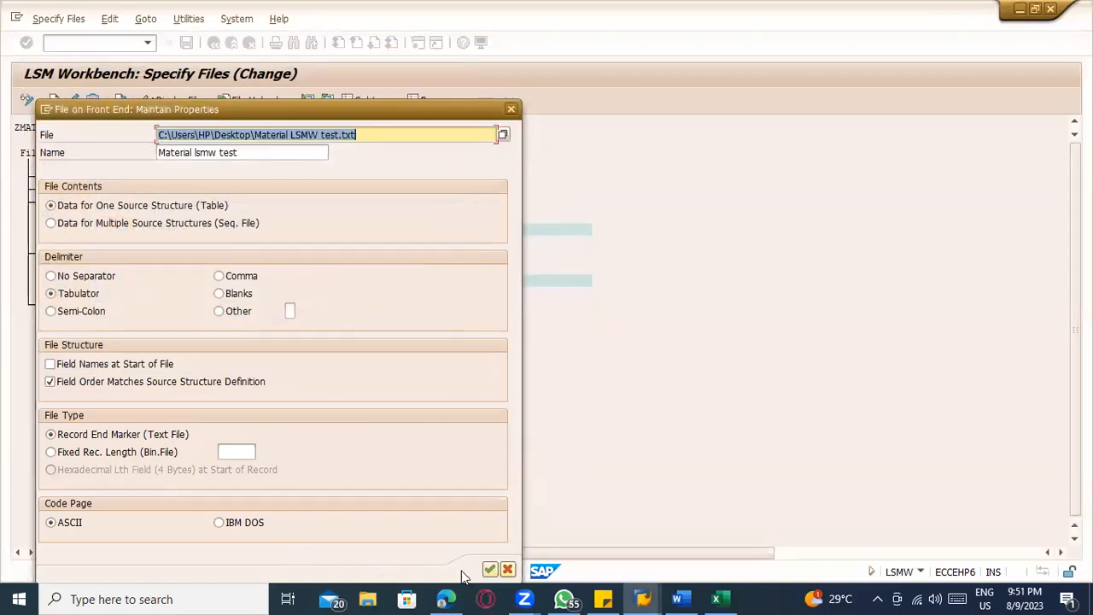
{"action": "left_click", "coordinate": [490, 570]}
{"action": "left_click", "coordinate": [186, 43]}
{"action": "left_click", "coordinate": [213, 43]}
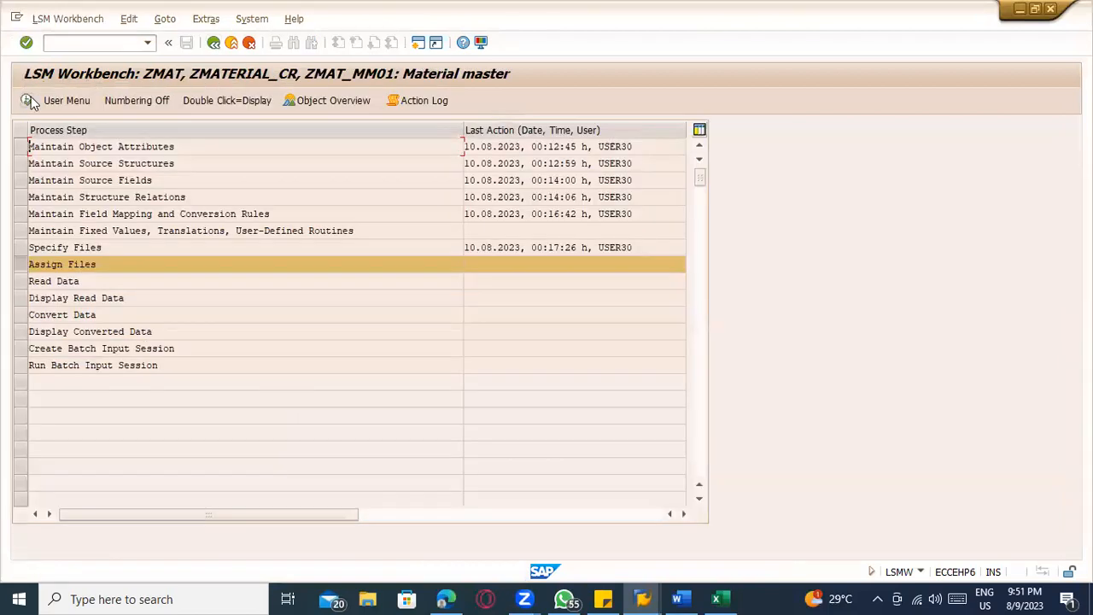
Open Assign Files in change mode, save the file assignment, and return to the process steps
{"action": "left_click", "coordinate": [31, 102]}
{"action": "left_click", "coordinate": [28, 100]}
{"action": "left_click", "coordinate": [186, 43]}
{"action": "left_click", "coordinate": [213, 42]}
Run Read Data without a transaction number restriction, allow access to the text file, and return to the process steps after the import
{"action": "left_click", "coordinate": [27, 100]}
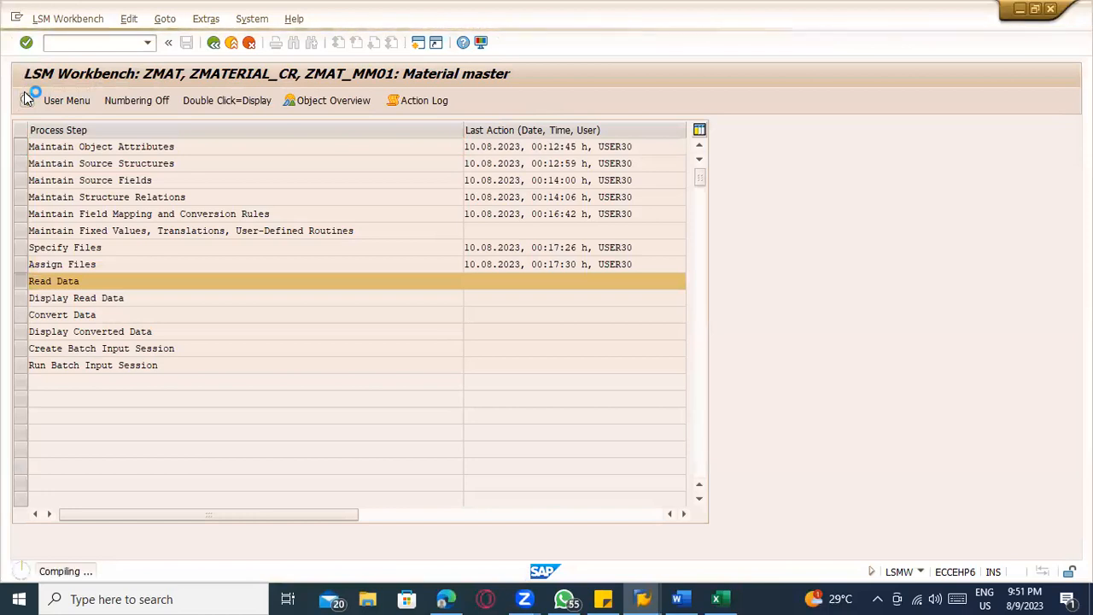
{"action": "left_click", "coordinate": [26, 99]}
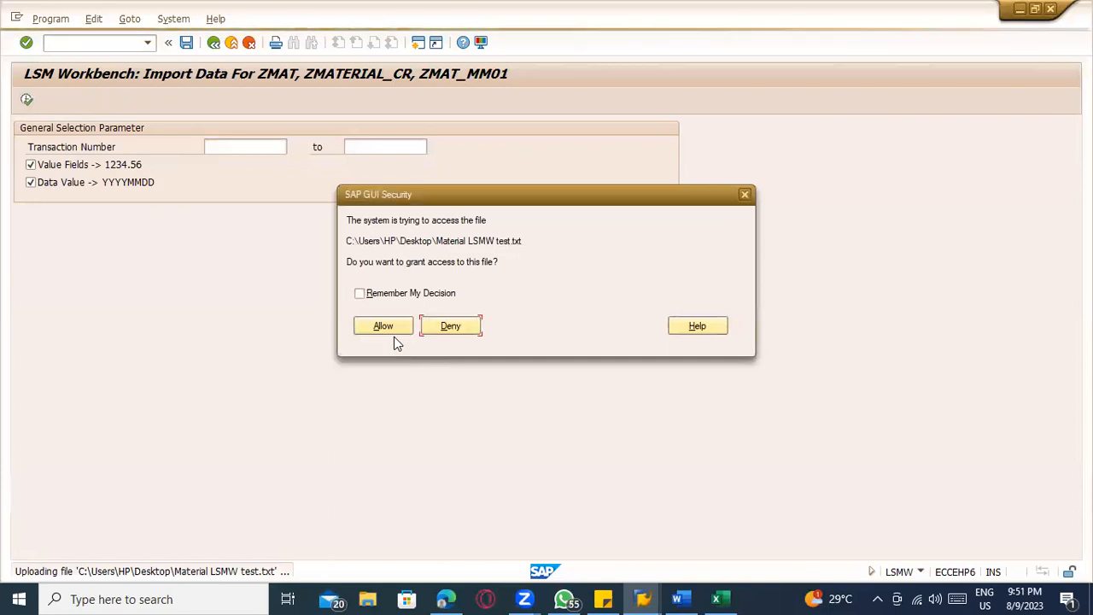
{"action": "left_click", "coordinate": [381, 321]}
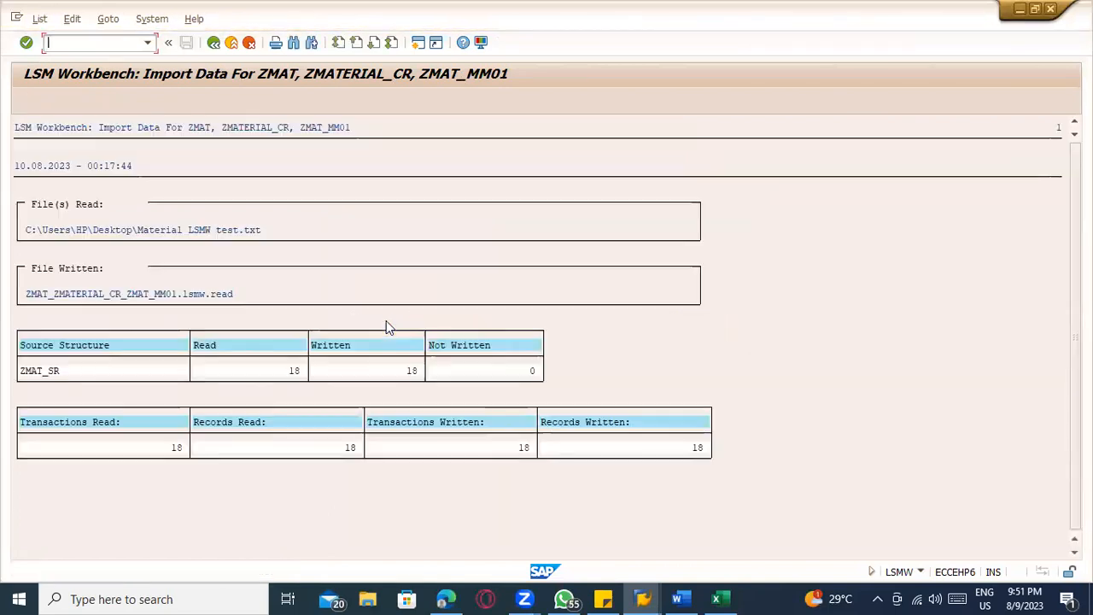
{"action": "left_click", "coordinate": [333, 448]}
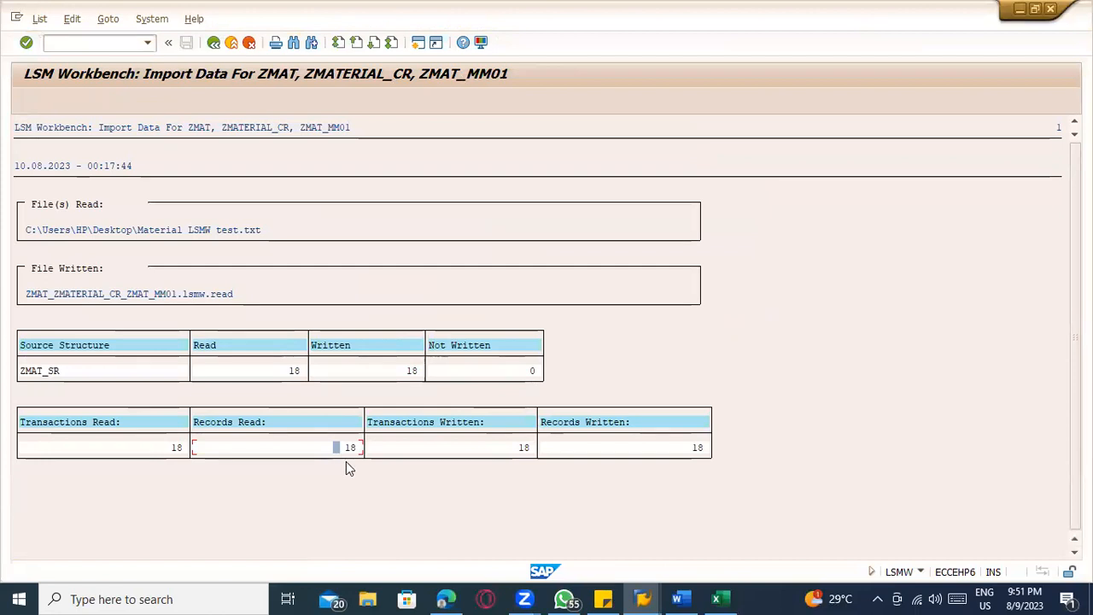
{"action": "left_click", "coordinate": [213, 44]}
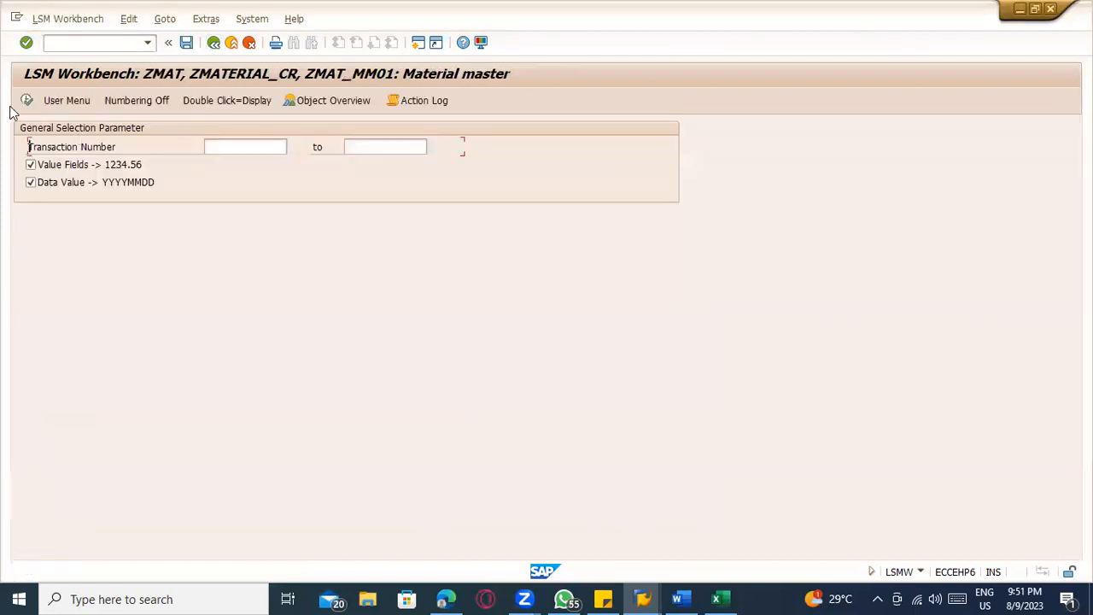
Display the read data up to line 10000 and open the field contents of the SUGAR_8 record
{"action": "left_click", "coordinate": [25, 103]}
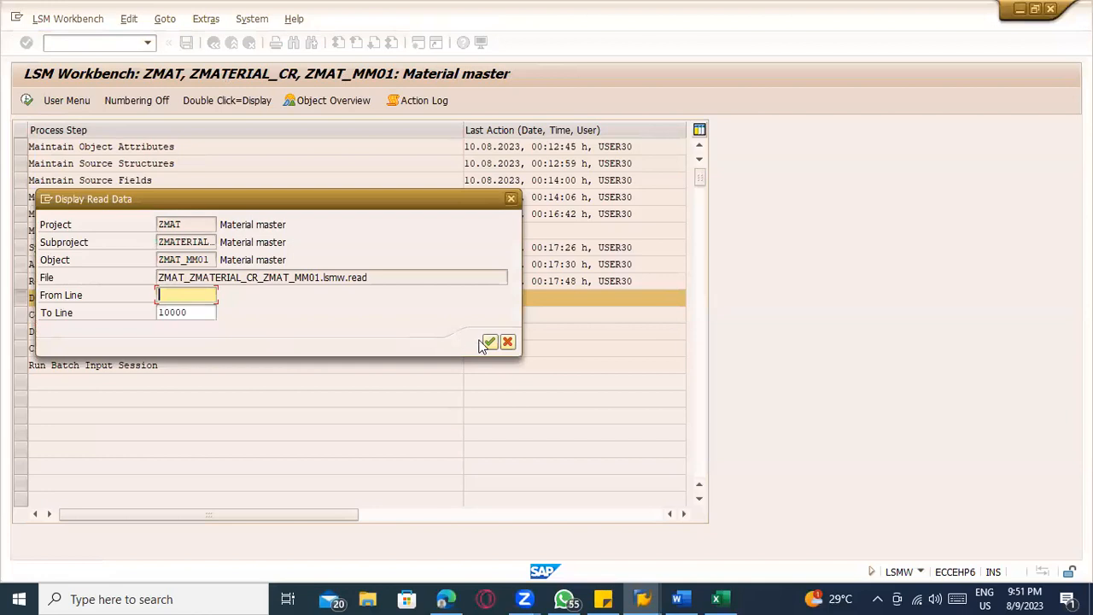
{"action": "left_click", "coordinate": [489, 343]}
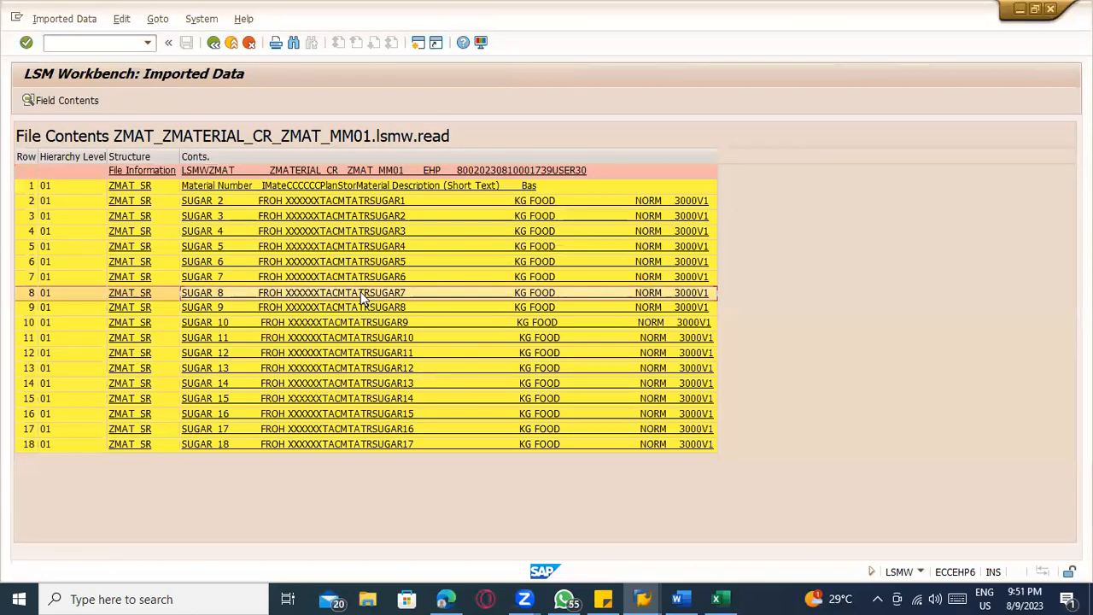
{"action": "double_click", "coordinate": [360, 292]}
Check the imported SUGAR_8 field values from material number through view checkboxes, plant and storage location
{"action": "left_click", "coordinate": [263, 174]}
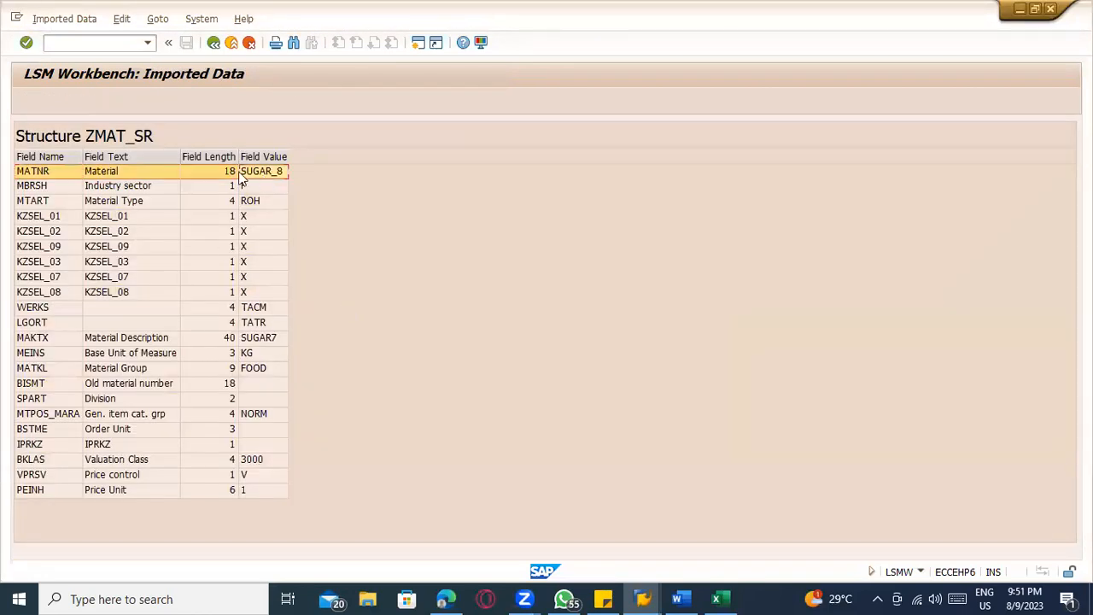
{"action": "left_click", "coordinate": [258, 189]}
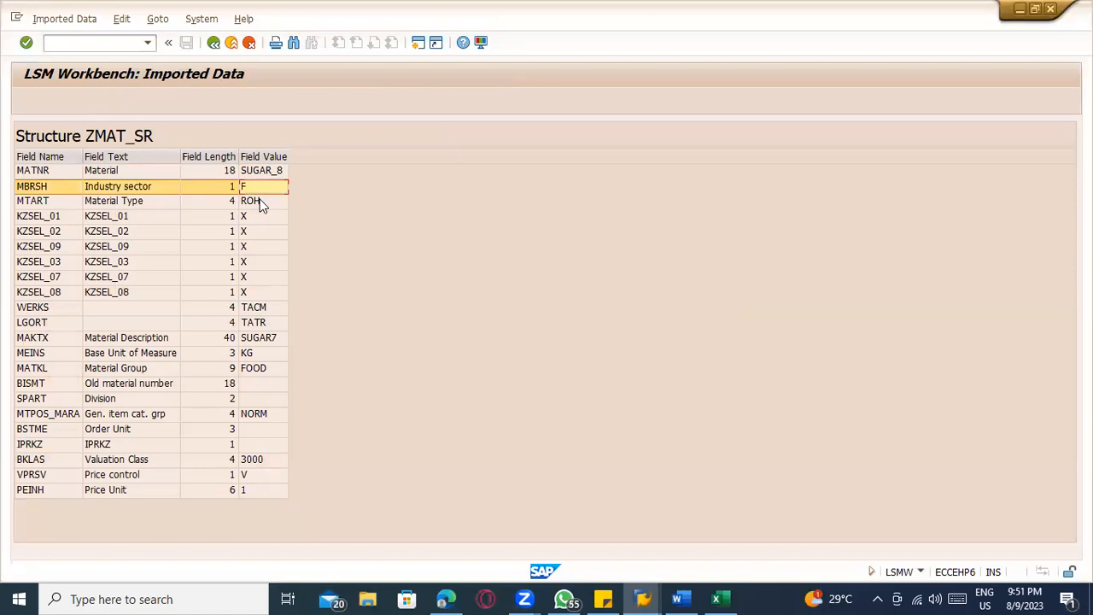
{"action": "left_click", "coordinate": [261, 203]}
{"action": "left_click", "coordinate": [264, 218]}
{"action": "left_click", "coordinate": [264, 230]}
{"action": "left_click", "coordinate": [264, 243]}
{"action": "left_click", "coordinate": [261, 261]}
{"action": "left_click", "coordinate": [260, 277]}
{"action": "left_click", "coordinate": [258, 291]}
{"action": "left_click", "coordinate": [256, 309]}
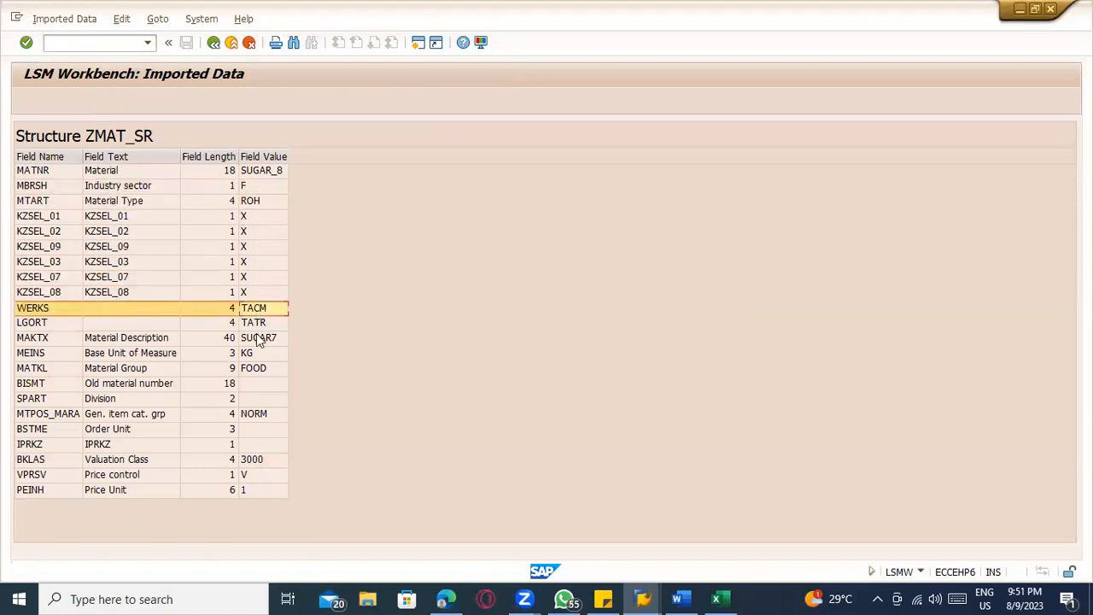
{"action": "left_click", "coordinate": [256, 326]}
{"action": "left_click", "coordinate": [253, 311]}
{"action": "left_click", "coordinate": [265, 323]}
Open transaction MM03 in a new session and bring up the view selection for material SUGAR_1
{"action": "left_click", "coordinate": [92, 43]}
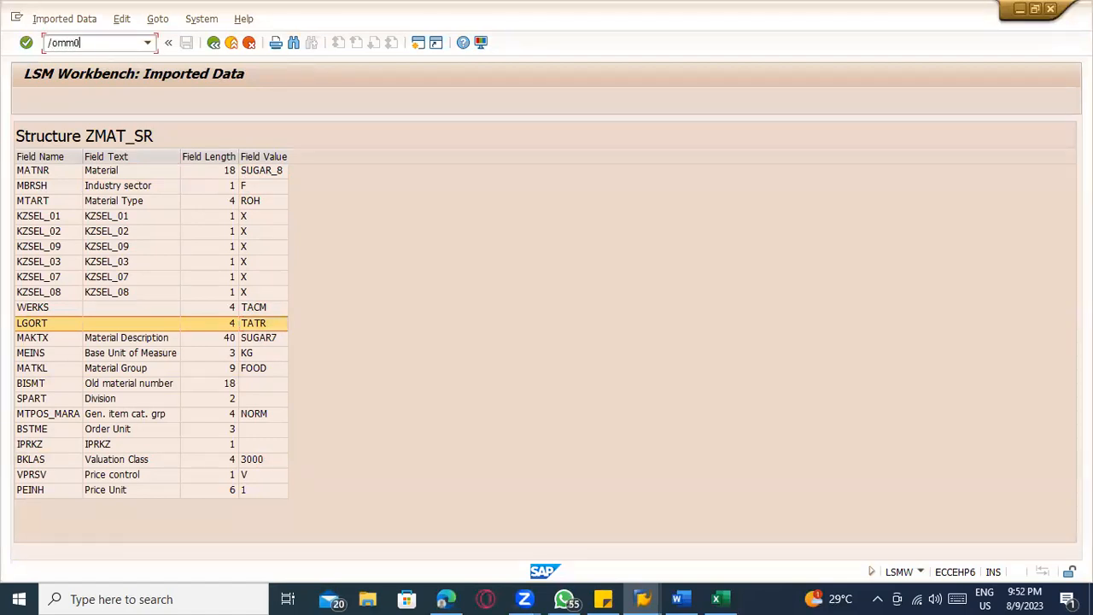
{"action": "key", "text": "Return"}
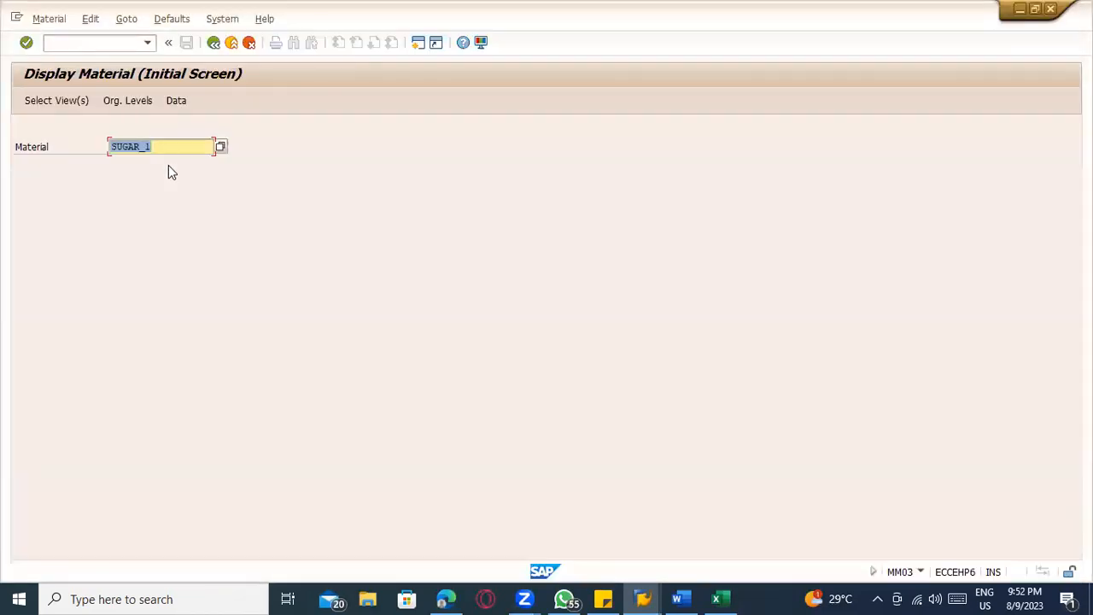
{"action": "left_click", "coordinate": [153, 147]}
{"action": "key", "text": "Return"}
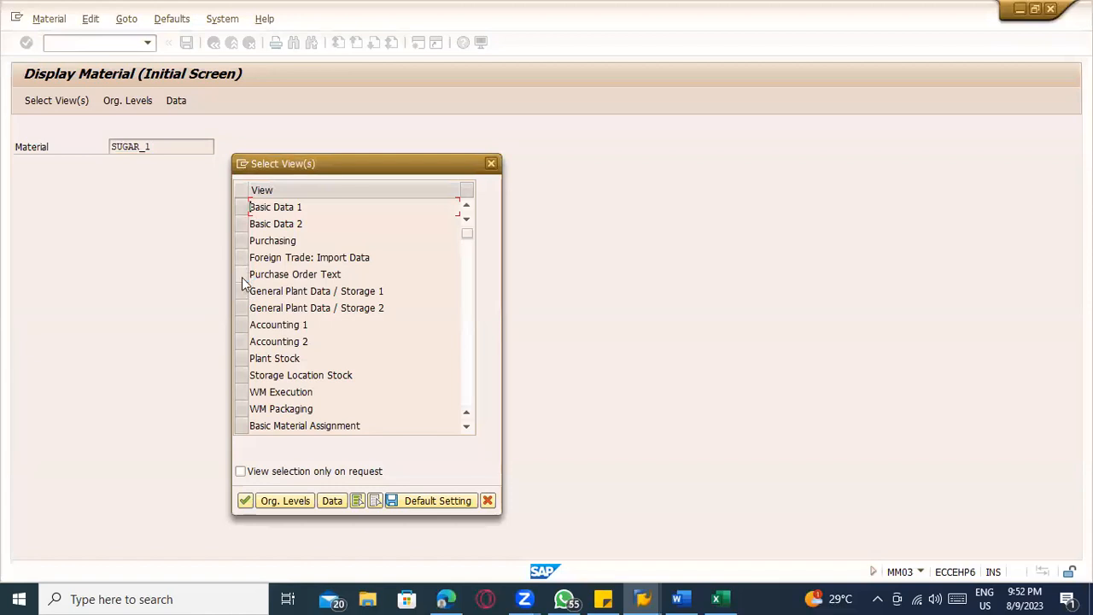
Select the Purchasing view of SUGAR_1, check its organizational levels, close the dialog, and switch back to the imported LSMW data
{"action": "left_click", "coordinate": [243, 242]}
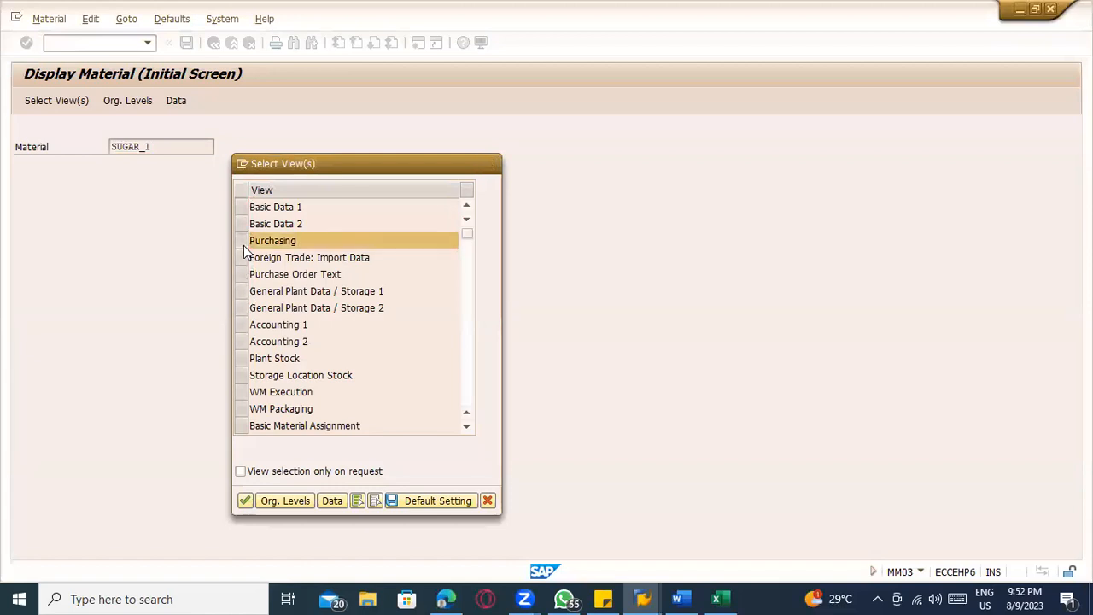
{"action": "key", "text": "Return"}
{"action": "key", "text": "space"}
{"action": "left_click", "coordinate": [256, 219]}
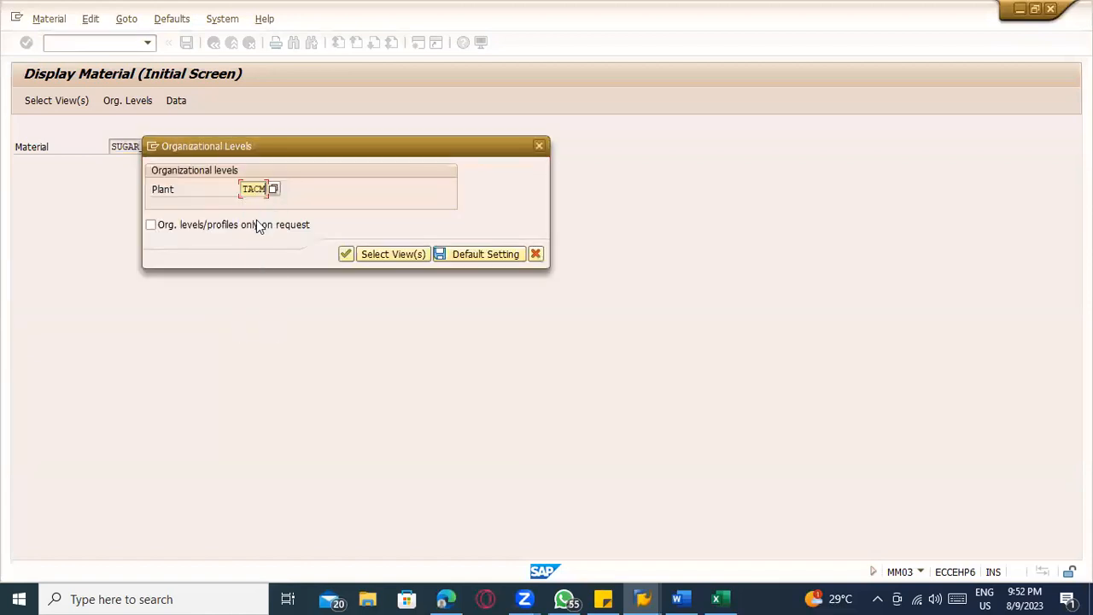
{"action": "left_click", "coordinate": [540, 147]}
{"action": "left_click", "coordinate": [182, 147]}
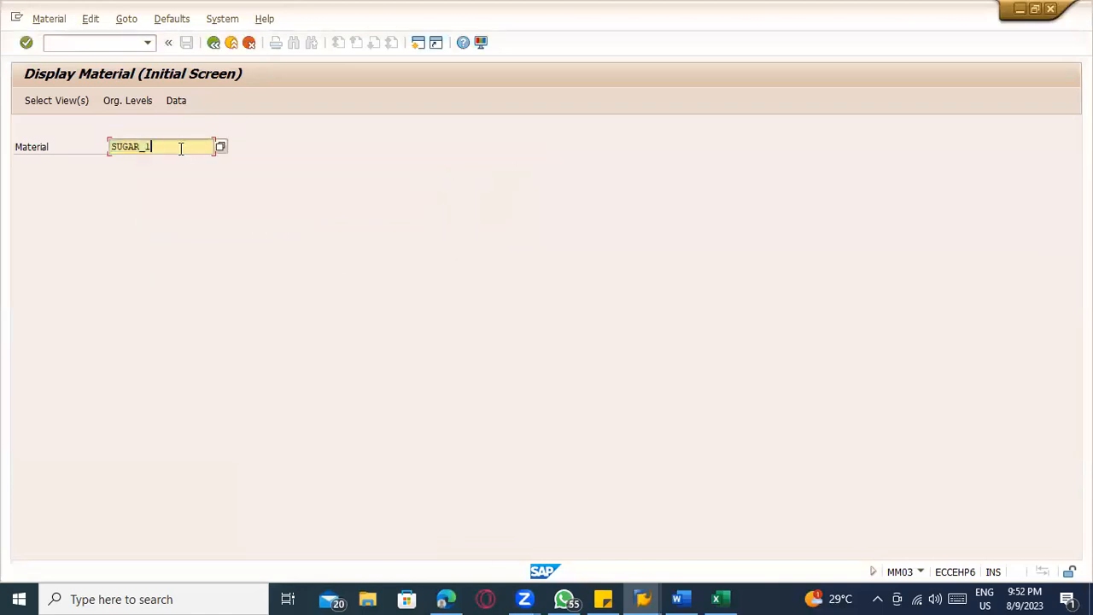
{"action": "key", "text": "alt+Tab"}
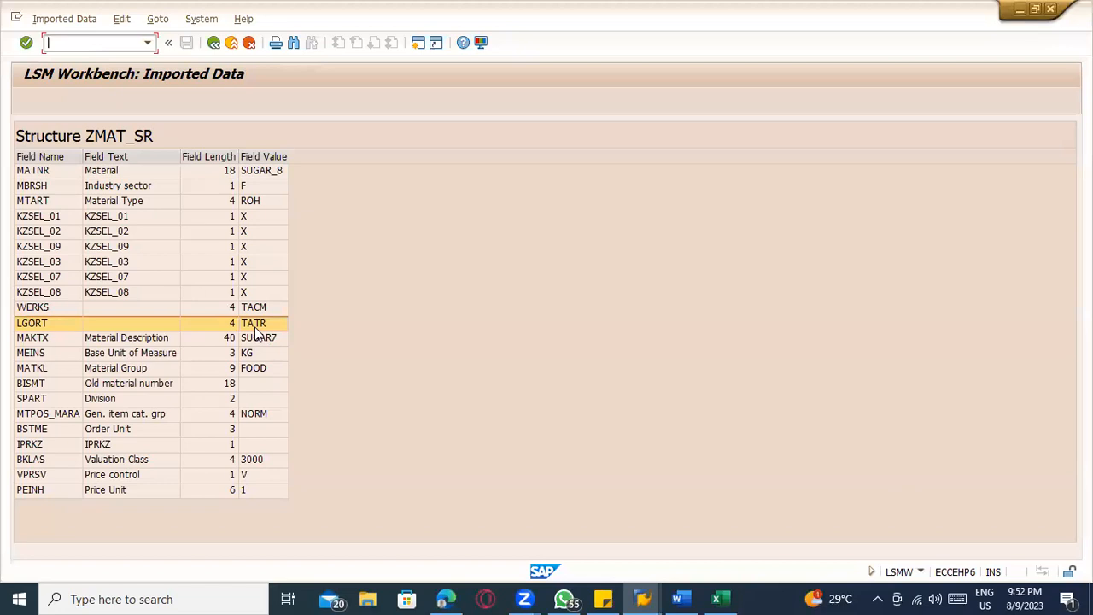
Switch back to MM03 and try to display SUGAR_1's General Plant Data / Storage 2 view for plant TACM and storage location TATR
{"action": "key", "text": "alt+Tab"}
{"action": "key", "text": "Return"}
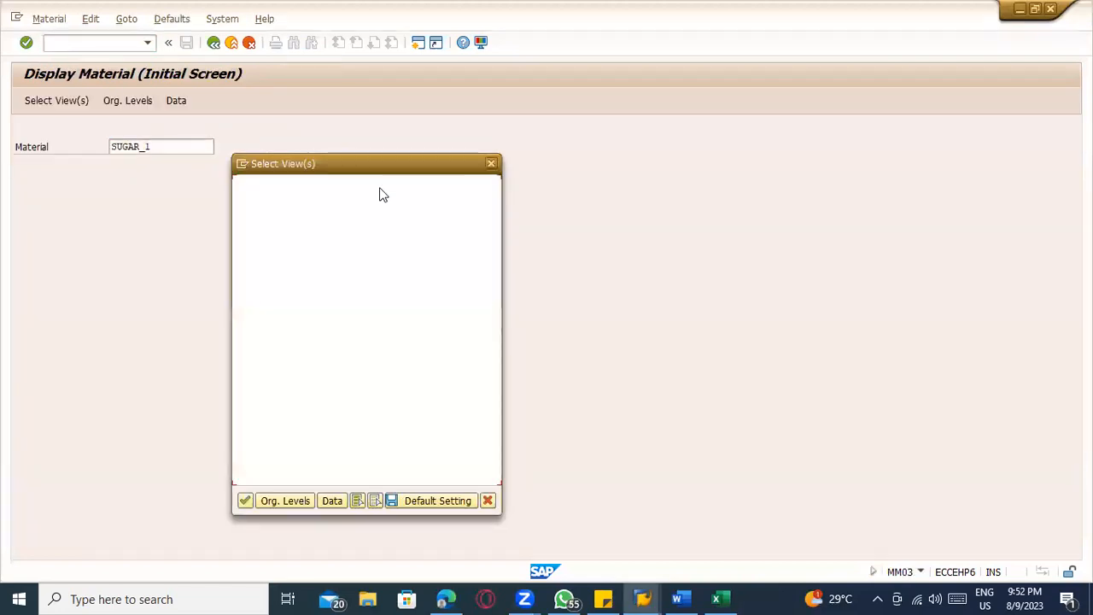
{"action": "scroll", "coordinate": [318, 326], "scroll_direction": "down", "scroll_amount": 5}
{"action": "scroll", "coordinate": [276, 281], "scroll_direction": "up", "scroll_amount": 1}
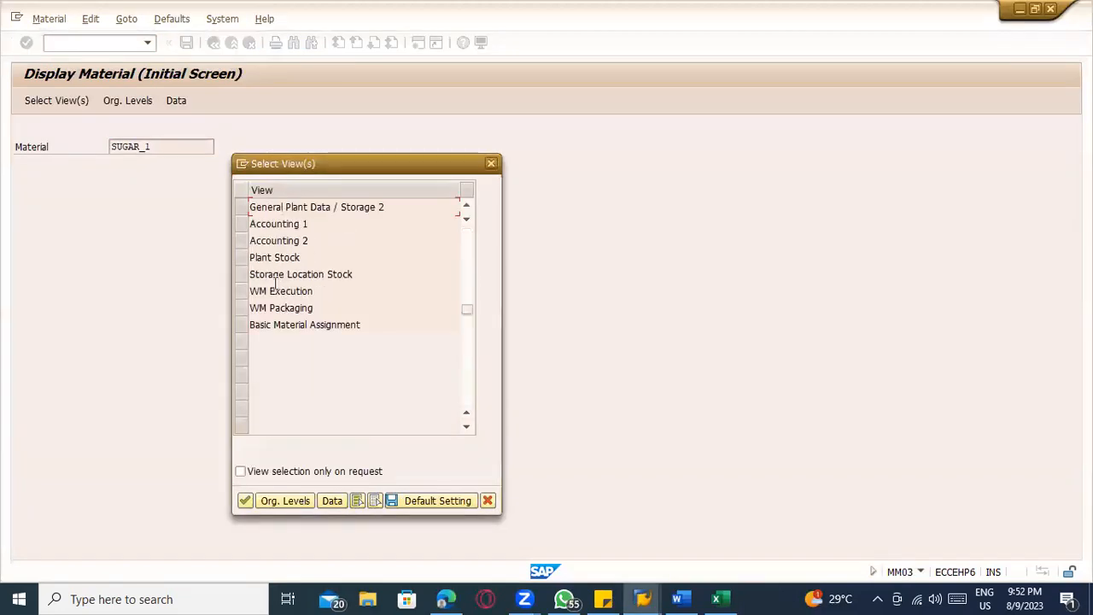
{"action": "left_click", "coordinate": [242, 207]}
{"action": "key", "text": "Return"}
{"action": "left_click", "coordinate": [249, 206]}
{"action": "left_click", "coordinate": [253, 207]}
{"action": "left_click", "coordinate": [261, 232]}
{"action": "key", "text": "Return"}
{"action": "key", "text": "Escape"}
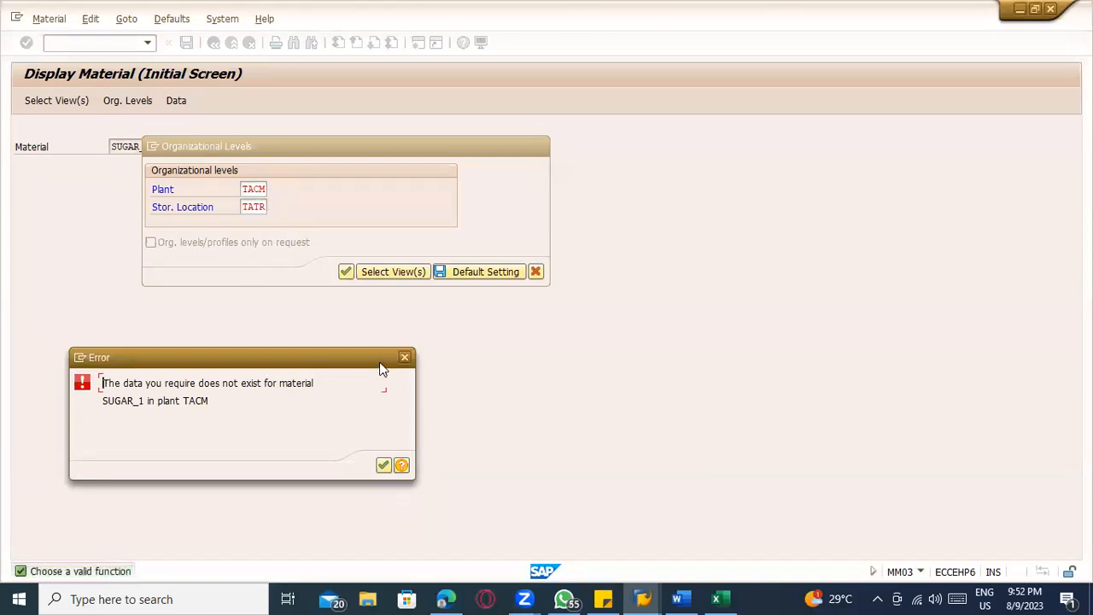
{"action": "key", "text": "Return"}
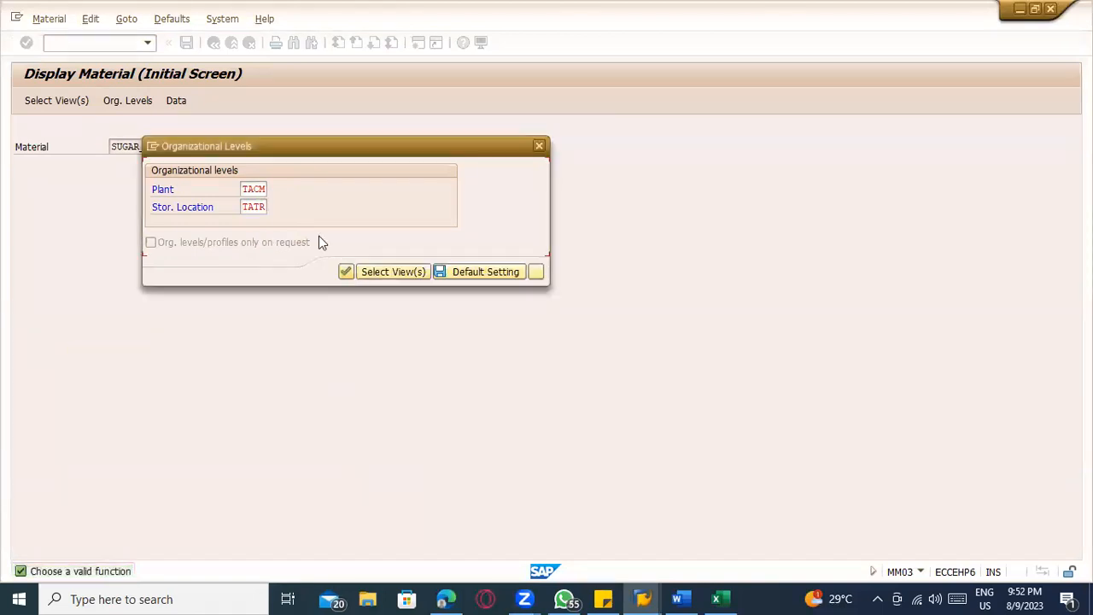
Look up the possible plant entries for SUGAR_1, and close the lookup and the organizational levels dialog
{"action": "left_click", "coordinate": [274, 188]}
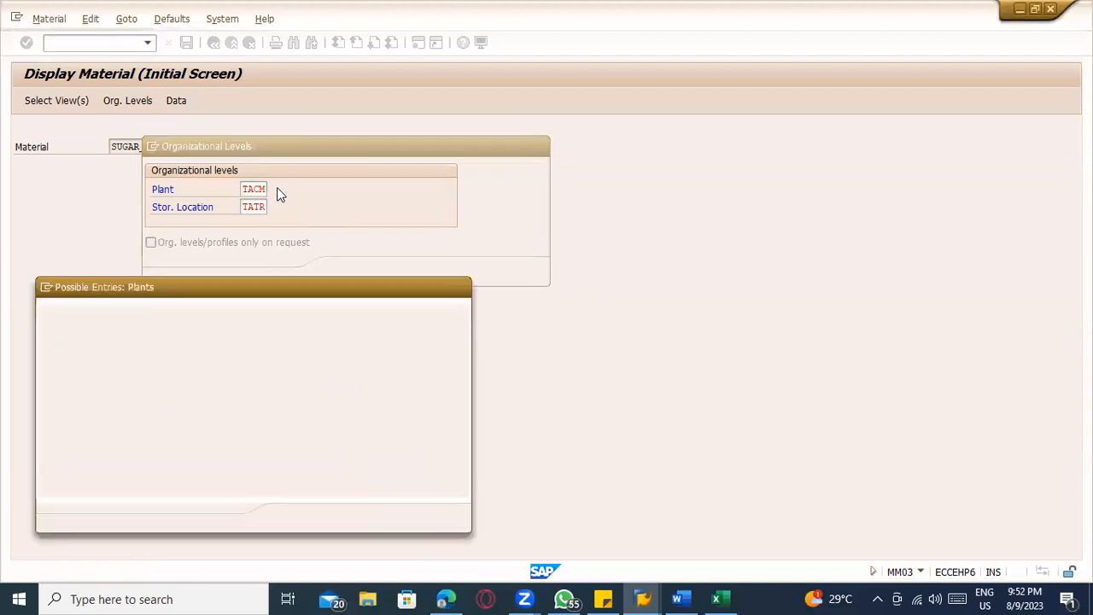
{"action": "key", "text": "Escape"}
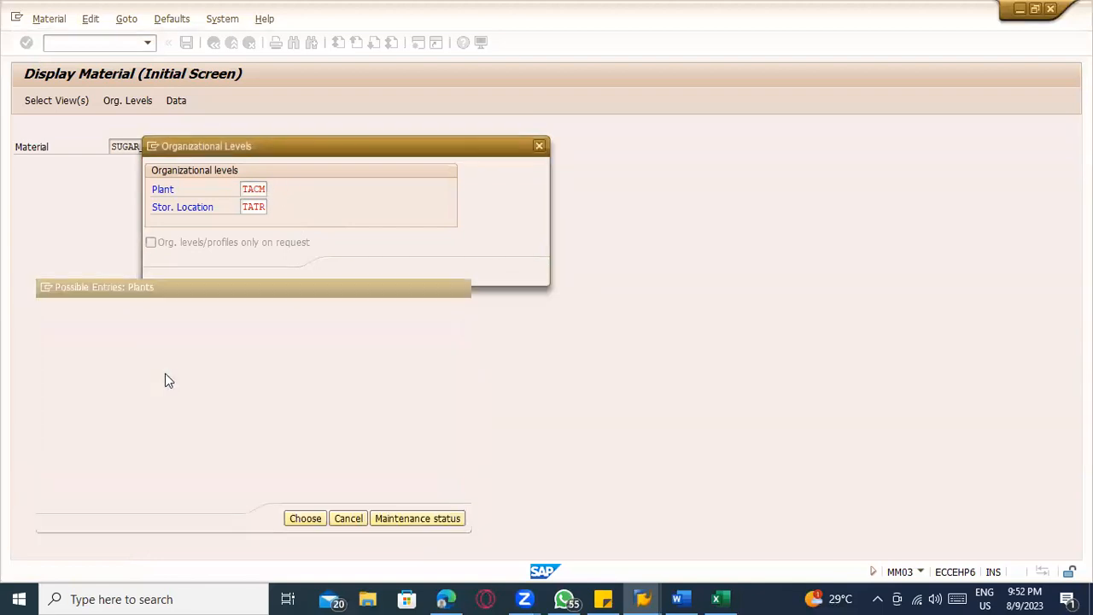
{"action": "key", "text": "Escape"}
Open transaction MM60 and list the valuated materials of plant TACM
{"action": "left_click", "coordinate": [74, 46]}
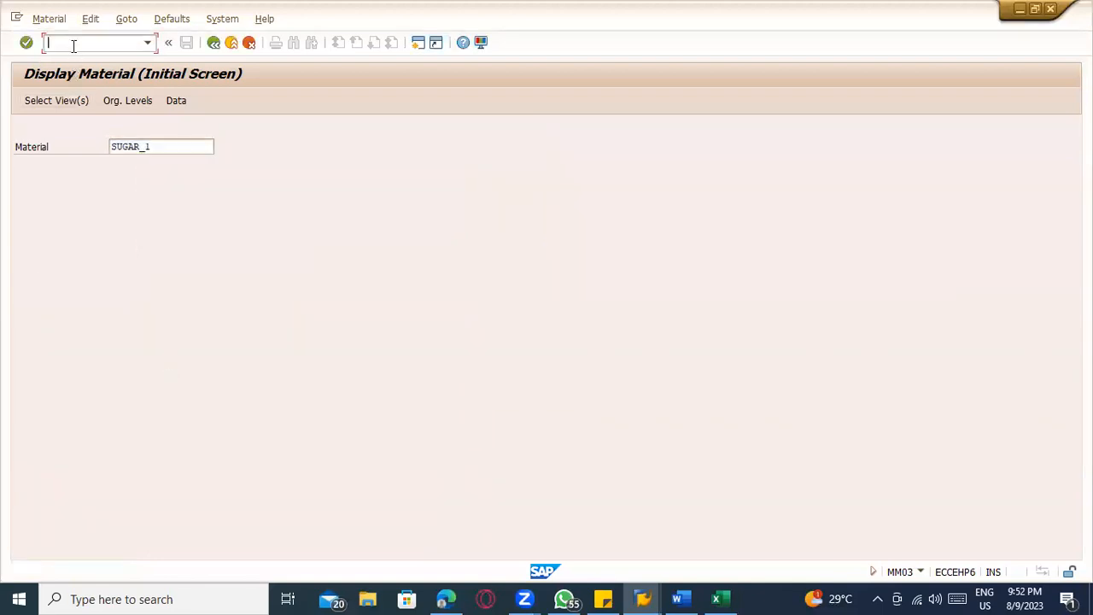
{"action": "type", "text": "/nmm60"}
{"action": "key", "text": "Return"}
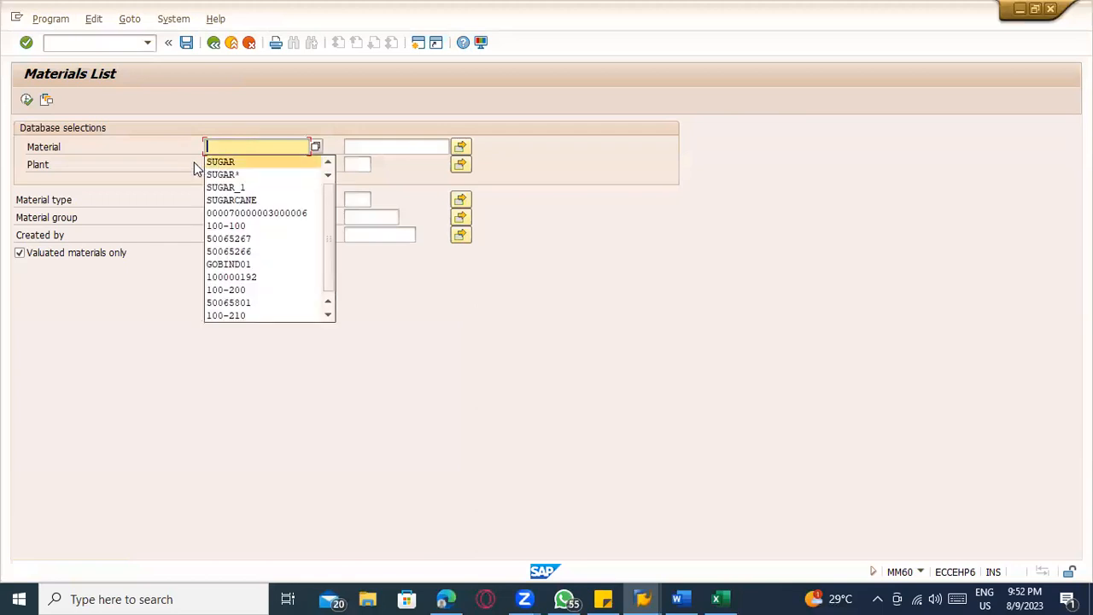
{"action": "left_click", "coordinate": [215, 164]}
{"action": "type", "text": "TAC"}
{"action": "type", "text": "M"}
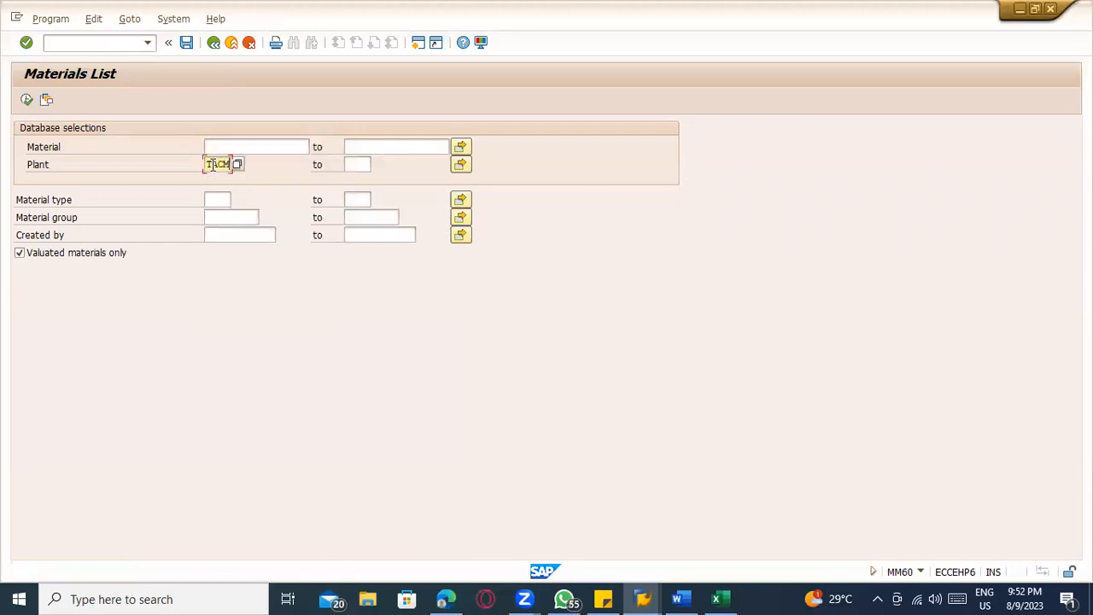
{"action": "left_click", "coordinate": [26, 101]}
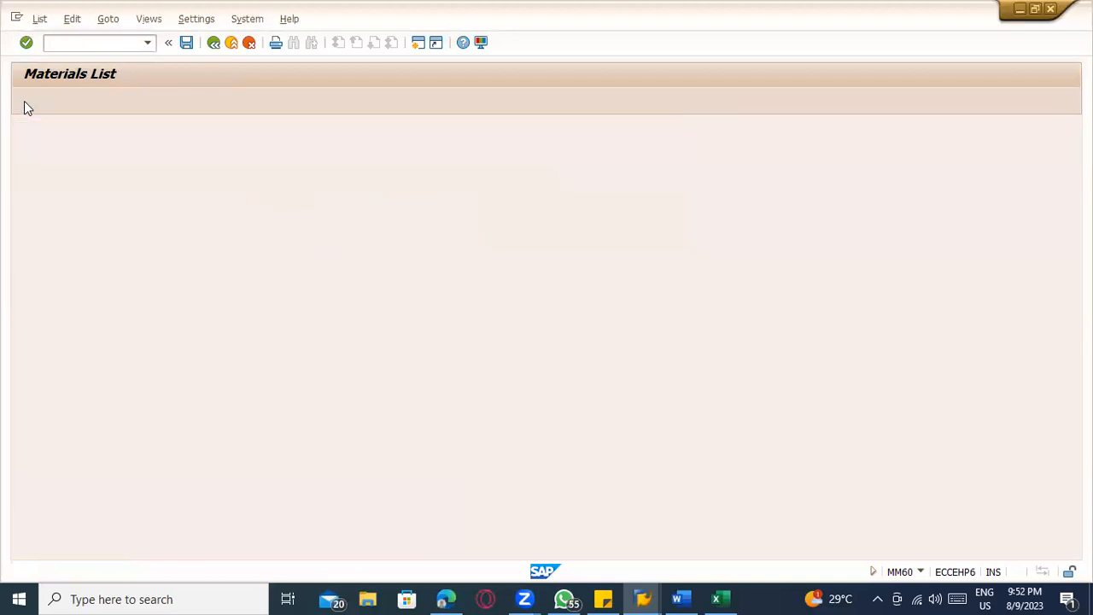
{"action": "left_click", "coordinate": [149, 157]}
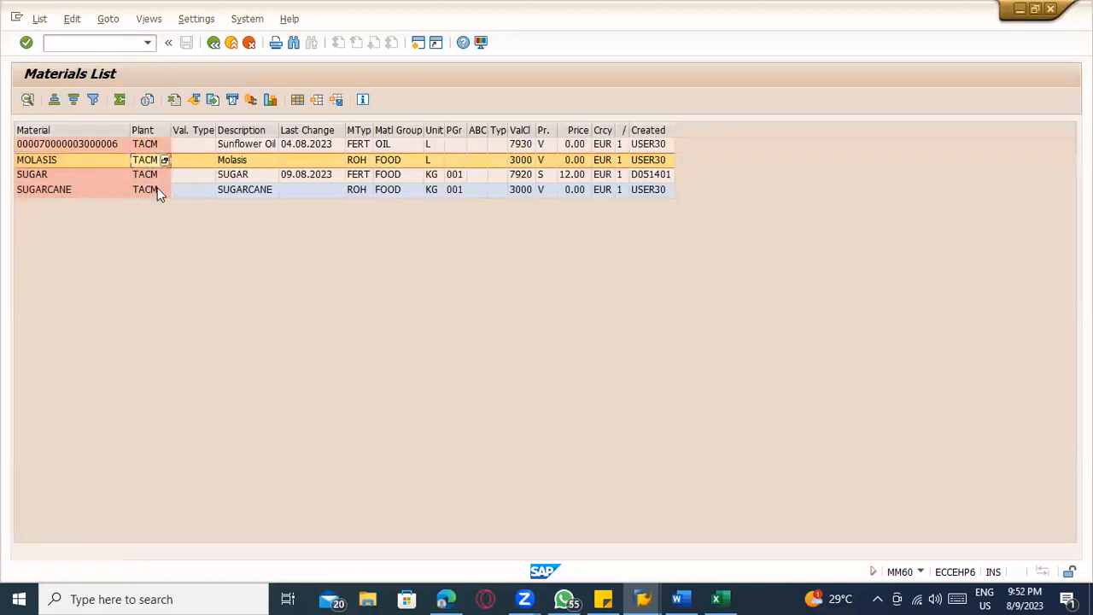
Leave the materials list, switch back to the imported LSMW data, and return to the process step overview
{"action": "left_click", "coordinate": [229, 45]}
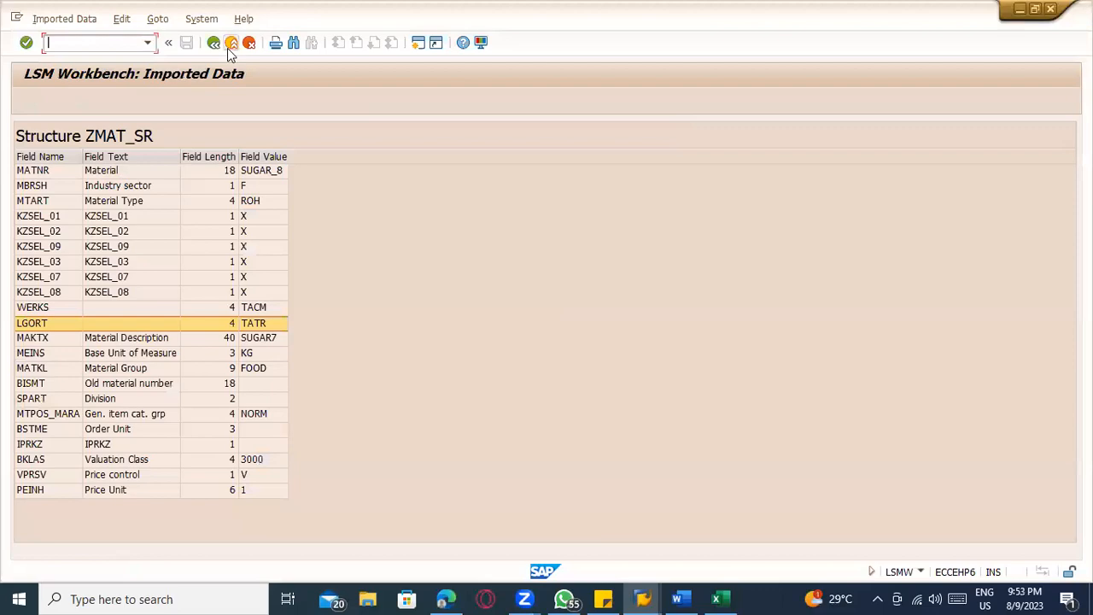
{"action": "key", "text": "alt+Tab"}
{"action": "key", "text": "Tab"}
{"action": "key", "text": "alt+Tab"}
{"action": "key", "text": "Tab"}
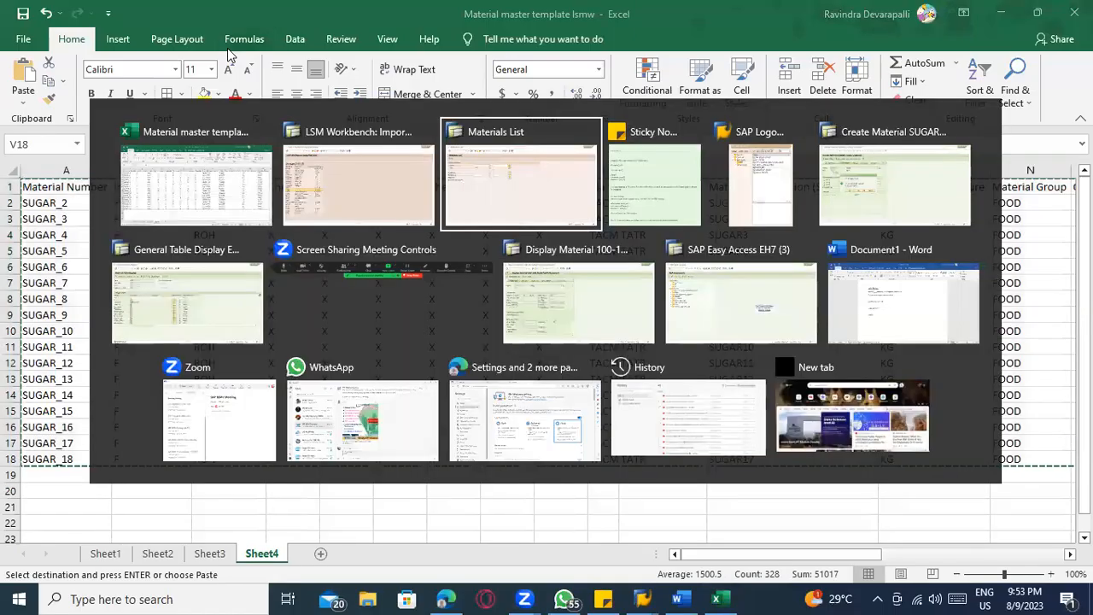
{"action": "key", "text": "alt+shift+Tab"}
{"action": "left_click", "coordinate": [214, 45]}
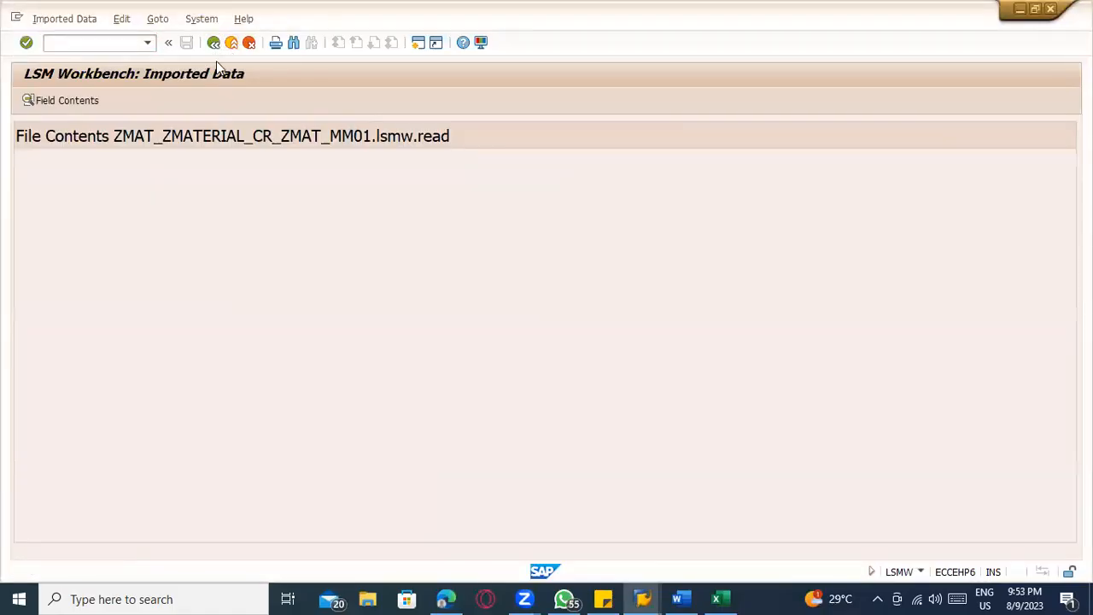
{"action": "left_click", "coordinate": [214, 43]}
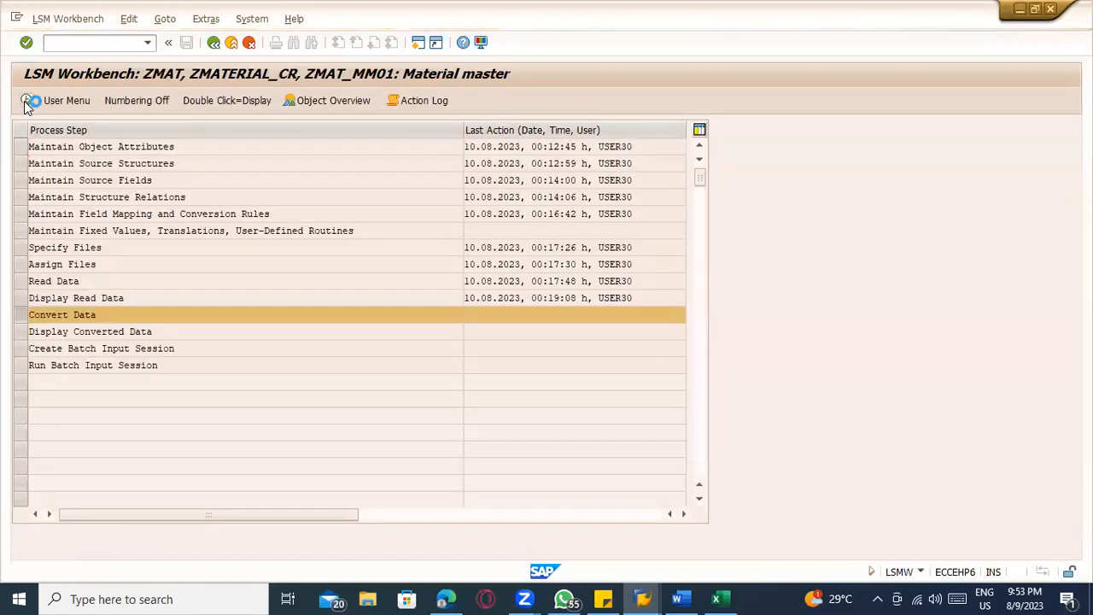
Run the Convert Data step for all transactions of ZMAT_MM01 and return to the process step overview
{"action": "left_click", "coordinate": [26, 102]}
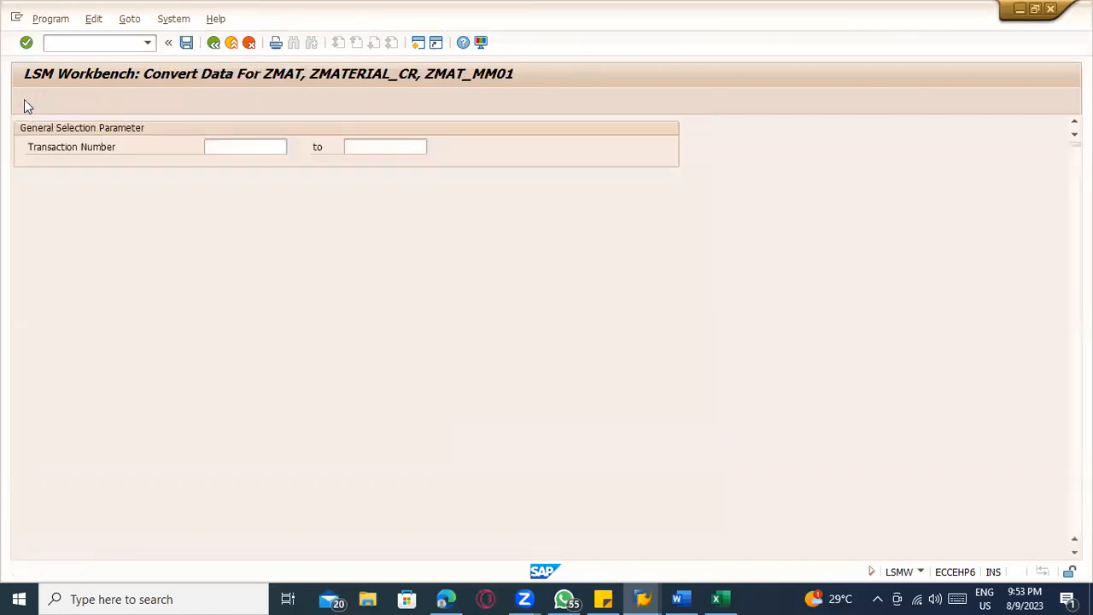
{"action": "left_click", "coordinate": [24, 99]}
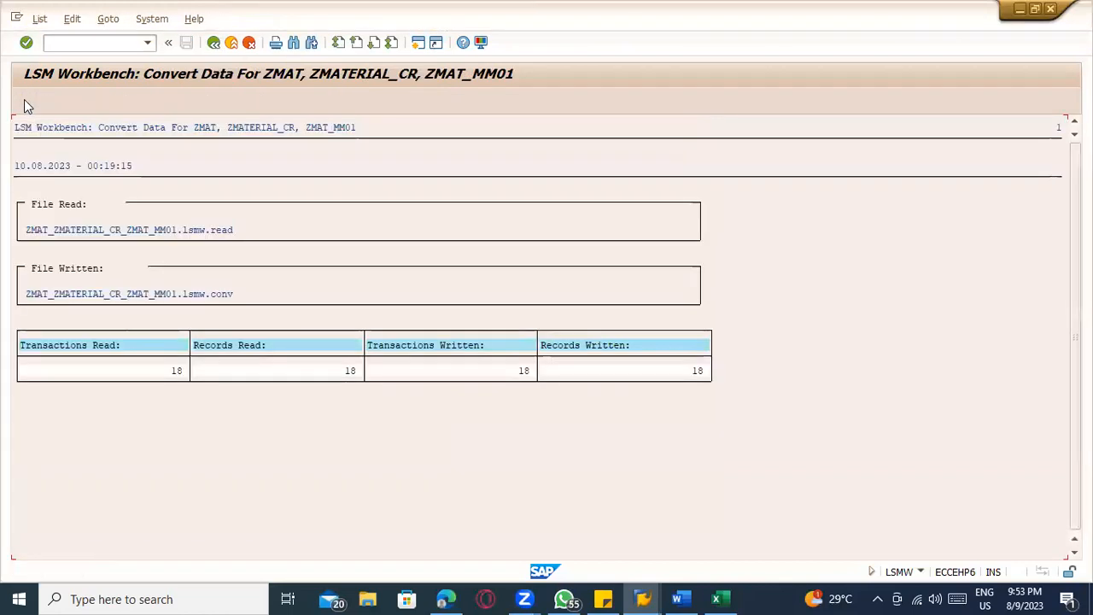
{"action": "left_click", "coordinate": [215, 43]}
{"action": "left_click", "coordinate": [215, 44]}
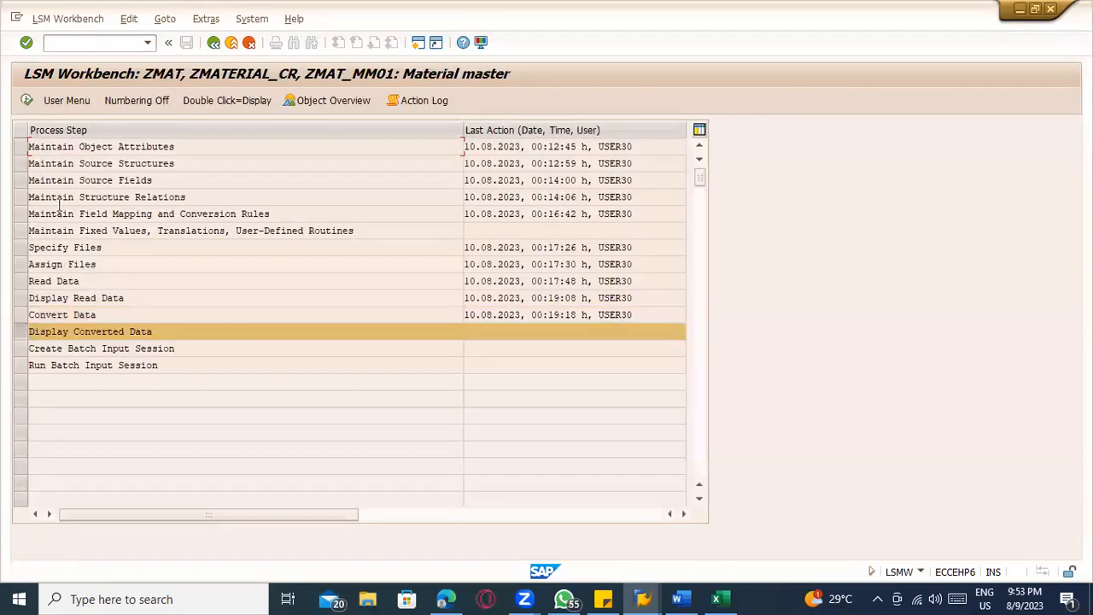
Display the converted data up to line 10000, check the field values of the SUGAR_9 record, and return to the process overview
{"action": "left_click", "coordinate": [26, 102]}
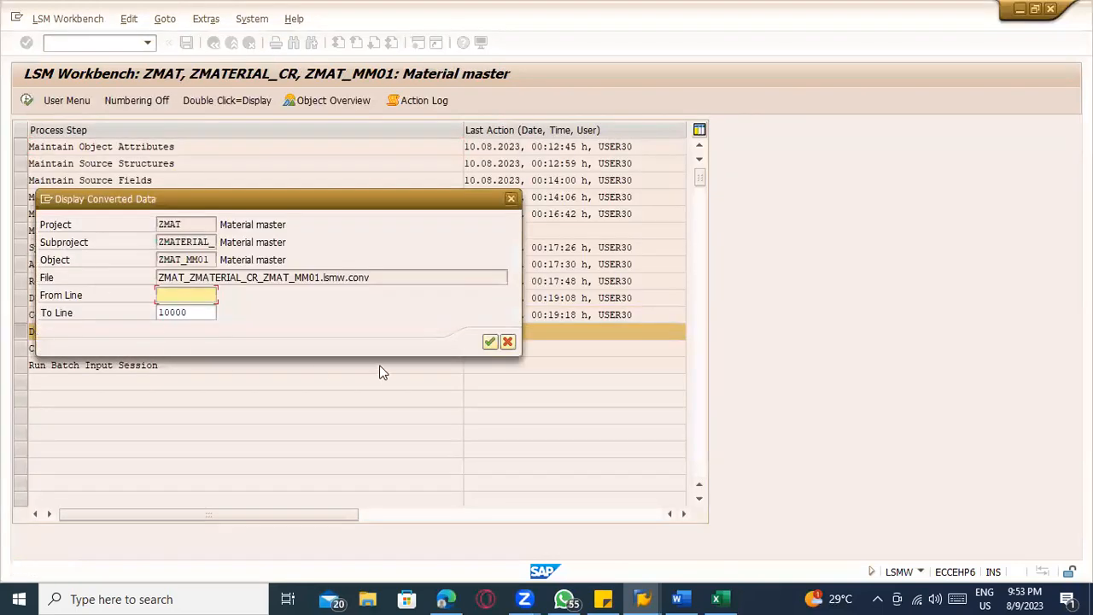
{"action": "left_click", "coordinate": [492, 343]}
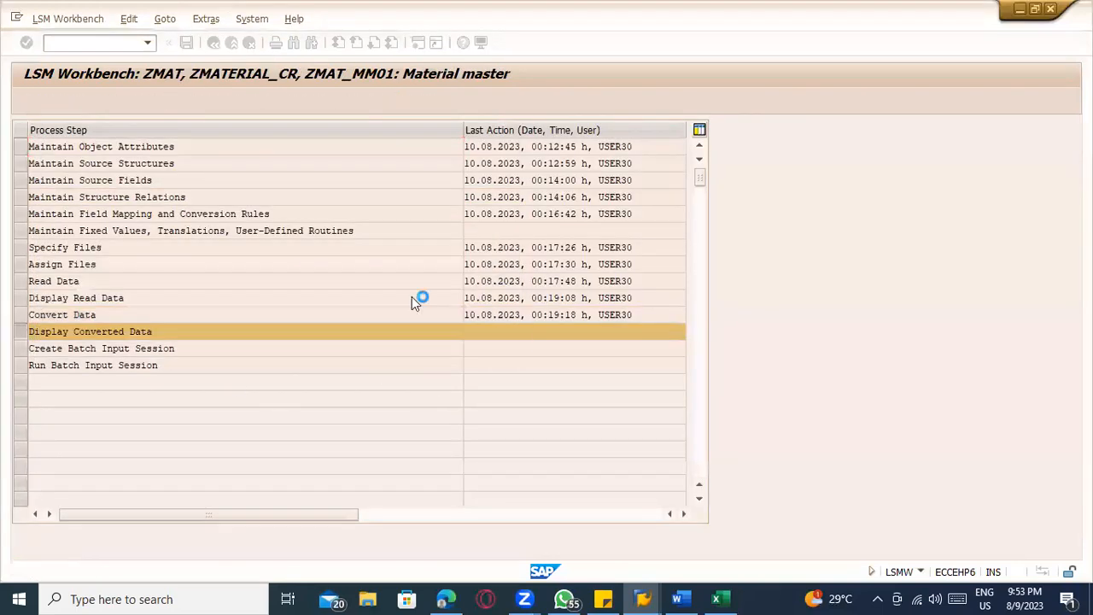
{"action": "left_click", "coordinate": [380, 297]}
{"action": "double_click", "coordinate": [380, 296]}
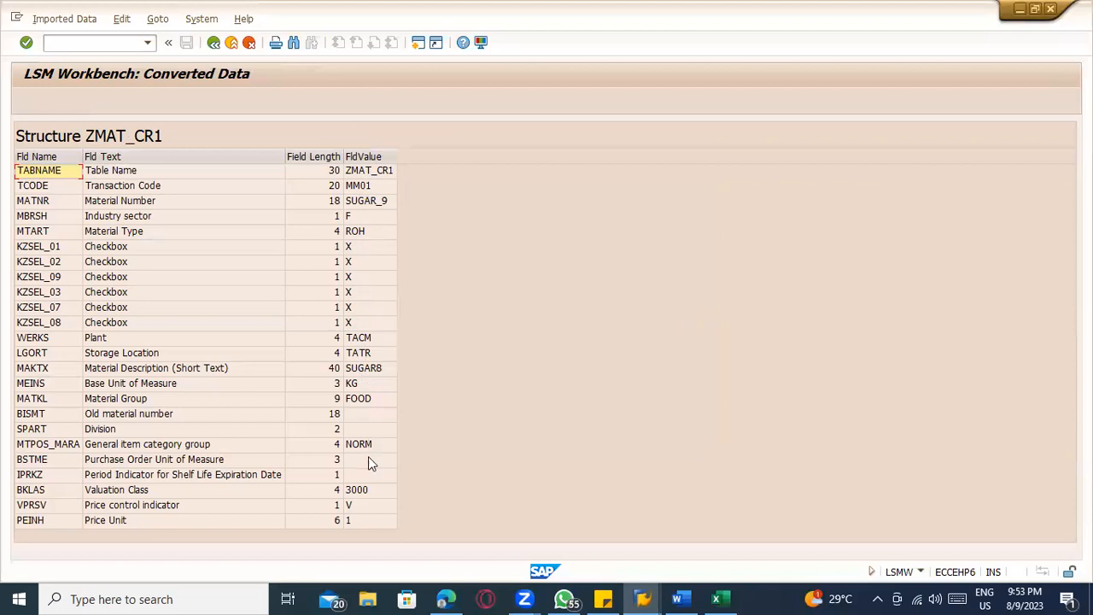
{"action": "left_click", "coordinate": [213, 42]}
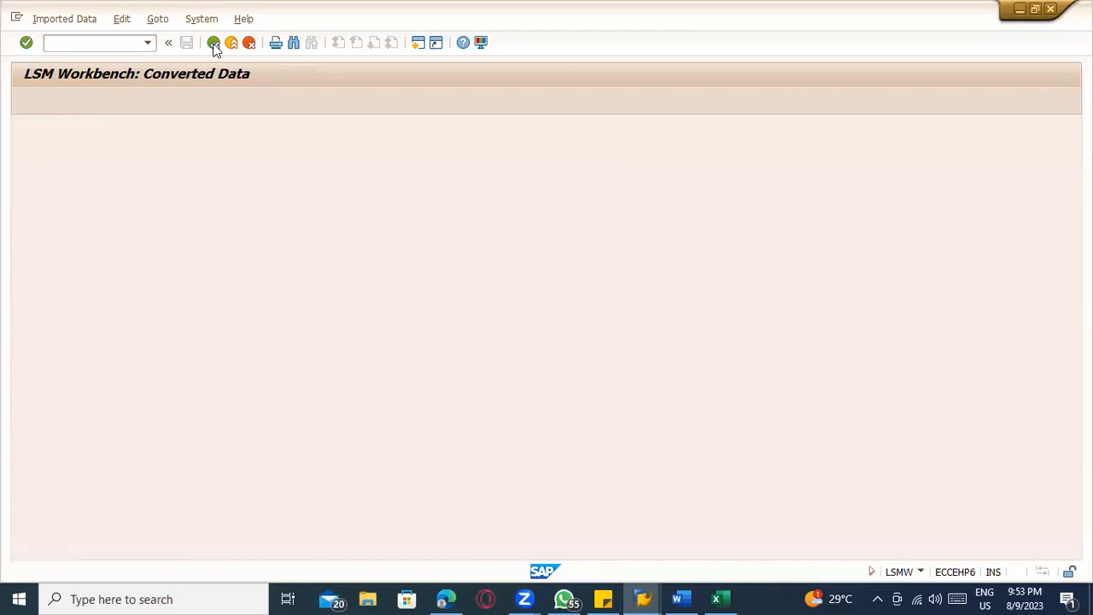
{"action": "left_click", "coordinate": [213, 42]}
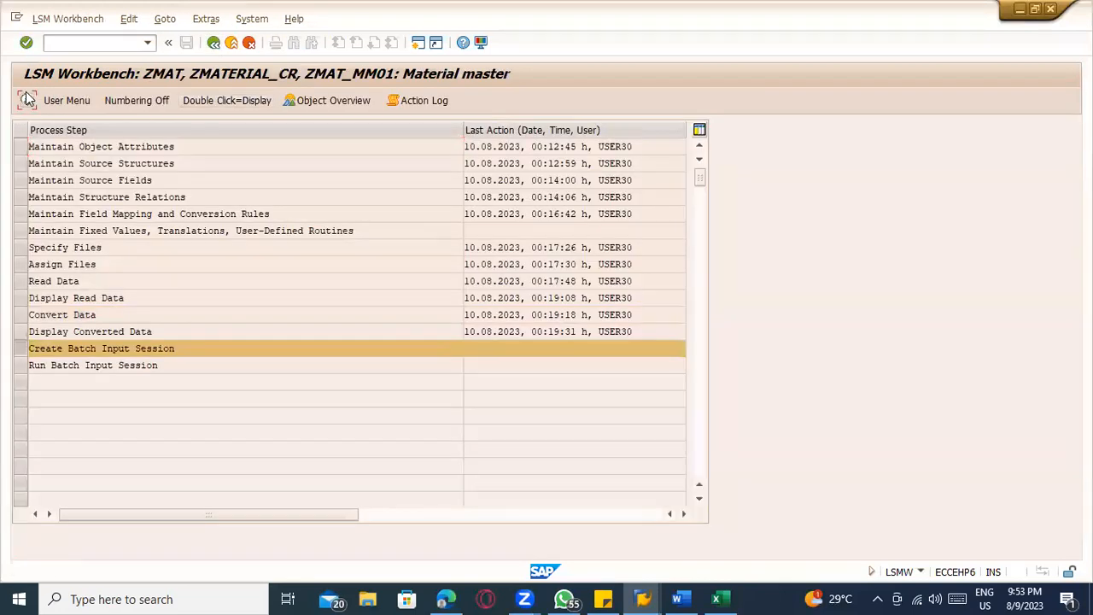
Create the batch input session ZMAT_MM01 from the converted file, with the option to keep the batch input folders enabled
{"action": "left_click", "coordinate": [27, 100]}
{"action": "left_click", "coordinate": [26, 200]}
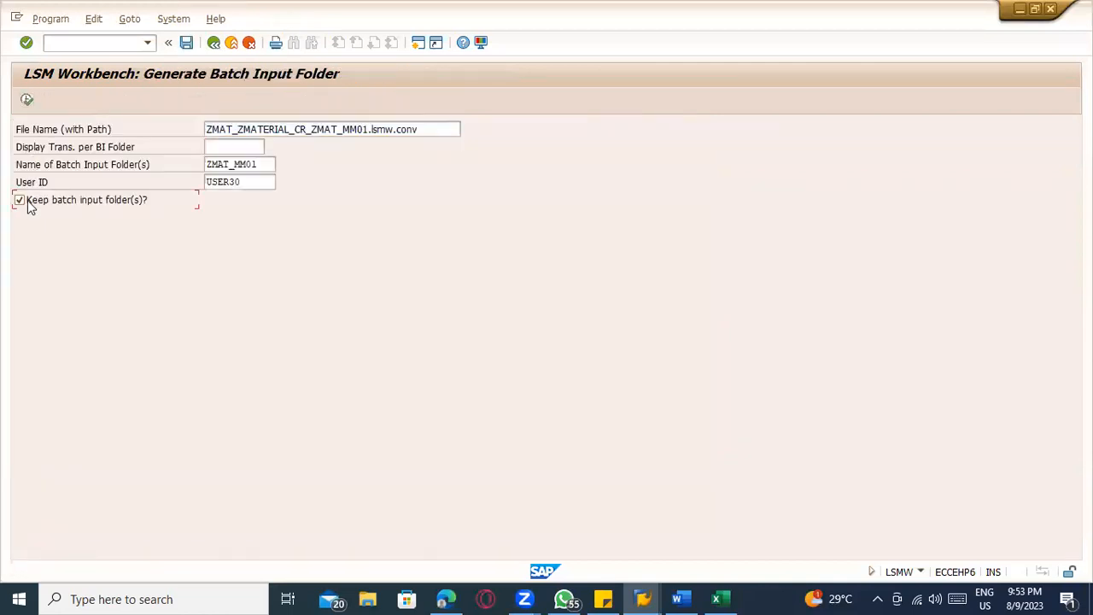
{"action": "left_click", "coordinate": [26, 100]}
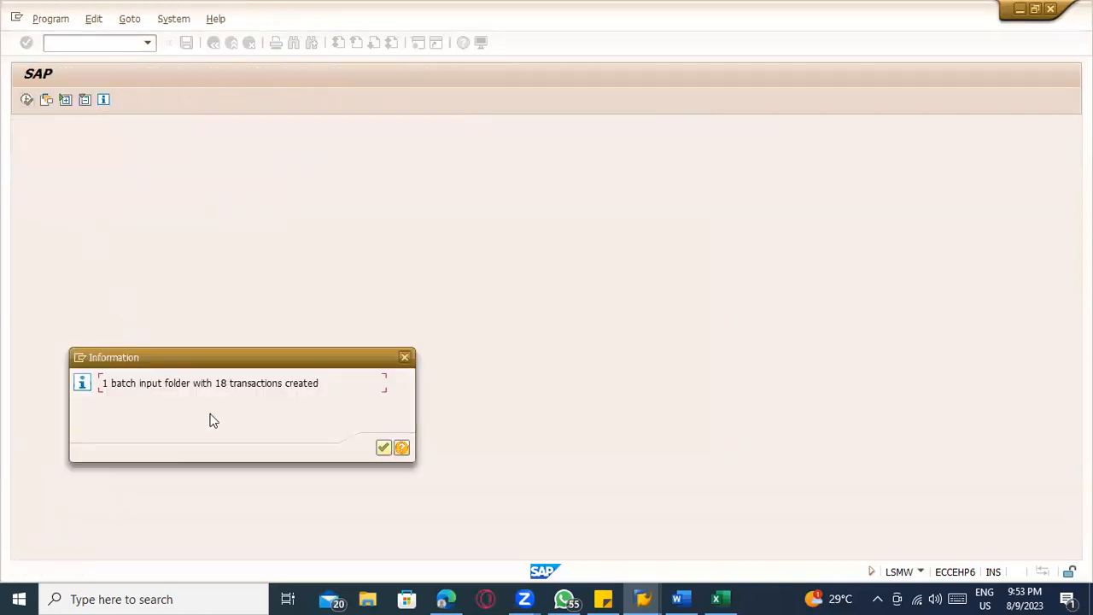
{"action": "left_click", "coordinate": [384, 449]}
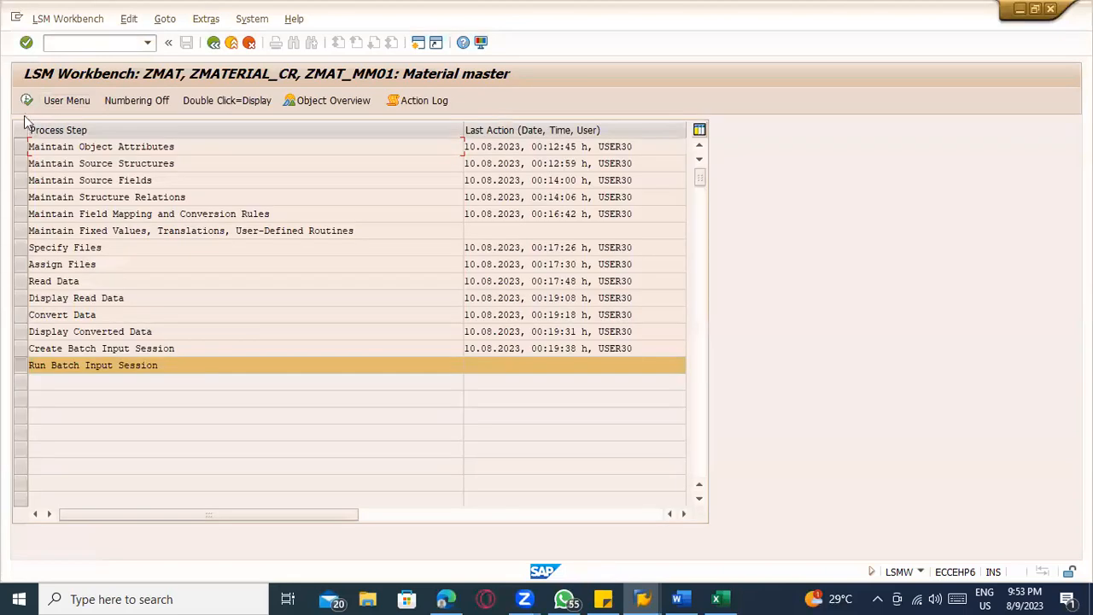
Process the batch input session ZMAT_MM01 in foreground mode and execute the first Create Material screen with OK code =AUSW
{"action": "left_click", "coordinate": [27, 101]}
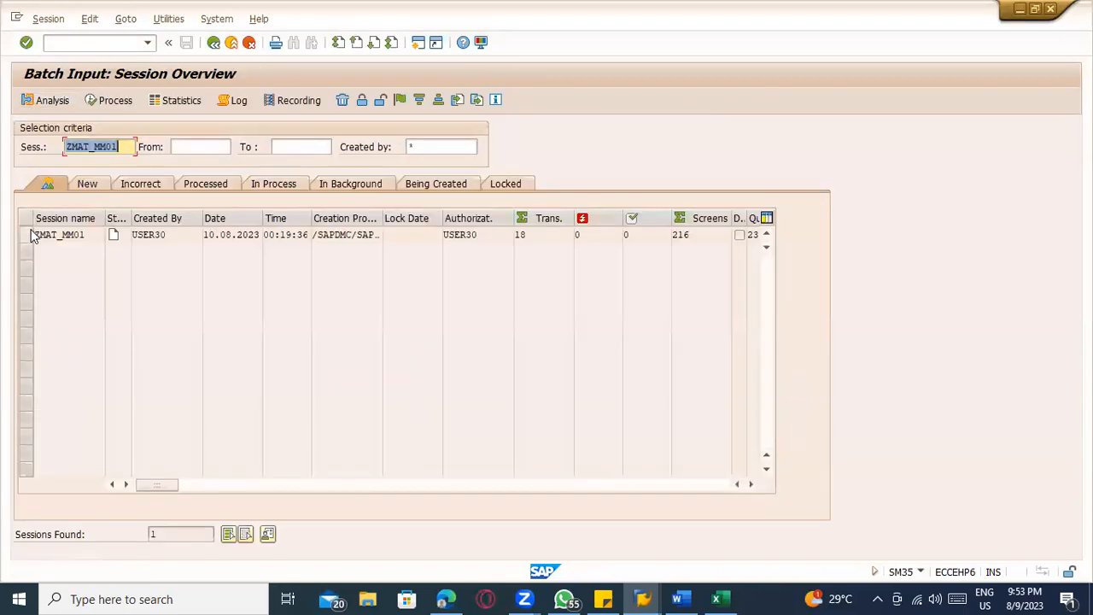
{"action": "left_click", "coordinate": [101, 102]}
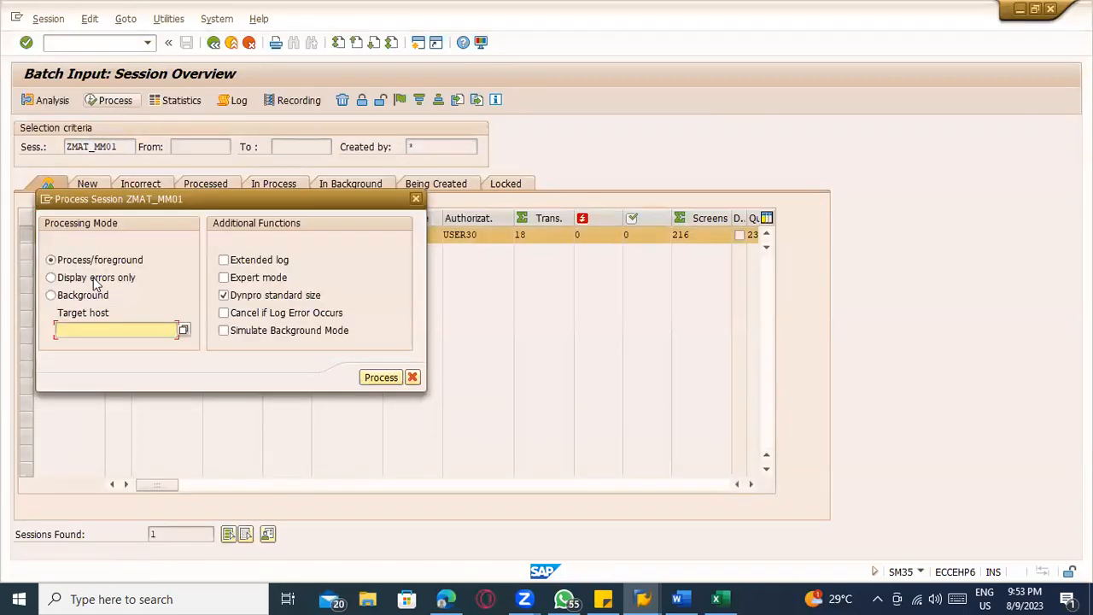
{"action": "left_click", "coordinate": [94, 277]}
{"action": "left_click", "coordinate": [60, 261]}
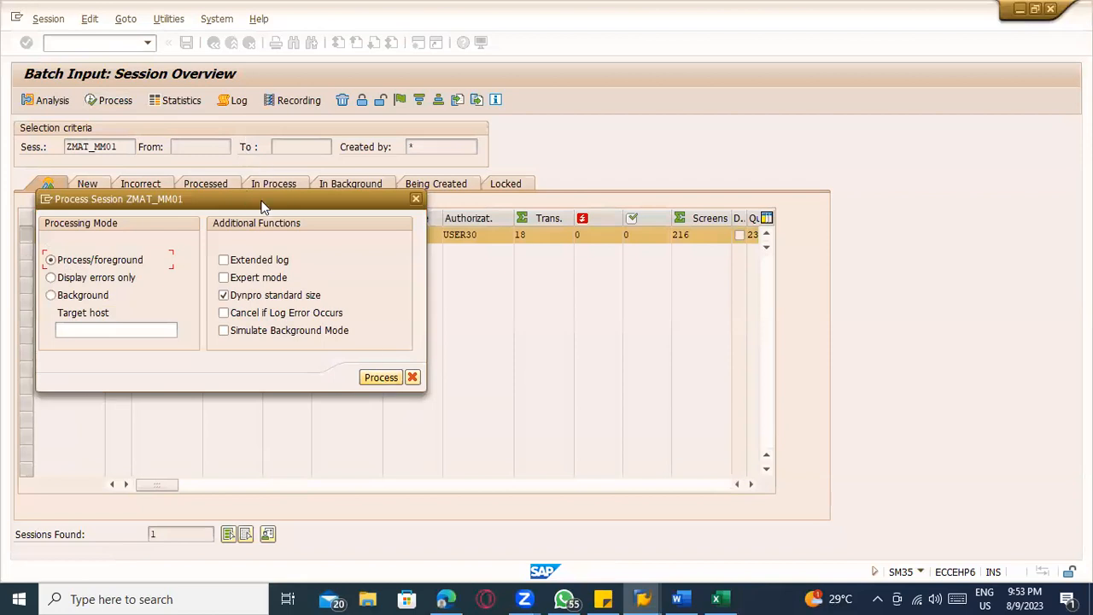
{"action": "left_click_drag", "start_coordinate": [882, 90], "coordinate": [884, 91]}
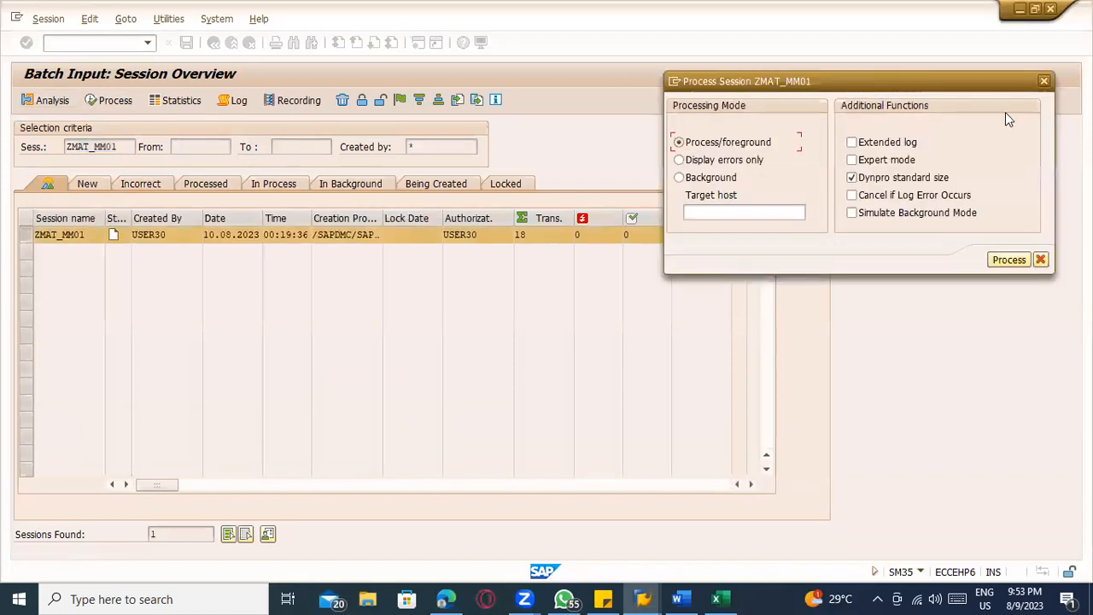
{"action": "key", "text": "Return"}
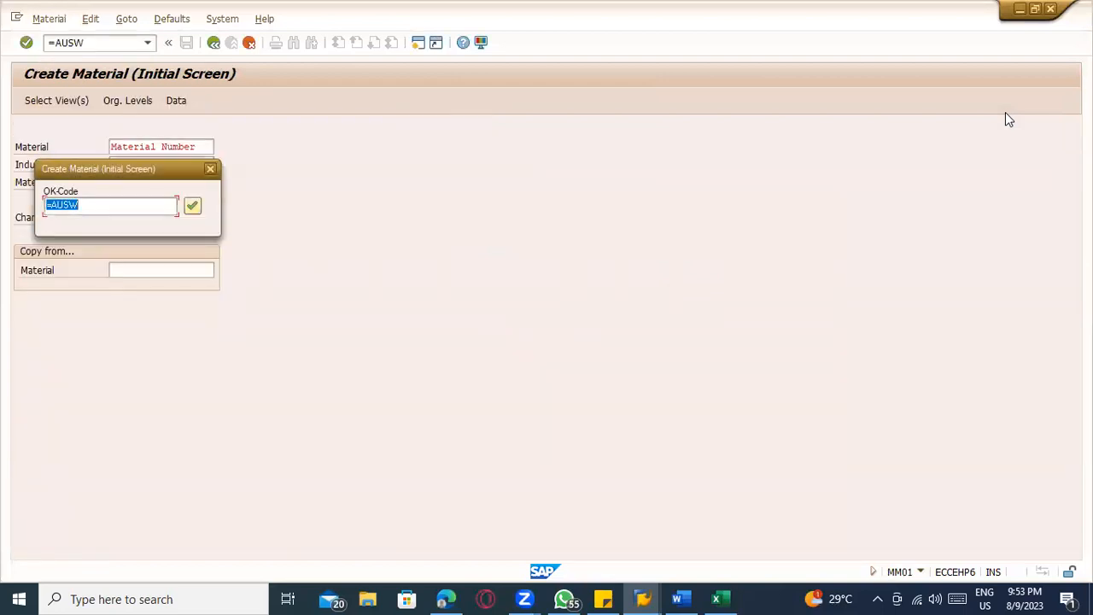
{"action": "key", "text": "Return"}
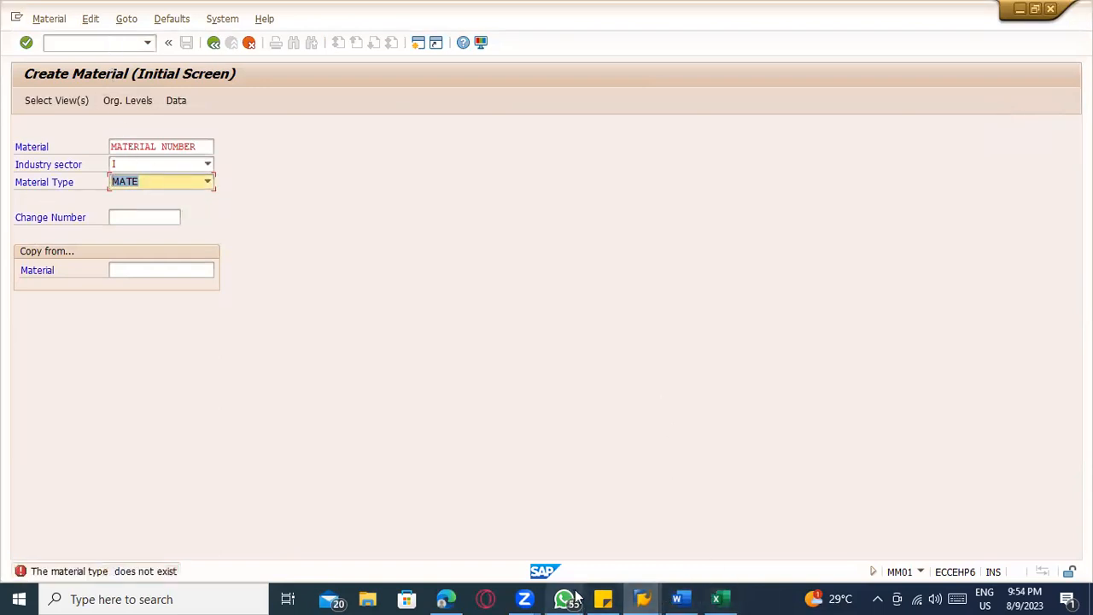
Examine the header row on Sheet4 of the Excel material template, and switch back to the Create Material screen
{"action": "left_click", "coordinate": [716, 598]}
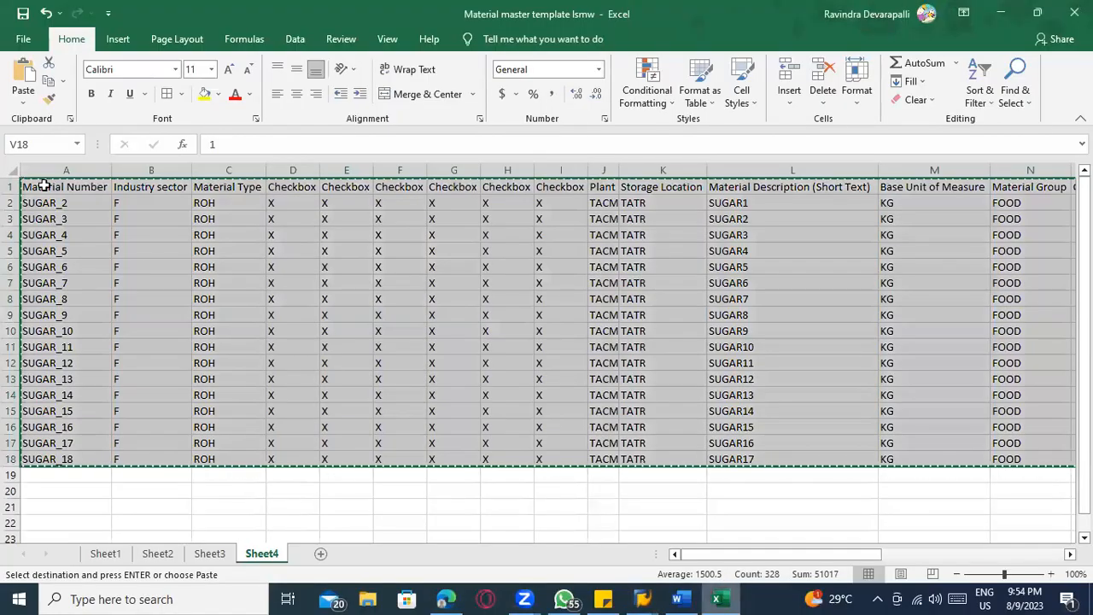
{"action": "left_click", "coordinate": [12, 187]}
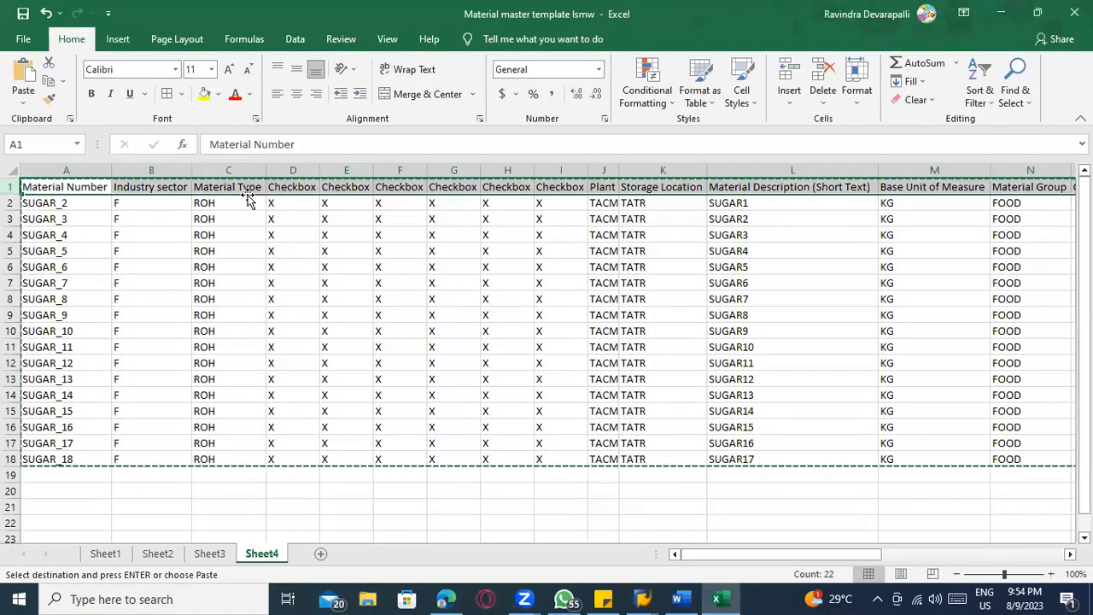
{"action": "key", "text": "alt+Tab"}
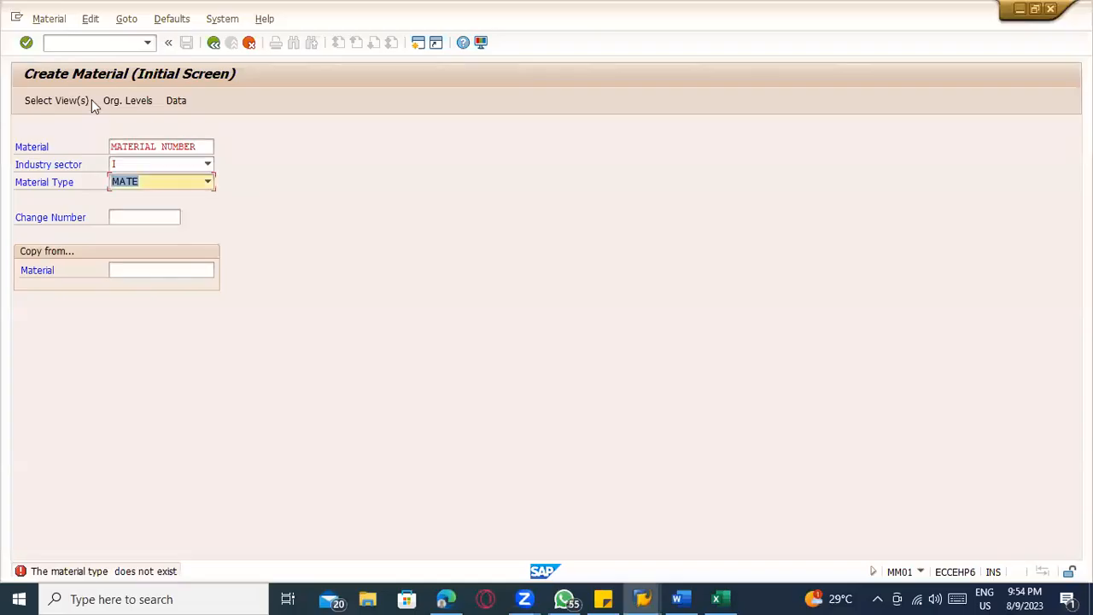
Skip the header-row record in the batch input session with the command /n
{"action": "left_click", "coordinate": [79, 44]}
{"action": "type", "text": "/n"}
{"action": "key", "text": "Return"}
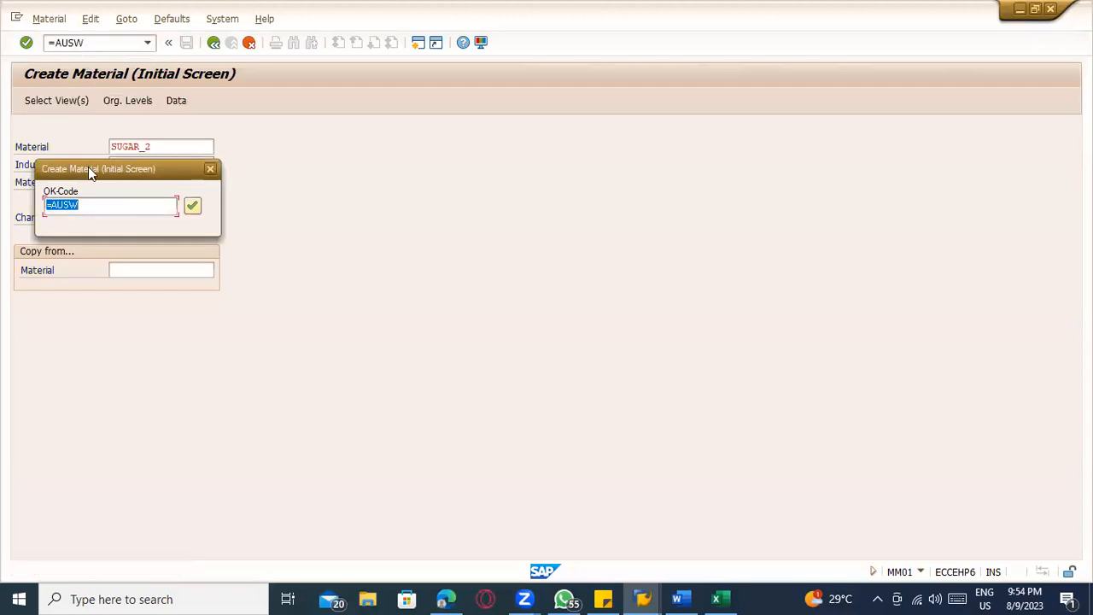
Process SUGAR_2's initial screen, view selection and organizational levels with the OK codes =AUSW, =P+, =SCHL and =ENTR
{"action": "left_click_drag", "start_coordinate": [90, 171], "coordinate": [425, 155]}
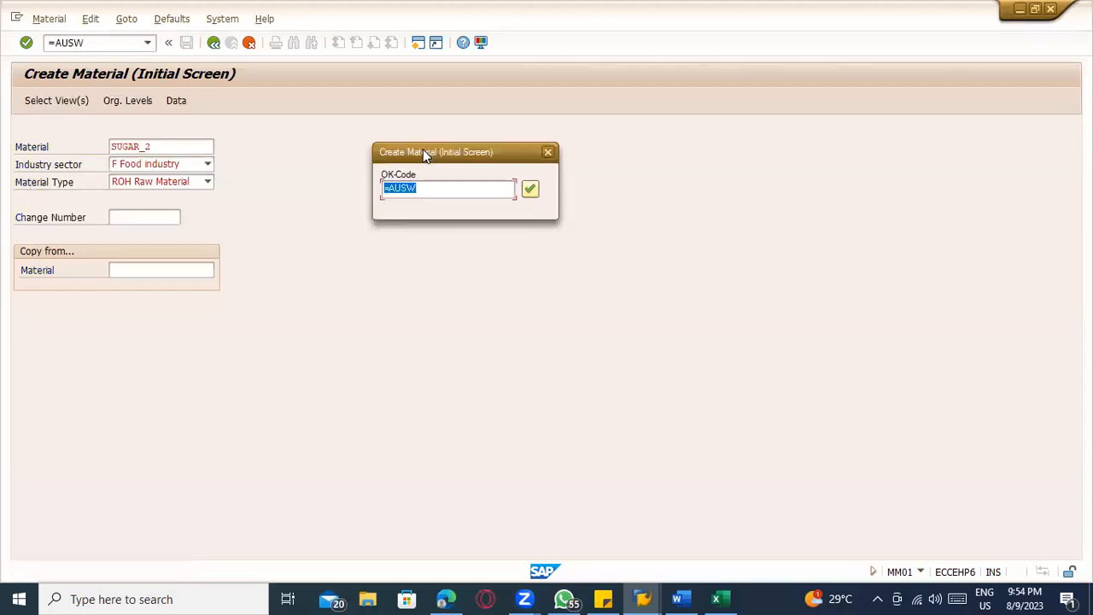
{"action": "key", "text": "Return"}
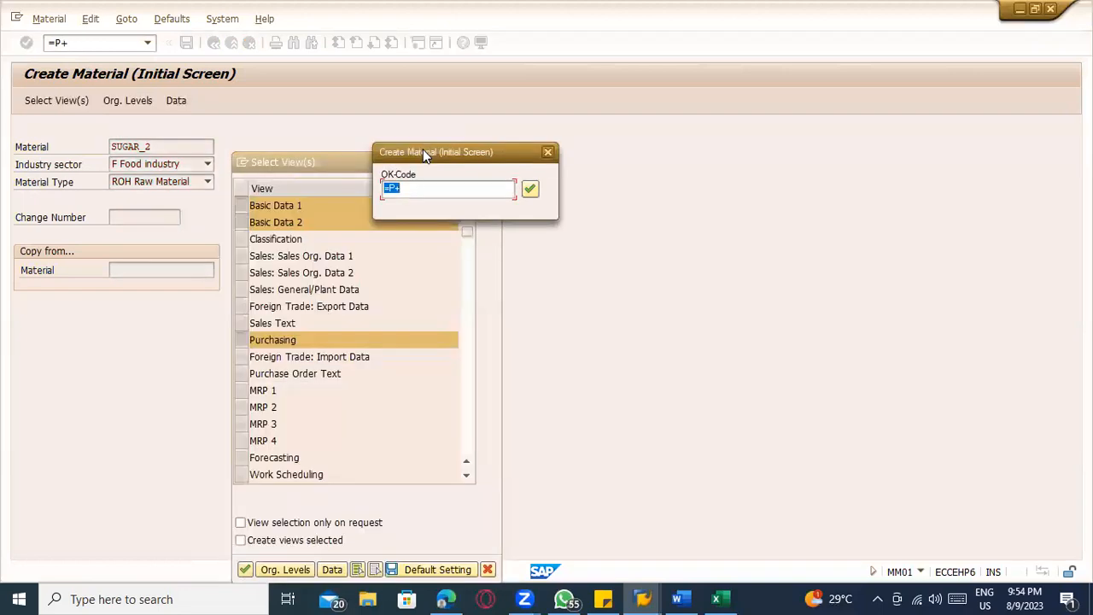
{"action": "key", "text": "Return"}
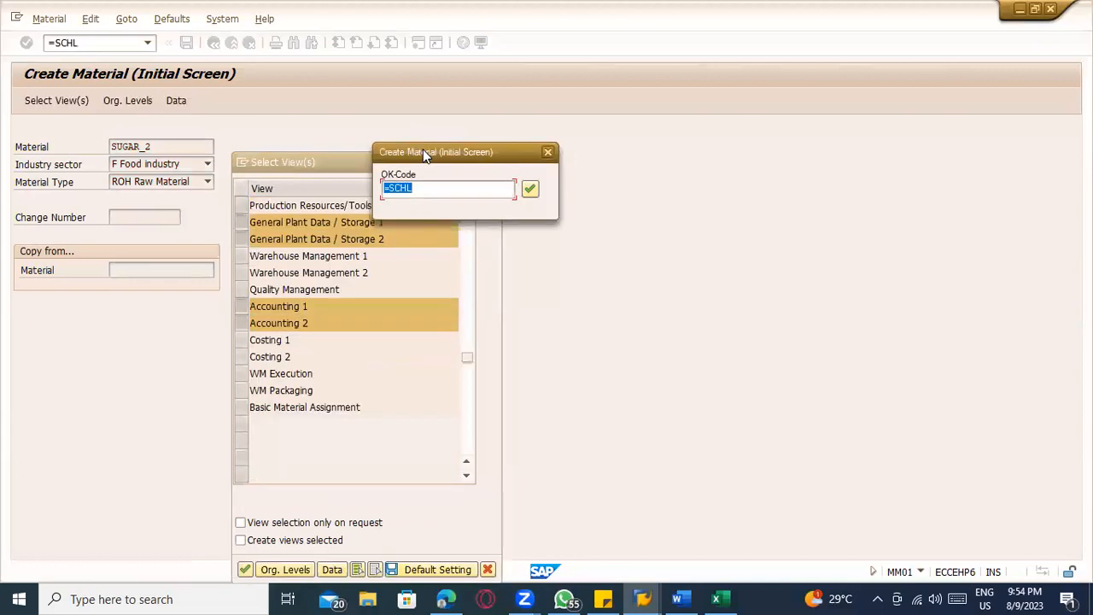
{"action": "key", "text": "Return"}
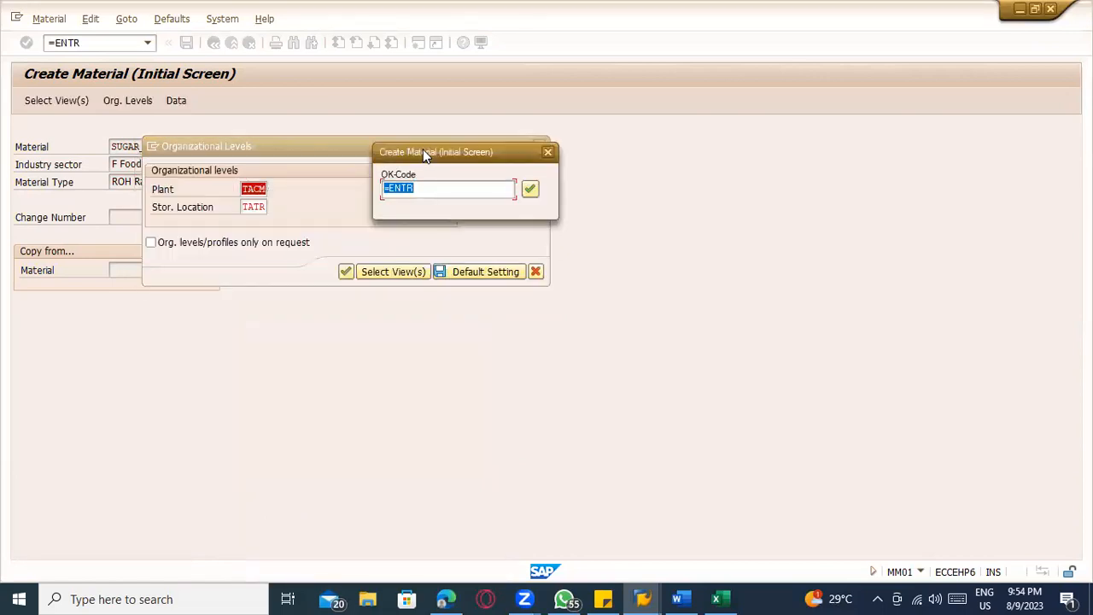
{"action": "key", "text": "Return"}
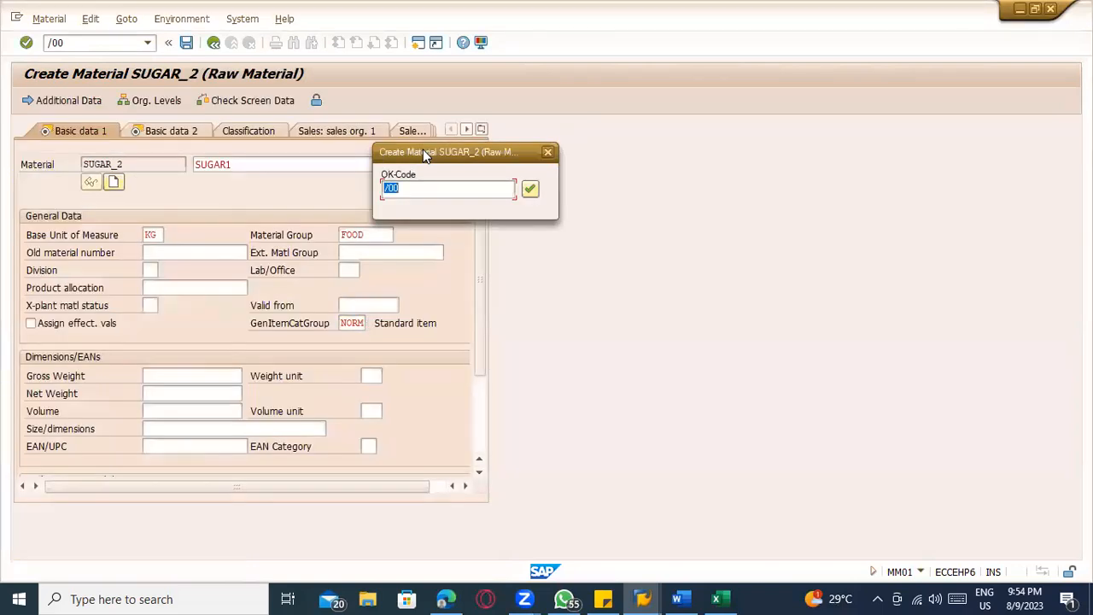
Run through SUGAR_2's basic data, purchasing, plant storage and accounting views with OK code /00, and save the material with =YES
{"action": "key", "text": "Return"}
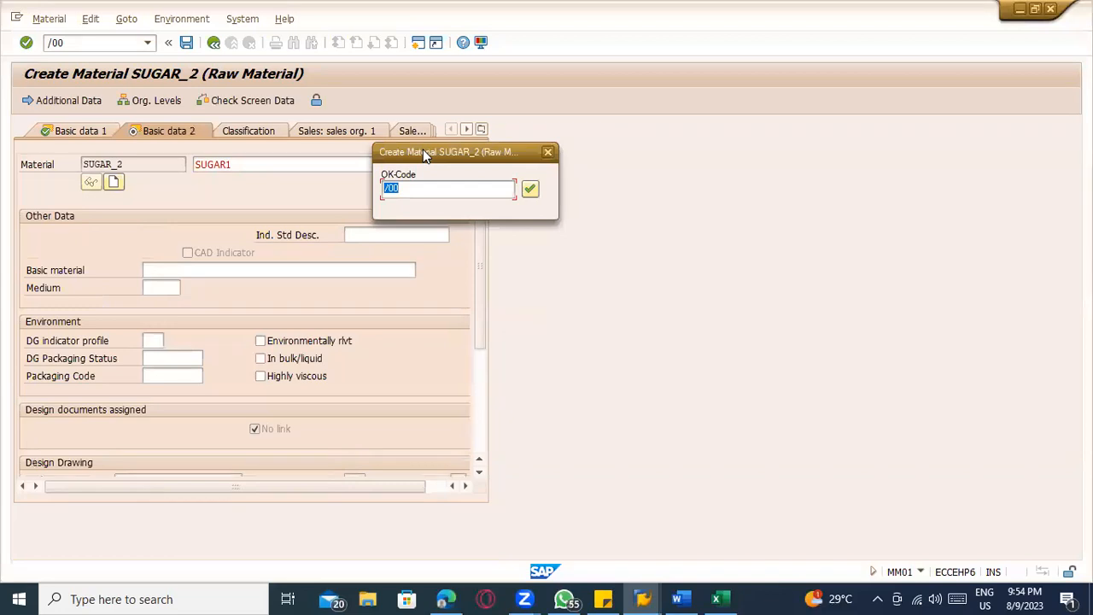
{"action": "key", "text": "Return"}
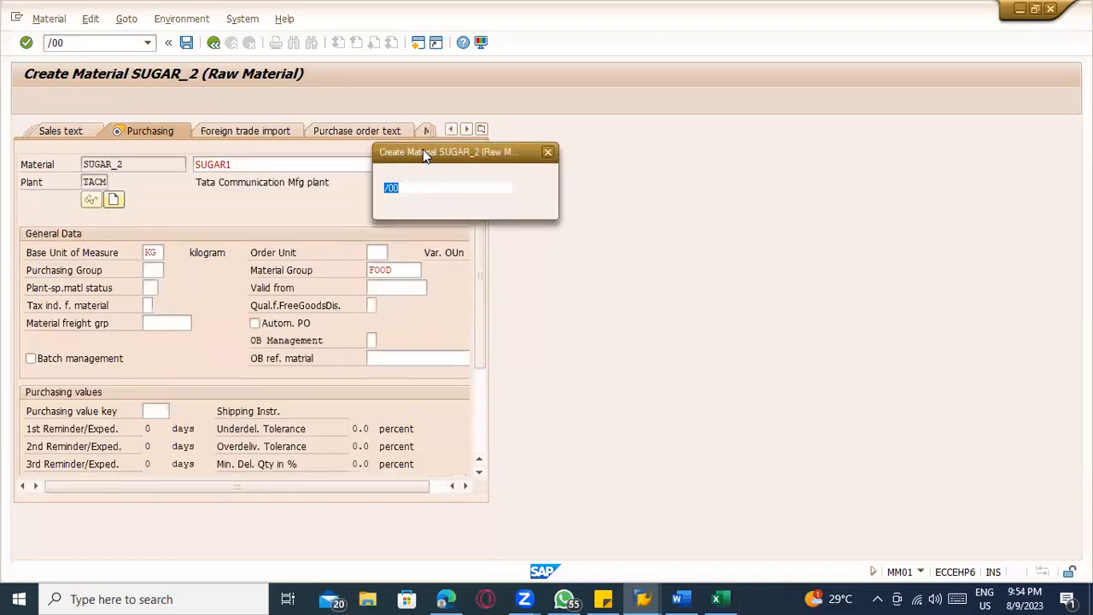
{"action": "key", "text": "Return"}
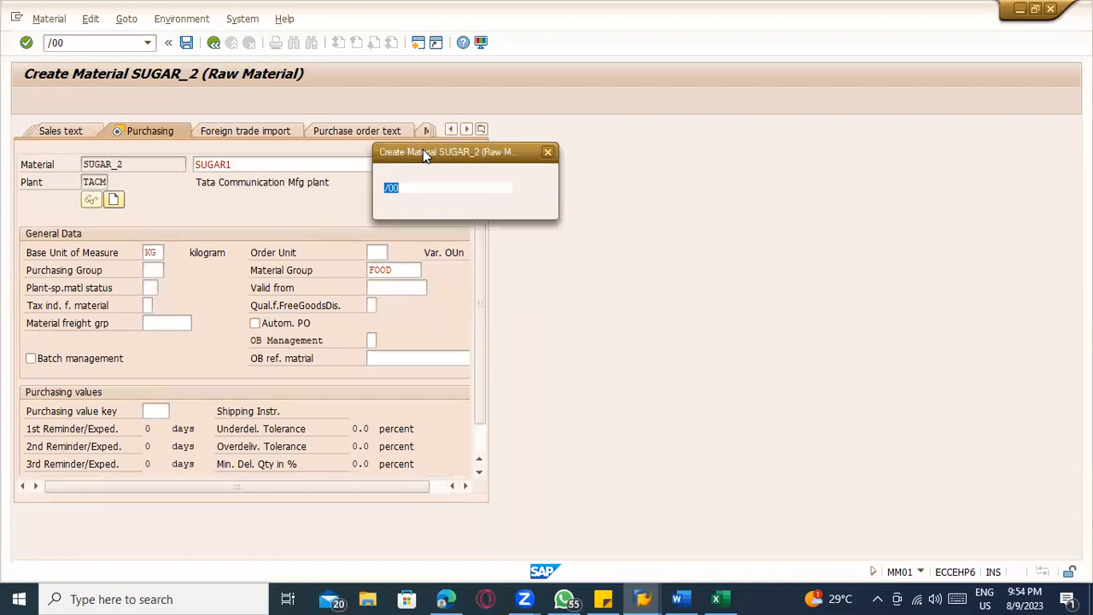
{"action": "key", "text": "Return"}
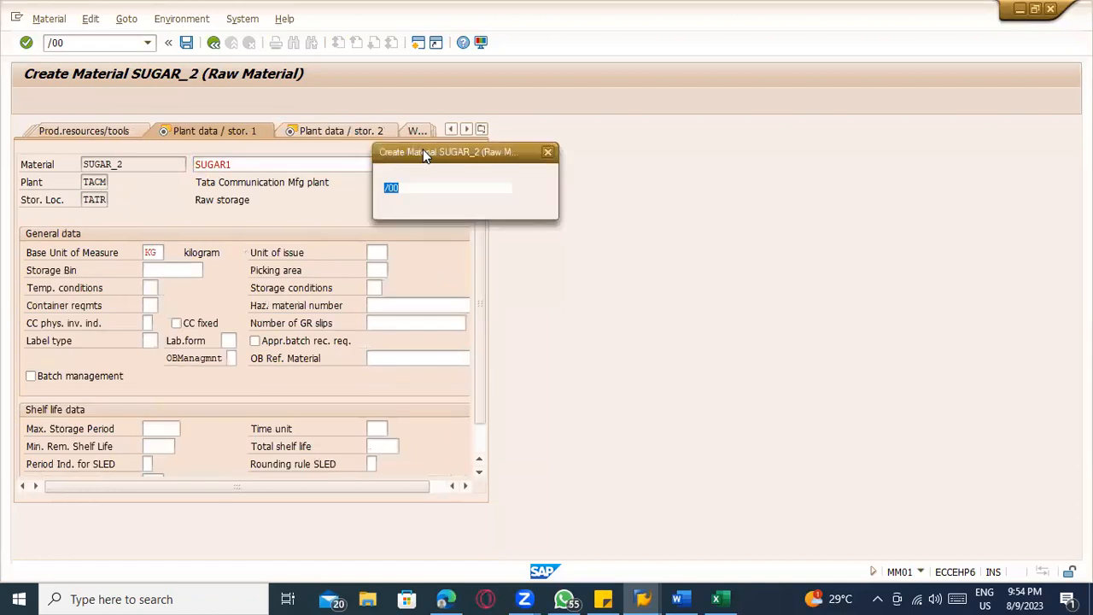
{"action": "key", "text": "Return"}
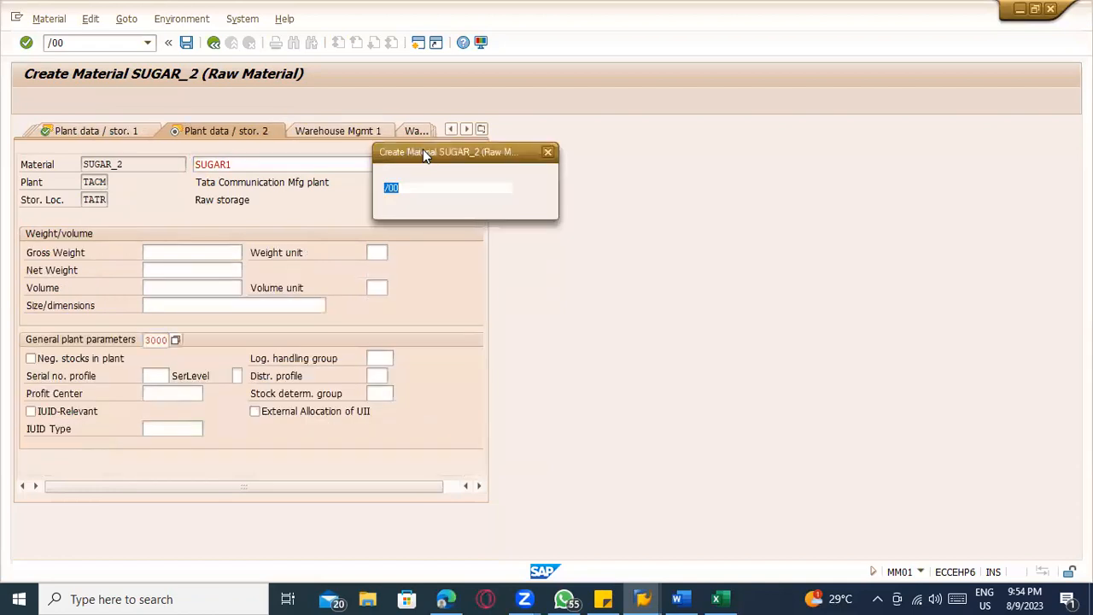
{"action": "key", "text": "Return"}
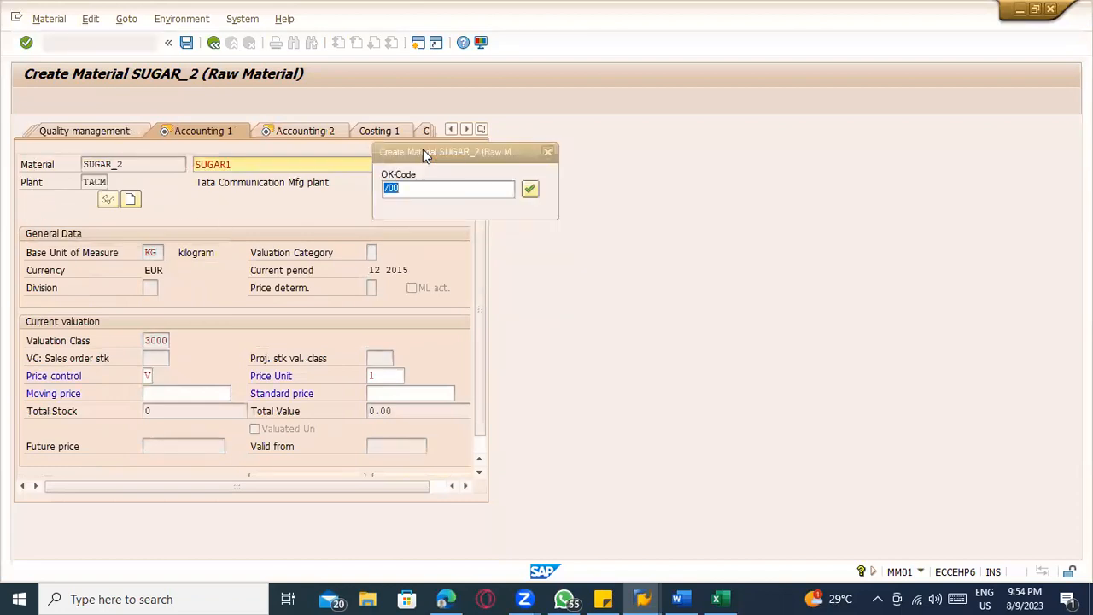
{"action": "key", "text": "Return"}
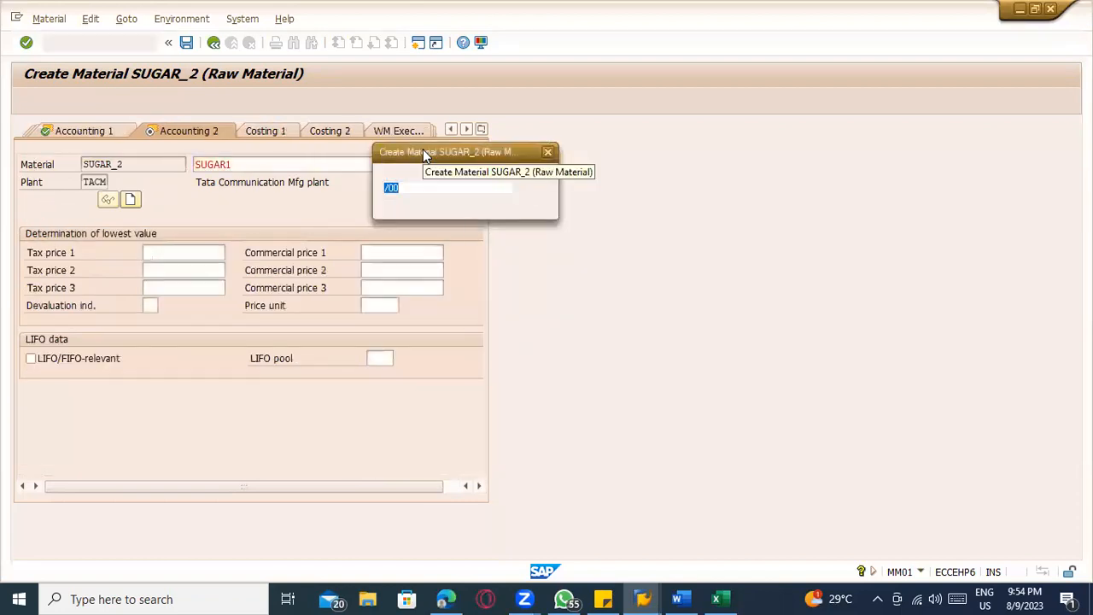
{"action": "key", "text": "Return"}
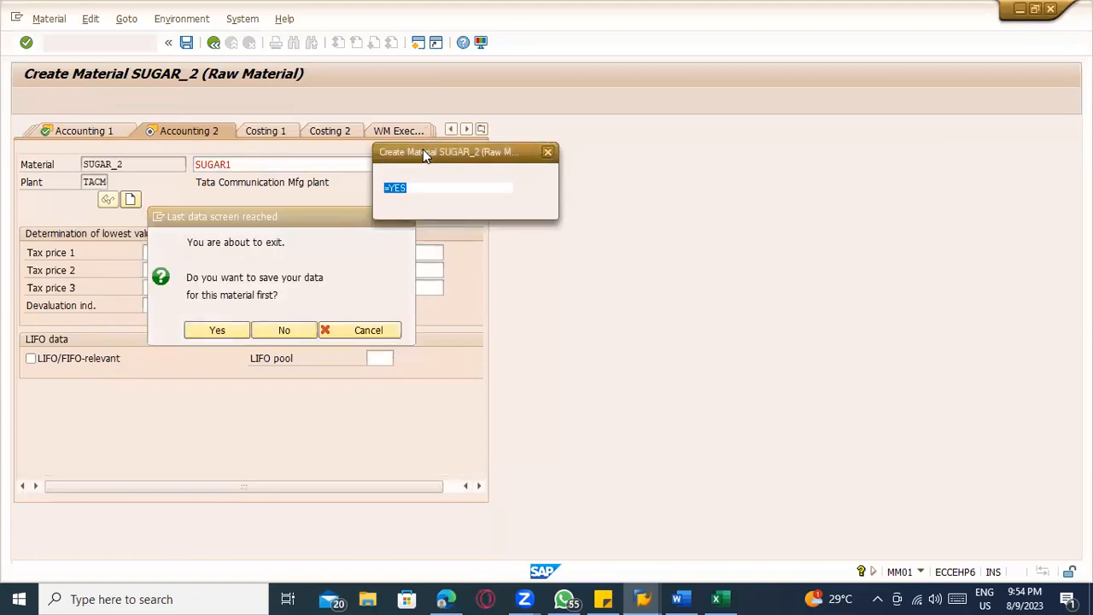
{"action": "key", "text": "Return"}
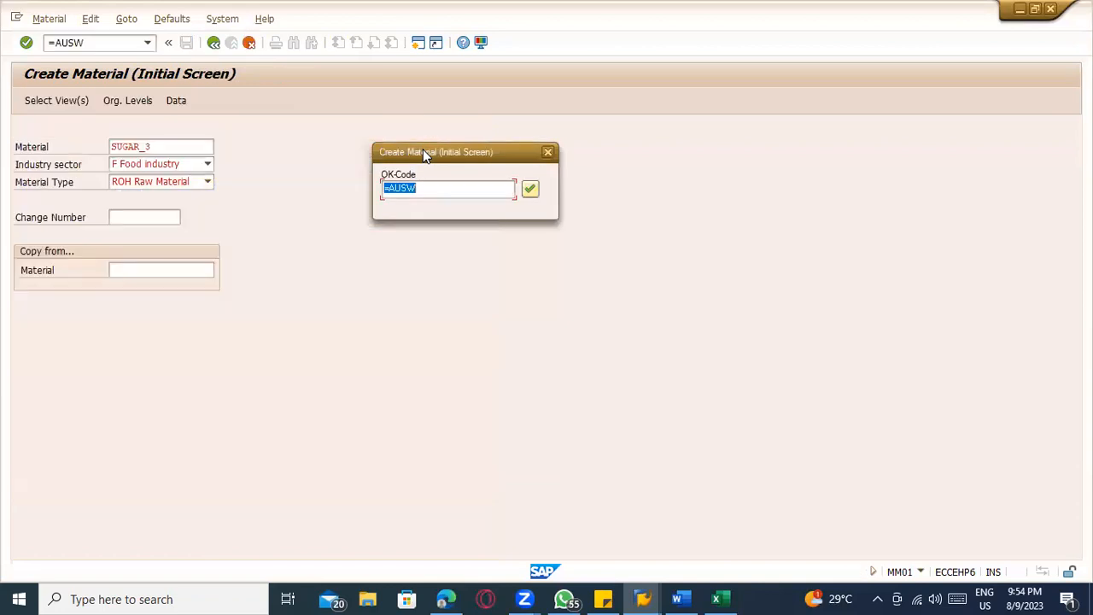
Switch to the Materials Management View on Company Codes session and try to leave it with /n
{"action": "left_click", "coordinate": [642, 599]}
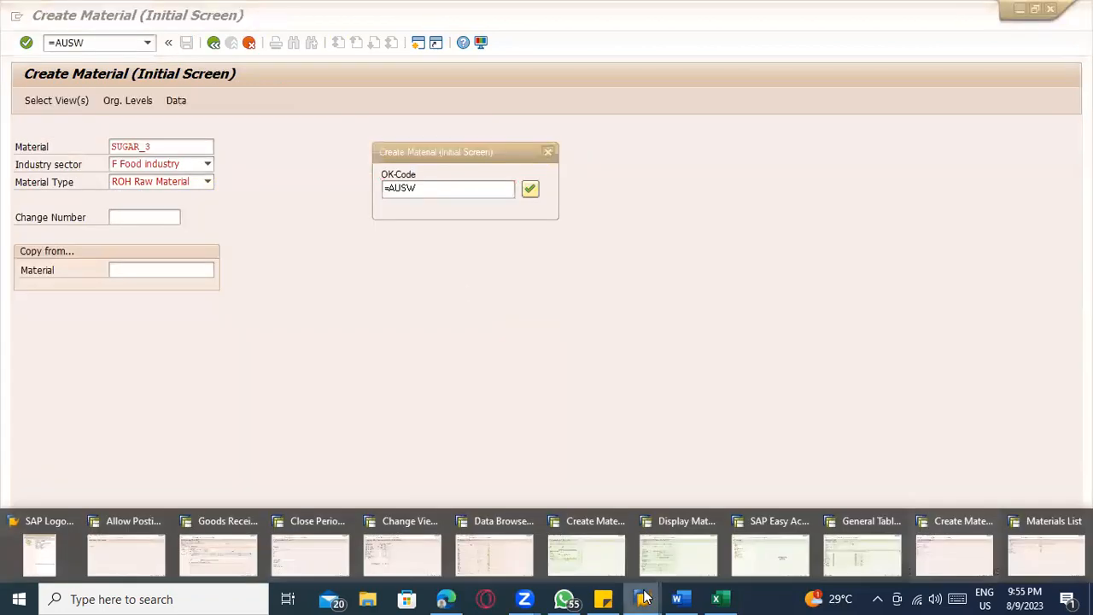
{"action": "left_click", "coordinate": [381, 547]}
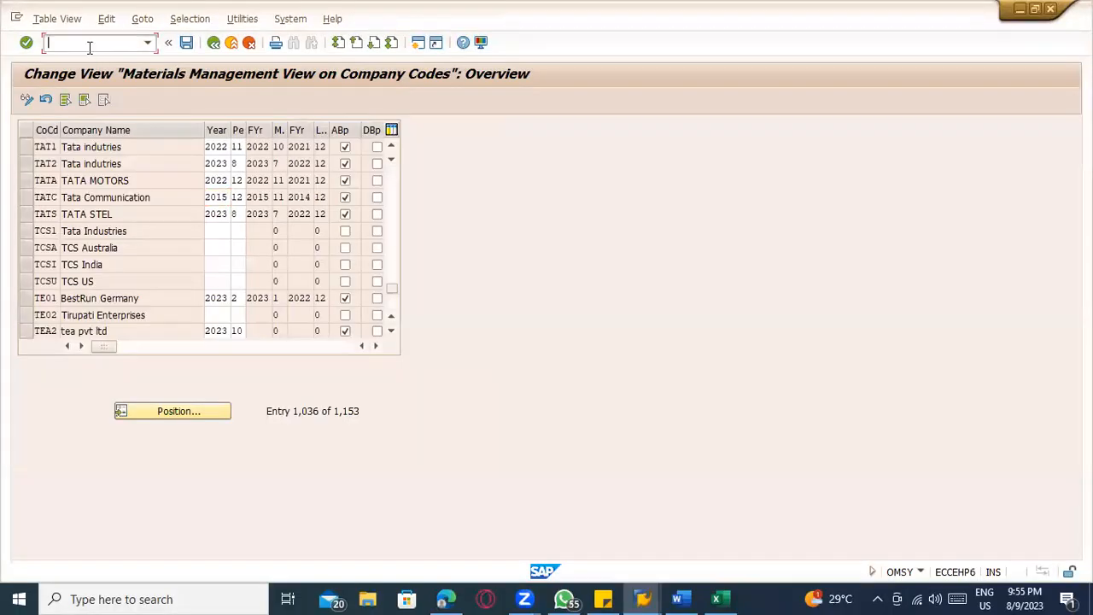
{"action": "type", "text": "/n"}
{"action": "key", "text": "Return"}
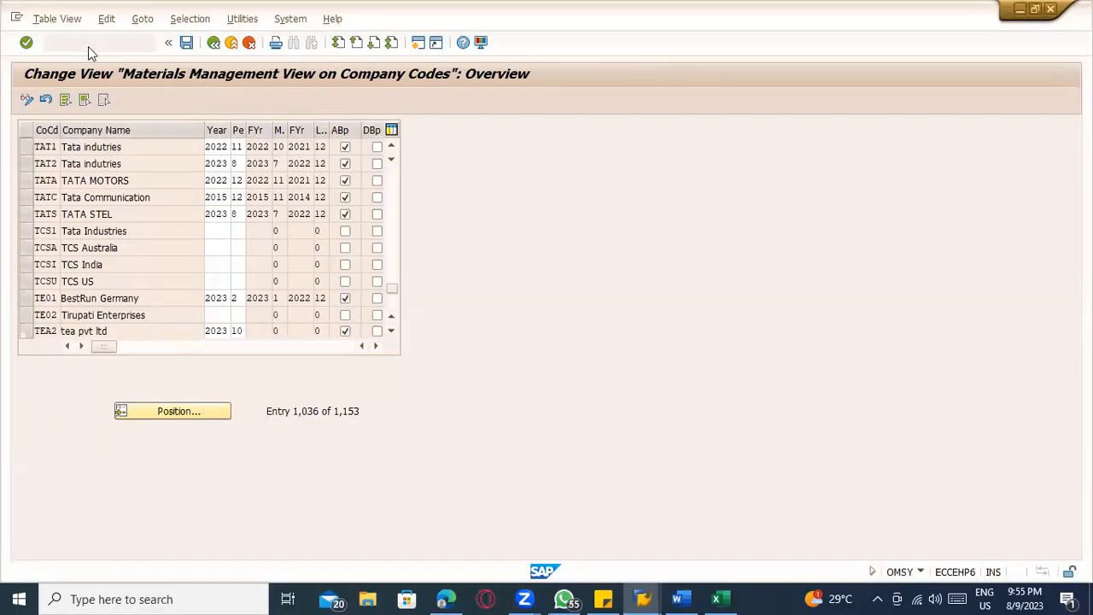
Look through the Goods Receipt and Allow Posting to Previous Period sessions, and open the Materials List session
{"action": "left_click", "coordinate": [642, 599]}
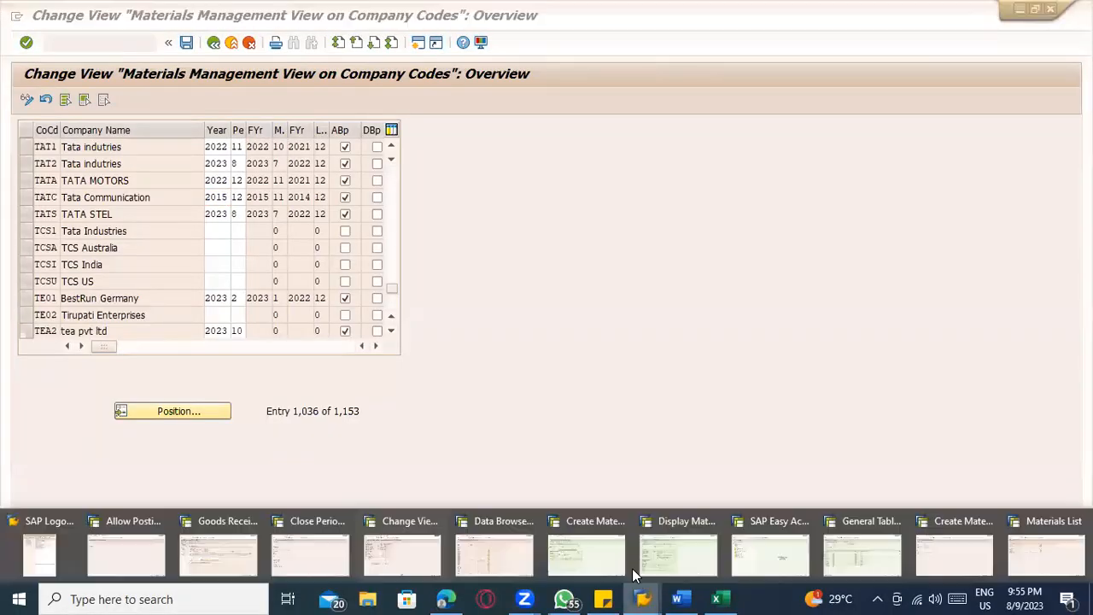
{"action": "left_click", "coordinate": [198, 546]}
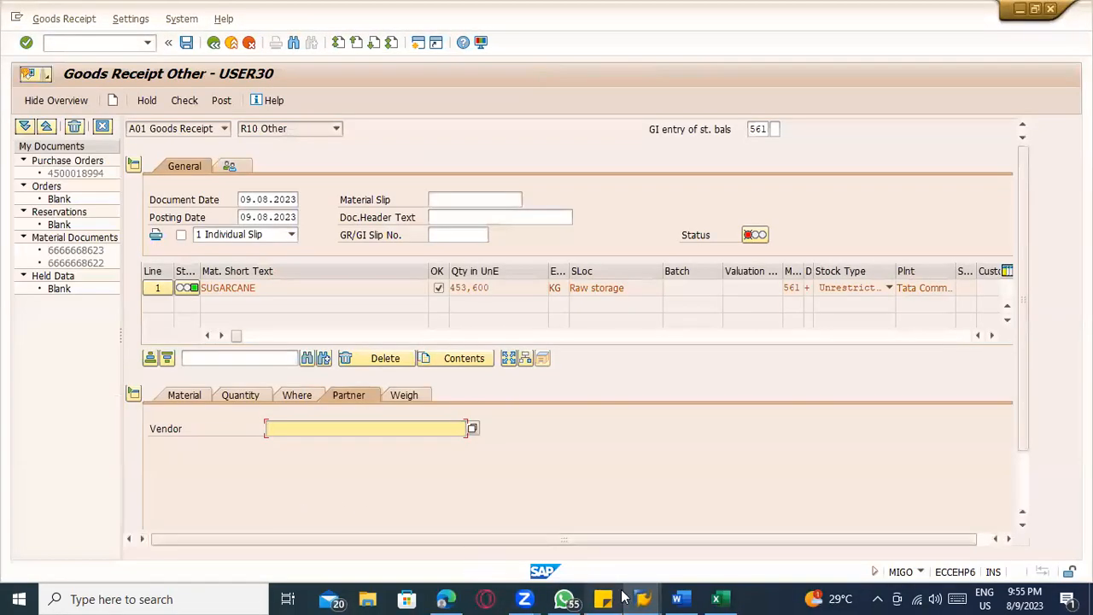
{"action": "left_click", "coordinate": [640, 598]}
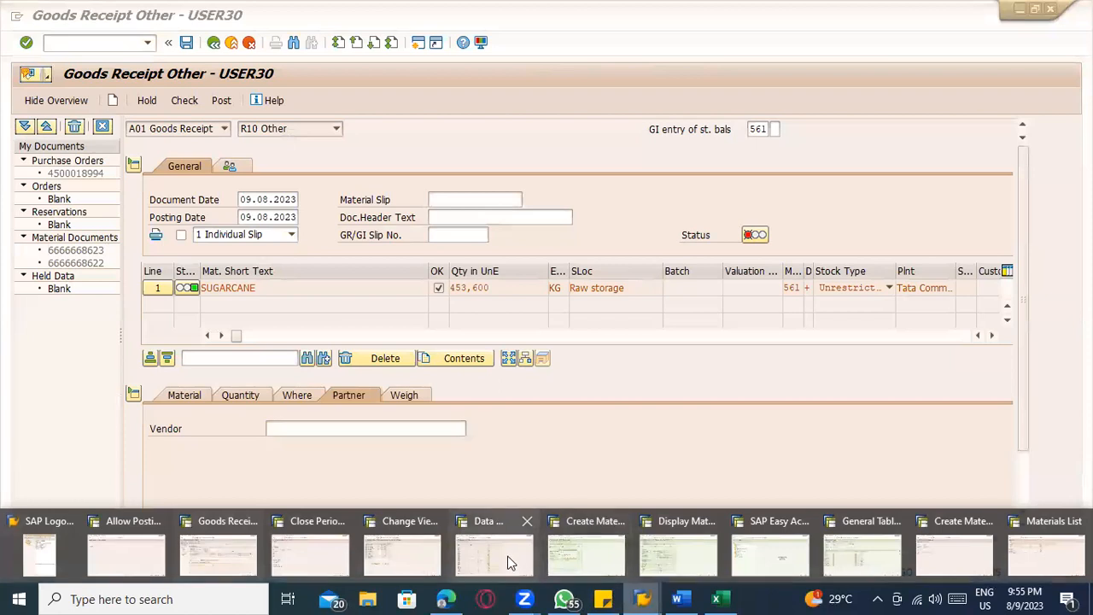
{"action": "left_click", "coordinate": [145, 556]}
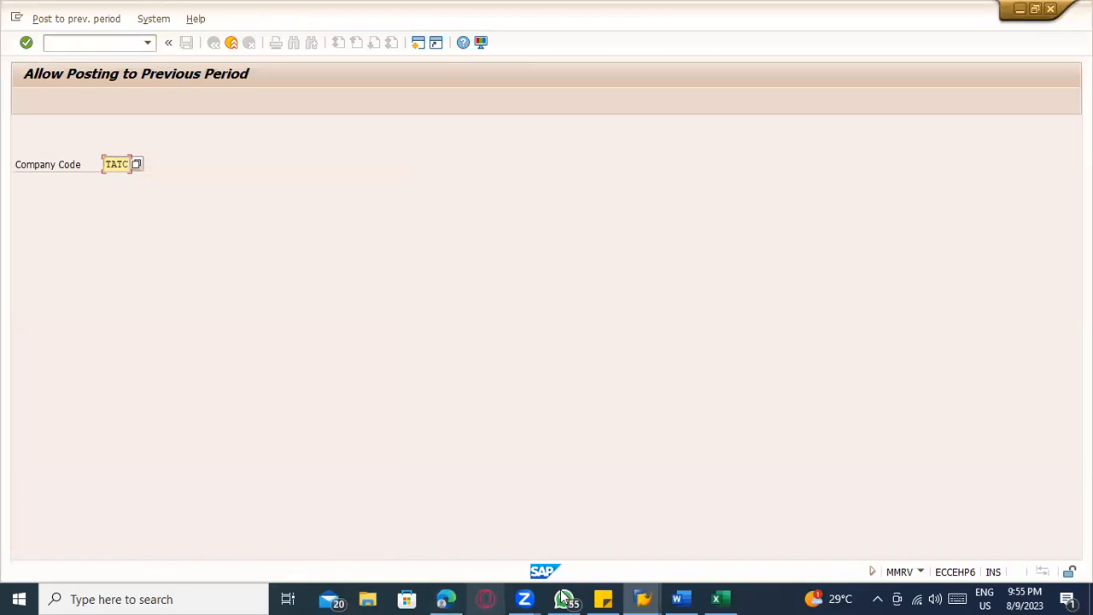
{"action": "left_click", "coordinate": [642, 598]}
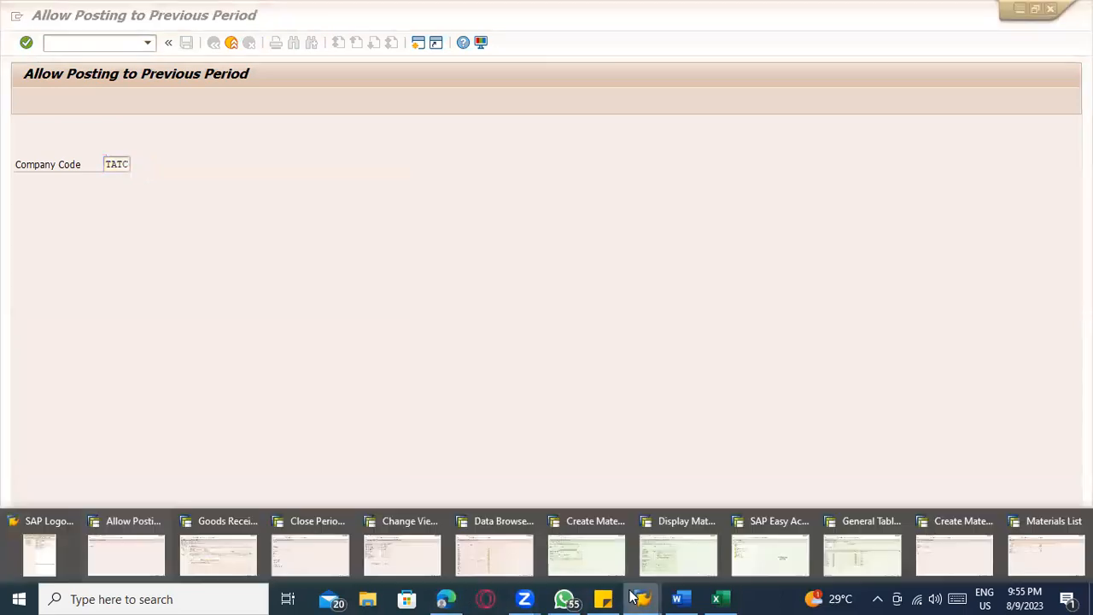
{"action": "left_click", "coordinate": [983, 563]}
{"action": "left_click", "coordinate": [645, 598]}
{"action": "left_click", "coordinate": [1034, 564]}
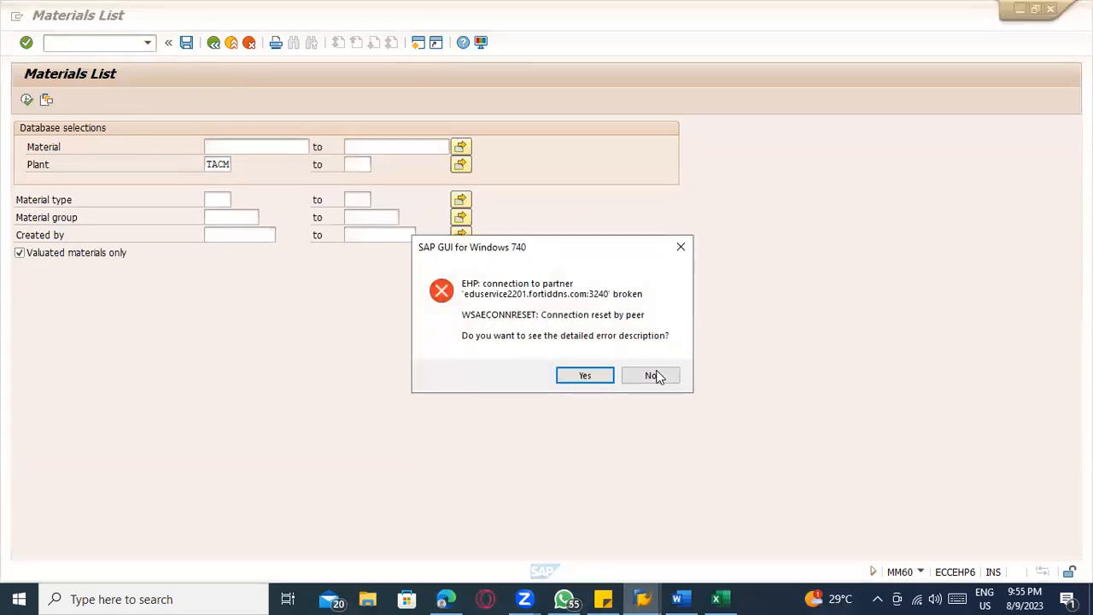
Decline the detailed connection error description, and run the Materials List for plant TACM to check the SUGAR_2 entry
{"action": "left_click", "coordinate": [654, 376]}
{"action": "left_click", "coordinate": [27, 100]}
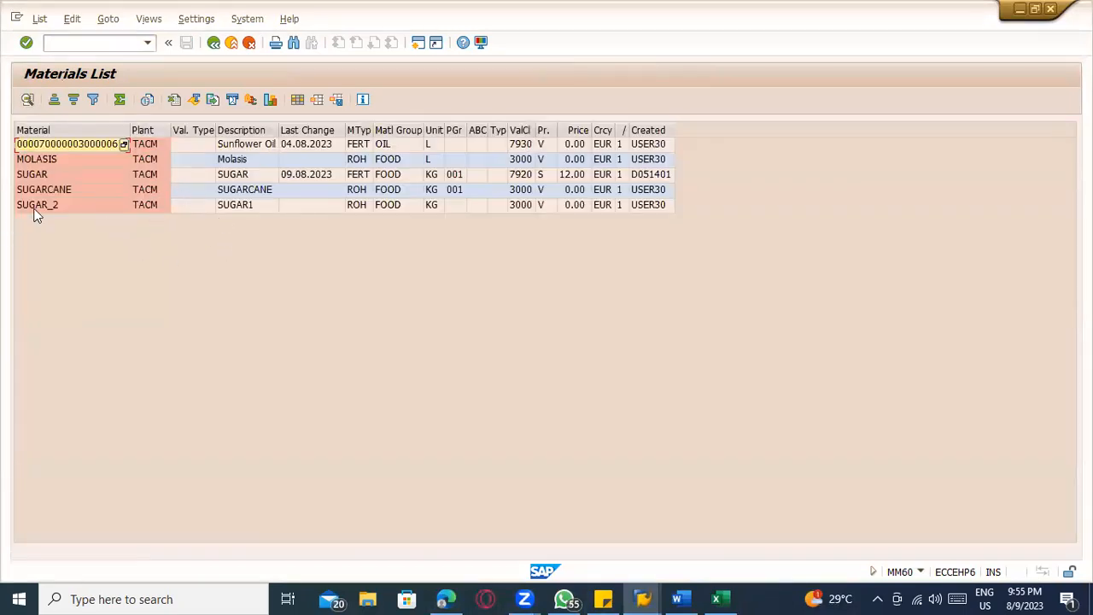
{"action": "left_click", "coordinate": [113, 210]}
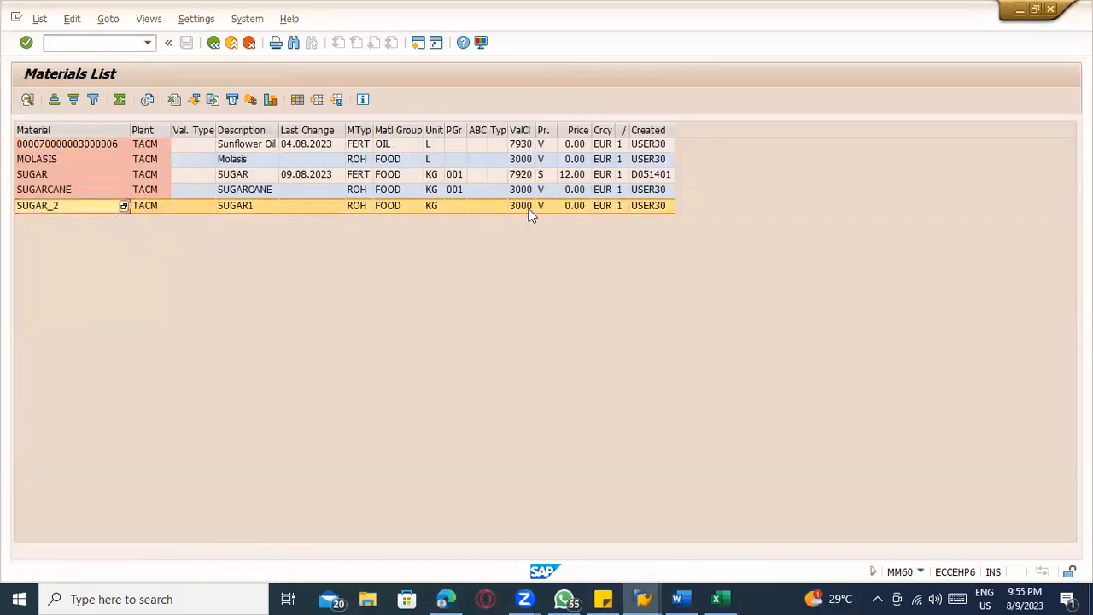
Return to the Create Material session at SUGAR_3 and switch the batch input processing to Display Errors Only
{"action": "key", "text": "alt+Tab"}
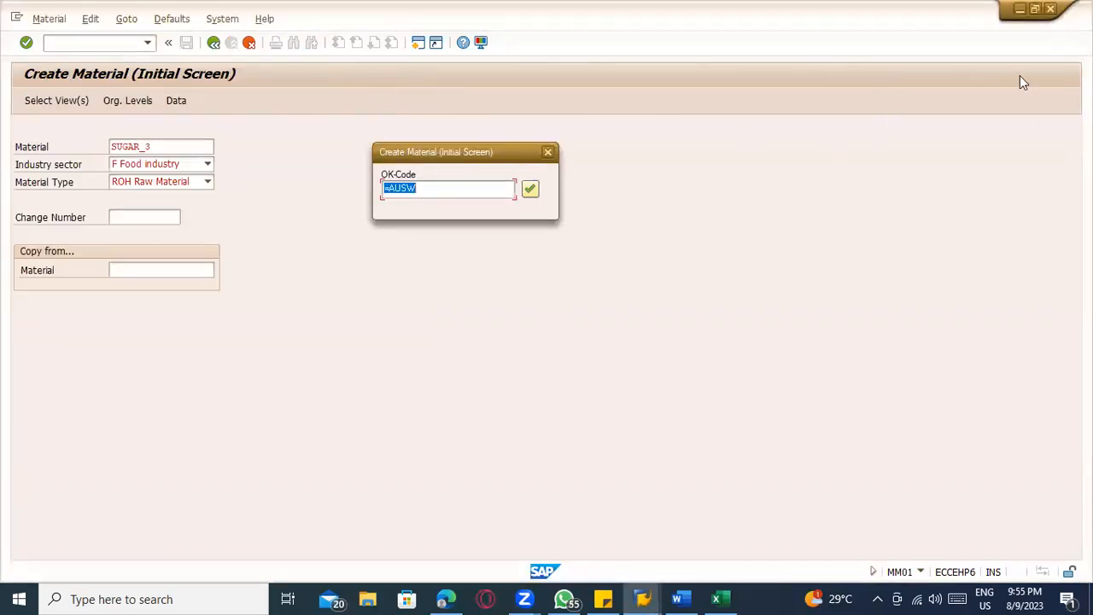
{"action": "key", "text": "alt+Tab"}
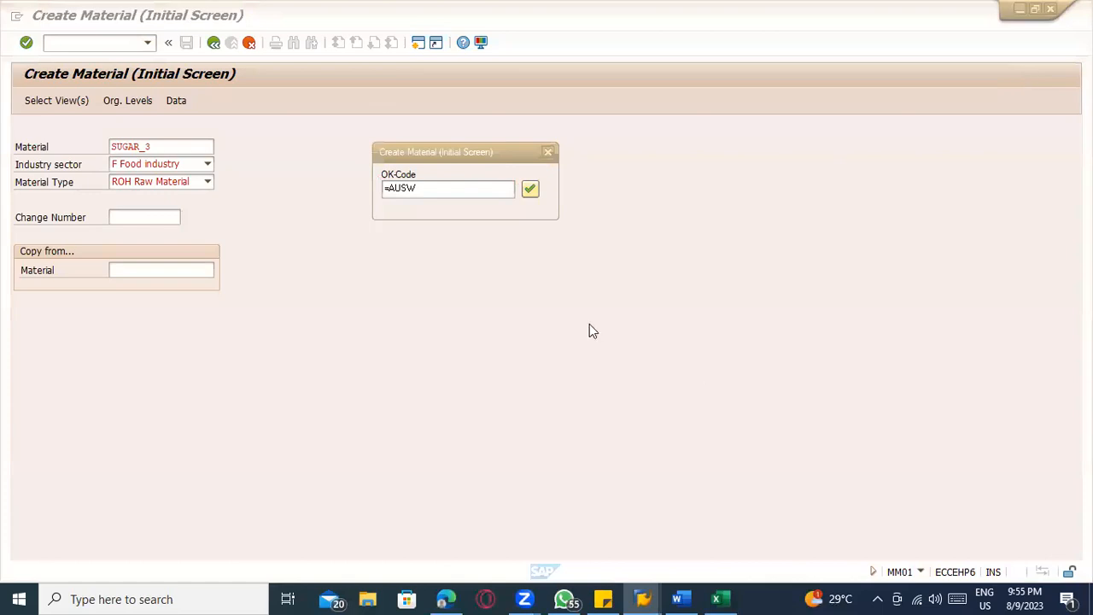
{"action": "key", "text": "alt+Tab"}
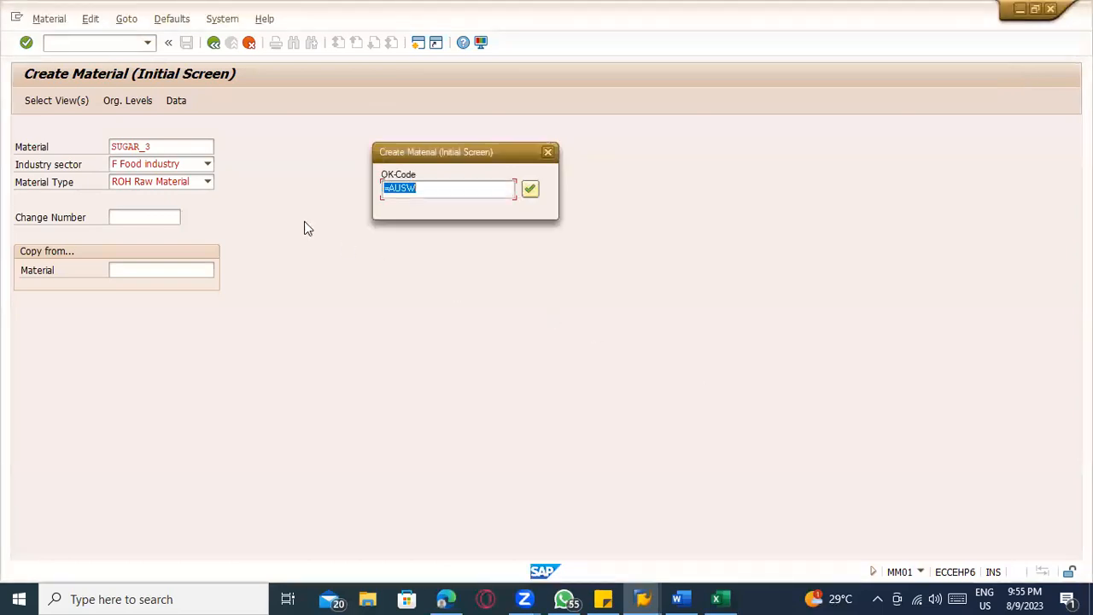
{"action": "left_click", "coordinate": [218, 18]}
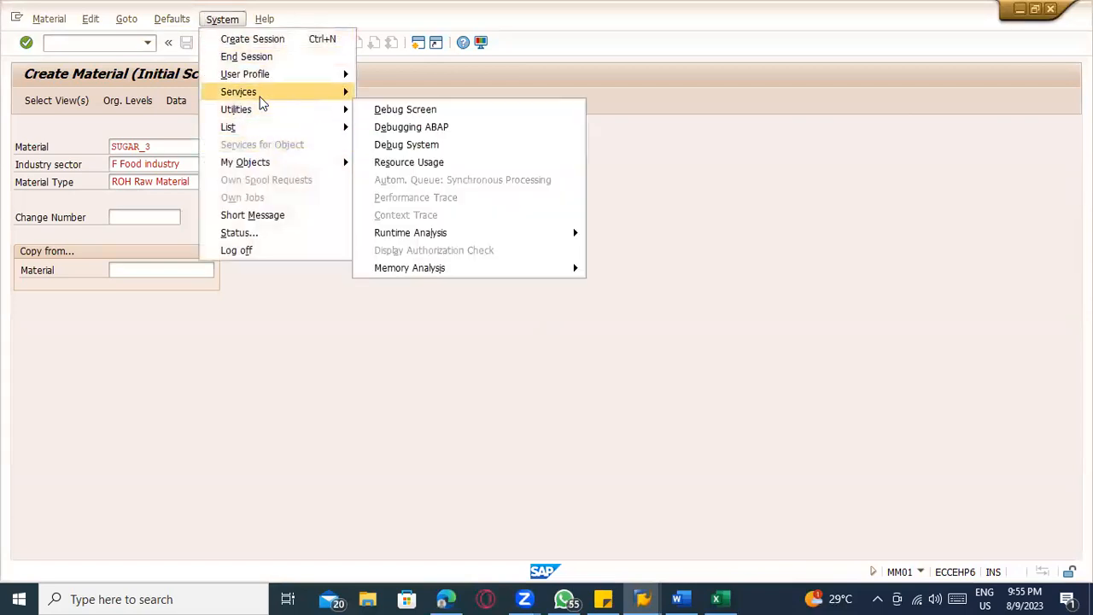
{"action": "mouse_move", "coordinate": [276, 92]}
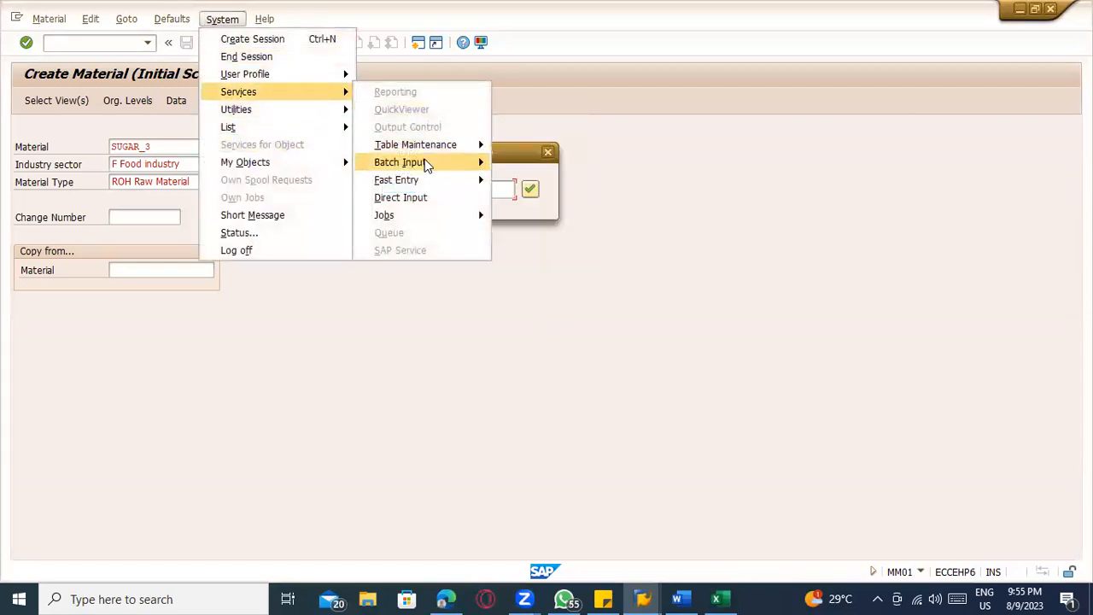
{"action": "mouse_move", "coordinate": [430, 163]}
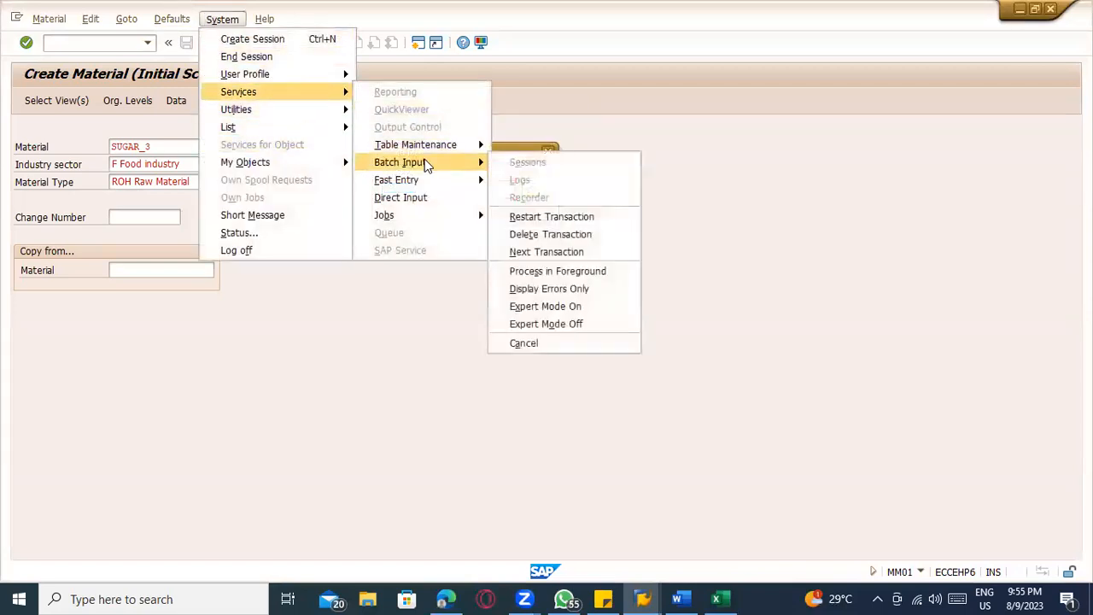
{"action": "left_click", "coordinate": [563, 291]}
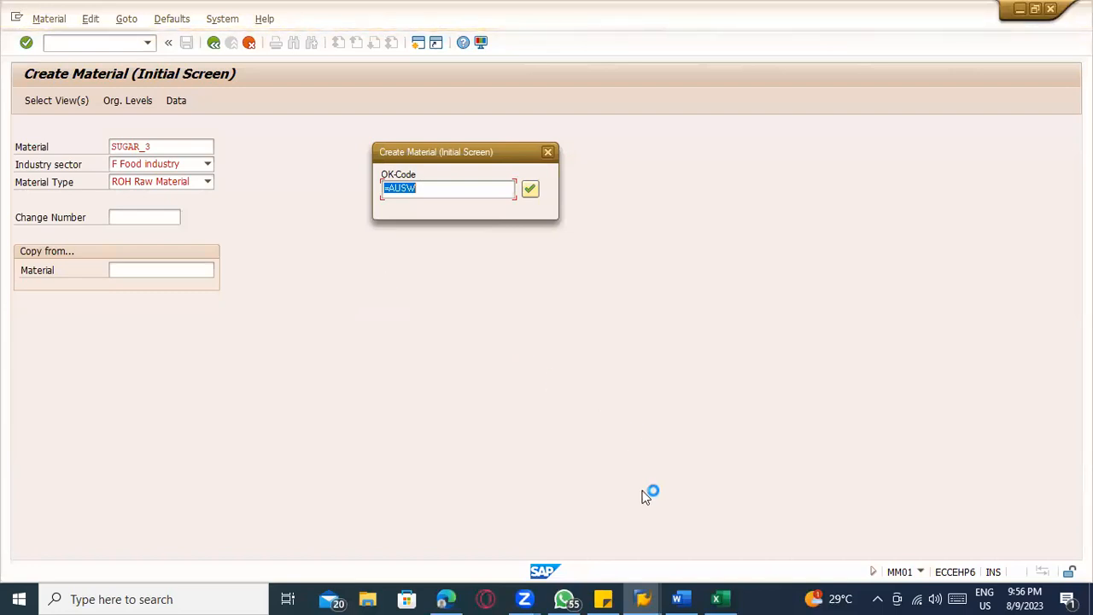
Switch to the Materials List session and run the list for material SUGAR_5 in plant TACM
{"action": "left_click", "coordinate": [642, 598]}
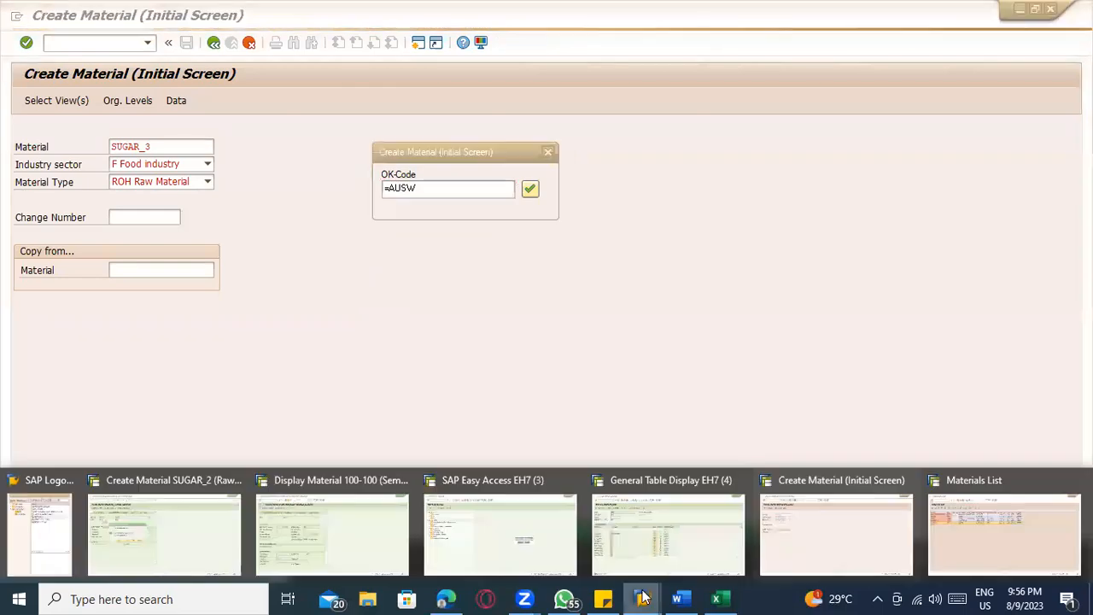
{"action": "left_click", "coordinate": [958, 522]}
{"action": "left_click", "coordinate": [211, 44]}
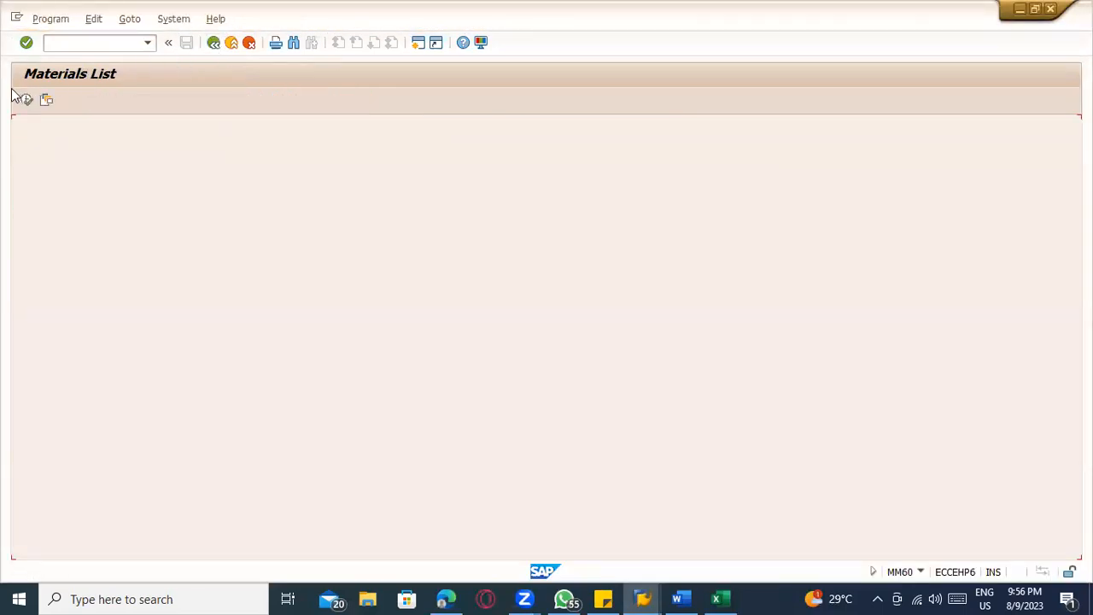
{"action": "type", "text": "SUGAR_5"}
{"action": "key", "text": "F8"}
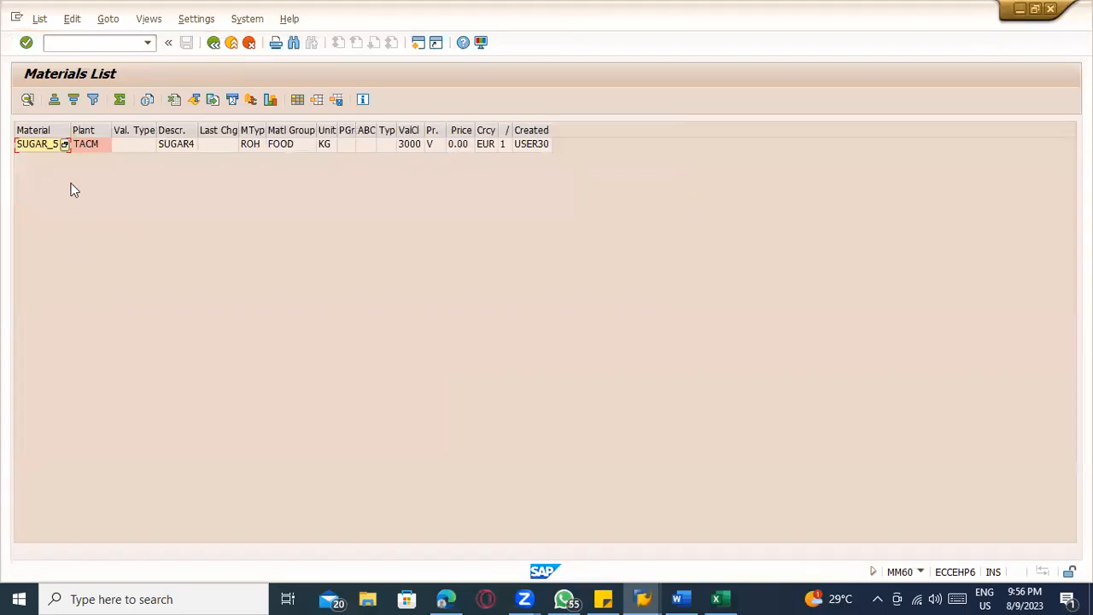
Clear the material criterion and run the Materials List for all valuated materials in plant TACM
{"action": "left_click", "coordinate": [213, 45]}
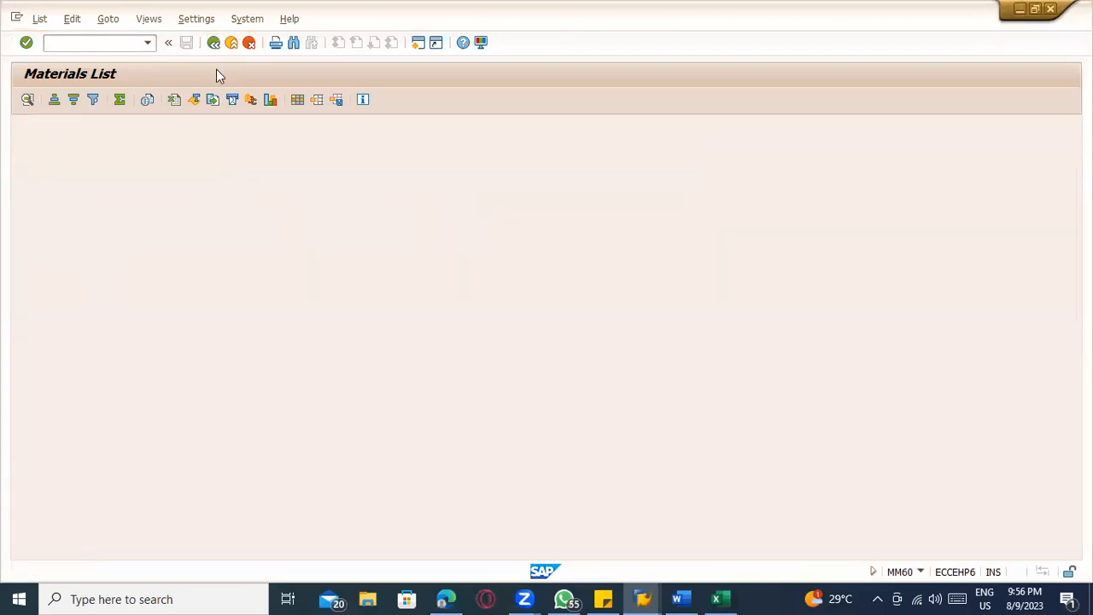
{"action": "key", "text": "BackSpace"}
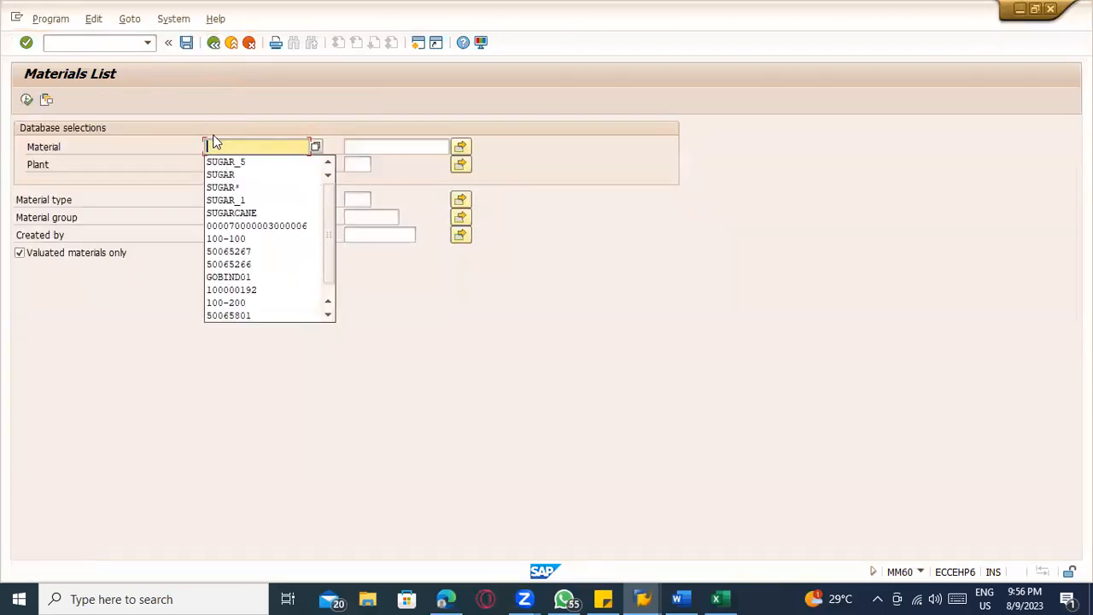
{"action": "left_click", "coordinate": [26, 100]}
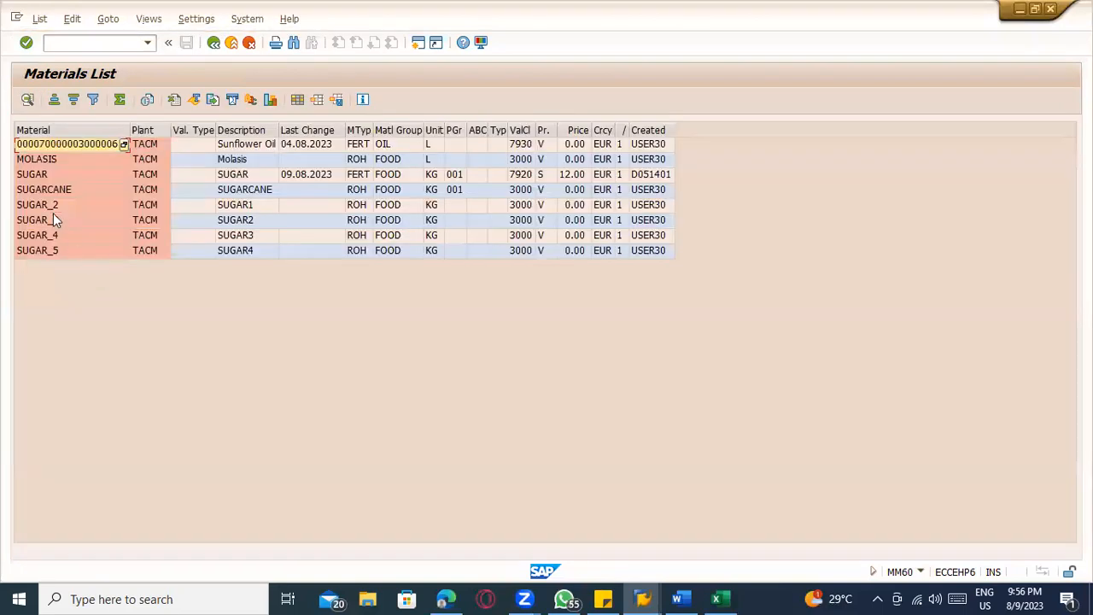
{"action": "left_click", "coordinate": [215, 43]}
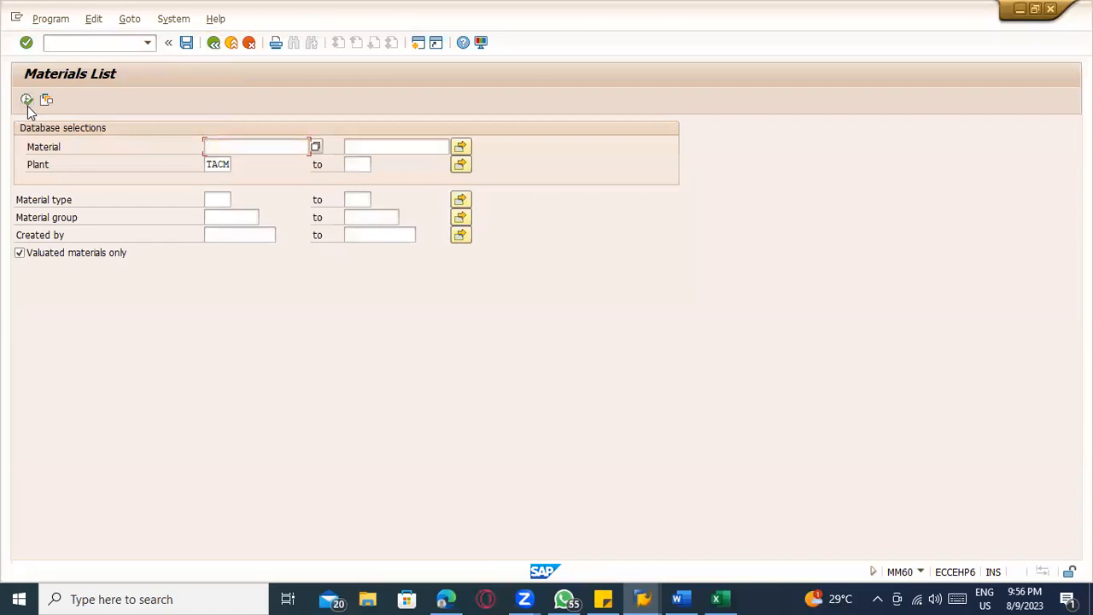
{"action": "left_click", "coordinate": [27, 103]}
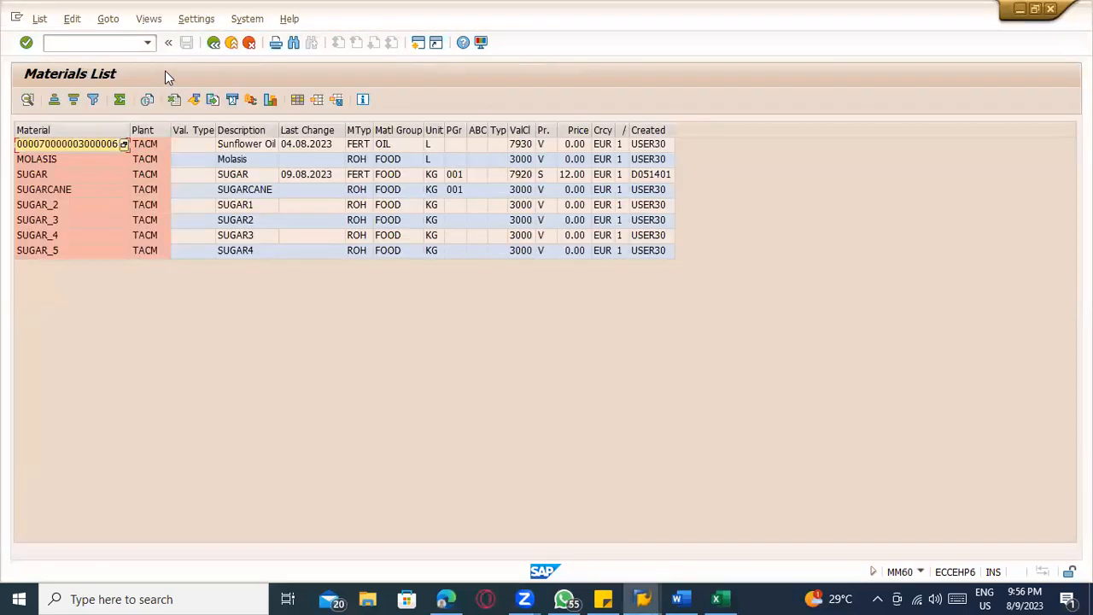
Rerun the plant TACM Materials List repeatedly, removing the prefilled SUGAR_7 and SUGAR_17 material criteria, to follow the batch input's progress
{"action": "left_click", "coordinate": [214, 43]}
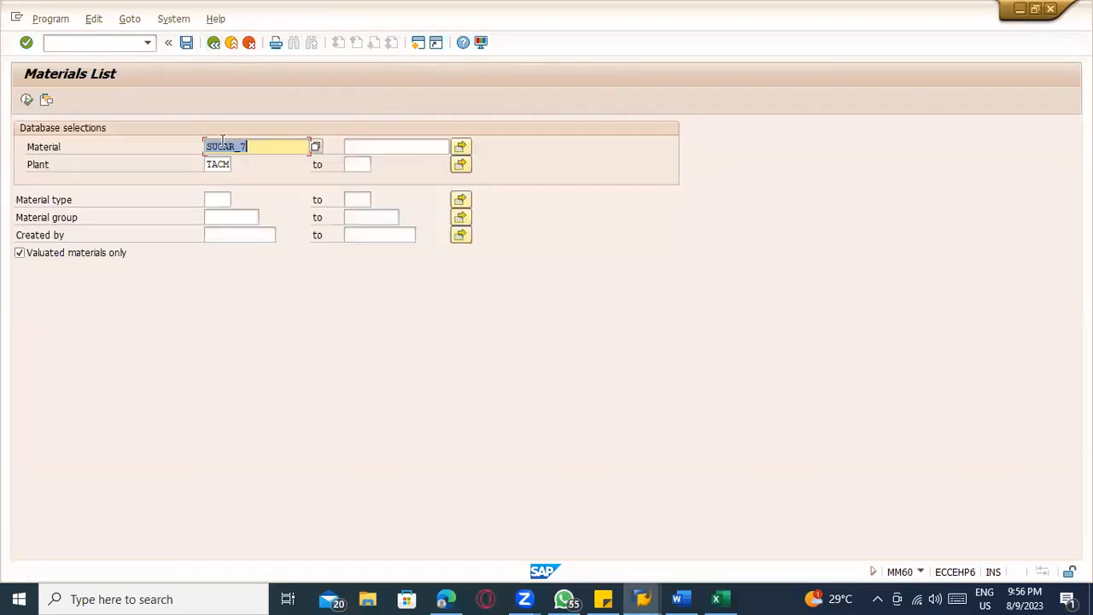
{"action": "key", "text": "BackSpace"}
{"action": "left_click", "coordinate": [27, 100]}
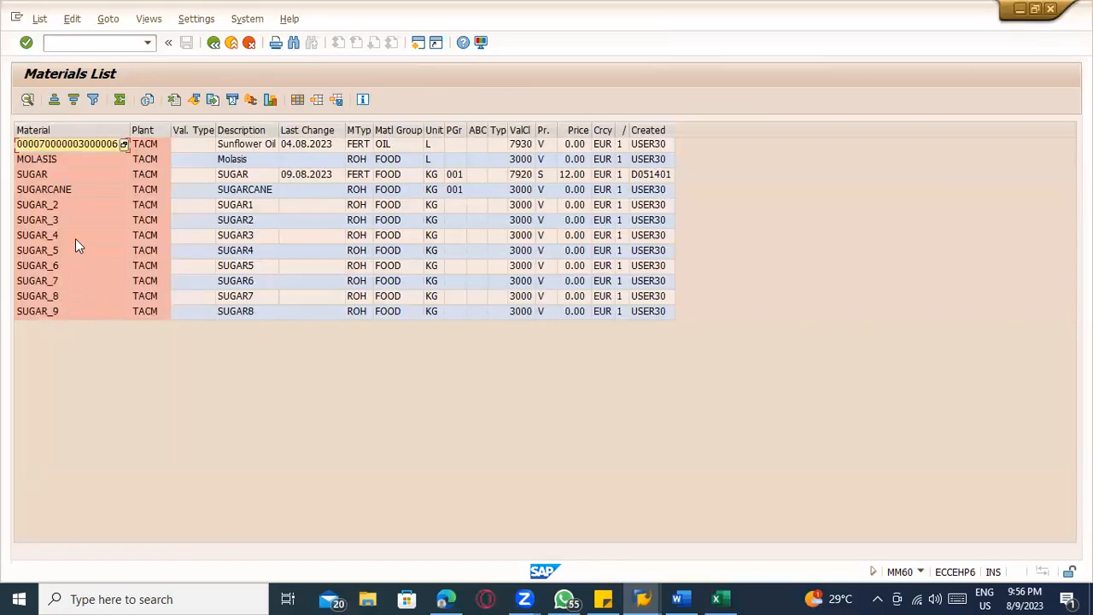
{"action": "left_click", "coordinate": [214, 43]}
{"action": "key", "text": "BackSpace"}
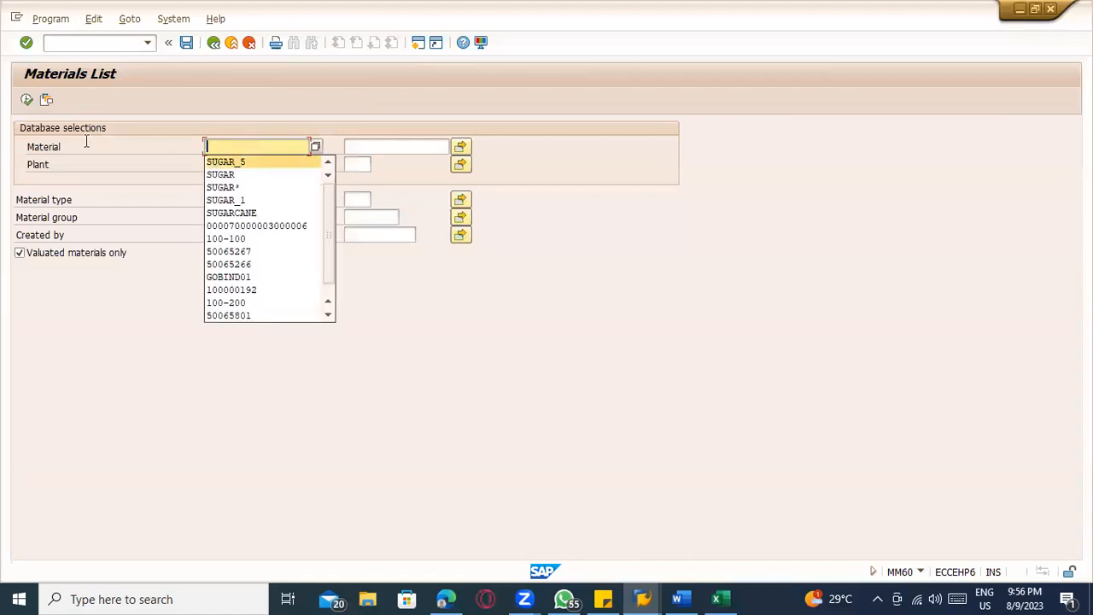
{"action": "left_click", "coordinate": [27, 100]}
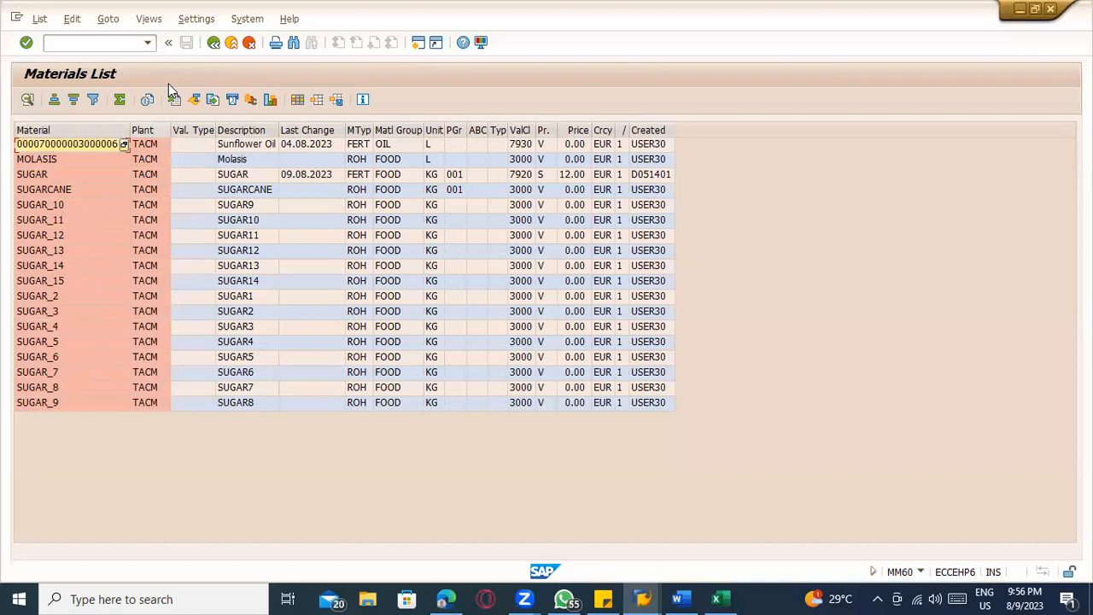
{"action": "left_click", "coordinate": [213, 43]}
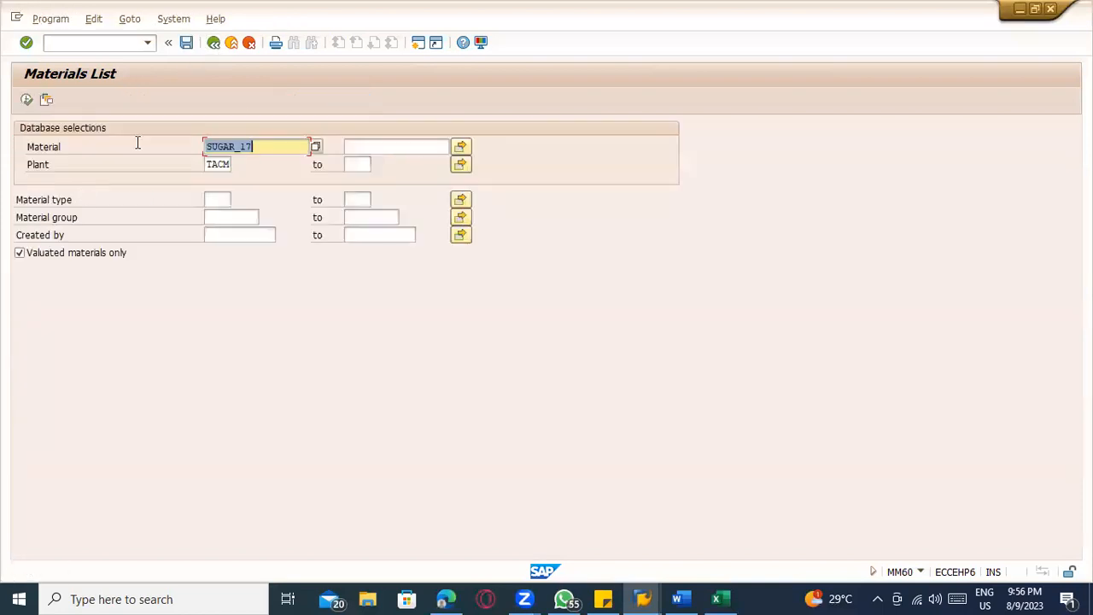
{"action": "key", "text": "BackSpace"}
{"action": "left_click", "coordinate": [65, 145]}
{"action": "left_click", "coordinate": [28, 100]}
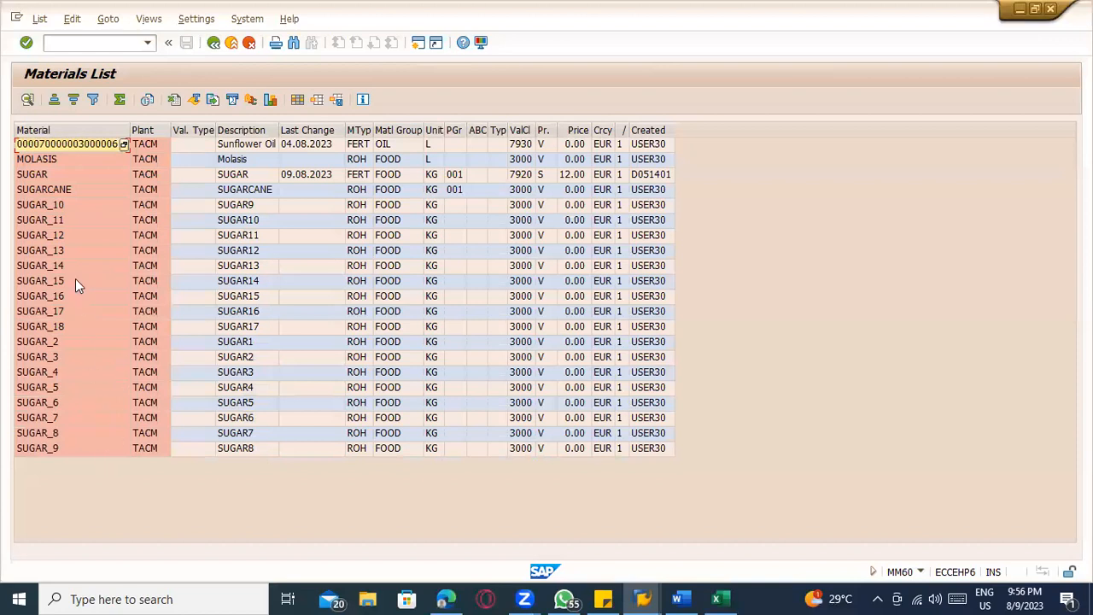
Return to the completed batch input session, open its session overview, and check the transaction, error and processed counts for ZMAT_MM01
{"action": "key", "text": "alt+Tab"}
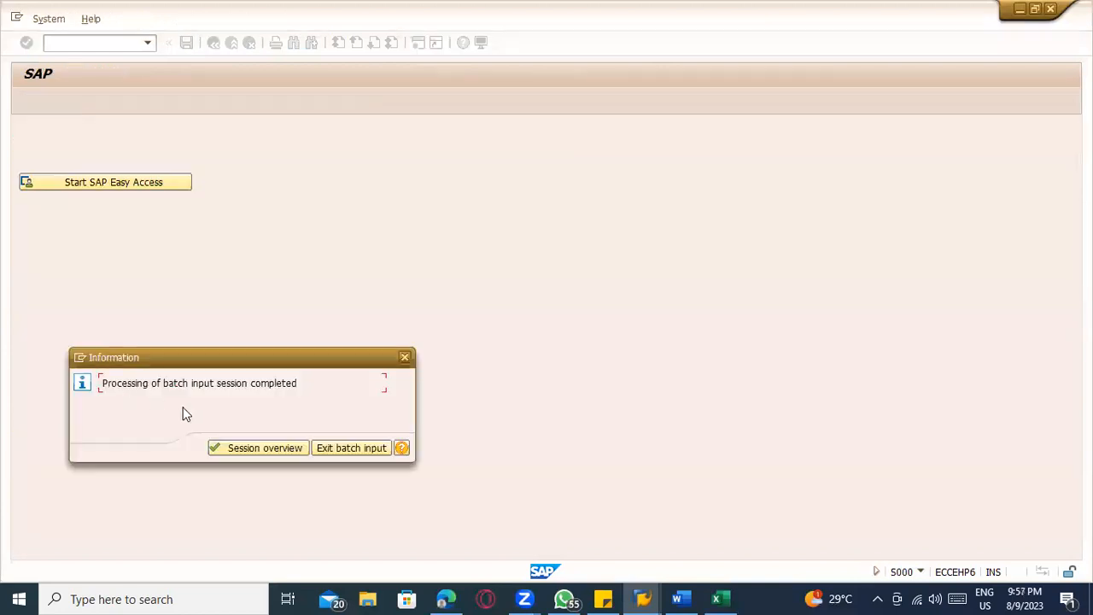
{"action": "left_click_drag", "start_coordinate": [109, 386], "coordinate": [312, 389]}
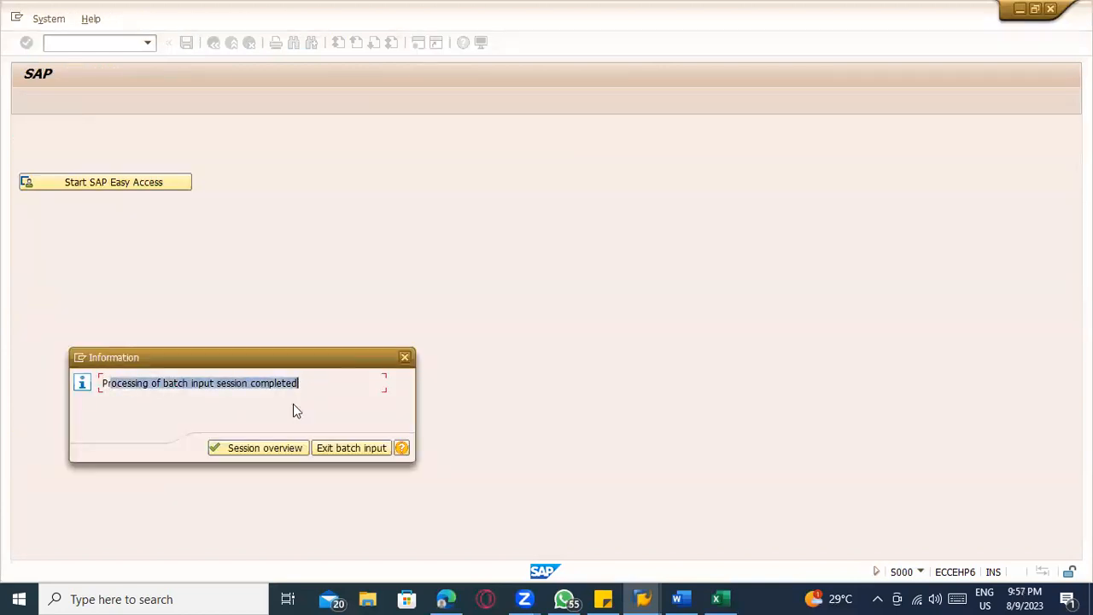
{"action": "left_click", "coordinate": [247, 446]}
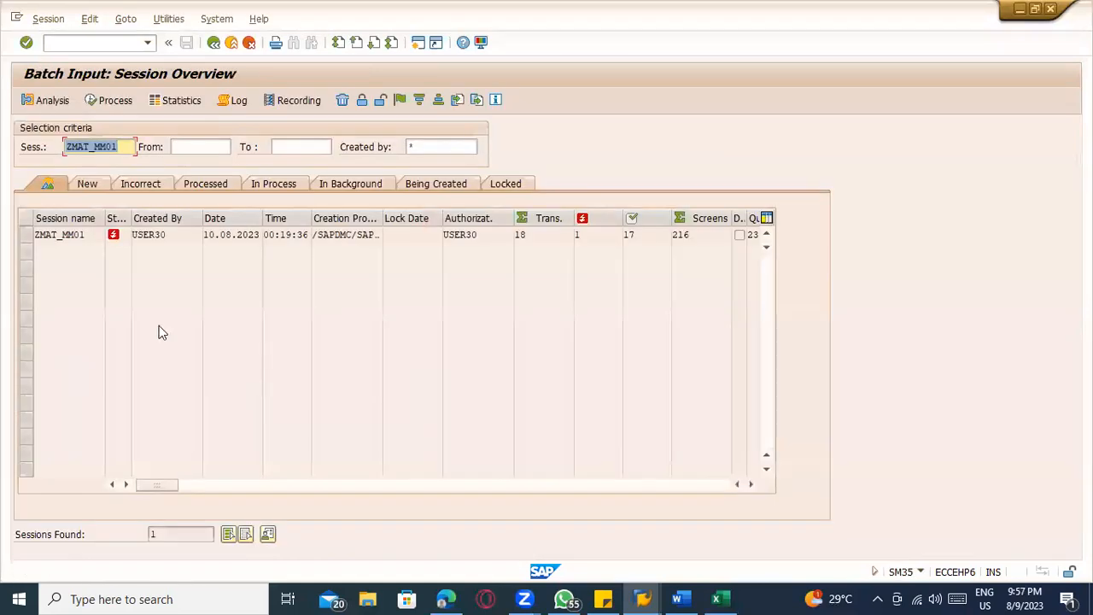
{"action": "left_click", "coordinate": [521, 236]}
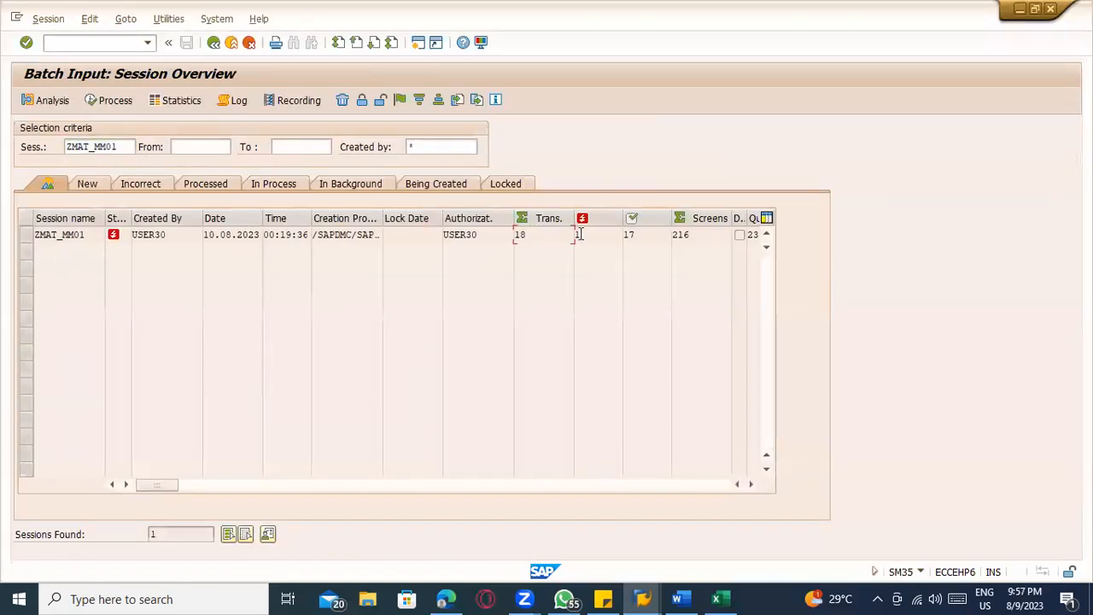
{"action": "left_click_drag", "start_coordinate": [579, 234], "coordinate": [565, 234]}
{"action": "left_click_drag", "start_coordinate": [657, 240], "coordinate": [563, 240]}
Go back to the Materials List, review the SUGAR entries, and rerun the list for plant TACM to compare with the session overview
{"action": "key", "text": "alt+Tab"}
{"action": "left_click_drag", "start_coordinate": [40, 208], "coordinate": [42, 450]}
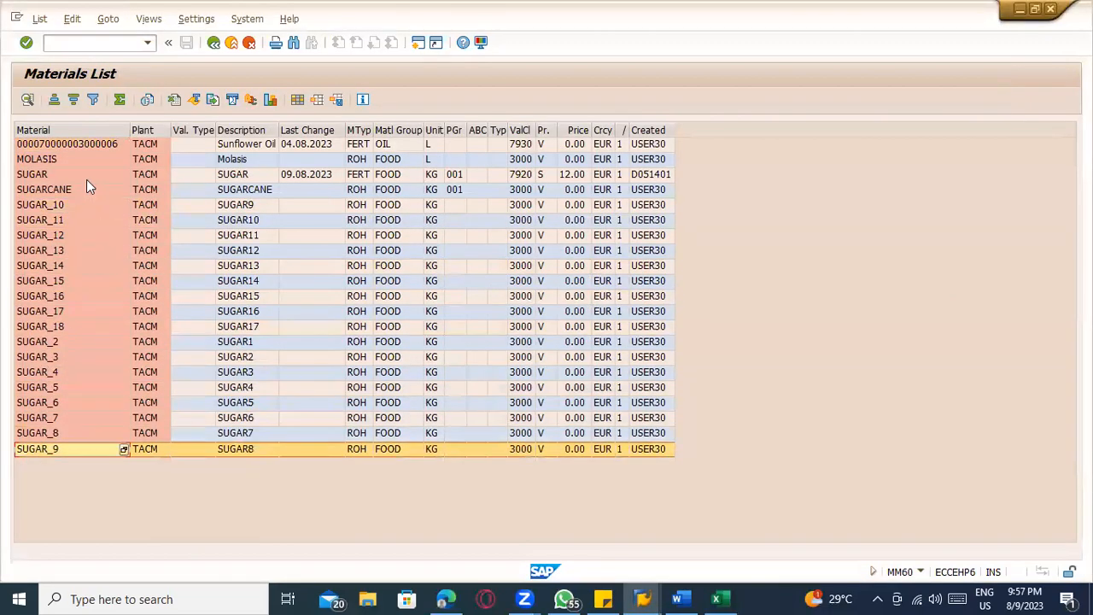
{"action": "left_click", "coordinate": [213, 43]}
{"action": "left_click", "coordinate": [27, 100]}
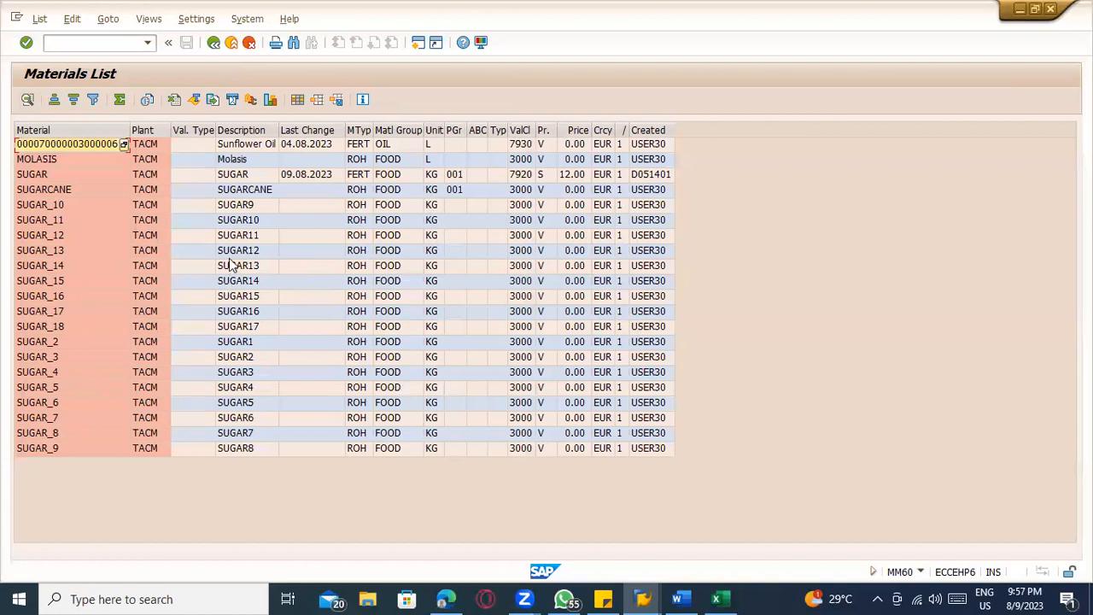
{"action": "key", "text": "alt+Tab"}
{"action": "key", "text": "alt+Tab"}
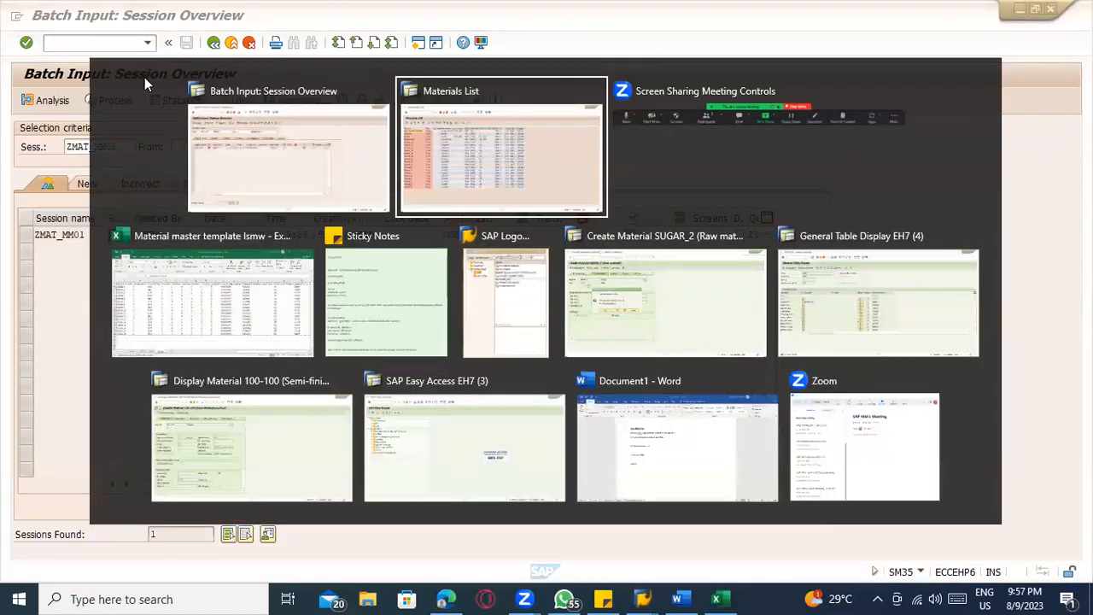
Start transaction /nse16n in the Materials List session and load table MARA
{"action": "left_click", "coordinate": [88, 42]}
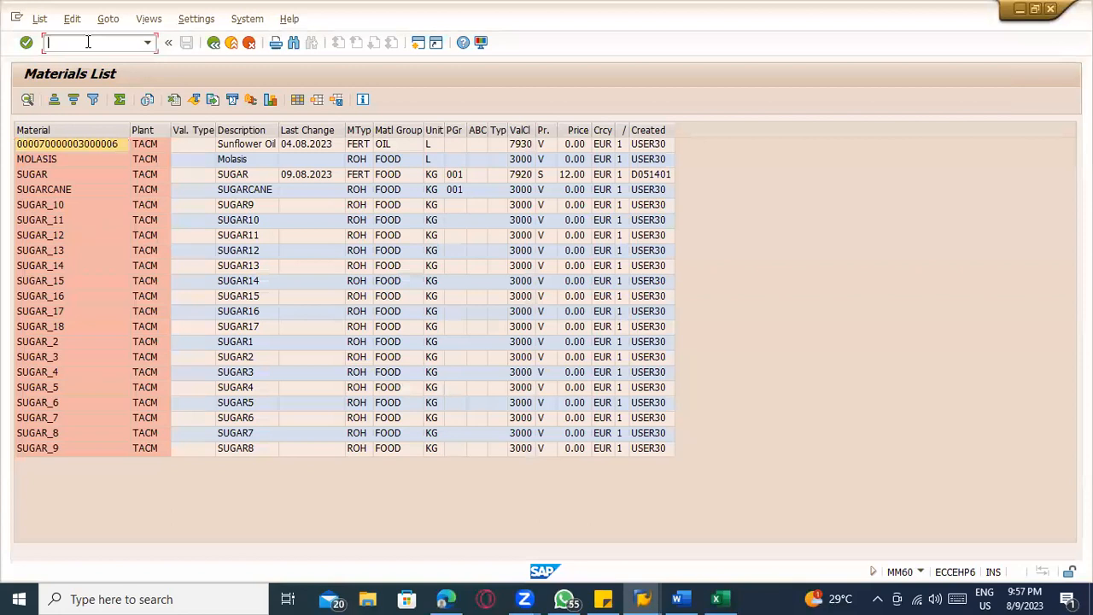
{"action": "type", "text": "?nse1"}
{"action": "key", "text": "BackSpace"}
{"action": "key", "text": "BackSpace"}
{"action": "key", "text": "BackSpace"}
{"action": "key", "text": "BackSpace"}
{"action": "type", "text": "/nse16n"}
{"action": "key", "text": "Return"}
{"action": "type", "text": "mara"}
{"action": "key", "text": "Return"}
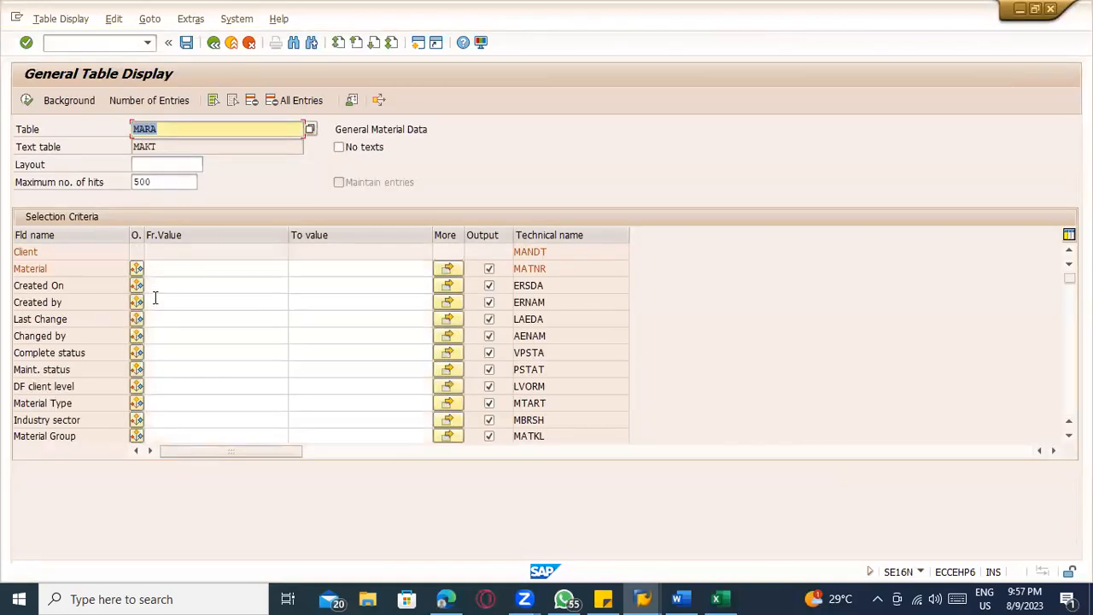
Display the MARA entries with Created On set to 09.08.2023, and return to the selection criteria
{"action": "left_click", "coordinate": [156, 287]}
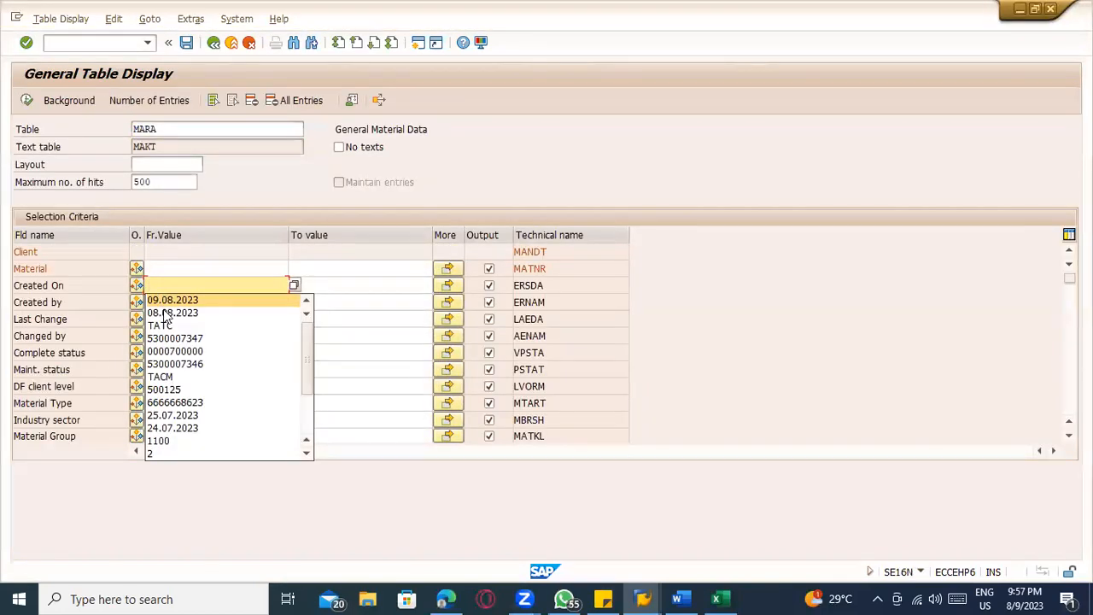
{"action": "left_click", "coordinate": [163, 301]}
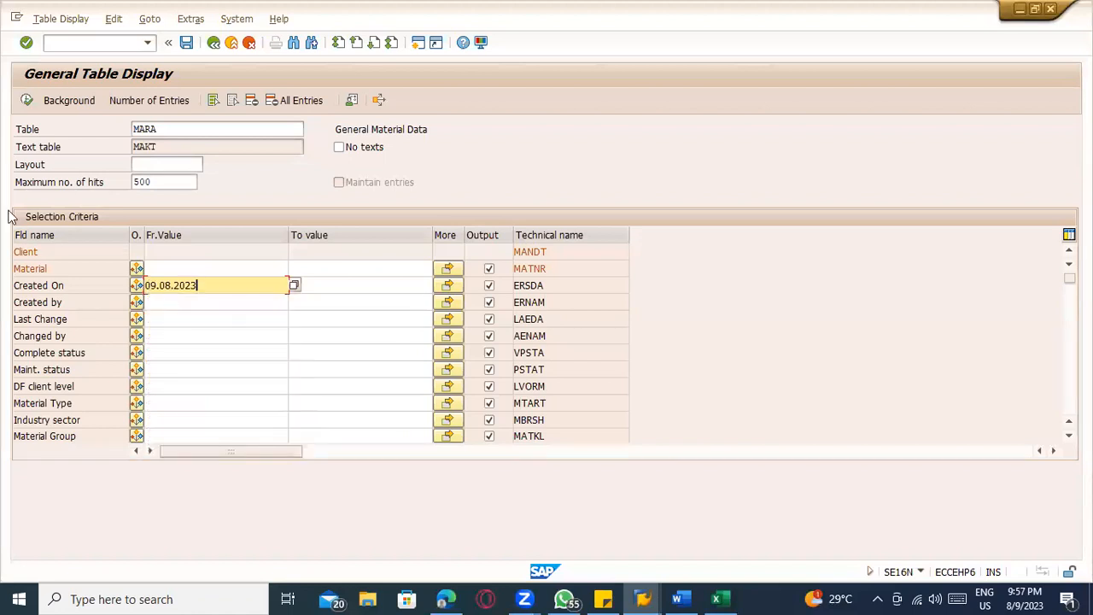
{"action": "left_click", "coordinate": [27, 100]}
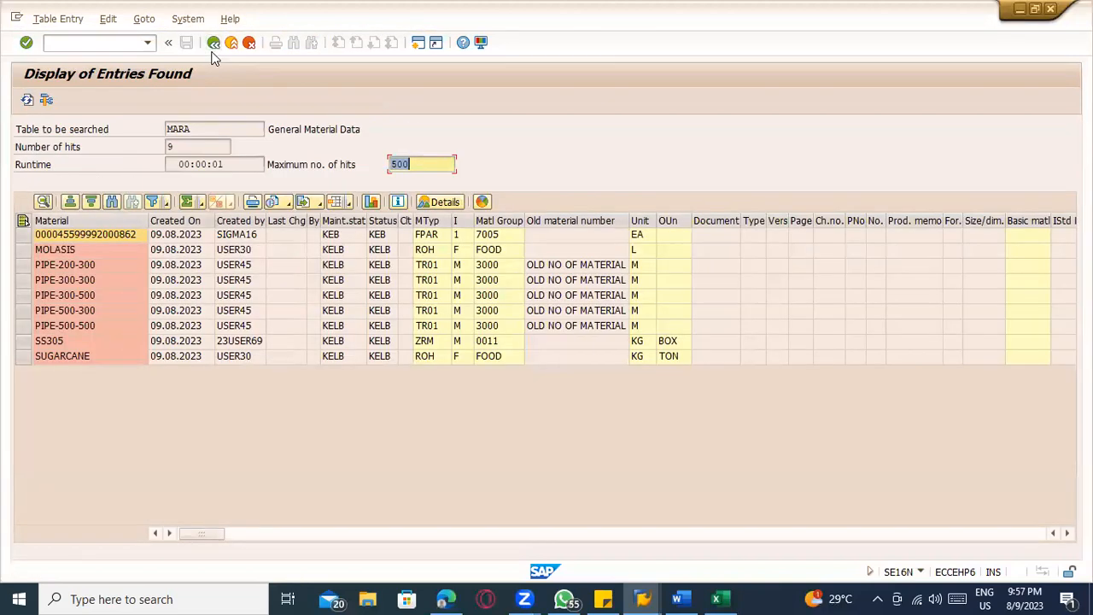
{"action": "left_click", "coordinate": [213, 43]}
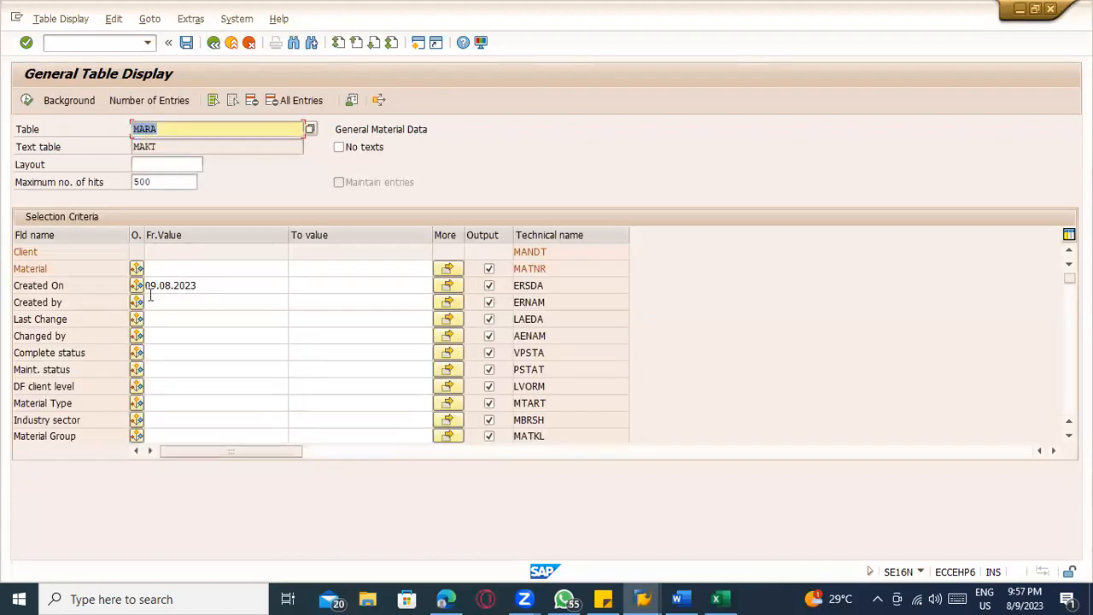
Clear the Created On date from the MARA selection criteria and move to the Created by criterion
{"action": "left_click", "coordinate": [150, 288]}
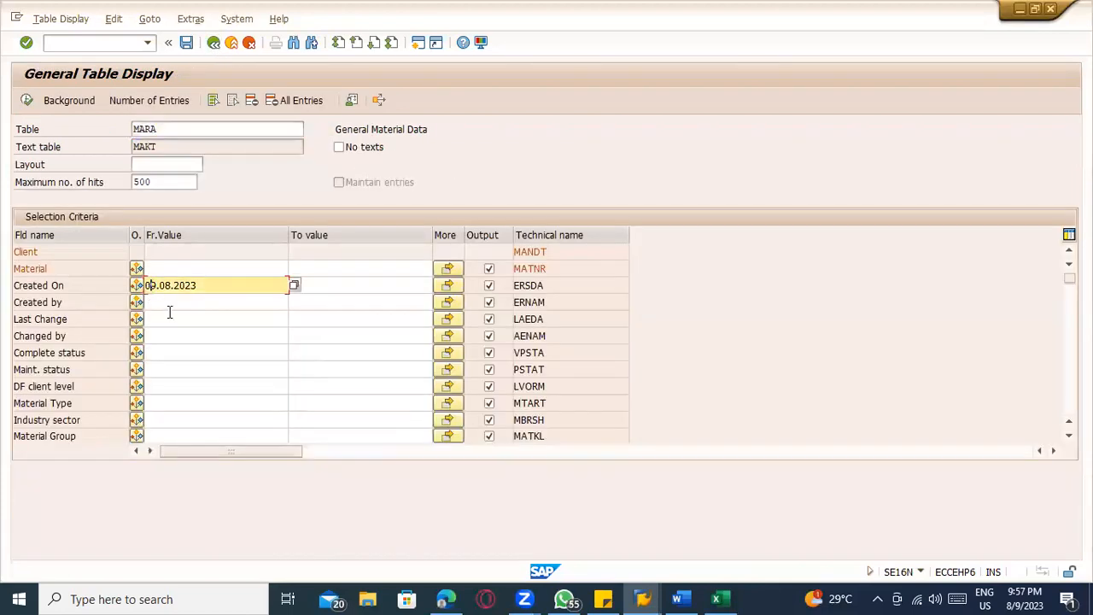
{"action": "key", "text": "Delete"}
{"action": "key", "text": "Delete"}
{"action": "key", "text": "Delete"}
{"action": "key", "text": "Delete"}
{"action": "key", "text": "Delete"}
{"action": "key", "text": "Delete"}
{"action": "key", "text": "Delete"}
{"action": "key", "text": "Delete"}
{"action": "key", "text": "Delete"}
{"action": "key", "text": "BackSpace"}
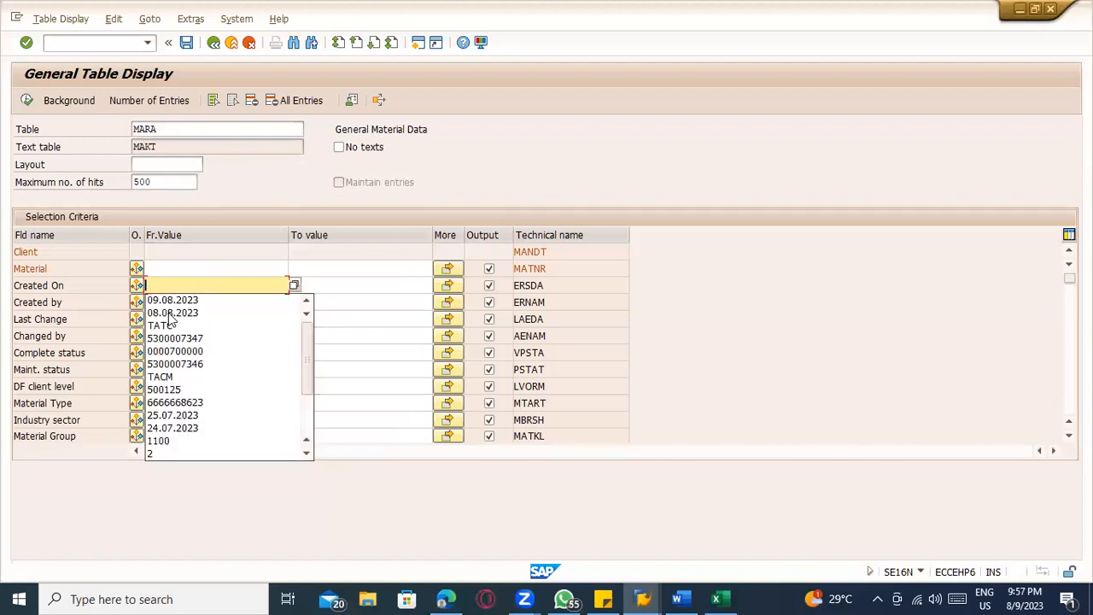
{"action": "left_click", "coordinate": [96, 308]}
{"action": "left_click", "coordinate": [161, 304]}
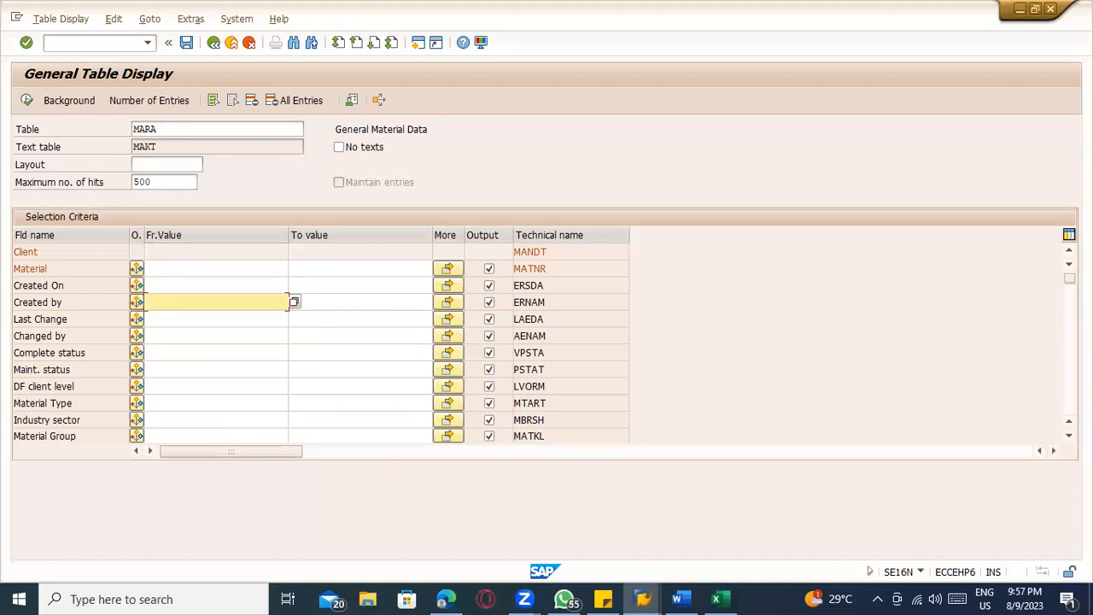
Show the logged-on user in the status bar, and display and review the MARA entries created by USER30
{"action": "left_click", "coordinate": [920, 572]}
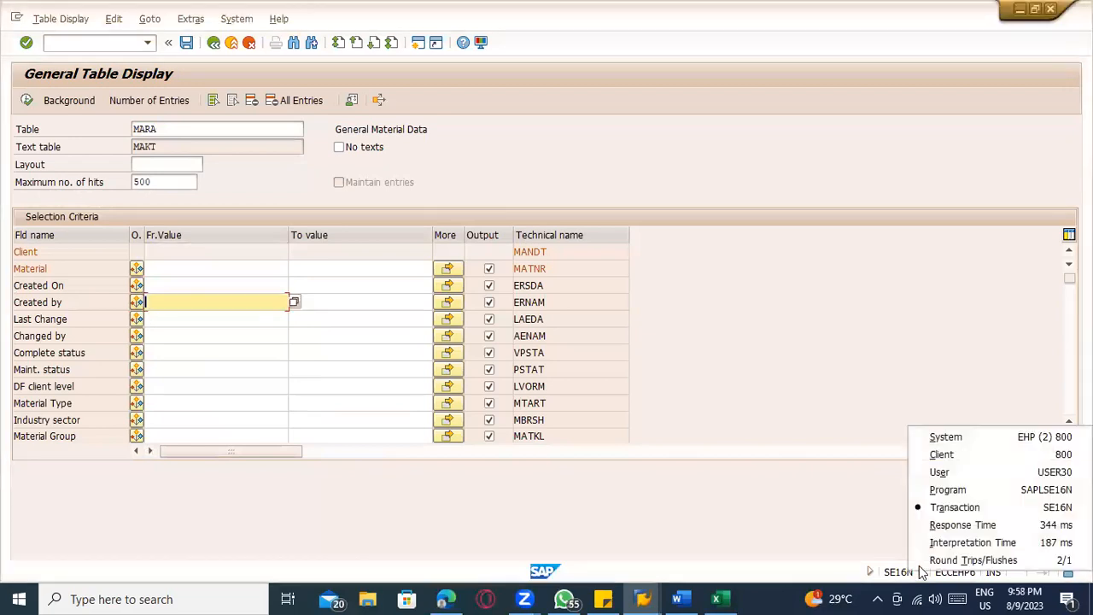
{"action": "left_click", "coordinate": [952, 471]}
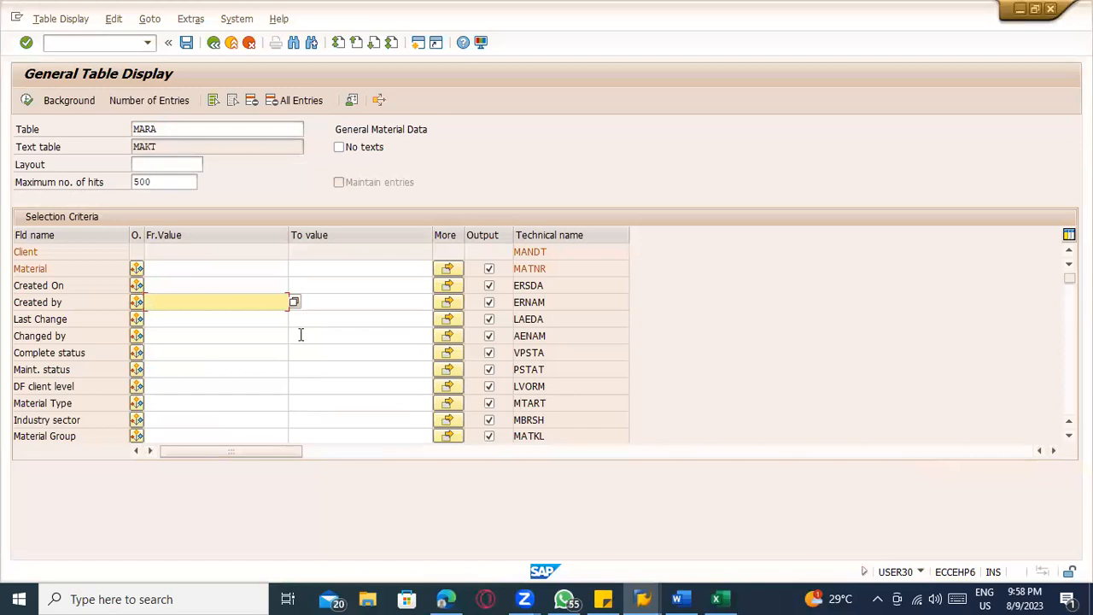
{"action": "type", "text": "USER30"}
{"action": "left_click", "coordinate": [26, 100]}
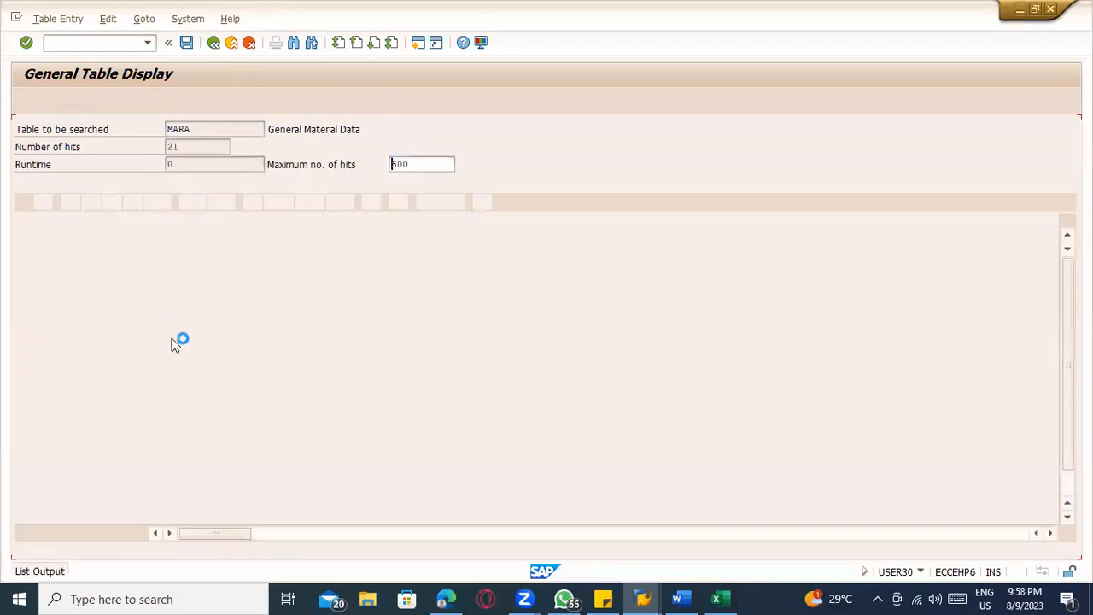
{"action": "left_click_drag", "start_coordinate": [64, 292], "coordinate": [62, 517]}
{"action": "left_click", "coordinate": [173, 284]}
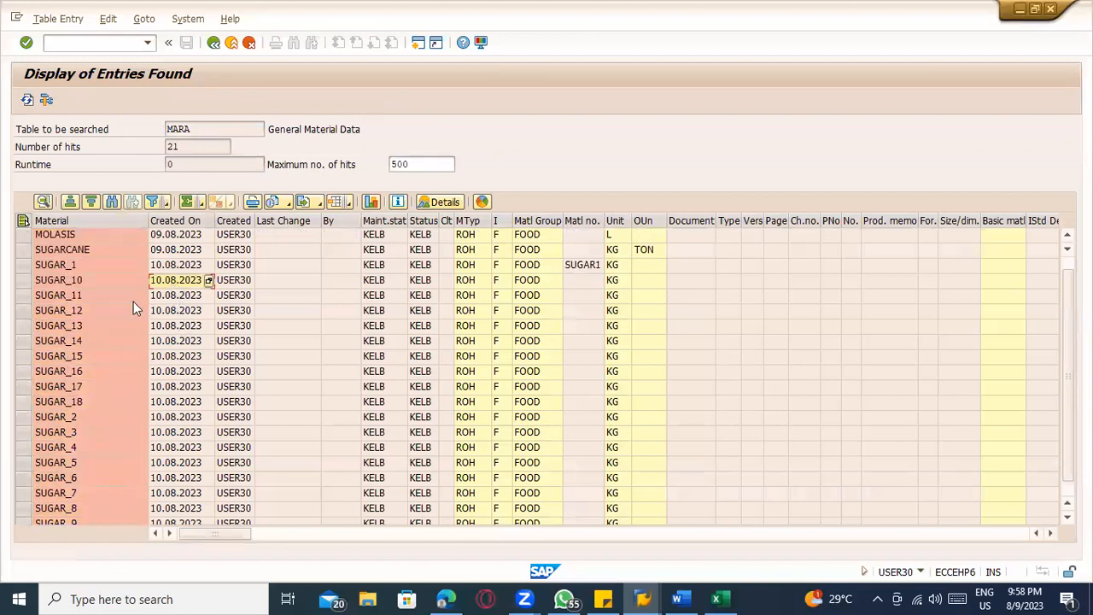
{"action": "scroll", "coordinate": [79, 280], "scroll_direction": "down", "scroll_amount": 1}
{"action": "scroll", "coordinate": [72, 289], "scroll_direction": "up", "scroll_amount": 2}
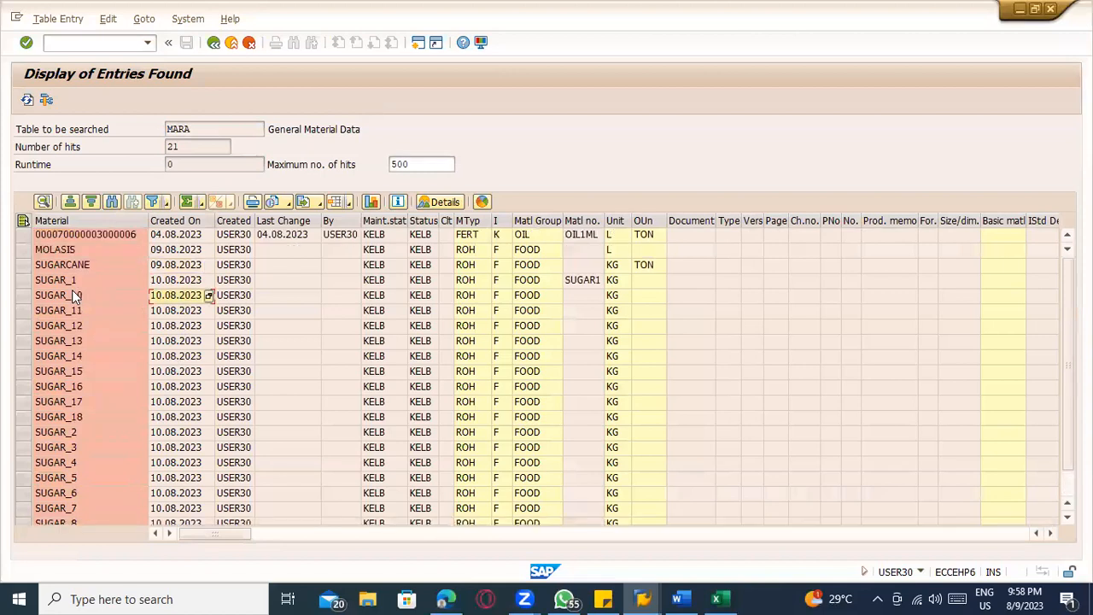
Check the logon date and system time in the system status, close it, and review the remaining SUGAR entries in the MARA list
{"action": "left_click", "coordinate": [188, 19]}
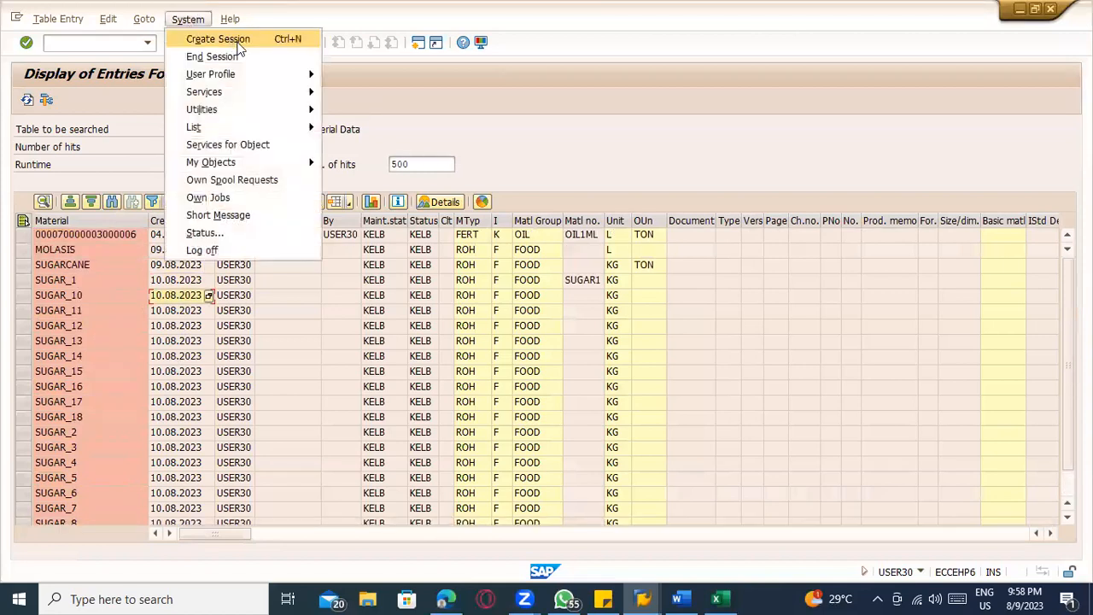
{"action": "left_click", "coordinate": [245, 232]}
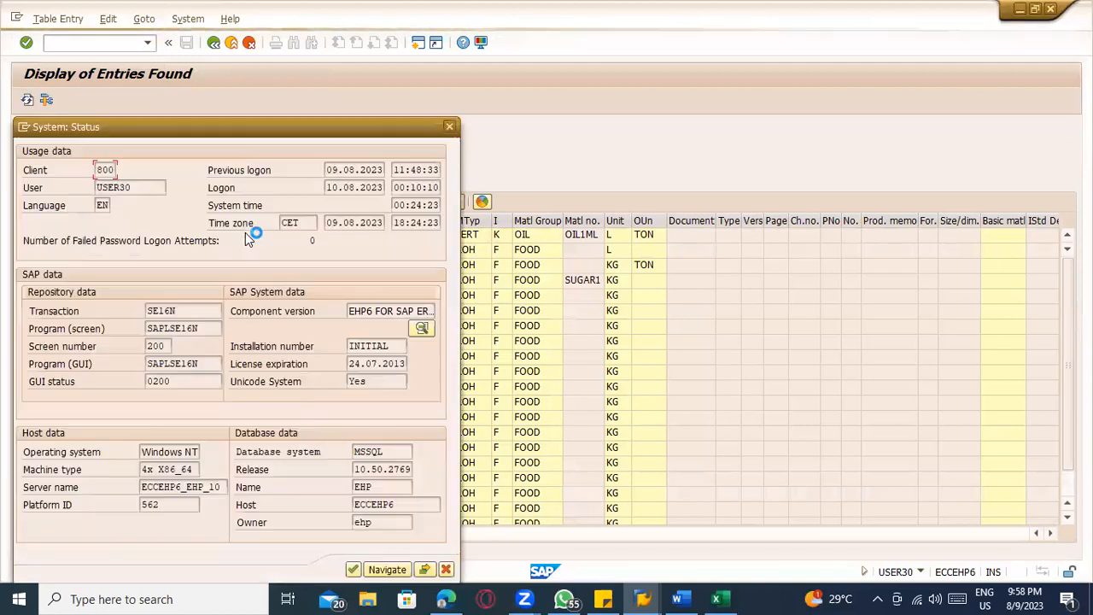
{"action": "left_click_drag", "start_coordinate": [325, 187], "coordinate": [390, 188]}
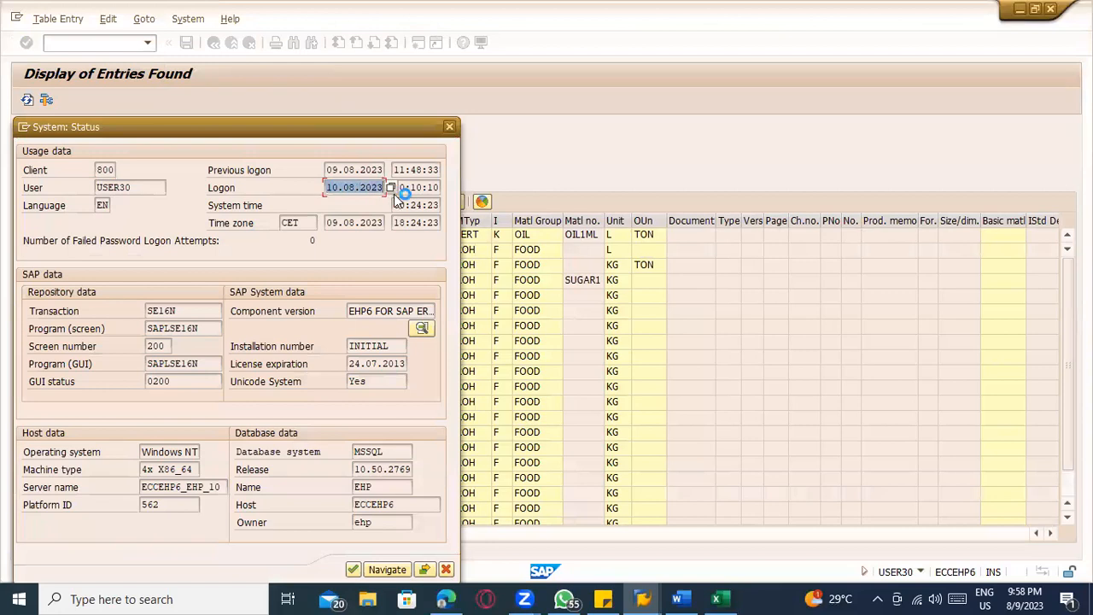
{"action": "left_click", "coordinate": [450, 129]}
{"action": "scroll", "coordinate": [188, 380], "scroll_direction": "down", "scroll_amount": 1}
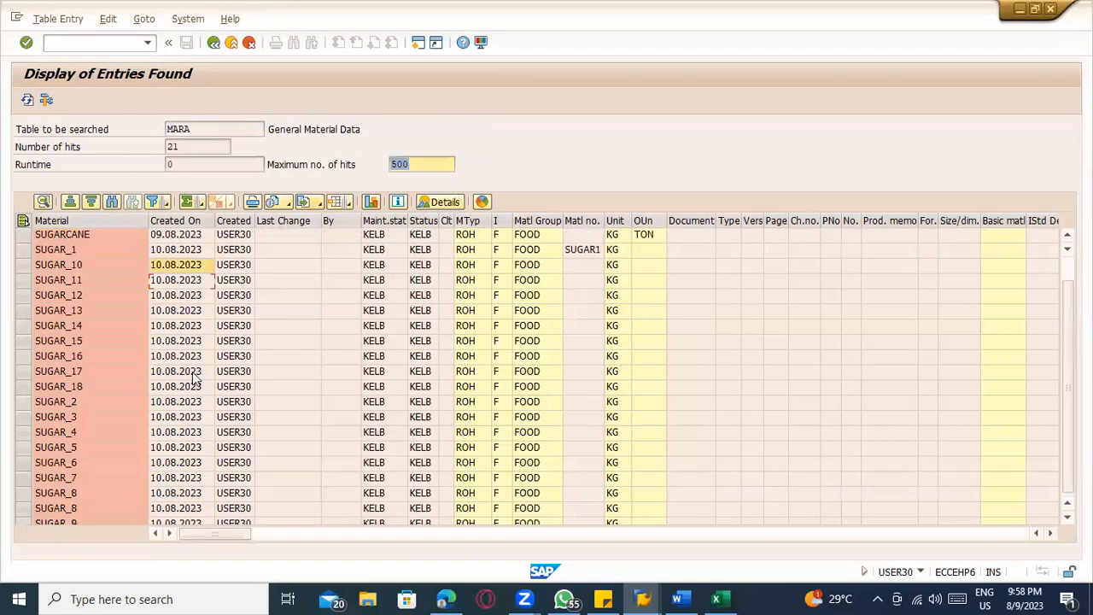
Switch from the MARA entries to the Batch Input: Session Overview window and browse the other open windows
{"action": "key", "text": "alt+Tab"}
{"action": "key", "text": "alt+Tab"}
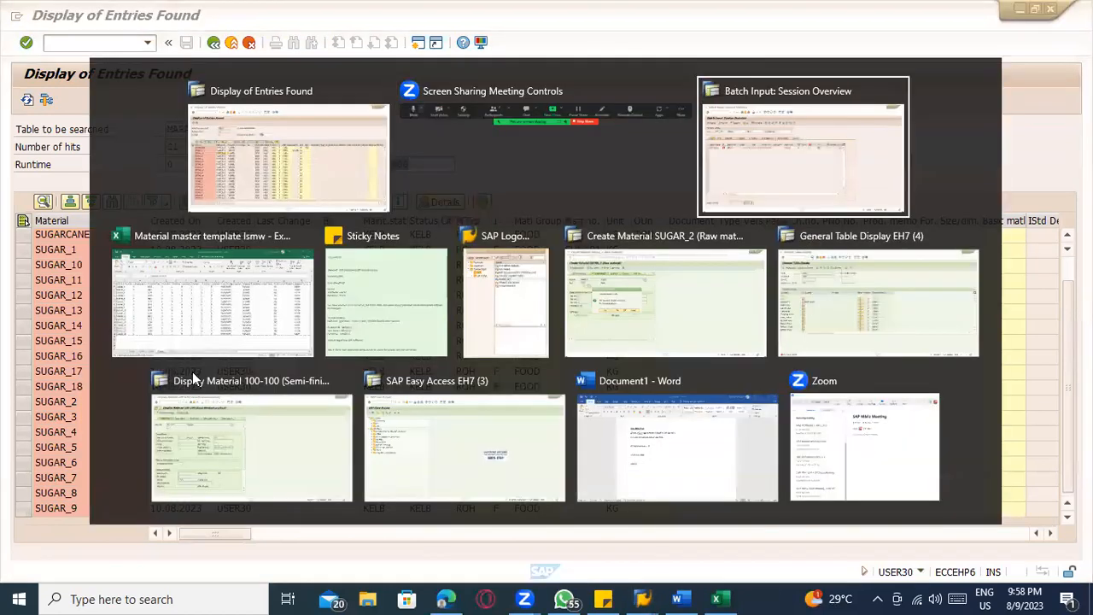
{"action": "key", "text": "alt+Tab"}
{"action": "key", "text": "alt+Tab"}
{"action": "key", "text": "alt+Tab"}
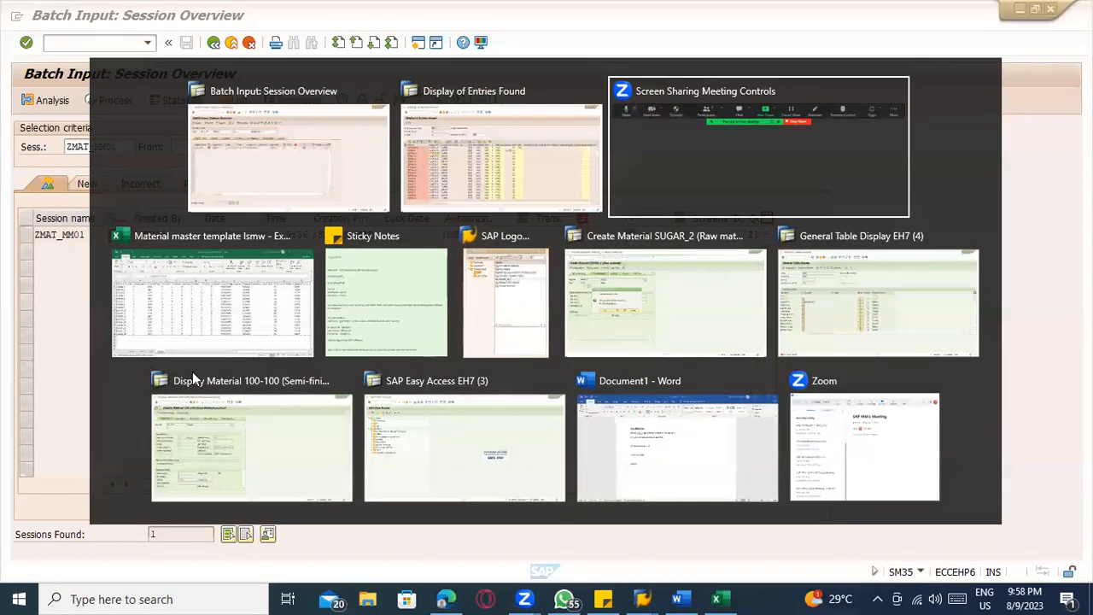
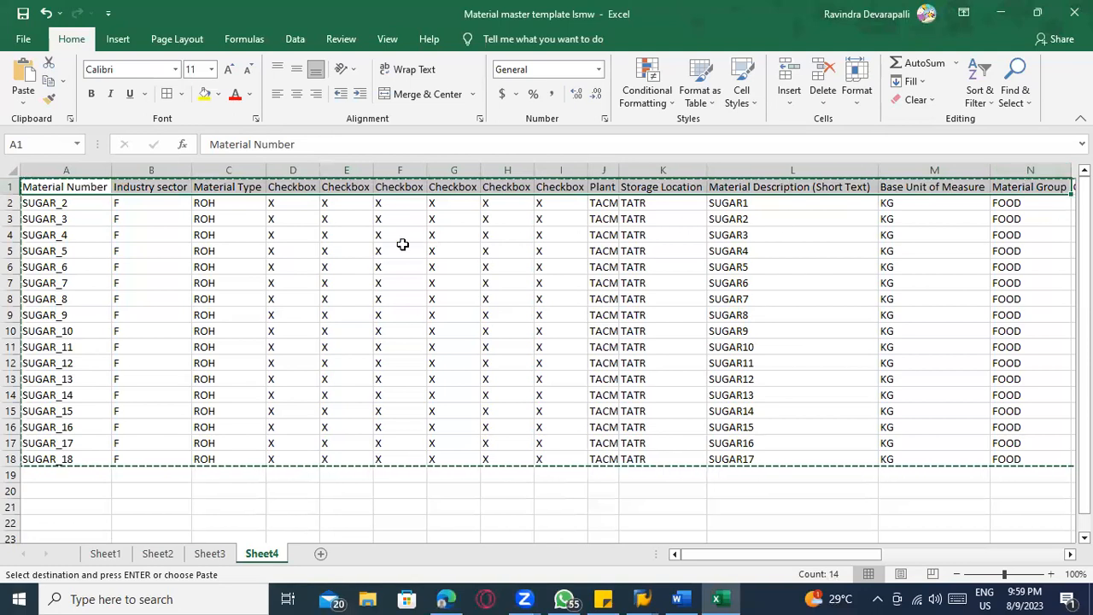
Review the material number, industry sector, material type and checkbox columns of the SUGAR materials on Sheet4 of the Excel template
{"action": "left_click_drag", "start_coordinate": [55, 298], "coordinate": [55, 438]}
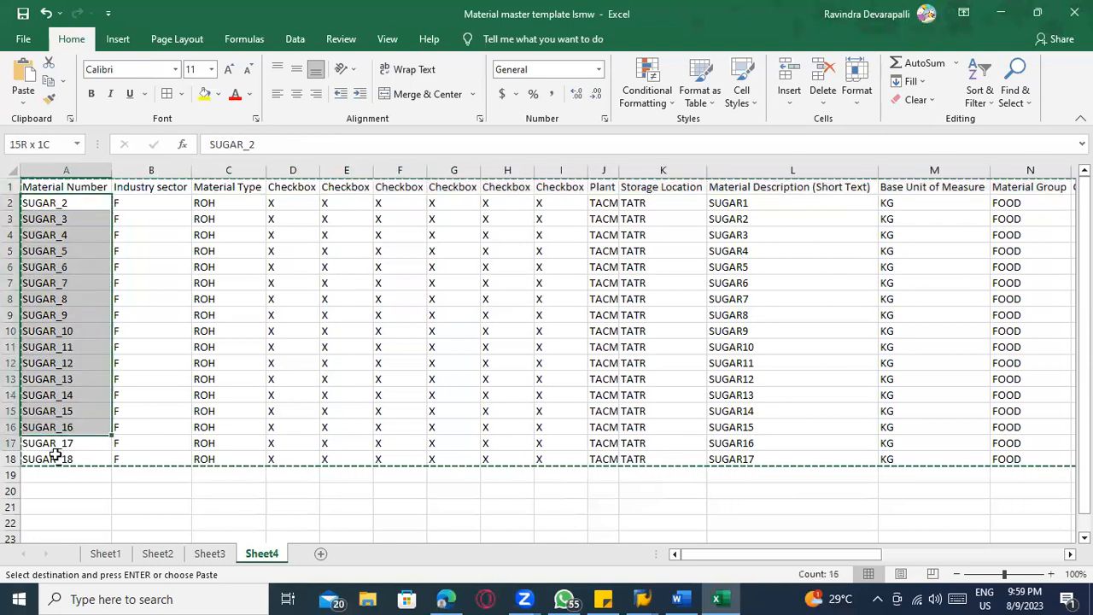
{"action": "left_click_drag", "start_coordinate": [156, 221], "coordinate": [151, 445]}
{"action": "left_click_drag", "start_coordinate": [224, 220], "coordinate": [226, 442]}
{"action": "left_click_drag", "start_coordinate": [293, 220], "coordinate": [297, 424]}
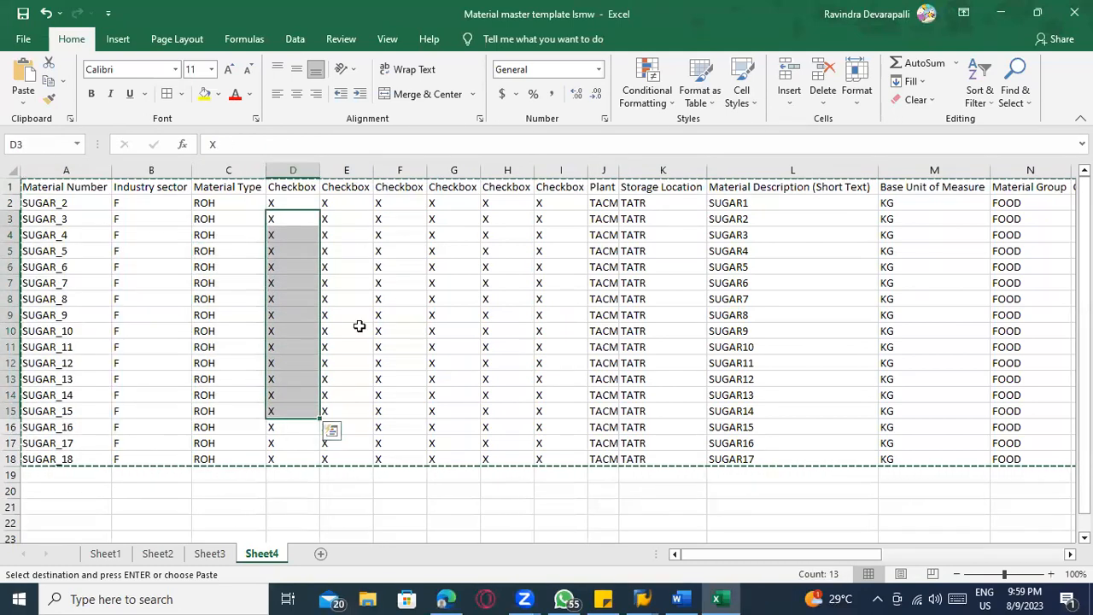
{"action": "left_click_drag", "start_coordinate": [346, 218], "coordinate": [348, 398]}
{"action": "left_click_drag", "start_coordinate": [403, 264], "coordinate": [403, 383]}
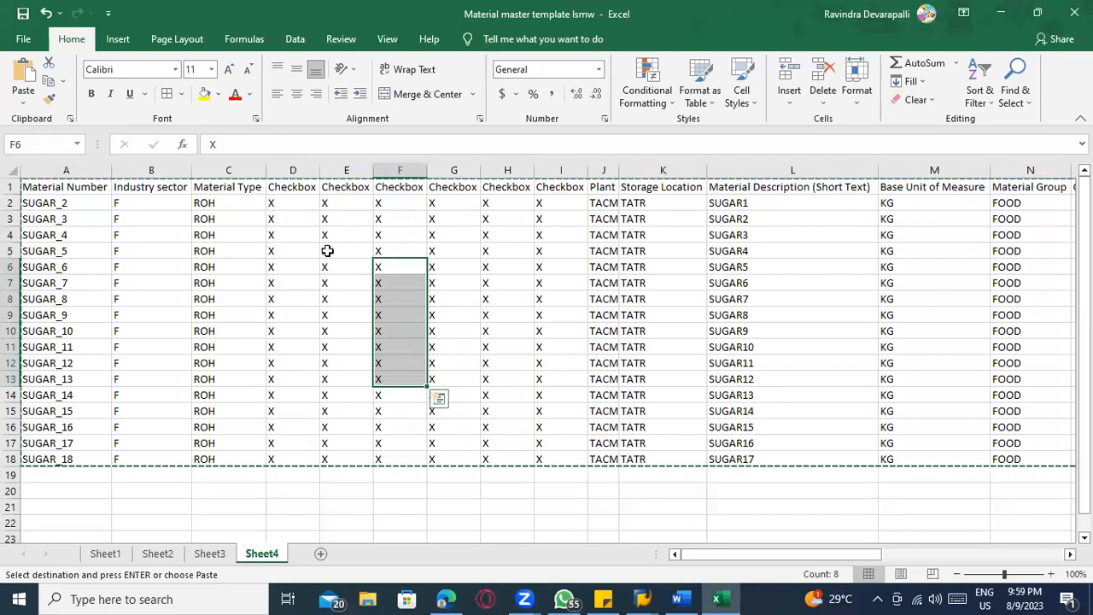
{"action": "left_click", "coordinate": [228, 186]}
{"action": "left_click", "coordinate": [223, 169]}
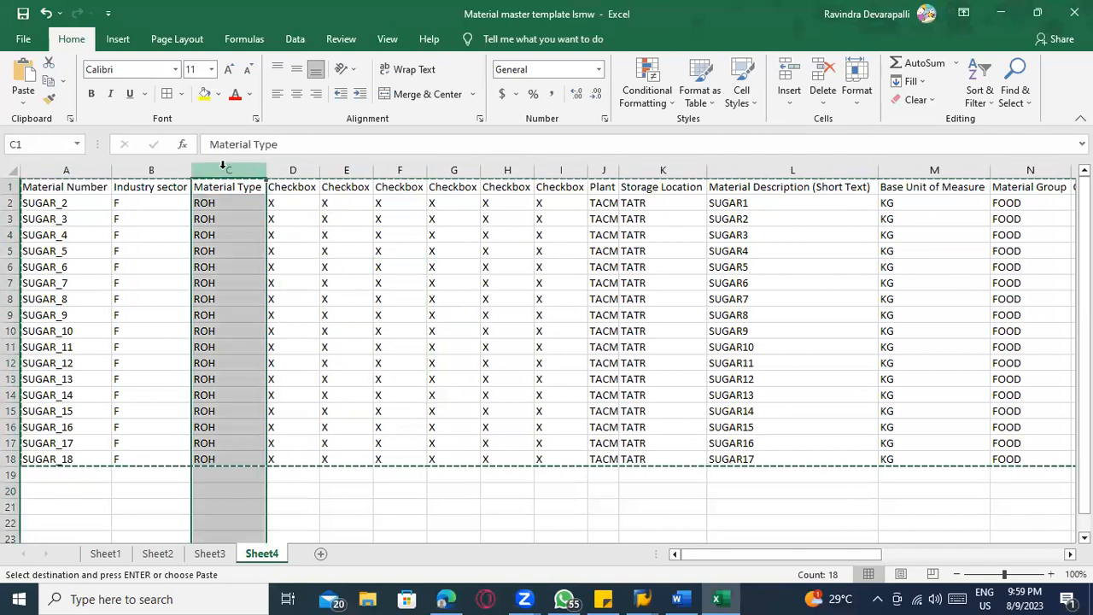
{"action": "left_click", "coordinate": [313, 232]}
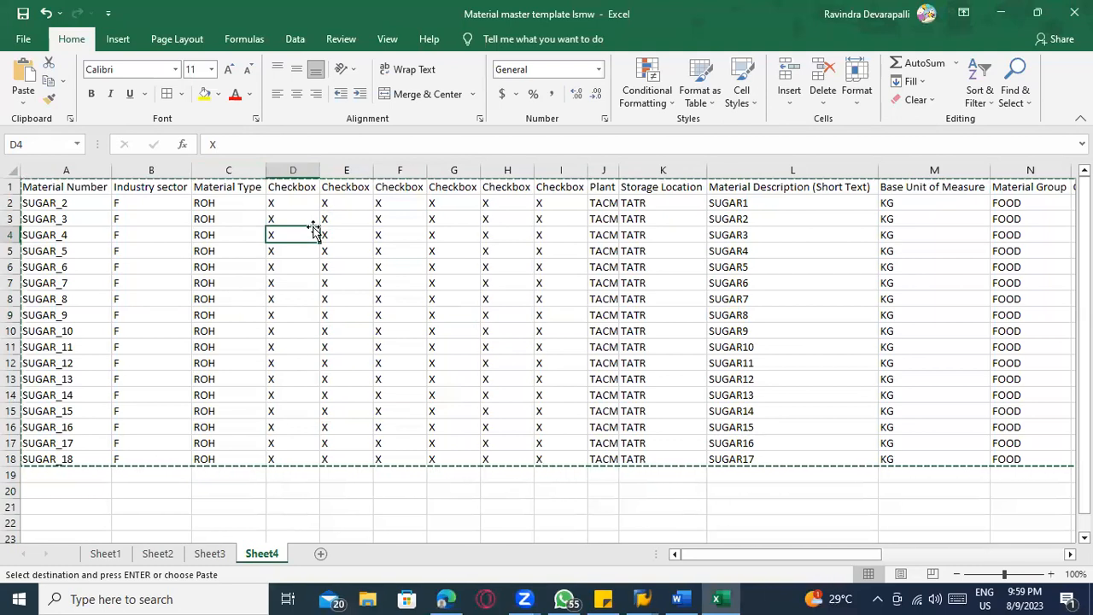
Switch to SAP and compare the ZMAT_MM01 batch input session overview with the MARA entries found
{"action": "key", "text": "alt+Tab"}
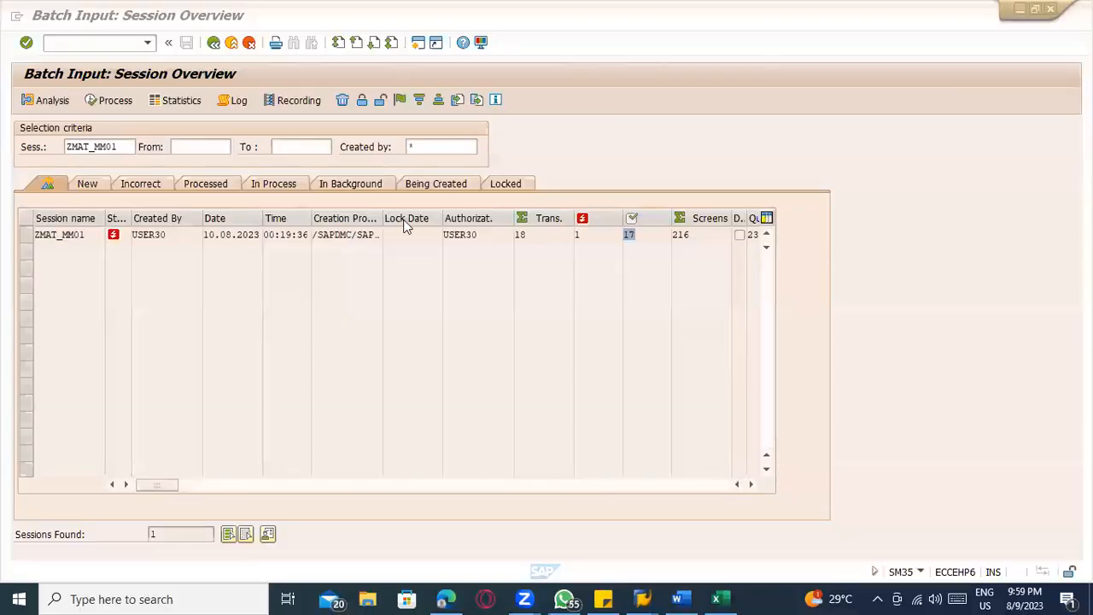
{"action": "key", "text": "alt+Tab"}
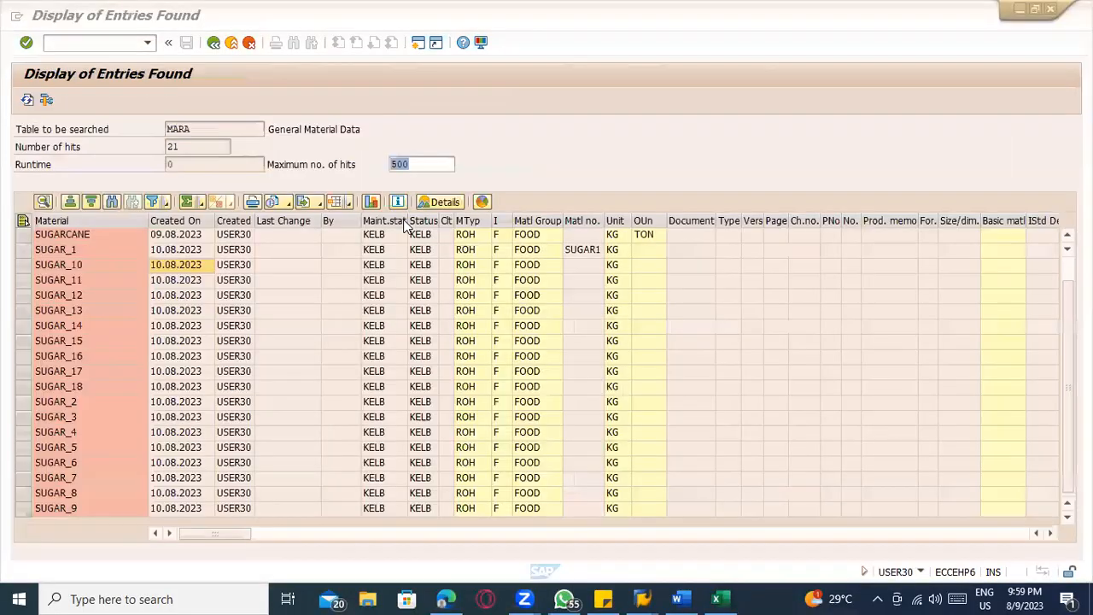
{"action": "key", "text": "alt+Tab"}
{"action": "key", "text": "alt+Tab"}
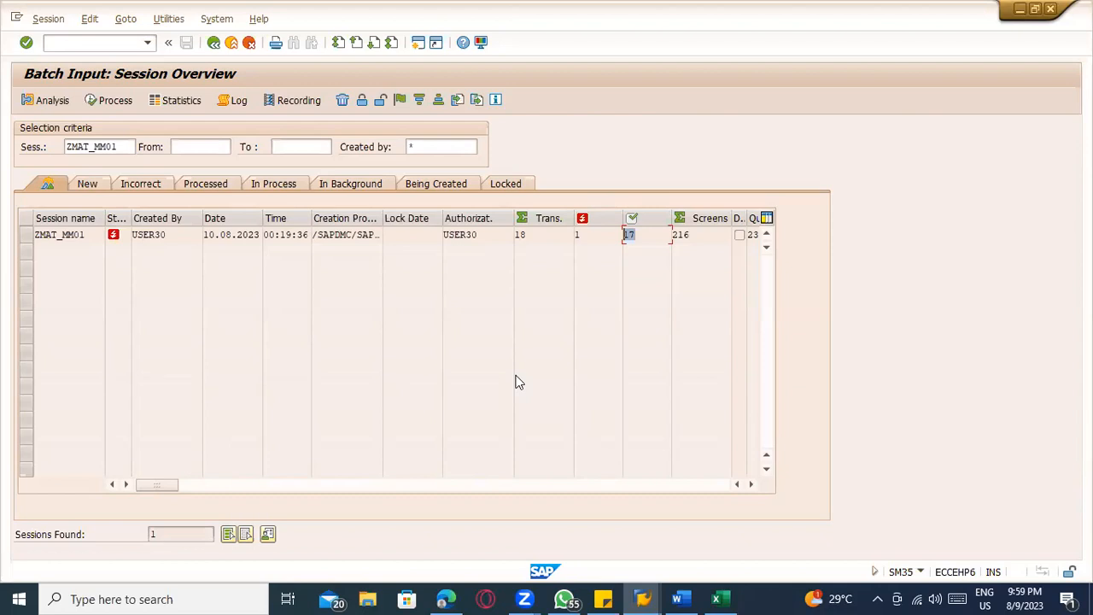
Switch to the Word document and review the Data Migration notes on LSMW and LTMC
{"action": "left_click", "coordinate": [681, 598]}
{"action": "scroll", "coordinate": [371, 360], "scroll_direction": "up", "scroll_amount": 1}
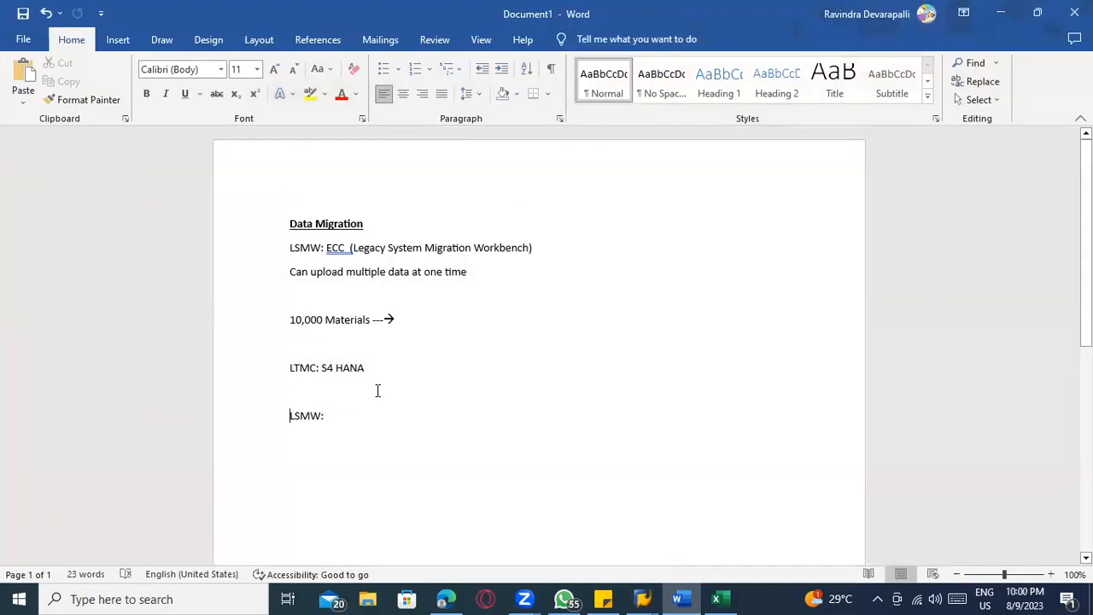
{"action": "scroll", "coordinate": [316, 431], "scroll_direction": "down", "scroll_amount": 3}
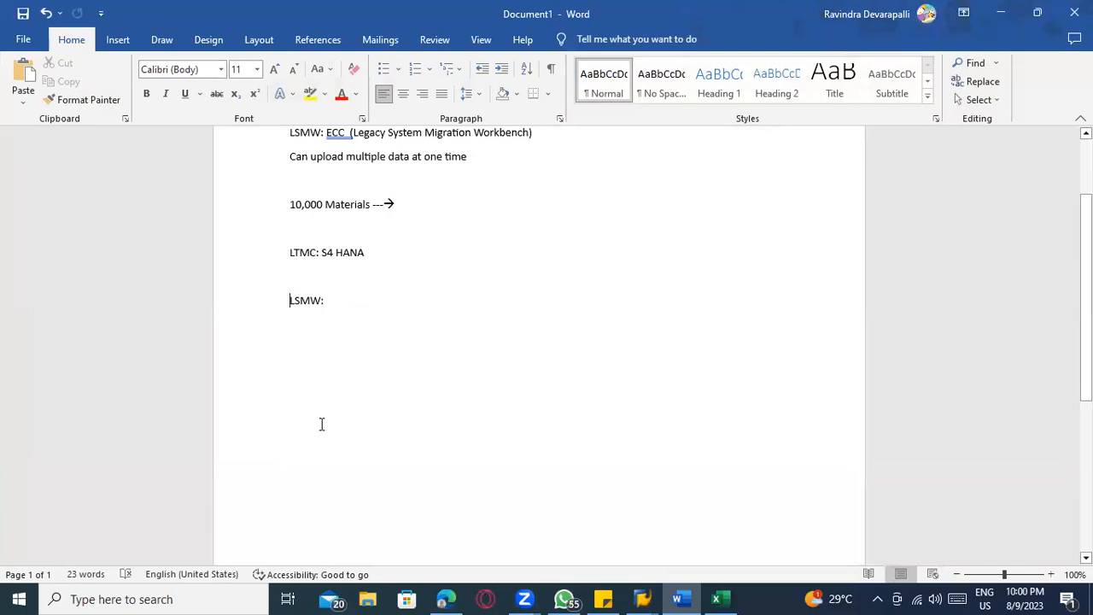
Revisit the SAP session overview and the Excel material template, and return to the Data Migration notes in Word
{"action": "key", "text": "alt+Tab"}
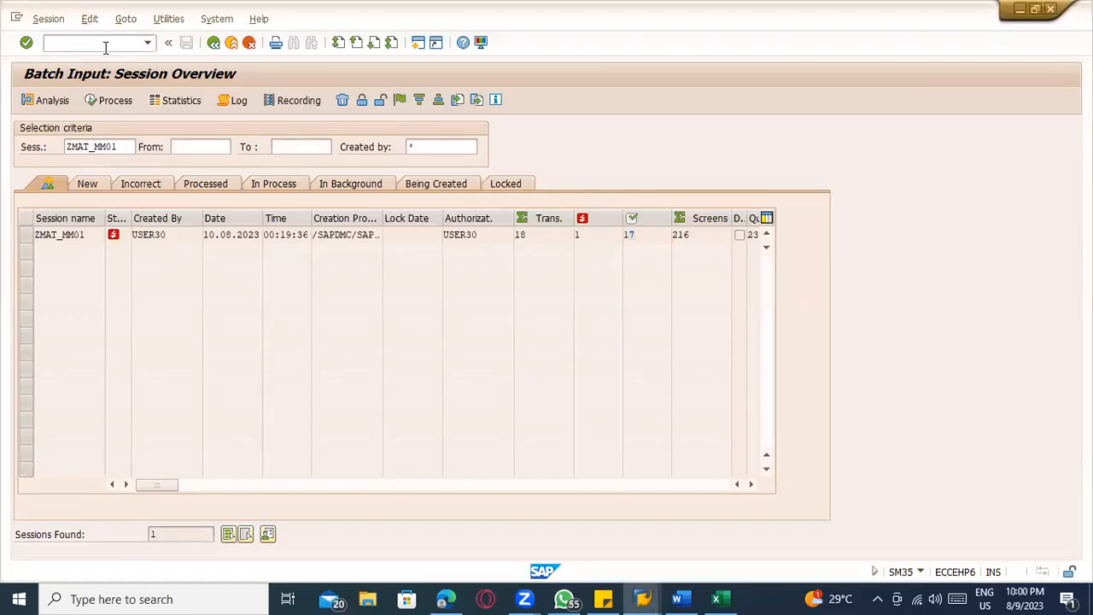
{"action": "key", "text": "alt+Tab"}
{"action": "key", "text": "alt+Tab"}
{"action": "key", "text": "alt+Tab"}
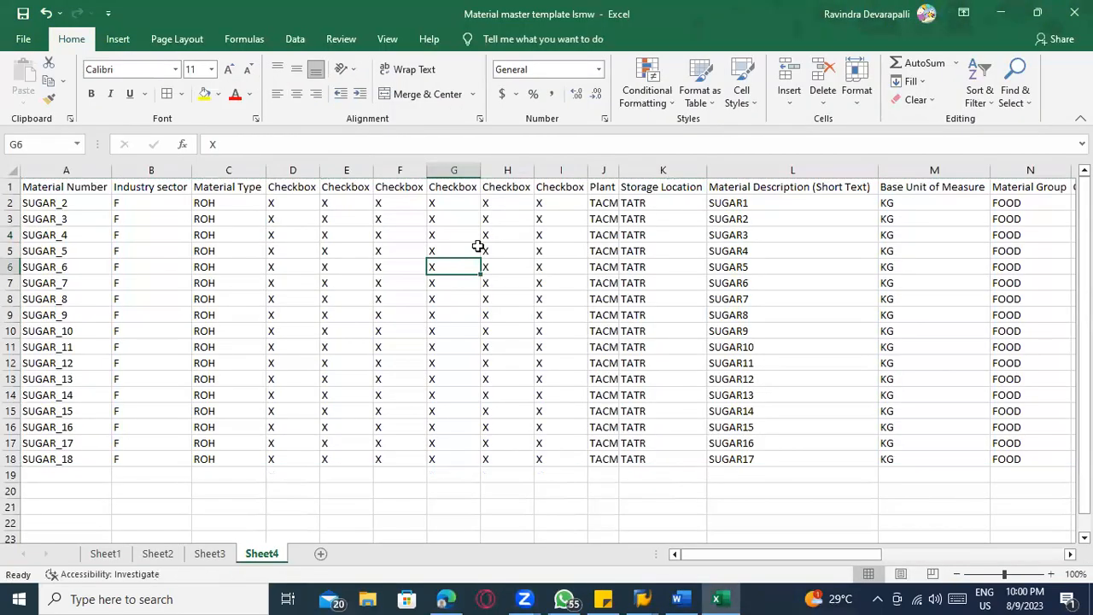
{"action": "key", "text": "alt+Tab"}
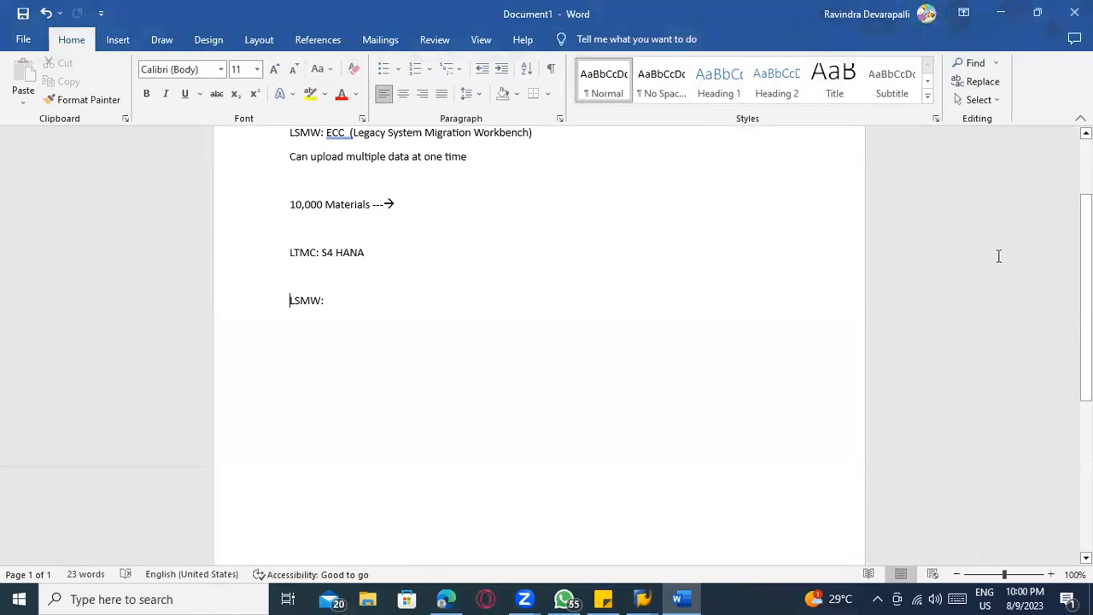